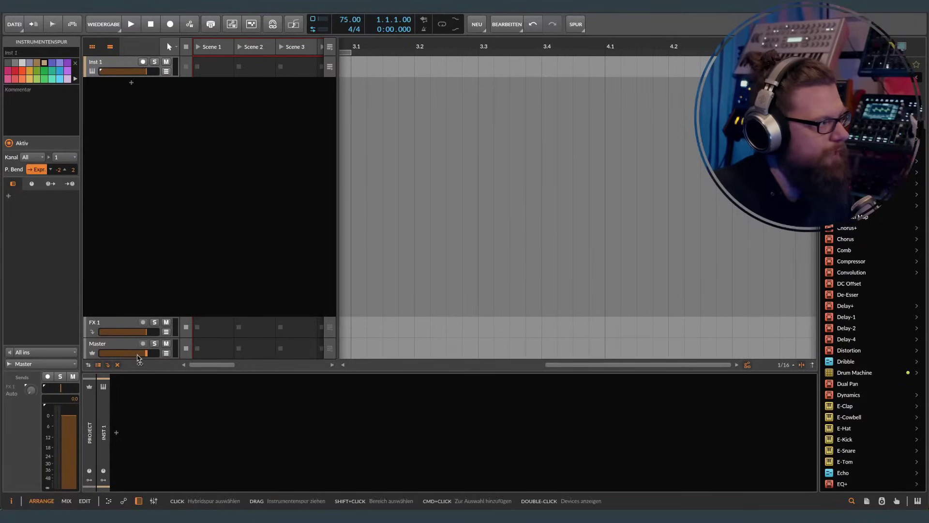
Step: Inspect the Pro-C 2 compressor and Pro-L 2 limiter on the Master track, then close both plug-in windows
click(106, 352)
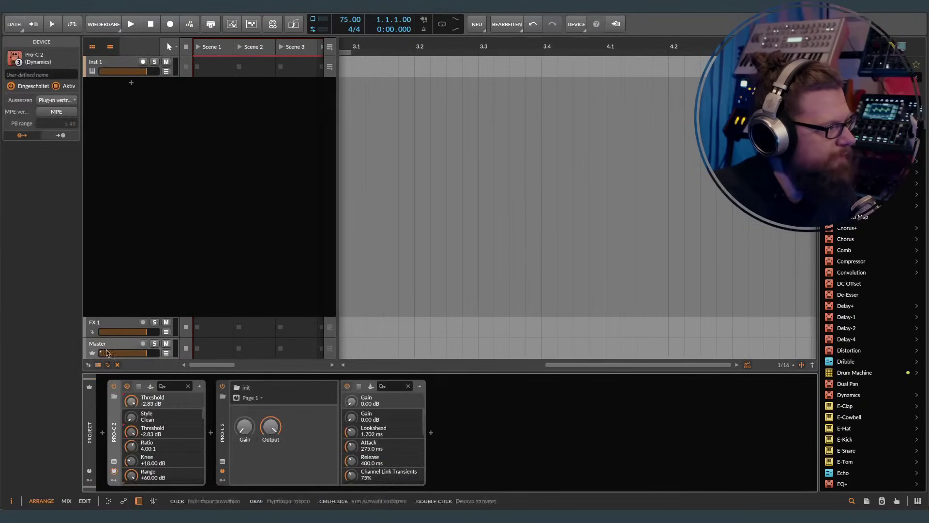
click(106, 353)
click(114, 461)
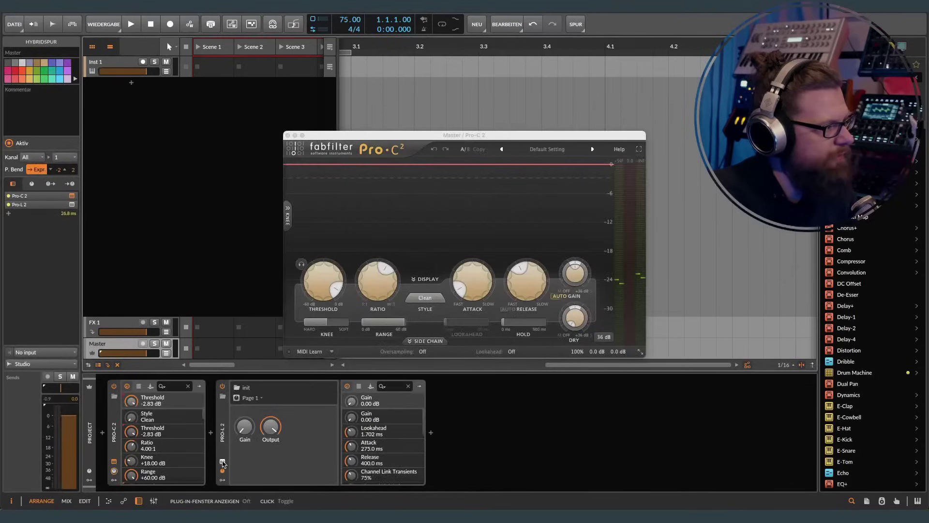
click(223, 461)
drag(462, 129, 564, 24)
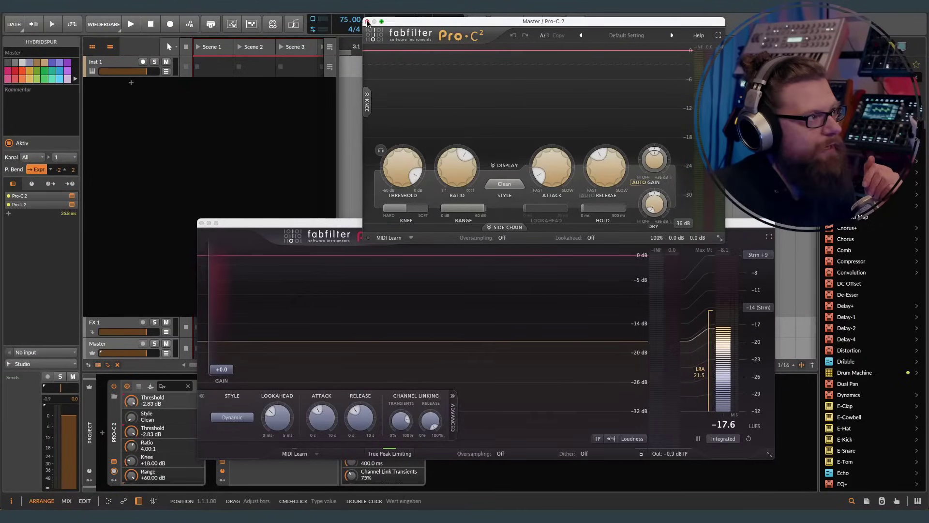
click(367, 22)
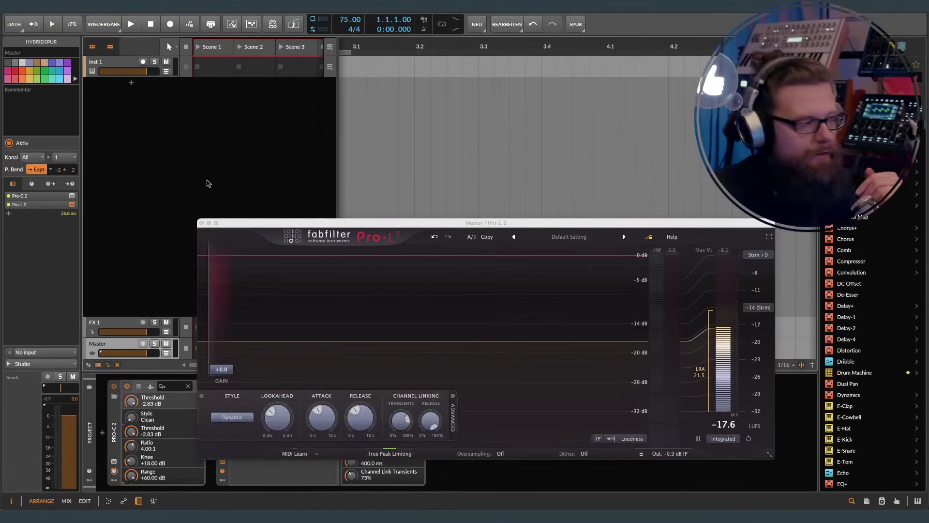
click(202, 224)
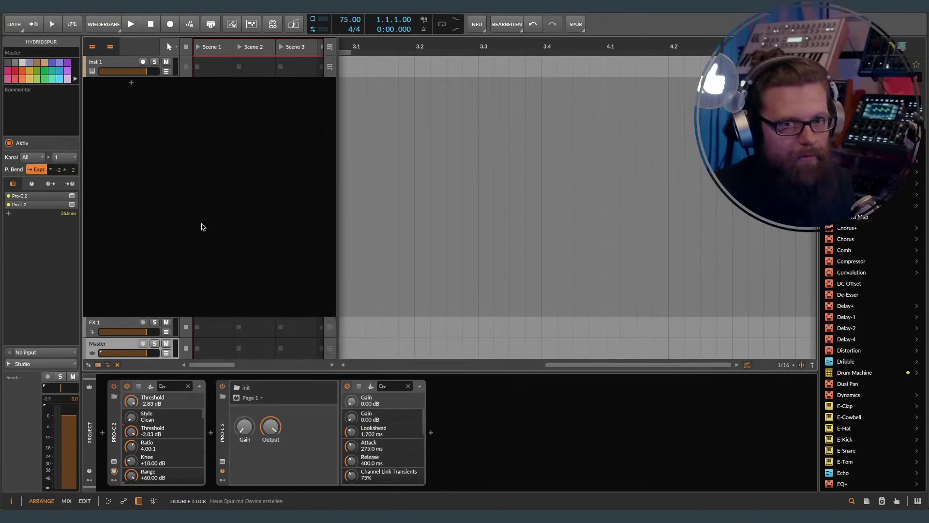
Step: Load the ZebraHZ synth from the favourite instruments onto the Inst 1 track
click(112, 65)
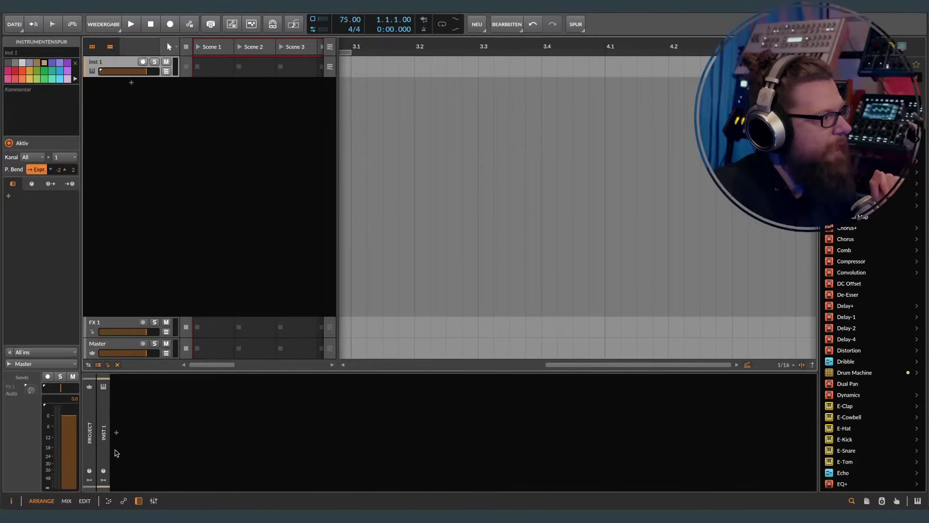
click(116, 432)
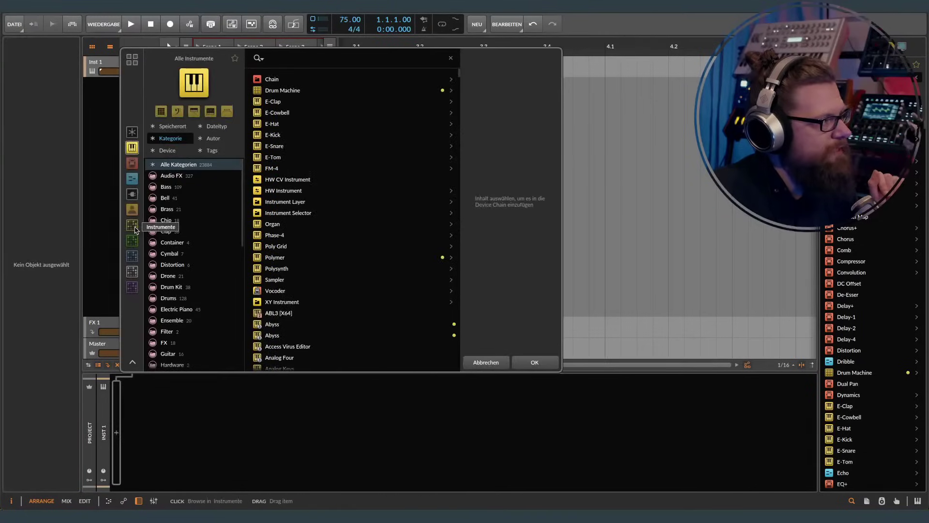
click(132, 225)
scroll(284, 363, down, 1)
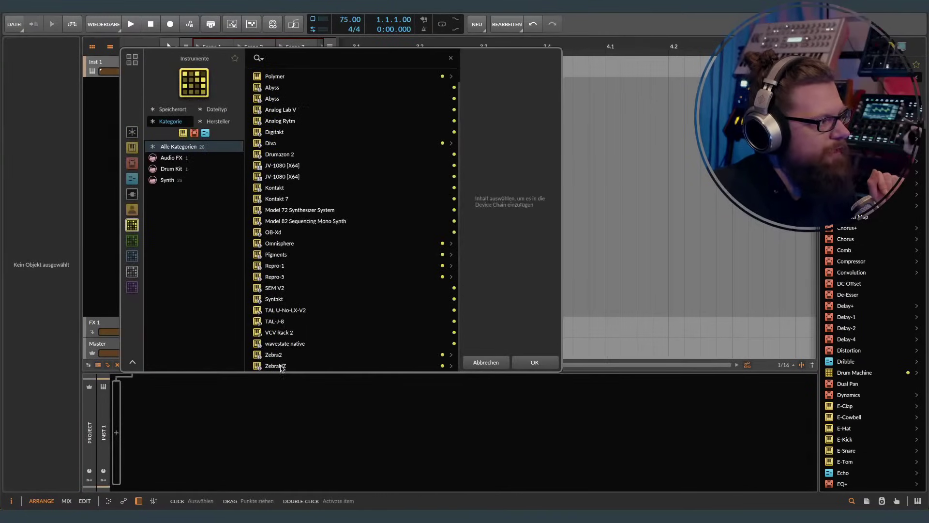
double_click(283, 367)
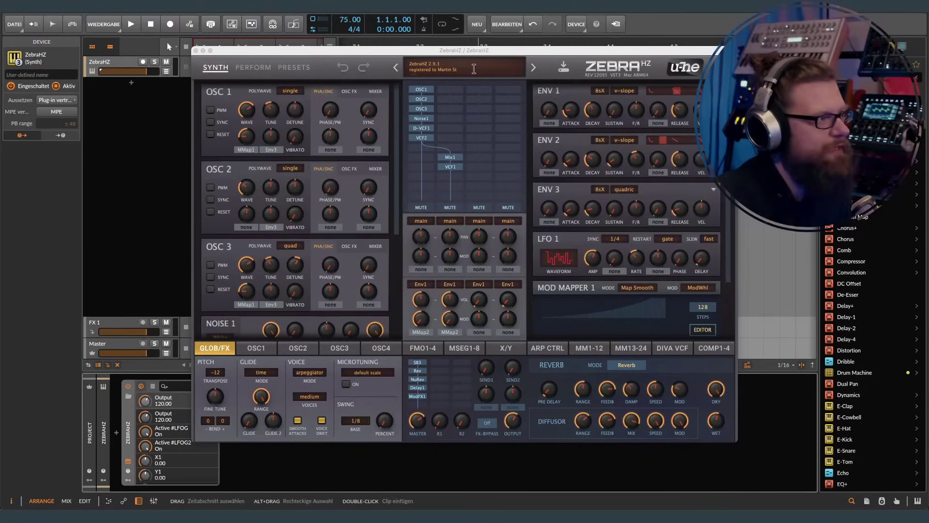
Step: Initialise the ZebraHZ patch to the default init sound
drag(400, 219, 395, 194)
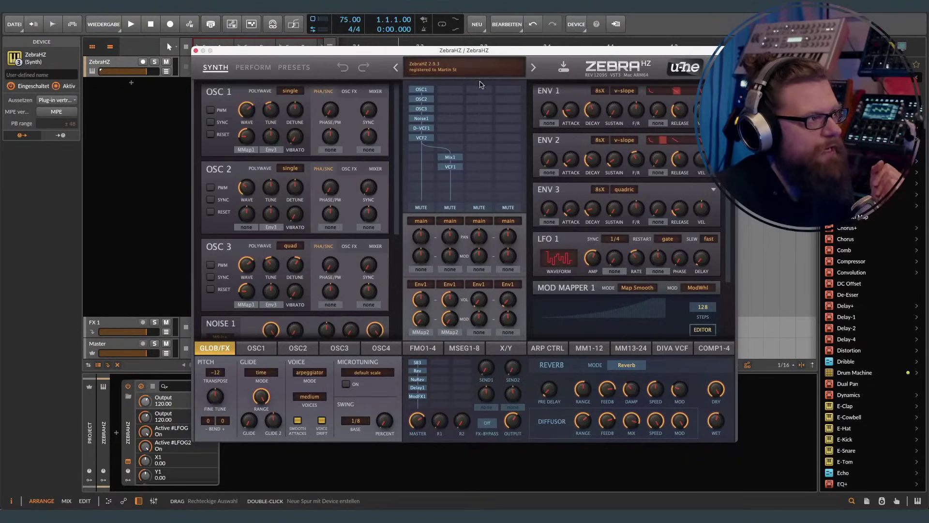
double_click(457, 71)
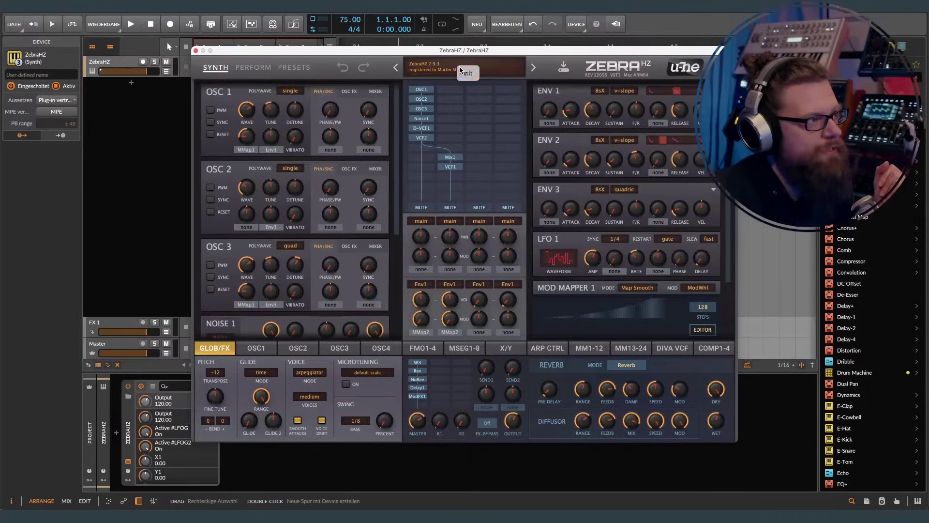
click(468, 73)
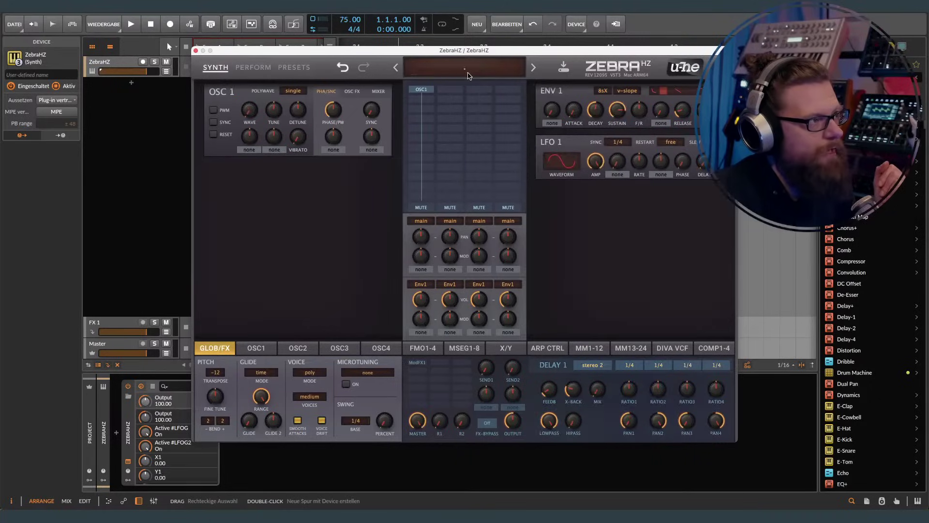
Step: Arm the ZebraHZ track for recording and reposition the synth window so the track header stays accessible
mouse_move(479, 50)
mouse_down()
mouse_move(515, 72)
mouse_move(488, 61)
mouse_up()
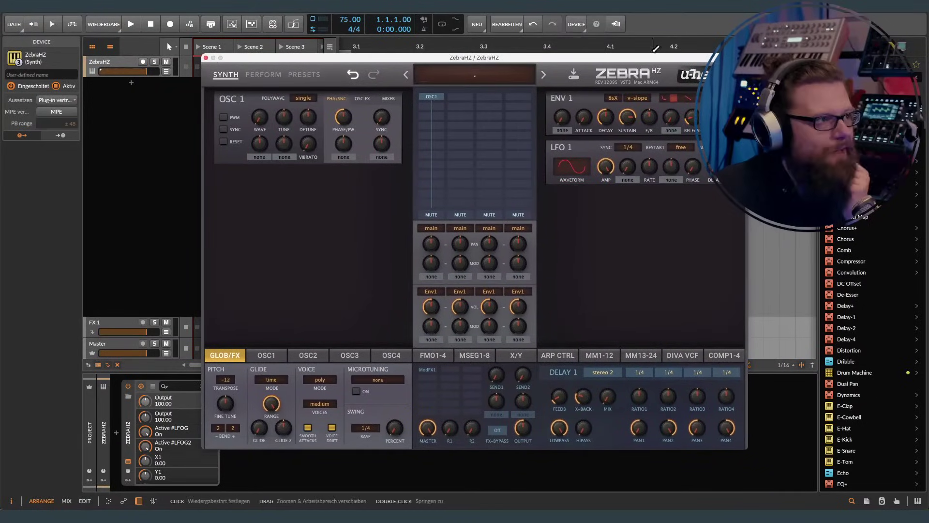
drag(659, 60, 633, 53)
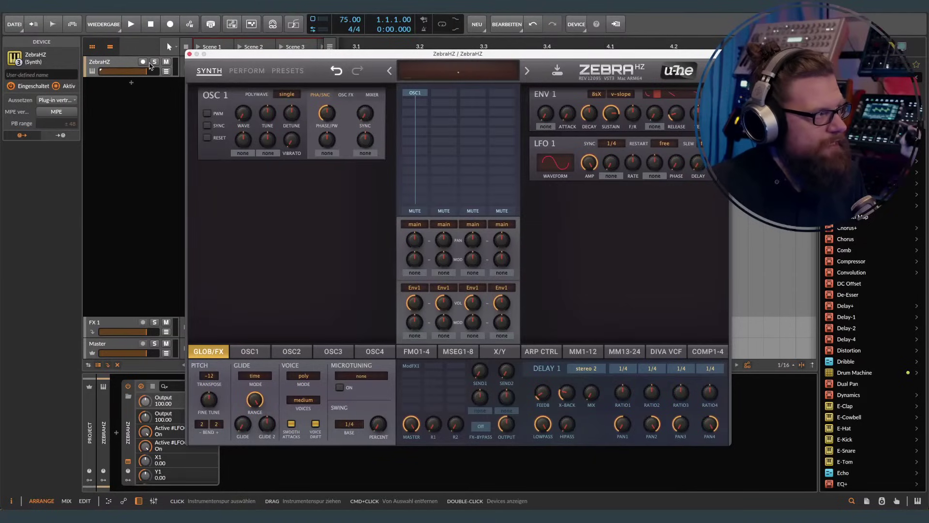
drag(299, 54, 300, 54)
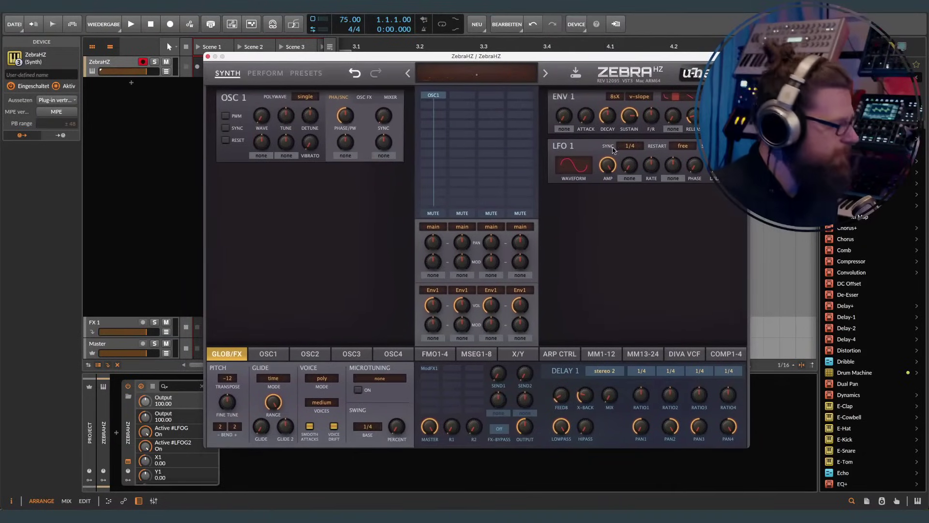
click(145, 169)
drag(273, 57, 361, 100)
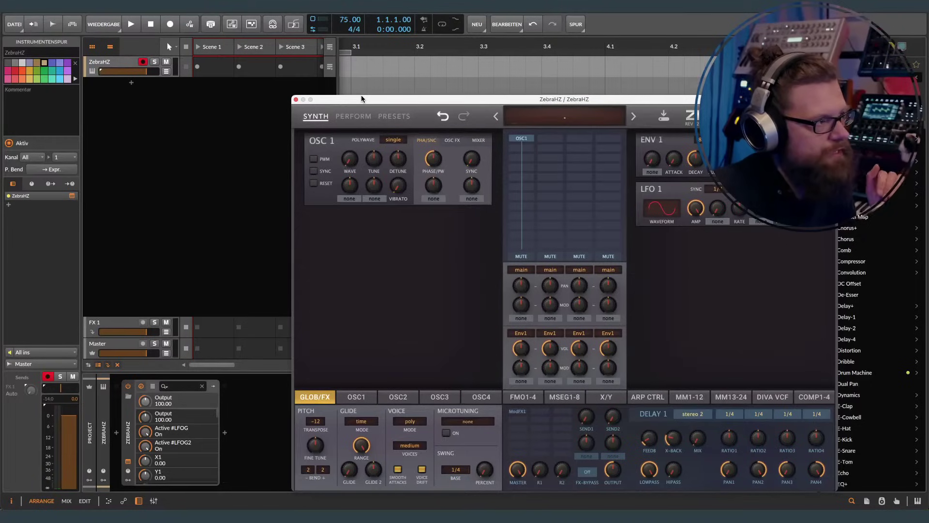
drag(419, 101, 343, 64)
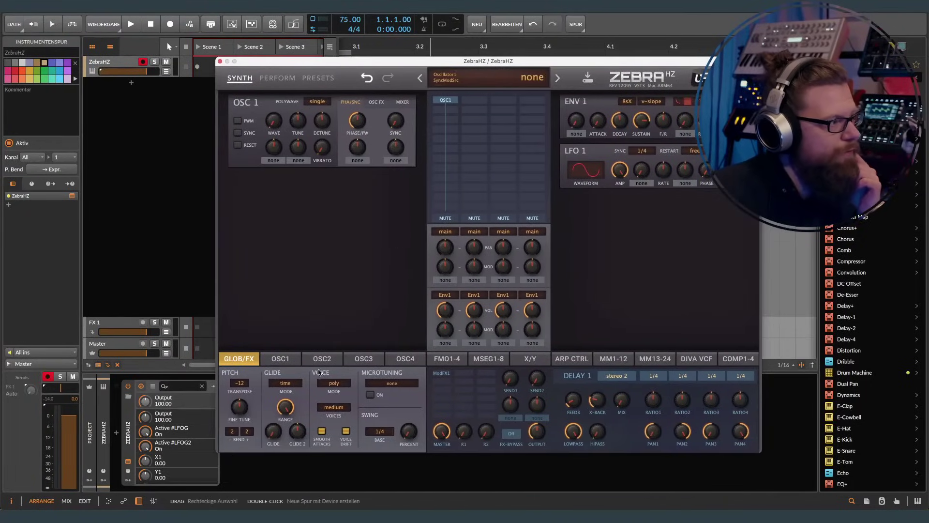
Step: Show the OSC1 settings and set its waveform type to SpectroBlend
click(283, 361)
click(245, 363)
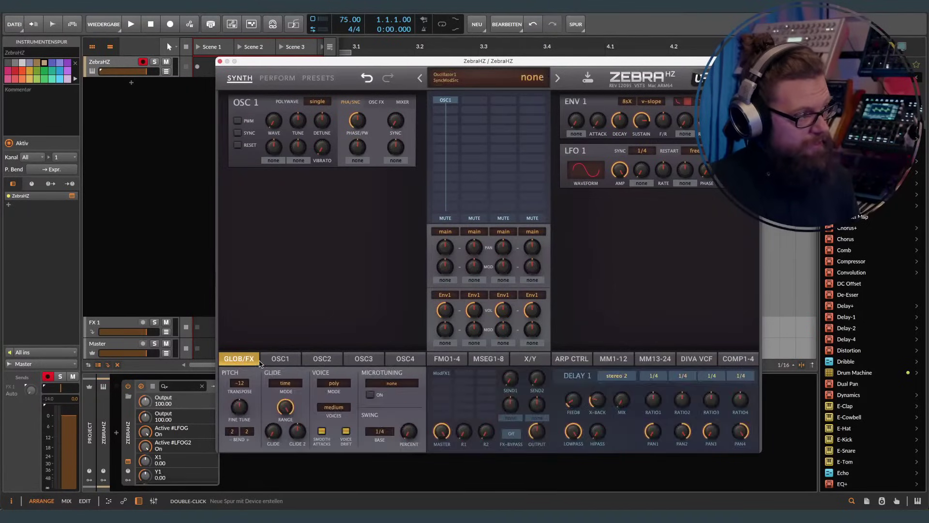
click(276, 361)
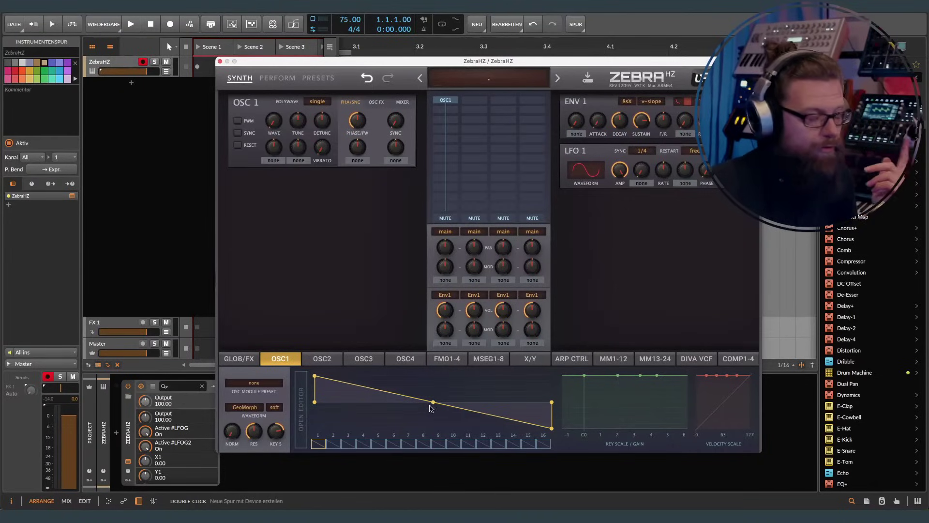
click(256, 408)
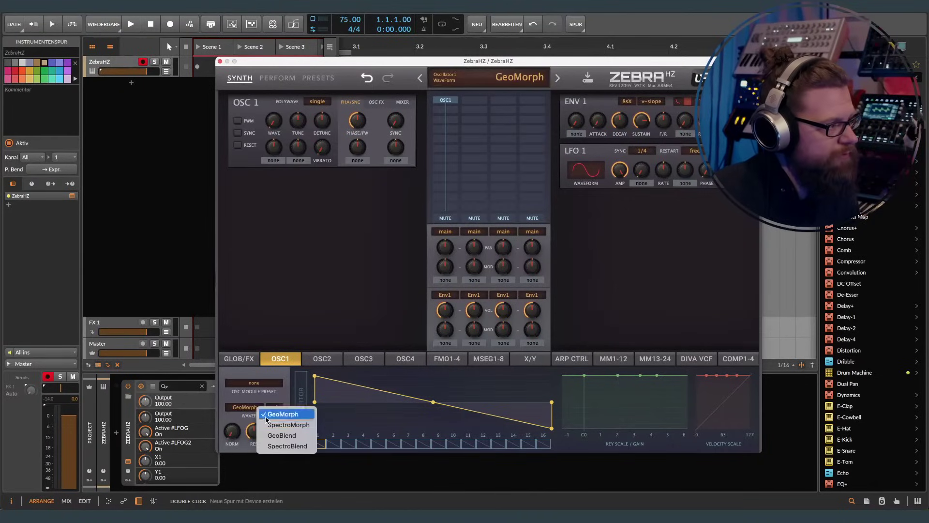
click(287, 446)
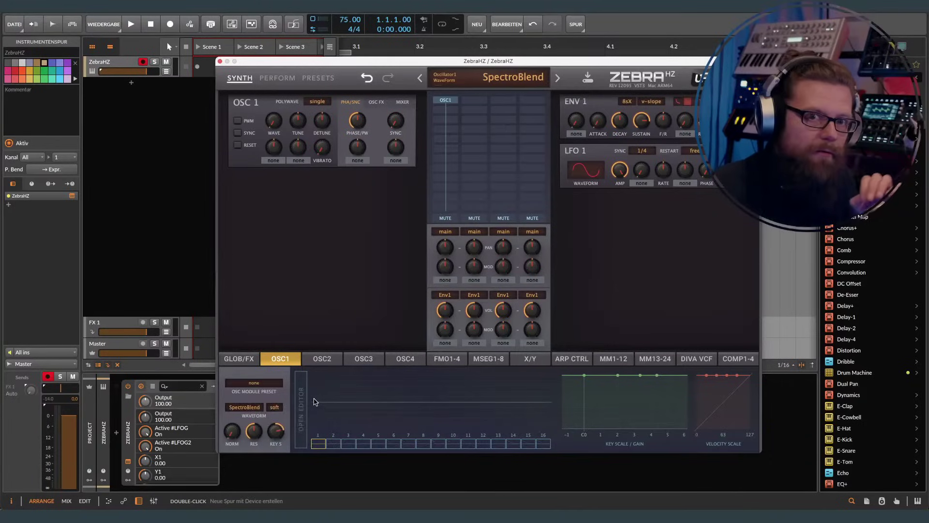
Step: Set OSC1's waveform type to GeoBlend and draw a square shape, then redraw it as a rising ramp
click(245, 410)
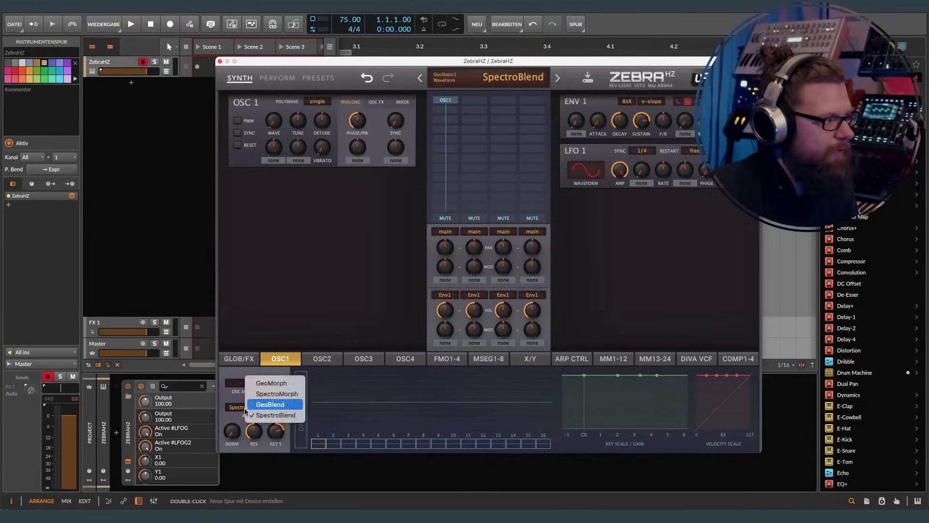
click(266, 404)
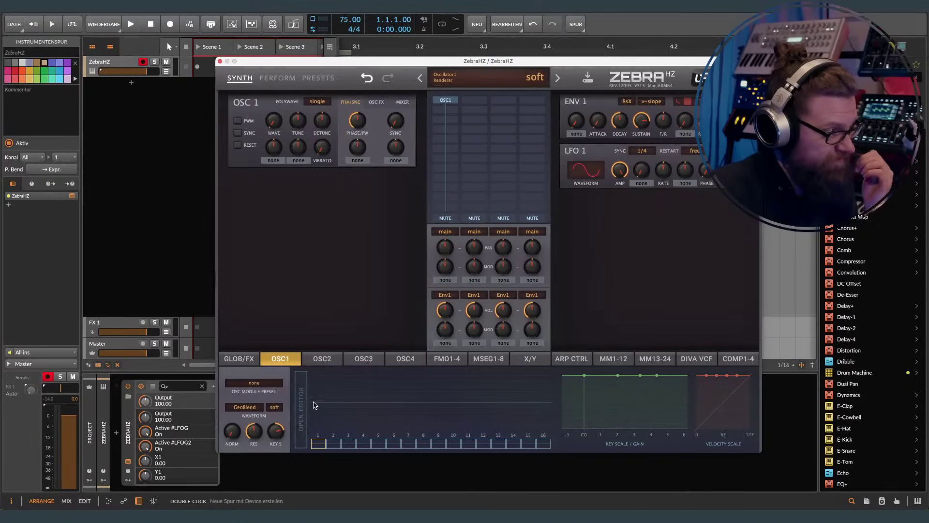
mouse_move(313, 393)
mouse_down()
mouse_move(429, 390)
mouse_move(426, 402)
mouse_up()
drag(426, 453, 552, 443)
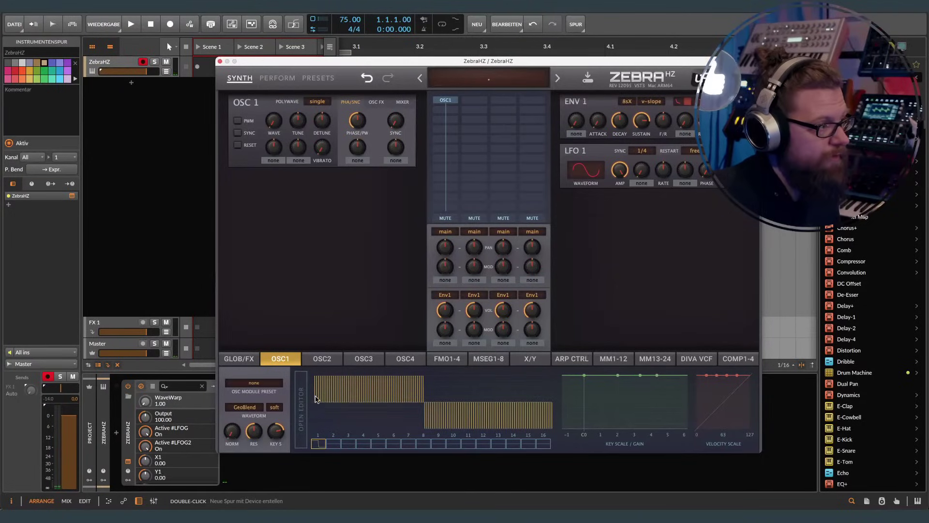
drag(315, 434, 552, 375)
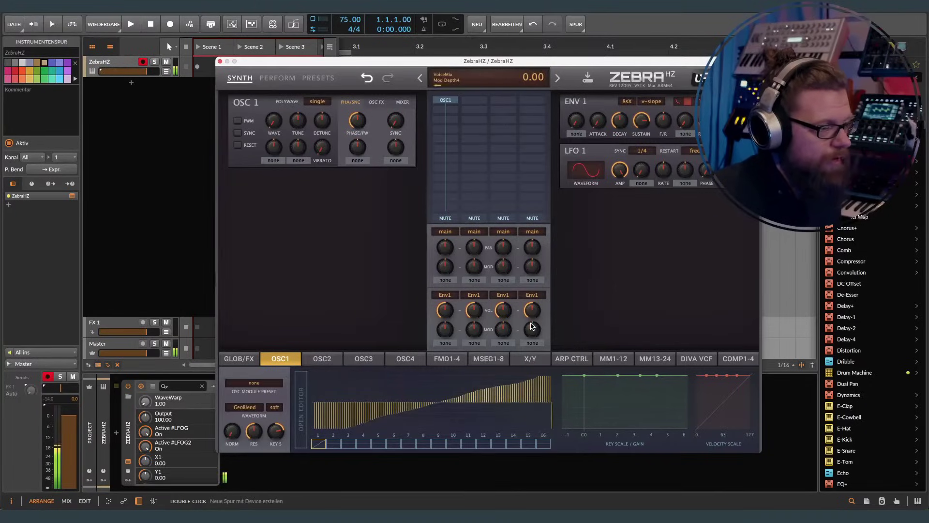
Step: Set OSC1's waveform type to SpectroBlend, draw a few single harmonics in the first wave slot, and clear them again
click(239, 407)
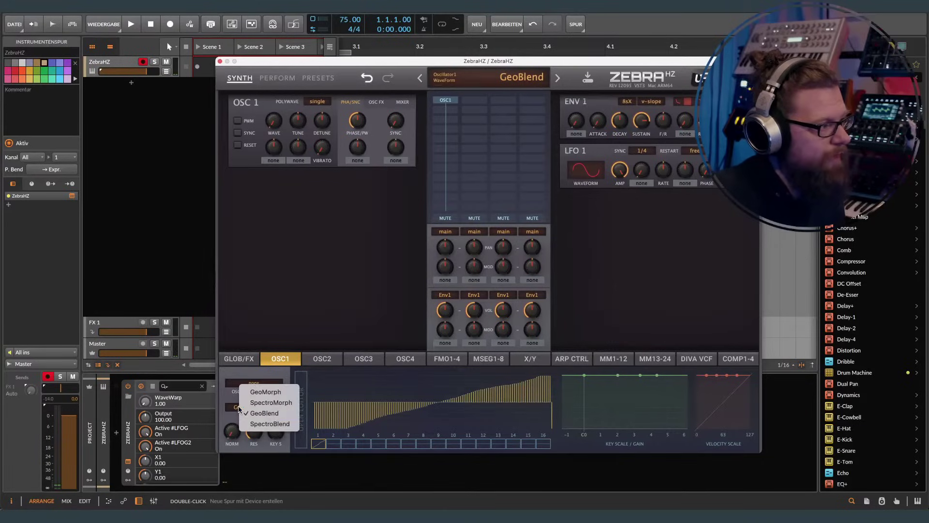
click(279, 425)
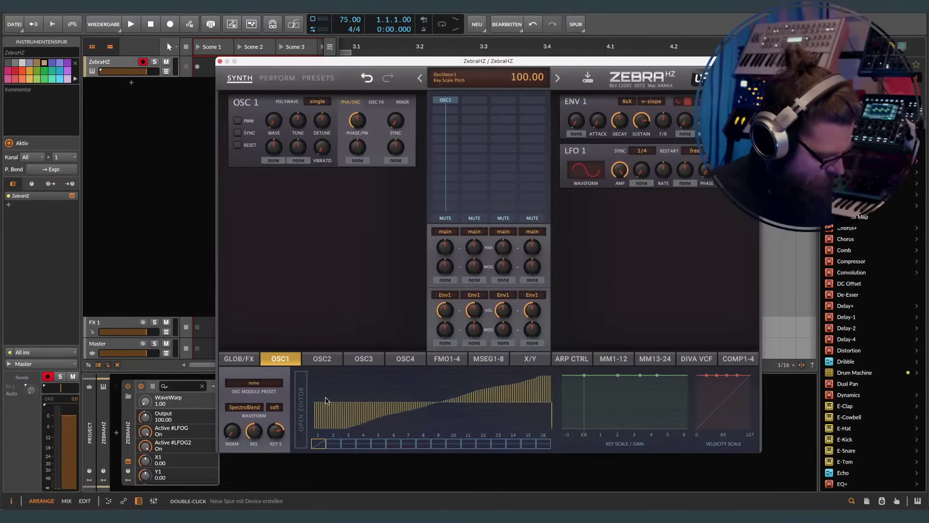
mouse_move(325, 401)
mouse_down()
mouse_move(536, 409)
mouse_move(312, 411)
mouse_up()
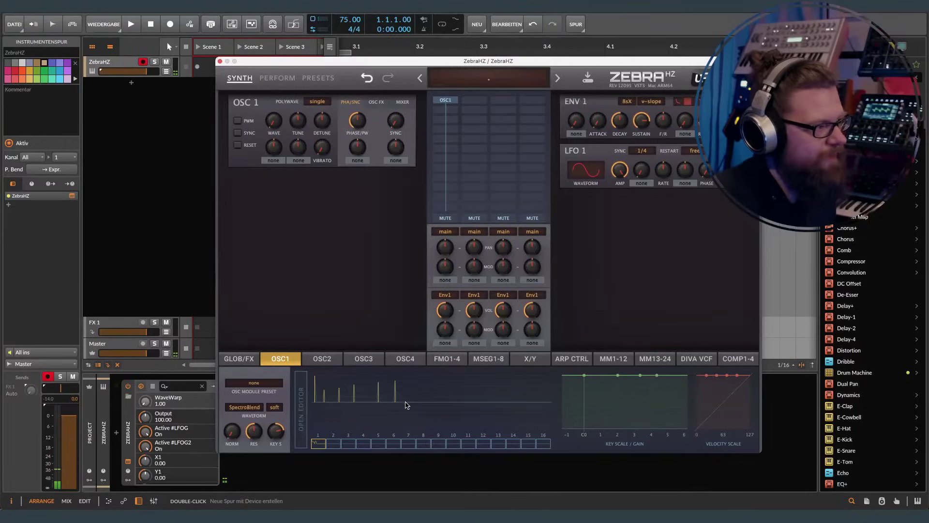
drag(406, 401, 351, 406)
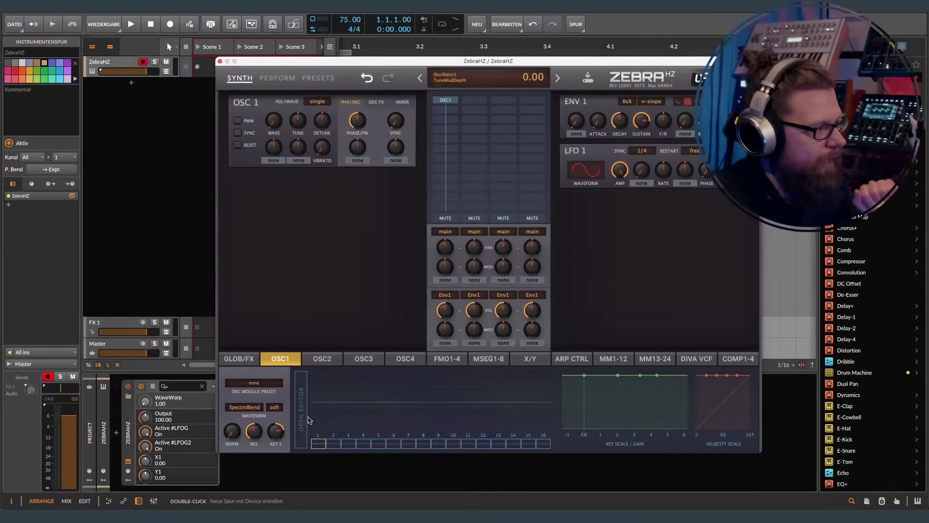
Step: Load the factory oscillator preset Sine Tree into OSC1 and close the preset browser
click(254, 383)
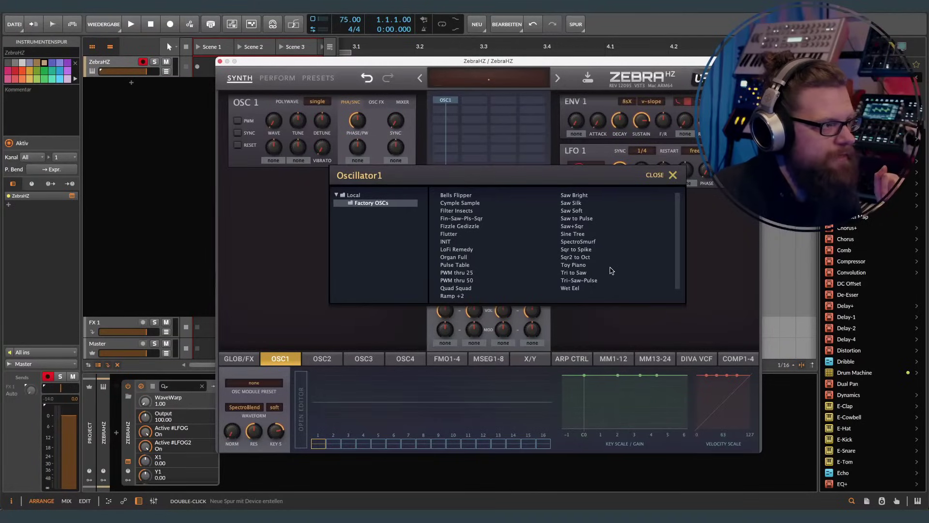
click(572, 235)
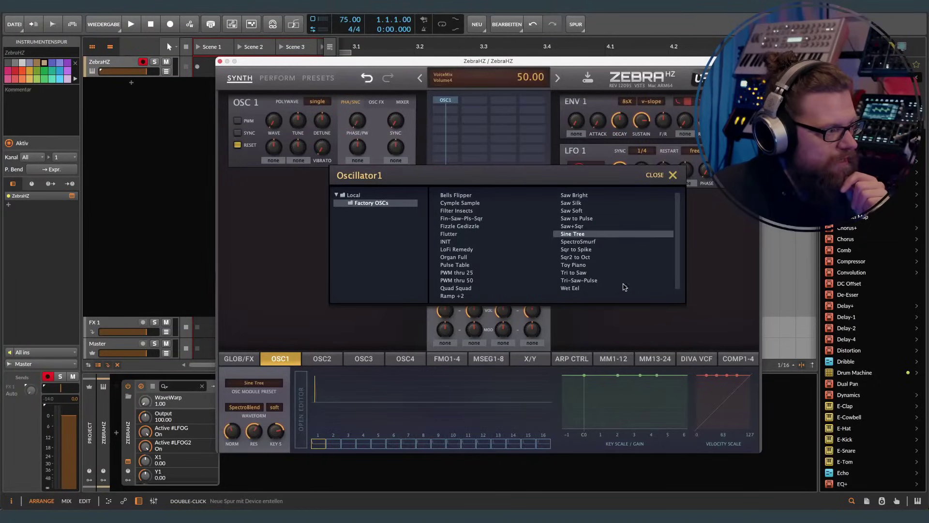
click(673, 176)
Step: Try the GeoBlend and SpectroMorph waveform types on OSC1's Sine Tree preset and switch back to SpectroBlend
mouse_move(320, 444)
mouse_down()
mouse_move(424, 444)
mouse_move(319, 444)
mouse_up()
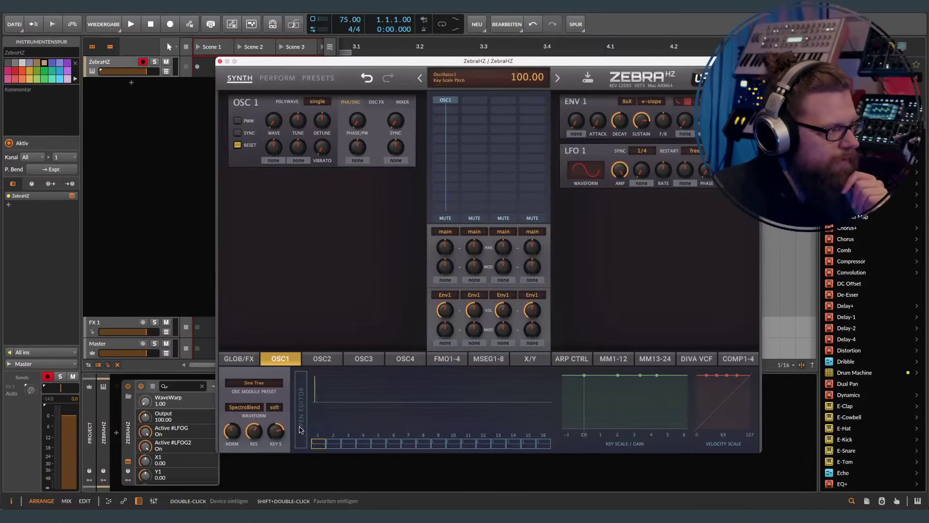
click(244, 407)
click(267, 400)
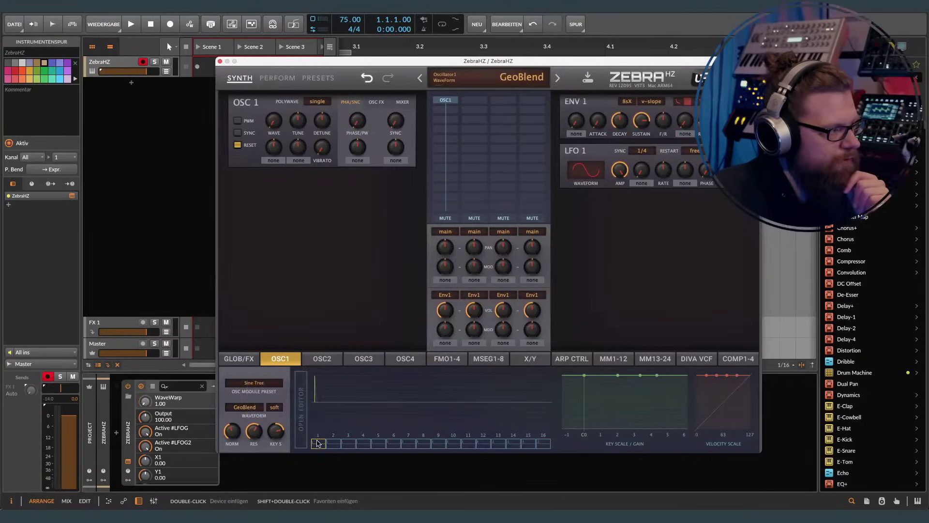
click(244, 407)
click(257, 400)
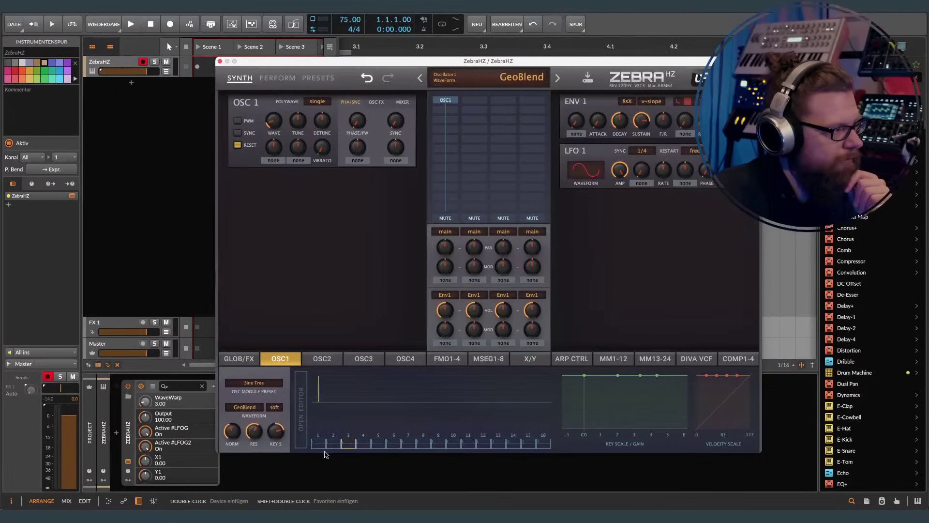
click(338, 445)
click(318, 444)
click(244, 407)
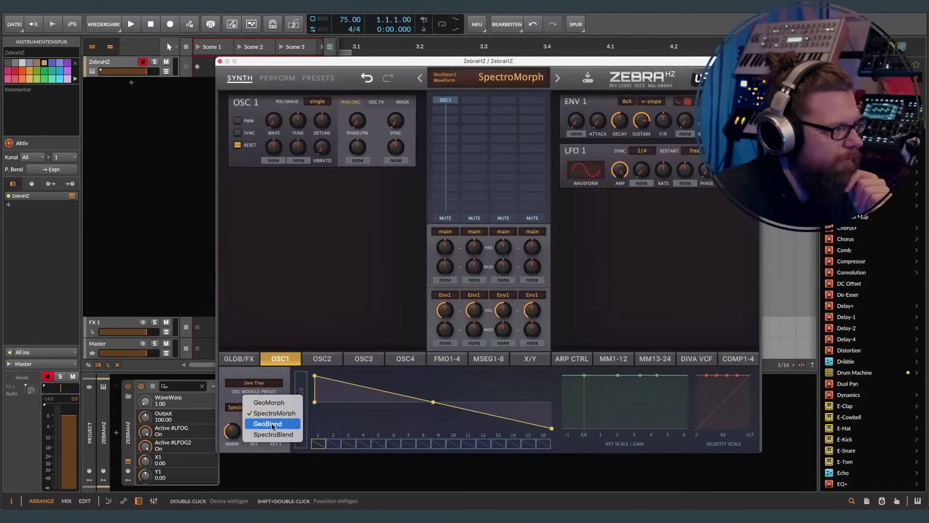
click(280, 434)
click(244, 407)
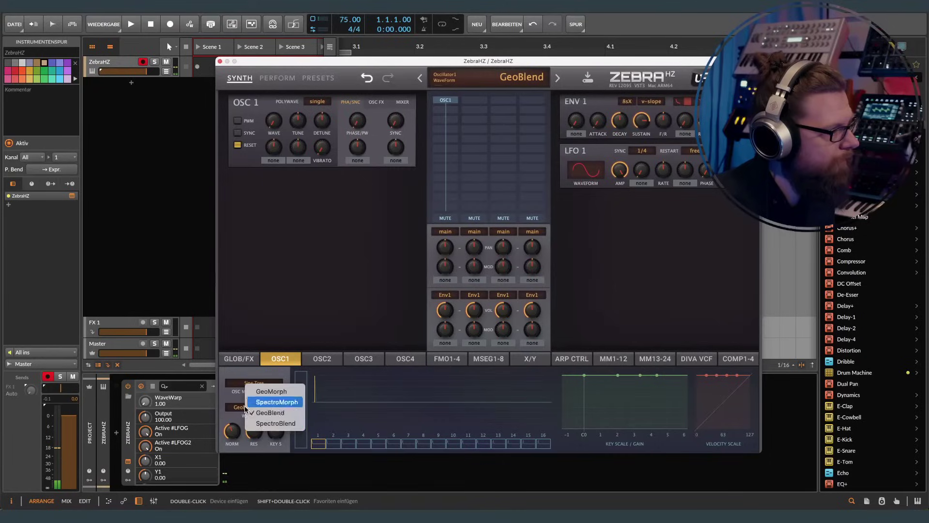
click(257, 424)
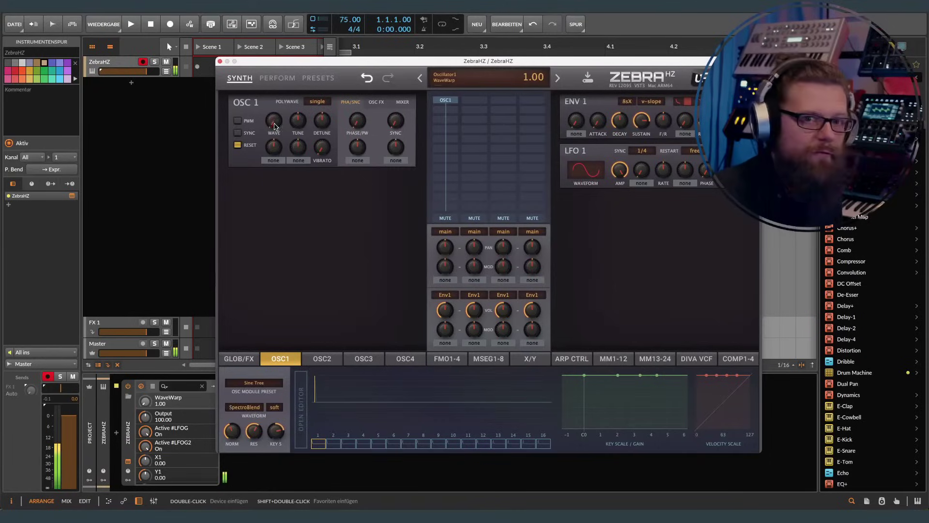
Step: Sweep OSC1's wave position, then try Lfo1 as its modulation source and return the modulation depth to 0
mouse_move(274, 125)
mouse_down()
mouse_move(279, 70)
mouse_move(279, 127)
mouse_up()
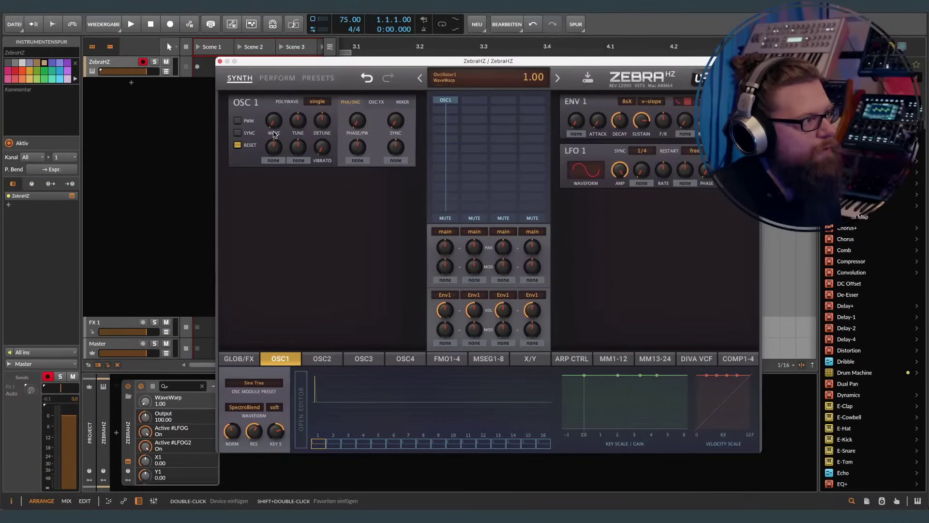
click(270, 160)
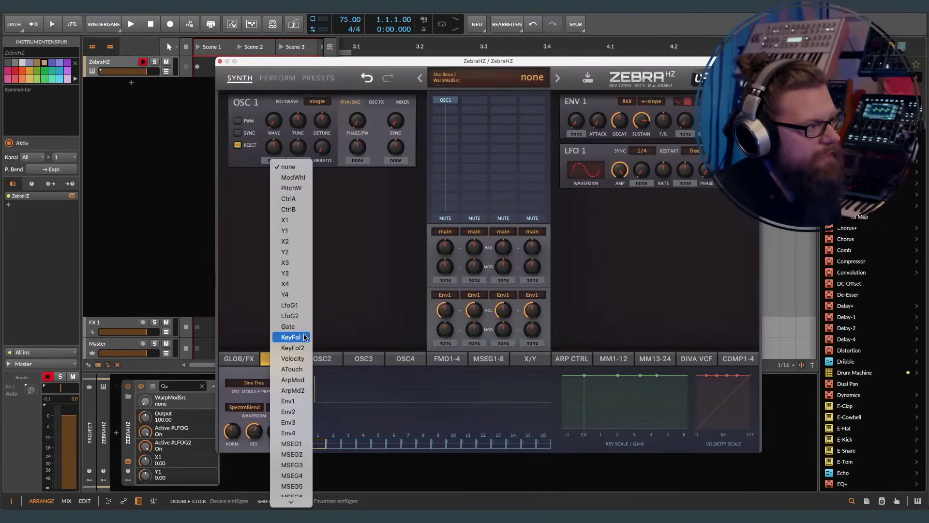
scroll(299, 415, down, 3)
scroll(299, 417, down, 2)
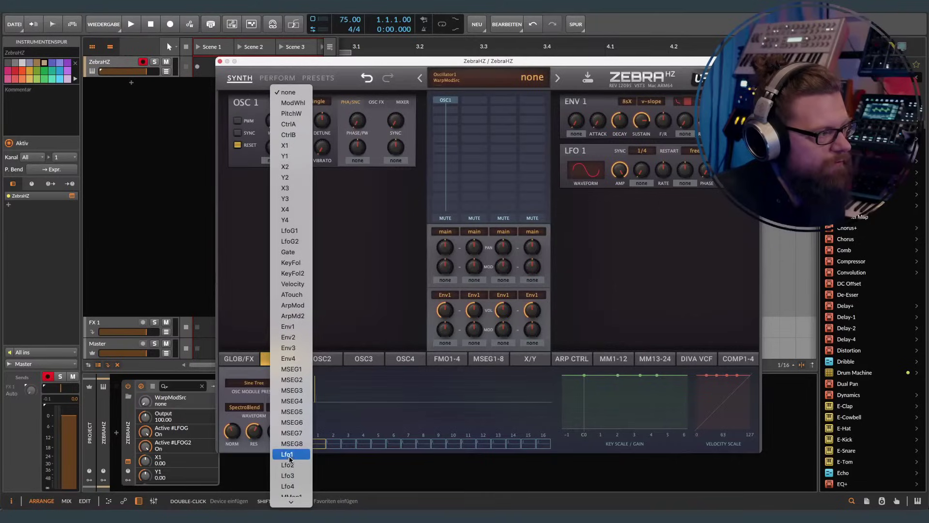
click(289, 455)
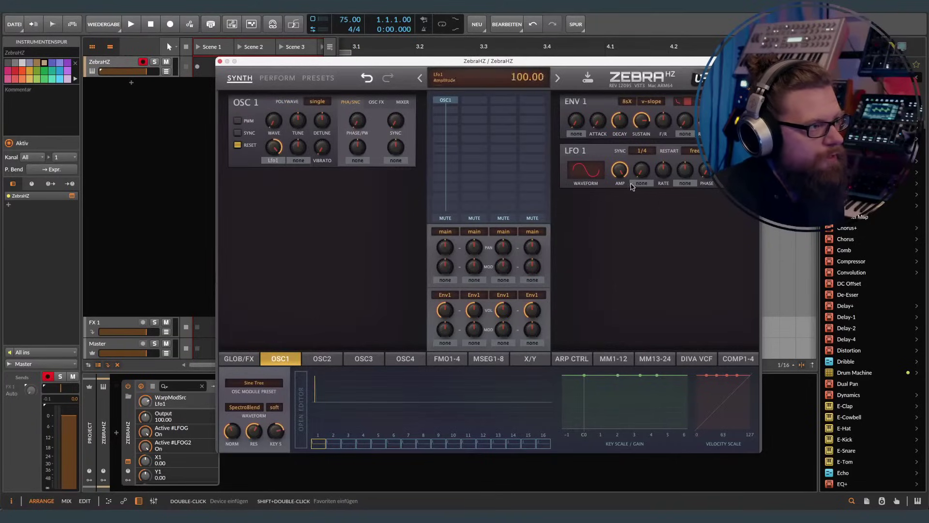
drag(275, 154, 277, 180)
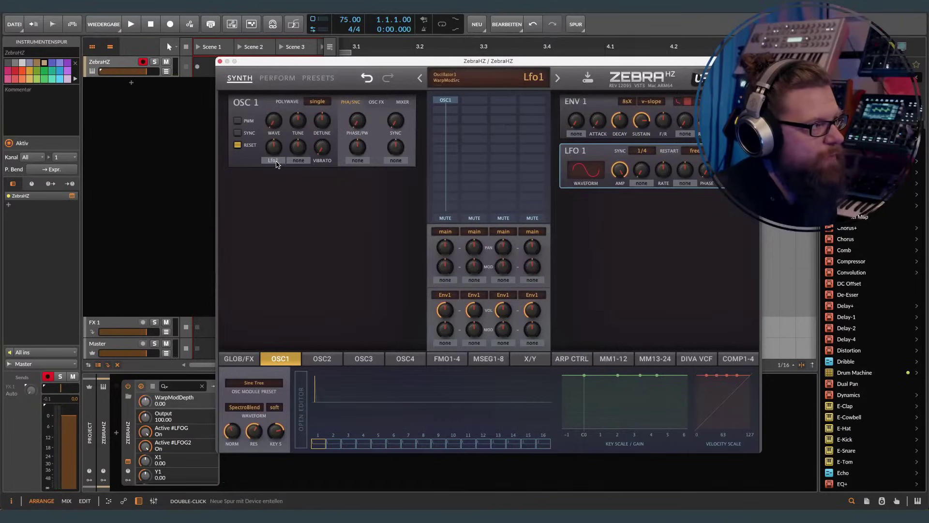
Step: Assign MMap1 as OSC1's wave modulation source and inspect Mod Mapper 1's step values in its enlarged editor
click(272, 163)
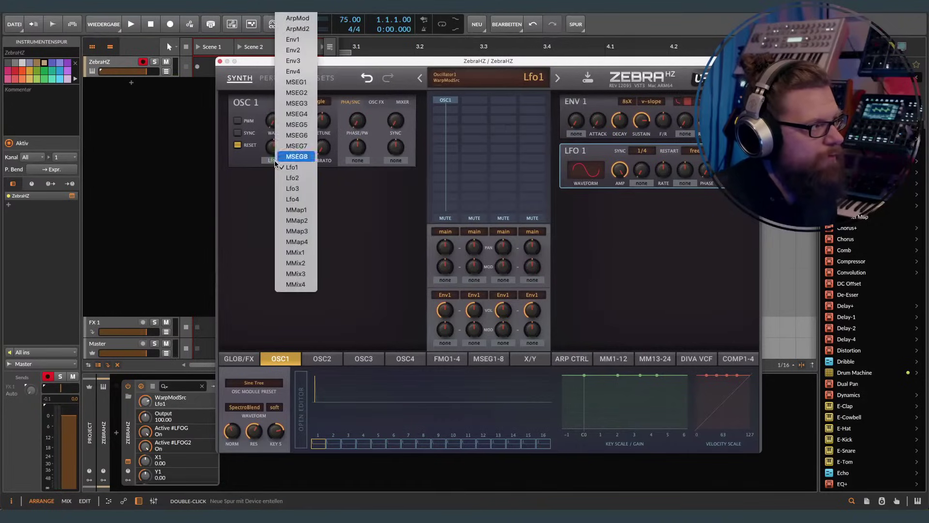
scroll(295, 160, up, 2)
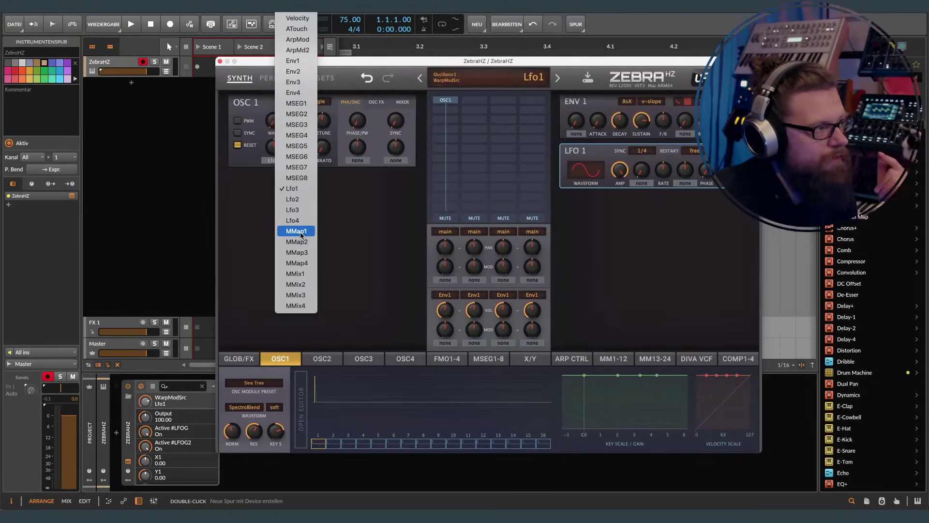
click(558, 215)
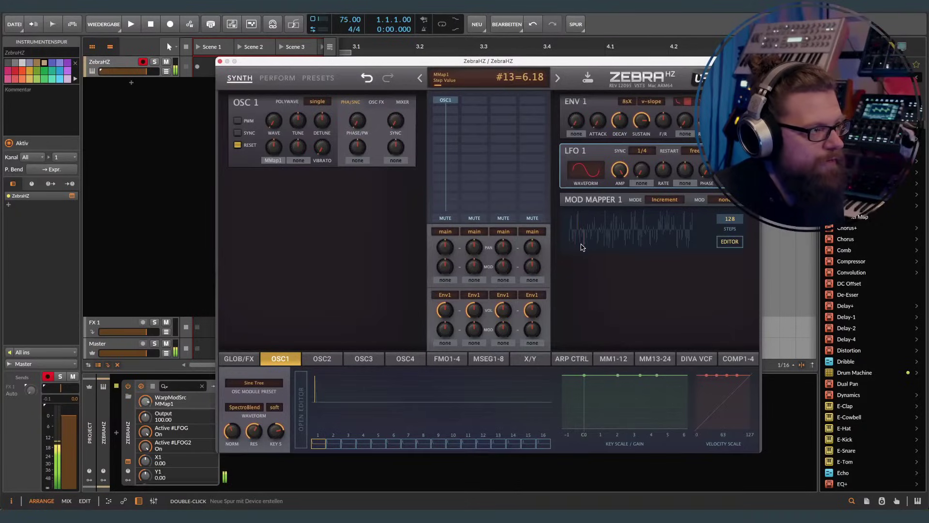
click(729, 243)
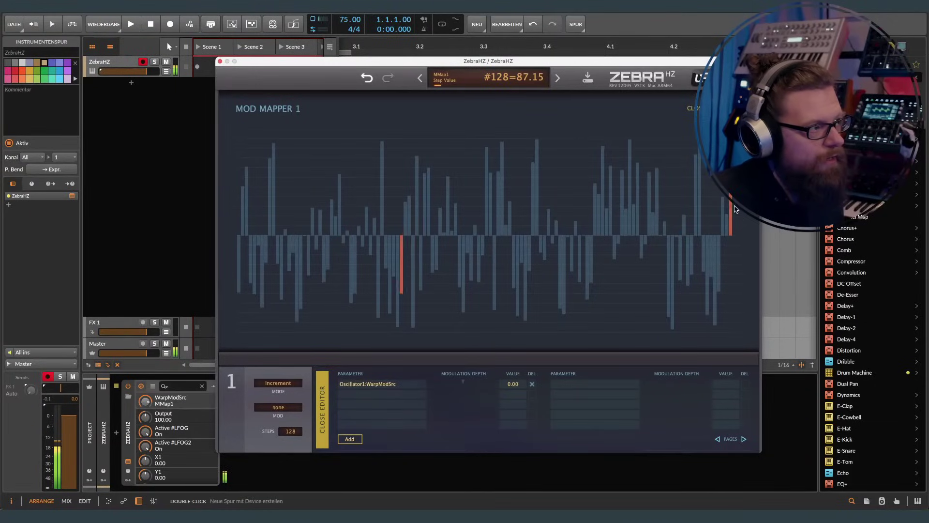
click(693, 107)
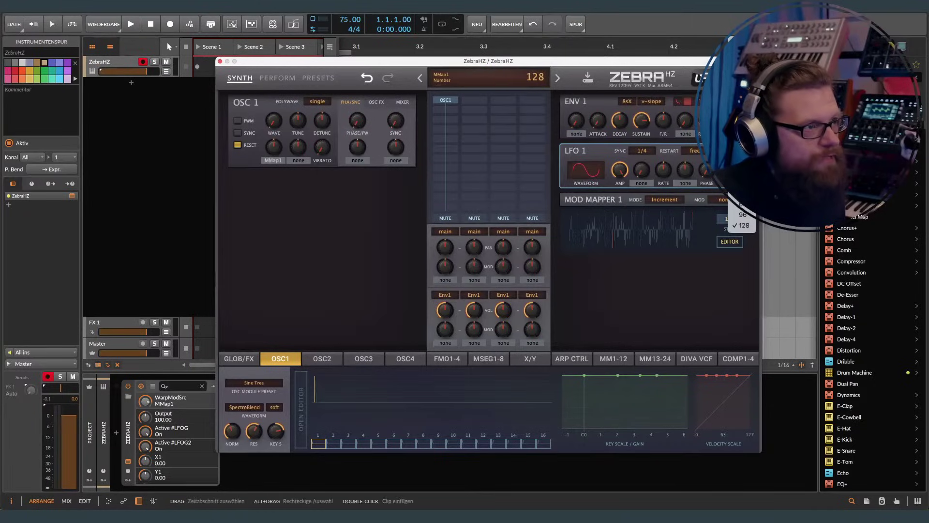
Step: Reduce Mod Mapper 1 to 4 steps and shape them as a rising staircase starting at 0, with step two at 35
drag(730, 219, 741, 244)
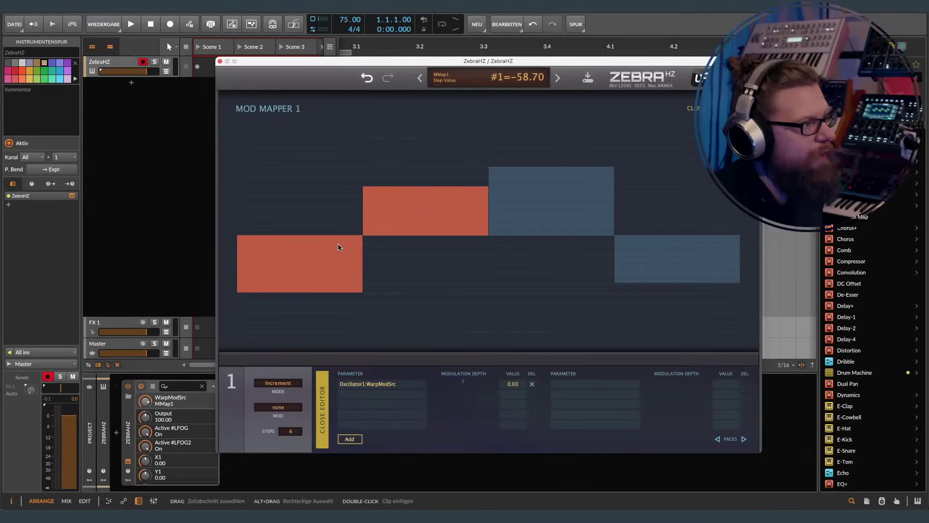
double_click(338, 245)
double_click(409, 221)
double_click(542, 226)
double_click(684, 258)
mouse_move(426, 210)
mouse_down()
mouse_move(543, 201)
mouse_move(550, 158)
mouse_move(657, 130)
mouse_move(560, 193)
mouse_move(446, 205)
mouse_up()
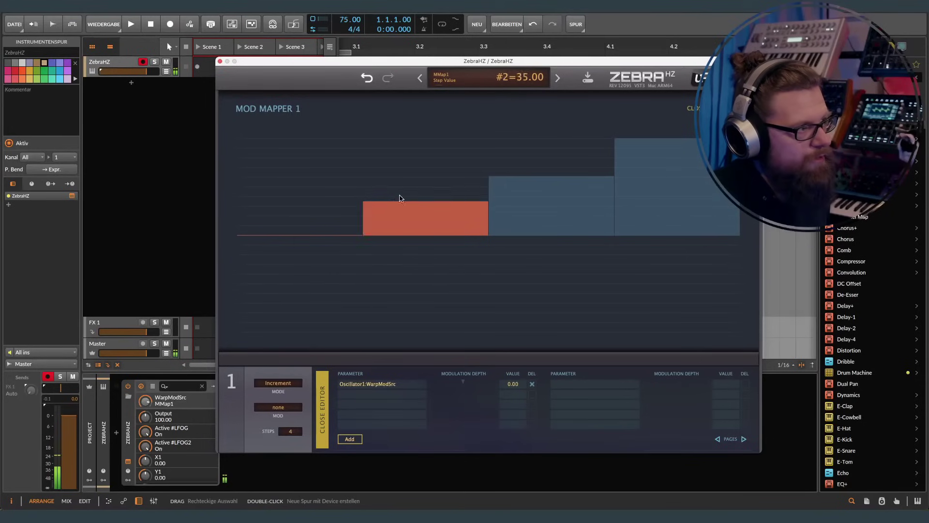
Step: Close the Mod Mapper editor and set OSC1's wave modulation depth to 3.40
click(322, 409)
drag(272, 148, 276, 148)
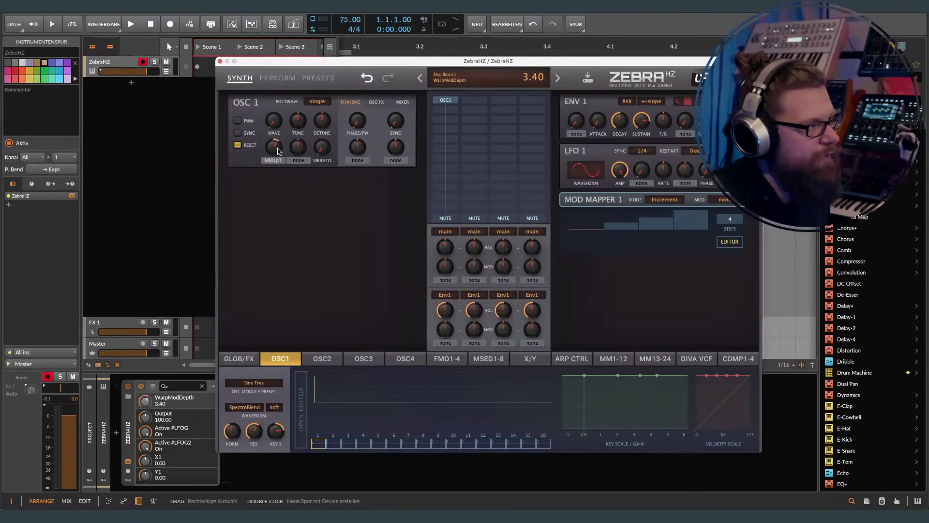
click(141, 76)
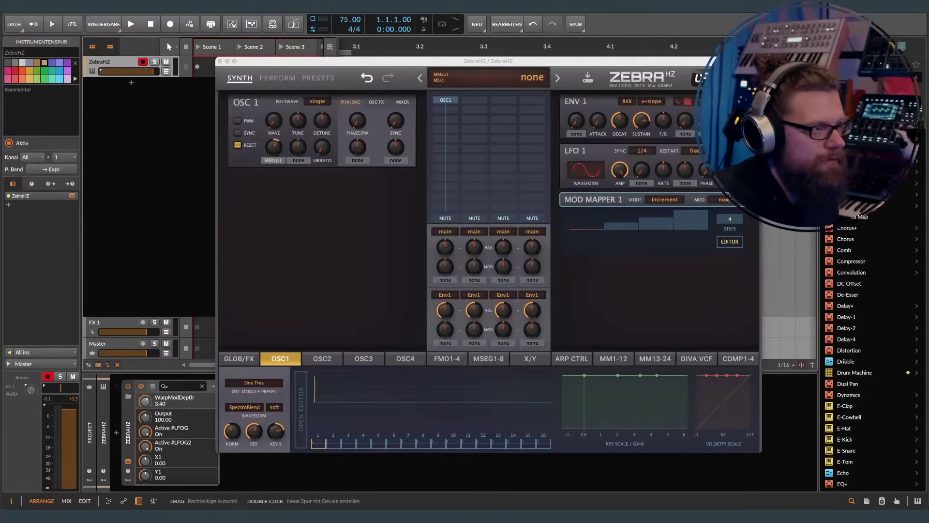
Step: Set Mod Mapper 1 to Map Quantise mode with Lfo1 as its modulation source
click(673, 201)
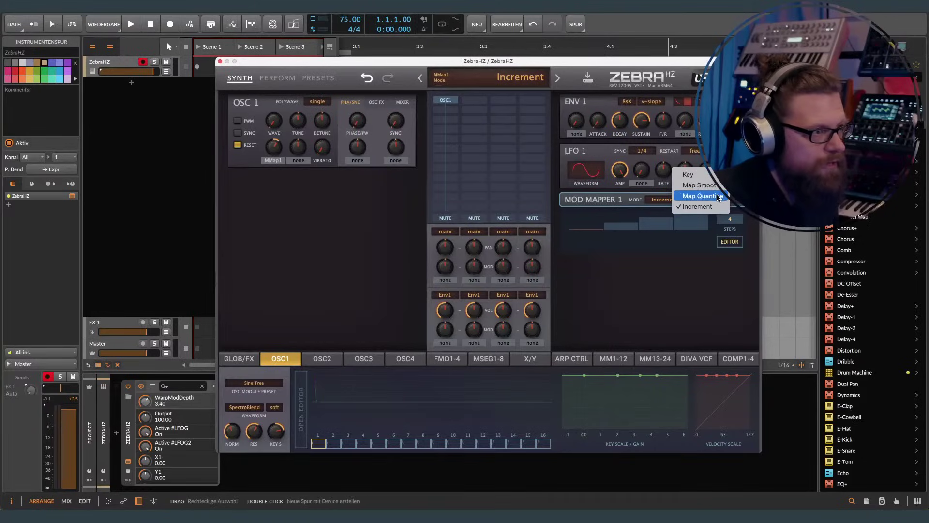
click(685, 196)
click(685, 204)
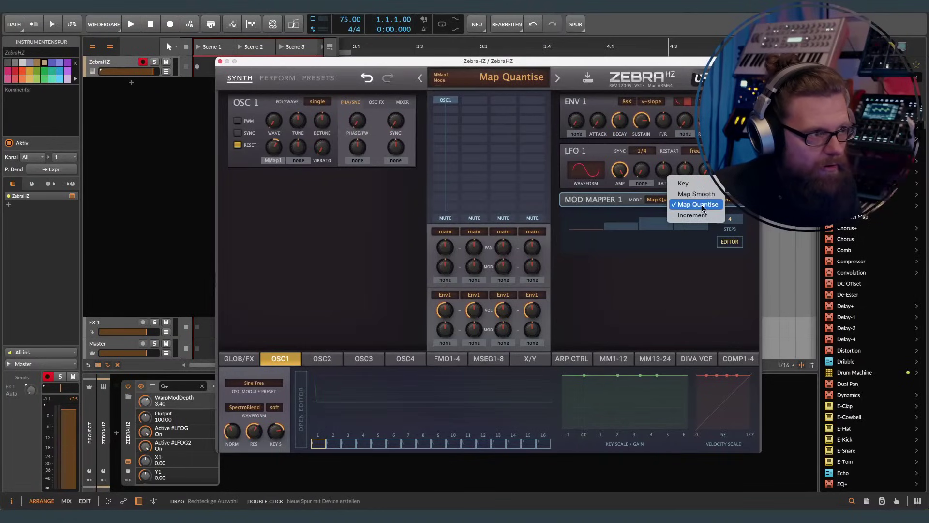
click(703, 208)
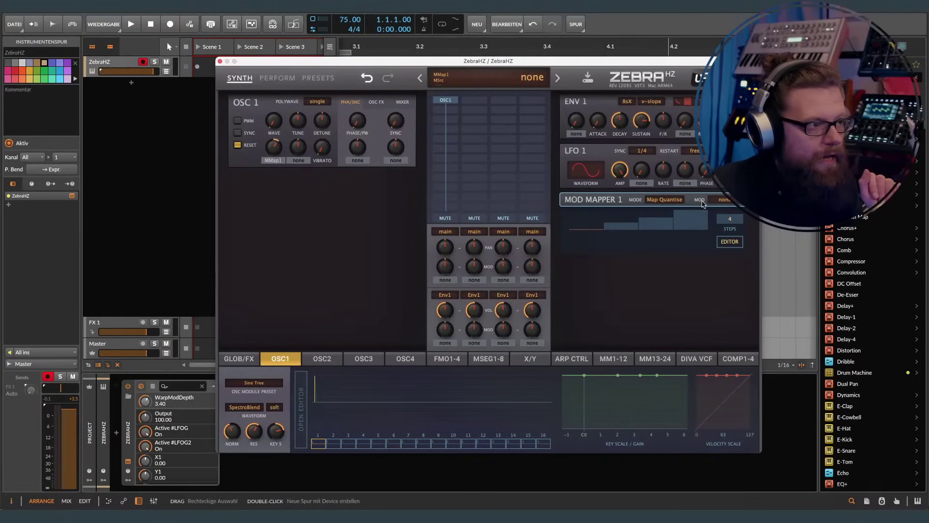
click(725, 200)
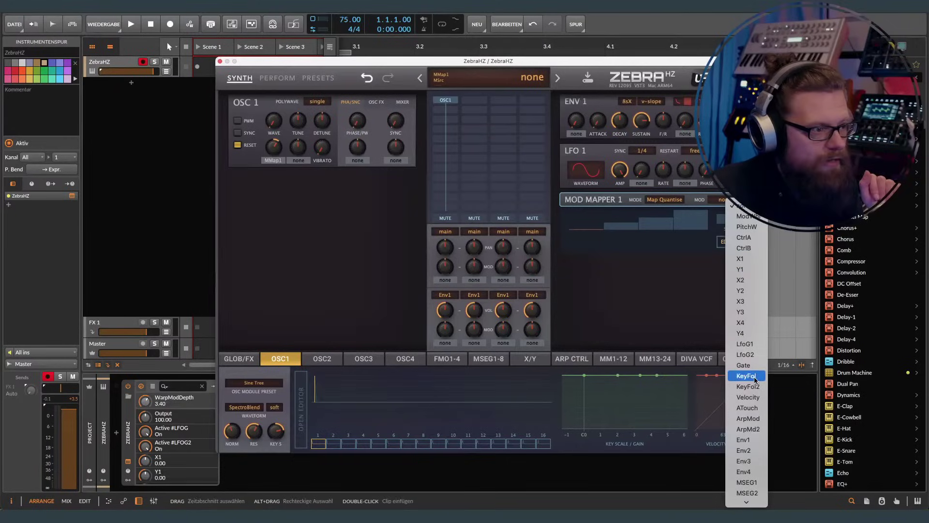
scroll(755, 381, down, 3)
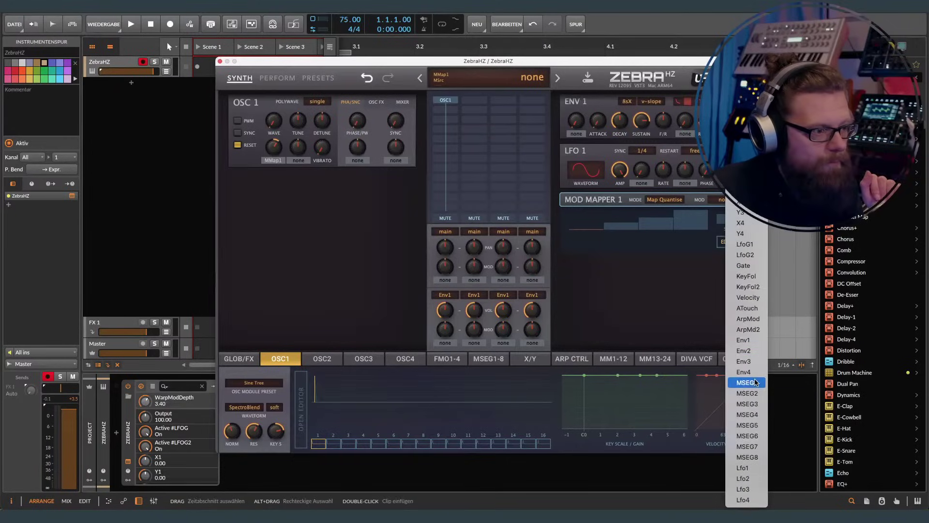
click(752, 470)
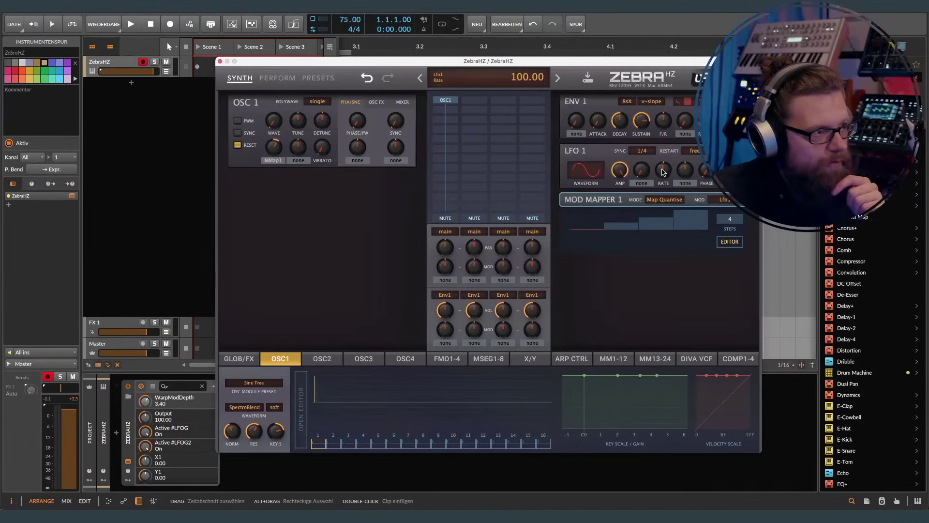
Step: Set LFO 1 to the saw up waveform with a rate of 100 and a sync of 1/2
drag(662, 172, 668, 179)
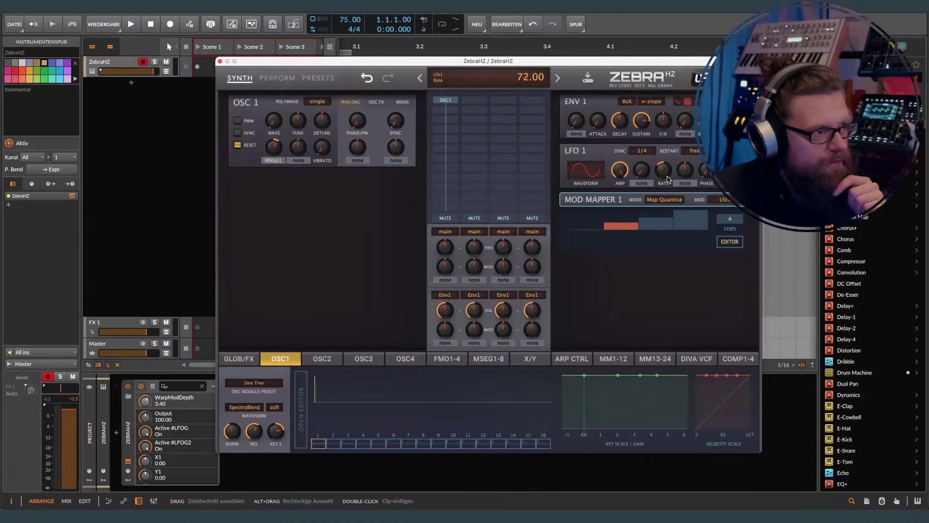
double_click(665, 177)
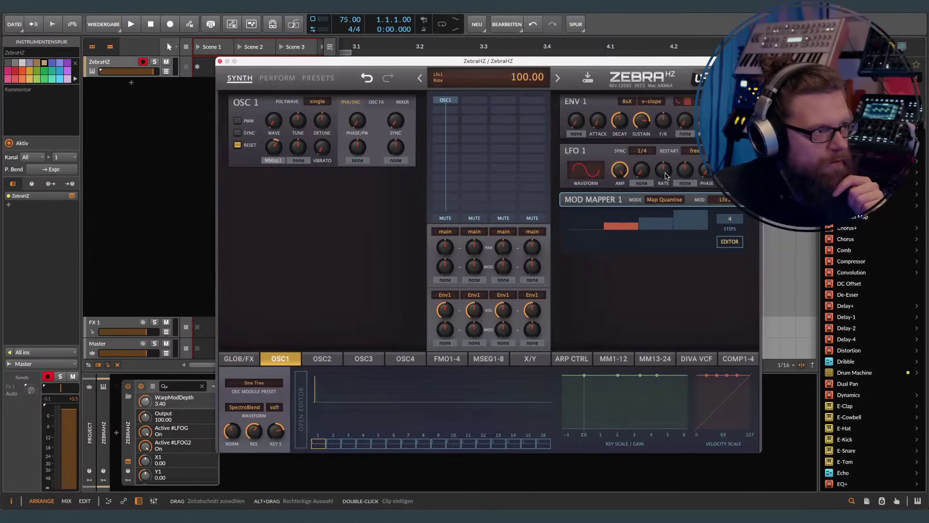
click(590, 177)
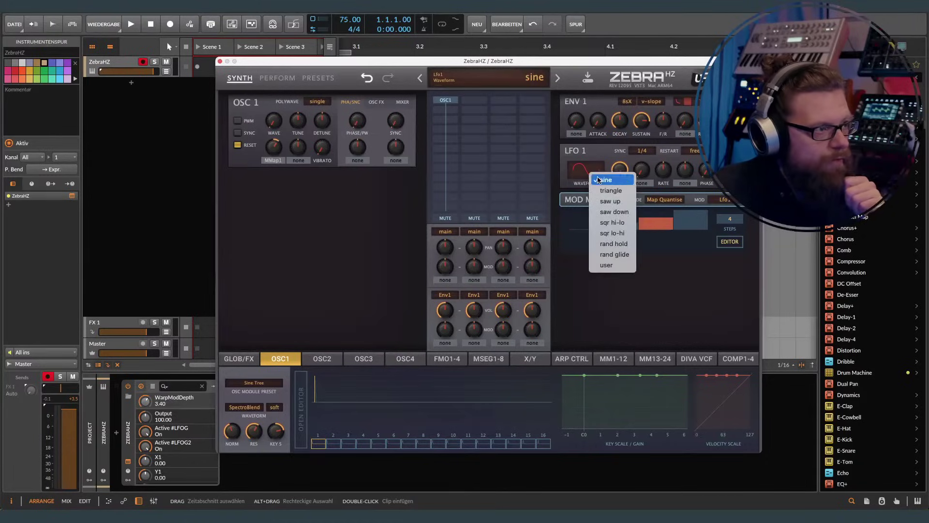
click(623, 201)
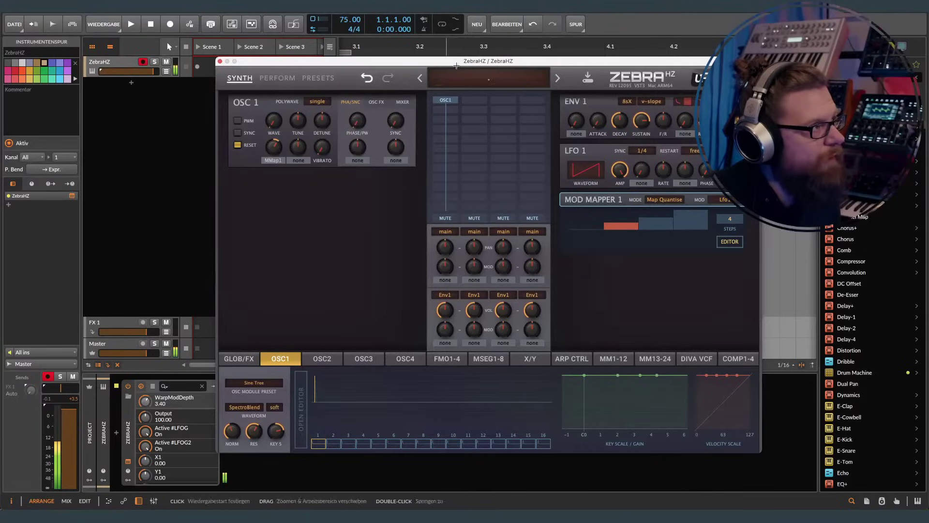
click(645, 151)
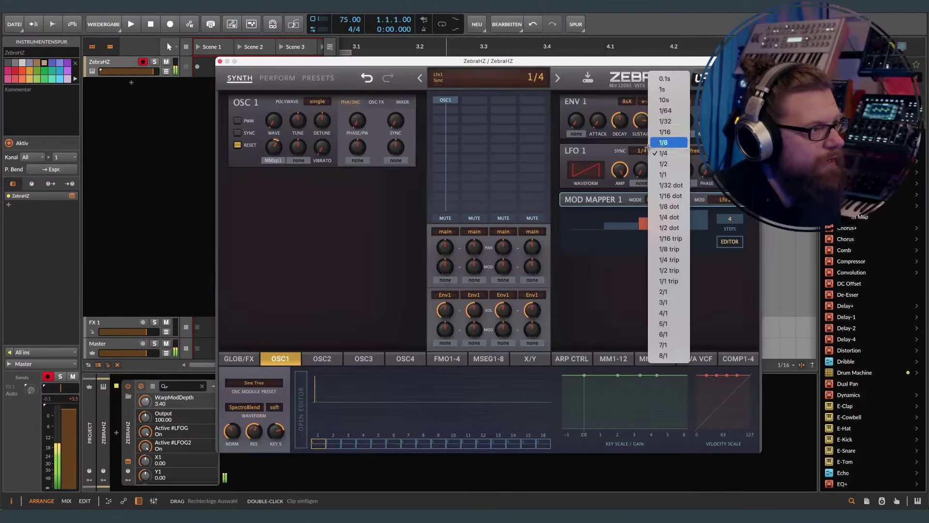
click(672, 167)
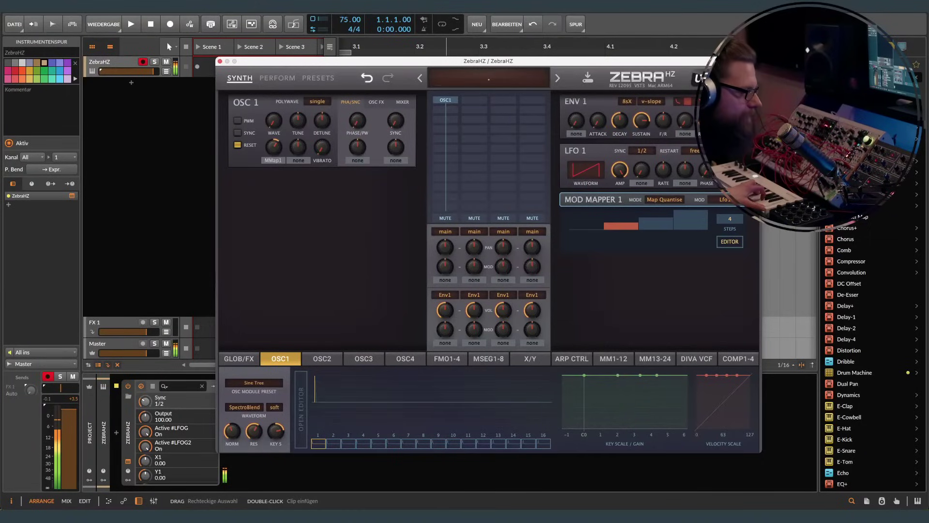
click(632, 217)
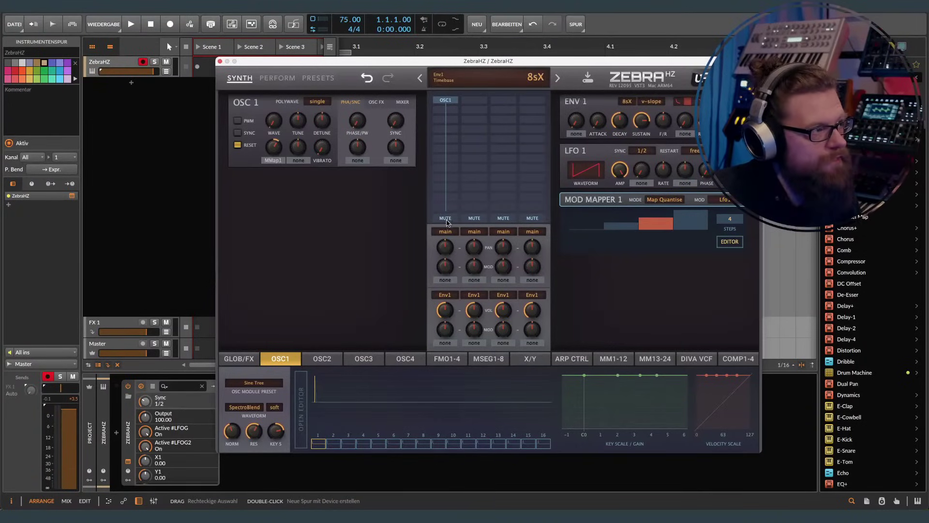
Step: Review the envelope choices for the first mixer channel's volume and keep Env1 selected
click(444, 296)
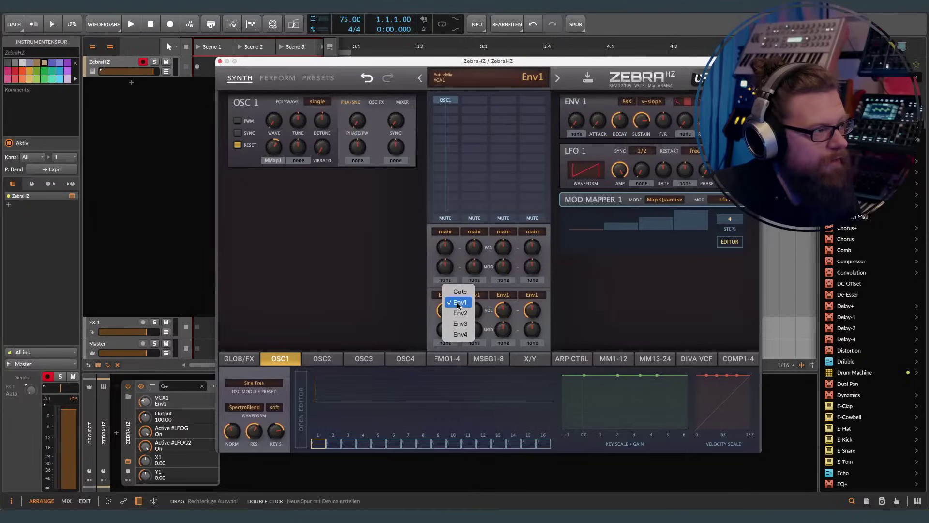
click(458, 304)
click(448, 297)
click(461, 301)
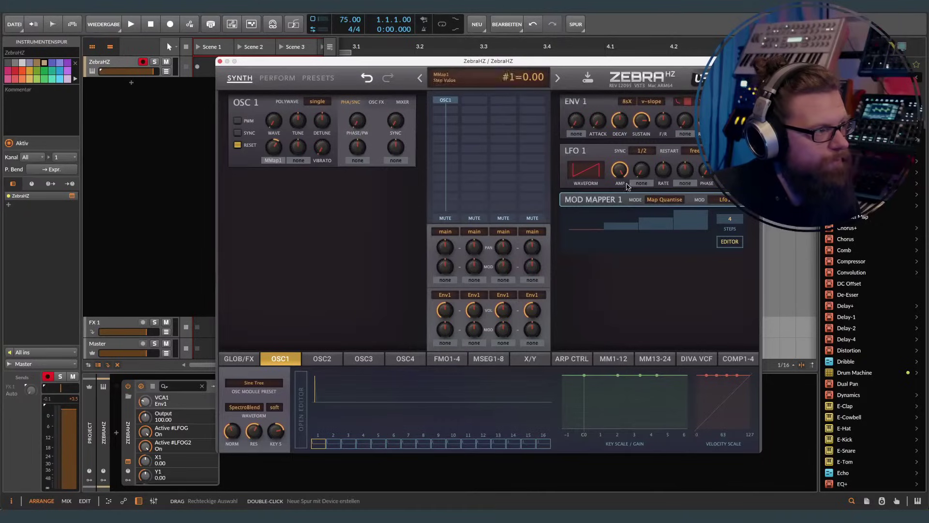
Step: Set Env 1's timebase to 16sX and raise its attack and release
click(635, 103)
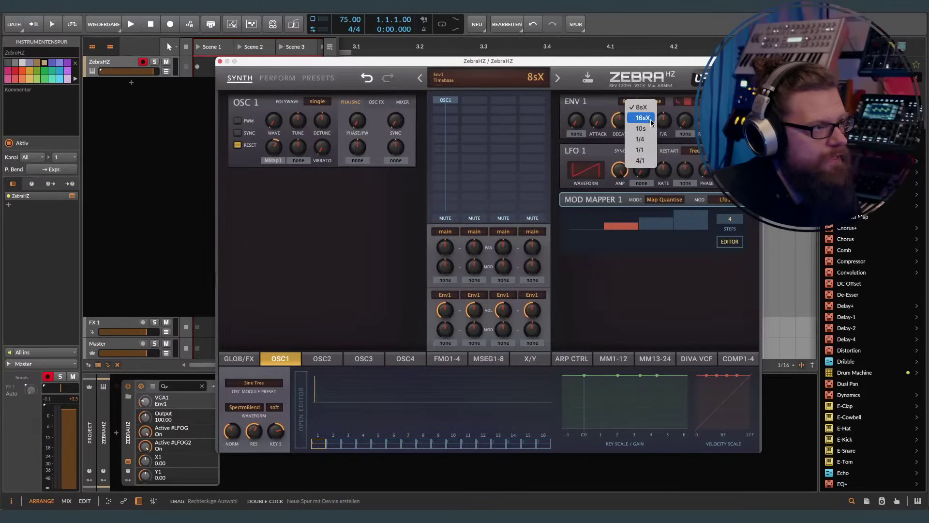
click(650, 117)
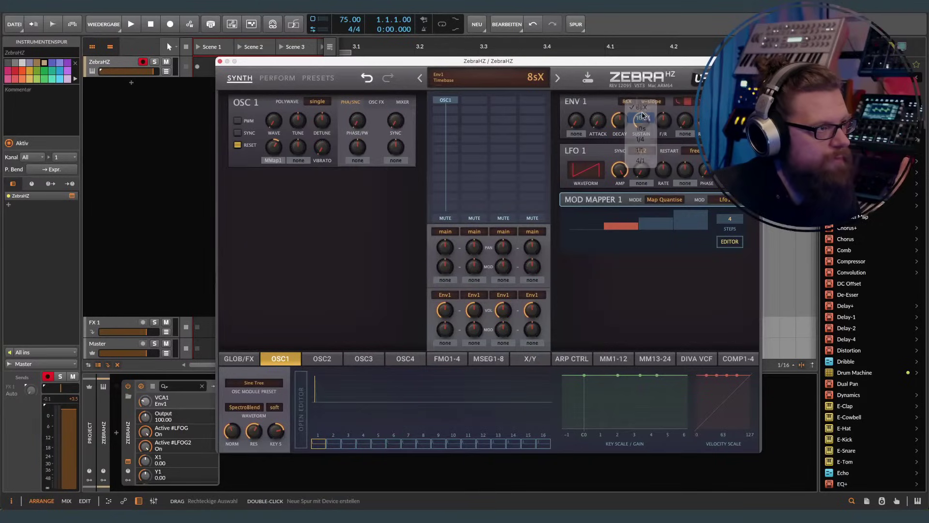
click(647, 107)
click(612, 110)
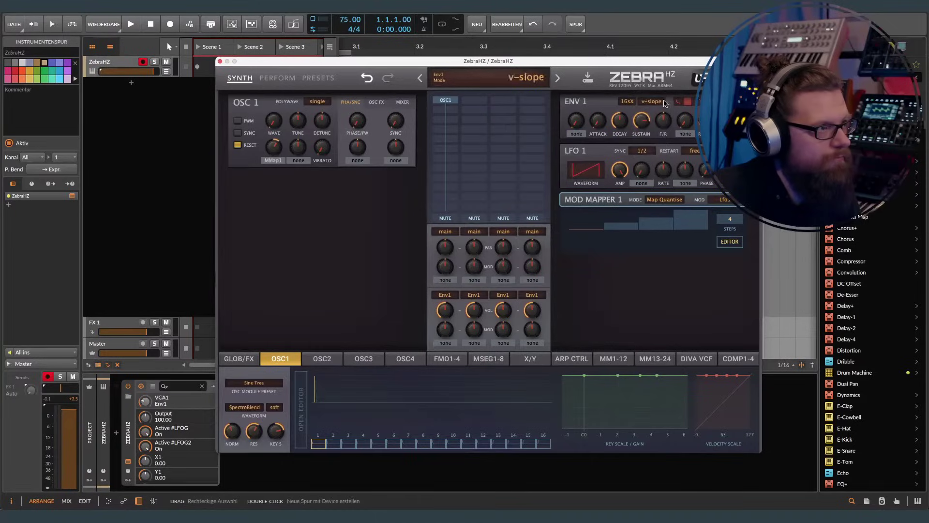
drag(598, 120, 609, 45)
drag(705, 121, 699, 56)
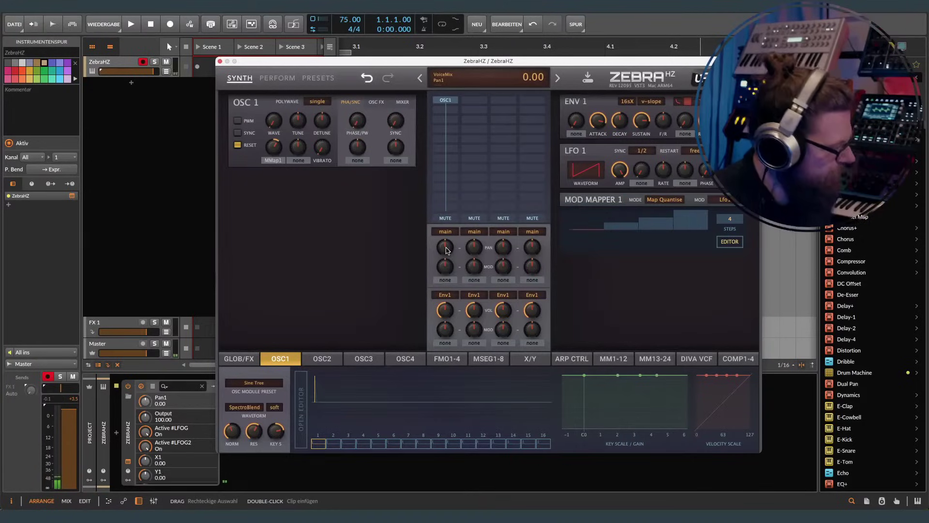
Step: Try panning the first channel to 64.00, and assign MMap2 as its pan modulation source
drag(447, 249, 447, 223)
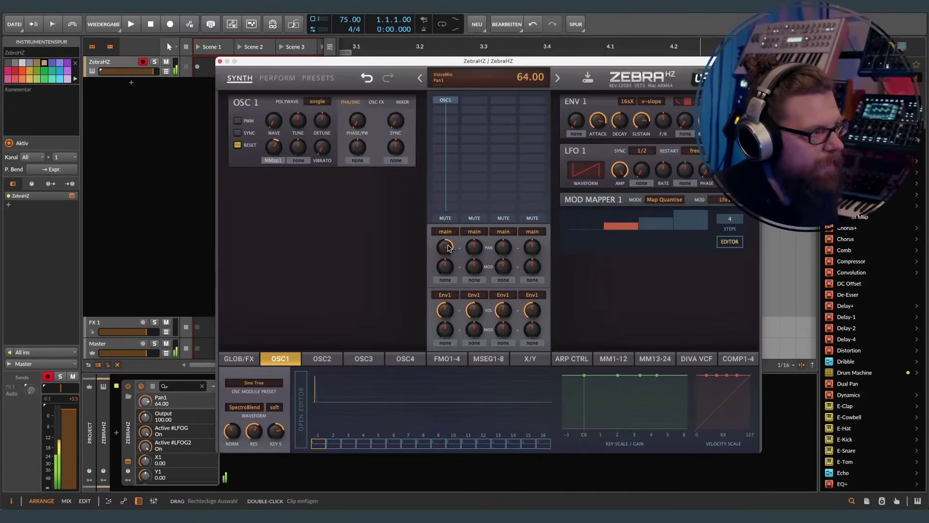
click(446, 280)
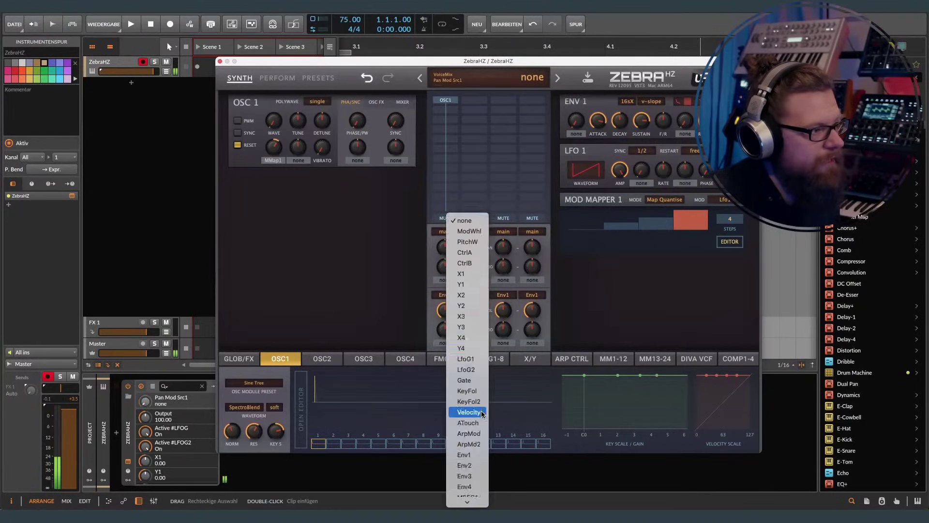
scroll(481, 413, down, 5)
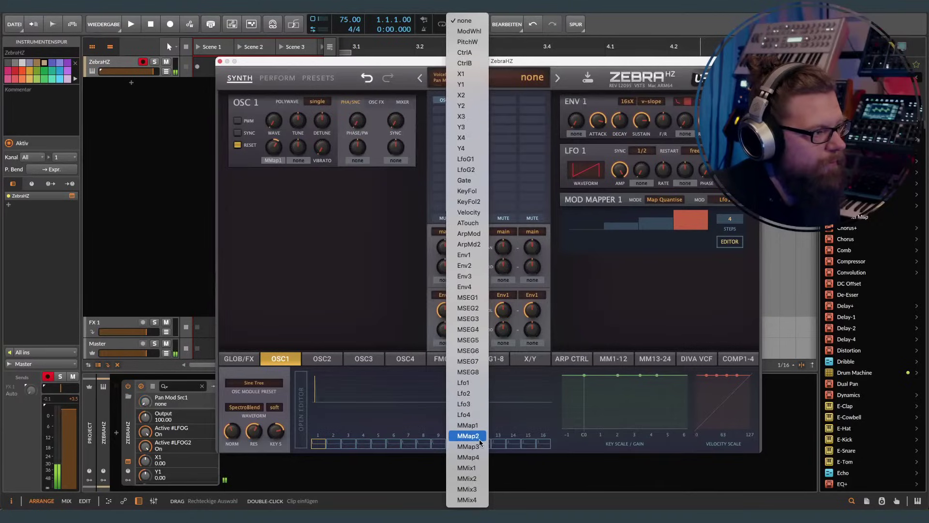
click(468, 437)
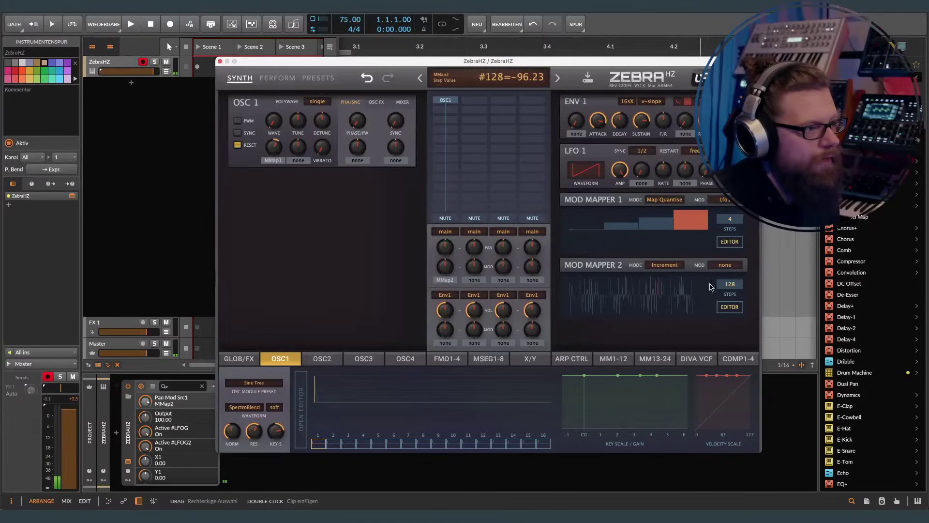
Step: Set Mod Mapper 2 to Map Quantise mode and inspect its step values in the editor
click(664, 264)
click(696, 269)
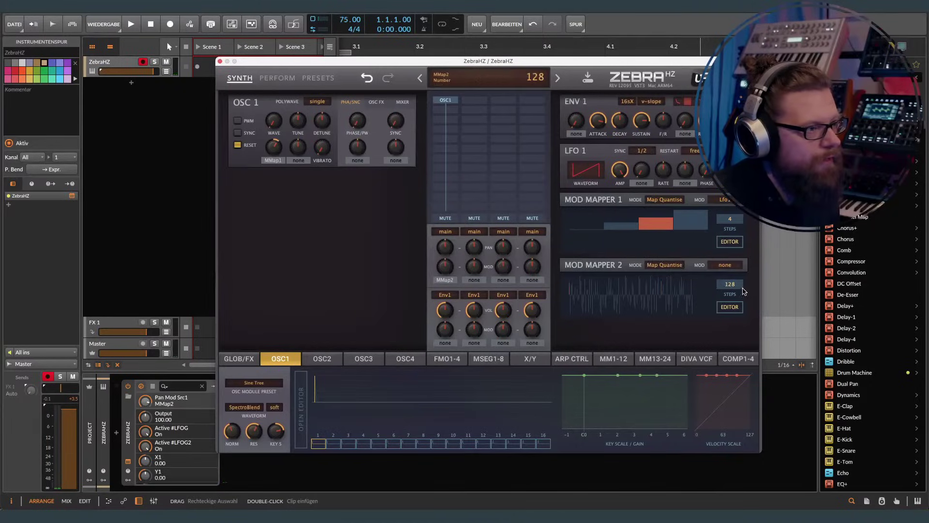
click(730, 307)
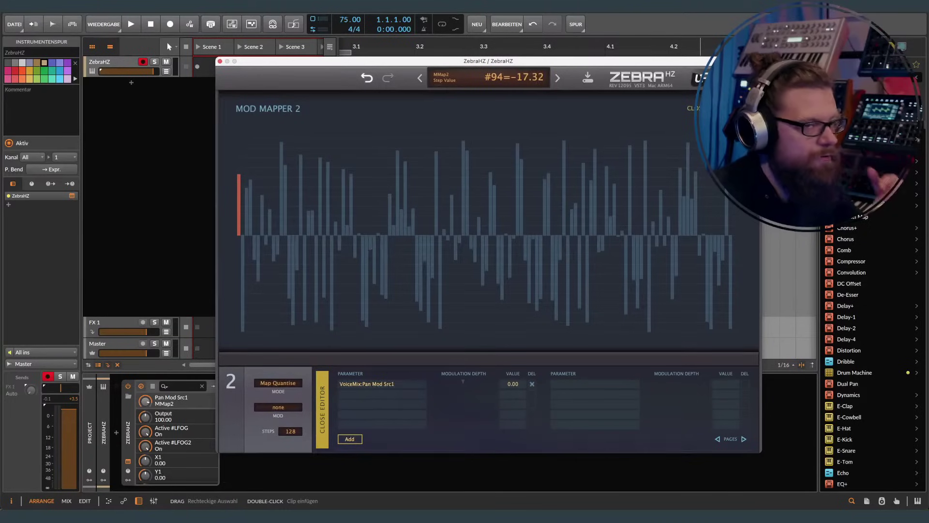
click(696, 108)
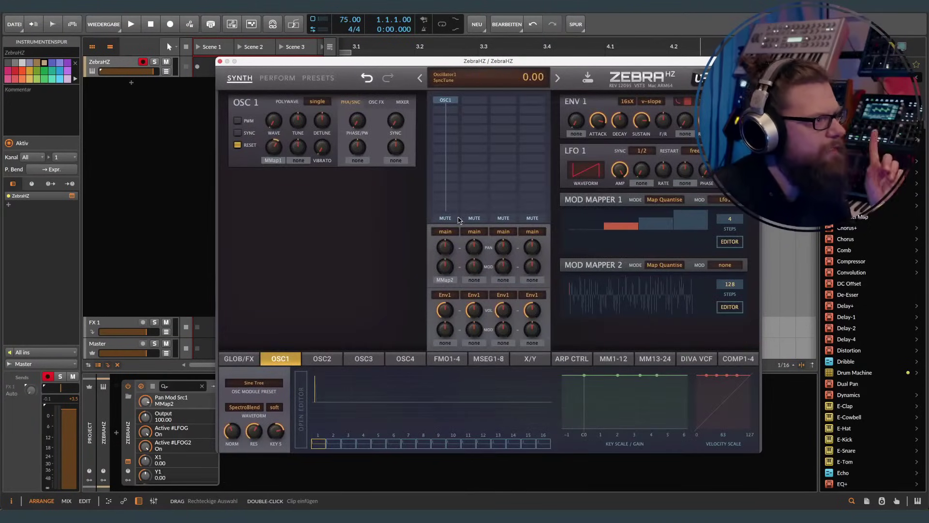
Step: Change the first channel's pan modulation source to LfoG1
click(445, 280)
scroll(466, 126, up, 3)
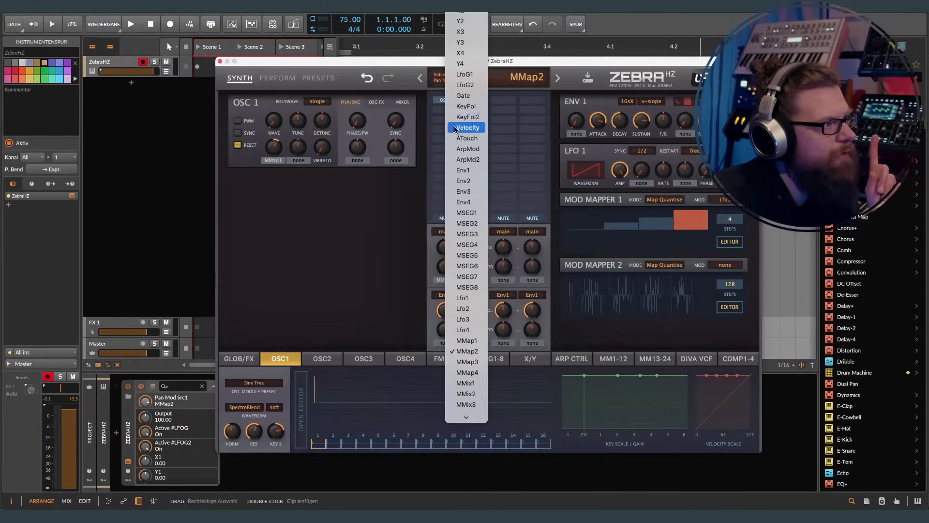
scroll(469, 149, up, 3)
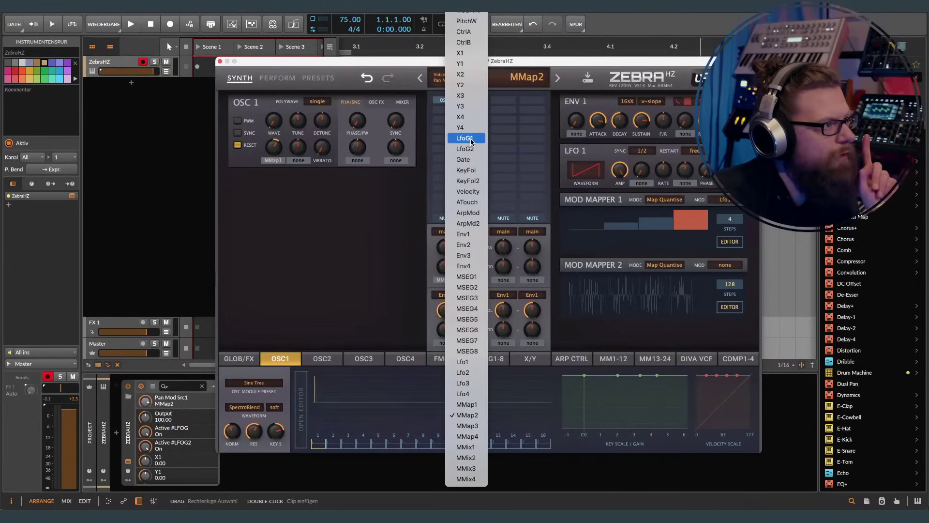
click(471, 141)
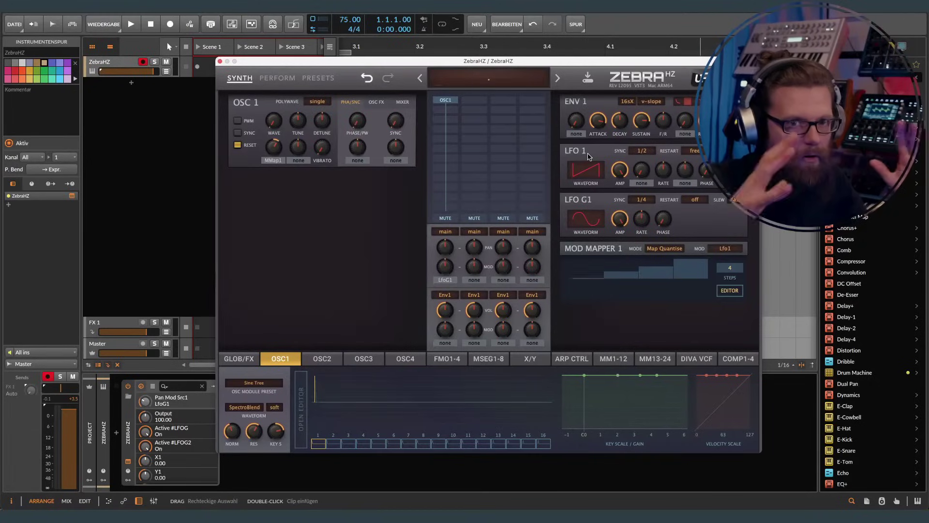
Step: Set LFO G1's waveform to rand hold and the first channel's pan modulation depth to 42.00
click(587, 219)
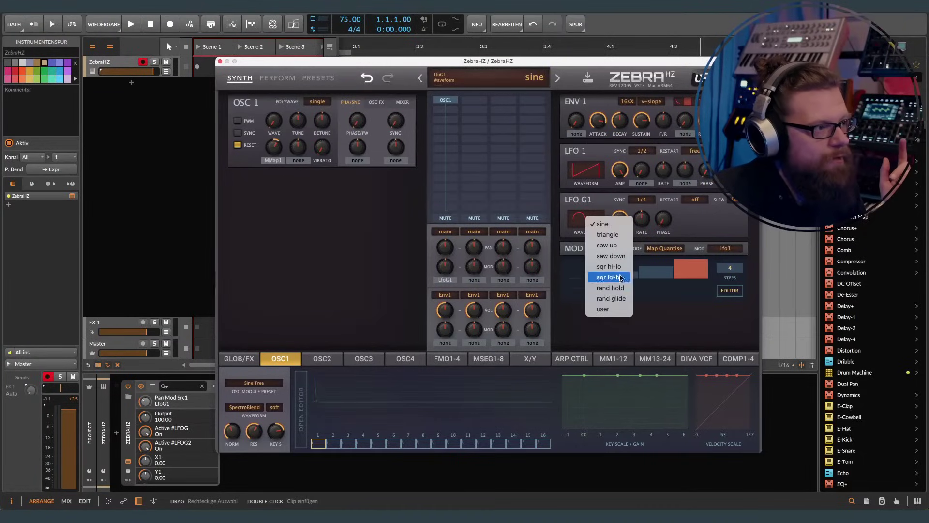
click(638, 232)
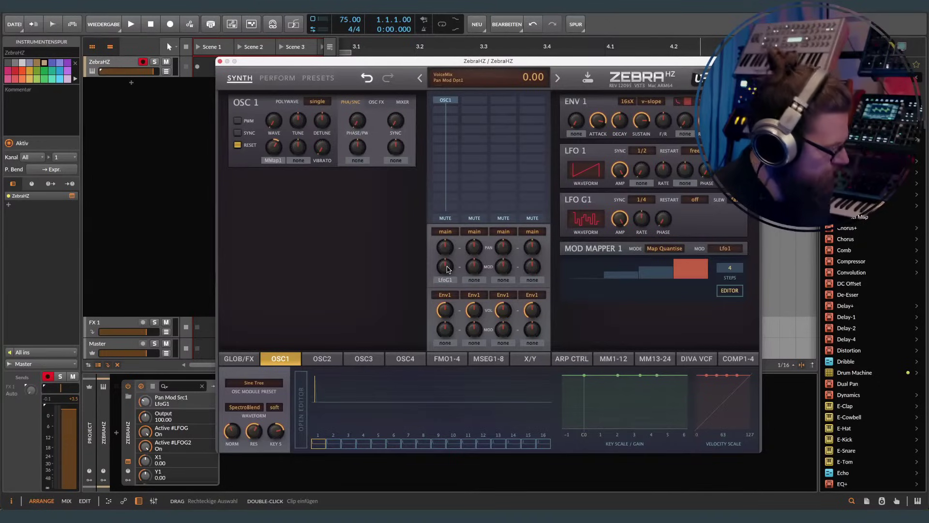
drag(448, 270, 449, 259)
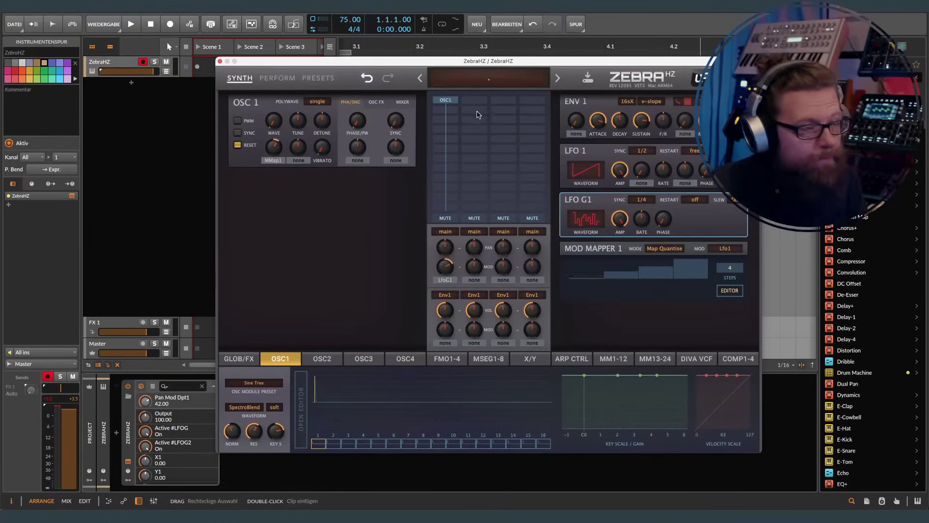
Step: Insert VCF1 below OSC1 in the first channel and adjust its cutoff, ending at 150.00
click(446, 111)
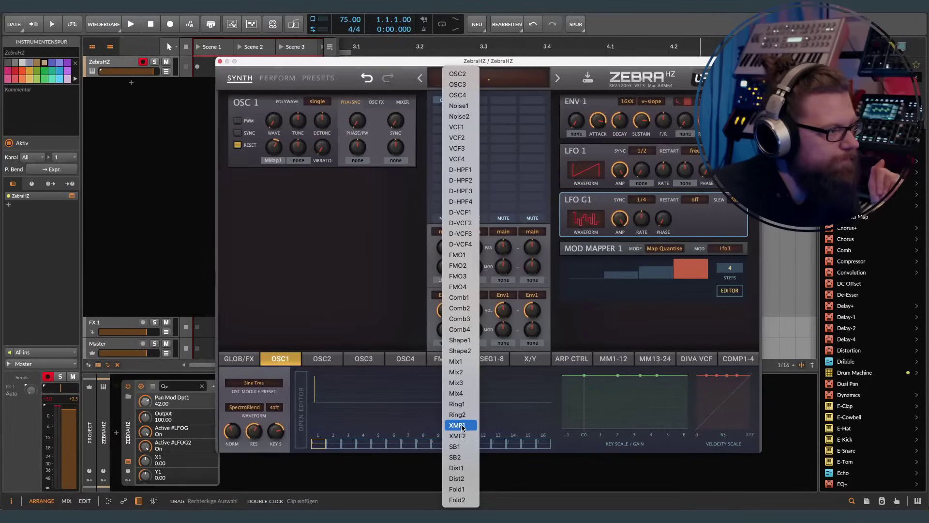
click(458, 126)
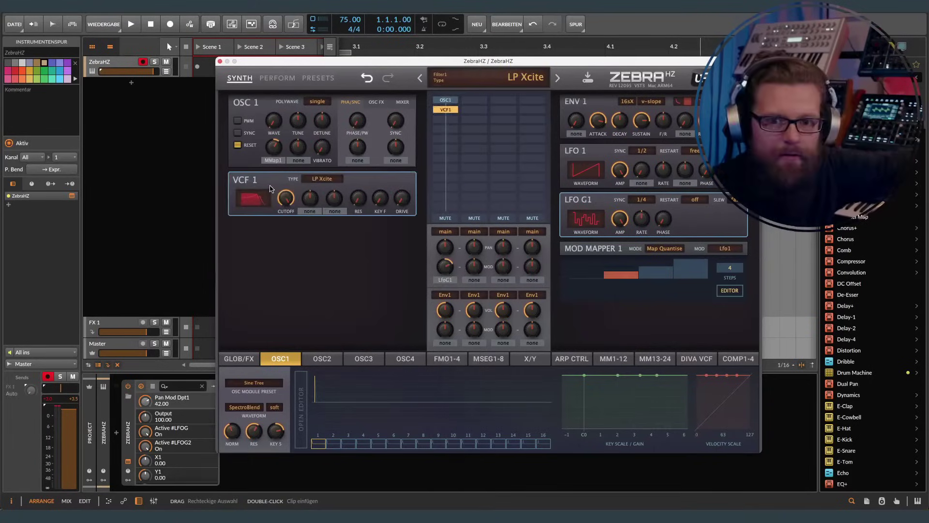
drag(285, 197, 285, 195)
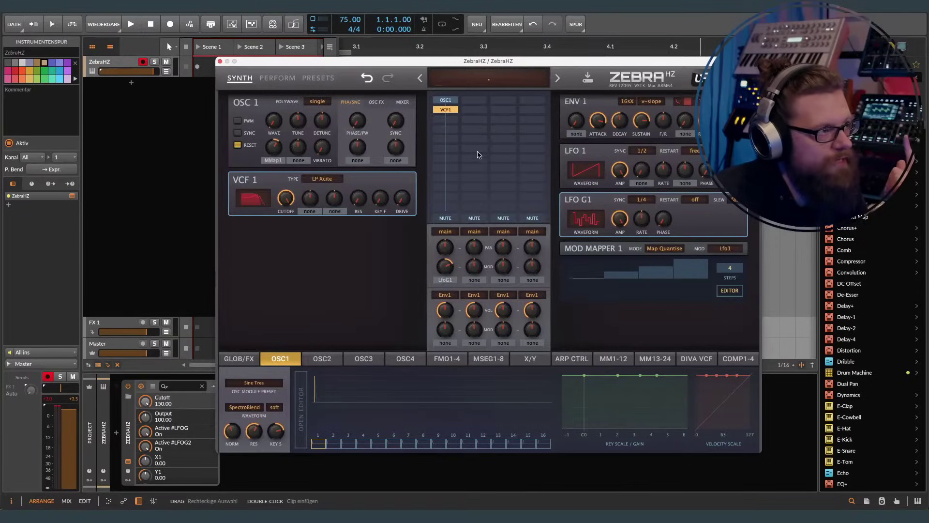
Step: Add D-VCF1 to the second channel, show the Diva filter settings, and move D-VCF1 one slot down
click(474, 124)
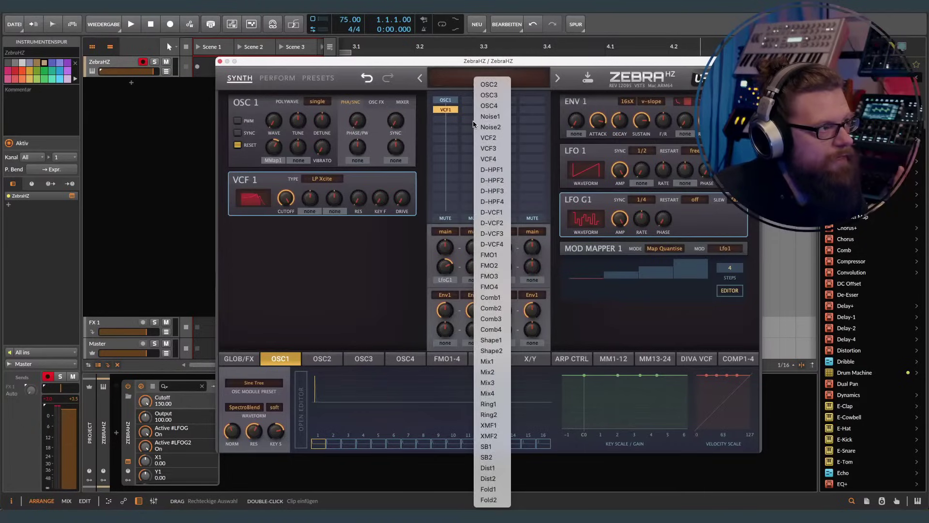
click(490, 213)
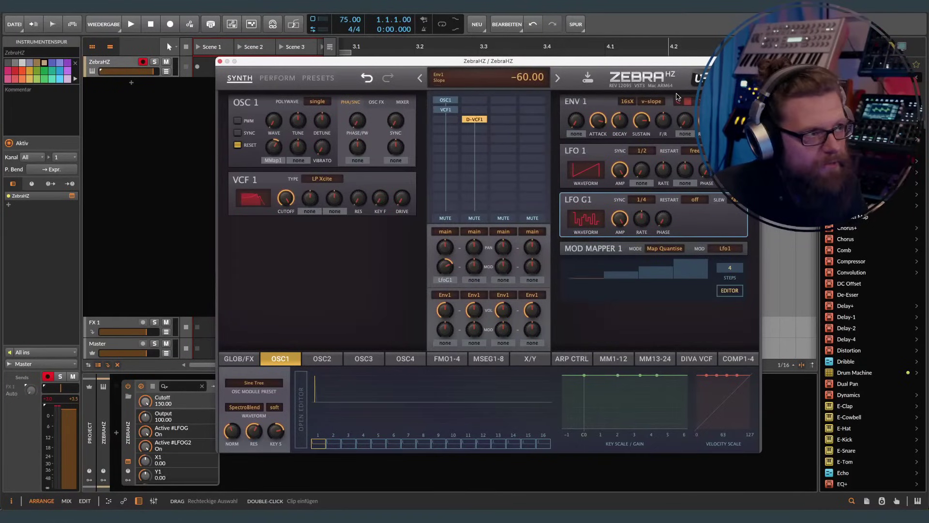
click(692, 359)
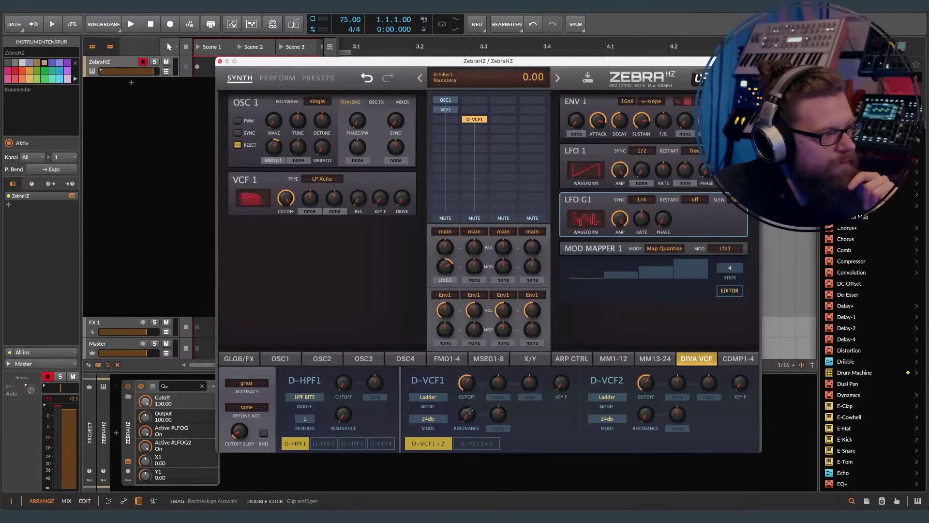
drag(464, 112, 471, 130)
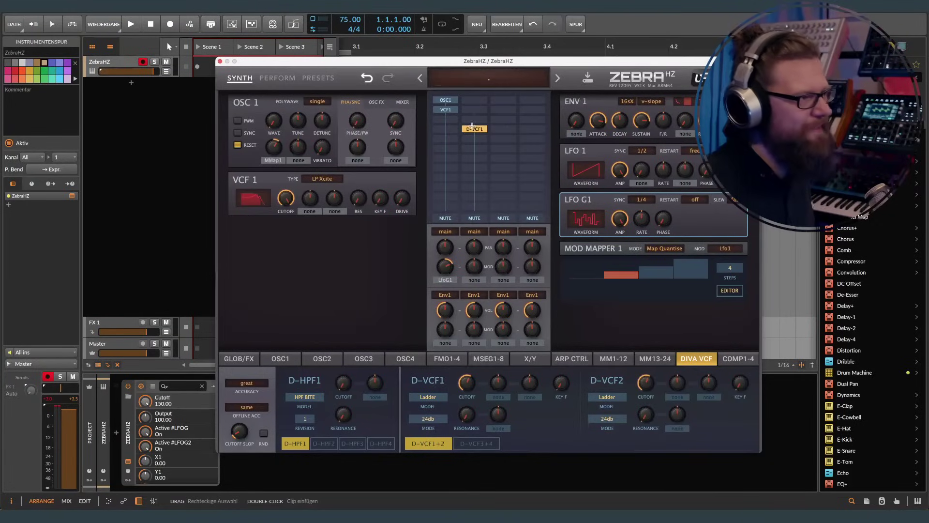
Step: Insert Mix1 directly above D-VCF1 in the second channel and set its mix to 100.00
click(472, 120)
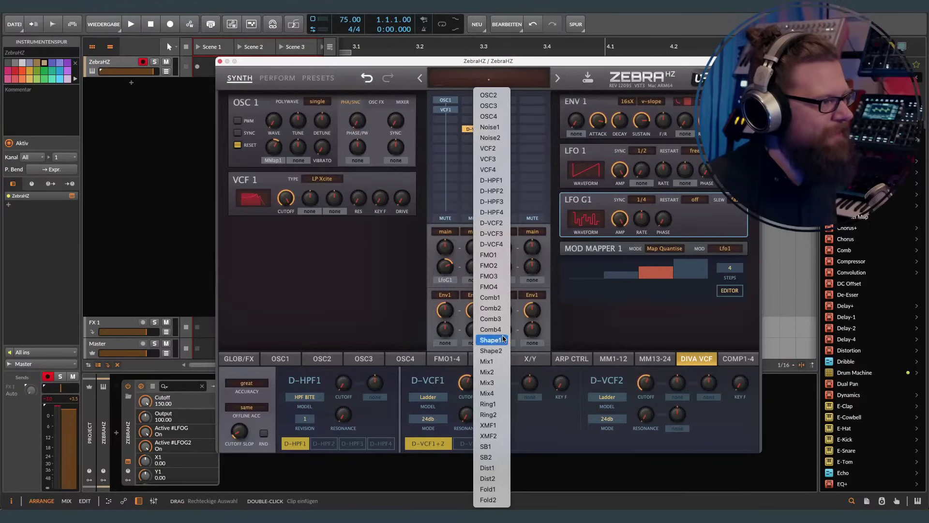
click(488, 361)
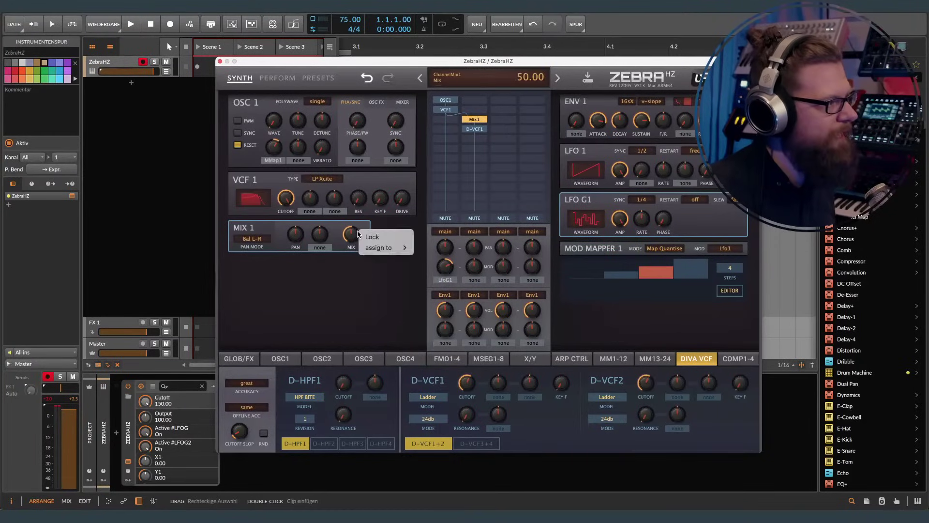
click(351, 236)
drag(354, 235, 351, 226)
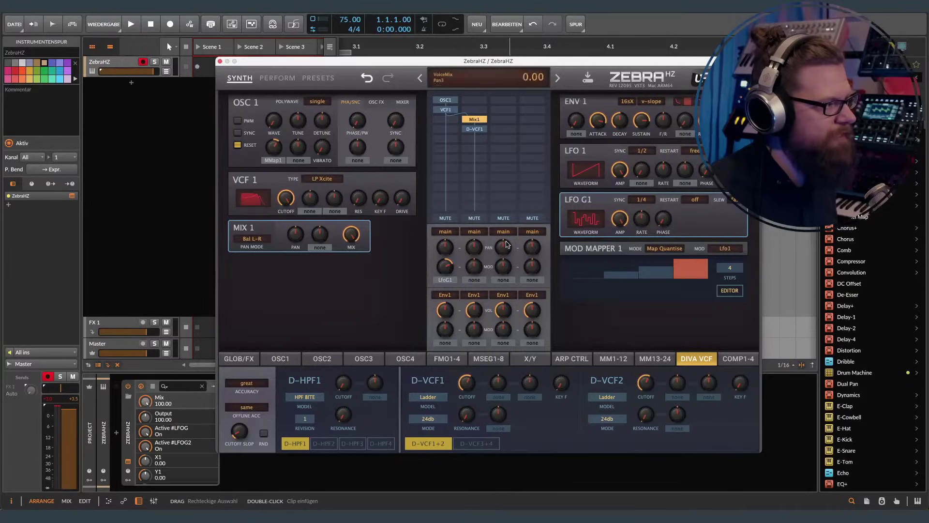
Step: Mute the first channel and set D-VCF1's cutoff to 92.00
click(448, 218)
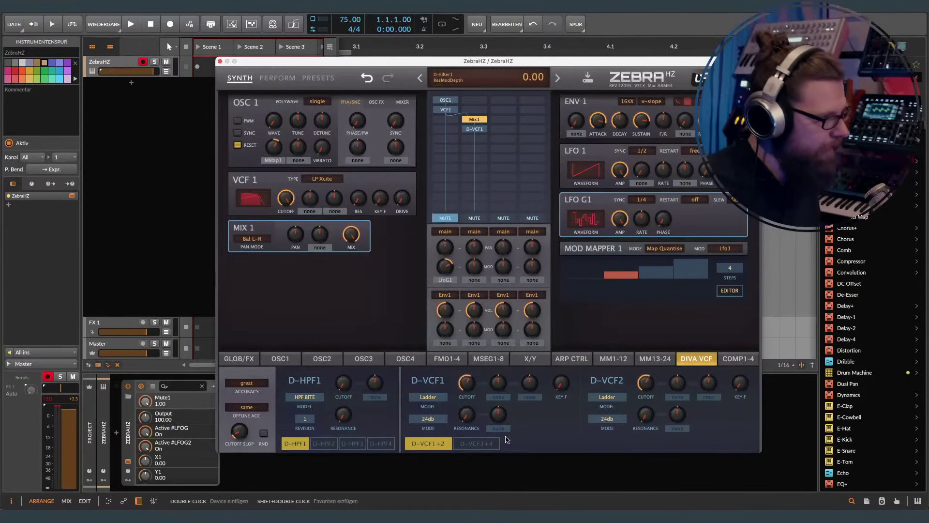
drag(466, 383, 468, 352)
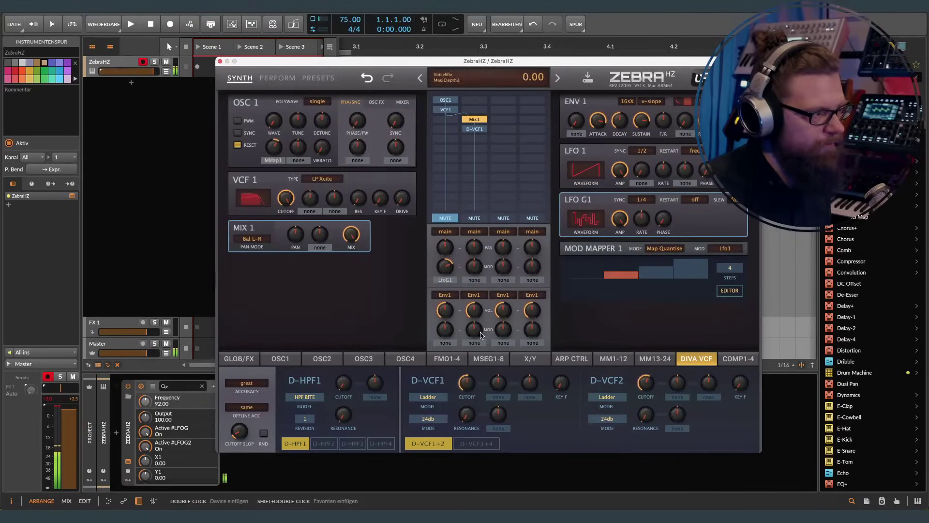
Step: Add a new instrument track in Bitwig Studio below the ZebraHZ track and load Diva on it
right_click(168, 120)
key(Escape)
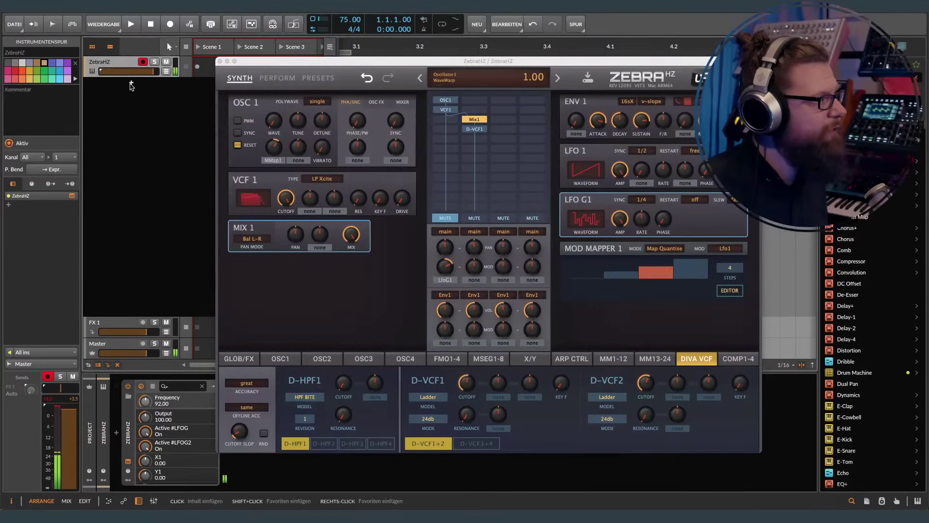
right_click(126, 90)
click(154, 107)
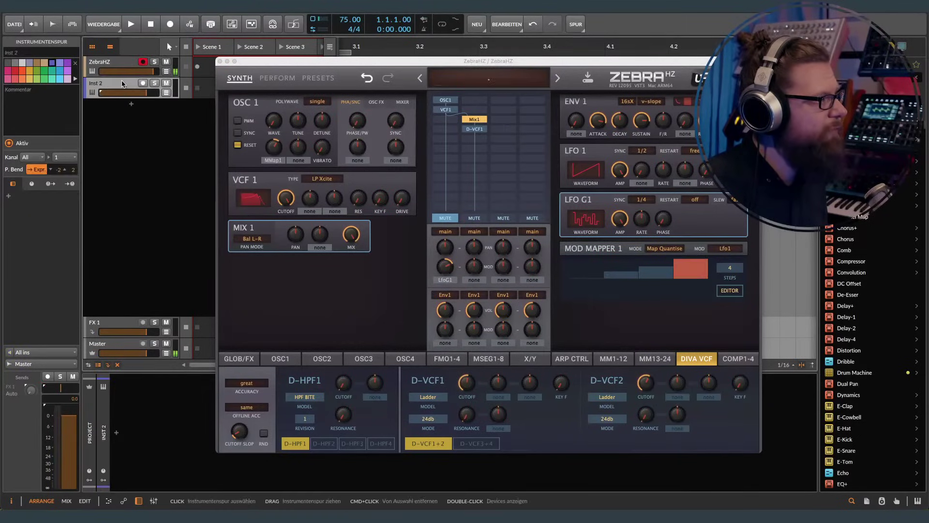
click(116, 432)
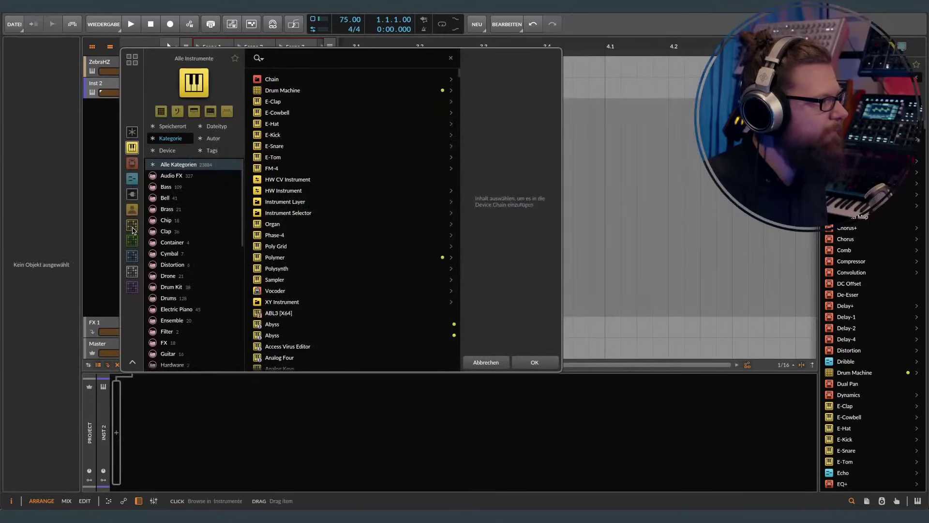
double_click(271, 157)
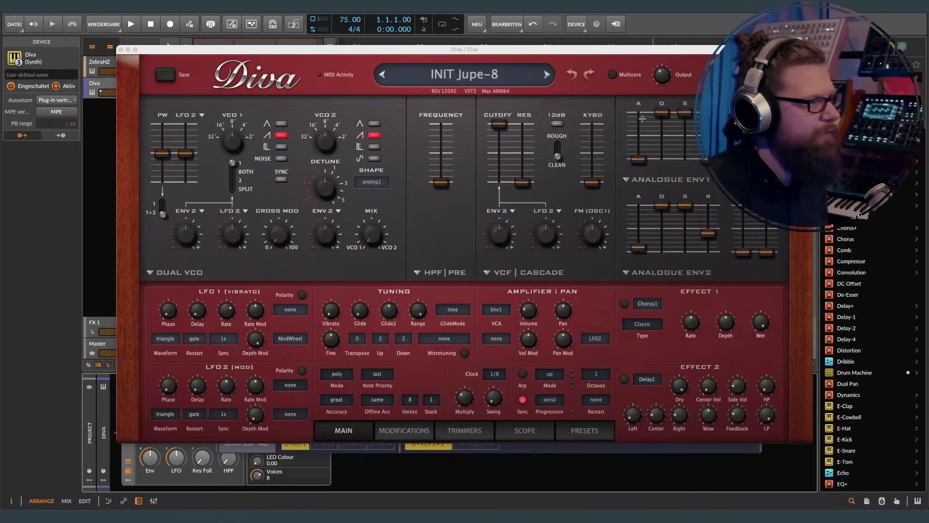
Step: Change Diva's VCF model to Ladder
click(537, 275)
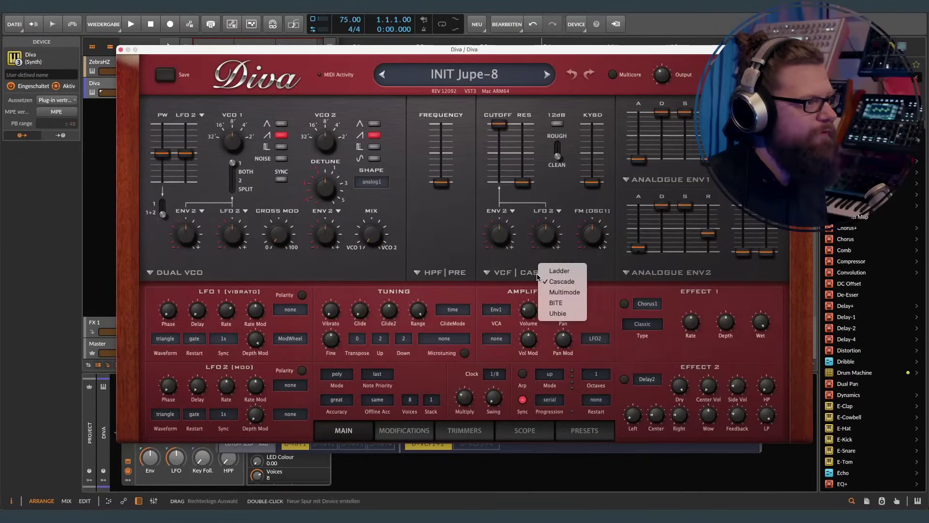
click(555, 271)
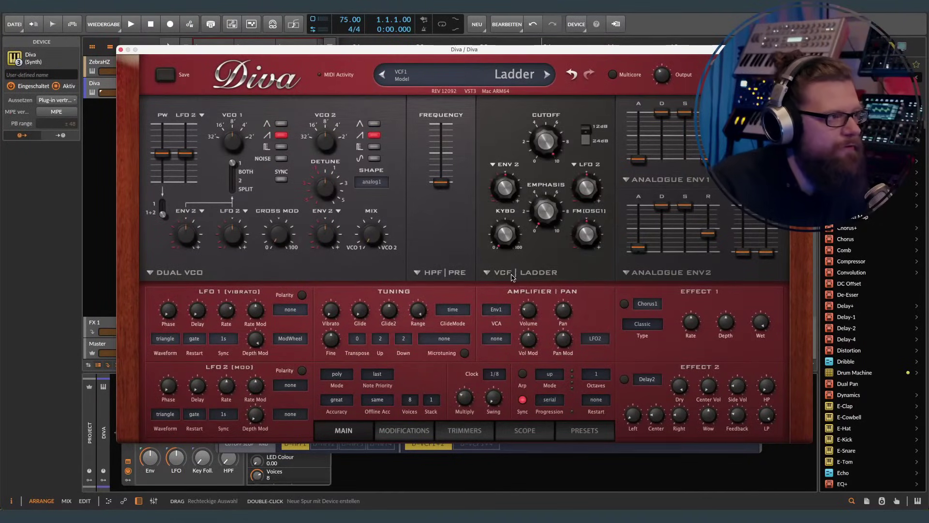
Step: Switch Diva's VCF through the Cascade, Multimode, BITE and Uhbie models to compare their controls
click(518, 276)
click(539, 289)
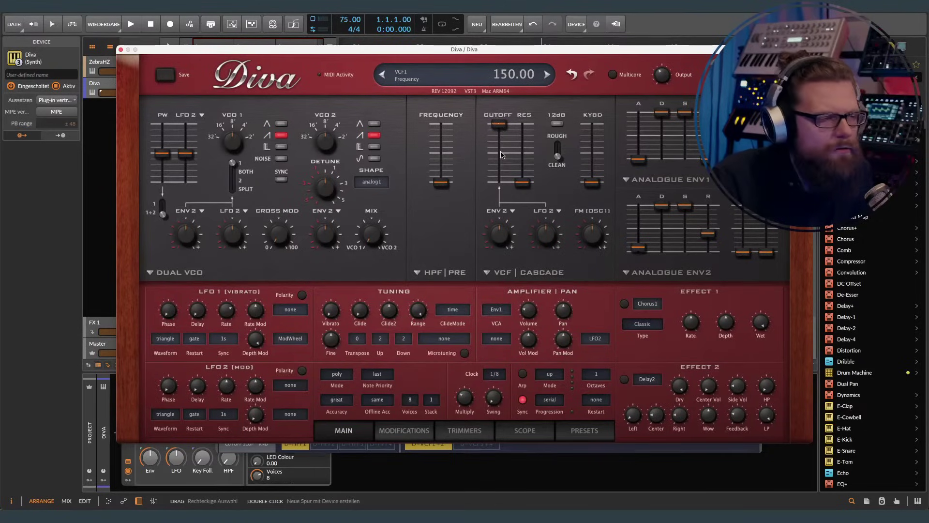
click(544, 279)
click(562, 291)
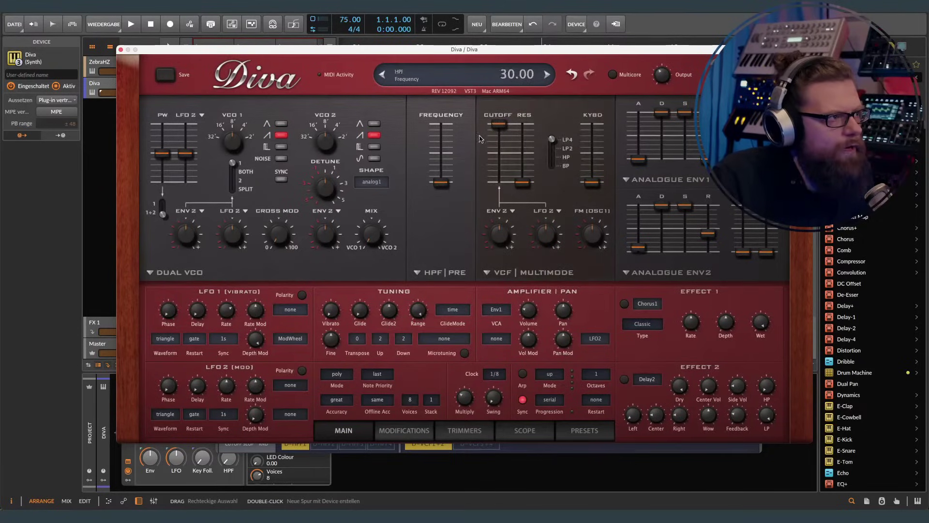
click(546, 275)
click(563, 290)
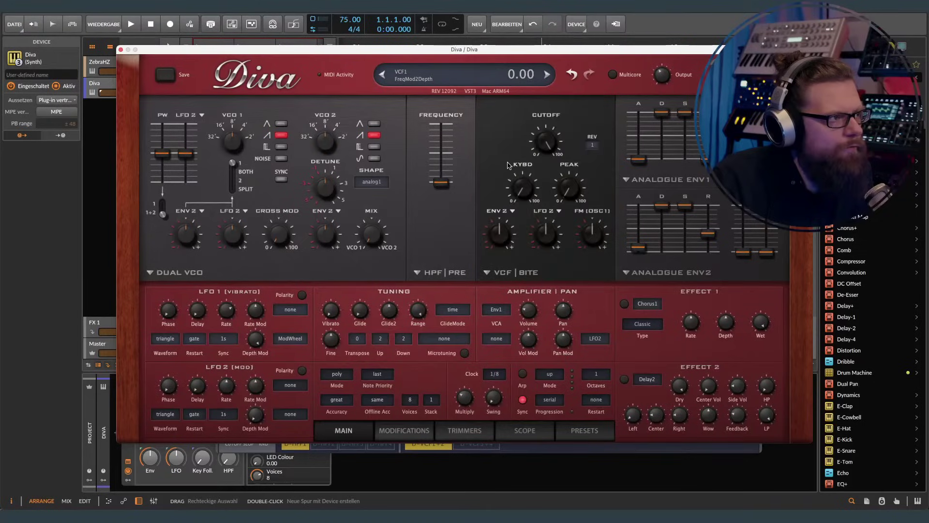
click(533, 274)
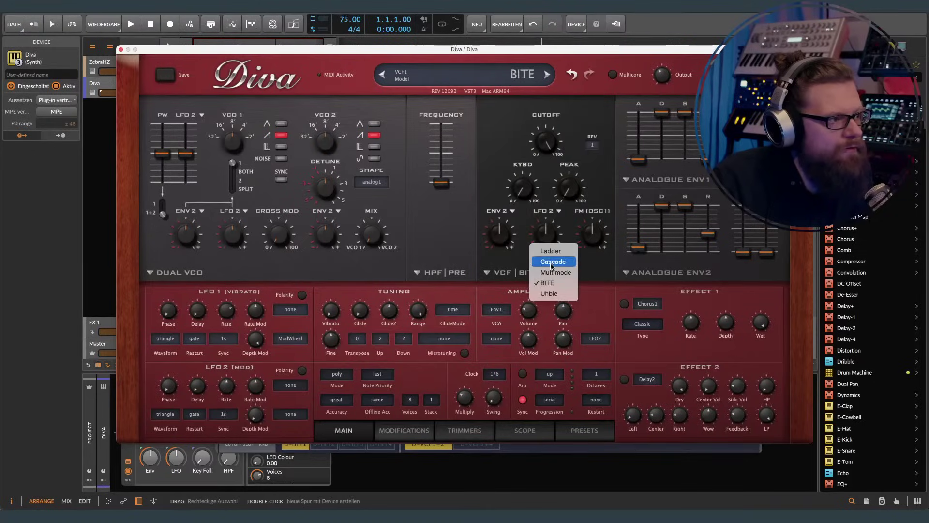
click(549, 294)
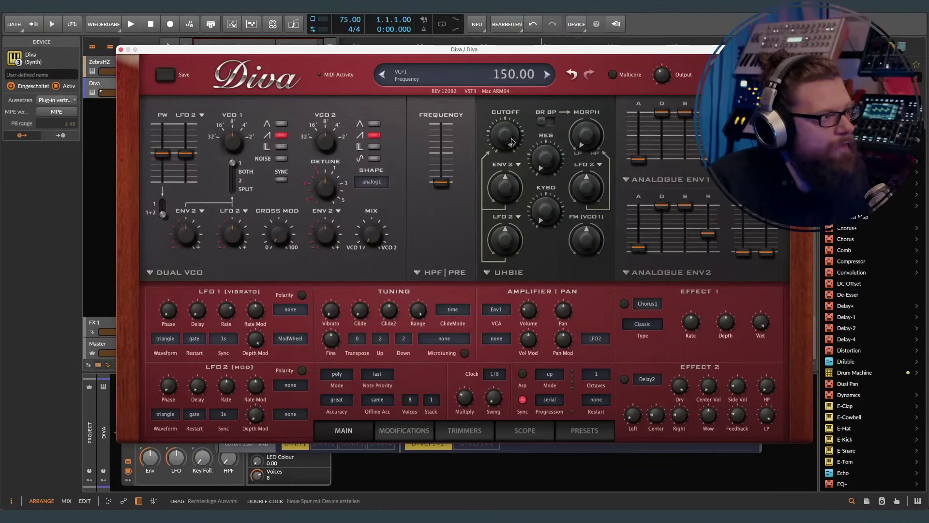
Step: Close the Diva window and delete the Diva instrument track
click(121, 49)
click(109, 87)
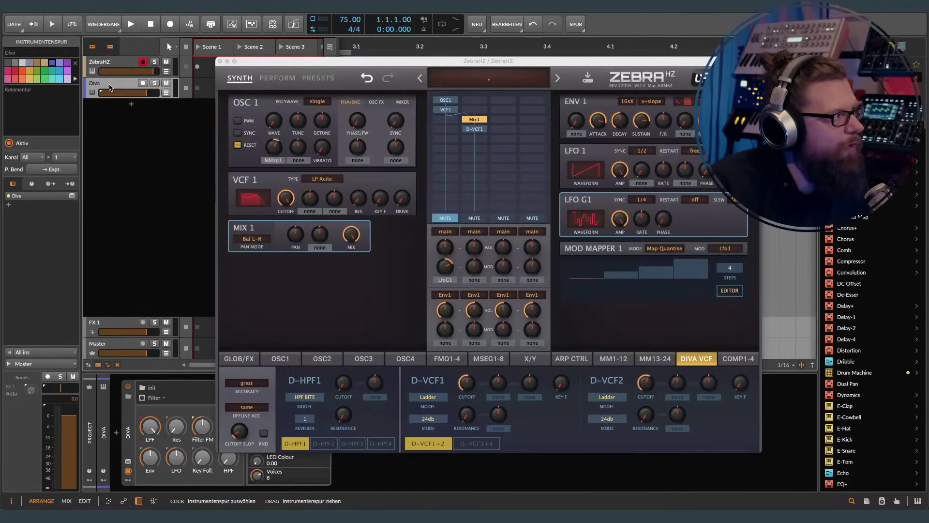
key(Delete)
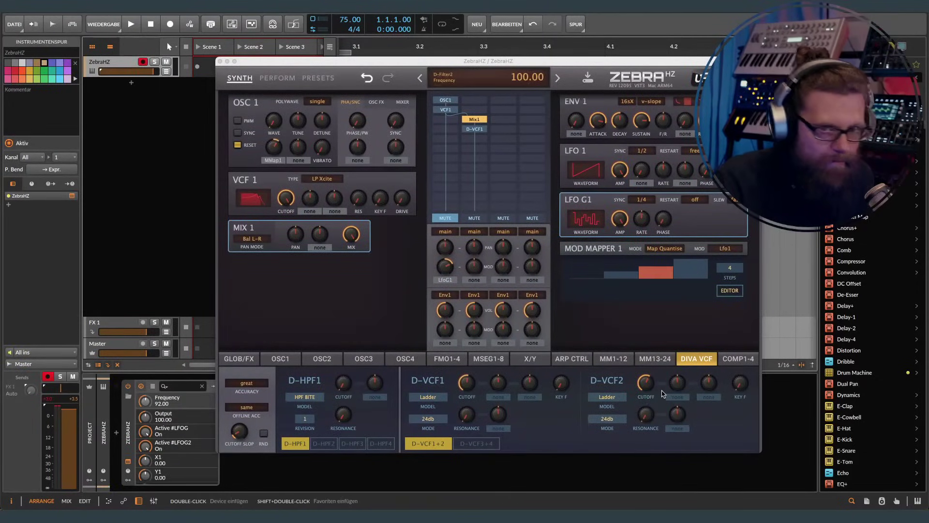
Step: Set D-VCF1's model to Multimode and its filter mode to BP, checking the D-VCF3+4 page in between
click(425, 397)
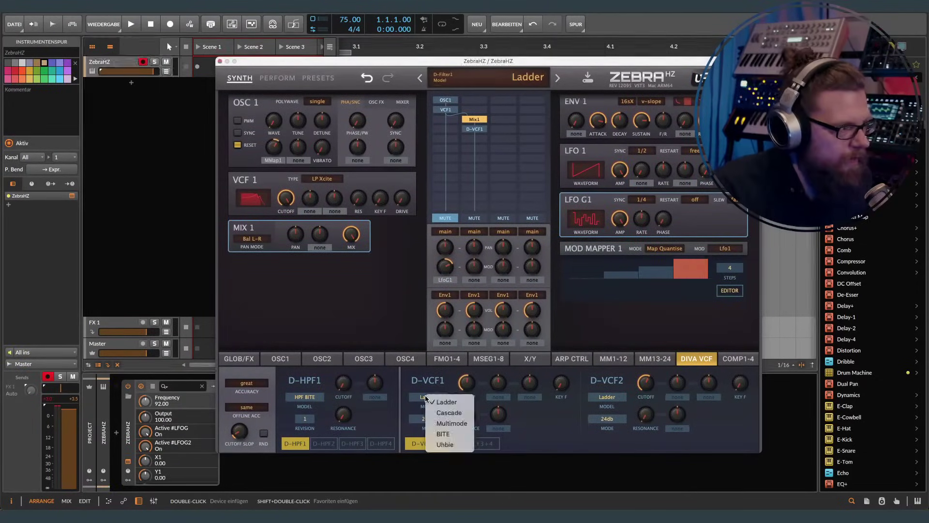
click(462, 427)
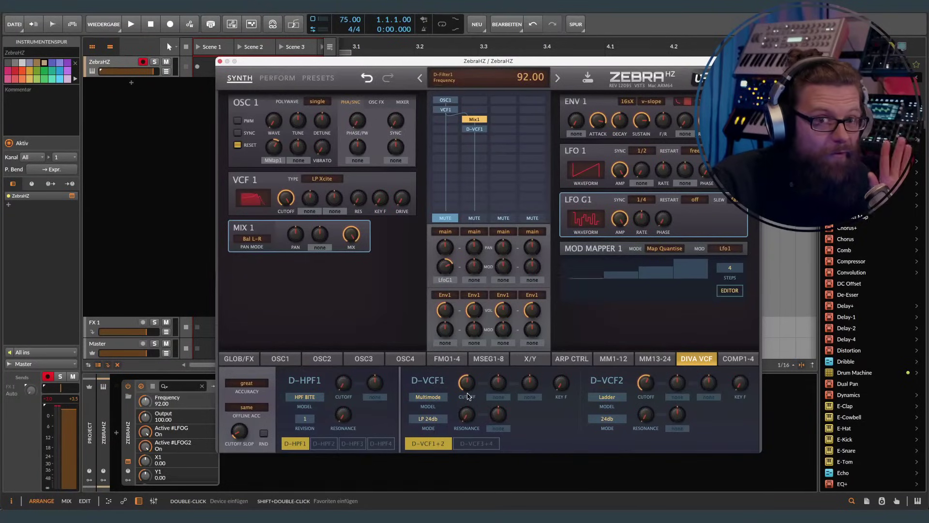
click(476, 443)
click(428, 443)
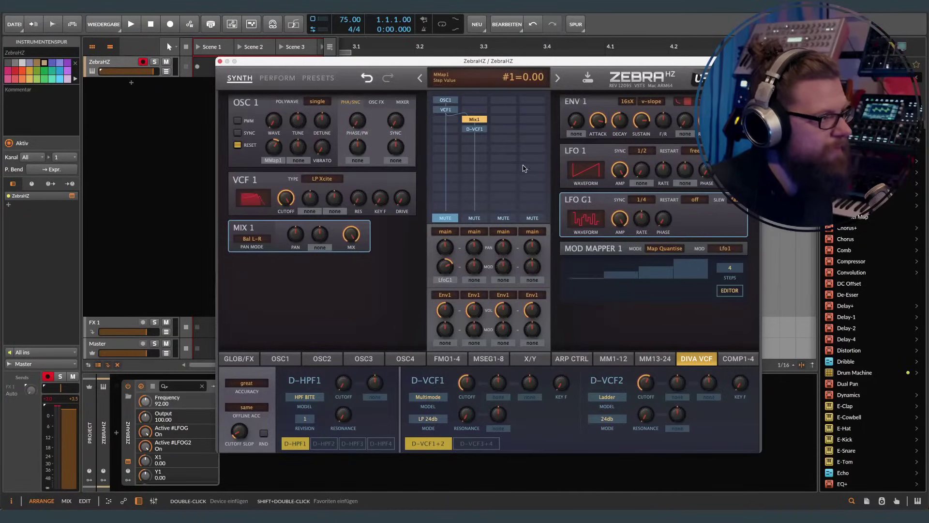
click(431, 419)
click(447, 454)
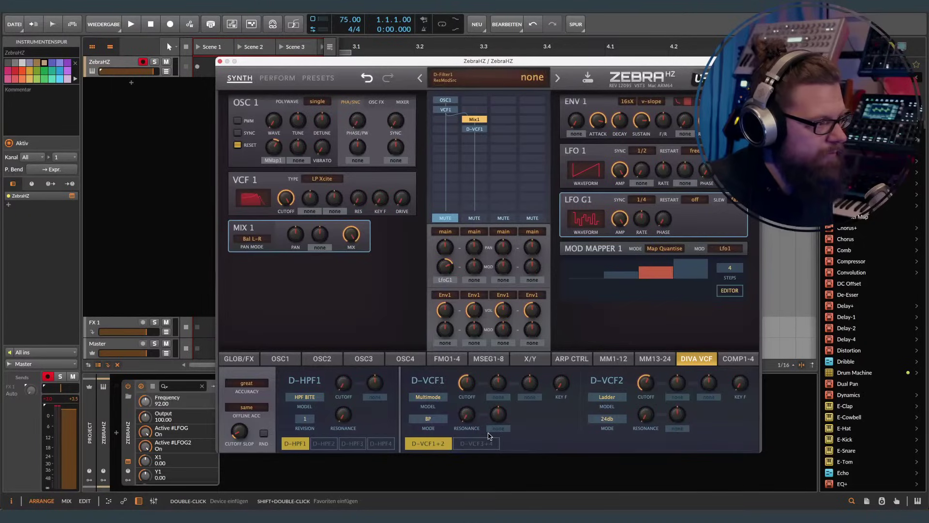
Step: Set D-VCF1's resonance to 83.00 and lower its cutoff to 81.50
drag(468, 419, 481, 342)
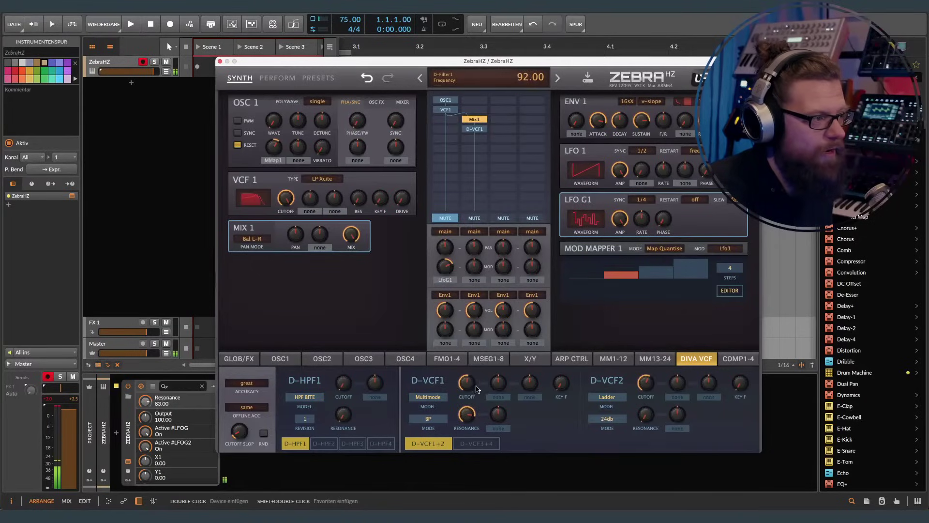
drag(467, 385, 469, 400)
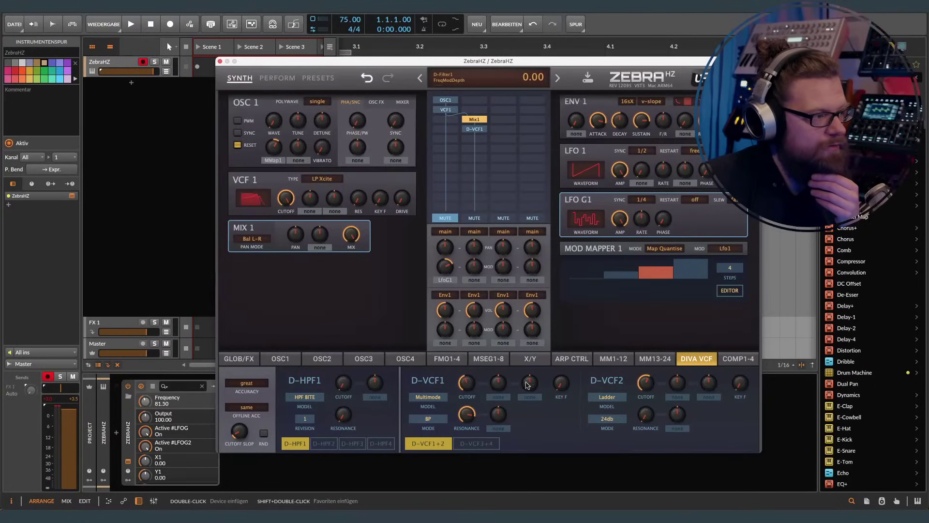
Step: Assign LfoG2 as D-VCF1's first cutoff modulation source and set LFO G2's waveform to rand hold
click(500, 397)
click(540, 386)
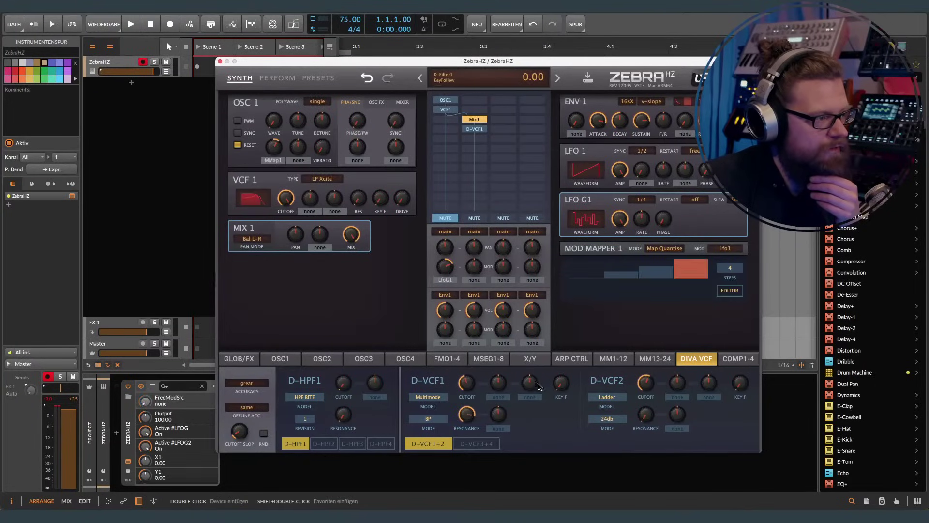
click(500, 397)
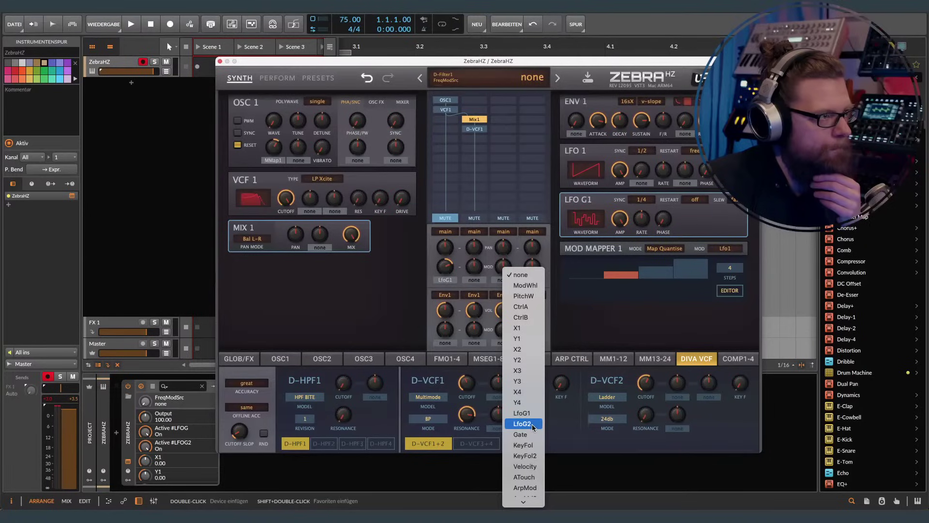
click(533, 424)
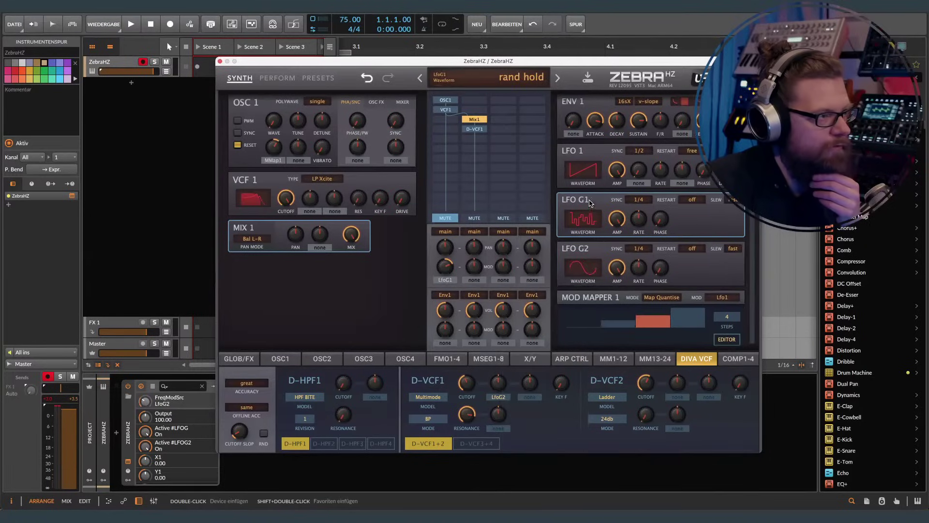
click(584, 269)
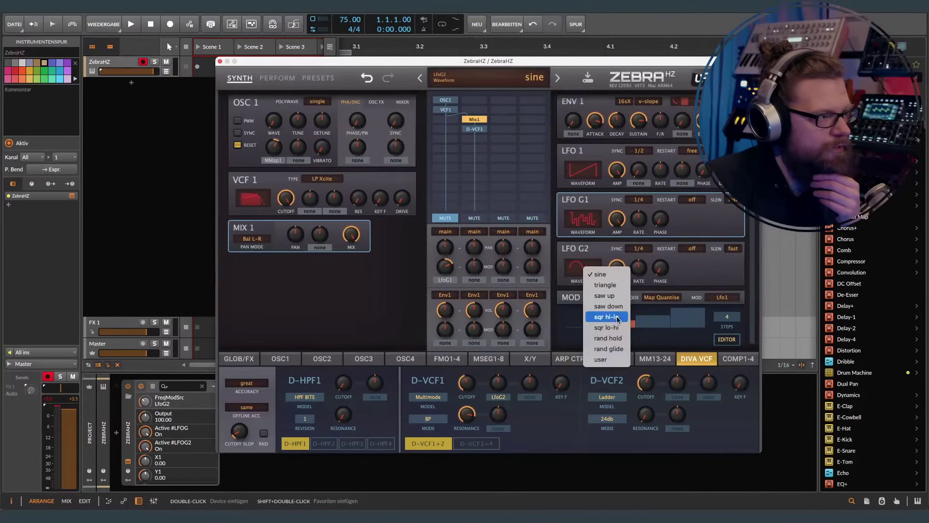
click(606, 343)
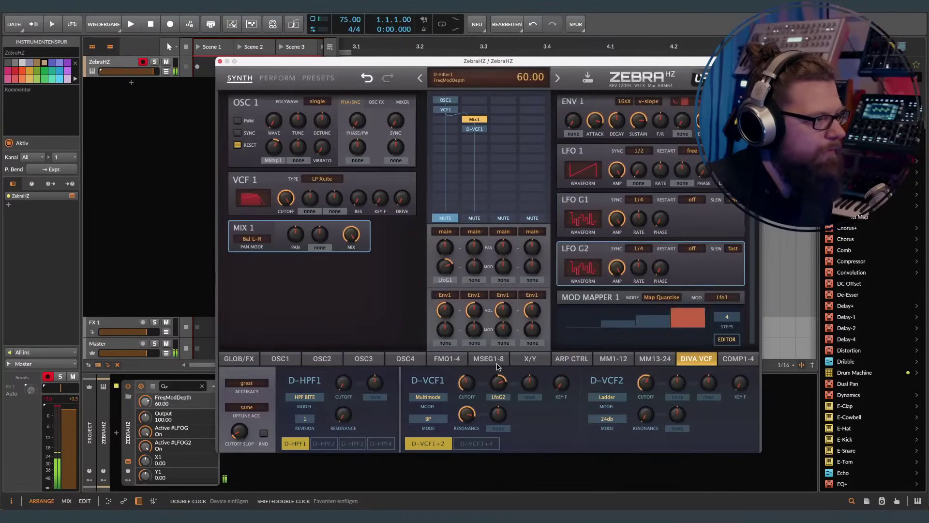
Step: Set D-VCF1's LfoG2 modulation depth to 46.00 and its cutoff to 72.50
scroll(498, 367, down, 3)
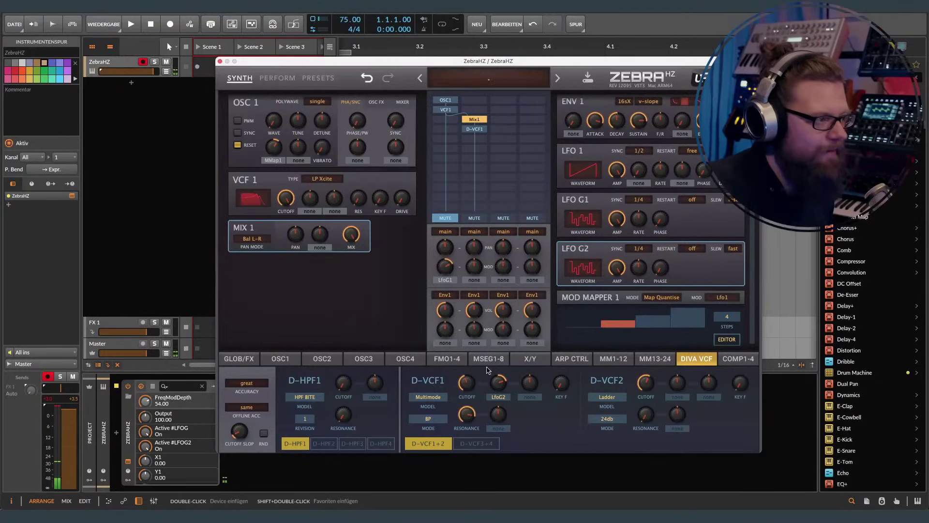
scroll(470, 394, down, 3)
scroll(472, 396, down, 10)
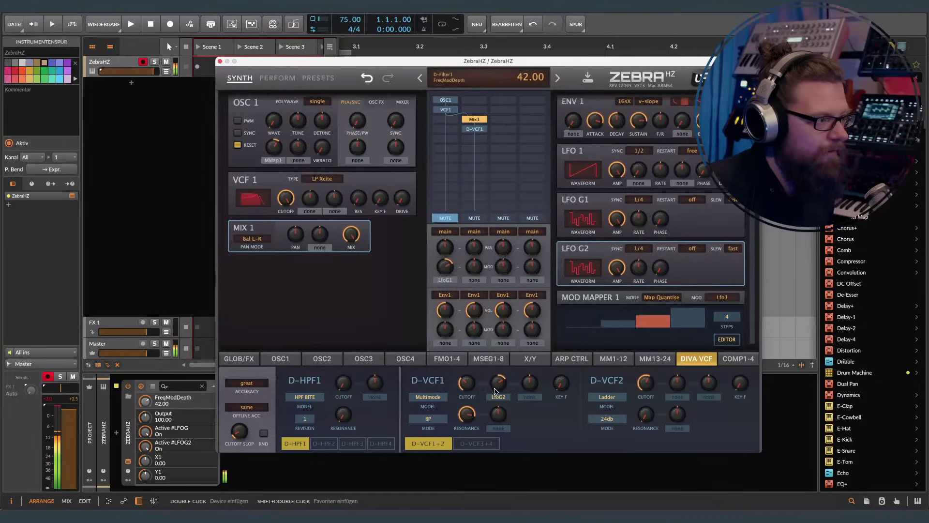
scroll(472, 391, up, 10)
scroll(472, 387, down, 12)
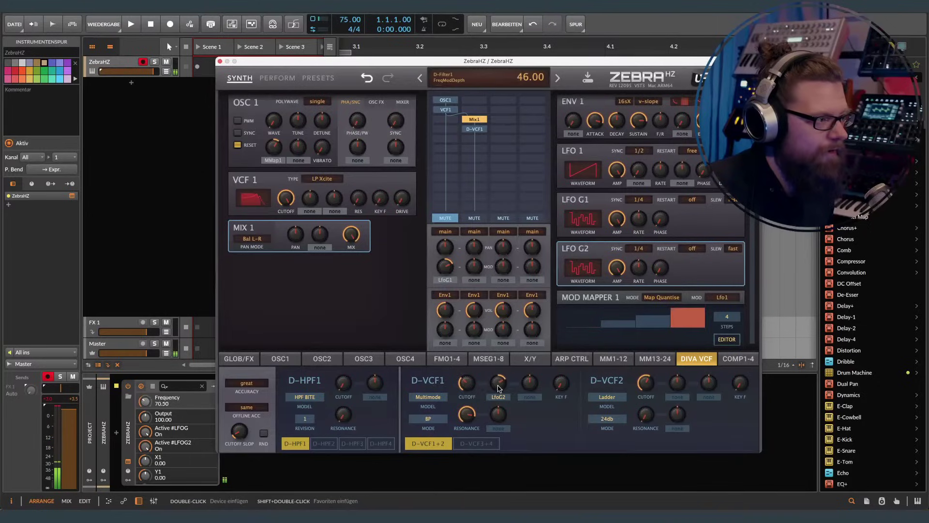
scroll(473, 387, up, 13)
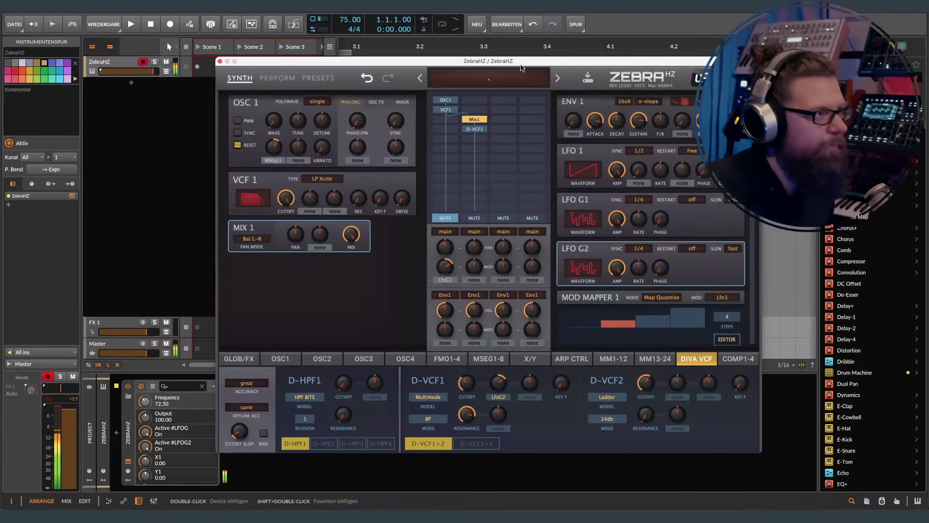
Step: Try different D-VCF1 cutoffs up to 86.50, settle on 75.00, and readjust the LfoG2 modulation depth
drag(517, 61, 559, 33)
scroll(547, 363, down, 4)
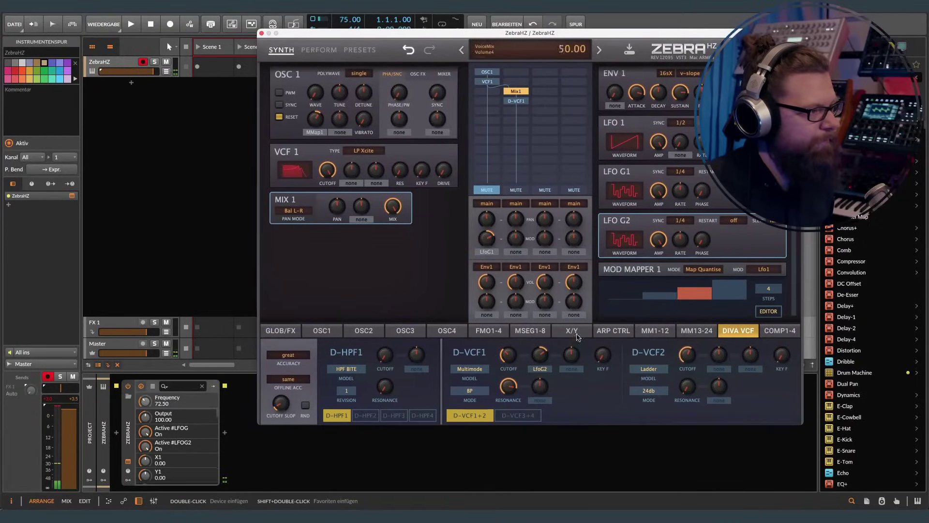
scroll(506, 365, down, 5)
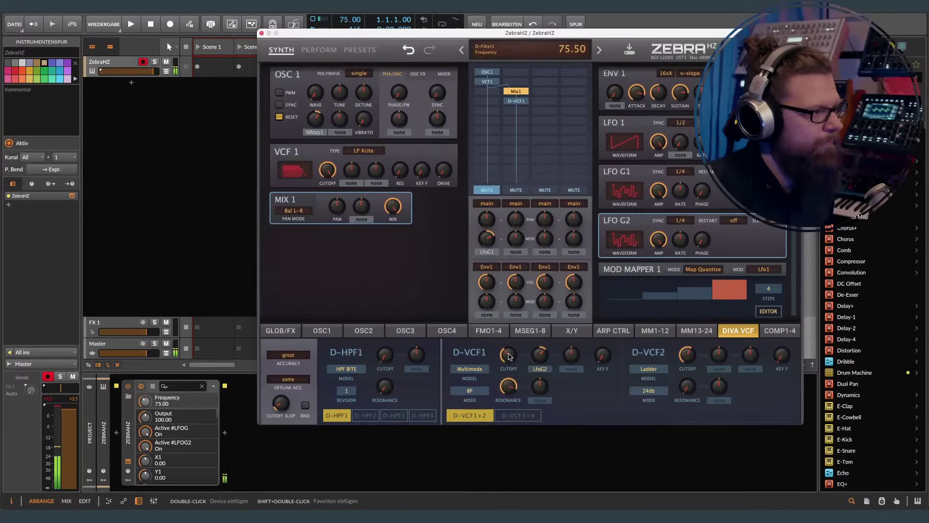
scroll(508, 354, up, 10)
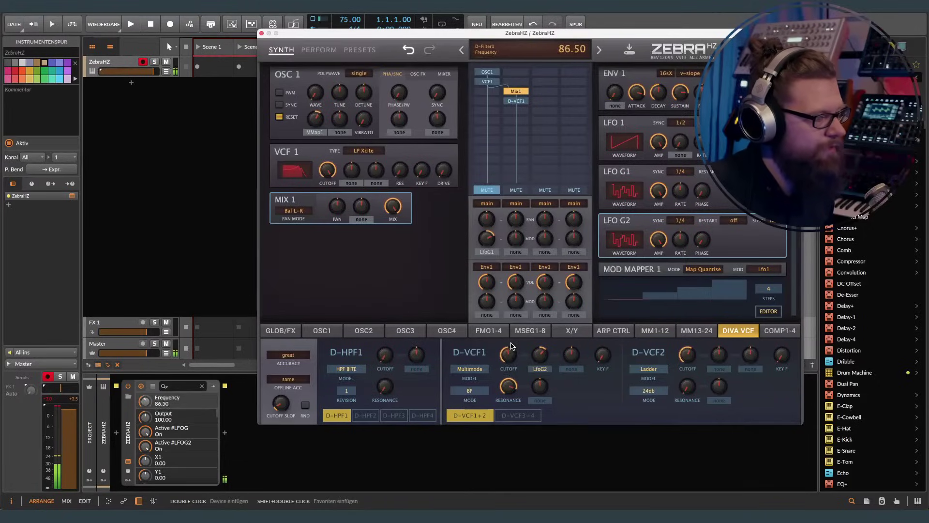
scroll(509, 355, down, 2)
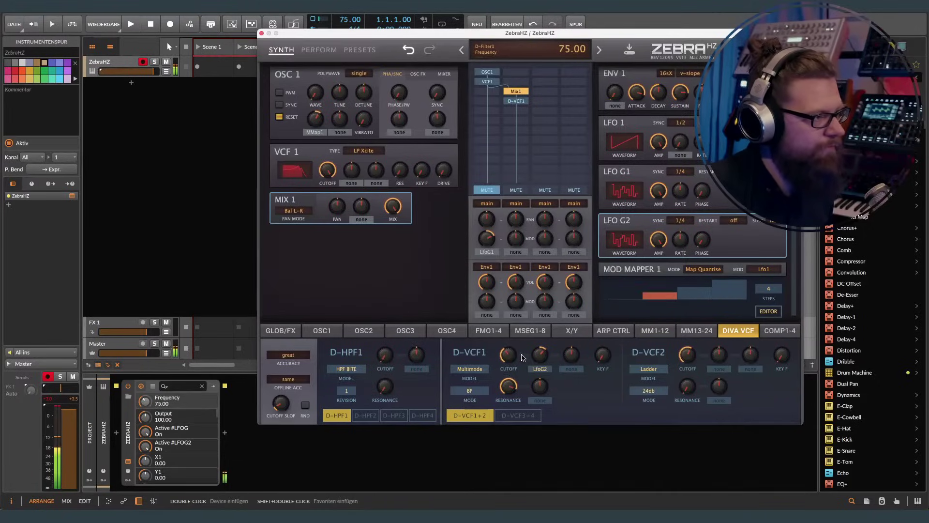
scroll(539, 355, down, 10)
scroll(538, 357, down, 10)
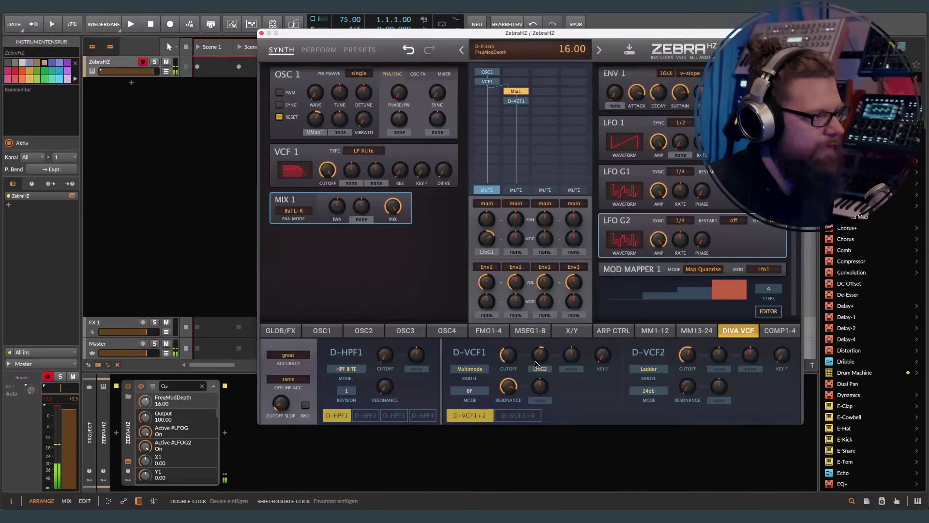
scroll(541, 358, up, 2)
scroll(541, 359, up, 2)
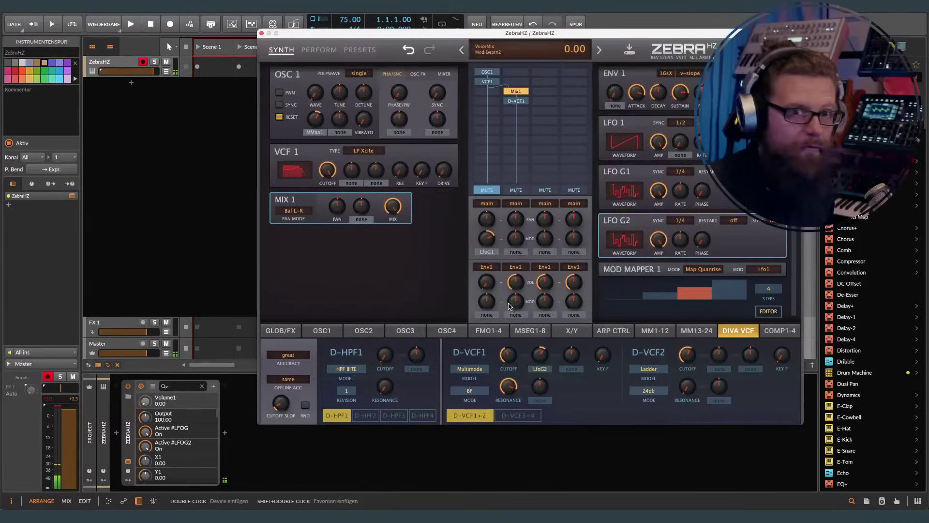
Step: Unmute the first channel and fade its volume in from 0.00
click(487, 190)
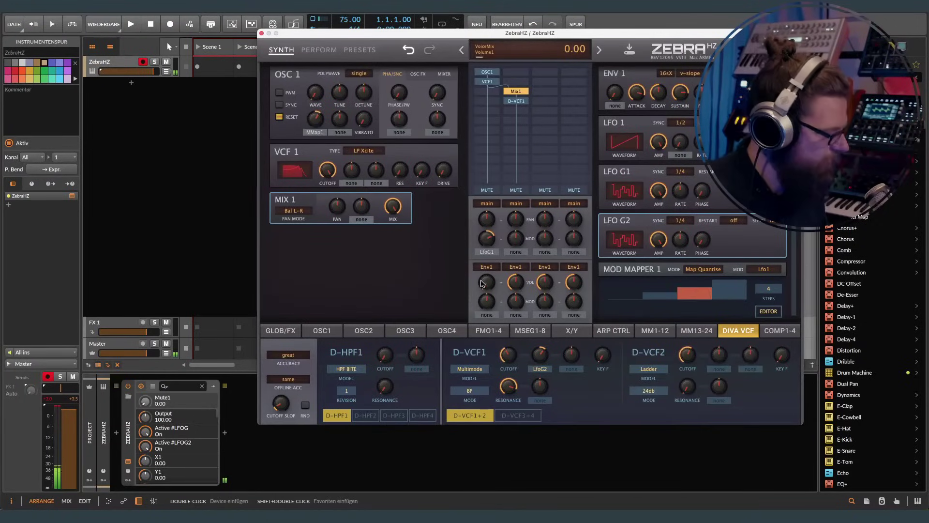
drag(488, 274, 489, 236)
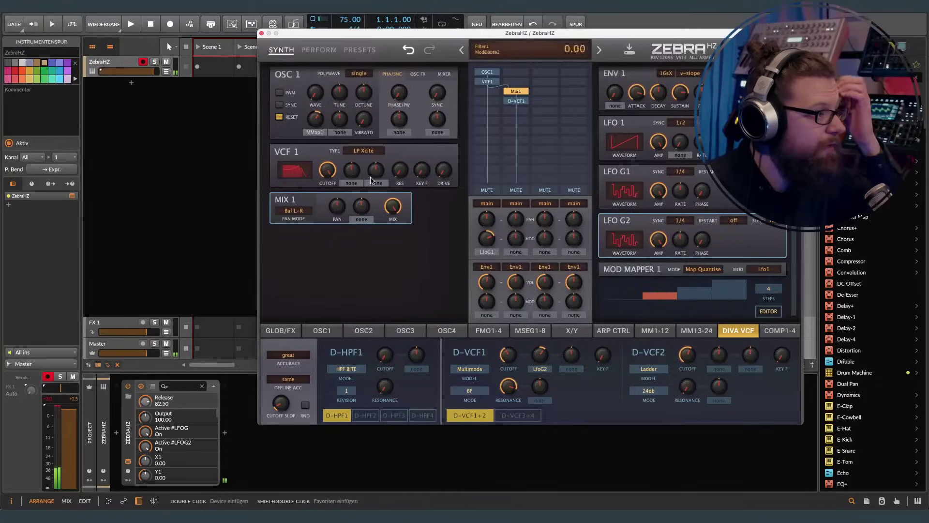
Step: Close the ZebraHZ window, insert the FabFilter Pro-C 2 compressor after ZebraHZ, and open its MIDI Learn options
click(262, 33)
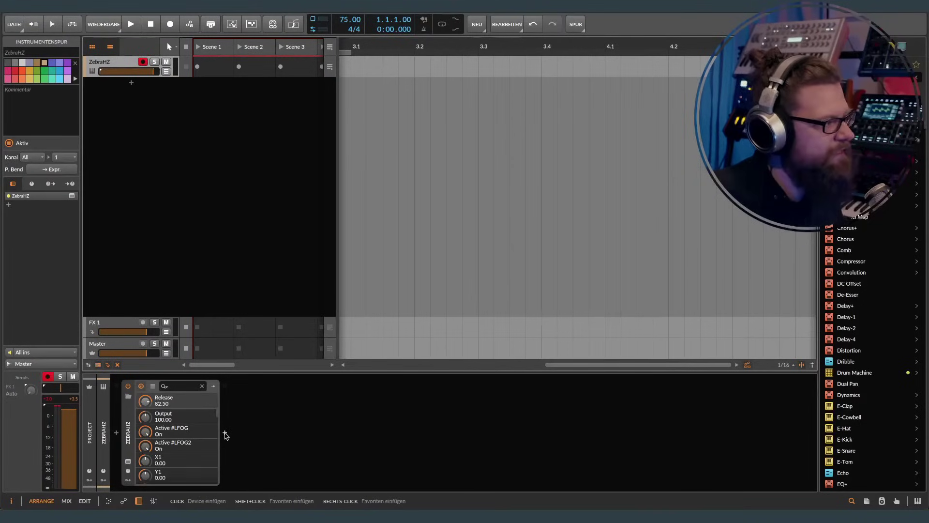
click(225, 434)
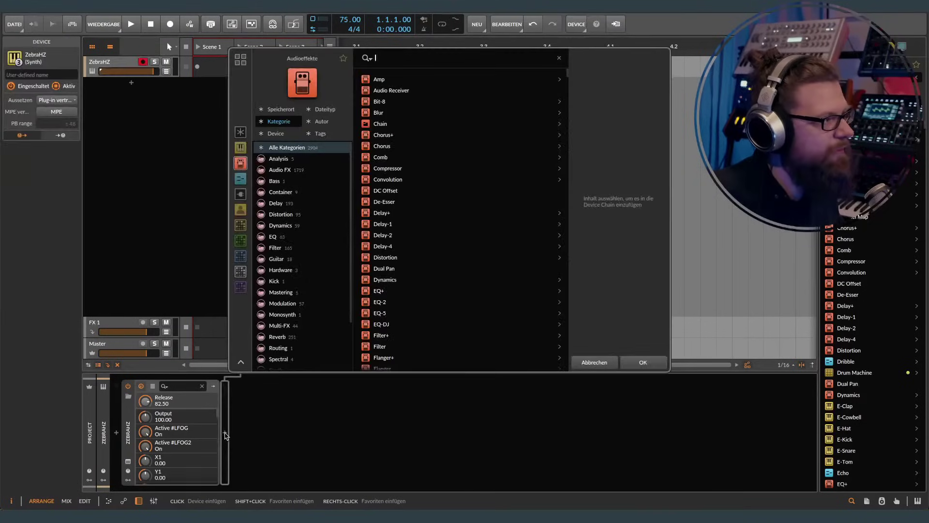
click(241, 241)
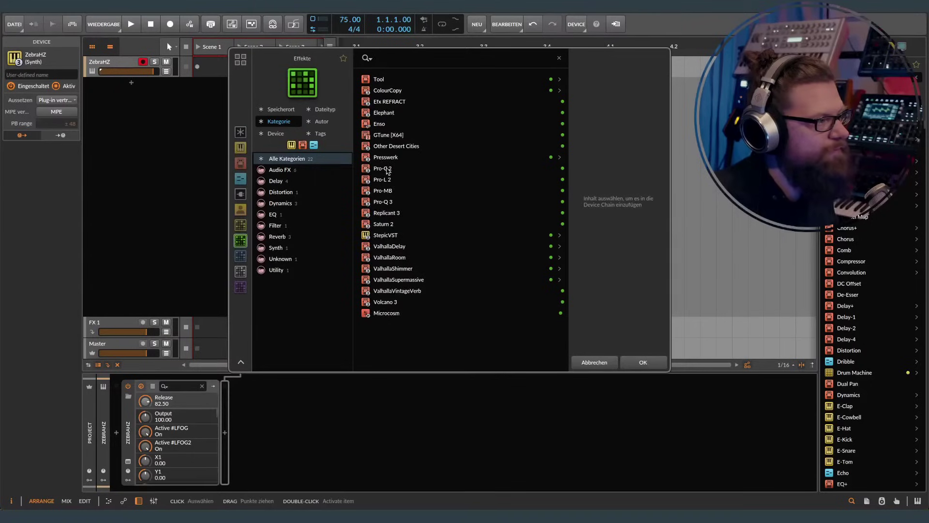
double_click(385, 169)
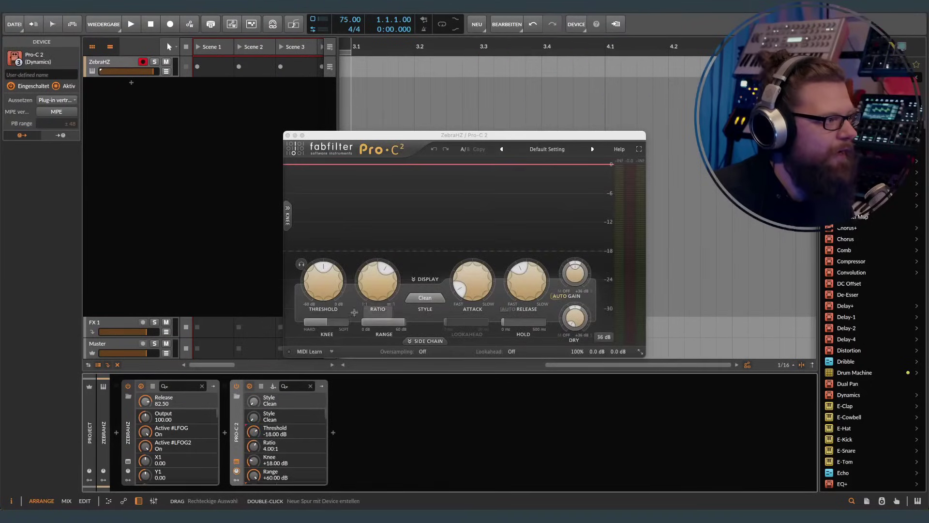
click(332, 351)
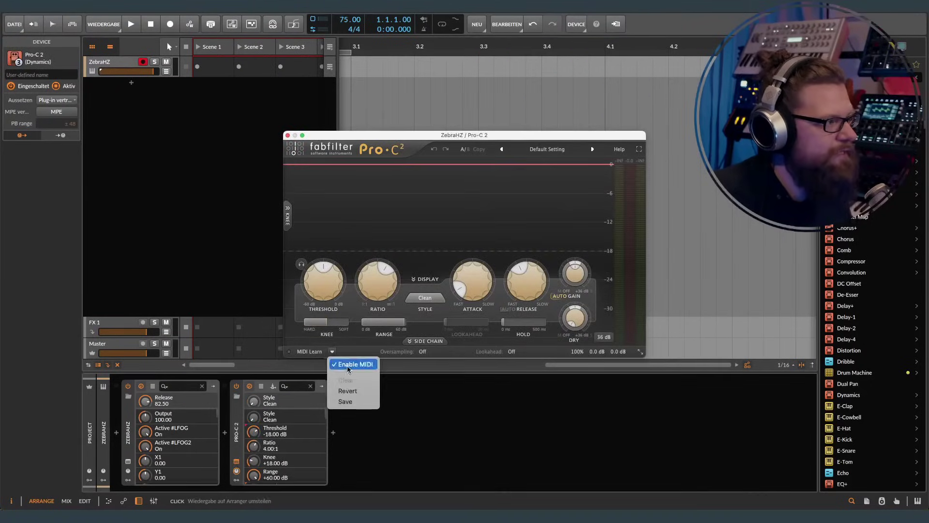
Step: Disable MIDI in the Pro-C 2 compressor and set its threshold to -12.52 dB
click(348, 364)
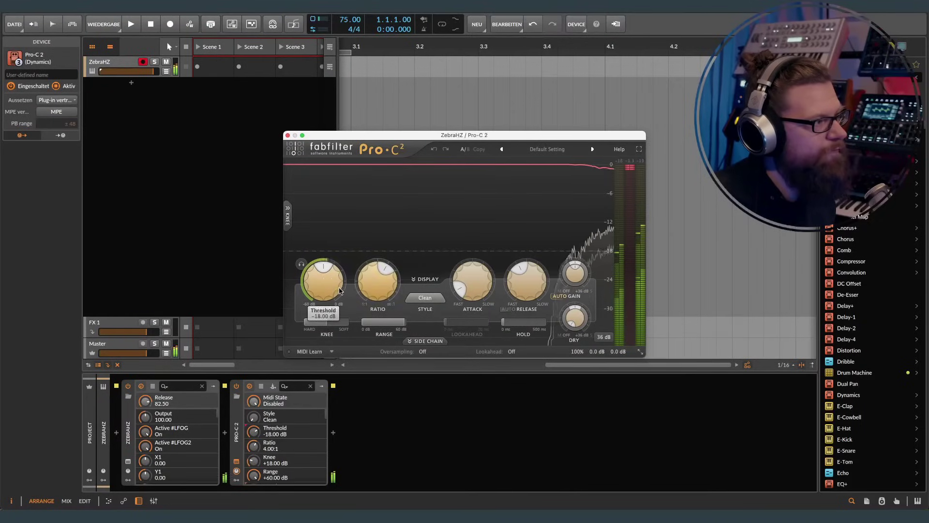
drag(339, 286, 318, 303)
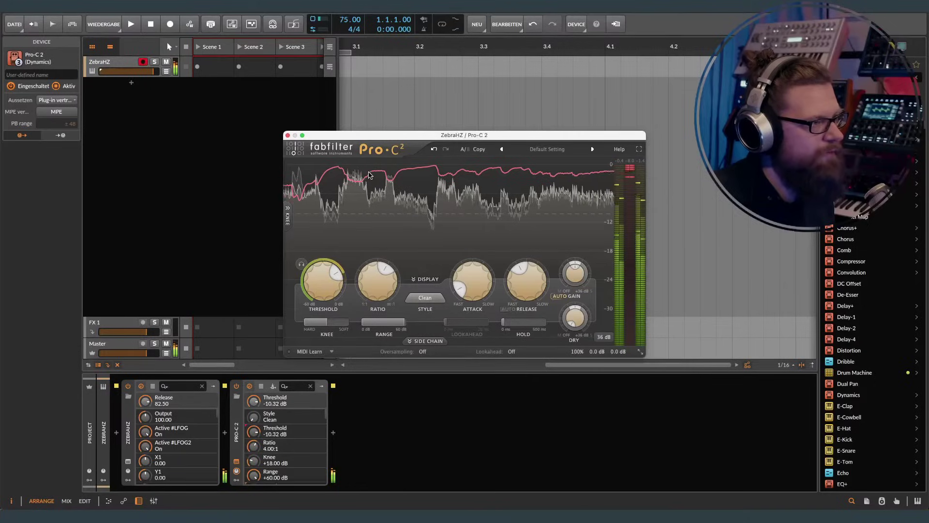
drag(329, 261, 333, 293)
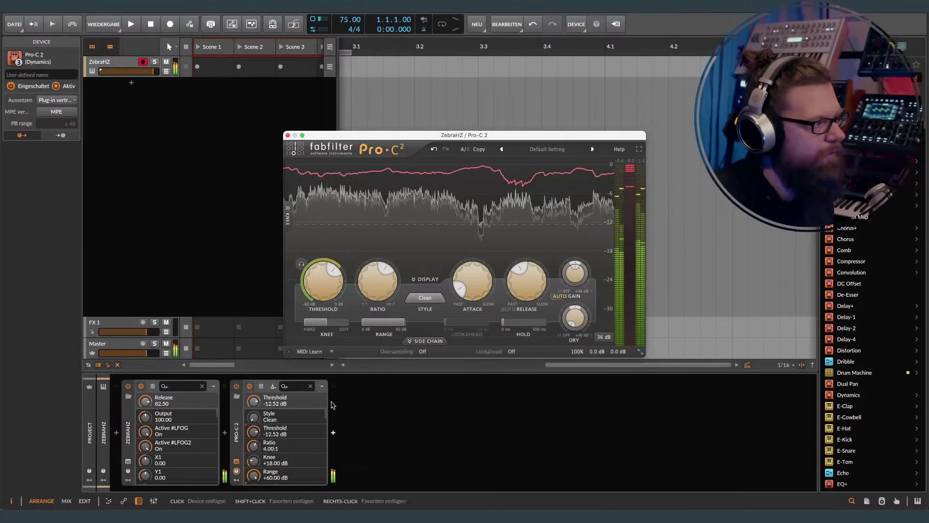
Step: Close the compressor window and insert the FabFilter Pro-Q 3 equalizer after Pro-C 2
click(288, 136)
click(333, 432)
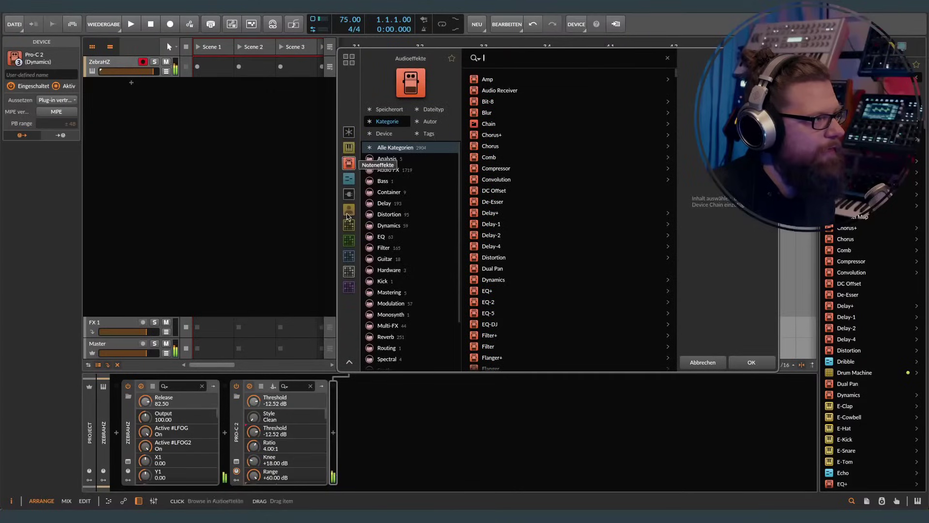
click(350, 241)
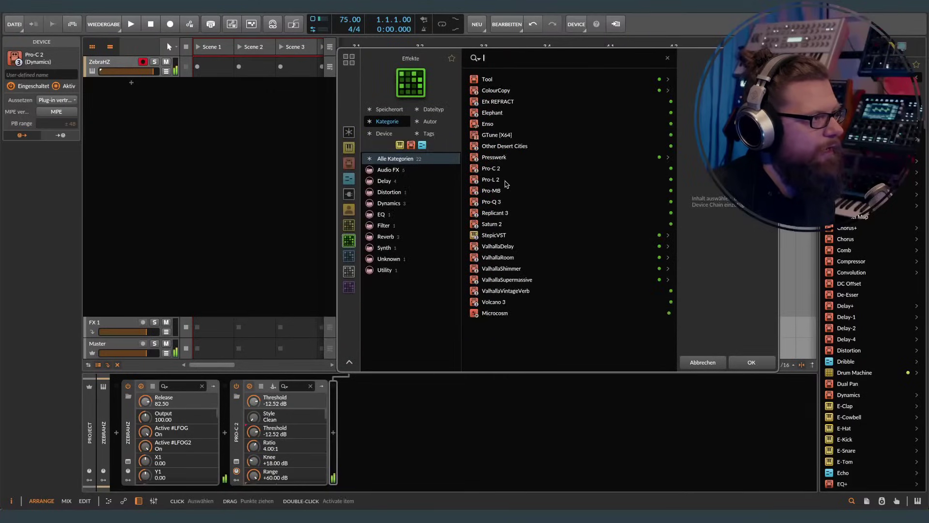
double_click(492, 201)
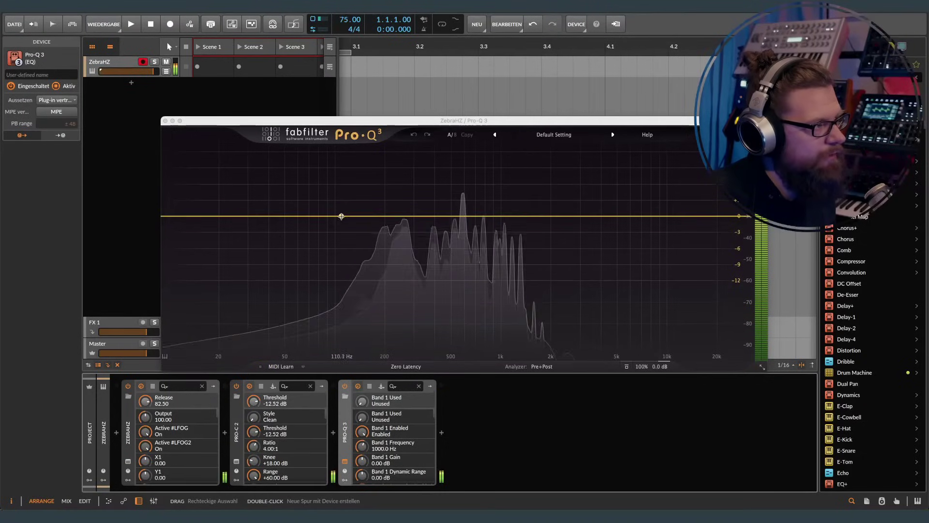
Step: Add an EQ band at about 106 Hz and make it a low cut with a 24 dB/oct slope
drag(341, 216, 340, 222)
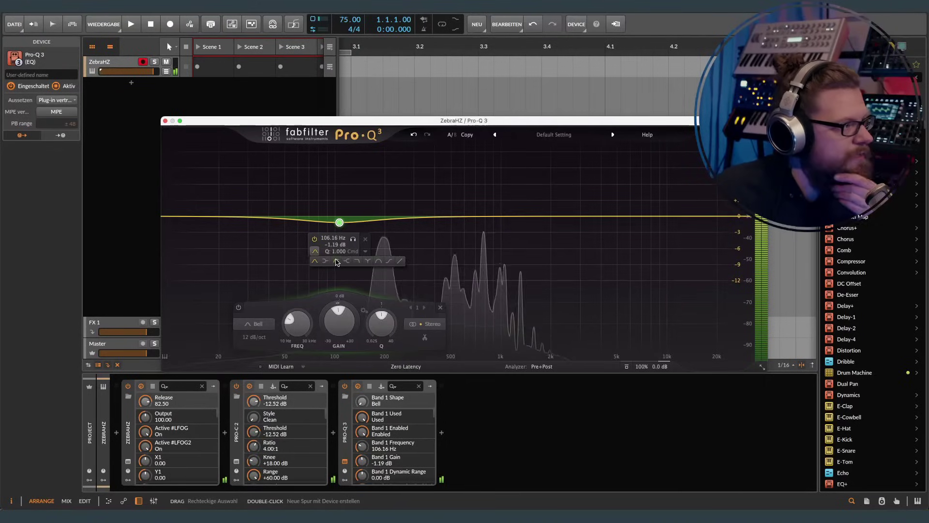
click(338, 262)
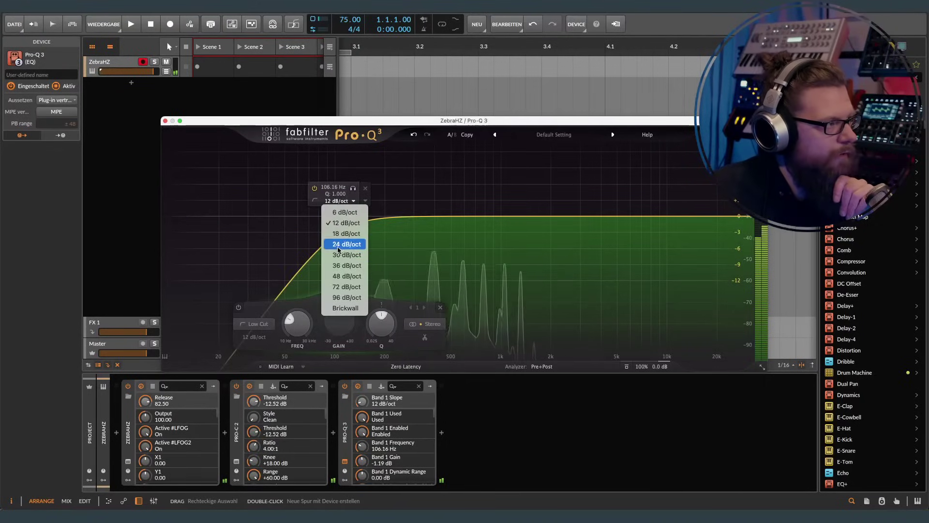
click(338, 246)
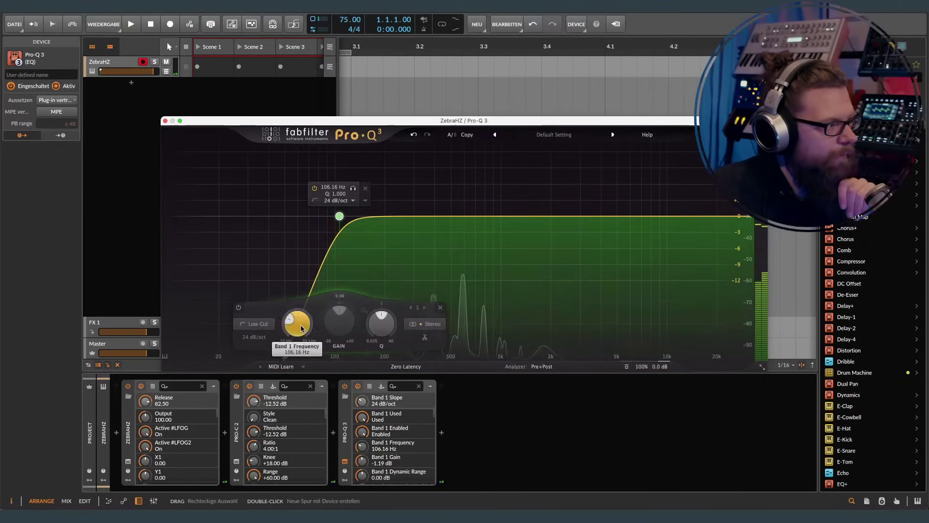
Step: Try different low-cut frequencies up to 144 Hz and settle on about 89 Hz
drag(301, 329, 299, 313)
mouse_move(361, 216)
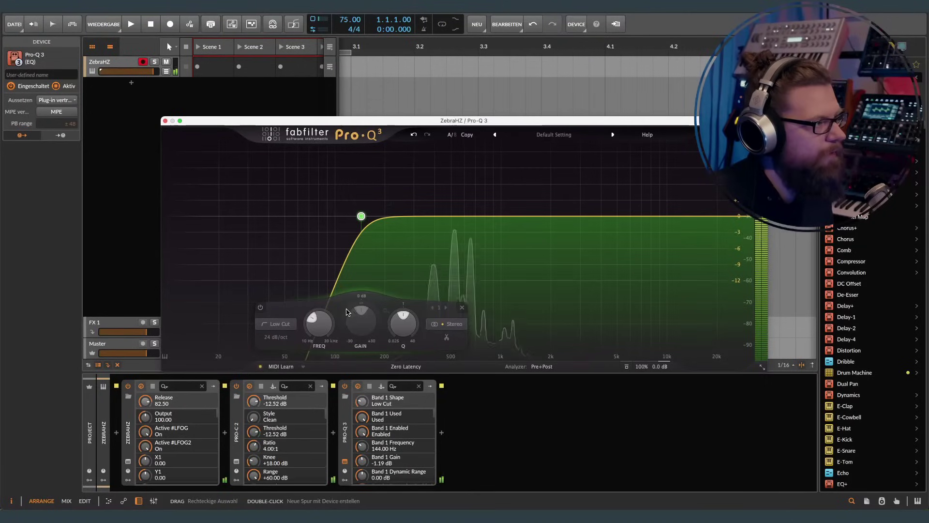
click(324, 328)
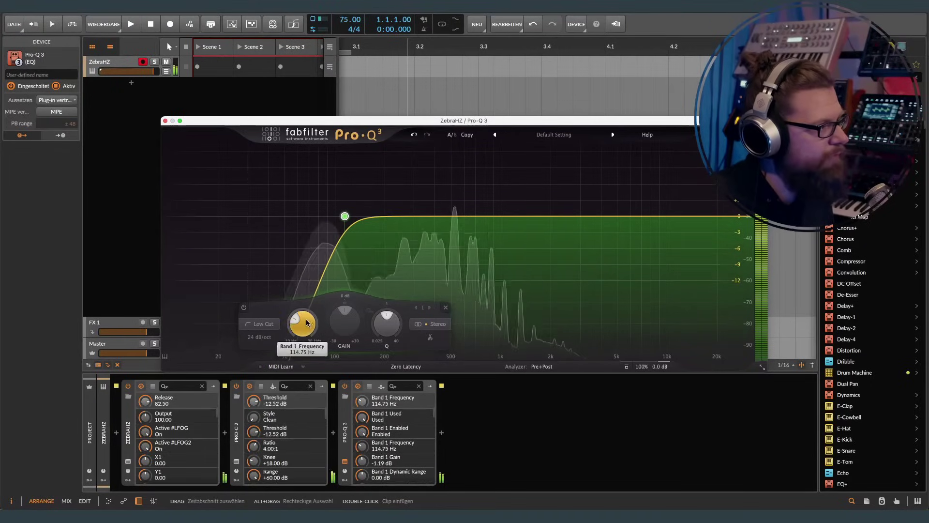
scroll(303, 339, down, 3)
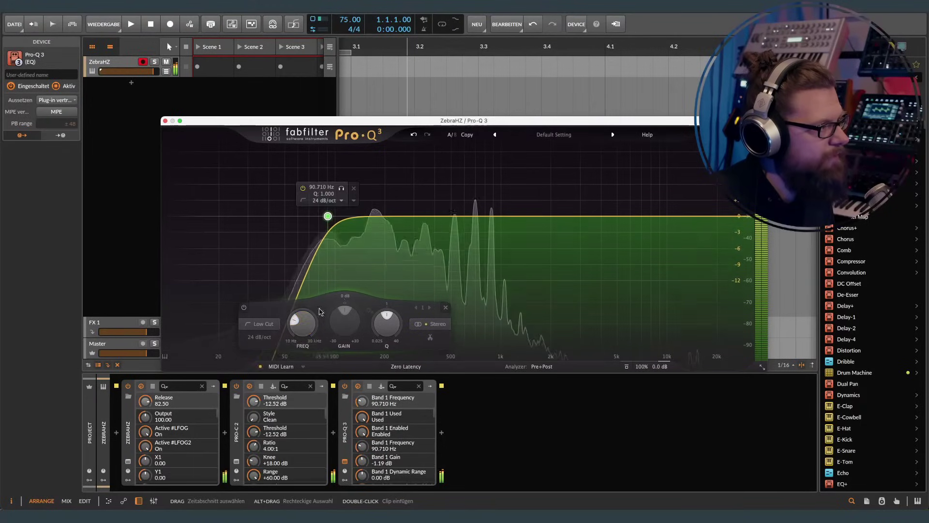
scroll(304, 330, up, 1)
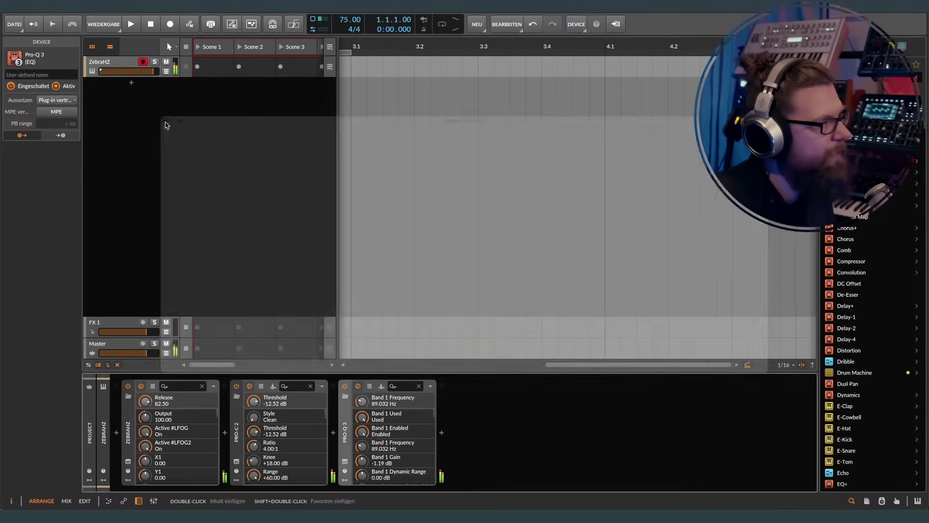
Step: Close the Pro-Q 3 window and insert the ValhallaSupermassive reverb after it in the device chain
key(super+w)
click(442, 433)
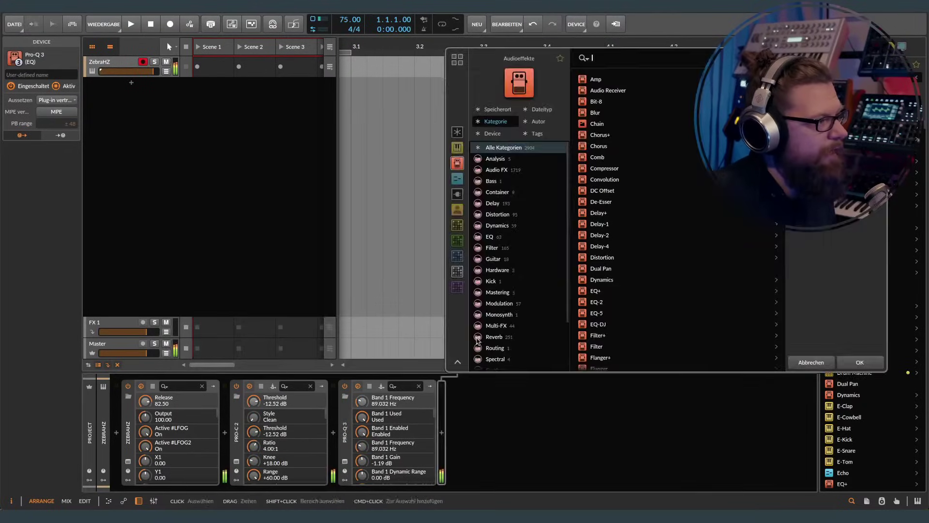
click(459, 242)
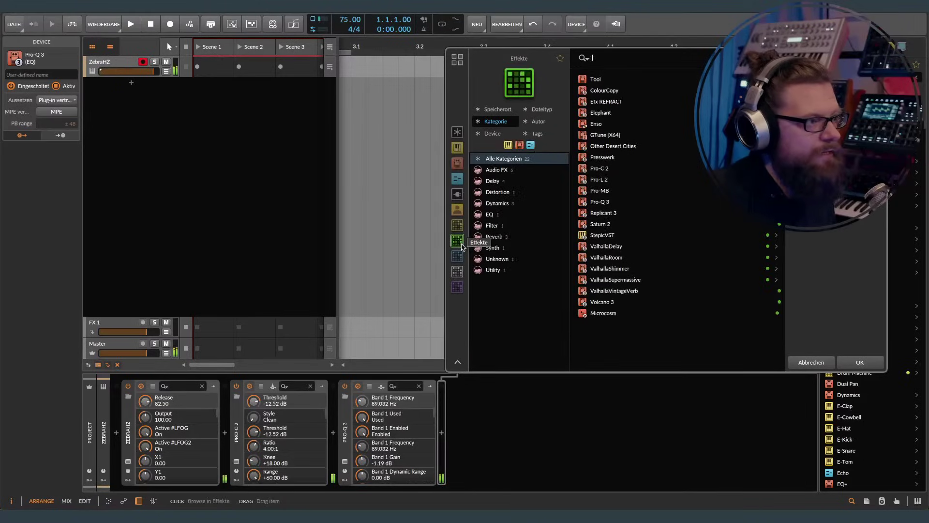
double_click(622, 280)
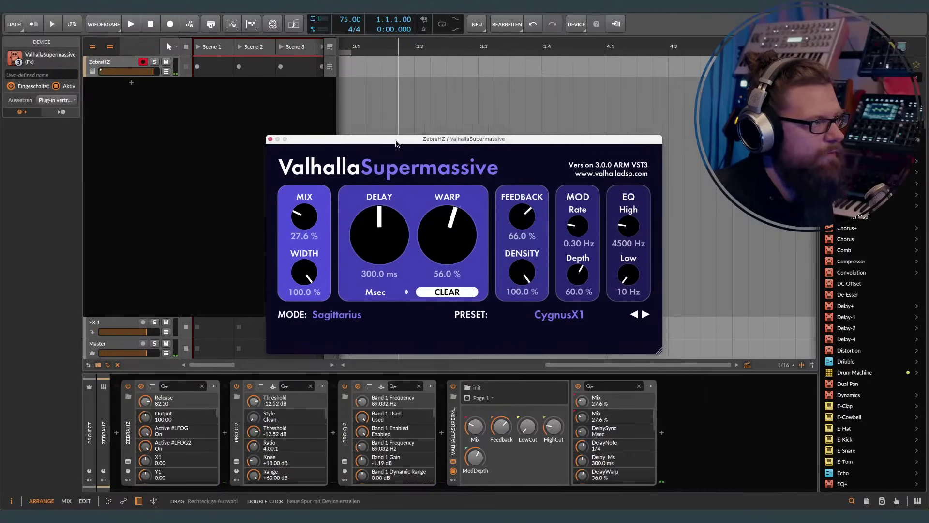
Step: Load the user preset Cygnus X1 in ValhallaSupermassive
drag(404, 139, 369, 122)
click(541, 299)
mouse_move(560, 220)
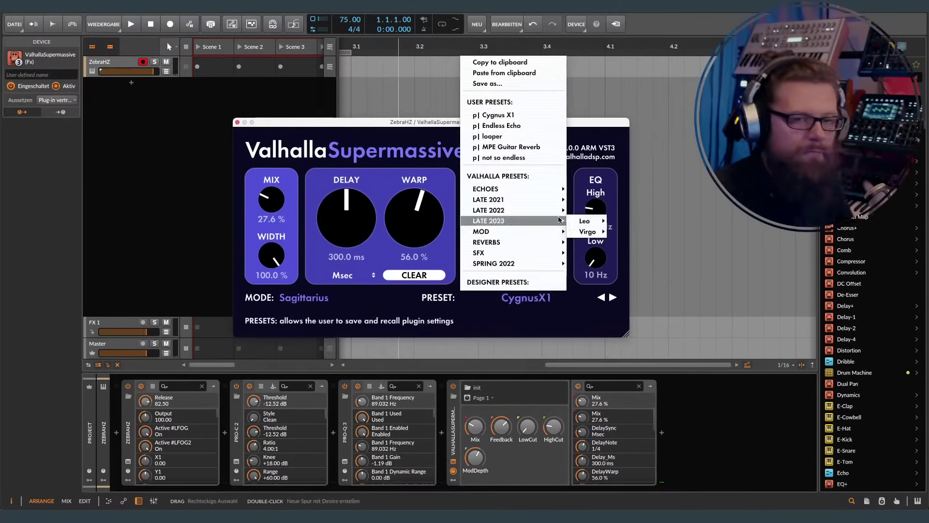
click(535, 116)
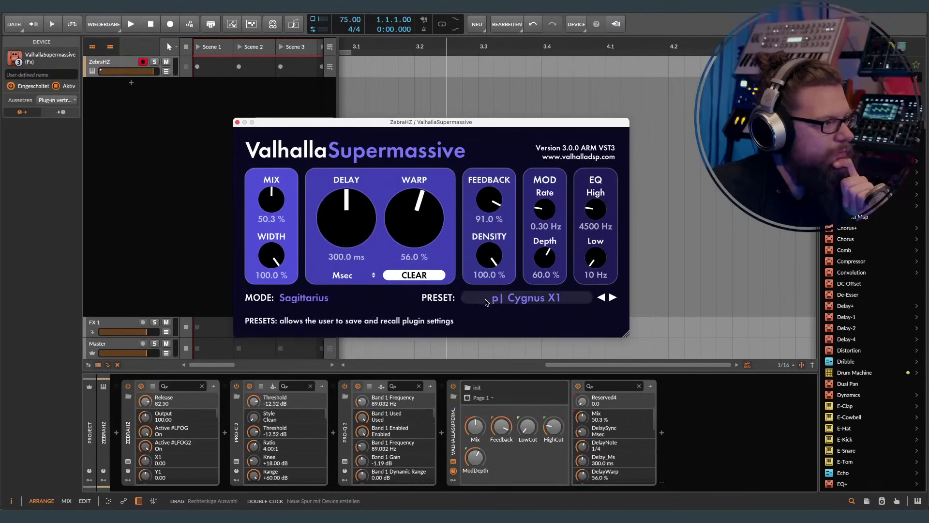
click(500, 299)
mouse_move(523, 242)
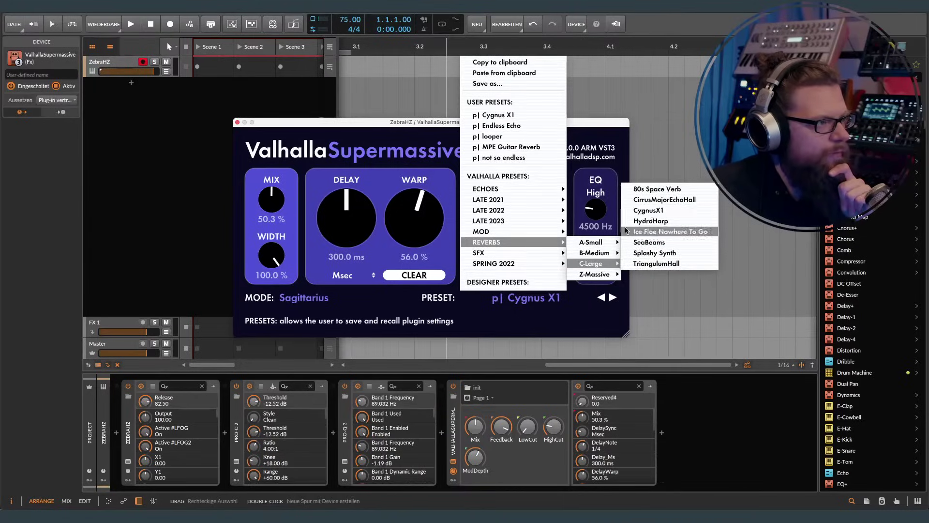
click(609, 126)
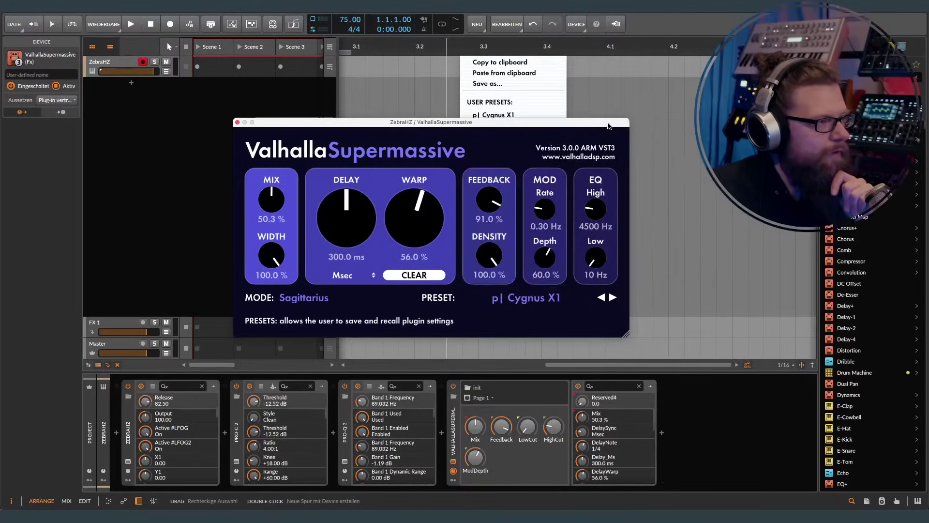
drag(609, 126, 628, 143)
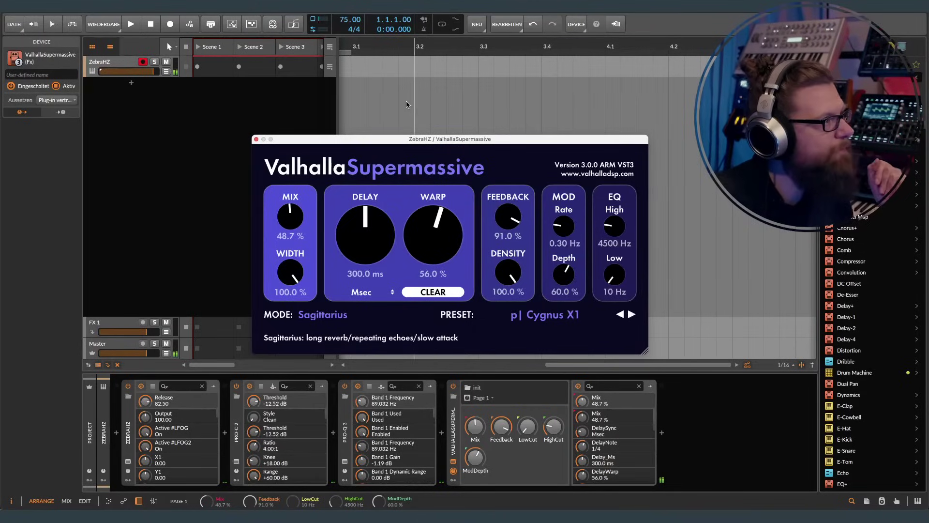
Step: Hide the arranger timeline and start recording a clip in the ZebraHZ track's Scene 1 slot
click(111, 47)
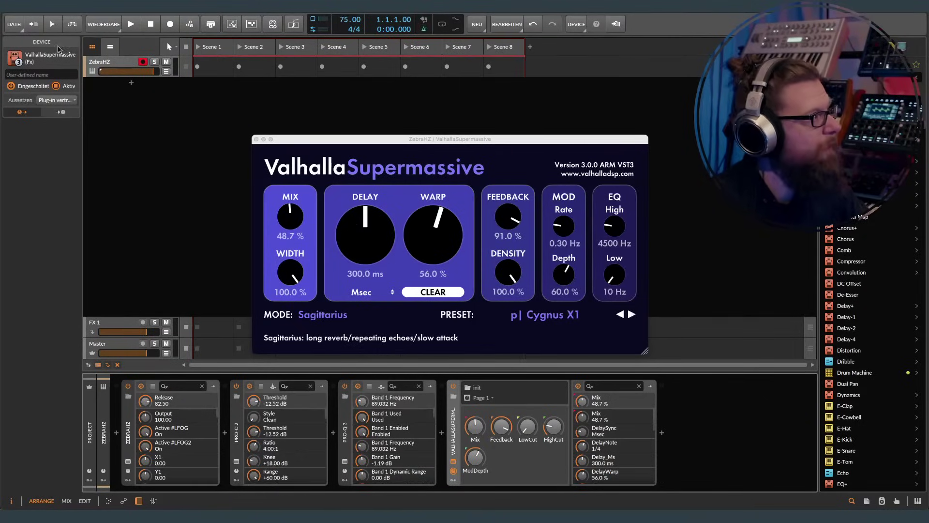
click(104, 24)
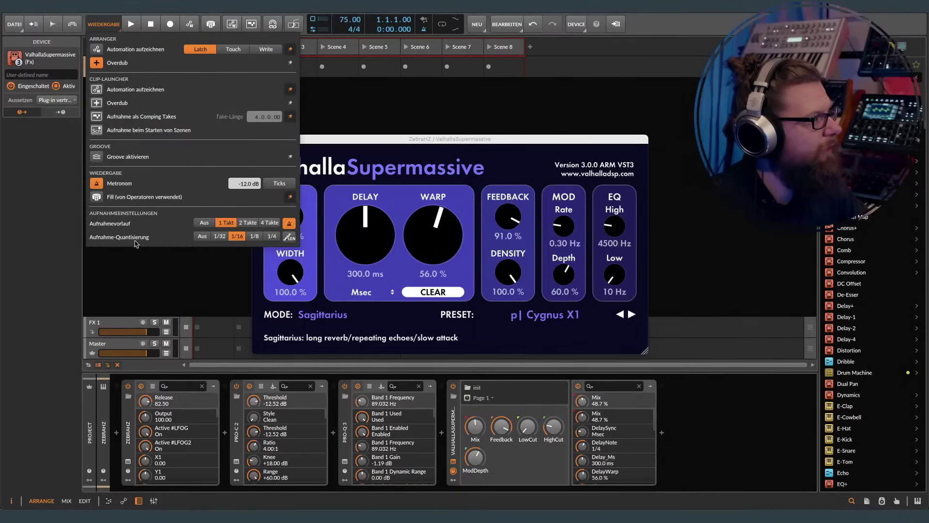
click(146, 262)
key(space)
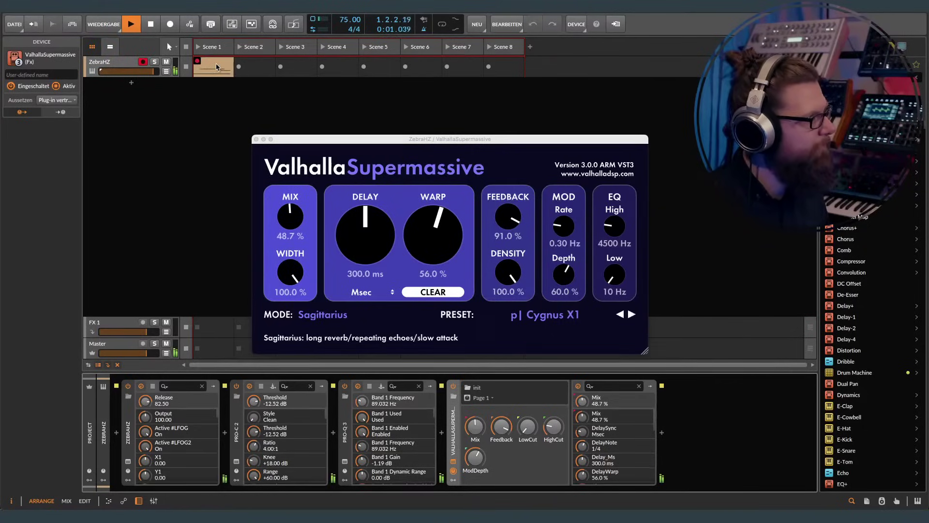
Step: Open the Scene 1 clip in the note editor, close the ValhallaSupermassive window, and enlarge the editor
double_click(217, 66)
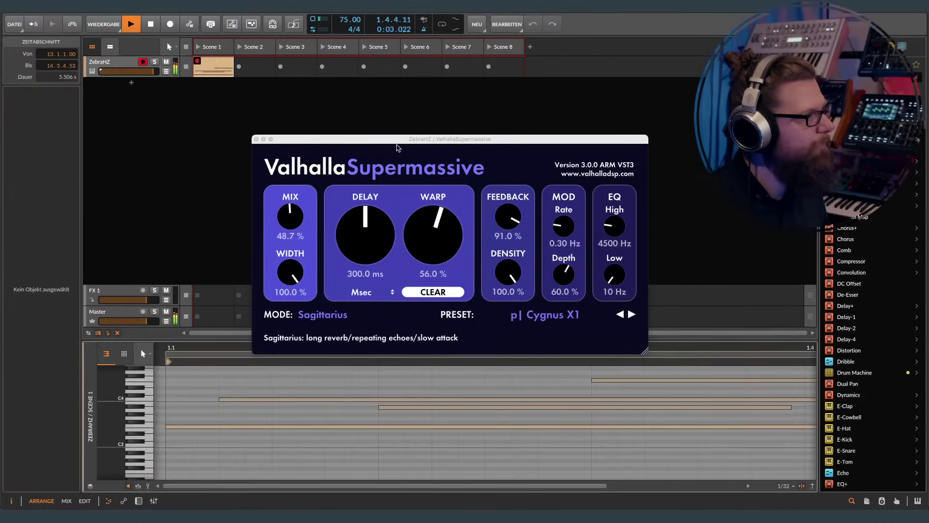
drag(394, 141, 353, 123)
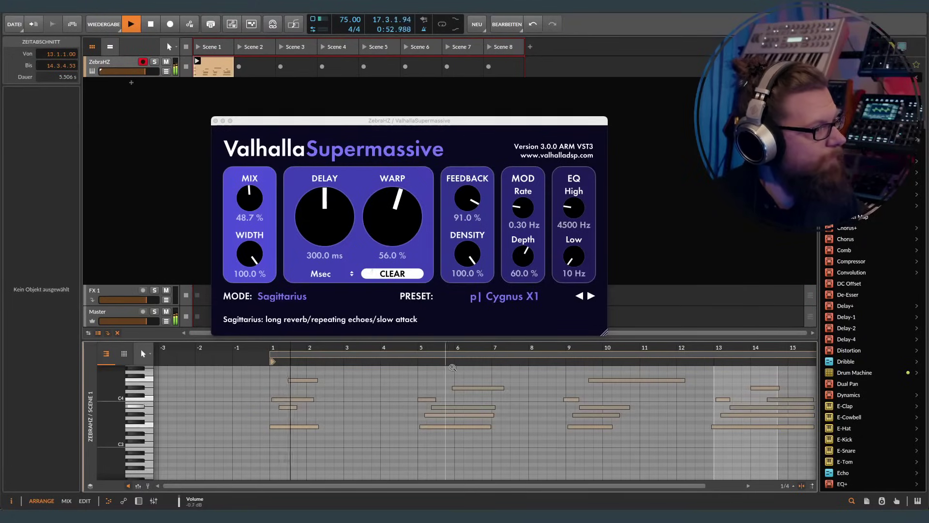
mouse_move(448, 350)
mouse_down()
mouse_move(383, 349)
mouse_move(388, 358)
mouse_up()
click(306, 411)
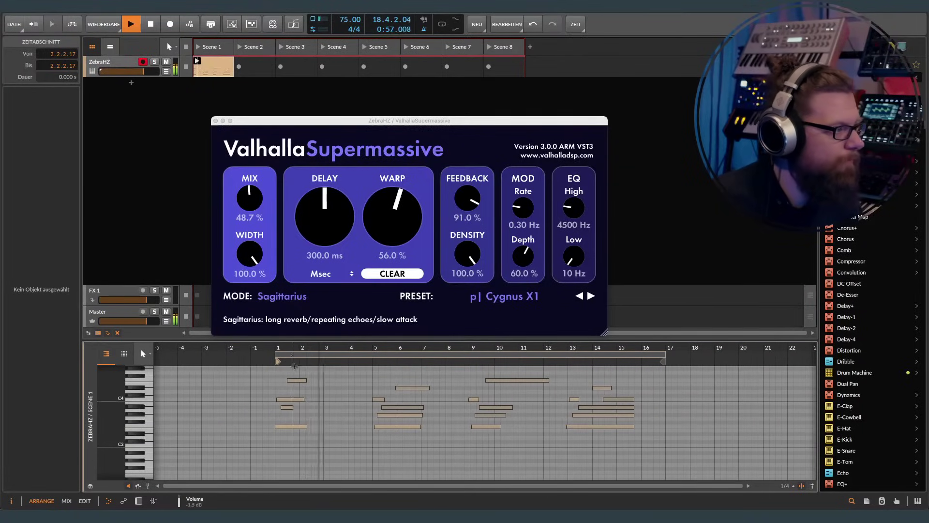
click(216, 121)
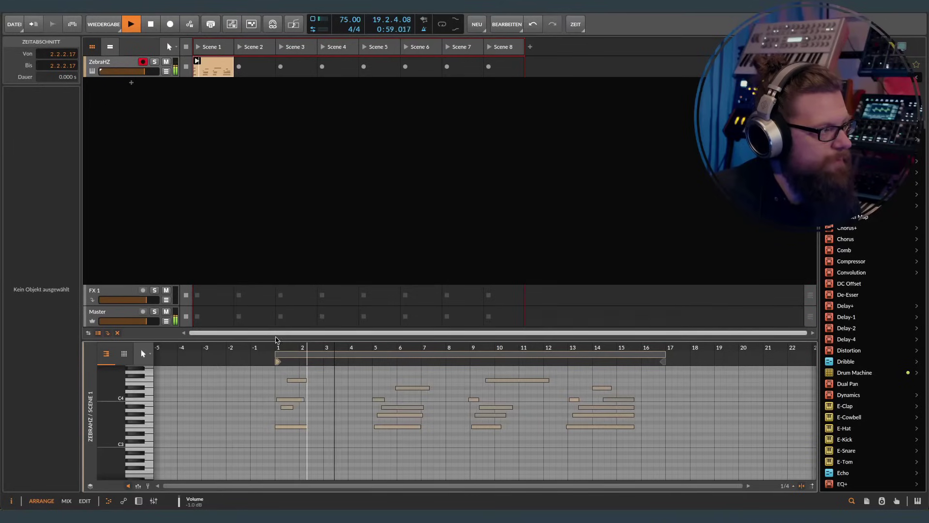
drag(278, 339, 279, 237)
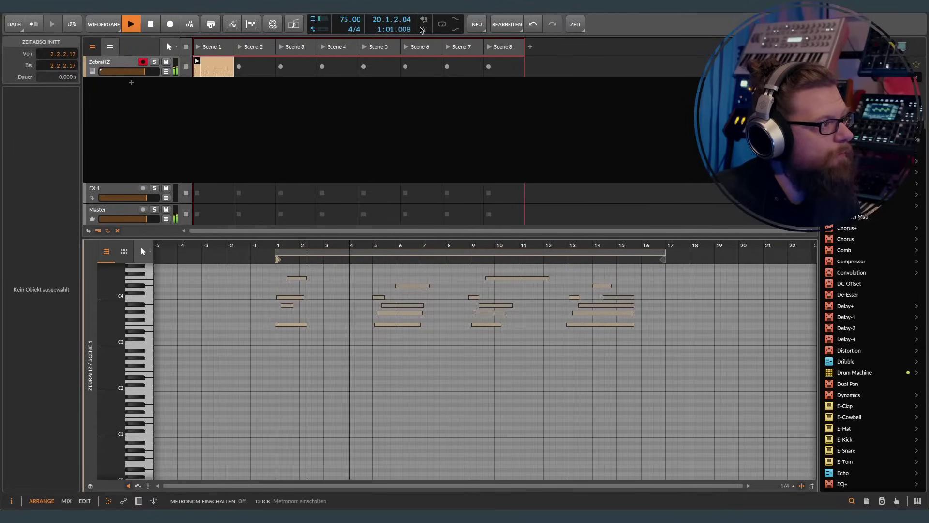
Step: Examine the note pitches and timing of the chords recorded in the Scene 1 clip
scroll(332, 322, up, 2)
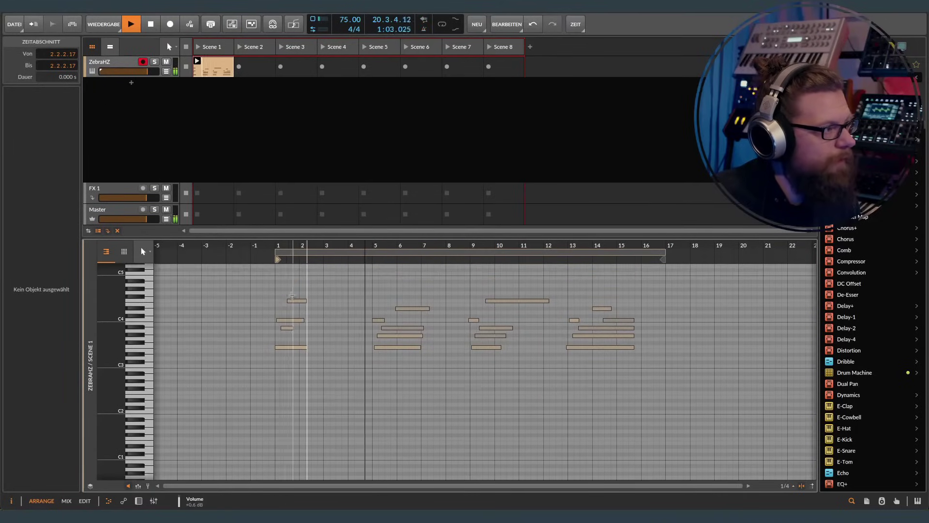
drag(360, 286, 380, 317)
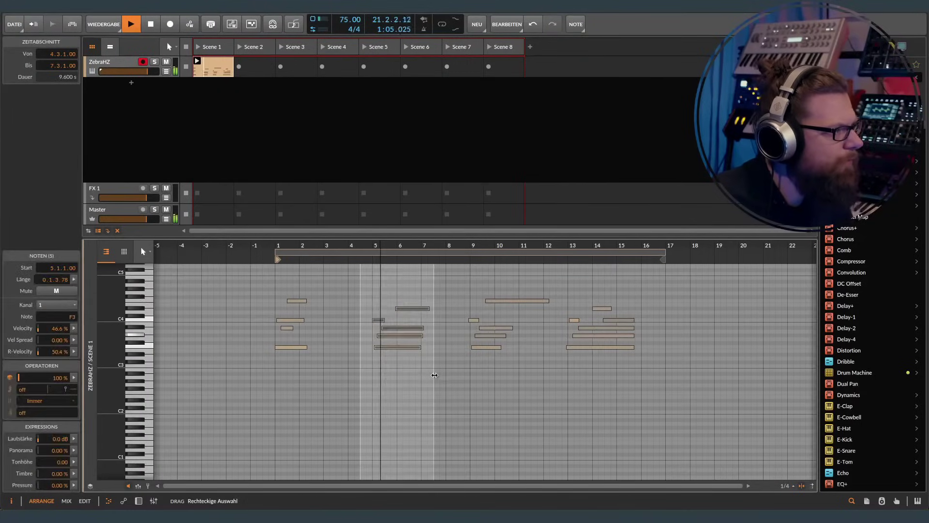
click(380, 291)
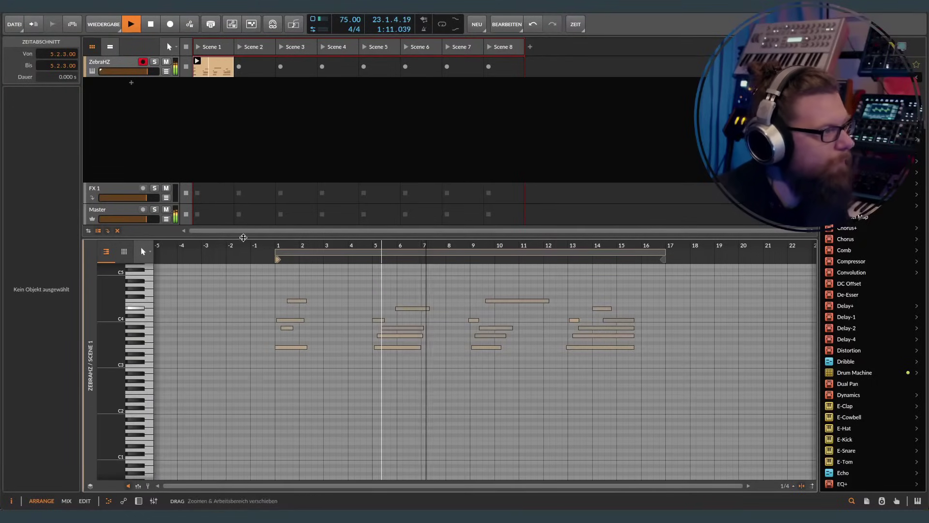
scroll(138, 364, up, 1)
drag(138, 364, 221, 368)
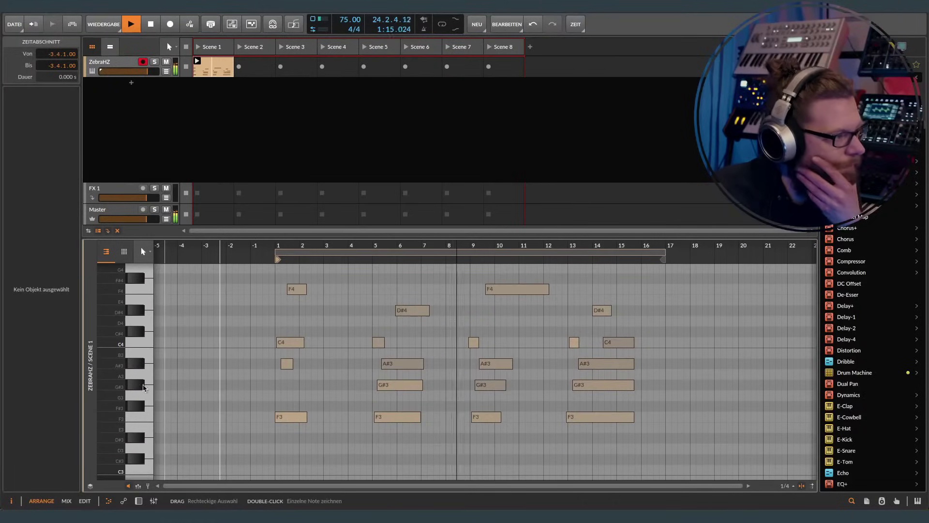
drag(218, 248, 219, 264)
drag(325, 262, 325, 265)
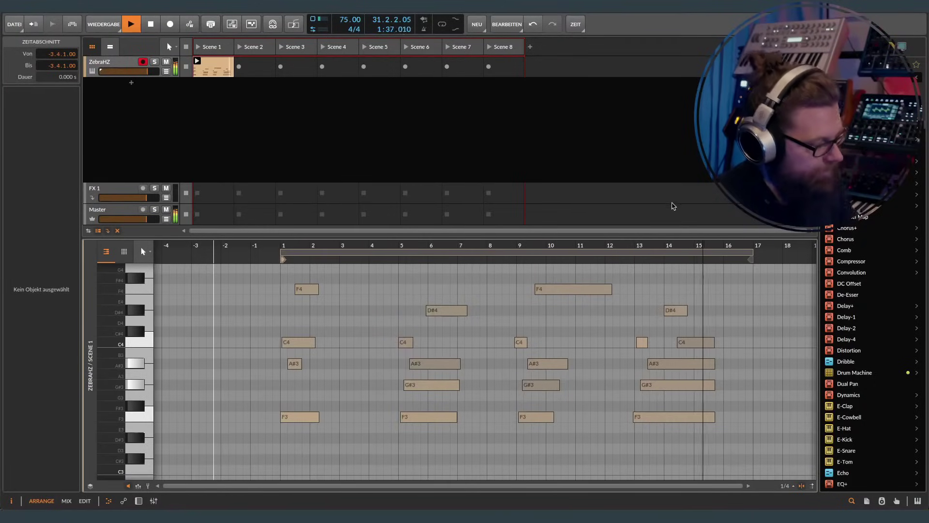
Step: Open ZebraHZ from its track's device chain, set the VoiceMix Volume2 to 40.50, and close the plugin window
click(94, 66)
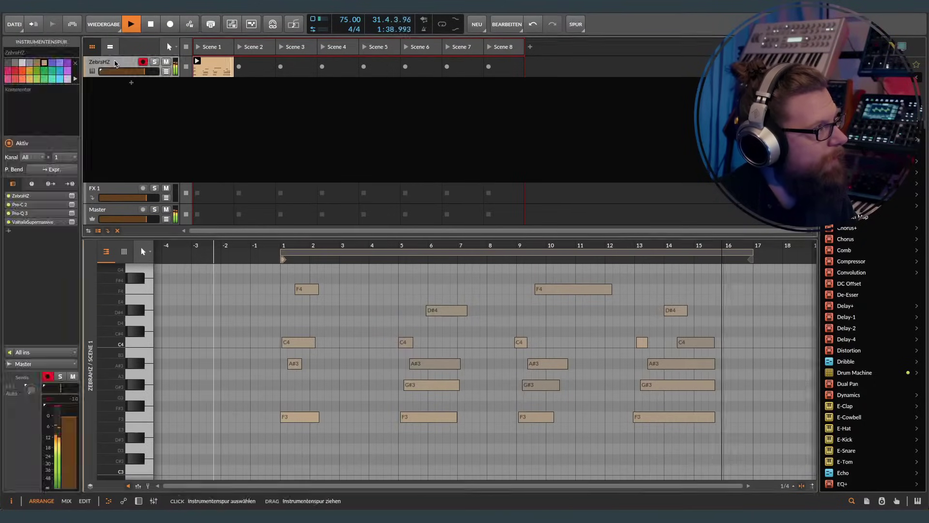
key(d)
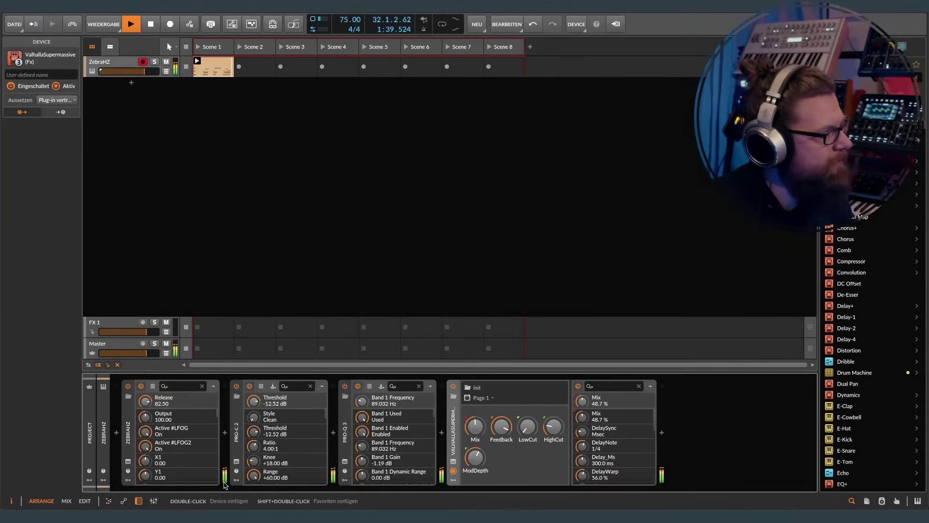
click(128, 461)
drag(489, 287, 516, 293)
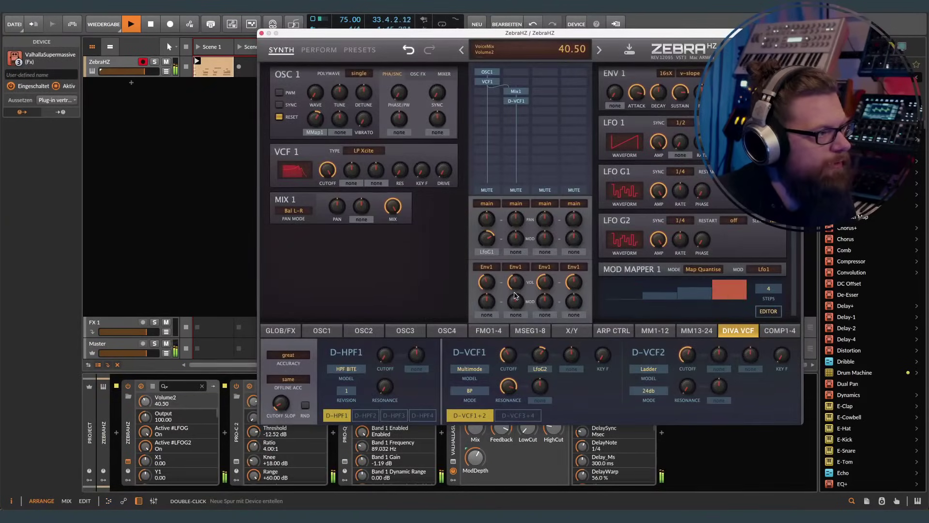
drag(516, 35, 387, 54)
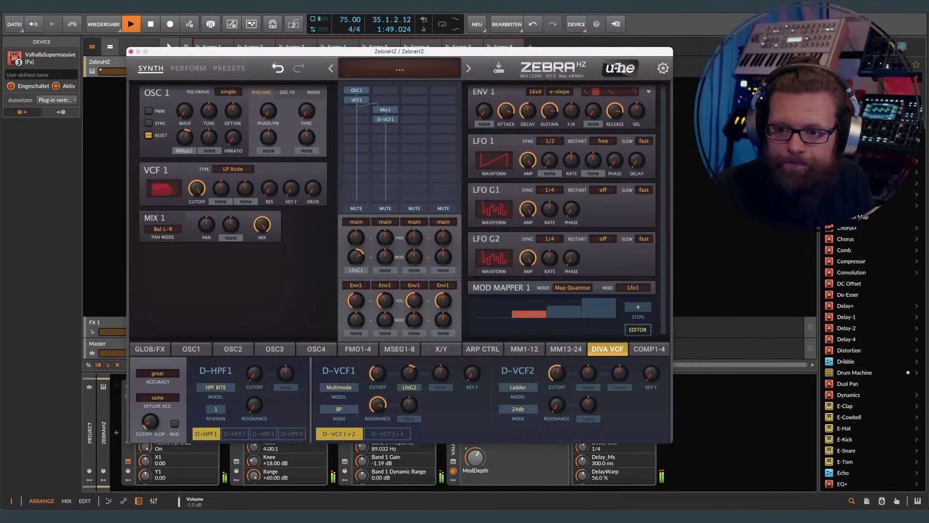
key(super+w)
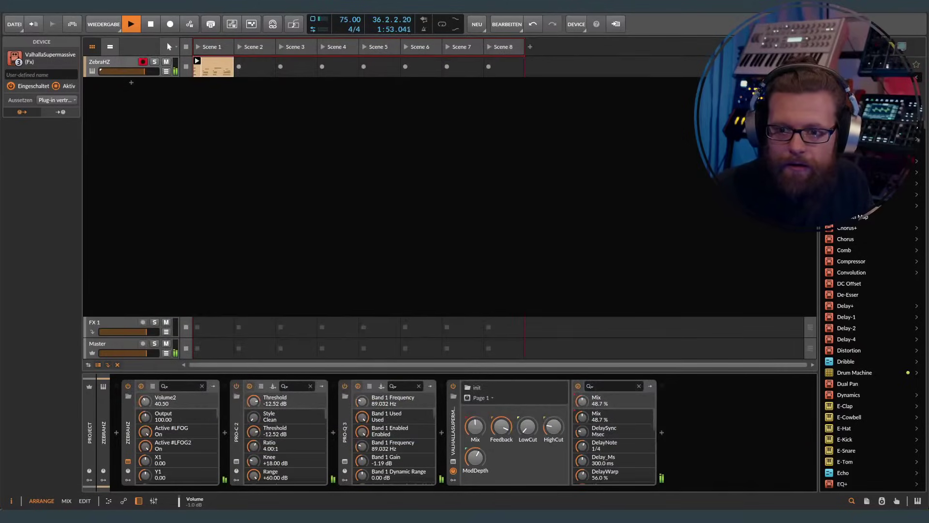
Step: Switch to the live chat window, read through the viewers' messages, and reposition the window
key(super+Tab)
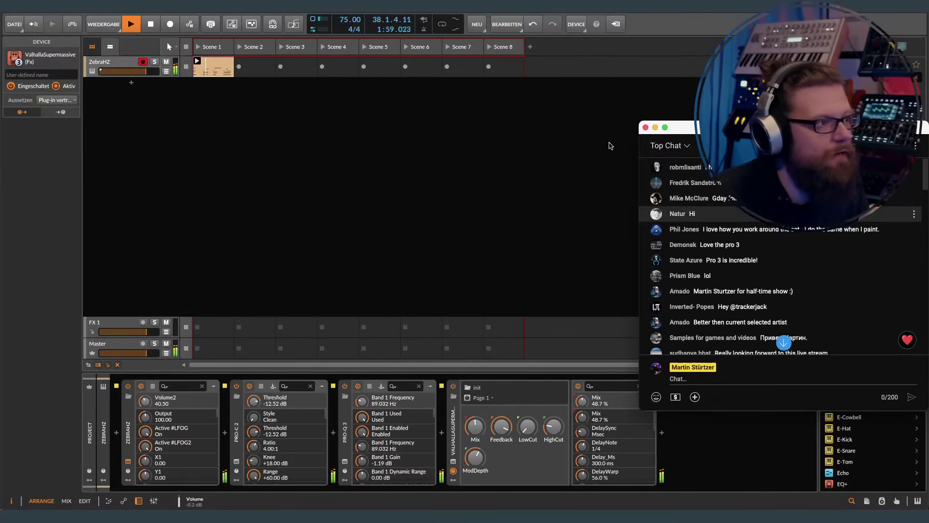
scroll(738, 233, down, 5)
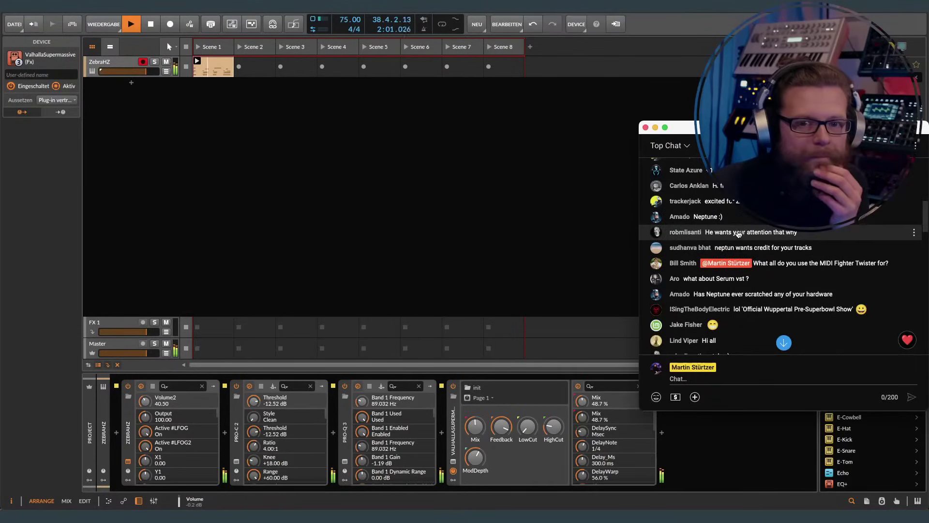
scroll(769, 256, down, 5)
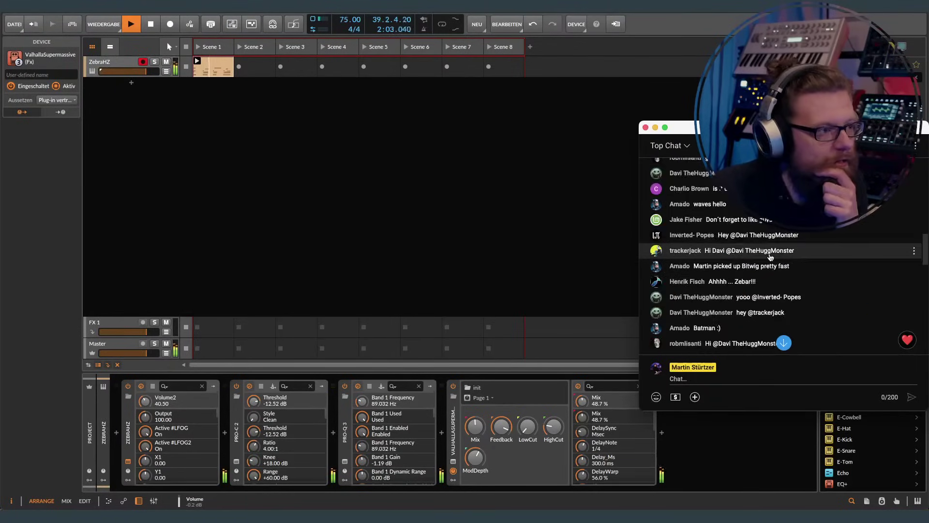
scroll(769, 258, down, 6)
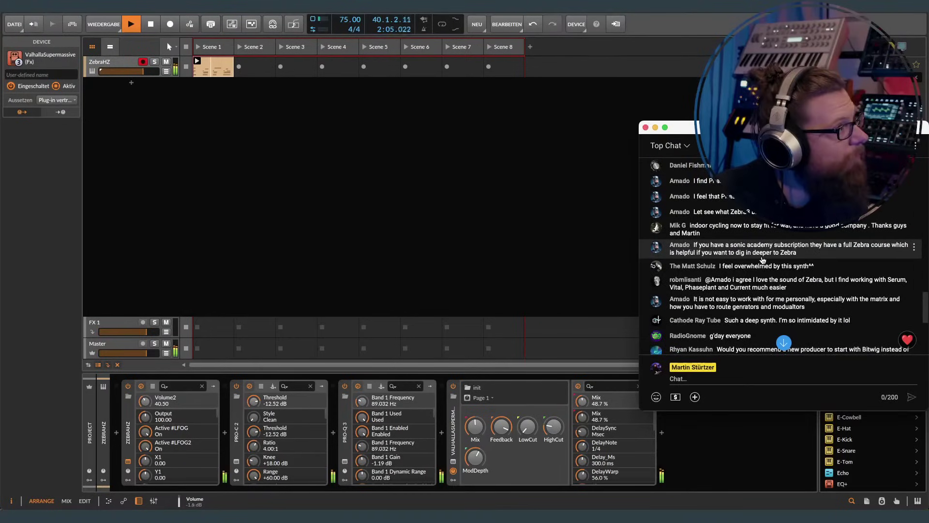
scroll(763, 260, down, 5)
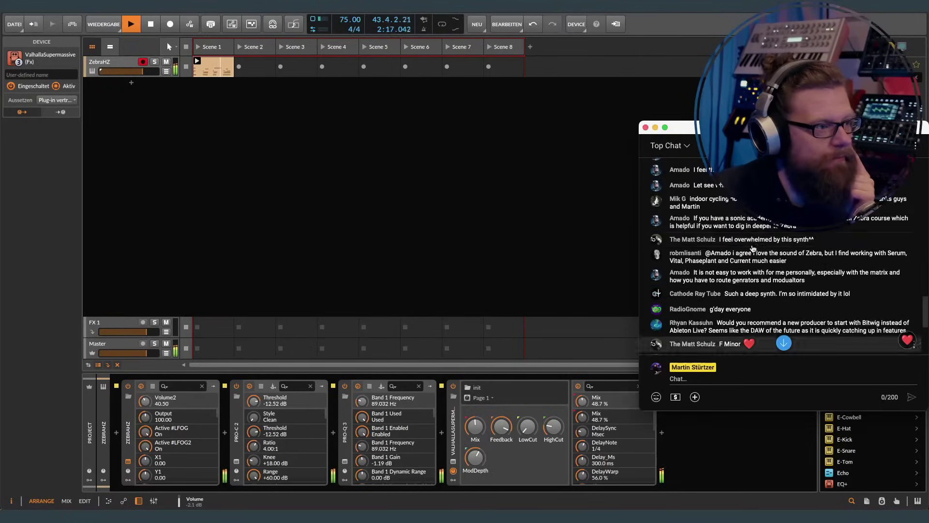
scroll(753, 249, up, 5)
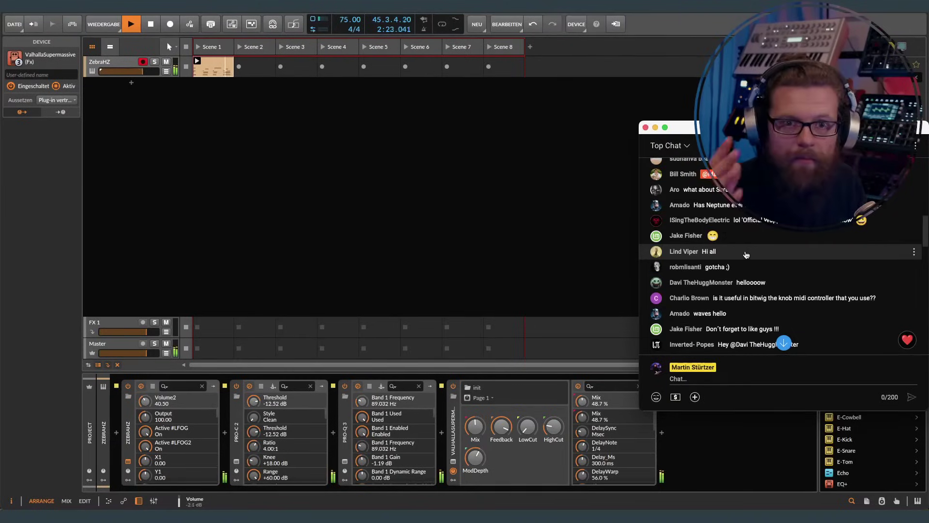
scroll(754, 253, down, 5)
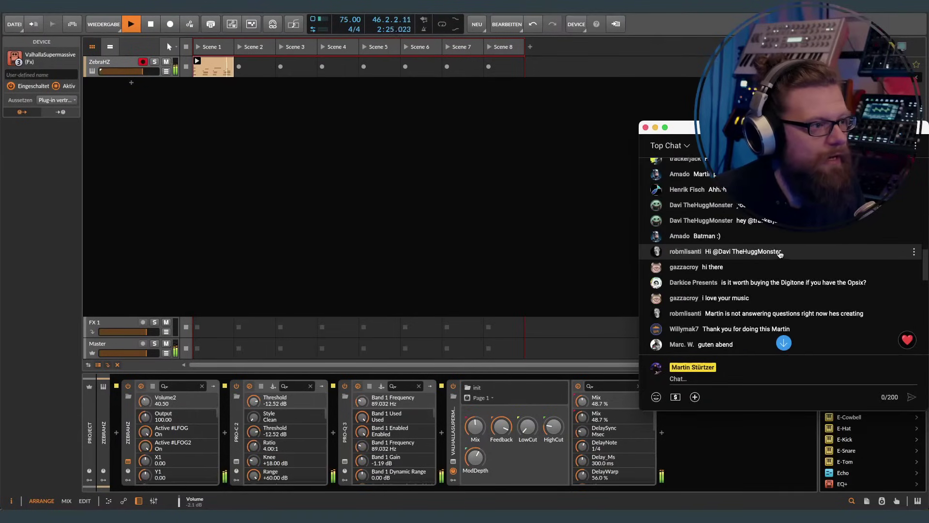
scroll(765, 253, down, 6)
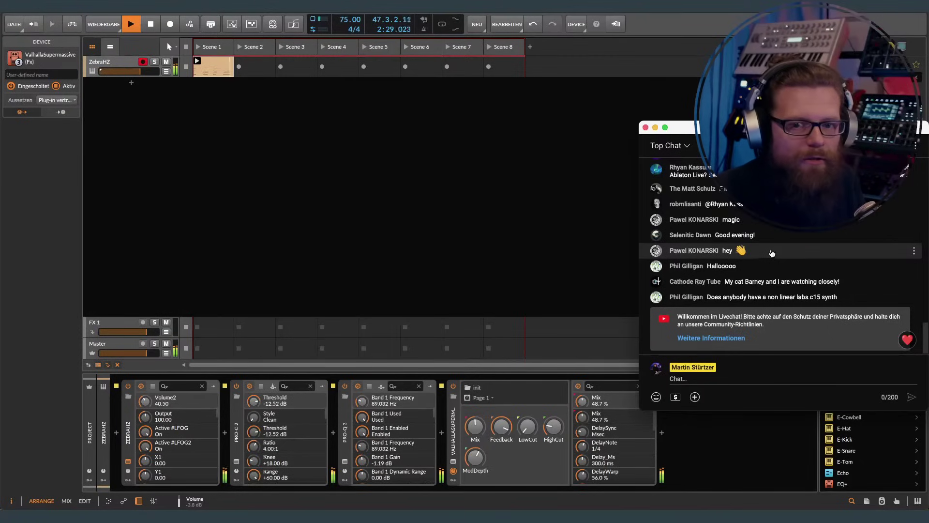
drag(765, 128, 742, 195)
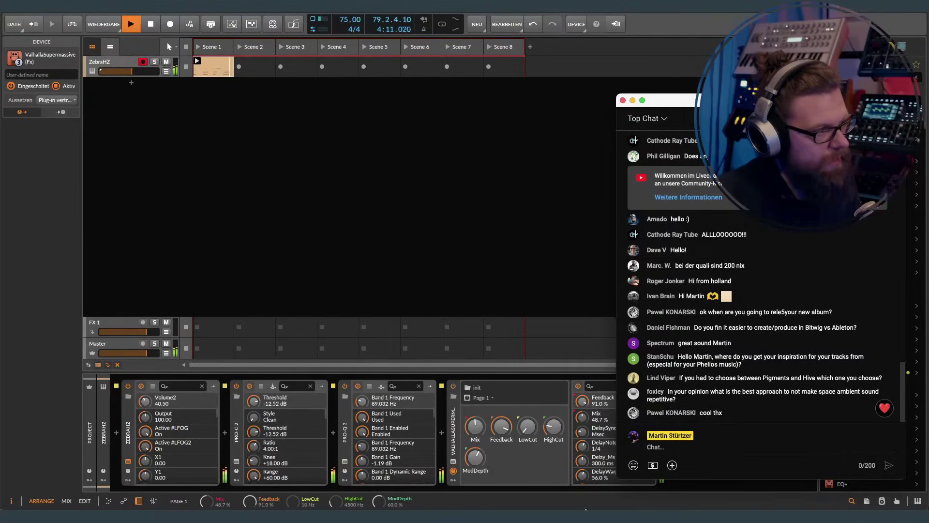
Step: Return to Bitwig from the chat, clear away the ZebraHZ plugin window, and select Pro-Q 3 in the device chain
click(454, 444)
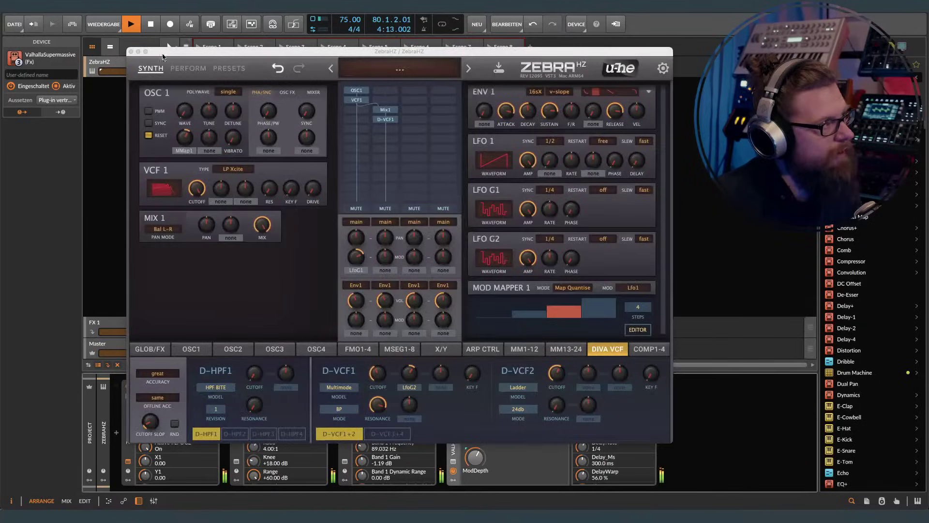
click(320, 473)
click(347, 455)
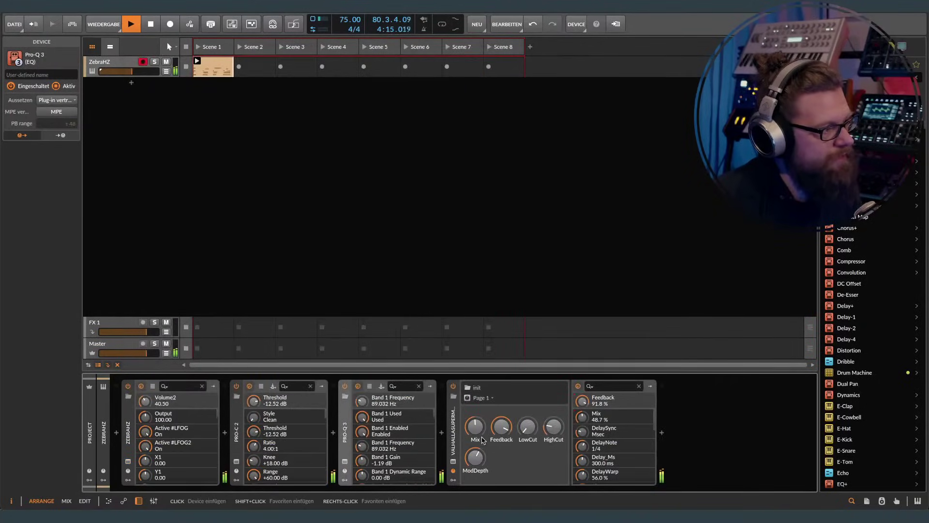
Step: Try Repro-5 on a new instrument track and delete that track
right_click(146, 103)
click(156, 109)
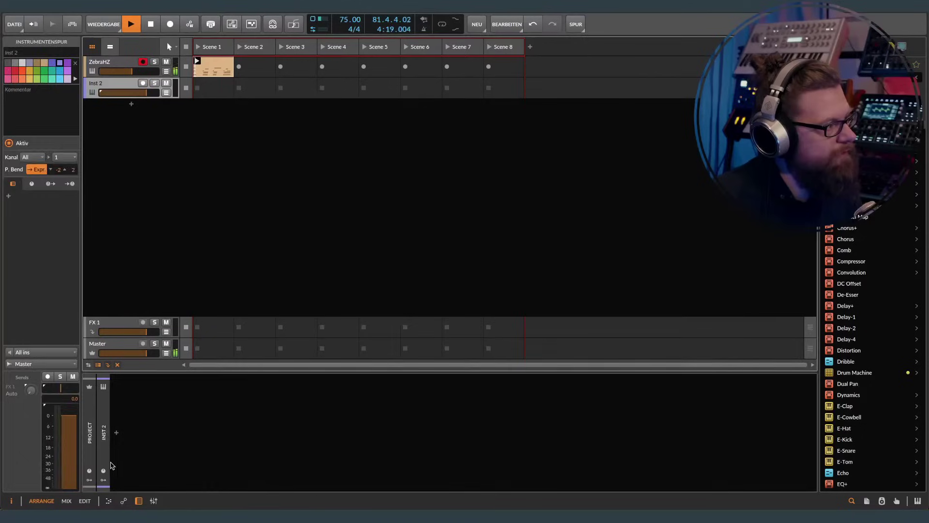
click(121, 430)
double_click(123, 429)
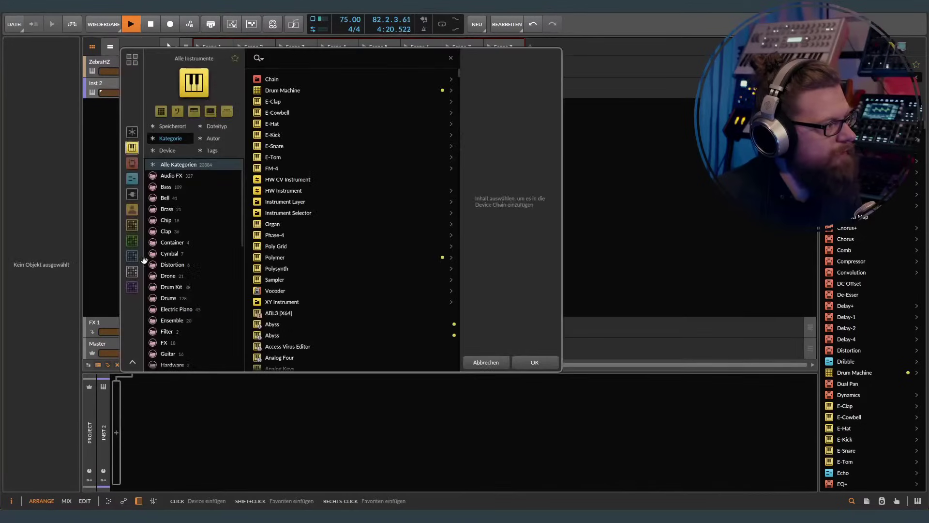
click(132, 225)
scroll(291, 276, down, 1)
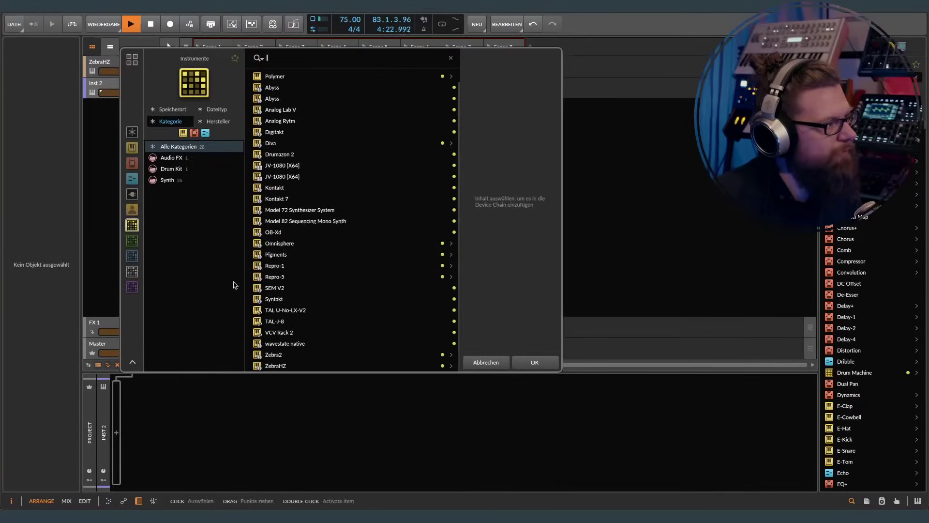
double_click(288, 279)
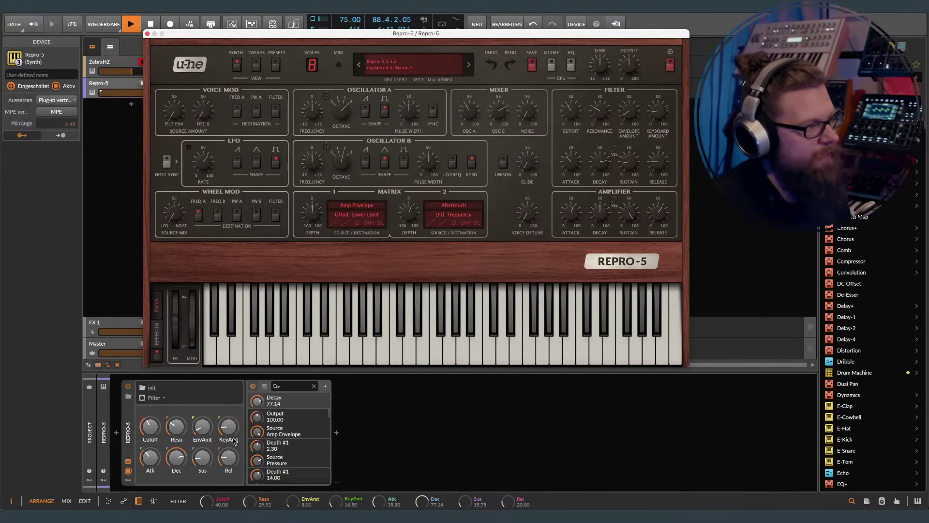
click(125, 85)
key(Delete)
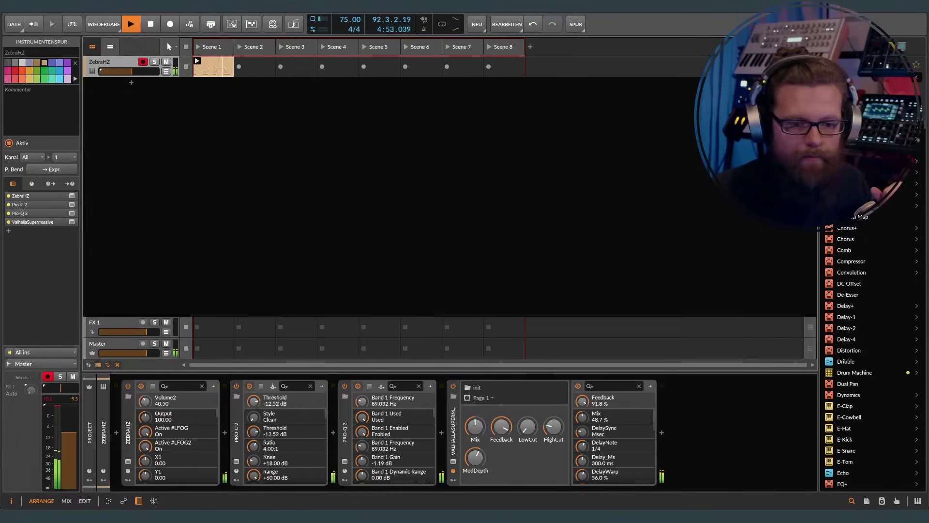
Step: Read the recent live chat messages and view the Scene 1 clip's chords in the note editor
key(super+Tab)
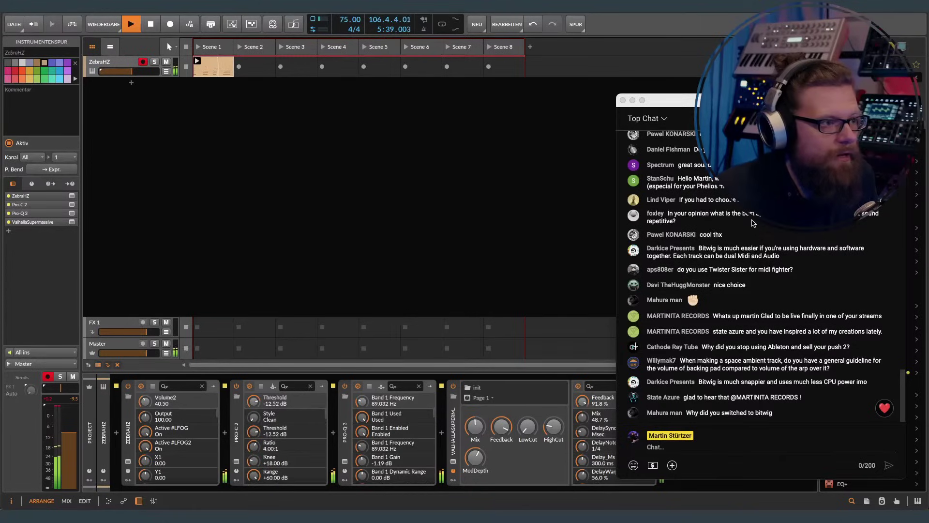
scroll(752, 222, up, 3)
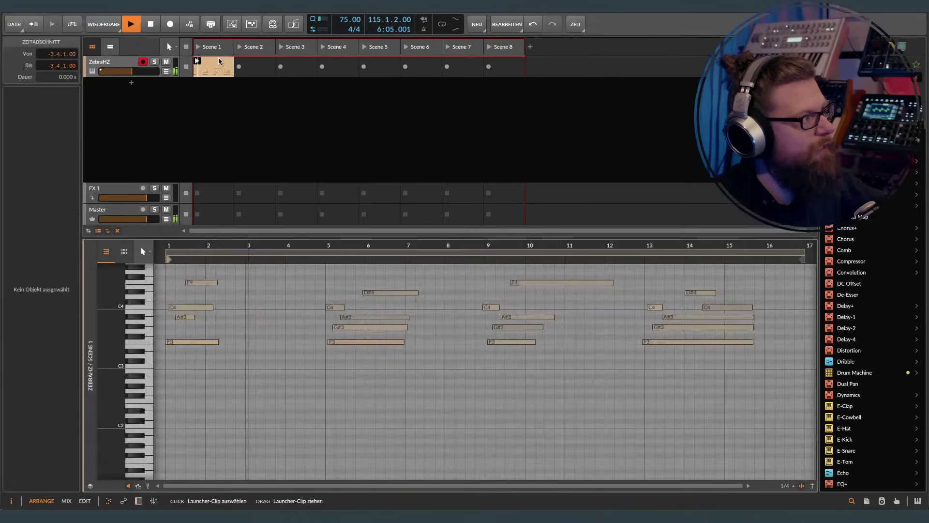
key(e)
drag(386, 246, 381, 246)
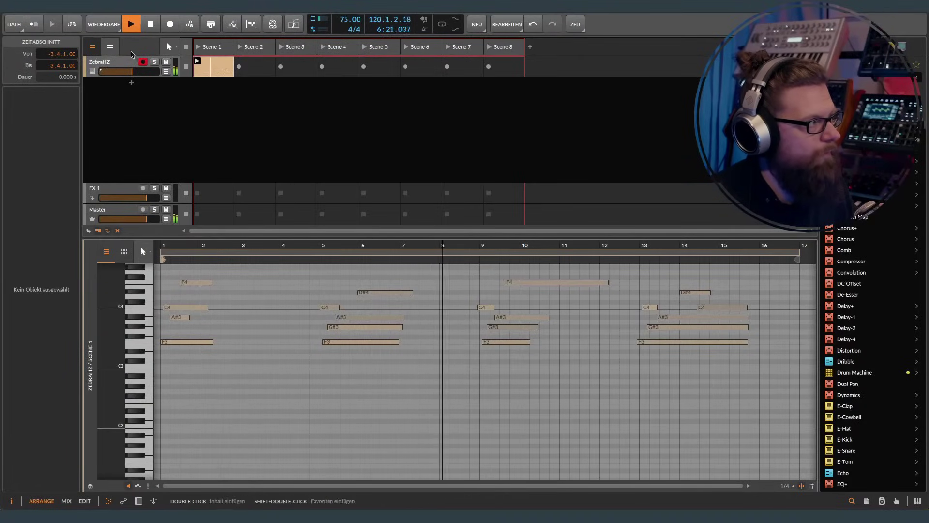
Step: Show the ZebraHZ track's device chain again, read the newest chat messages, and close the chat window
click(124, 61)
key(d)
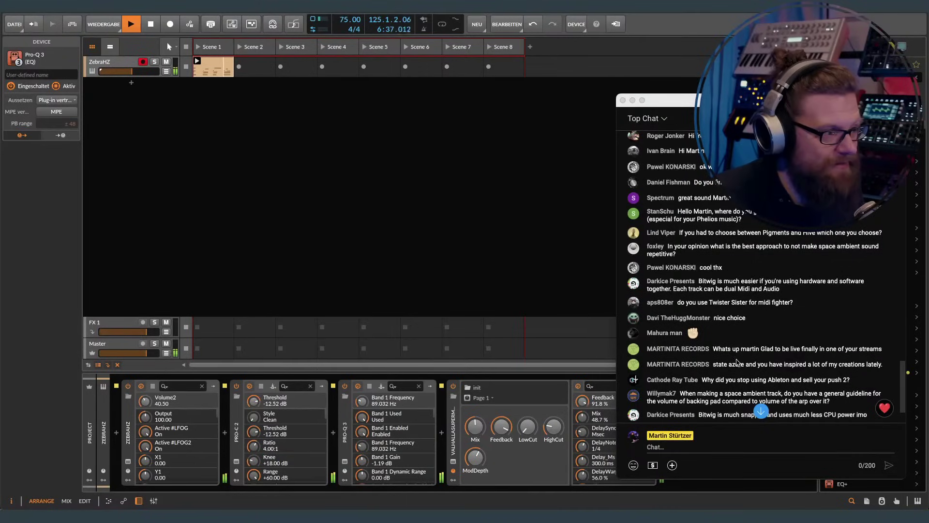
scroll(740, 385, down, 3)
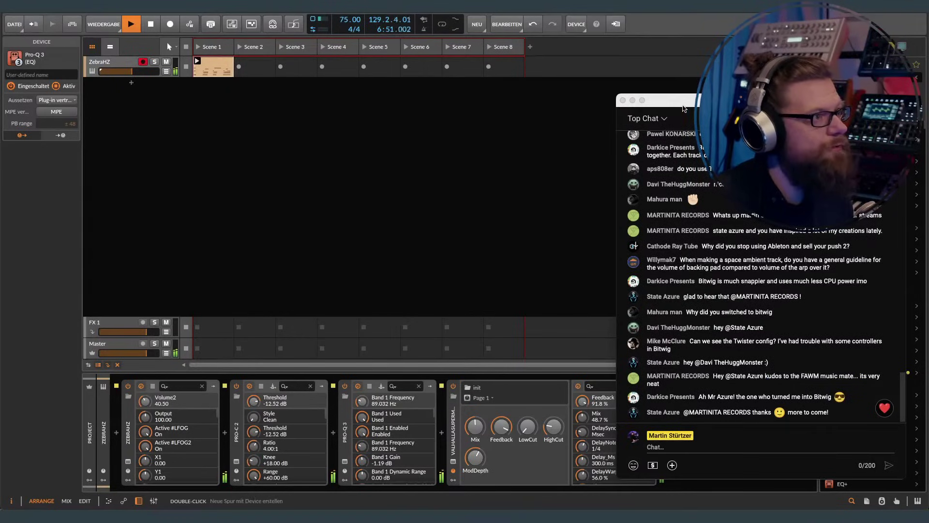
click(623, 100)
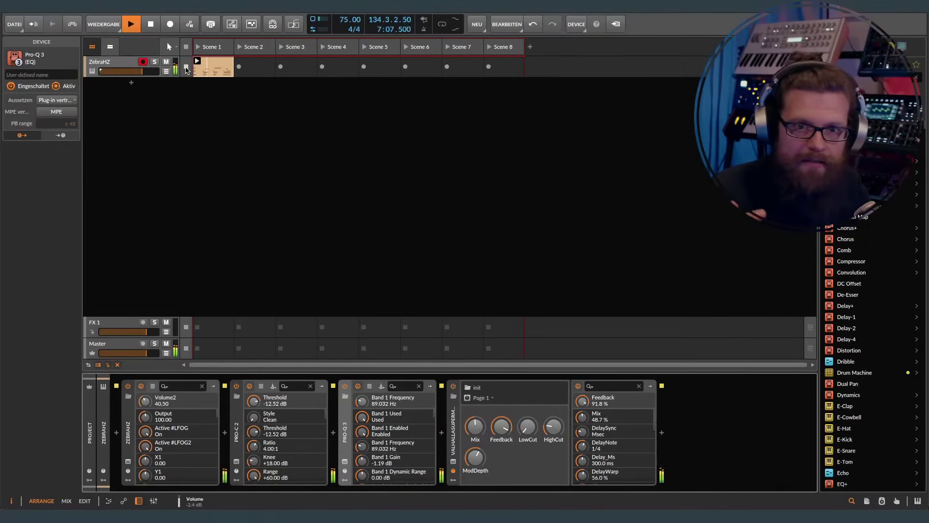
Step: Disarm the ZebraHZ track and add a new instrument track with Pigments as its instrument
click(143, 62)
click(132, 83)
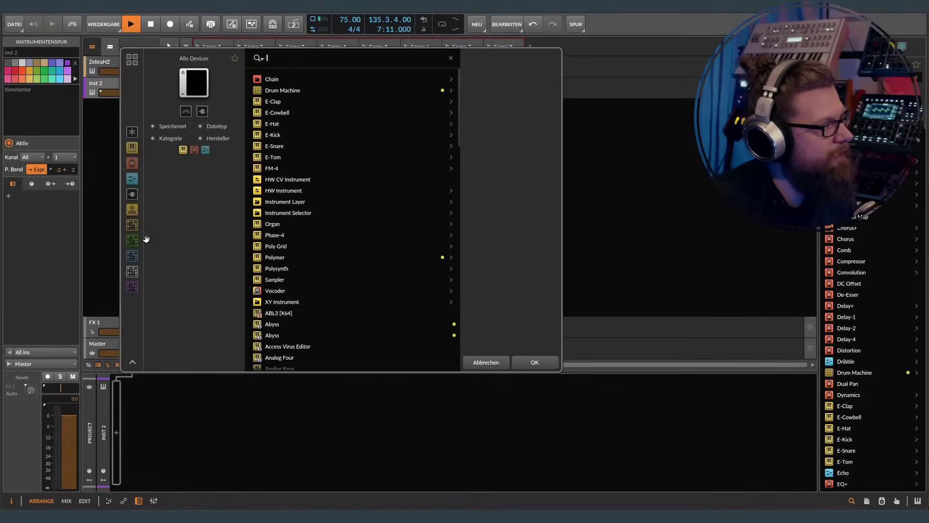
click(133, 226)
scroll(297, 329, down, 2)
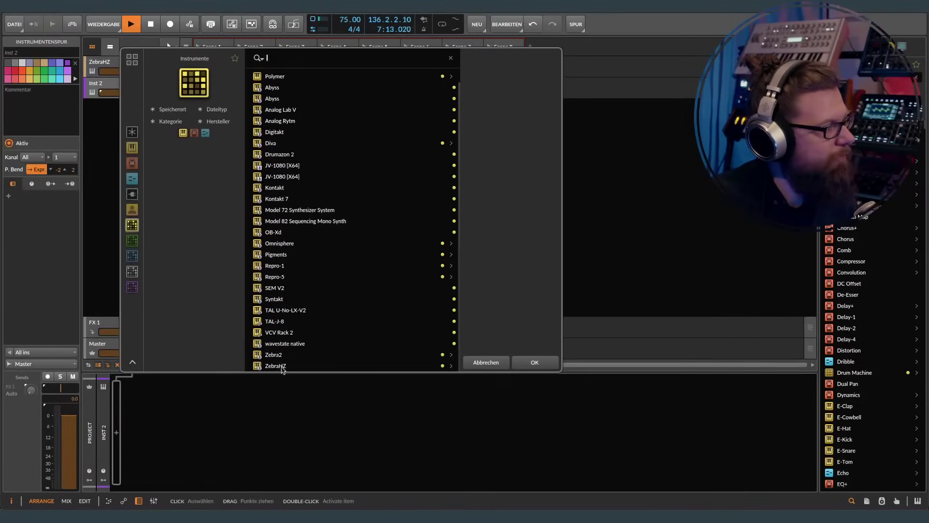
double_click(284, 257)
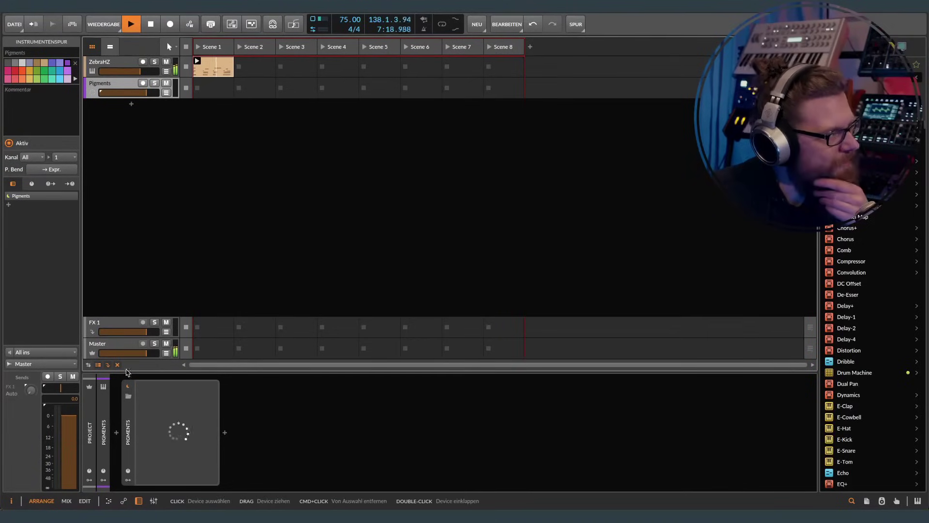
Step: Arm the Pigments track for recording, select it, and reposition the Pigments plugin window
mouse_move(144, 92)
mouse_down()
mouse_move(135, 65)
mouse_move(144, 80)
mouse_up()
click(143, 84)
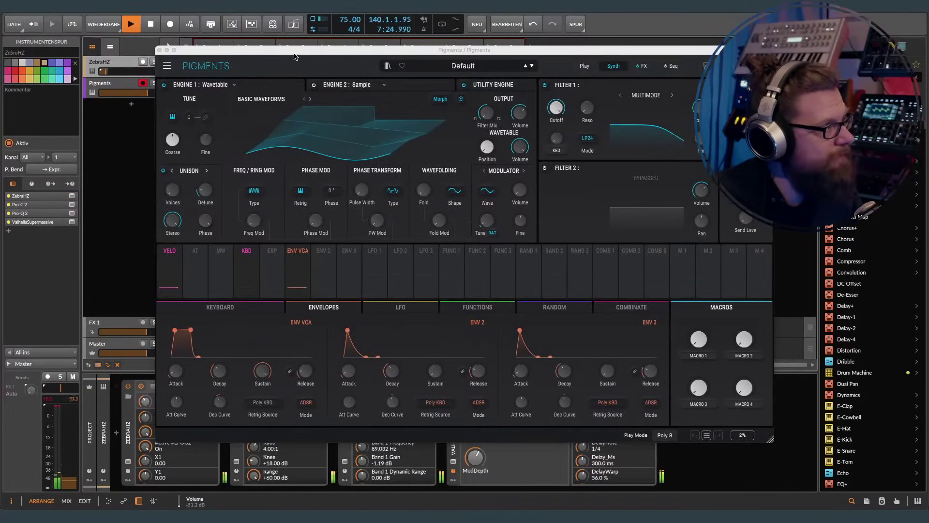
drag(295, 52, 291, 52)
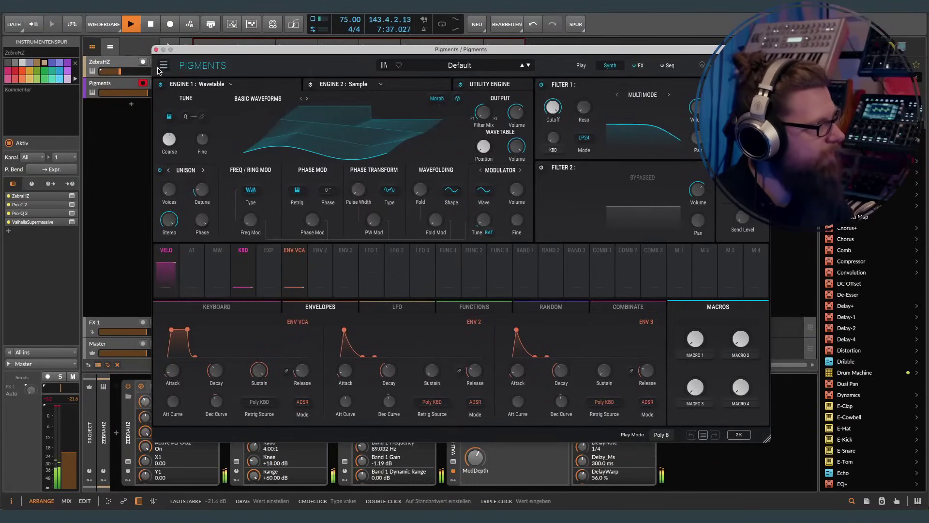
click(171, 79)
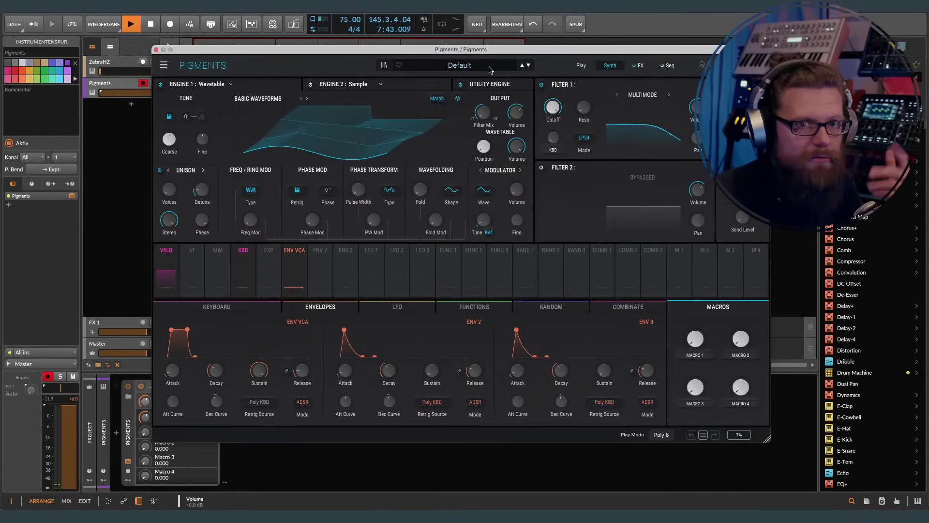
click(467, 66)
click(301, 68)
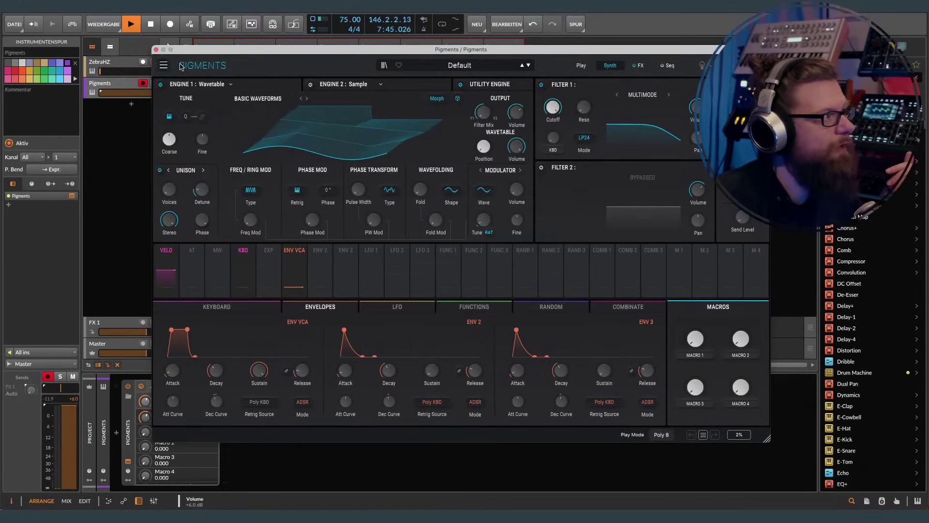
mouse_move(315, 50)
mouse_down()
mouse_move(371, 69)
mouse_move(325, 56)
mouse_up()
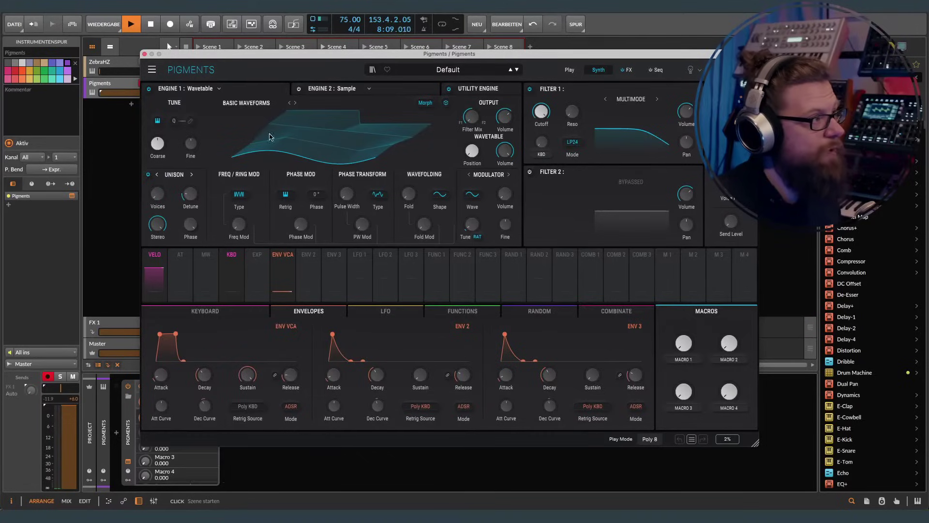
Step: Toggle wavetable morphing in Engine 1 and switch its waveform display to the flat 2D view
click(425, 104)
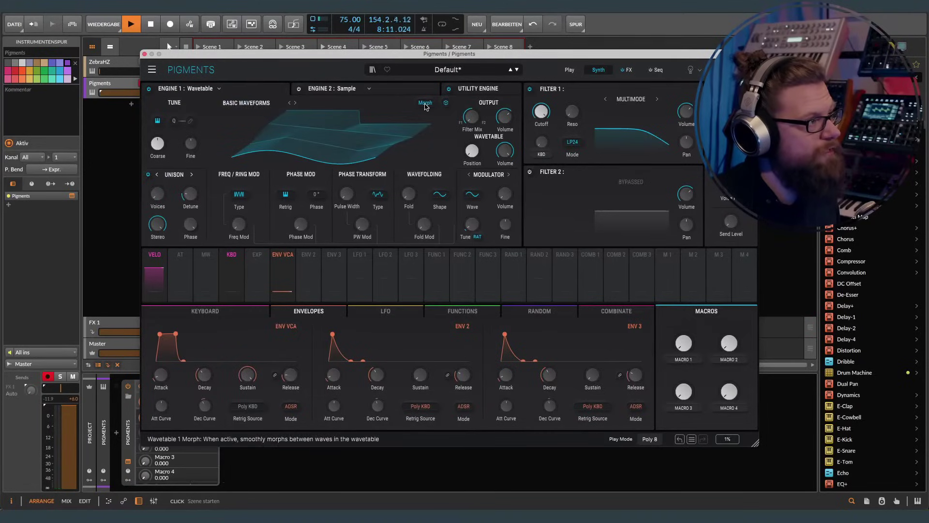
click(446, 103)
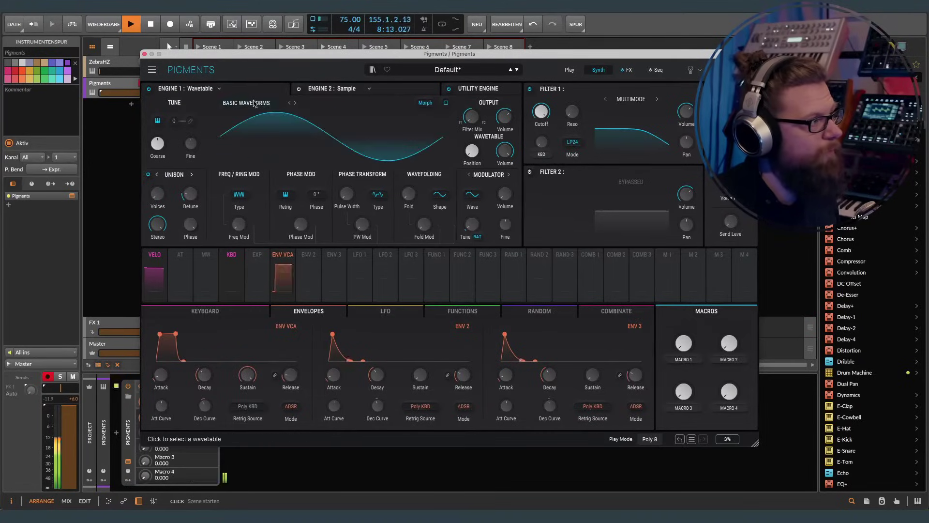
Step: Try the Sample type for Engine 1 and return it to Wavetable
click(219, 88)
click(219, 89)
click(219, 88)
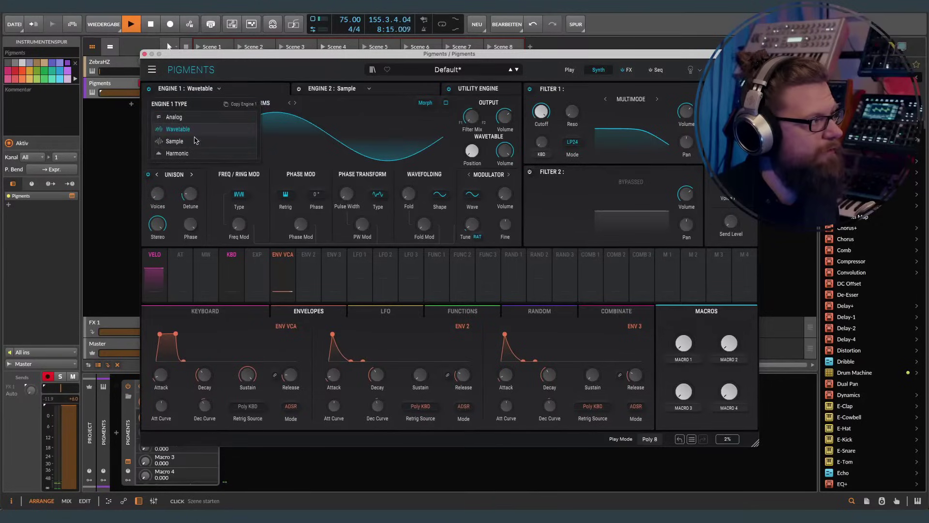
click(196, 141)
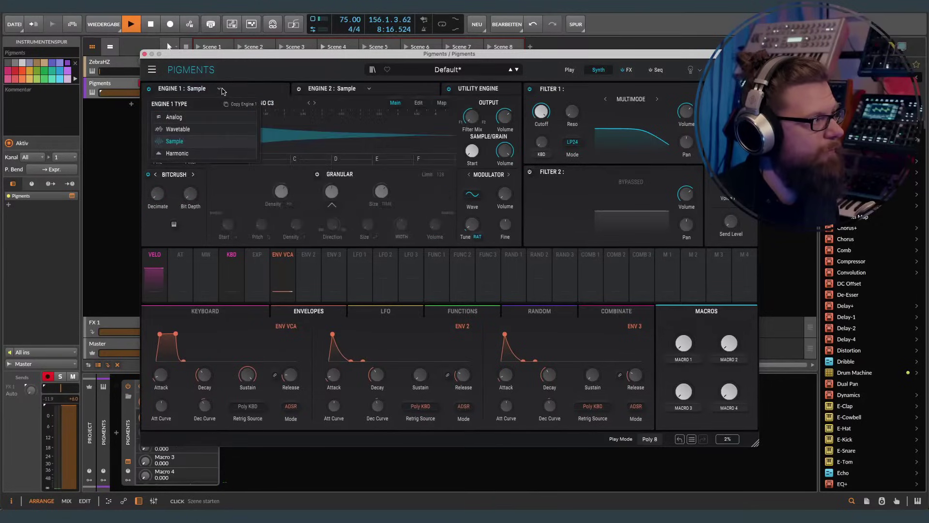
click(203, 129)
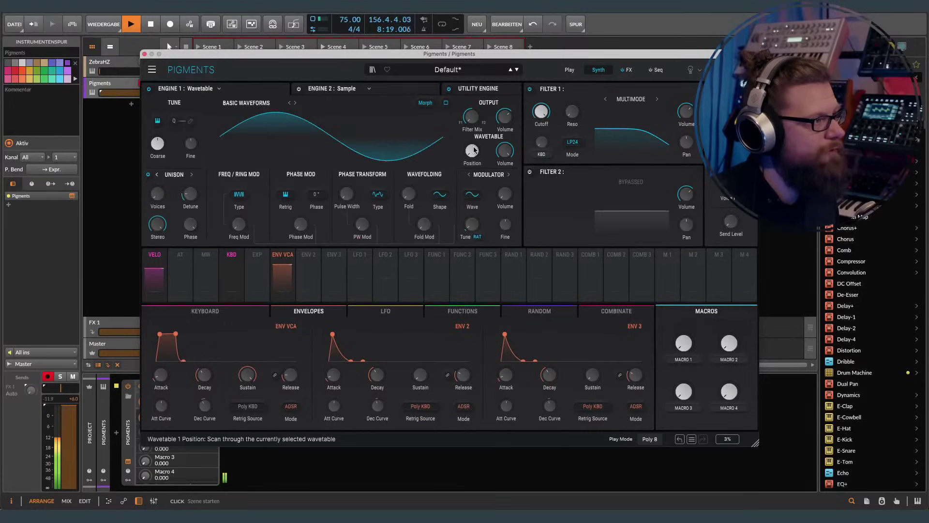
Step: Try out Engine 1's wavetable position and Freq Mod amount by ear
drag(472, 151, 351, 161)
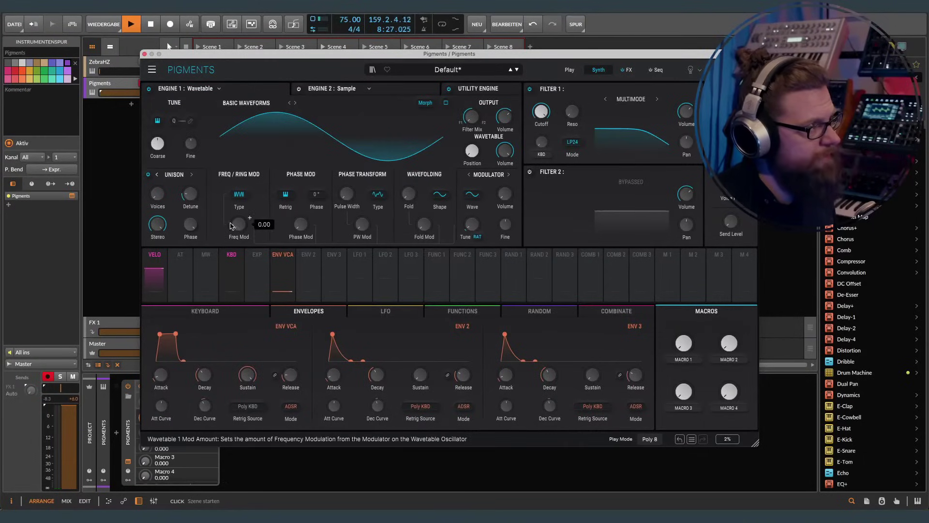
mouse_move(239, 224)
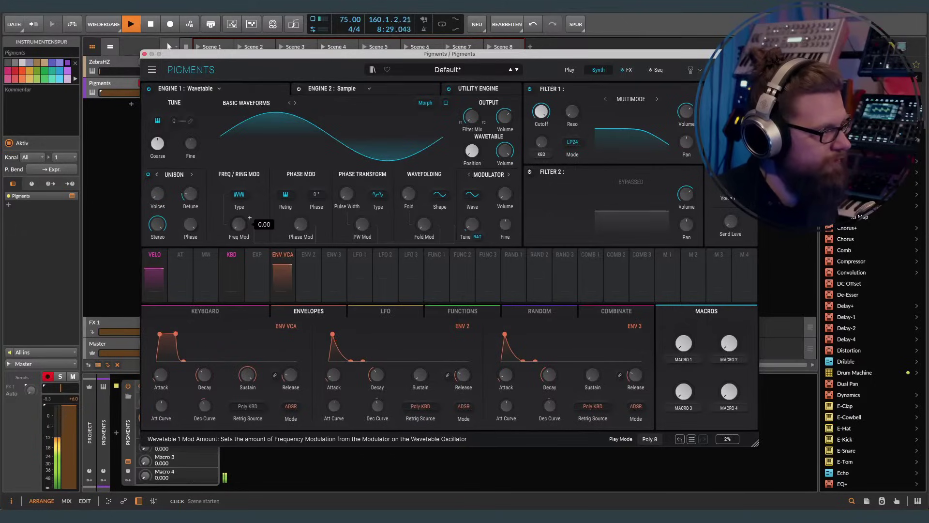
drag(249, 218, 250, 217)
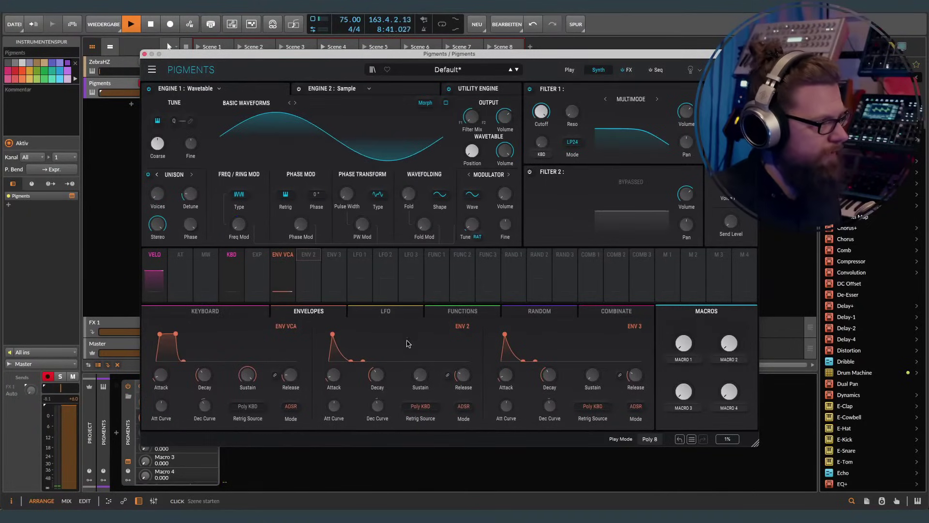
Step: Lengthen Env 2's attack and assign the envelope to Engine 1's Freq Mod with an amount of about 0.45
drag(332, 334, 358, 334)
drag(310, 265, 238, 223)
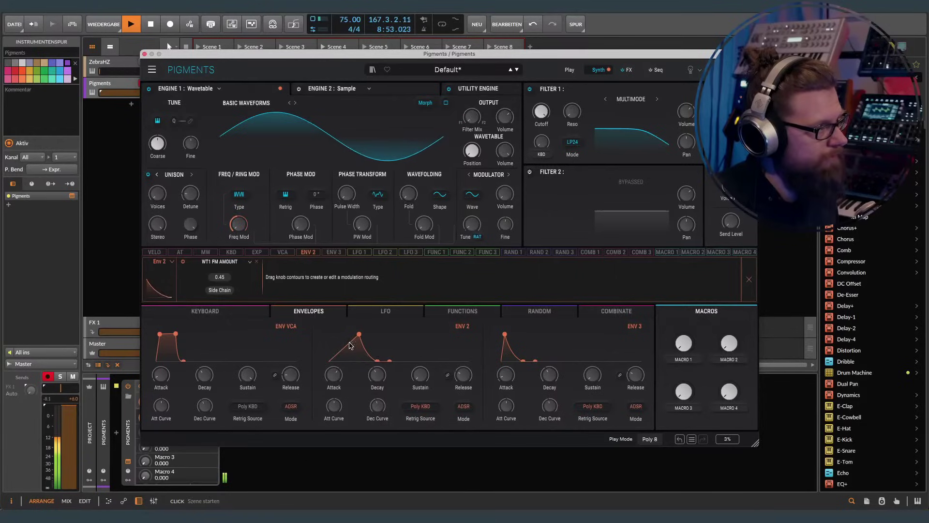
Step: Refine Env 2 with a slightly shorter attack and a decay curve of 0.720, and reduce its Freq Mod modulation to 0.42
drag(371, 379, 377, 403)
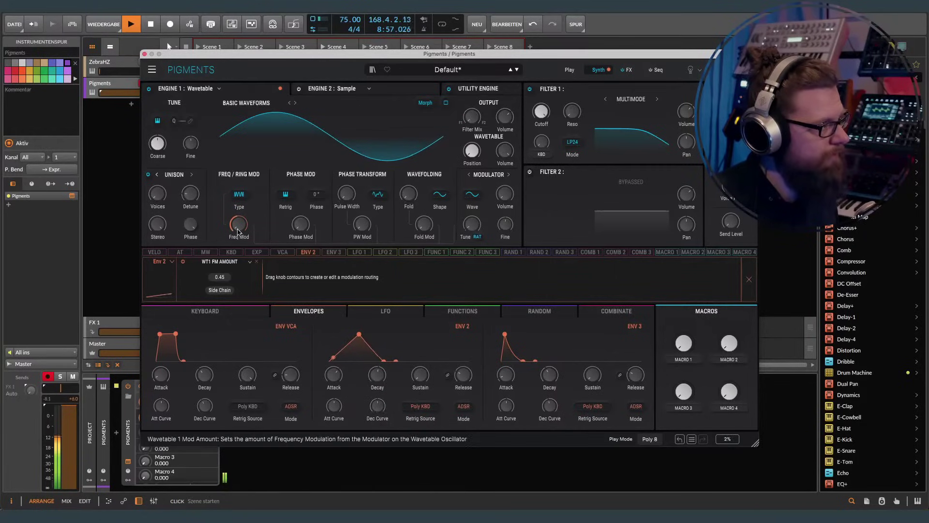
drag(333, 375, 333, 381)
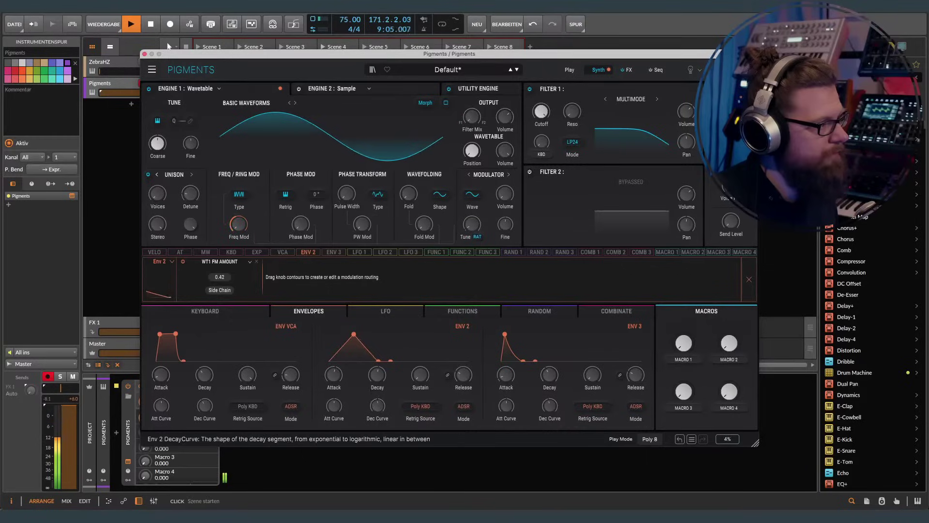
drag(378, 406, 378, 404)
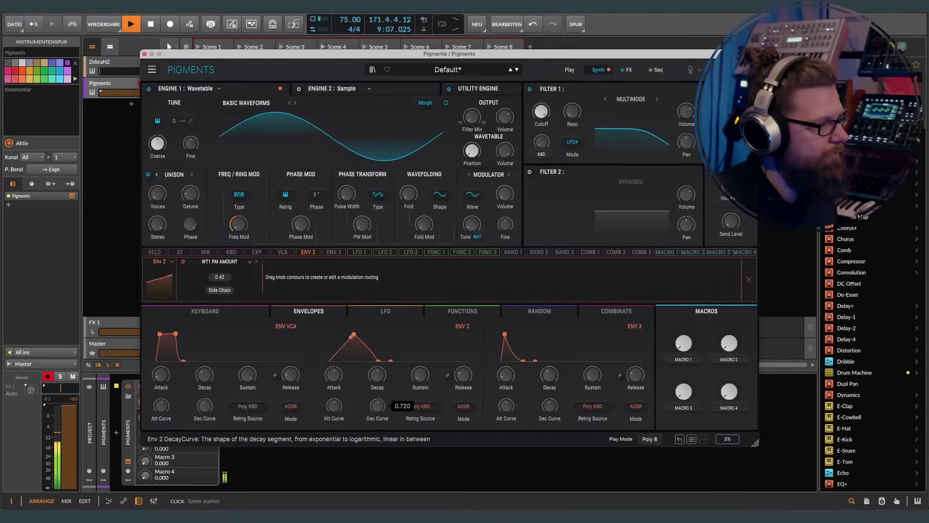
drag(377, 405, 377, 406)
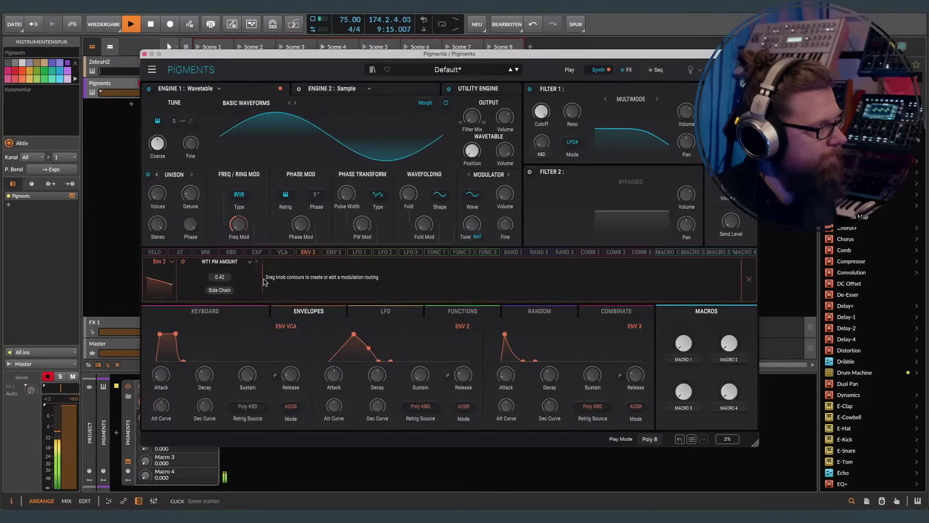
Step: Move the Pigments window clear of the track headers and lower the Pigments track volume to about +3.5 dB
drag(238, 54, 277, 54)
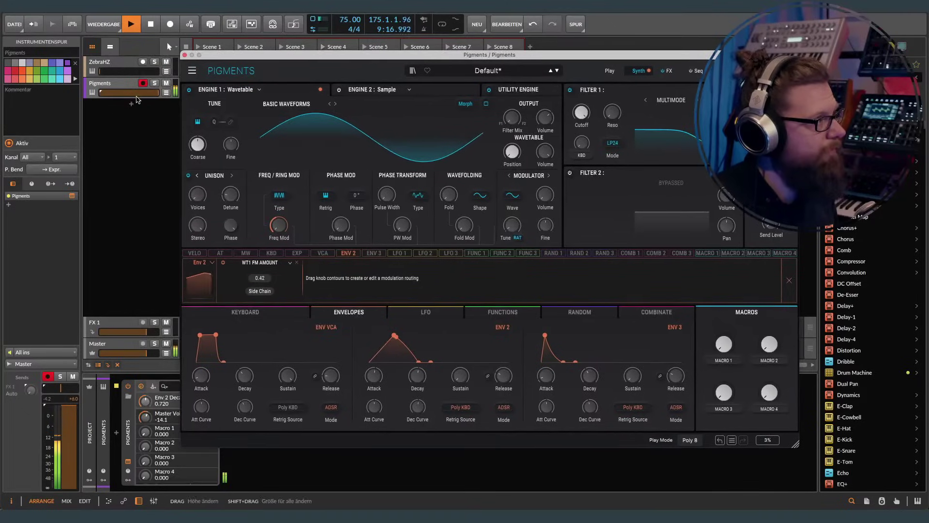
click(167, 82)
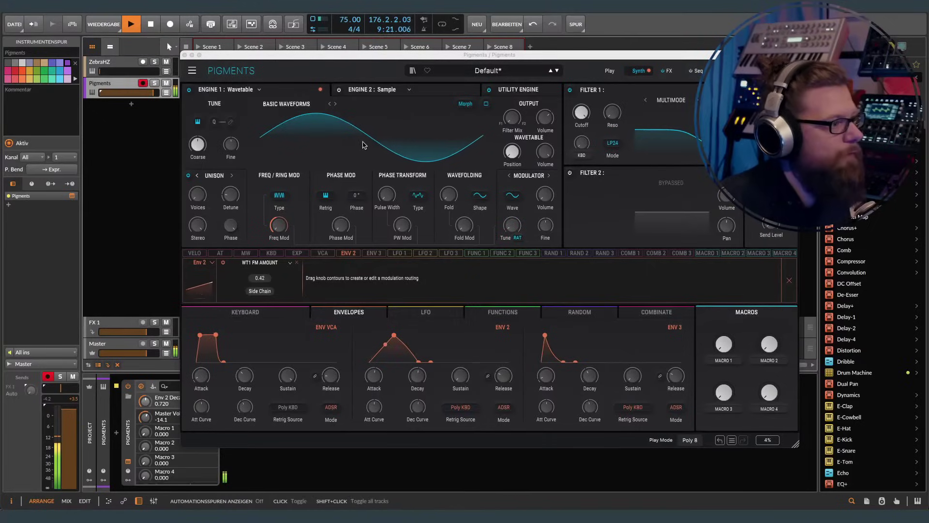
Step: Compare the Legato and Mono play modes, settle on Legato, and raise the Env VCA release to 2.24
click(690, 440)
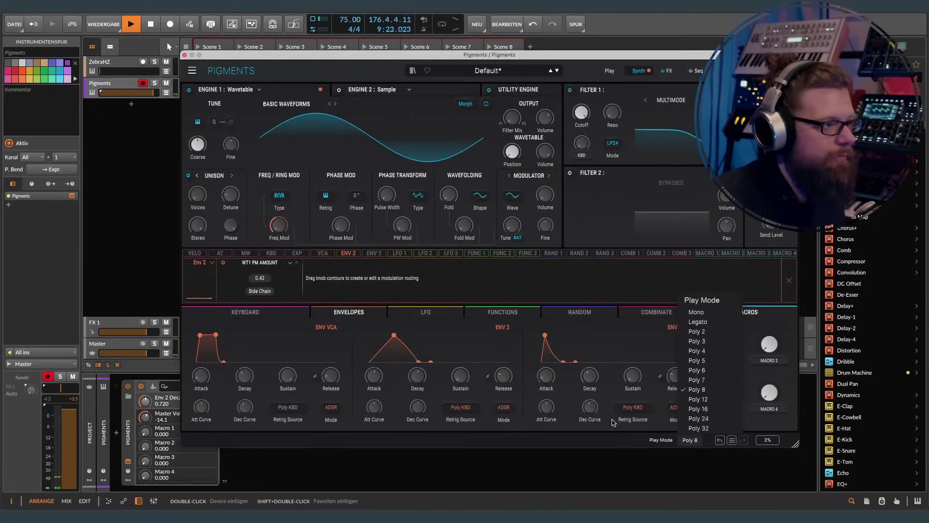
click(702, 324)
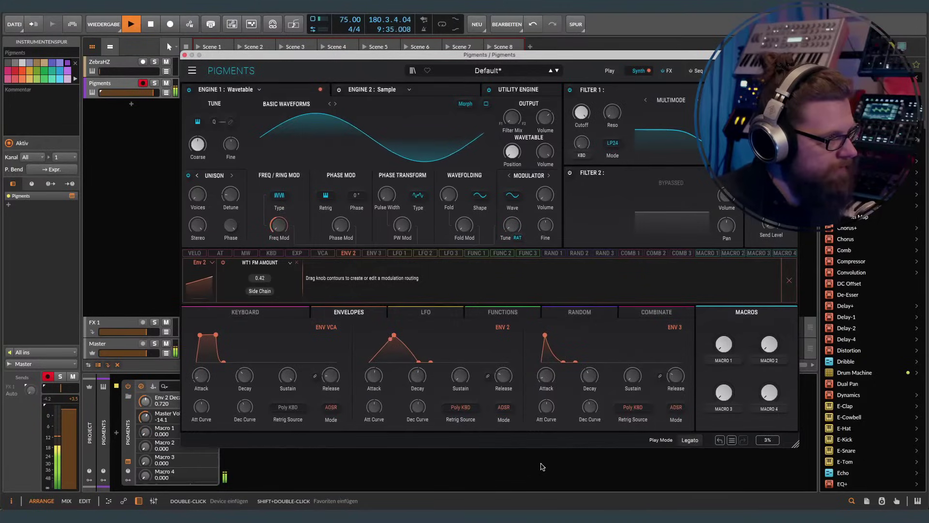
click(690, 439)
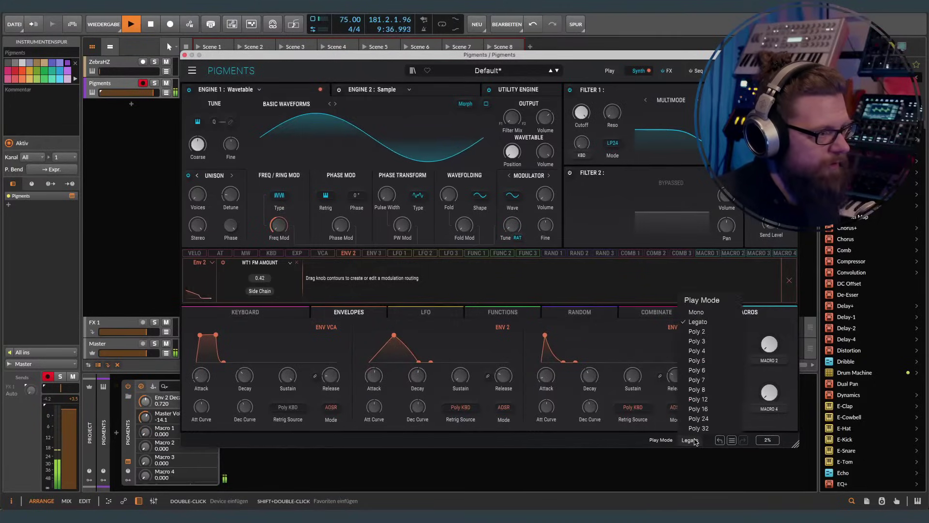
click(711, 313)
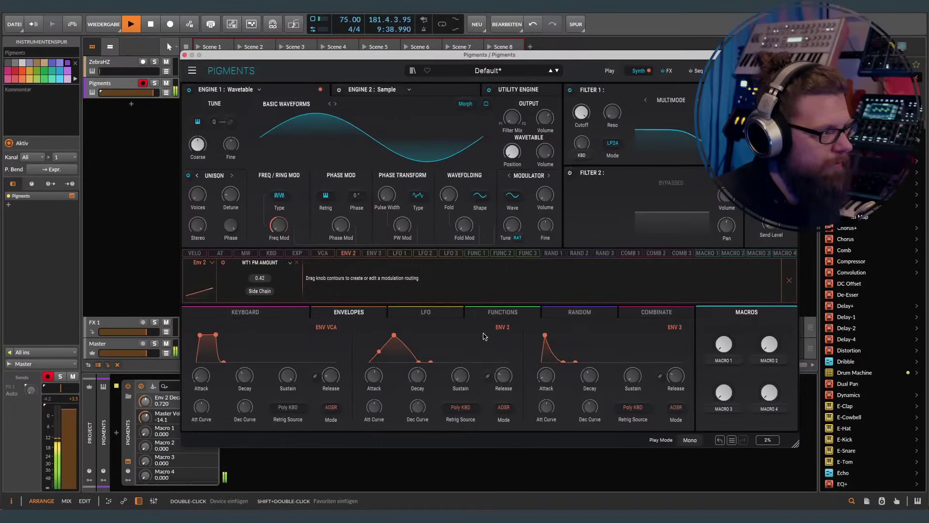
click(689, 439)
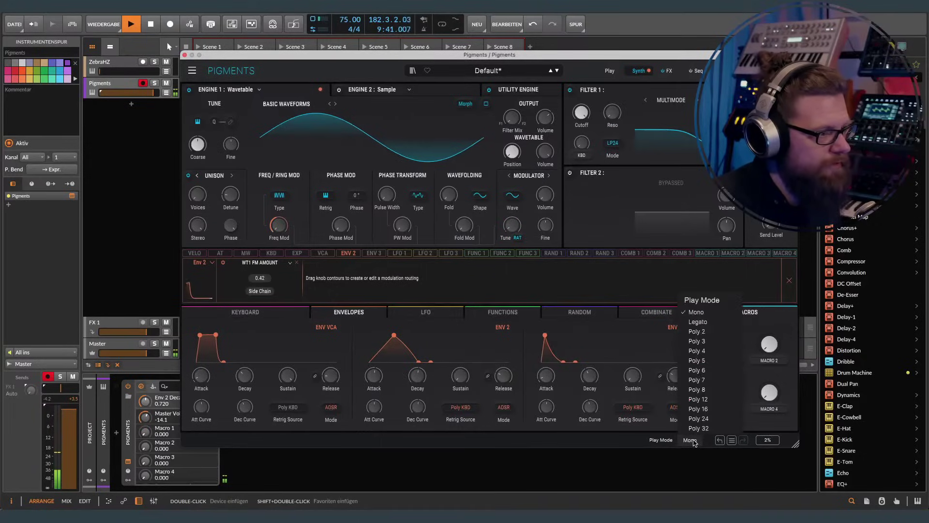
click(702, 323)
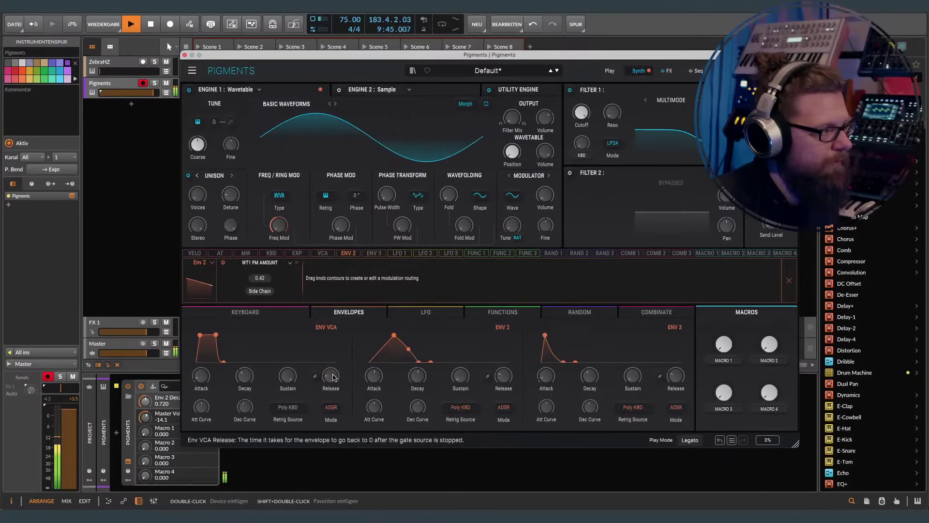
drag(331, 376, 330, 360)
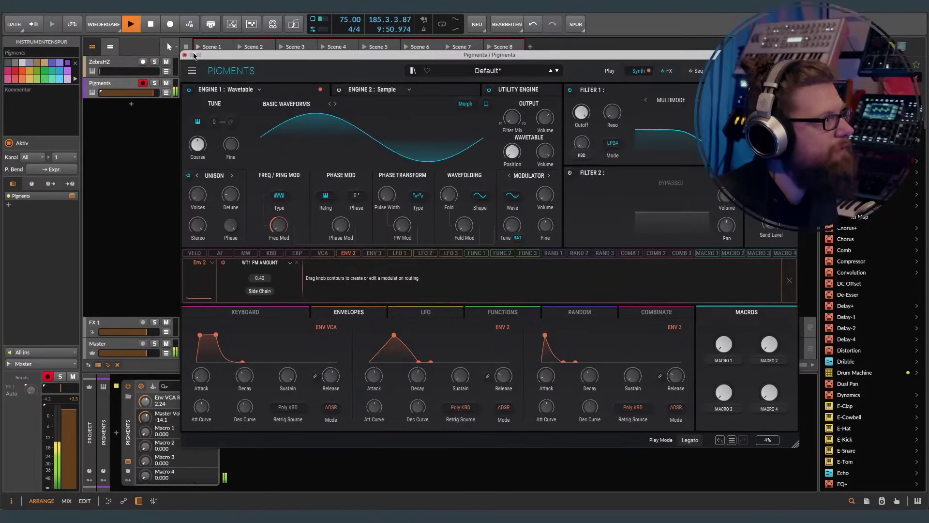
Step: Put the plugin window away and balance the tracks, with ZebraHZ at about -7.8 dB and Pigments at +2.5 dB
click(193, 55)
drag(100, 71, 134, 71)
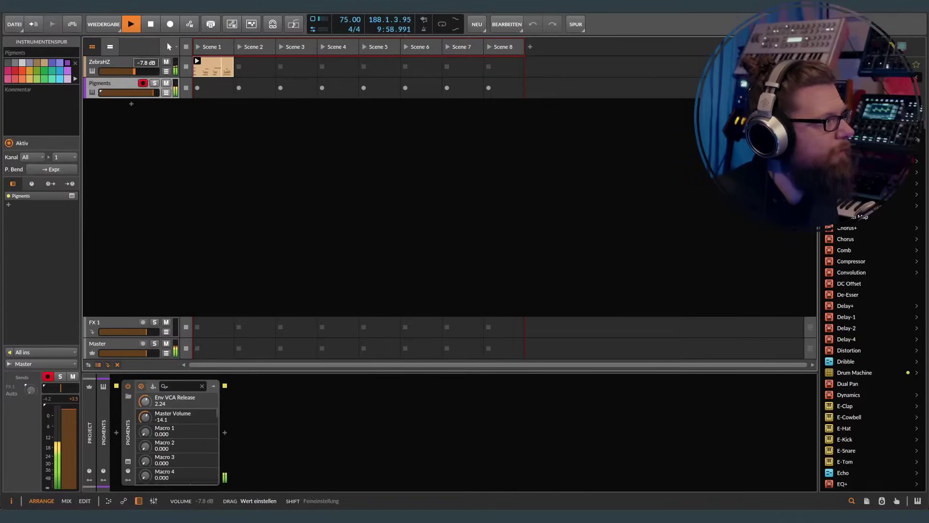
drag(134, 71, 134, 72)
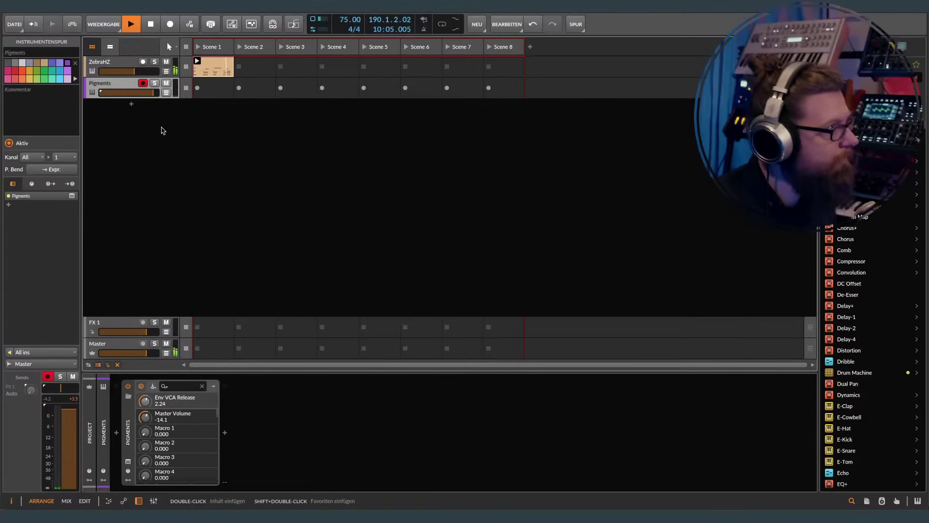
drag(131, 93, 151, 92)
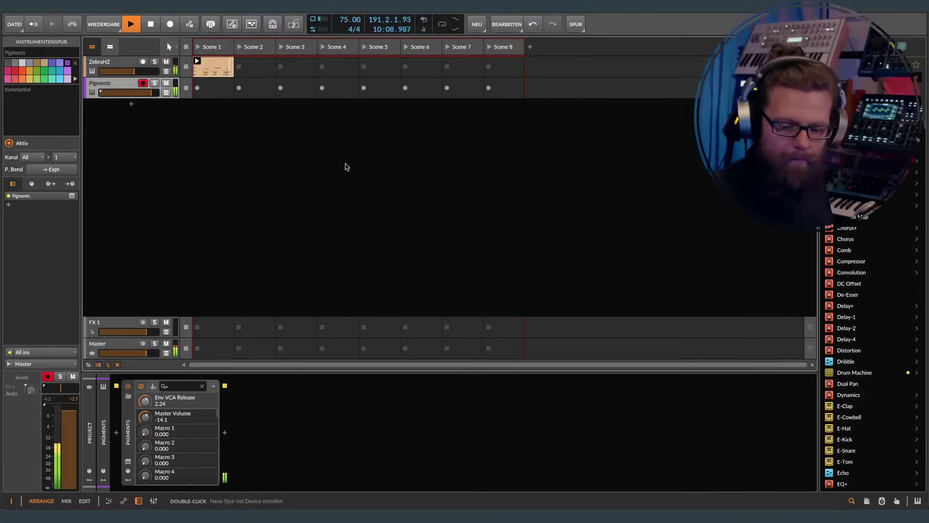
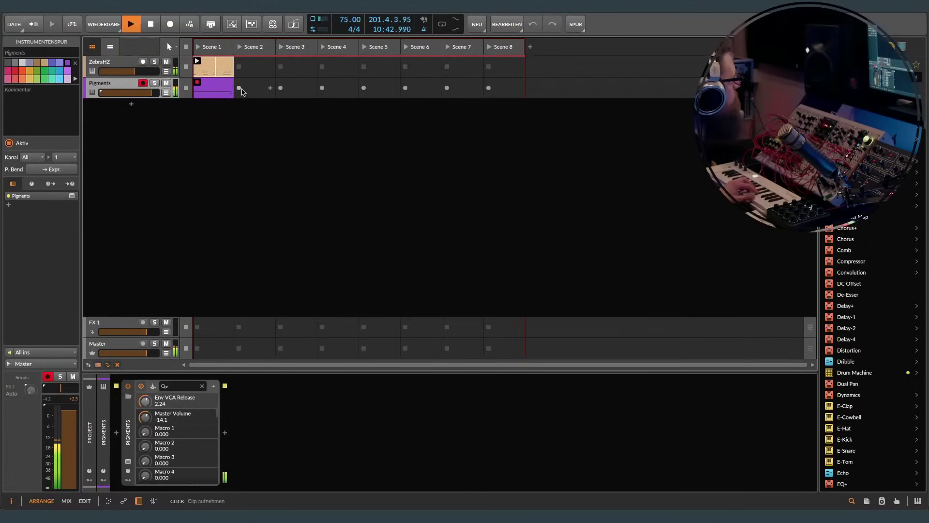
Step: Record a bass line of F1, D#1, C1 and A#0 into the Pigments Scene 1 clip, showing its full length in the note editor
double_click(213, 87)
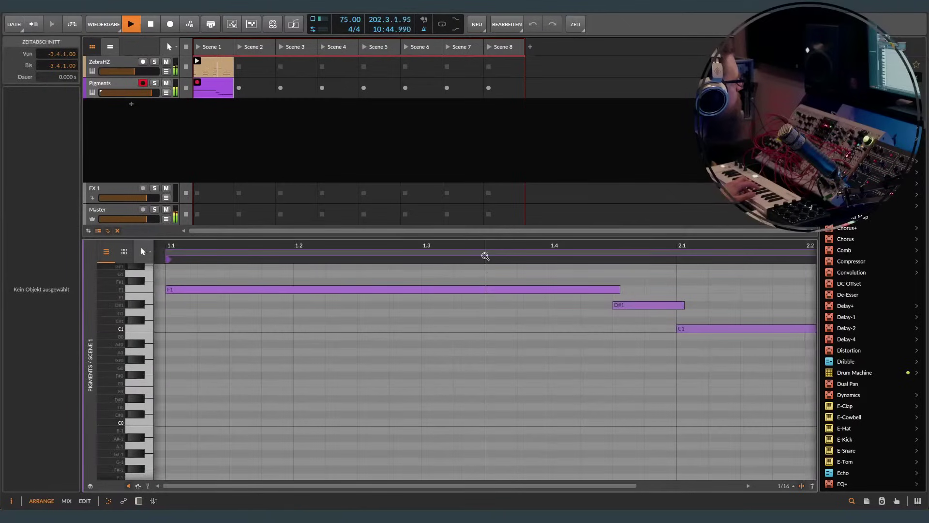
drag(478, 247, 334, 133)
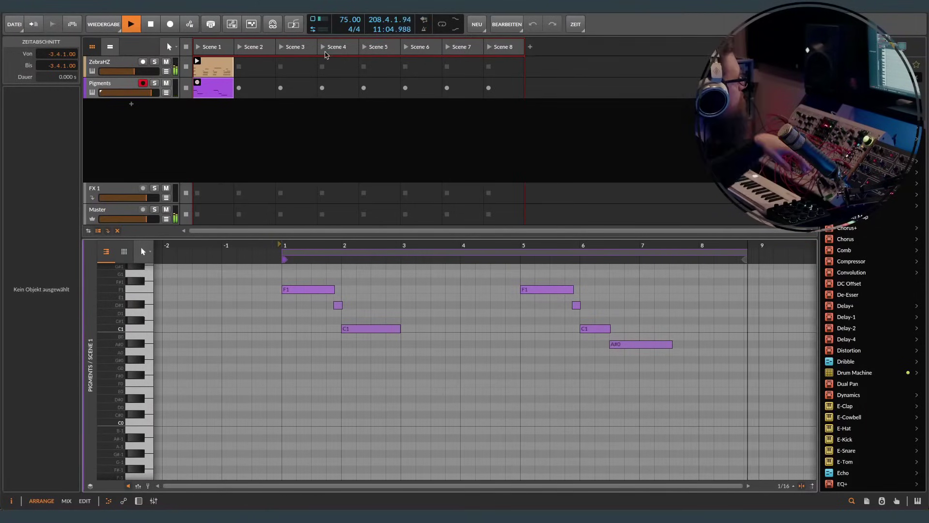
Step: Reopen the Pigments plugin window from its device chain and raise Engine 1's Freq Mod amount to 0.472
key(d)
click(127, 462)
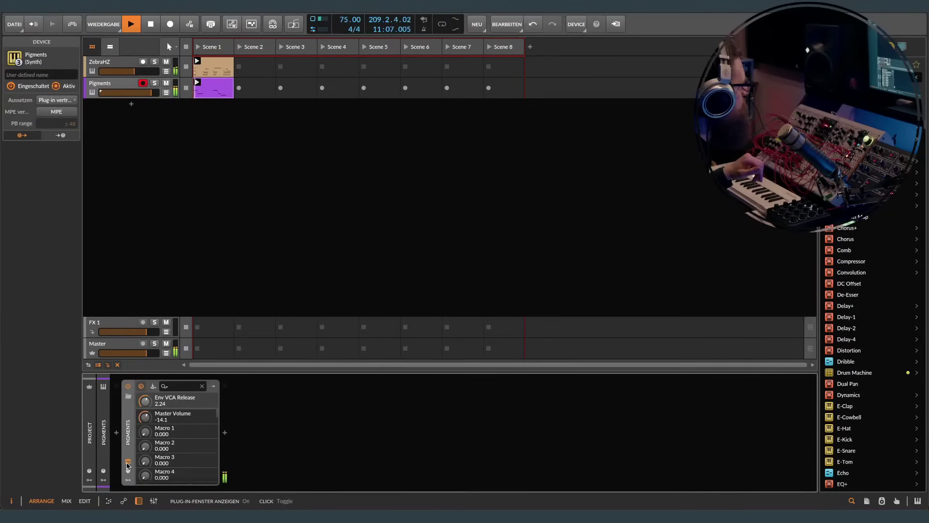
drag(279, 224, 278, 216)
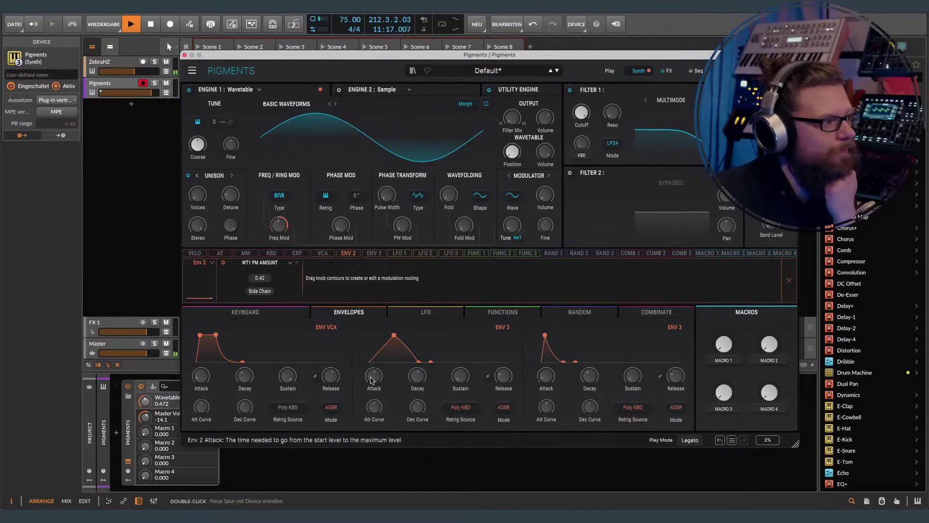
Step: Slightly lengthen Env 2's attack and turn Engine 1's base Freq Mod amount back down
mouse_move(373, 379)
drag(373, 379, 374, 370)
drag(279, 224, 279, 236)
Step: Fine-tune the ZebraHZ track's volume against the Pigments bass
drag(149, 72, 161, 84)
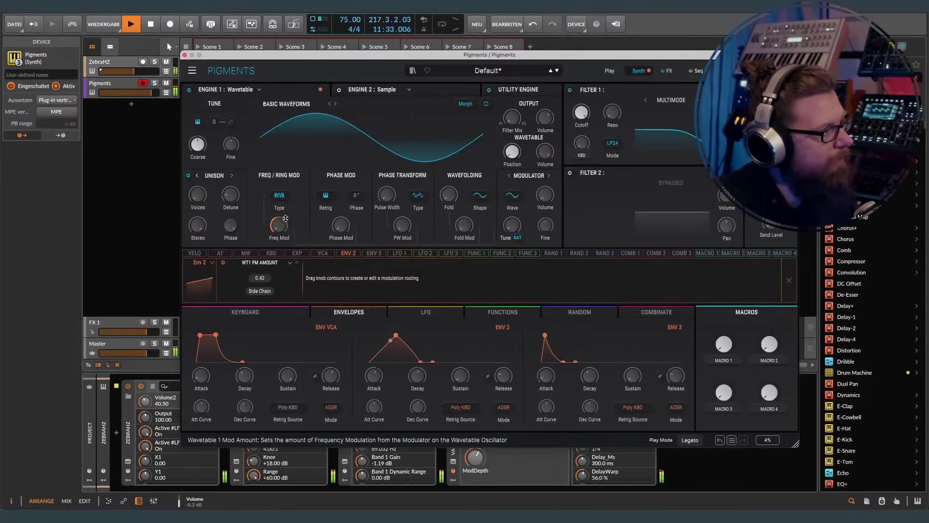
Step: Set Env 2's modulation of Freq Mod to 0.55 and slightly lengthen Env 2's decay
drag(281, 230, 280, 224)
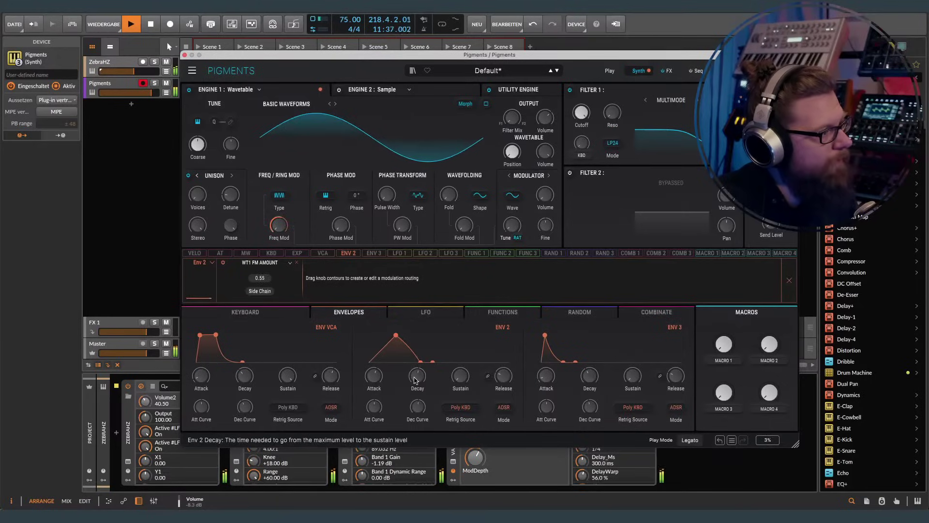
drag(417, 375, 418, 370)
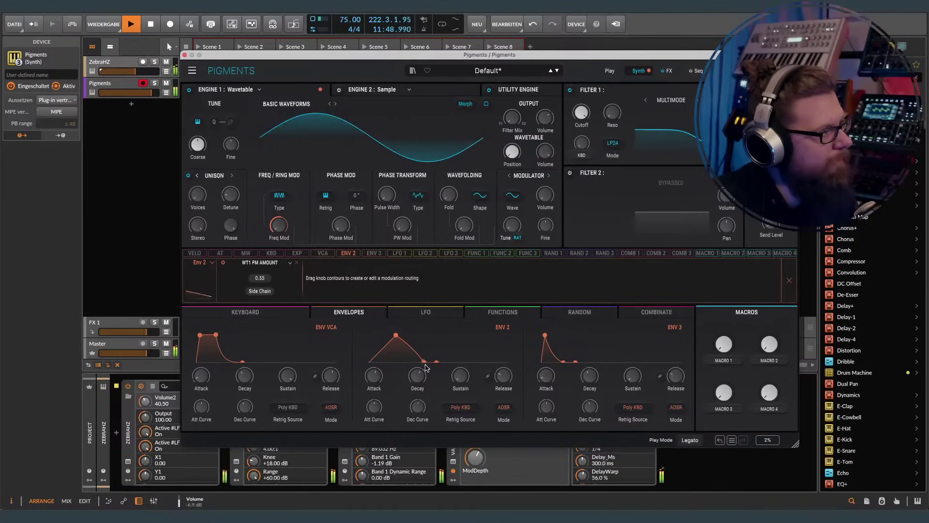
Step: Close the Pigments window and show the Pigments Scene 1 clip in the note editor
click(185, 56)
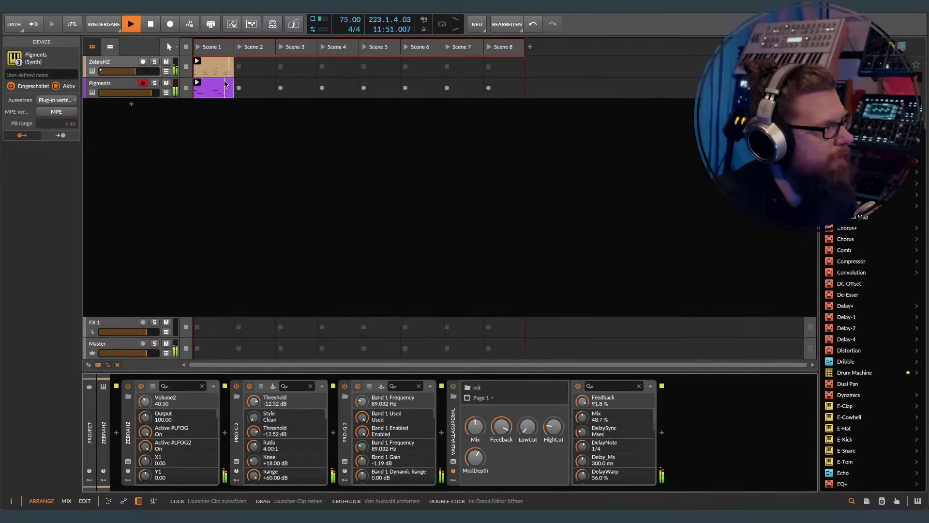
key(e)
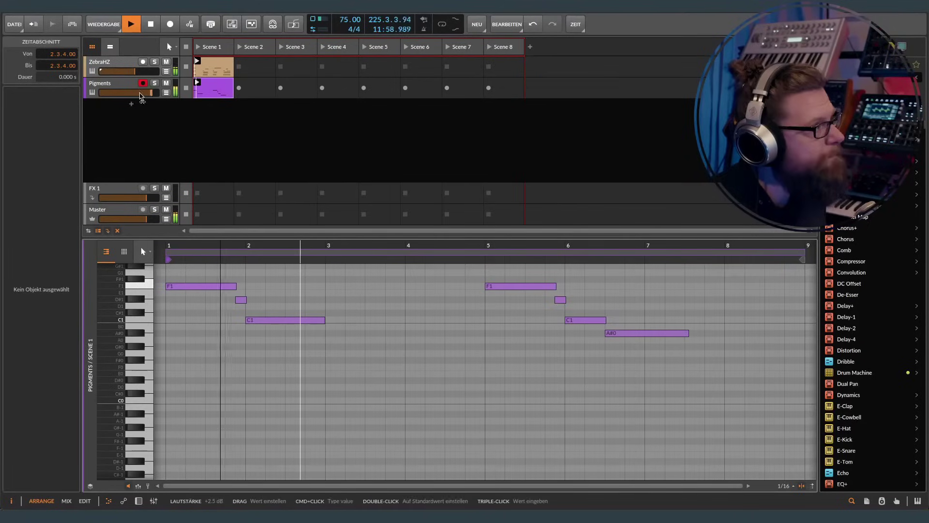
Step: Add ValhallaVintageVerb after the Pigments synth in the Pigments track's device chain
click(128, 84)
double_click(128, 85)
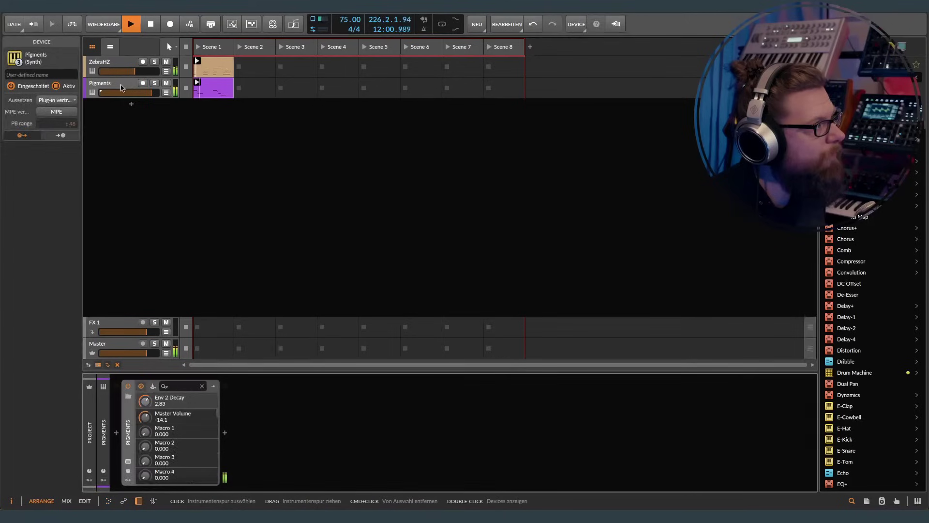
double_click(230, 436)
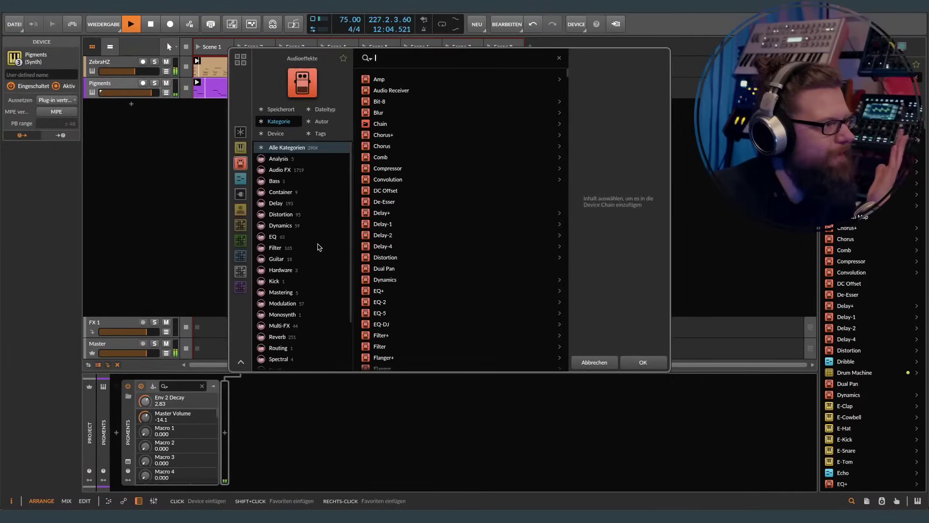
click(241, 242)
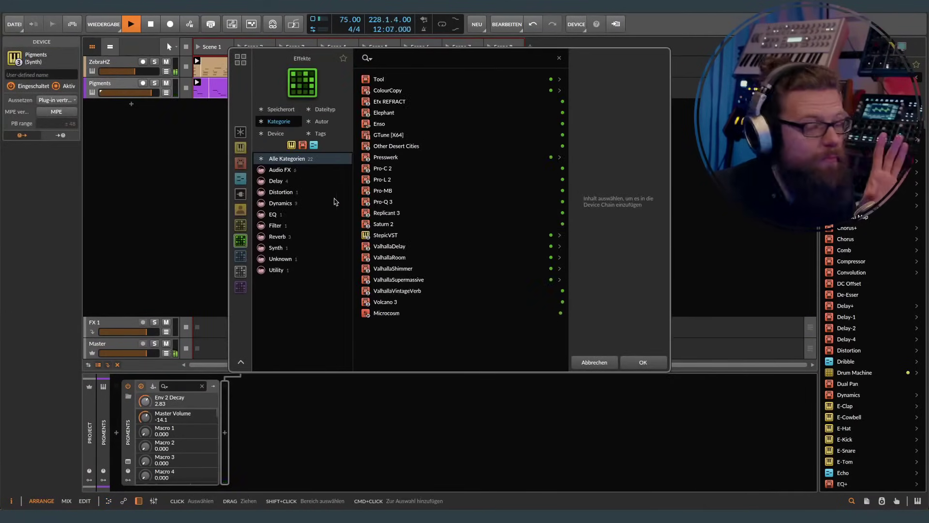
double_click(411, 292)
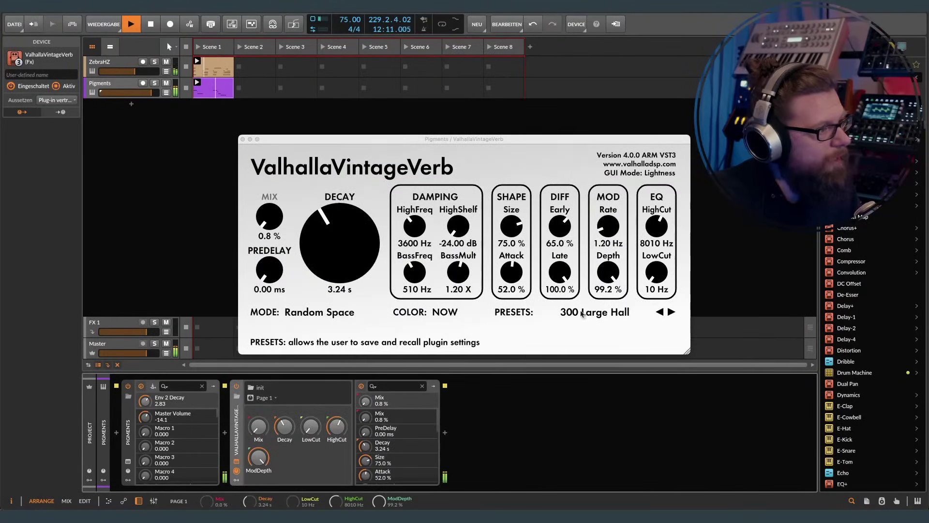
Step: Load the user preset "p| Standard" in ValhallaVintageVerb
click(595, 312)
mouse_move(574, 57)
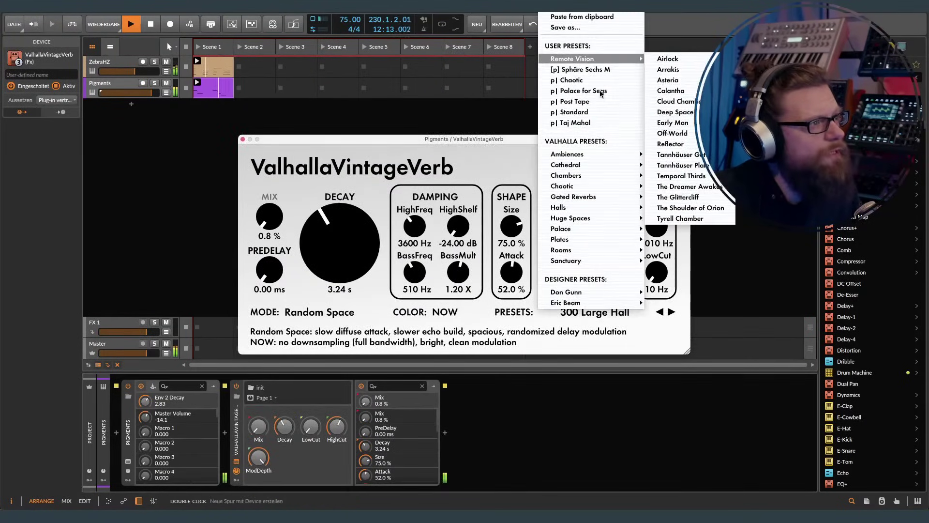
click(576, 112)
drag(576, 139, 555, 126)
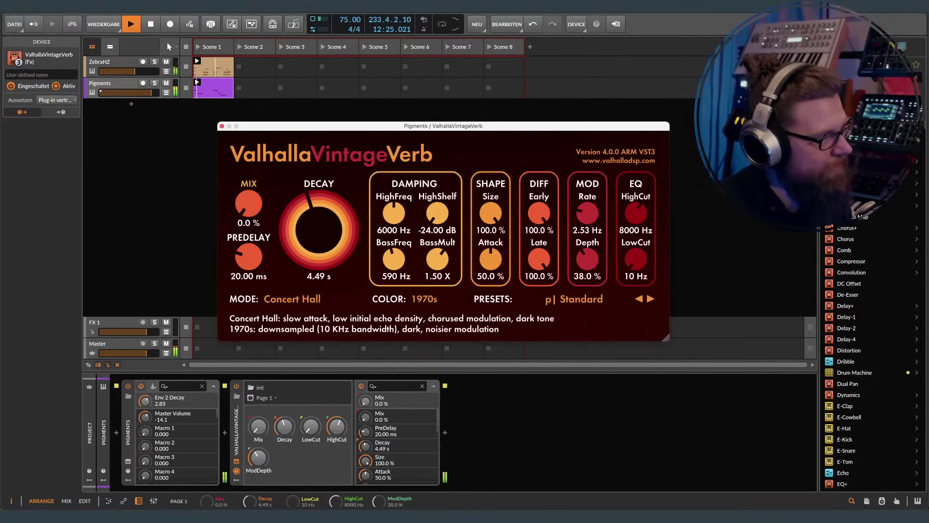
Step: Set the ValhallaVintageVerb mix to 26.0 % and close the reverb window
scroll(253, 195, up, 1)
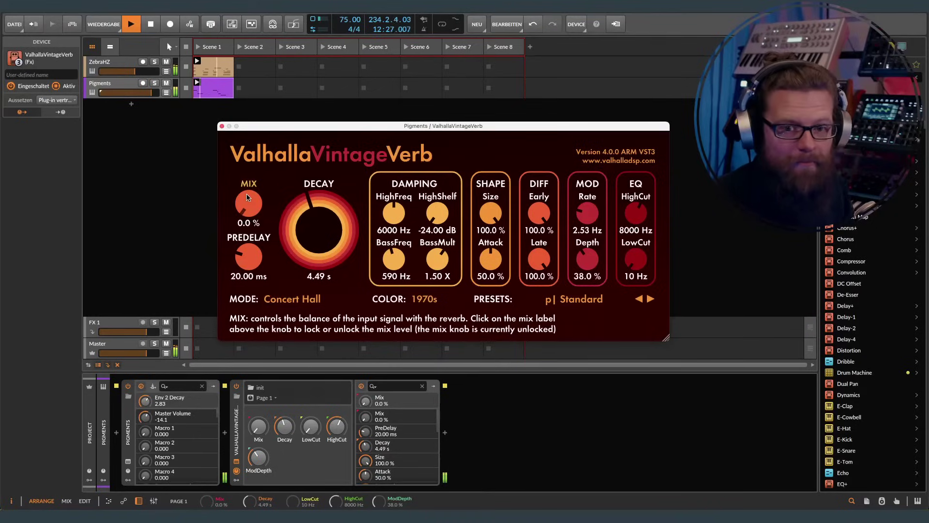
scroll(246, 193, up, 1)
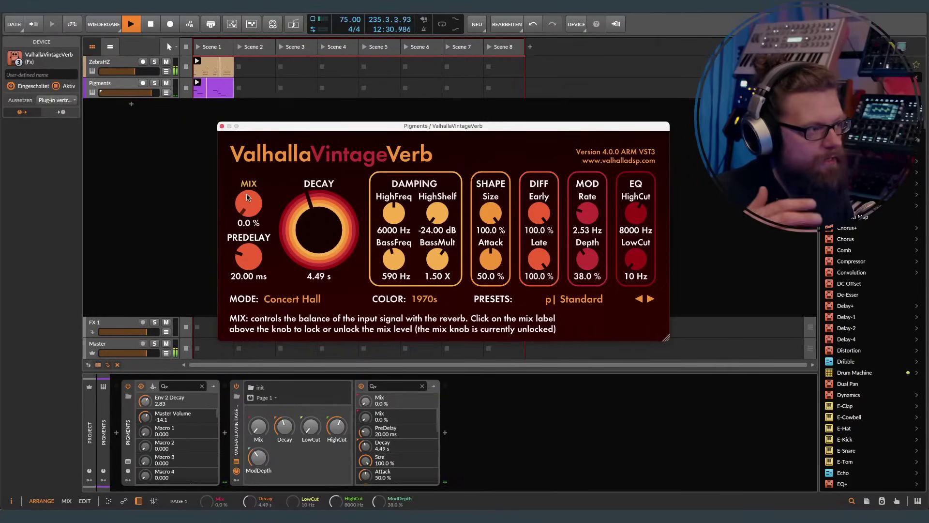
scroll(246, 194, down, 1)
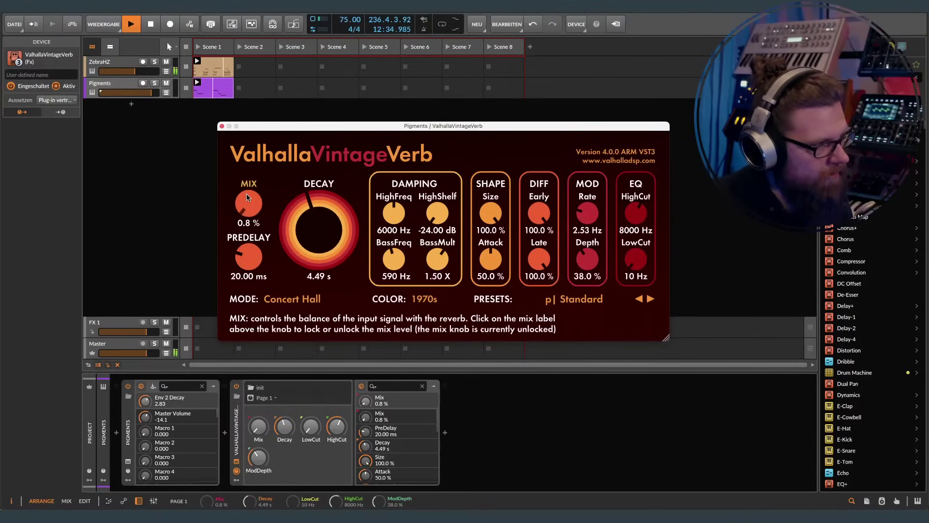
scroll(246, 193, up, 5)
scroll(246, 193, up, 5)
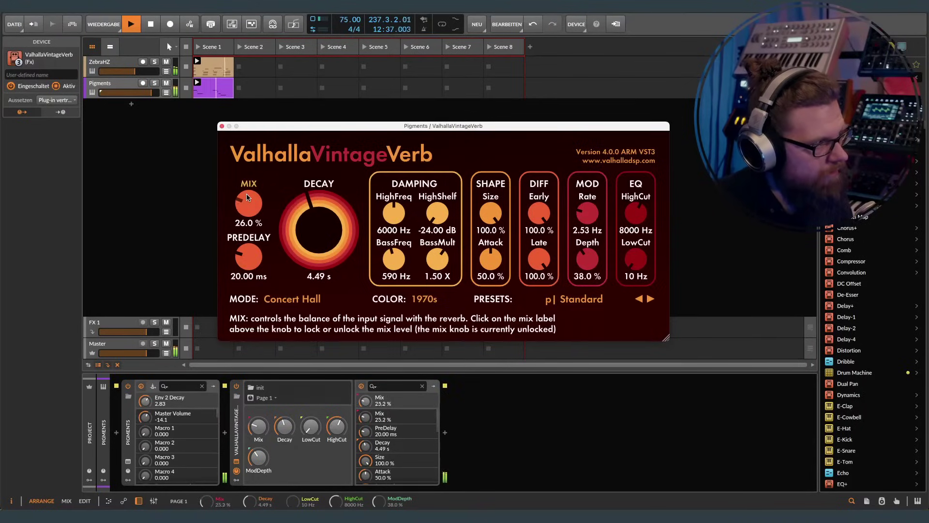
scroll(246, 194, down, 2)
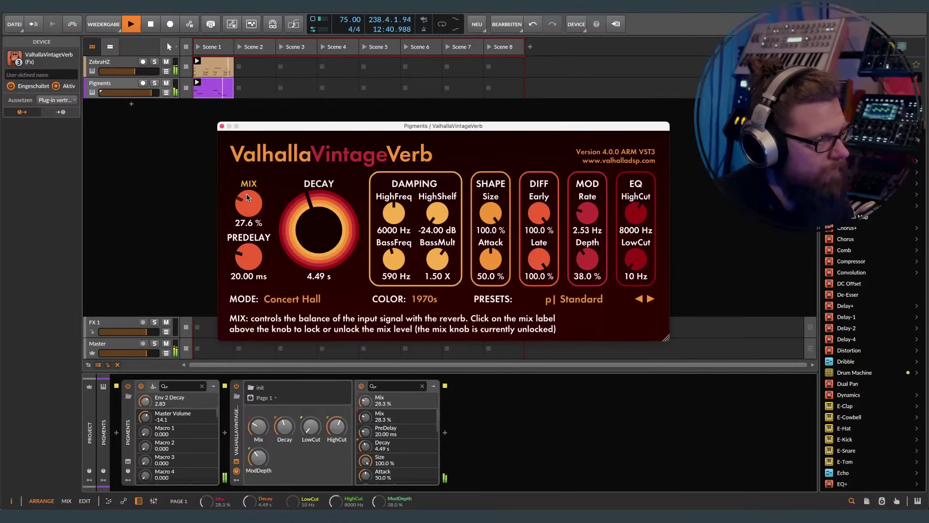
scroll(246, 194, down, 2)
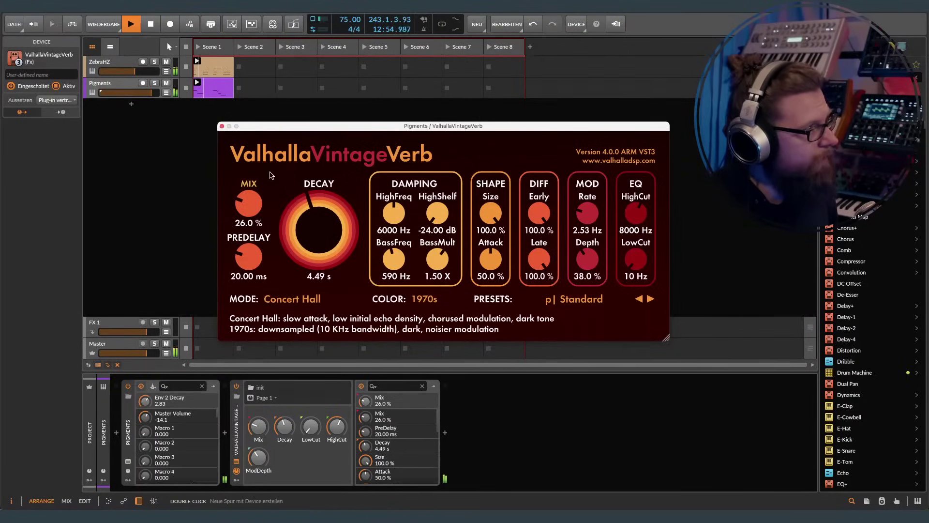
click(222, 126)
Step: Show the mixer and fine-tune the ZebraHZ track's volume to -7.6 dB against the Pigments bass
key(m)
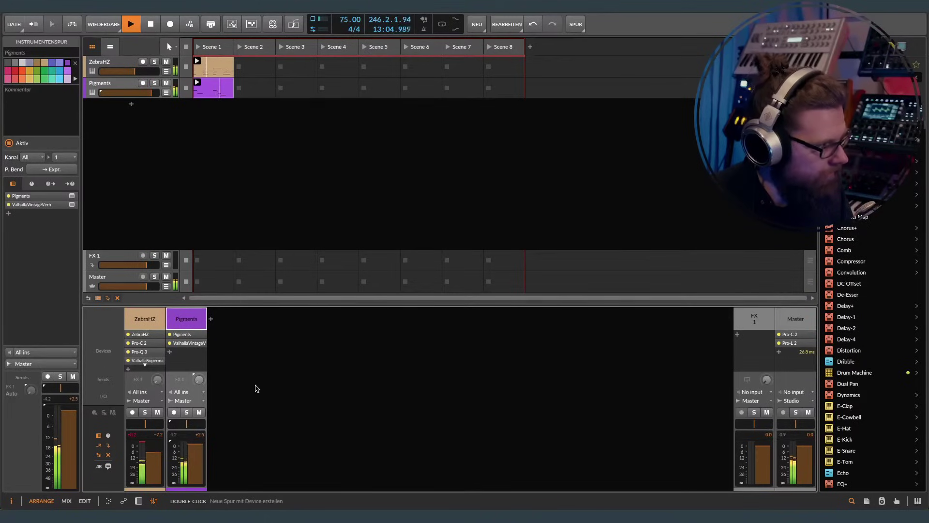
key(Up)
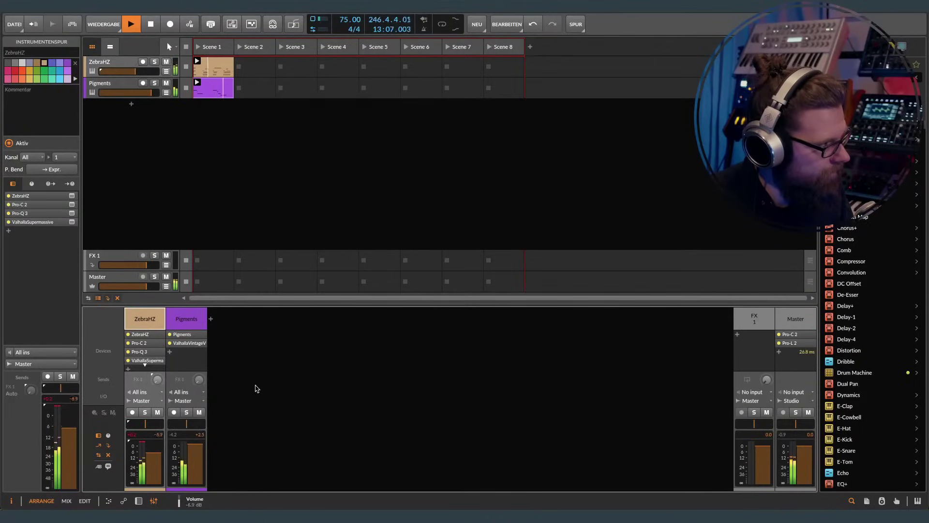
key(Down)
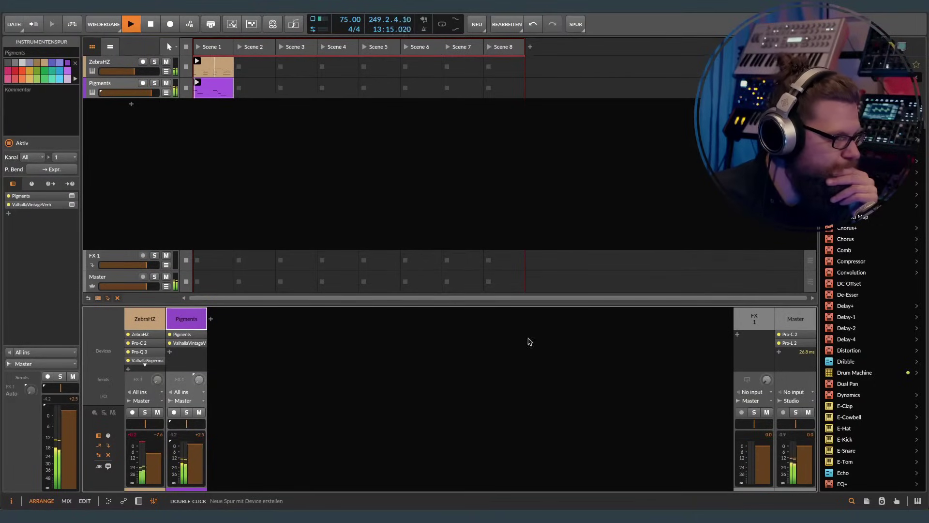
Step: Check the master's Pro-C 2 and Pro-L 2, set the compressor threshold to -0.96 dB, and close both plug-in windows
click(801, 318)
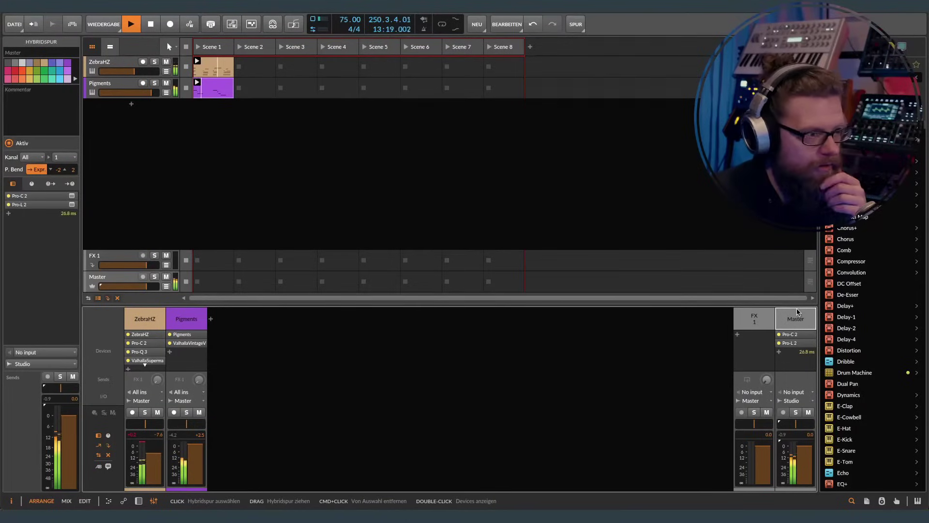
click(811, 336)
click(810, 343)
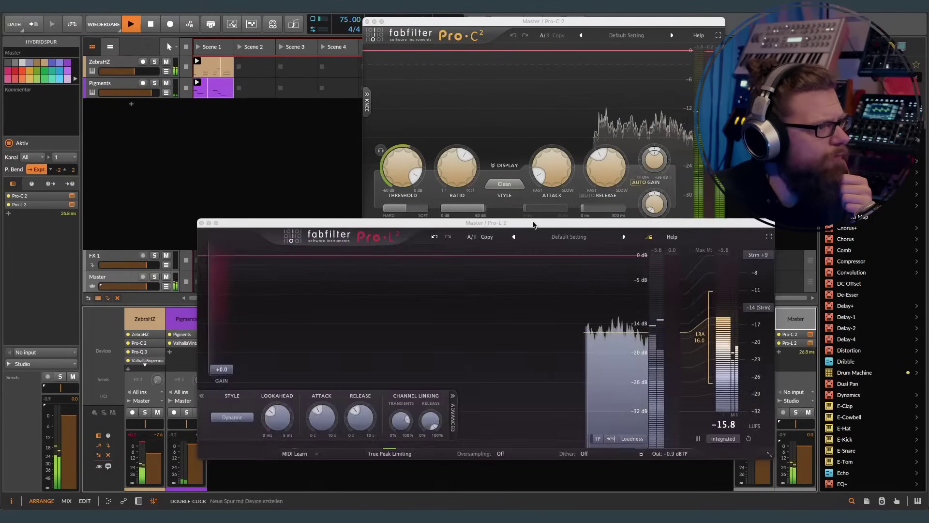
drag(533, 225, 538, 252)
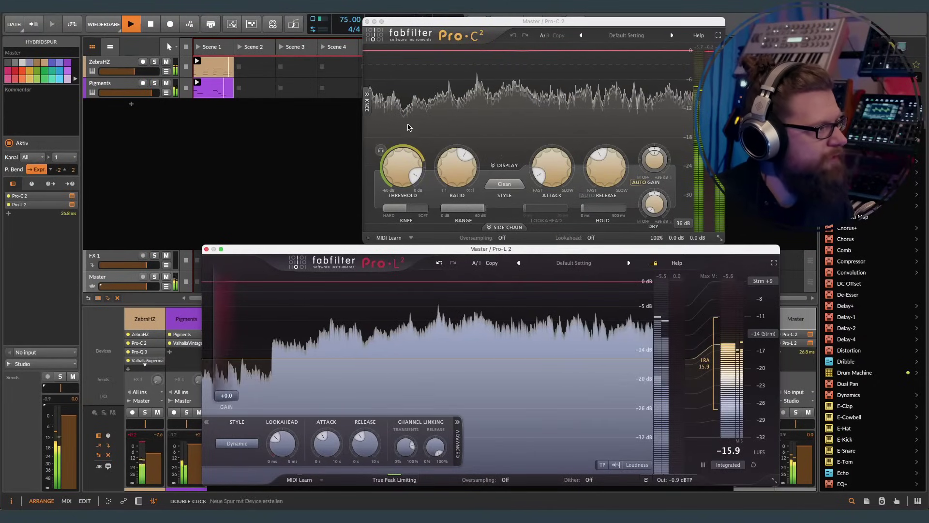
drag(405, 165, 393, 210)
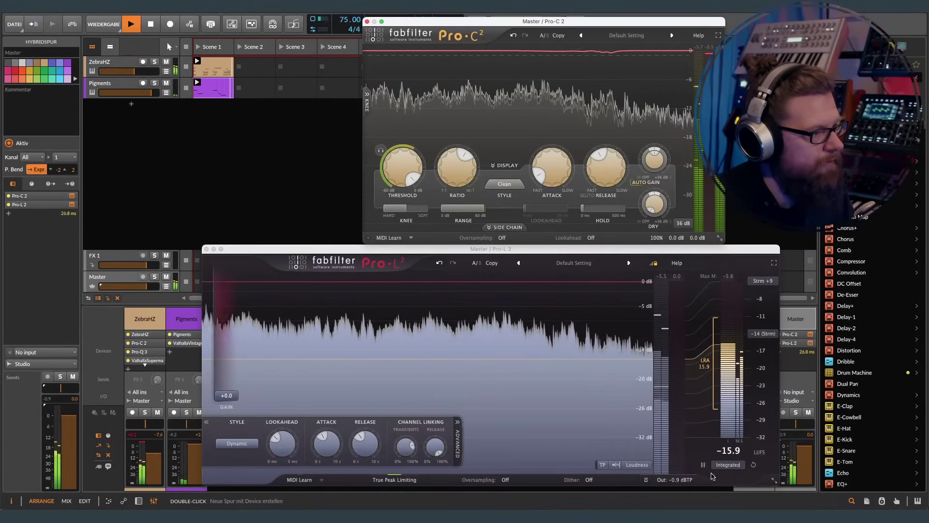
click(206, 250)
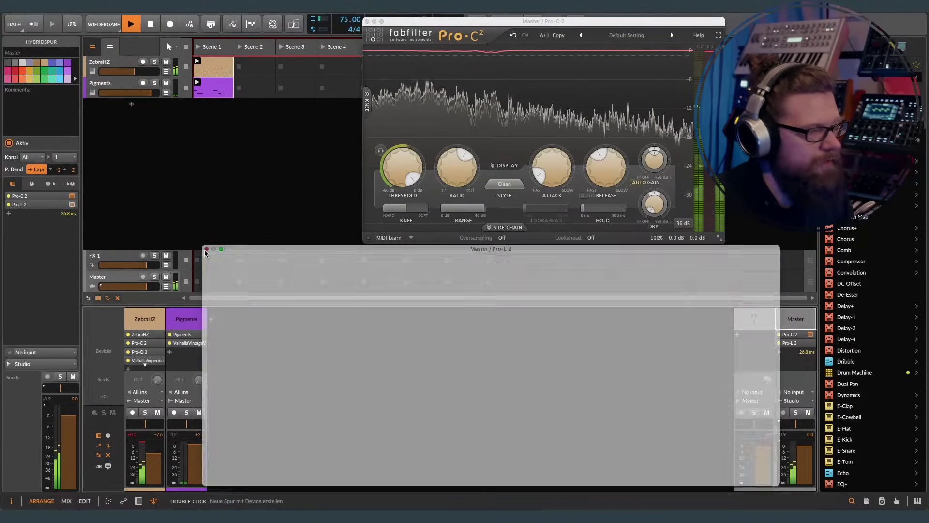
click(367, 22)
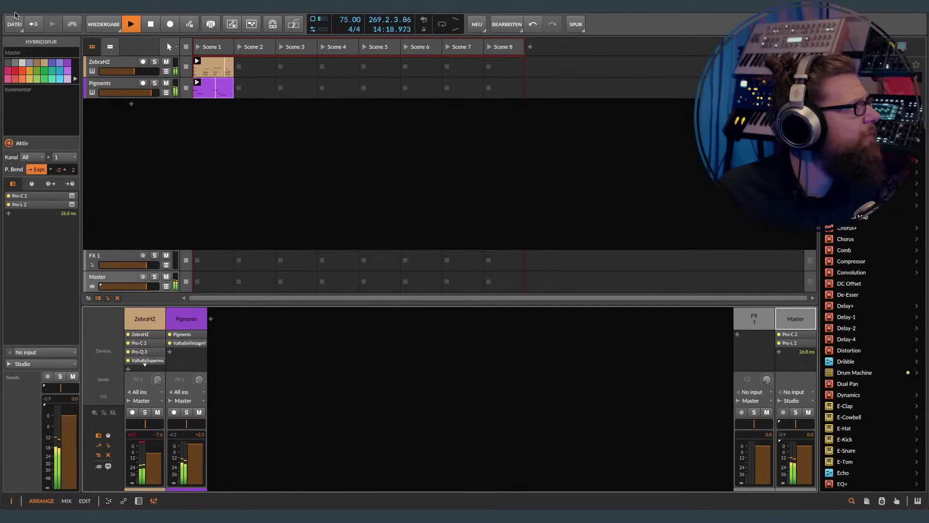
Step: Look up the installed program version in the dashboard's help section and close the dashboard
click(13, 27)
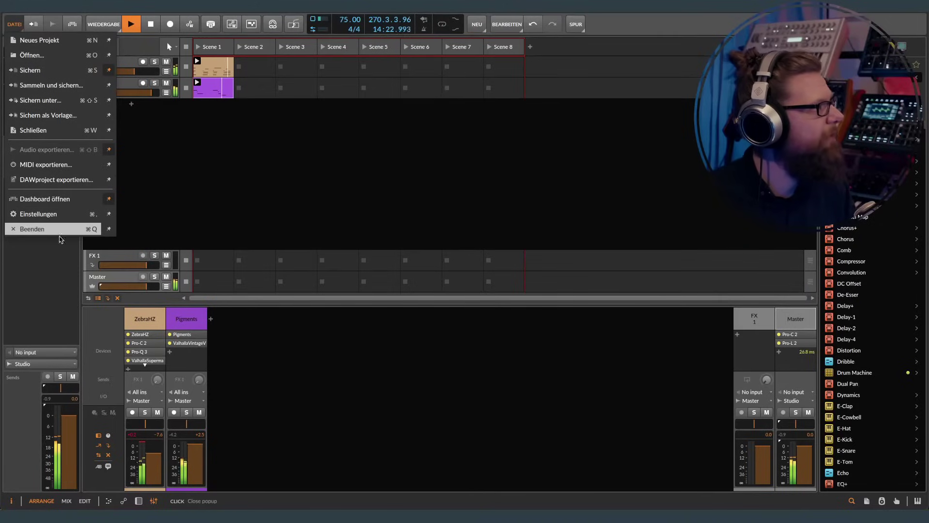
click(291, 173)
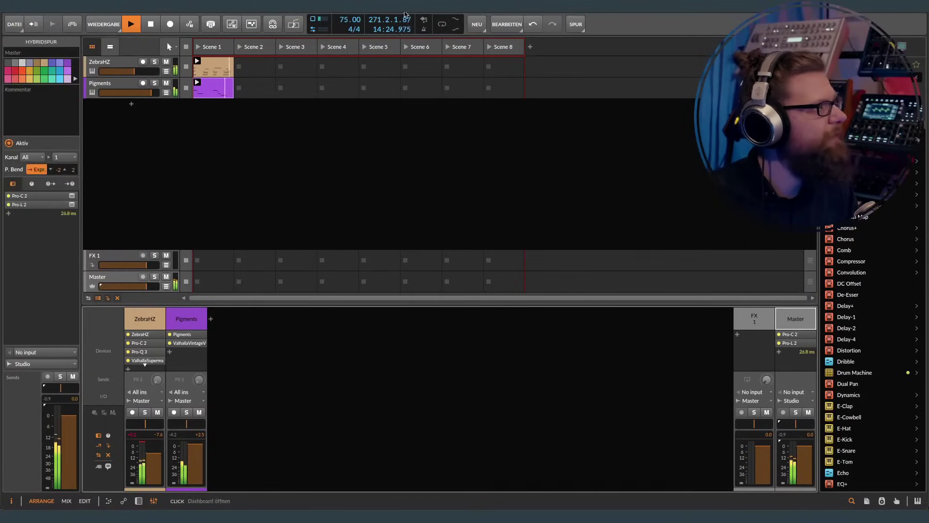
click(468, 12)
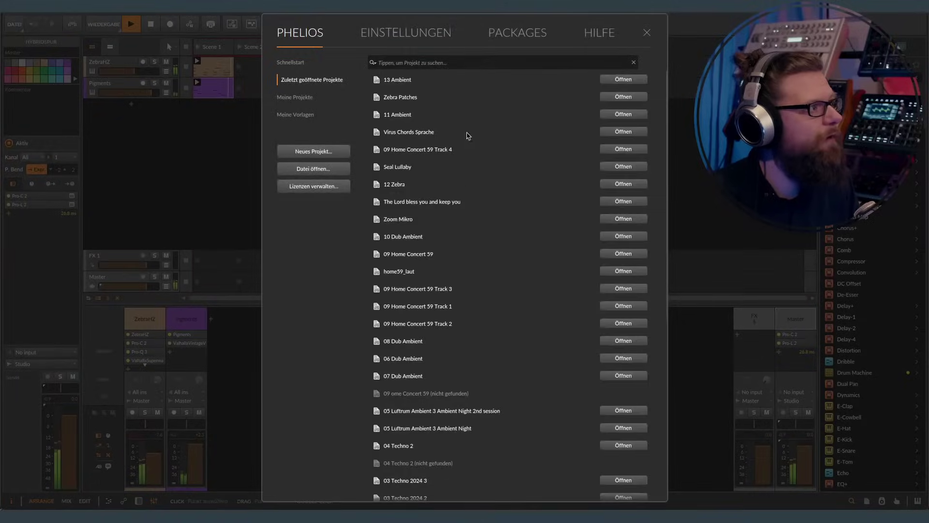
click(599, 34)
click(283, 132)
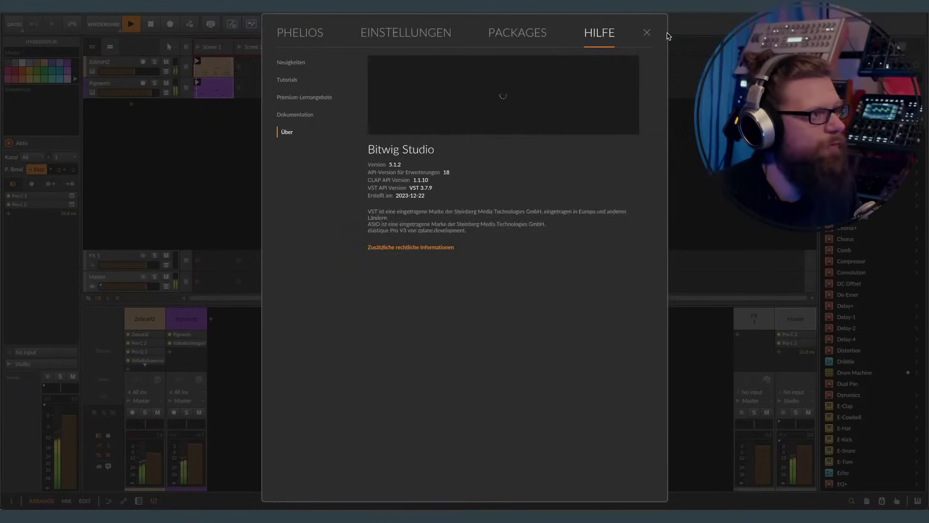
click(647, 33)
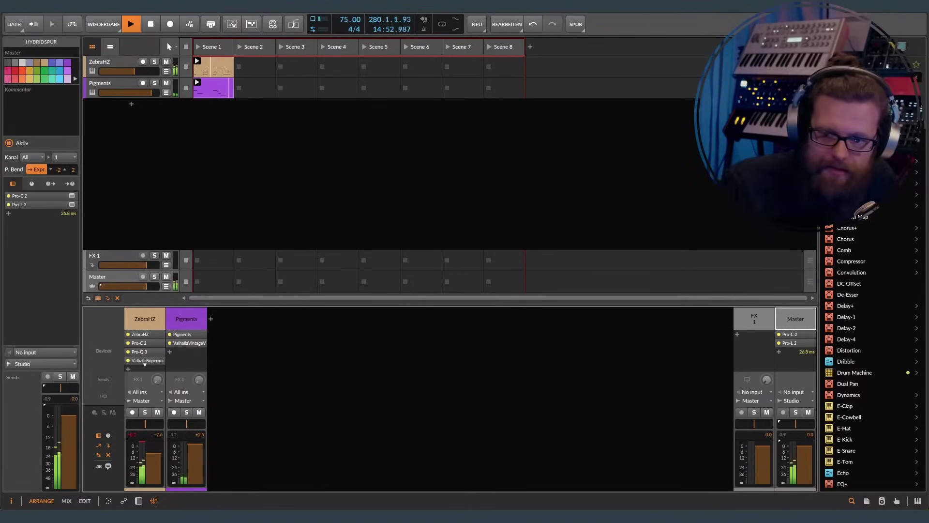
Step: Solo the Pigments track and review the frequency modulation and envelope settings in the Pigments window
click(144, 86)
click(155, 83)
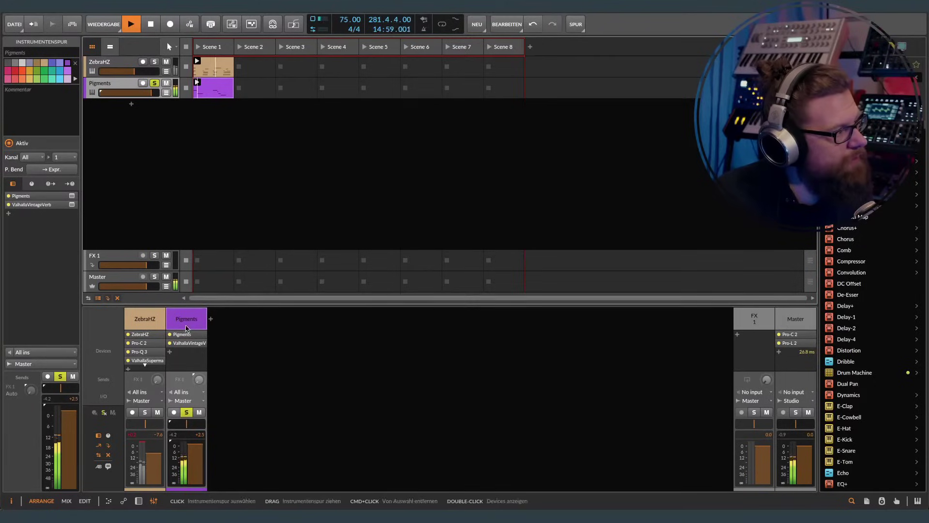
click(189, 343)
click(128, 462)
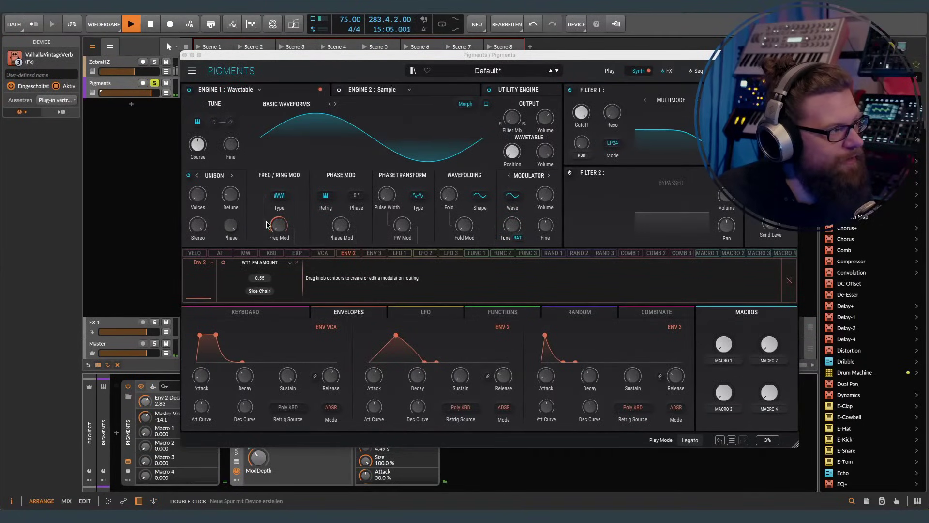
click(185, 55)
Step: Solo the ZebraHZ track and review the OSC1 and Diva VCF settings of the ZebraHZ patch
click(155, 62)
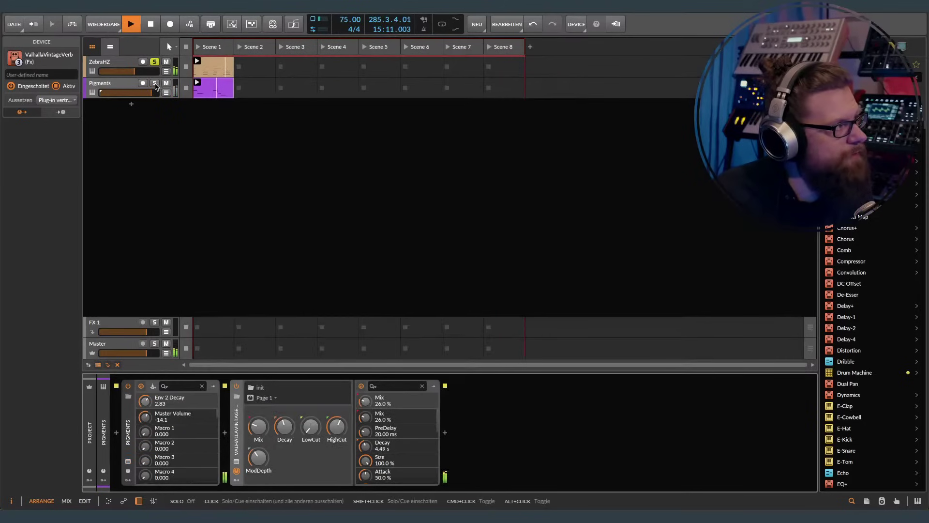
click(116, 63)
click(128, 463)
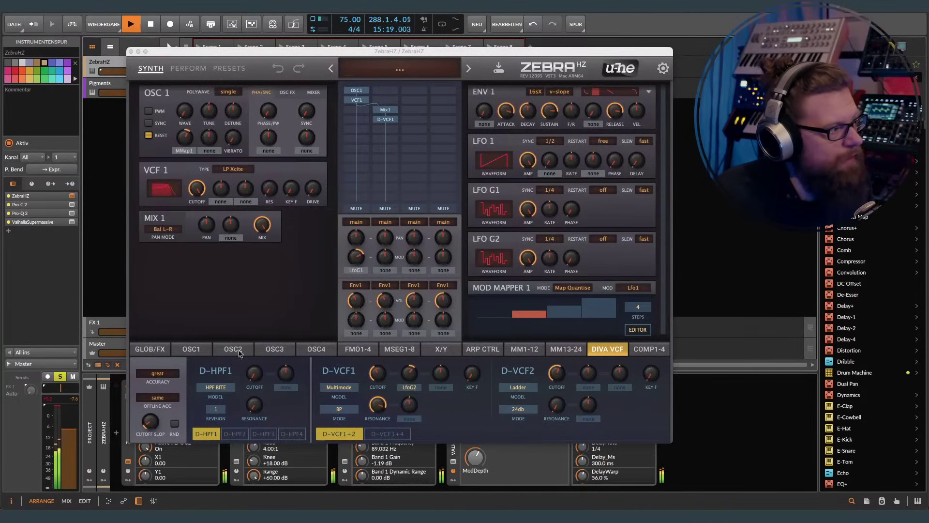
click(191, 349)
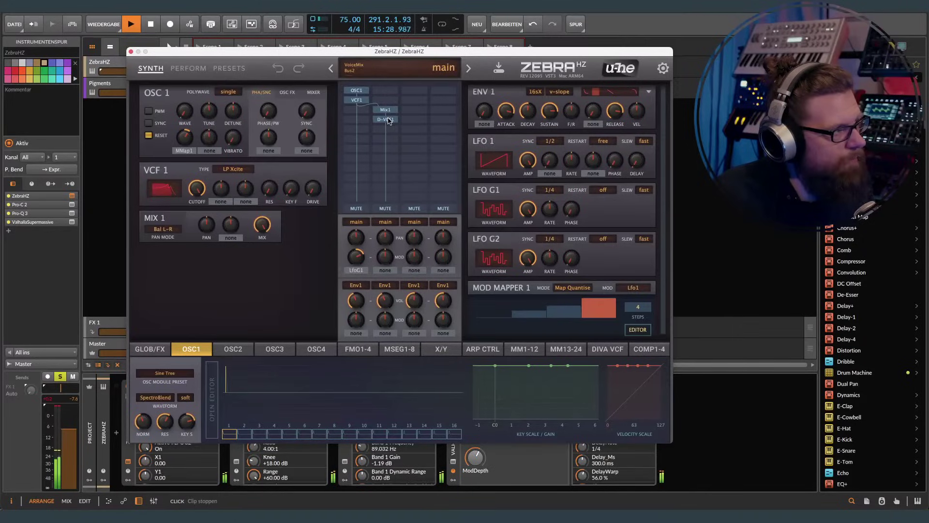
click(607, 348)
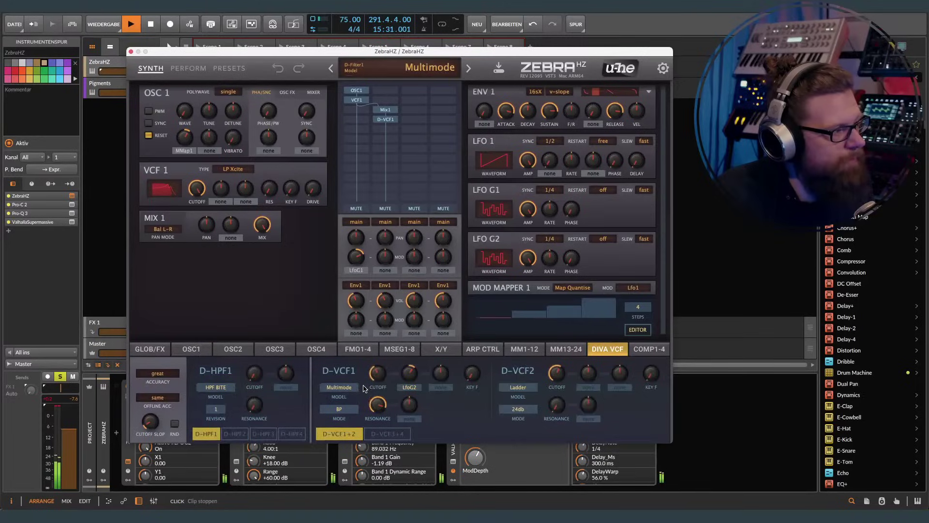
click(131, 51)
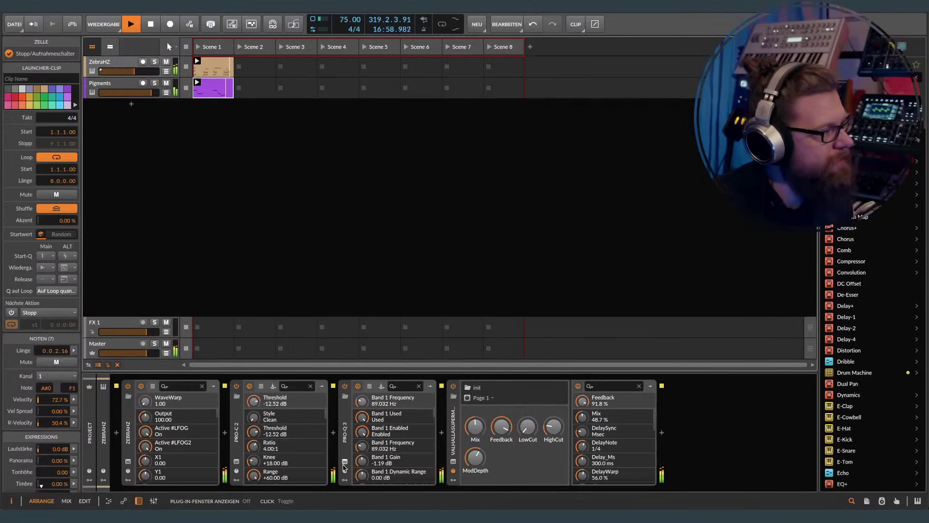
Step: Insert Pro-Q 3 before Pro-C 2 in the Master track's device chain
click(128, 355)
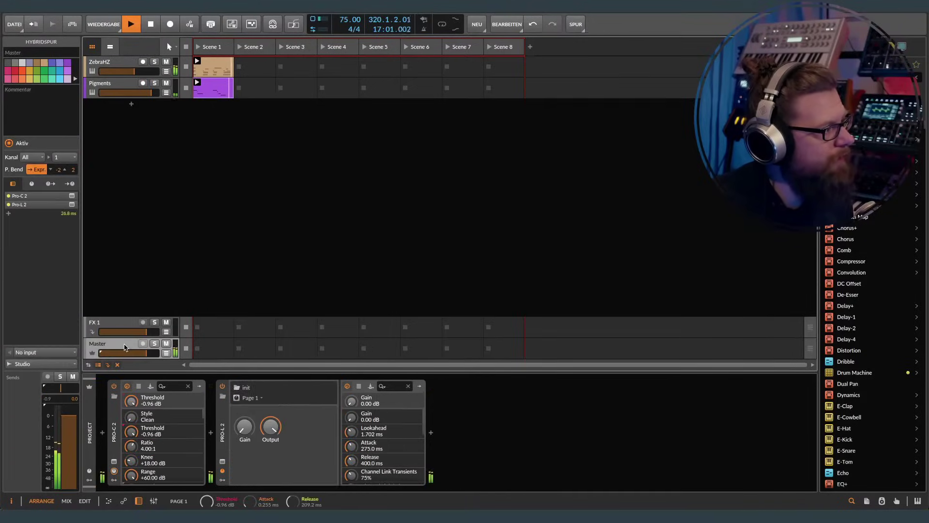
click(102, 432)
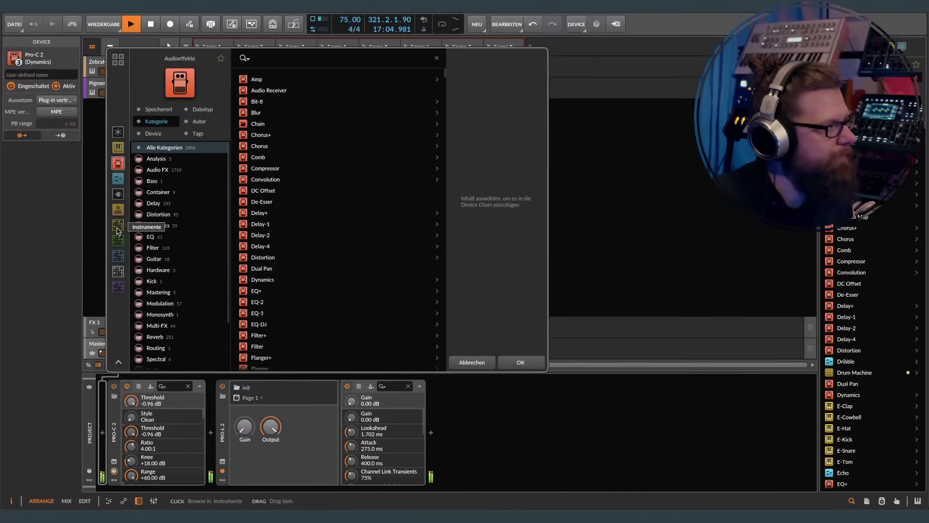
click(117, 244)
double_click(261, 201)
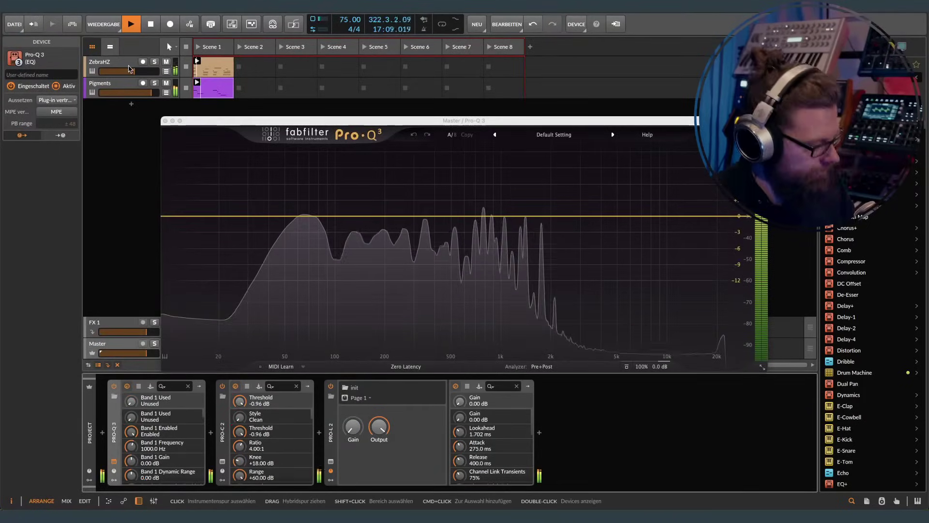
Step: Pull the ZebraHZ and Pigments volumes fully down and bring ZebraHZ back up while watching the master spectrum
click(102, 71)
key(Down)
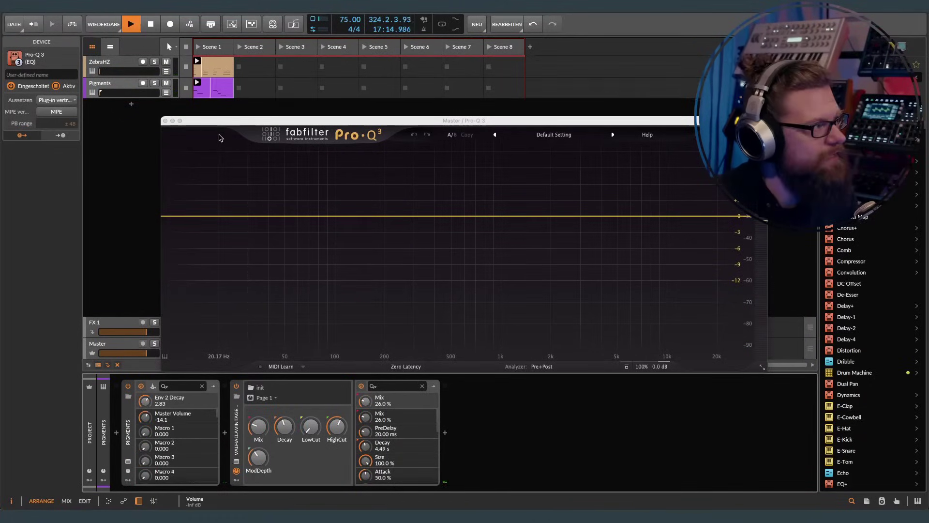
key(Up)
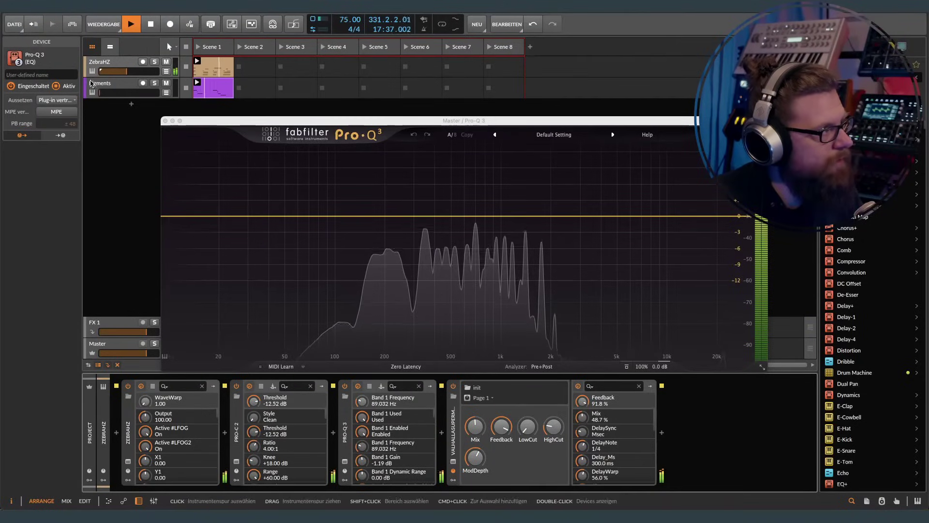
Step: Set the Pigments track volume to -1.0 dB with ZebraHZ temporarily muted, and set the ZebraHZ volume to -14.9 dB
click(148, 87)
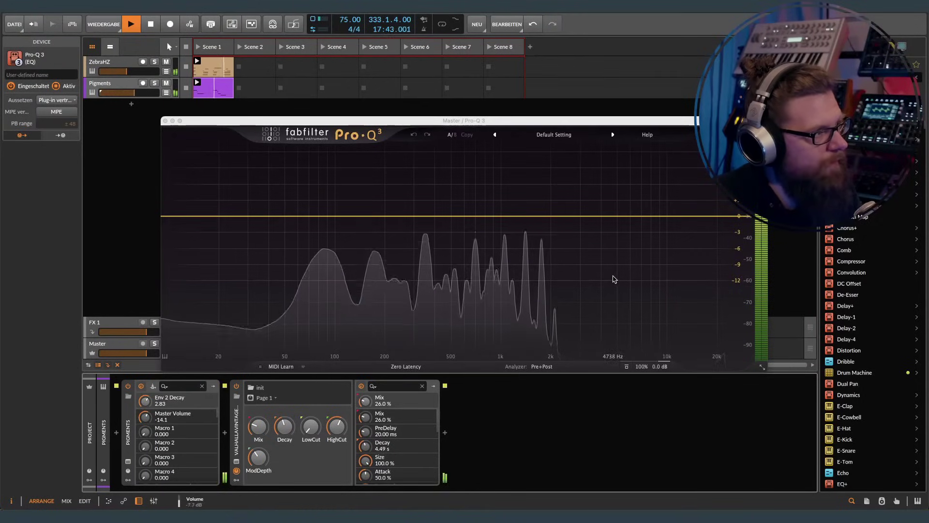
click(166, 61)
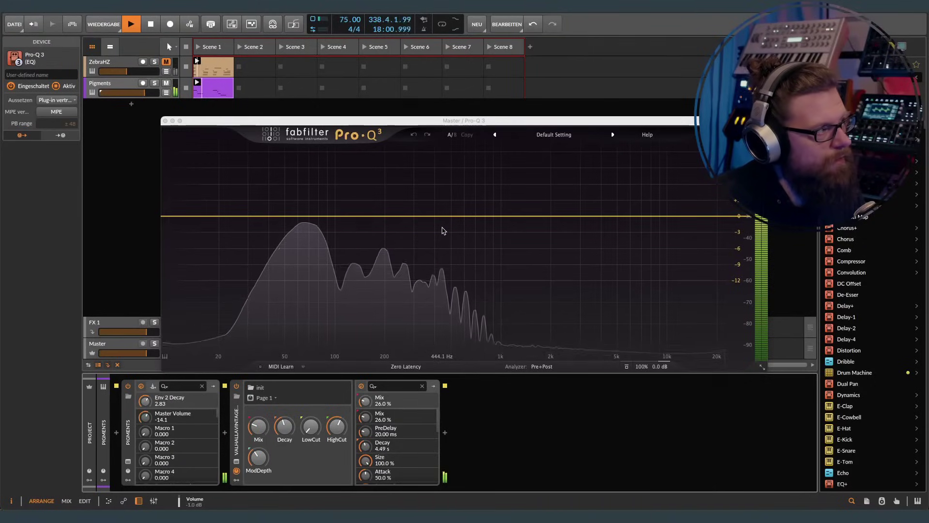
key(Up)
click(166, 61)
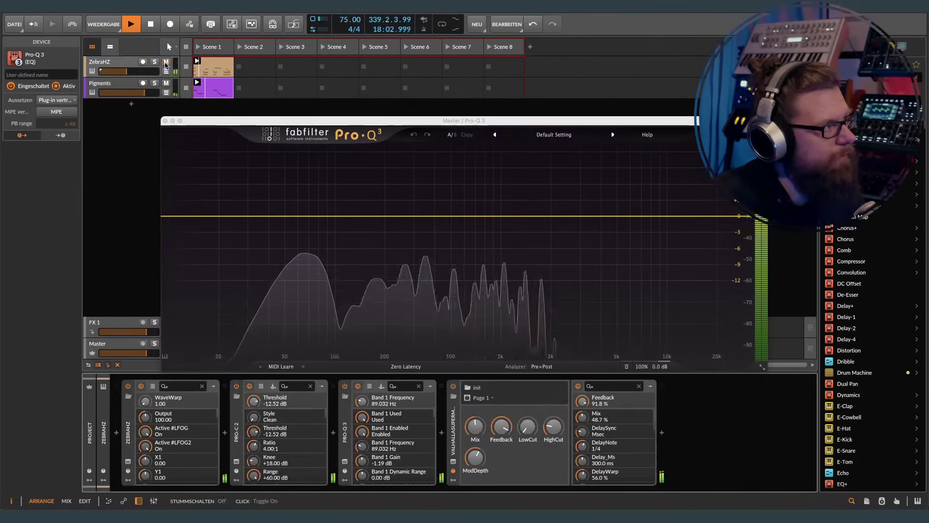
click(157, 73)
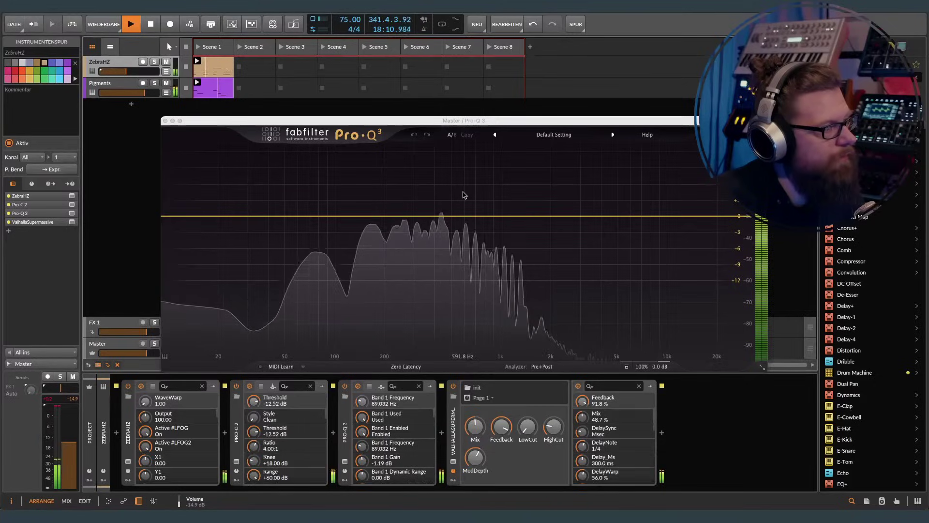
Step: Close the master's Pro-Q 3 window and stop playback
click(165, 120)
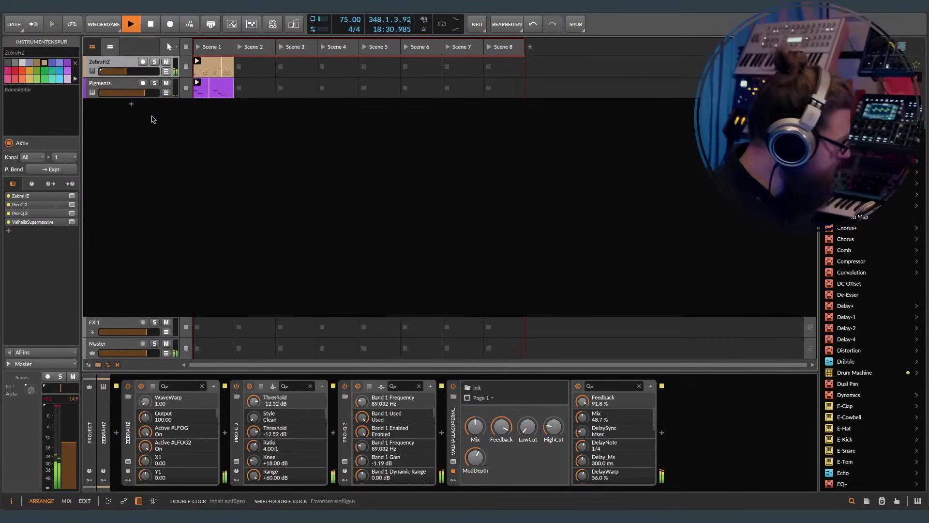
key(space)
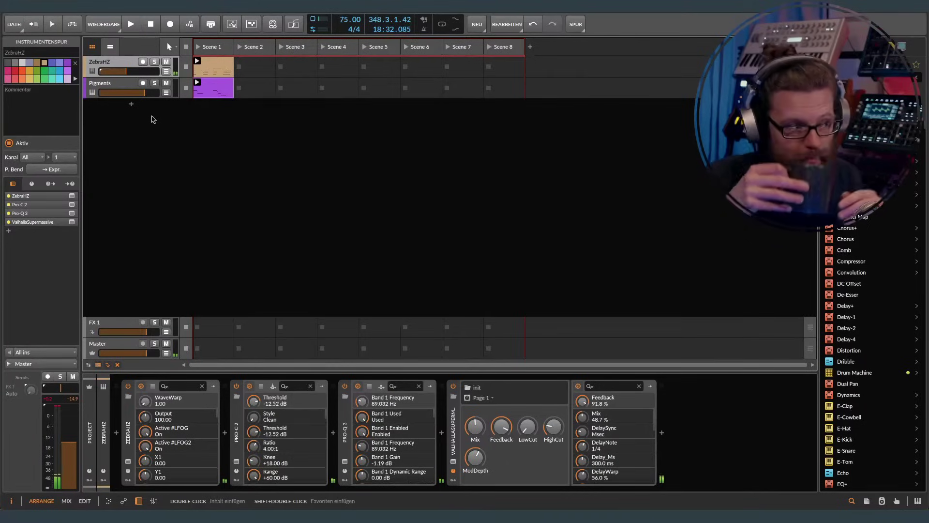
Step: Add a new instrument track with the Pigments synth on it and arm the track for recording
right_click(110, 120)
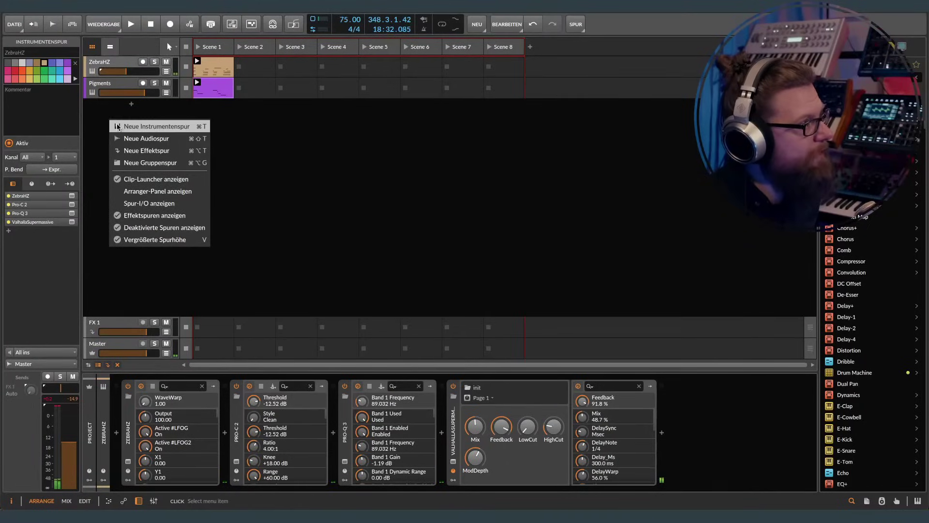
click(117, 127)
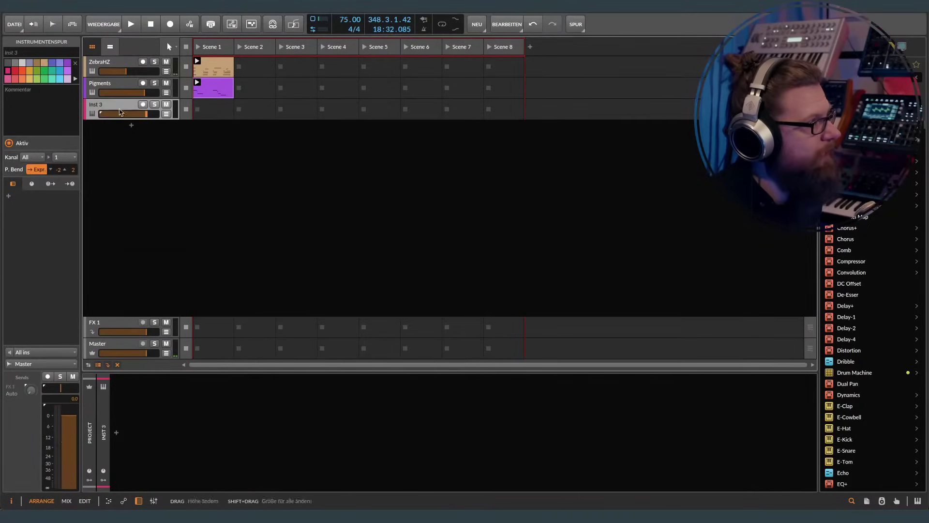
click(119, 435)
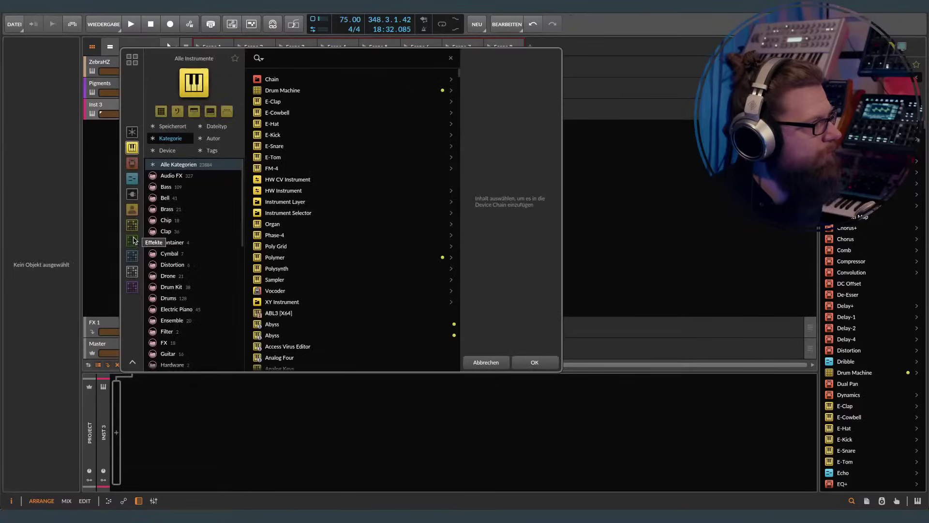
click(132, 225)
scroll(312, 317, down, 1)
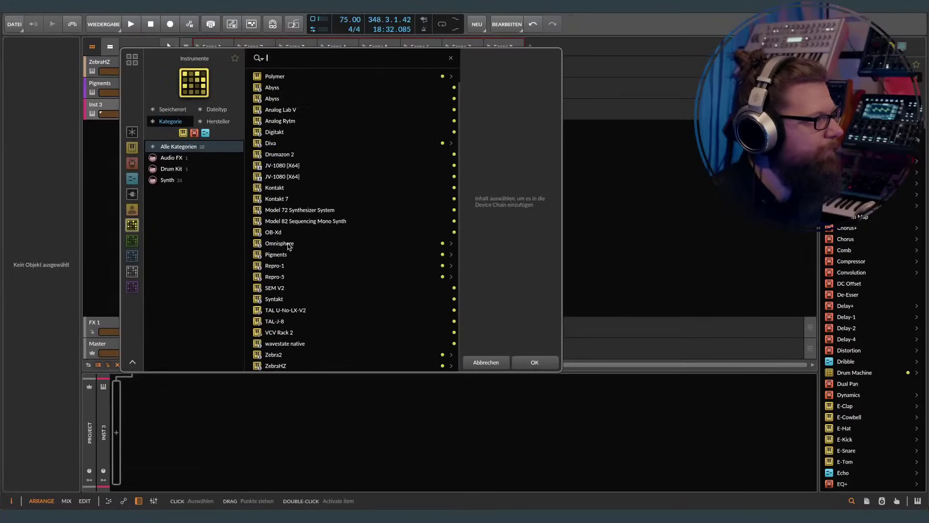
double_click(286, 254)
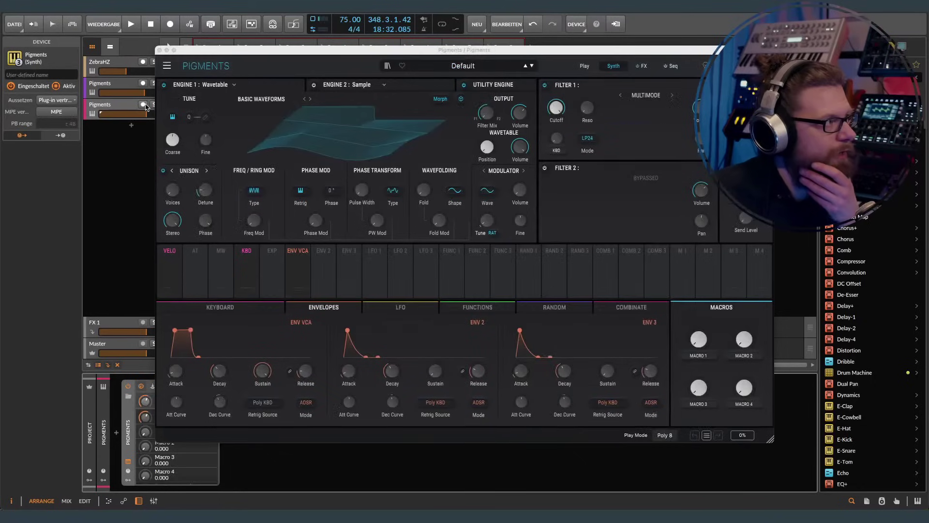
click(144, 105)
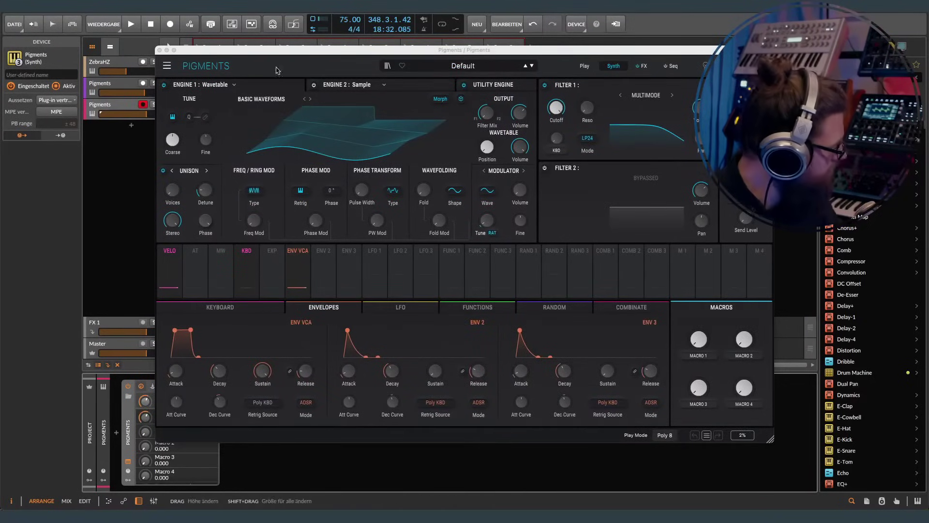
Step: Search the Pigments presets for "default" and load the Default template preset
click(465, 67)
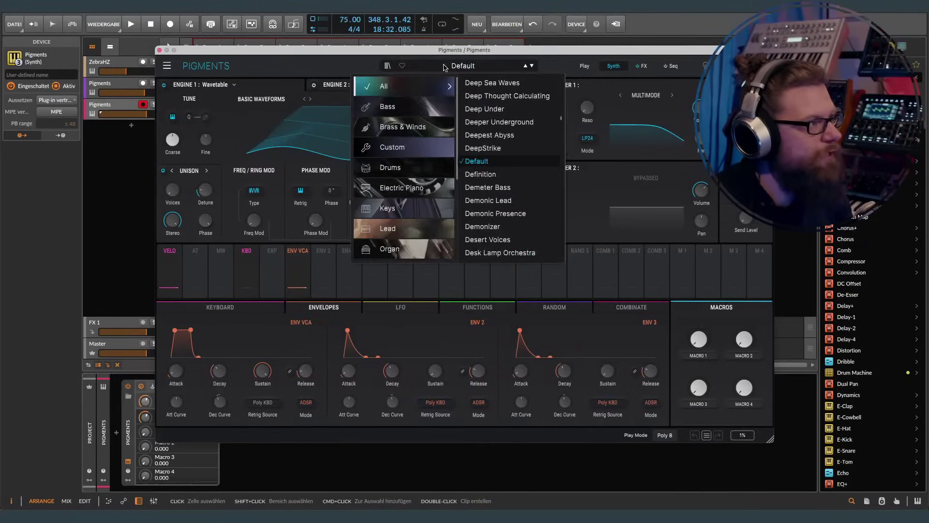
click(444, 68)
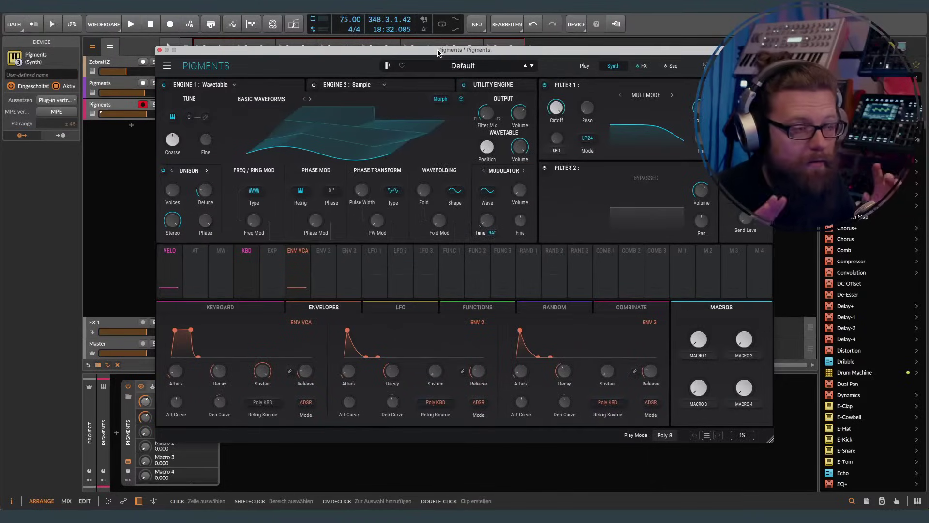
click(387, 65)
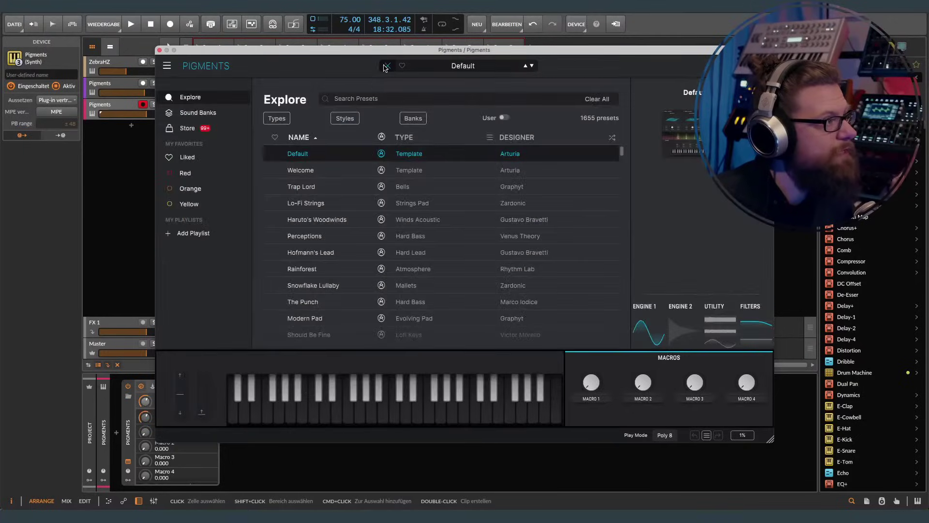
click(392, 99)
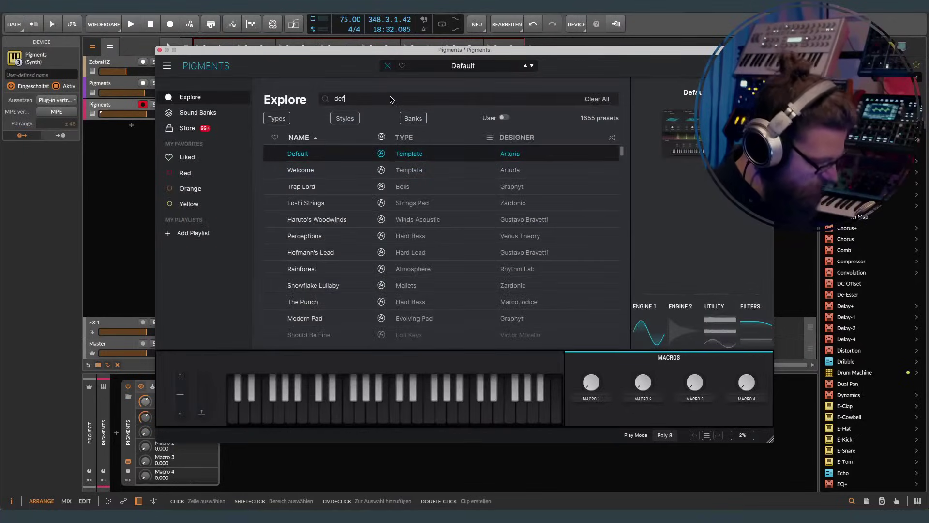
text(defual)
key(BackSpace)
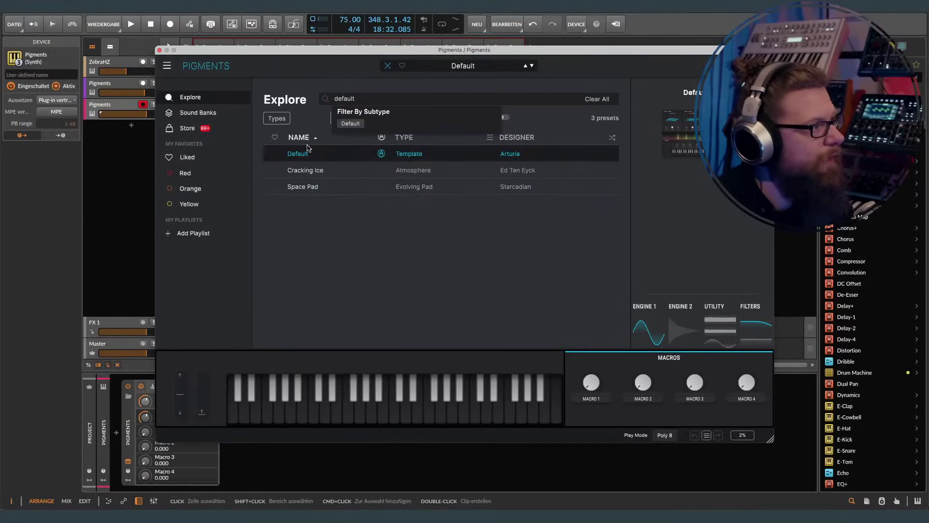
double_click(302, 155)
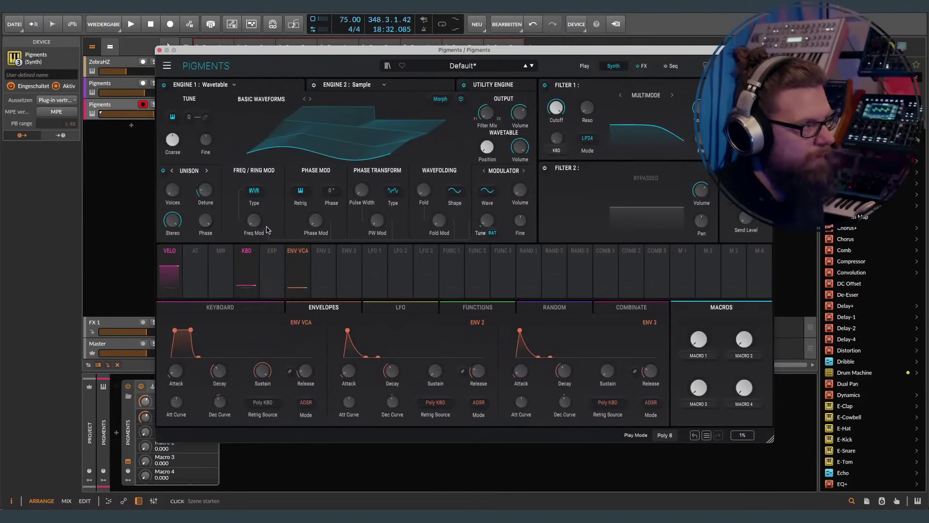
Step: Try out the Freq Mod and Fold amounts on the wavetable engine and reset the Fold amount
mouse_move(256, 226)
mouse_move(256, 223)
mouse_down()
mouse_move(256, 194)
mouse_move(256, 223)
mouse_up()
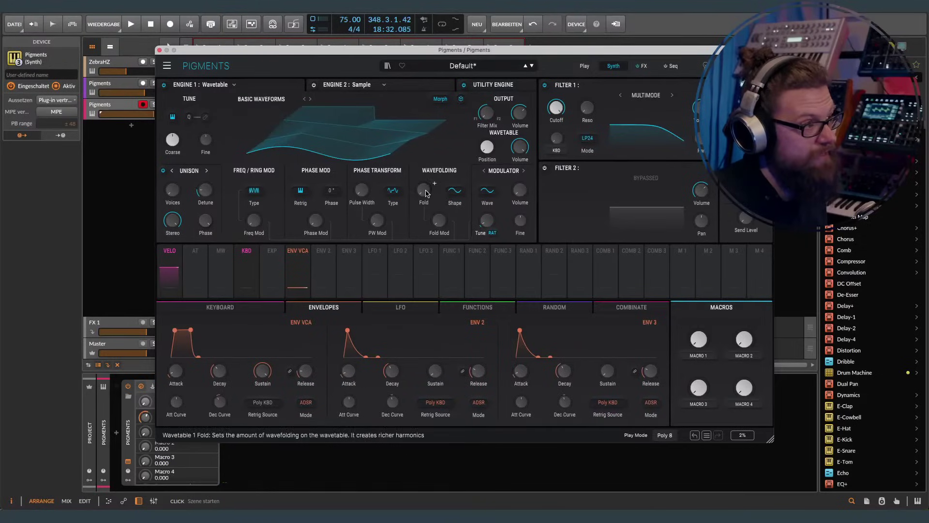
mouse_move(424, 190)
mouse_down()
mouse_move(423, 170)
mouse_move(425, 190)
mouse_up()
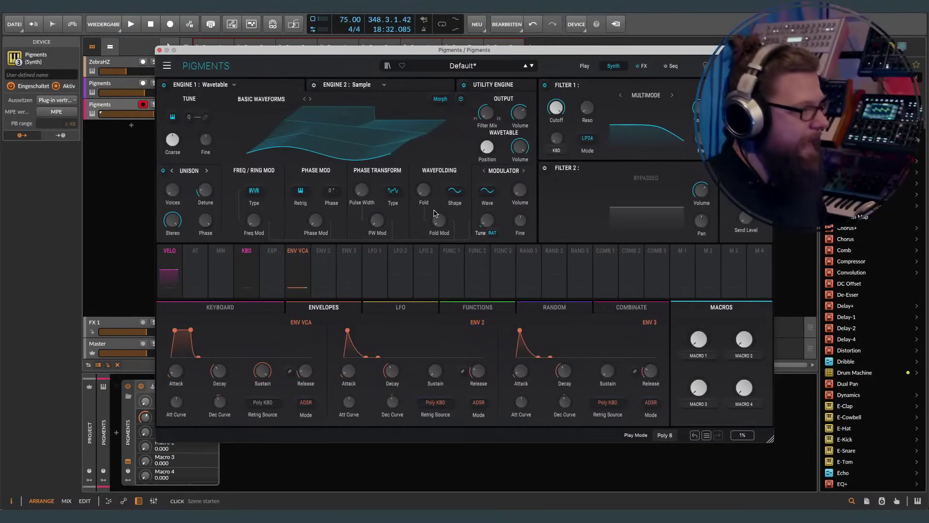
double_click(423, 191)
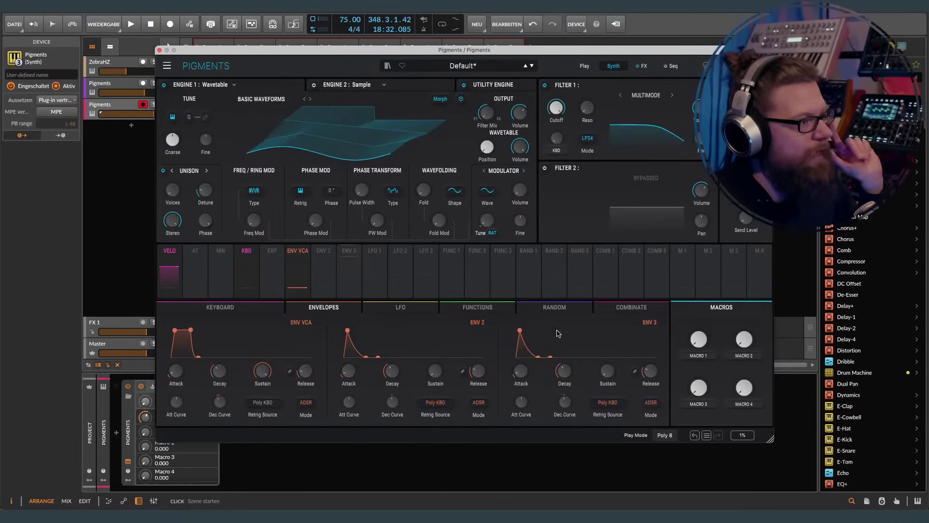
Step: Route the Random 2 sample-and-hold modulator to the wavetable's Freq Mod at about 0.33 and fine-tune the modulation amount
click(557, 308)
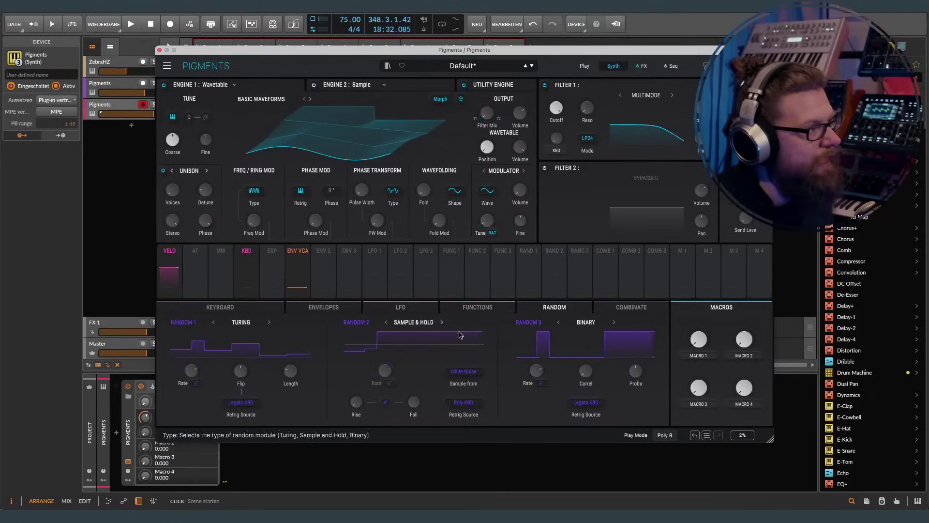
click(555, 252)
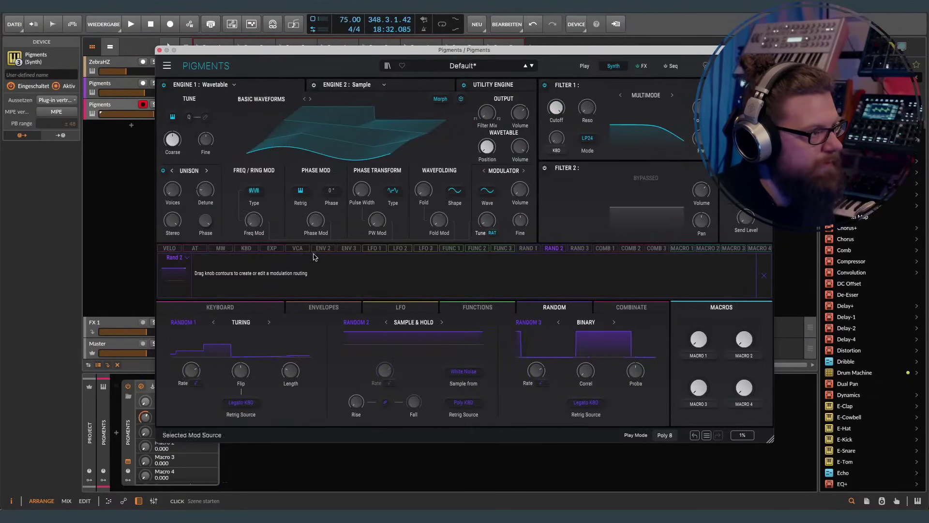
drag(254, 216, 254, 213)
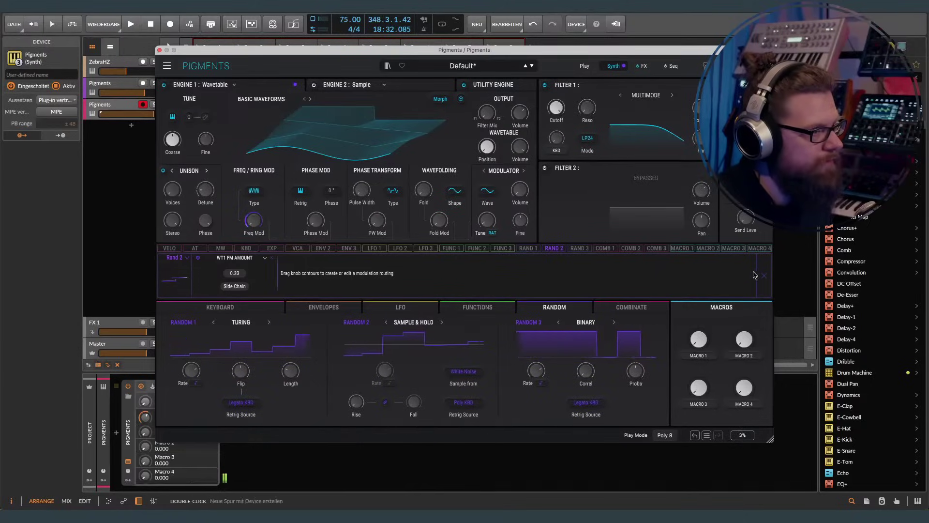
mouse_move(257, 225)
drag(254, 233, 254, 225)
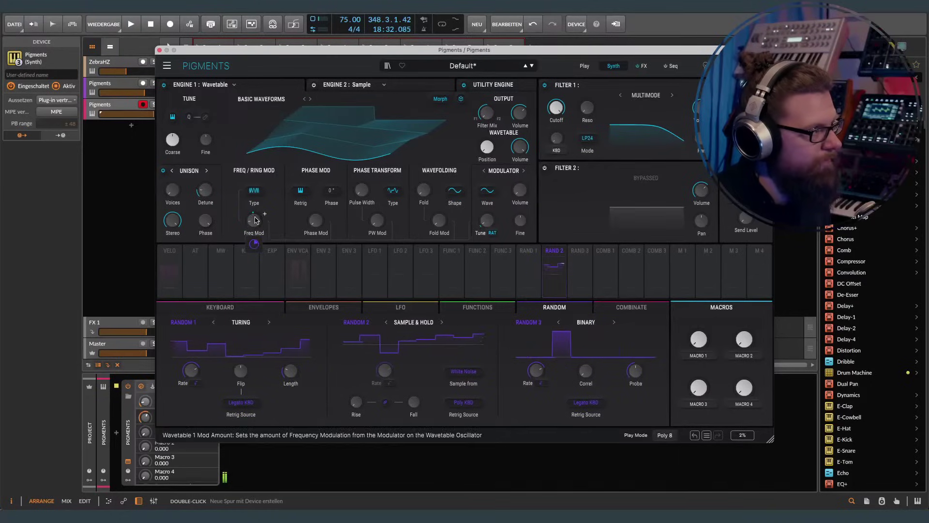
drag(254, 243, 254, 245)
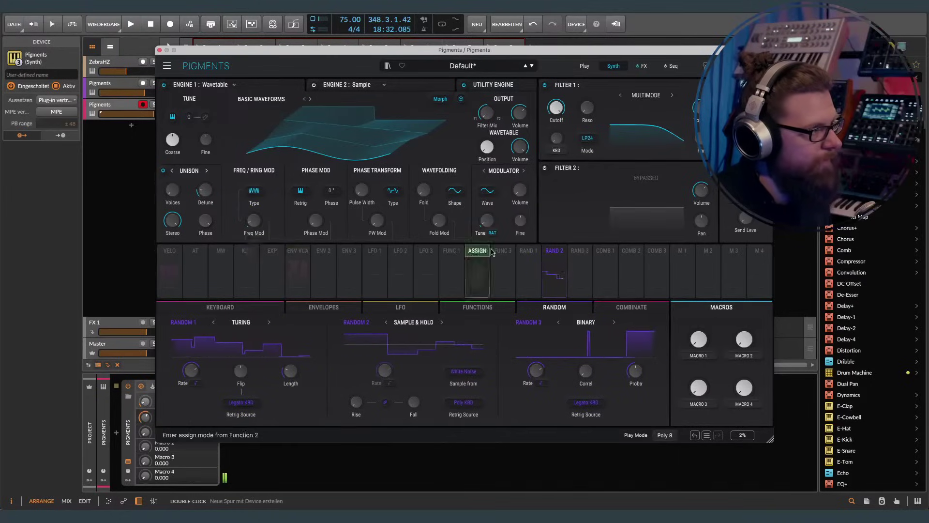
Step: Change Random 3 to Sample & Hold with Poly KBD as its retrigger source
click(578, 327)
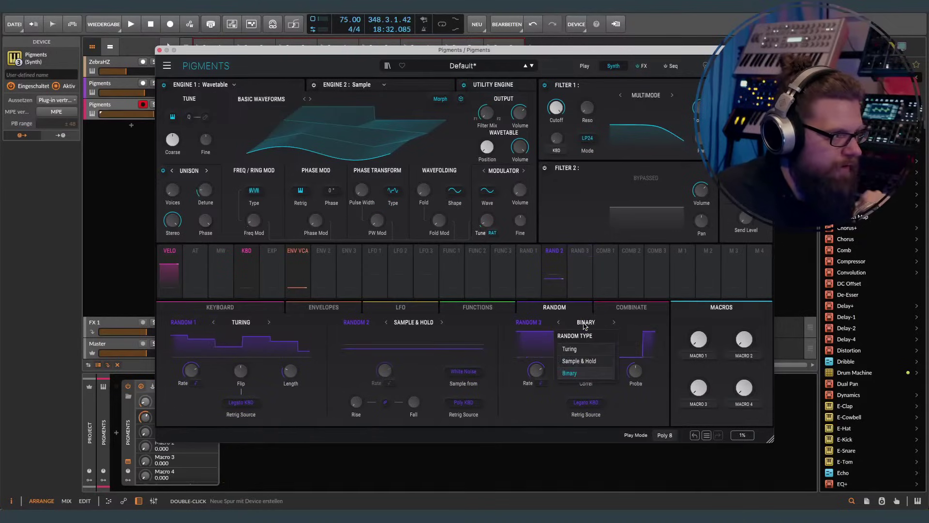
click(560, 336)
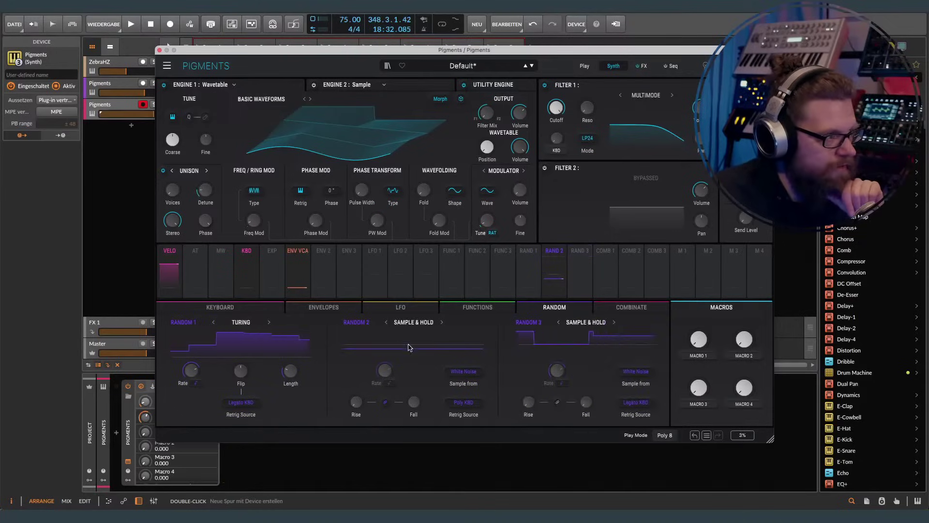
click(645, 406)
click(651, 310)
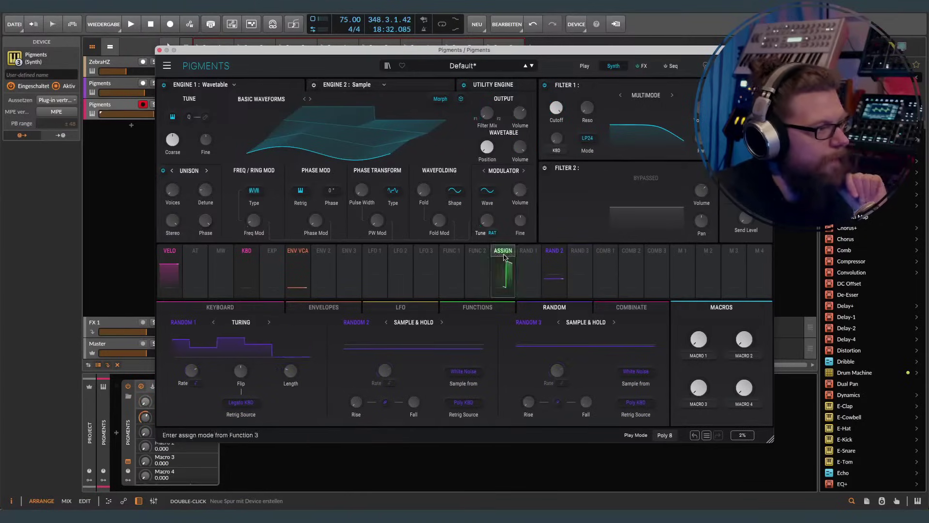
Step: Route Random 3 to the wavetable's Fold with a modulation amount of about 0.27
click(577, 253)
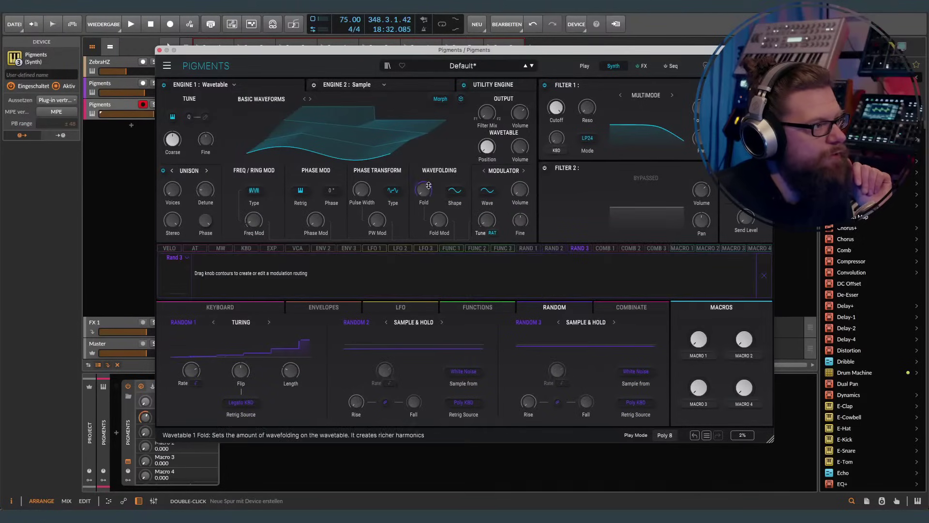
mouse_move(428, 183)
mouse_down()
mouse_move(428, 170)
mouse_move(428, 184)
mouse_up()
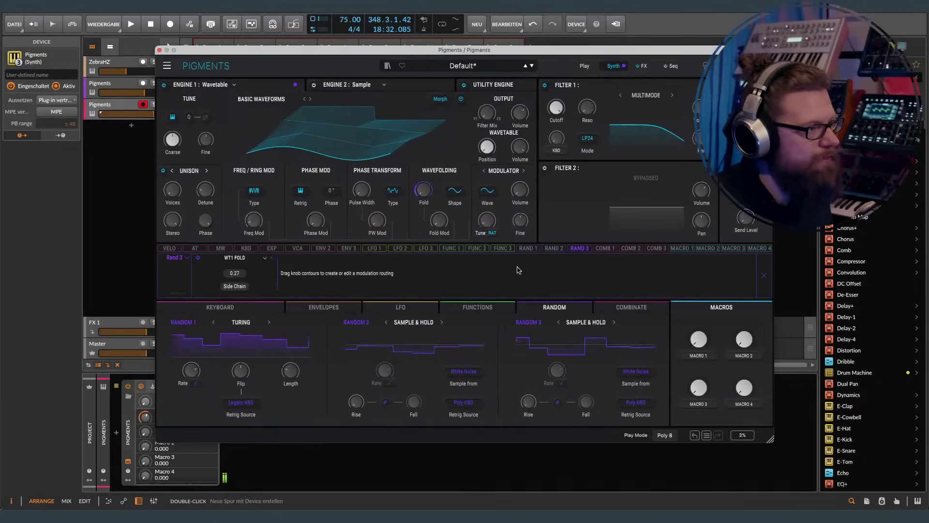
mouse_move(423, 190)
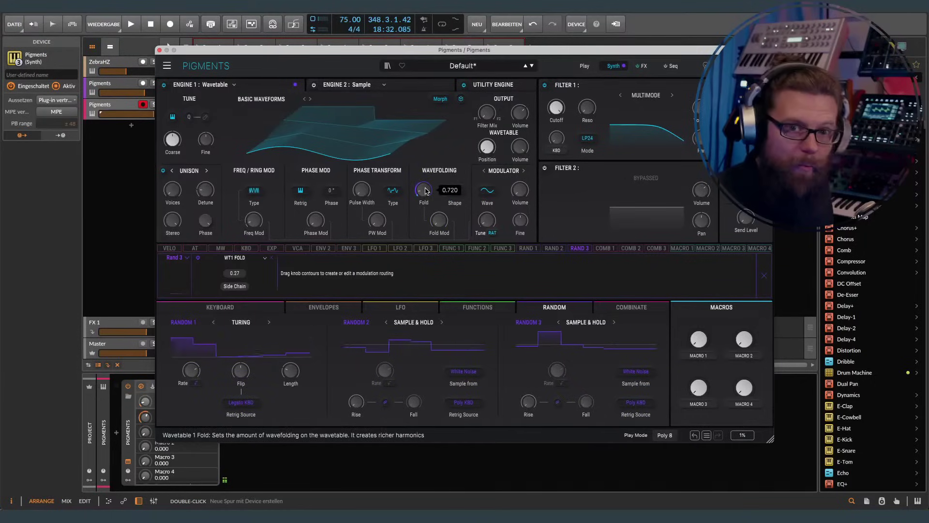
click(764, 275)
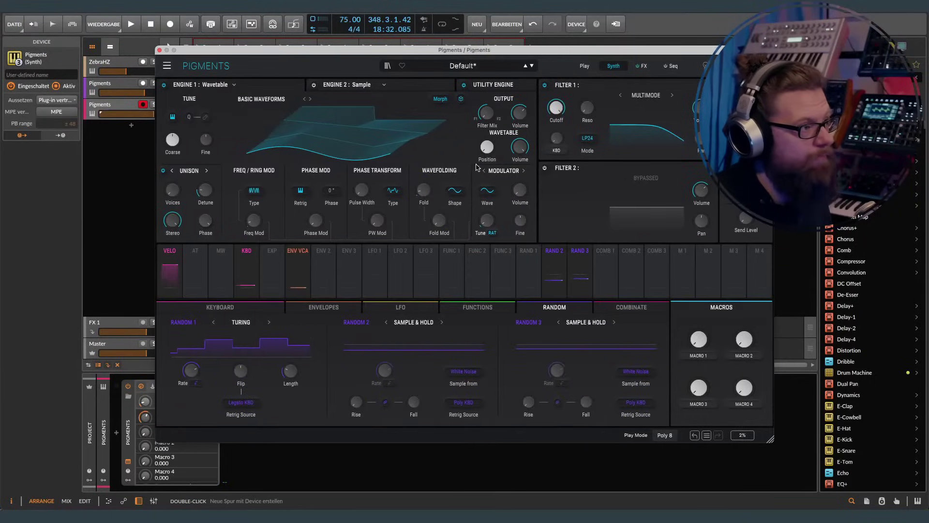
Step: Close the Pigments window and insert ValhallaDelay from the Effects collection after it in the device chain
drag(310, 52, 392, 34)
click(241, 32)
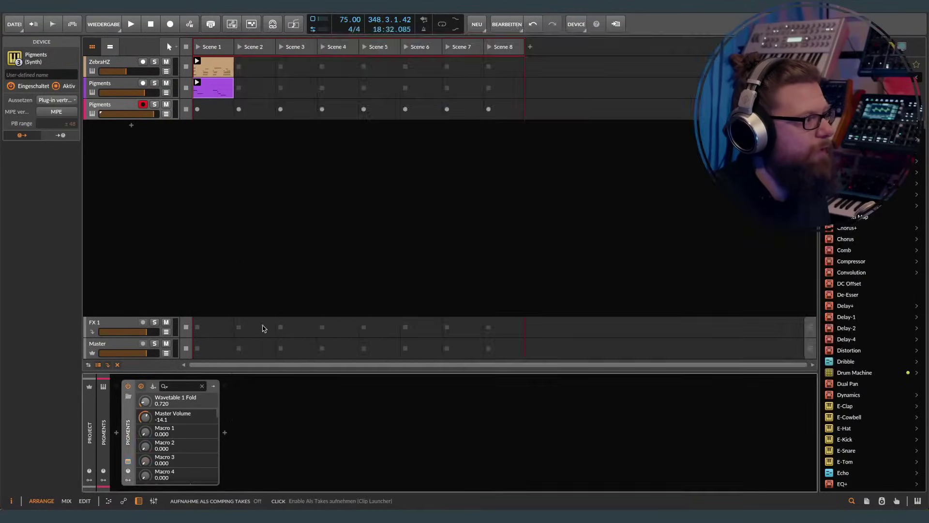
click(224, 433)
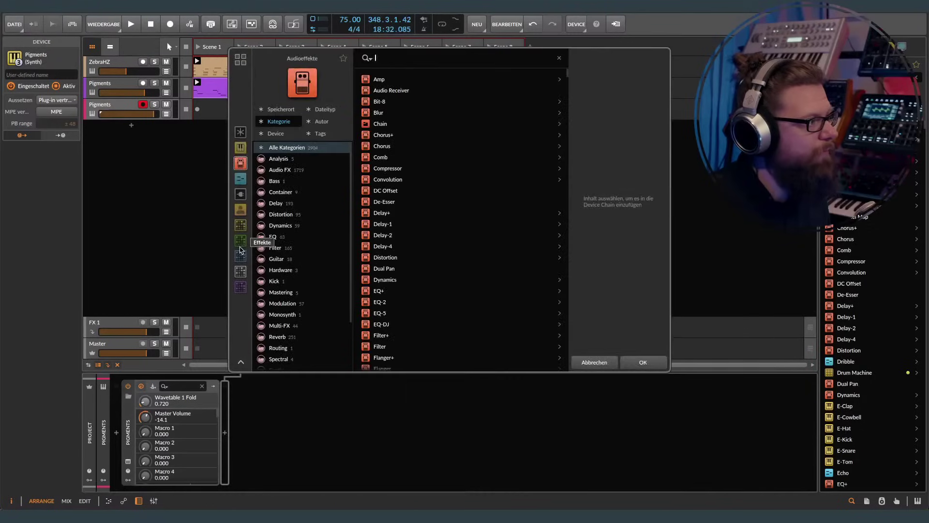
click(241, 241)
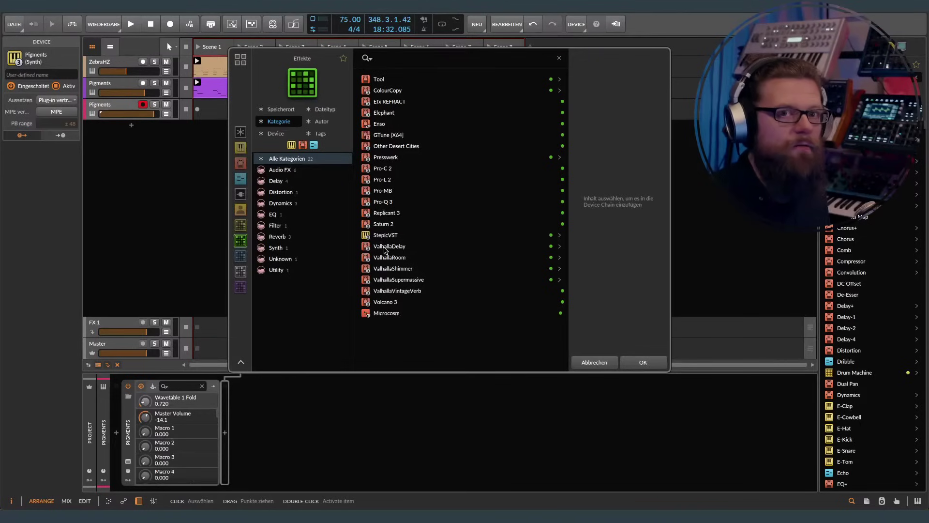
double_click(385, 247)
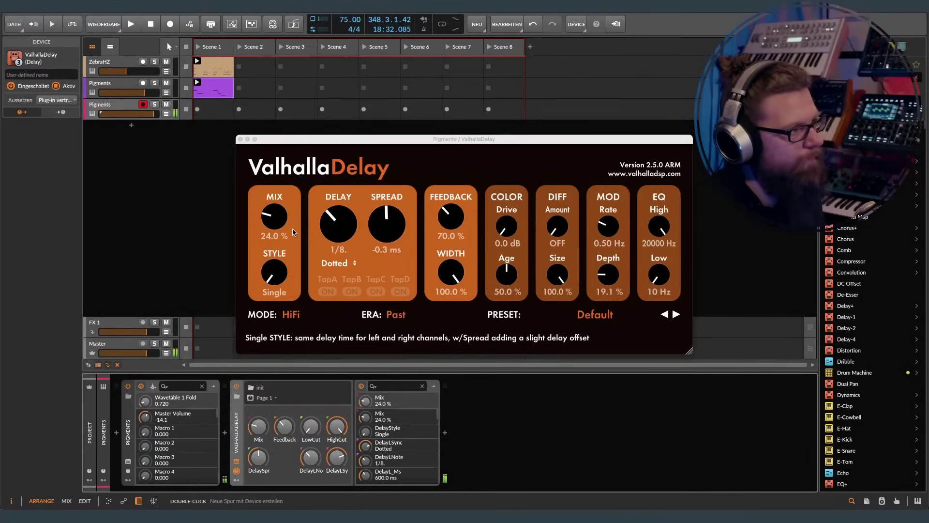
Step: Add ValhallaVintageVerb from the Effects collection behind ValhallaDelay
click(446, 434)
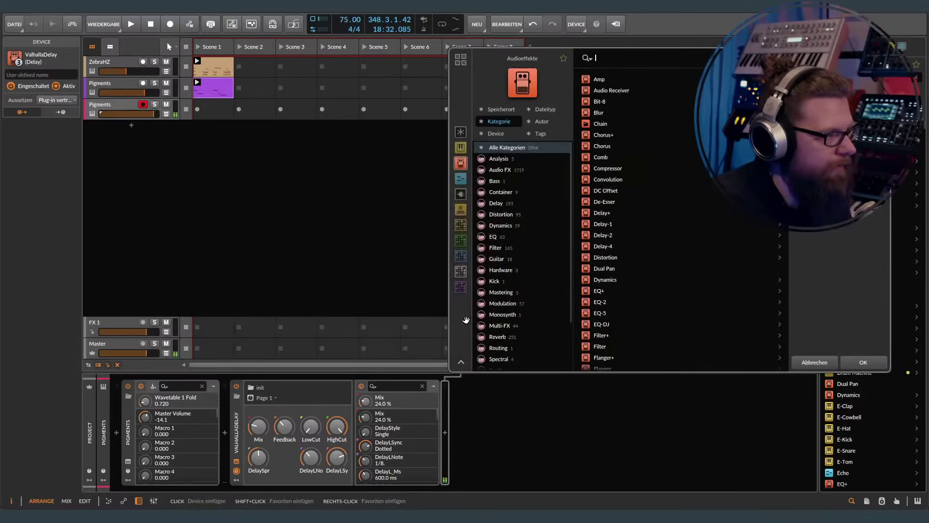
click(459, 244)
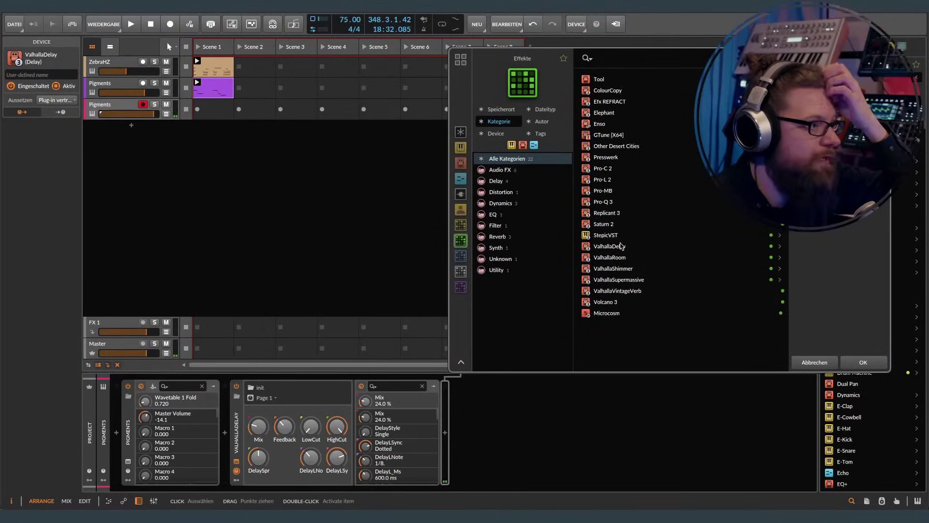
double_click(629, 292)
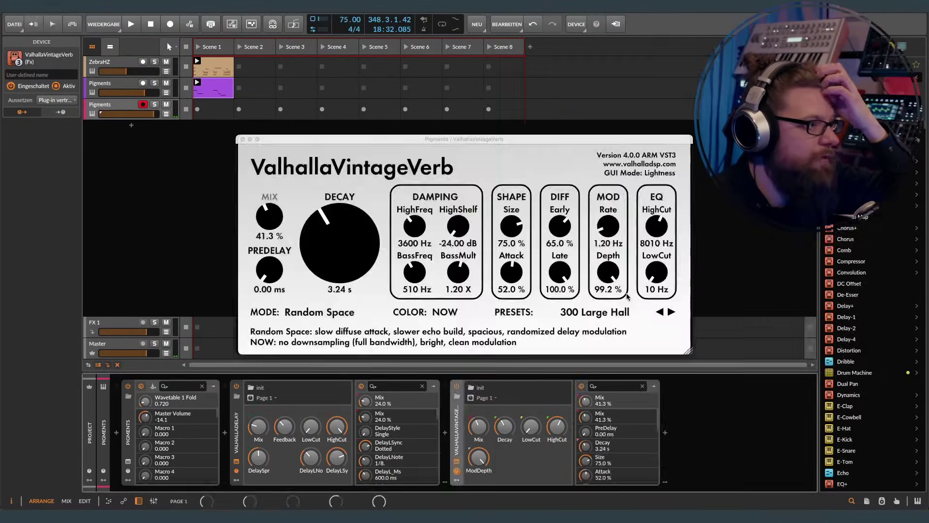
Step: Load the 84 Synth Hall preset in the reverb, set its mix to 25 % and close the plug-in window
click(584, 312)
mouse_move(578, 304)
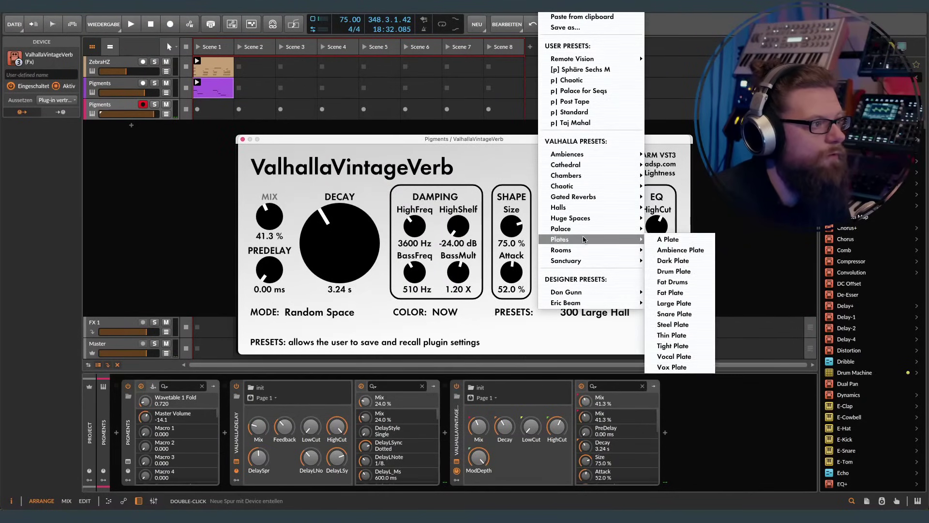
mouse_move(583, 209)
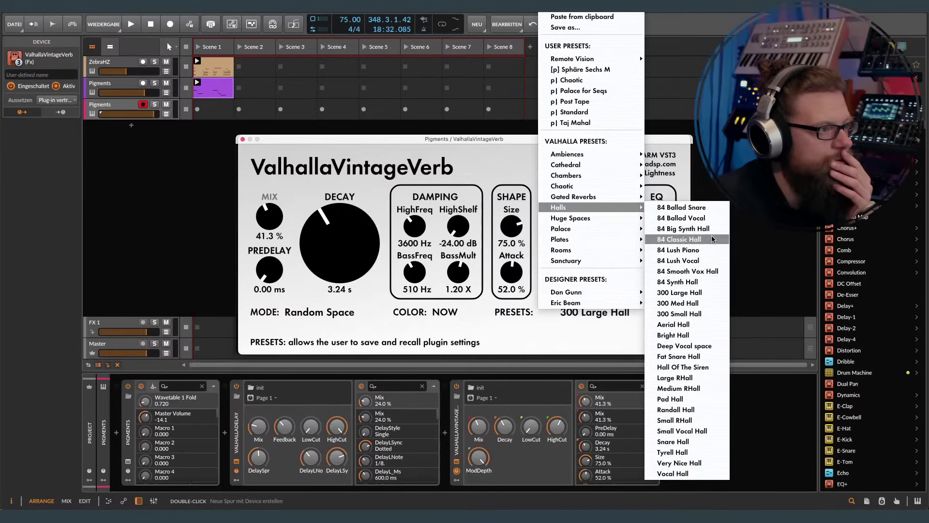
click(708, 281)
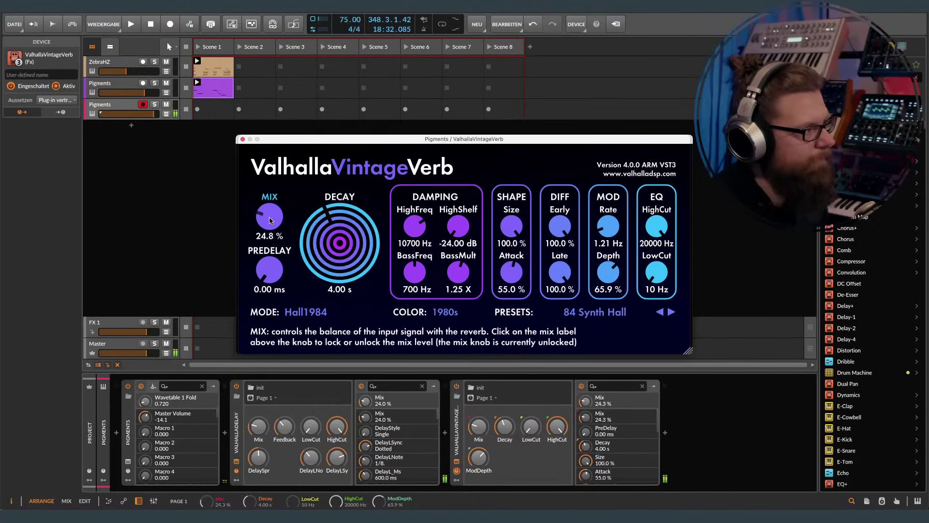
click(244, 140)
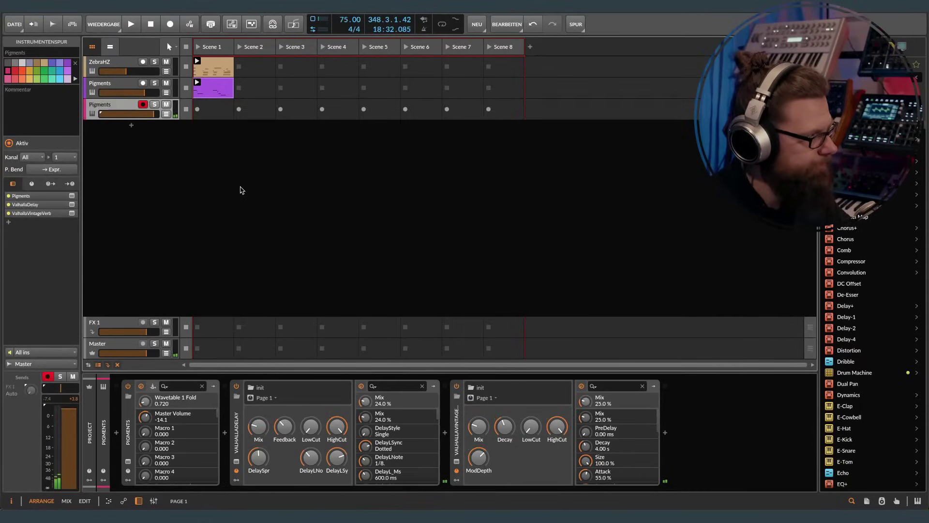
Step: Reopen the third track's Pigments, set the wavetable's Freq Mod to about 0.1 and its Random 2 modulation amount to about 0.04
key(ctrl+p)
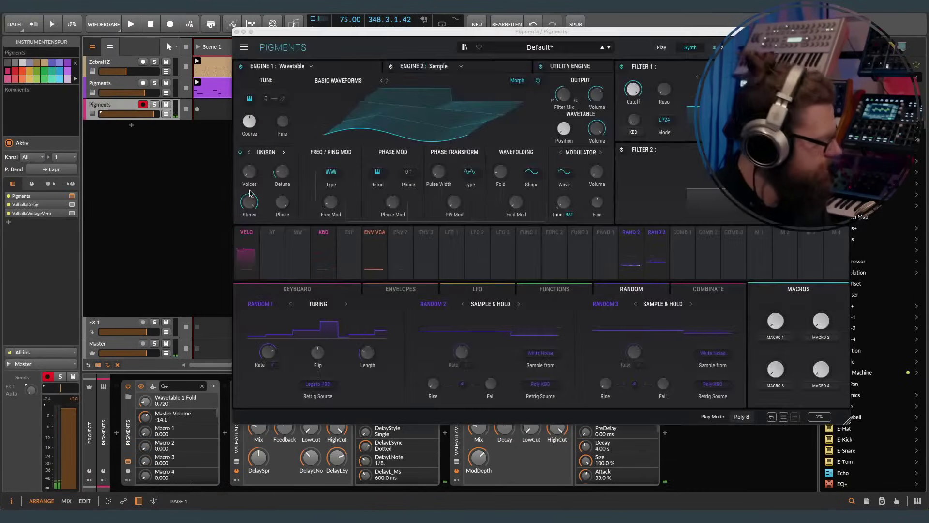
drag(385, 34, 346, 38)
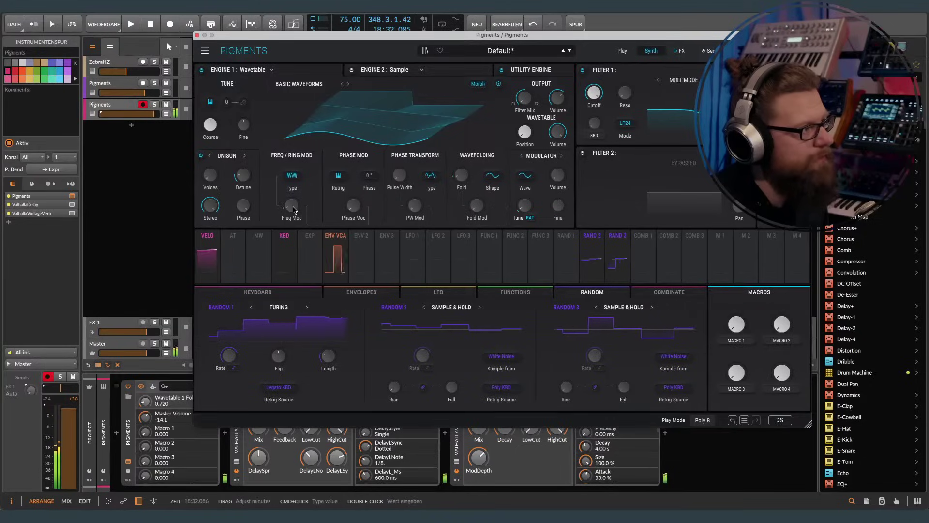
drag(293, 209, 292, 208)
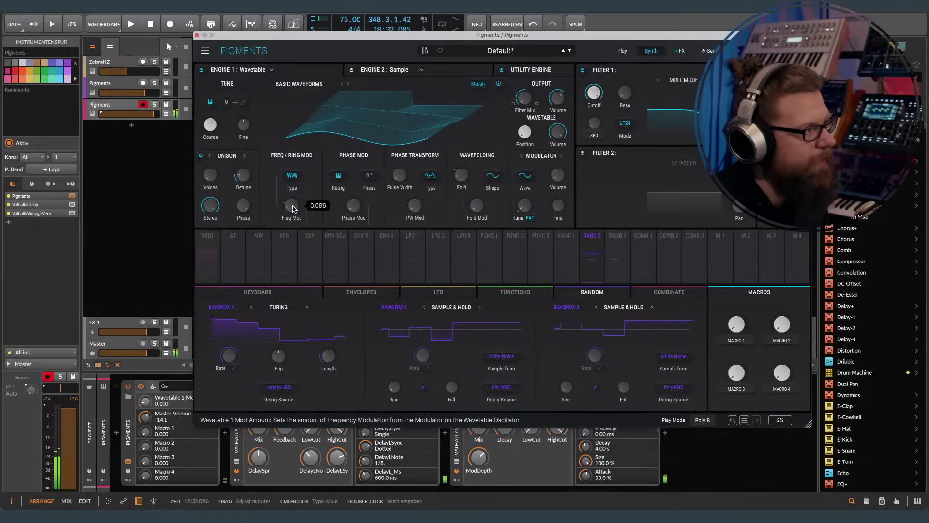
mouse_move(292, 229)
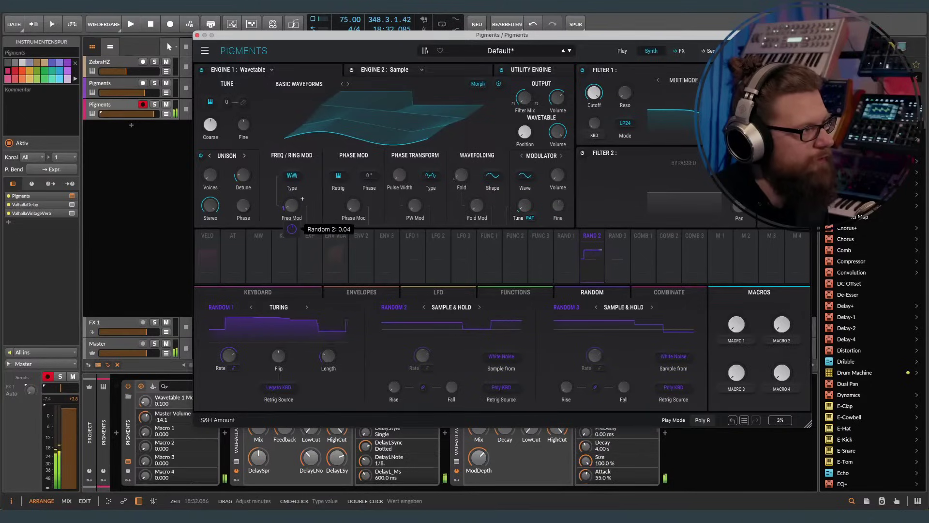
Step: Set the wavetable's Fold to about 0.024 and its Random 3 modulation amount to about 0.13
click(462, 175)
mouse_move(462, 199)
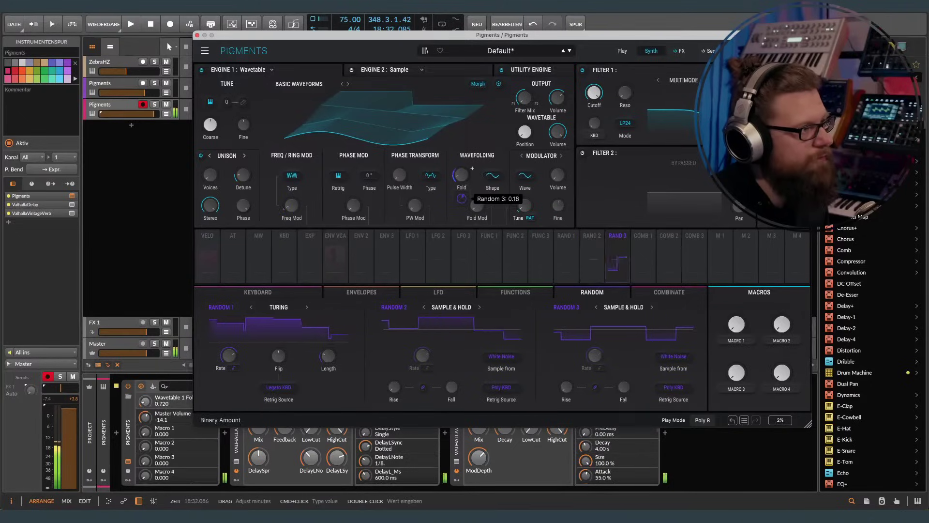
drag(472, 168, 464, 182)
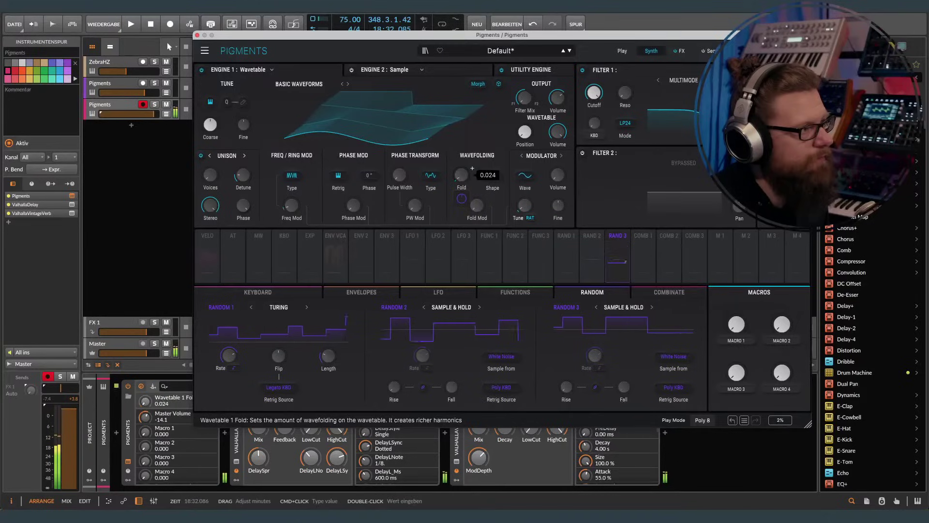
mouse_move(462, 198)
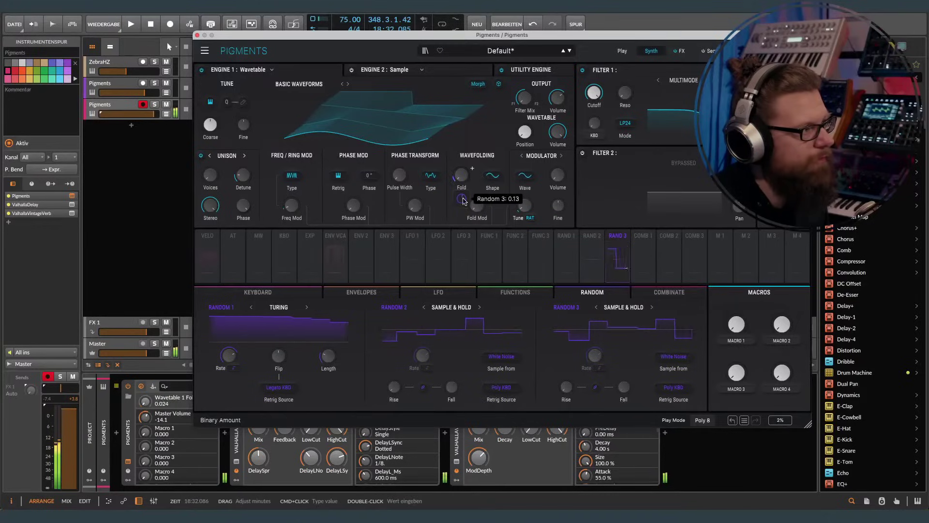
mouse_move(293, 233)
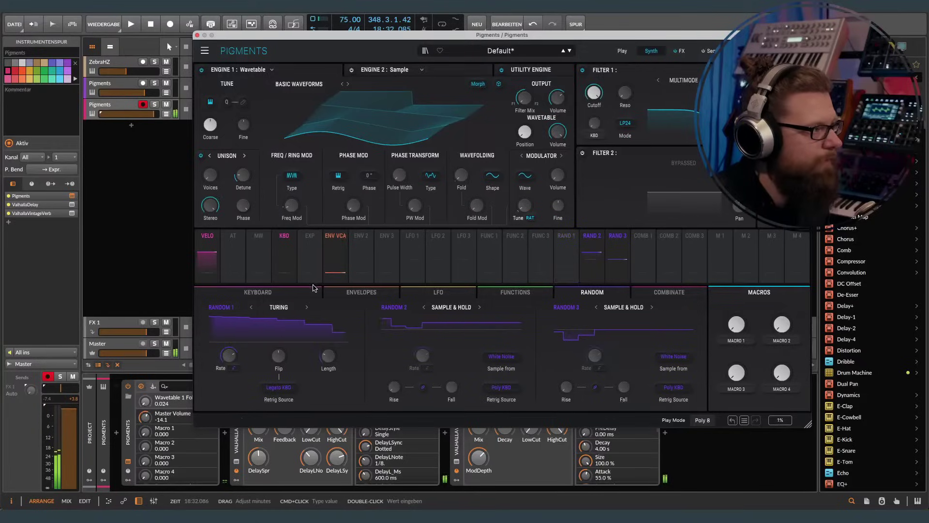
Step: Shape the ENV VCA envelope with sustain at about 0.36 and release at about 122 ms, and raise the Master Volume to -13.1
click(344, 292)
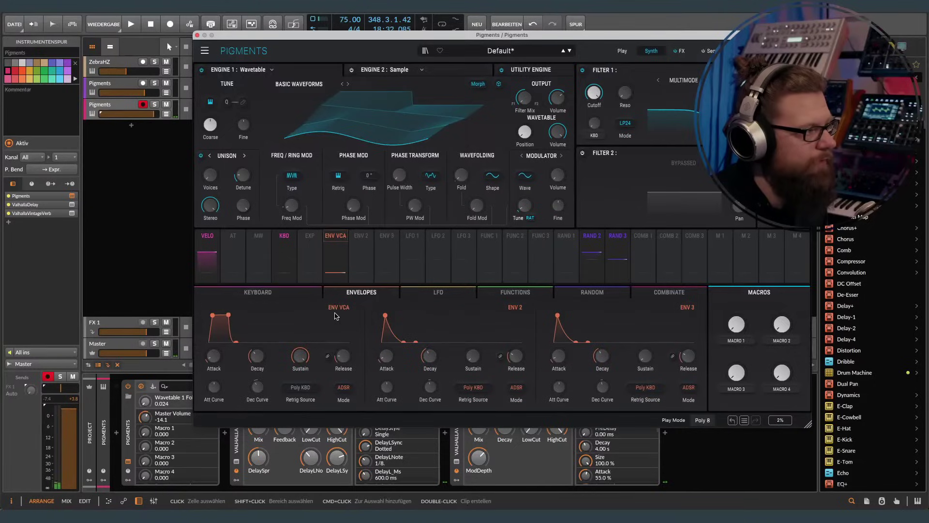
mouse_move(311, 349)
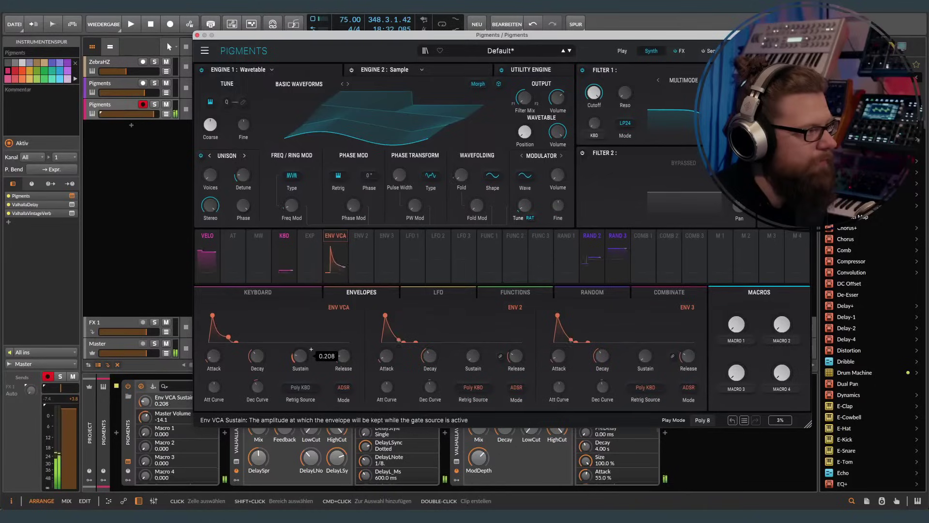
scroll(354, 349, up, 3)
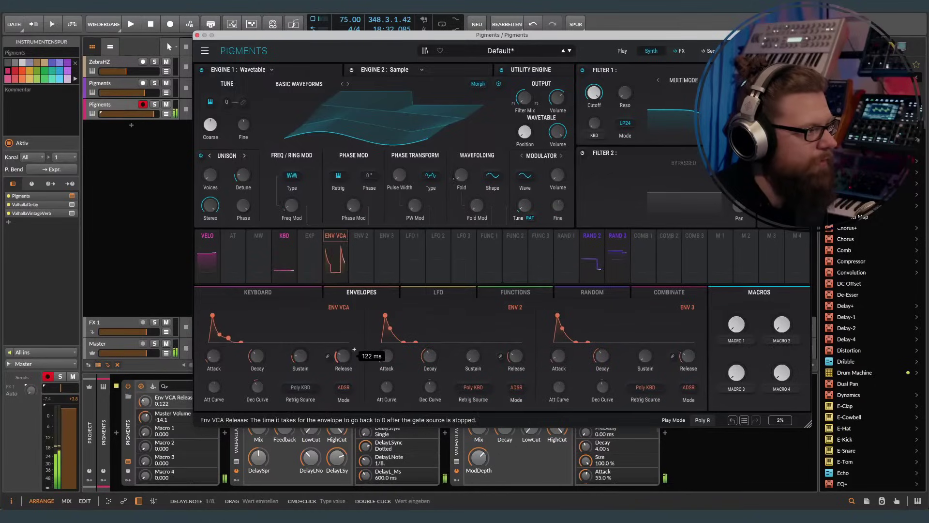
scroll(312, 349, up, 2)
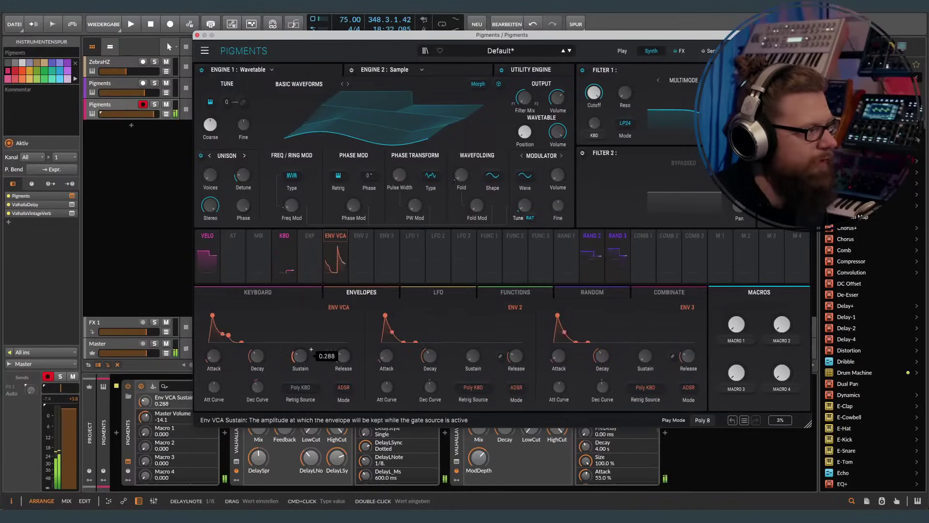
scroll(311, 349, down, 1)
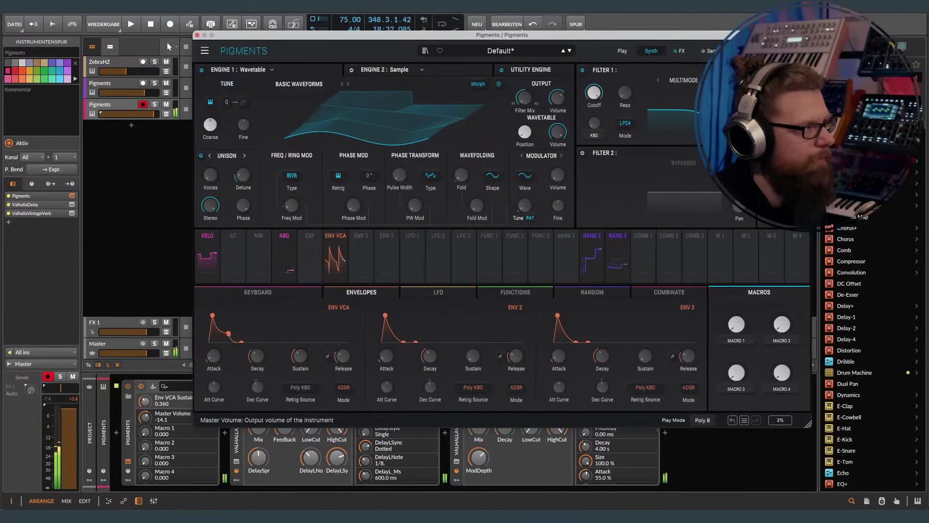
scroll(771, 51, up, 1)
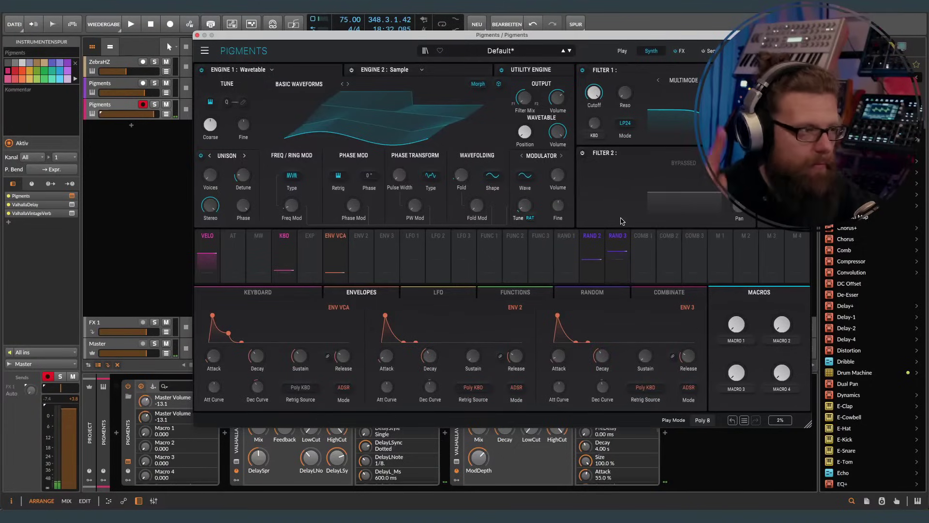
Step: Change the Random 1 modulator from Turing to Sample & Hold
click(592, 292)
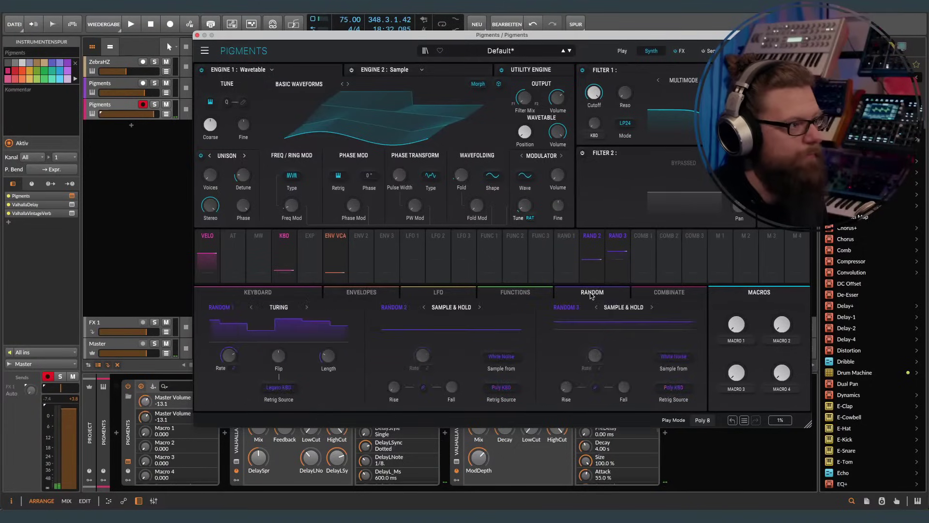
click(286, 310)
click(282, 362)
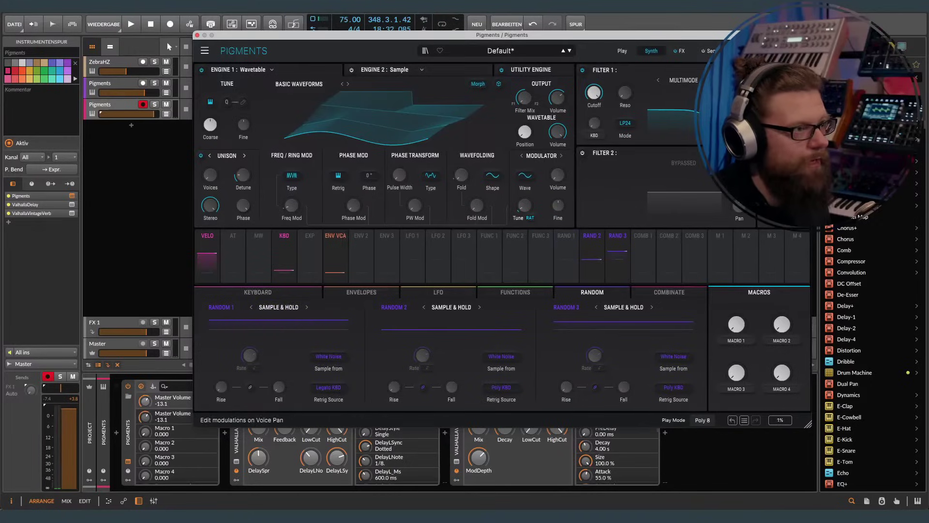
Step: Route Random 1 to the Voice Pan with a modulation amount and close the Pigments window
click(739, 206)
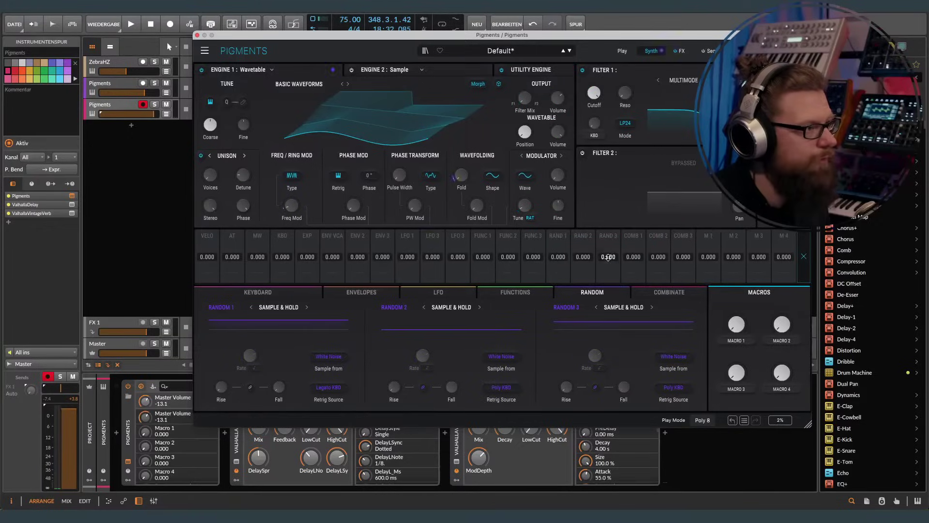
mouse_move(558, 256)
mouse_down()
mouse_move(558, 236)
mouse_move(558, 261)
mouse_up()
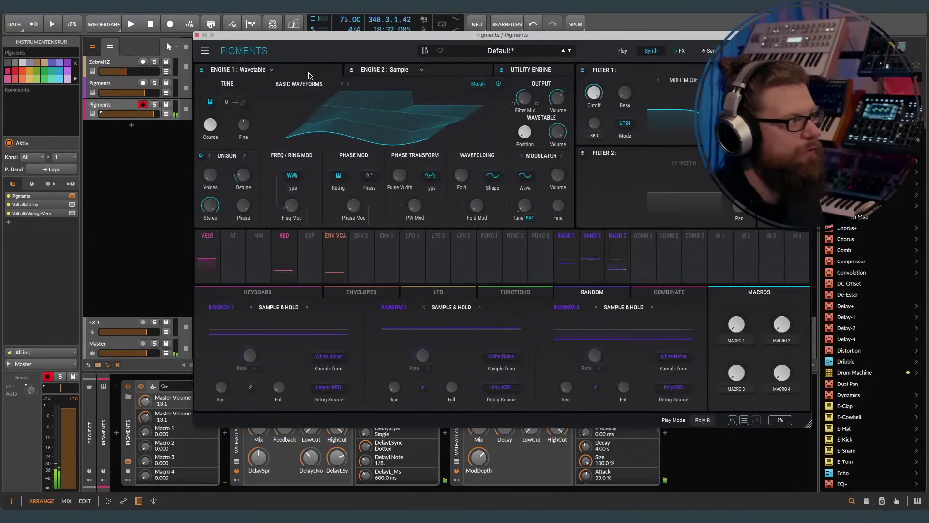
click(197, 37)
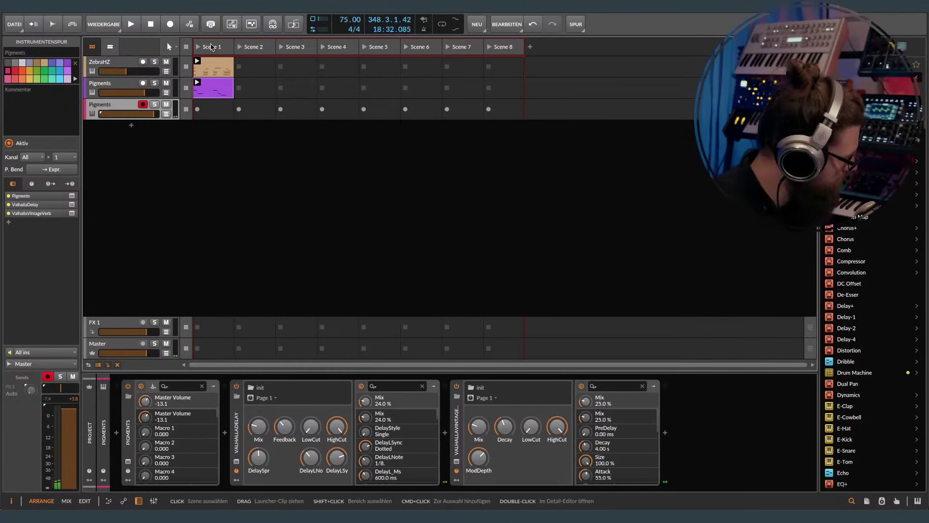
Step: Record a trial take into the third Pigments track's Scene 1 slot, stop playback and delete the recorded clip
click(211, 46)
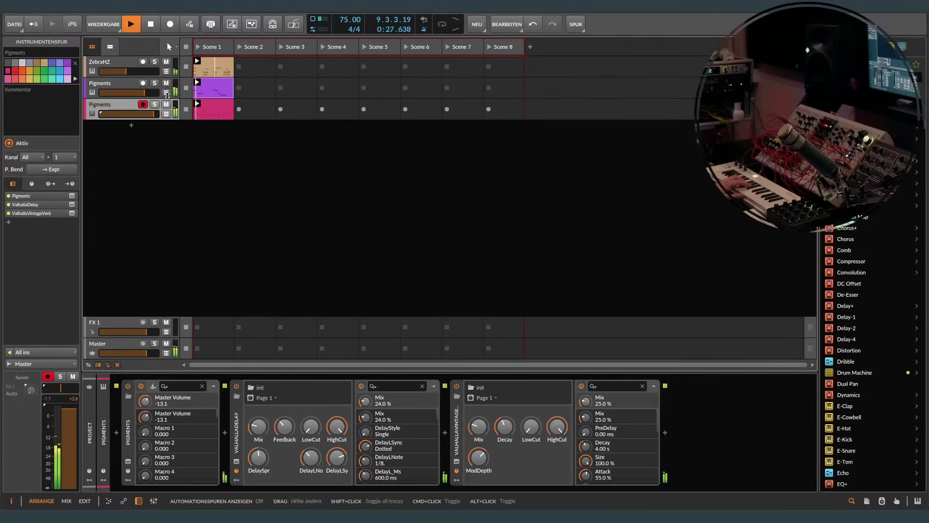
double_click(213, 109)
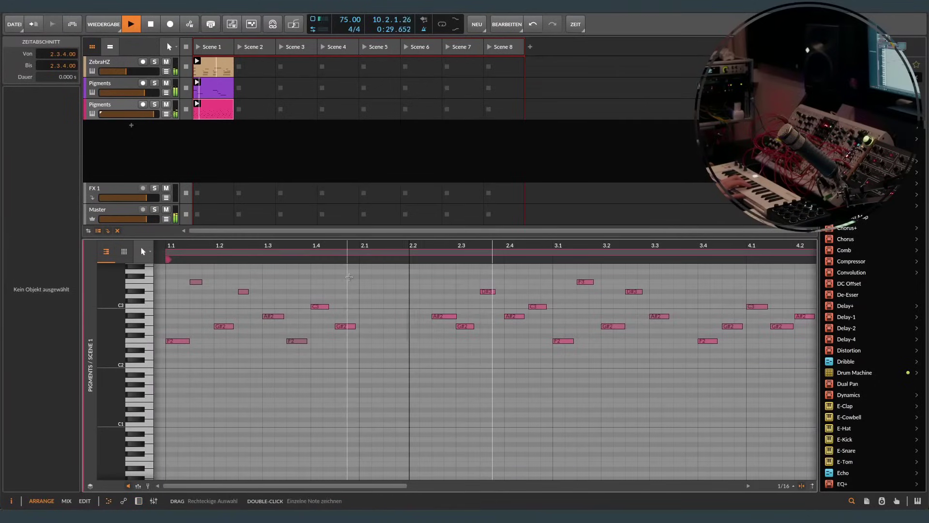
key(space)
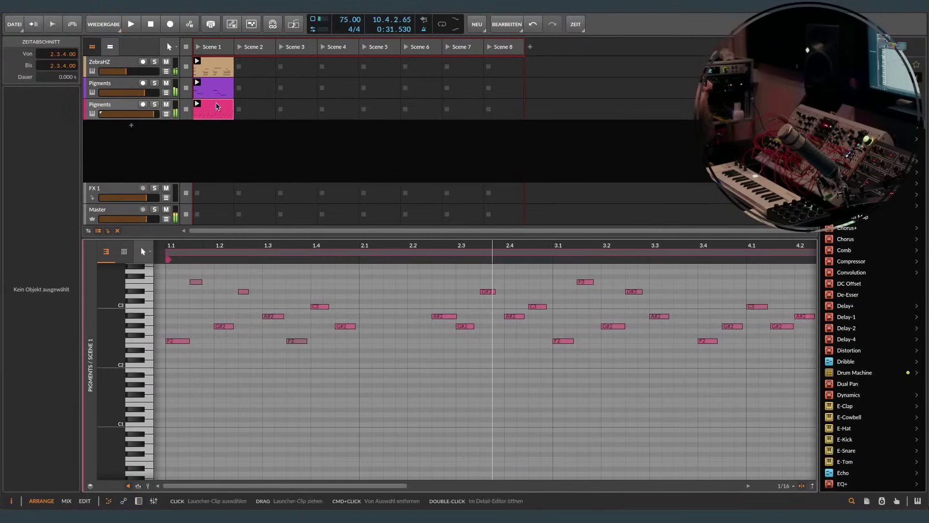
click(213, 110)
key(Delete)
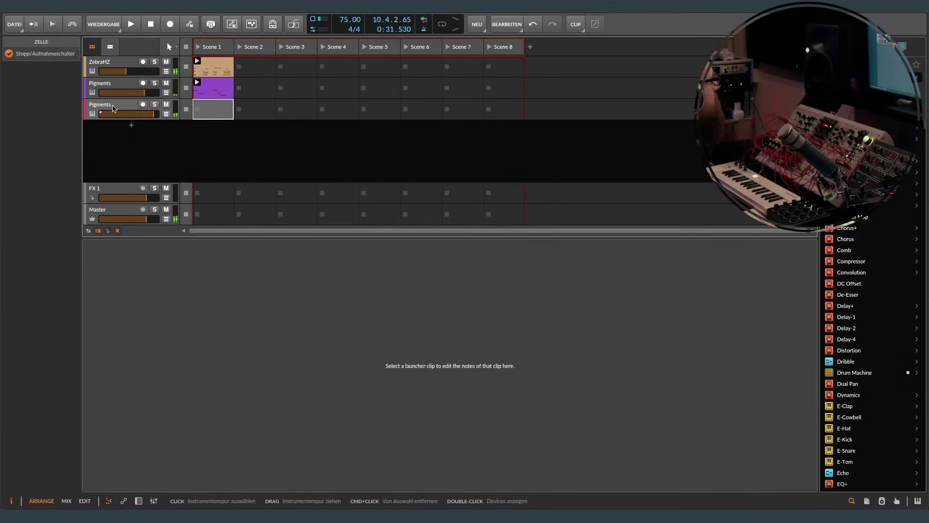
click(174, 111)
click(73, 26)
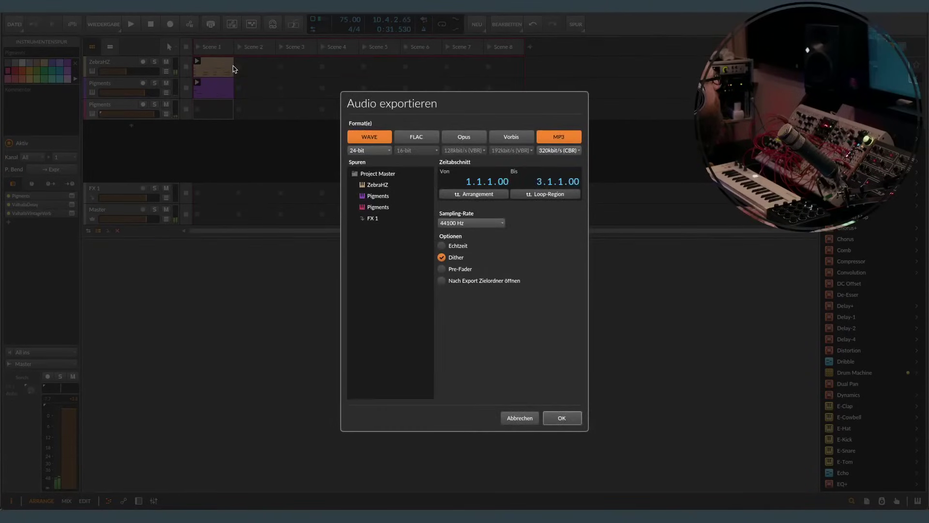
key(Escape)
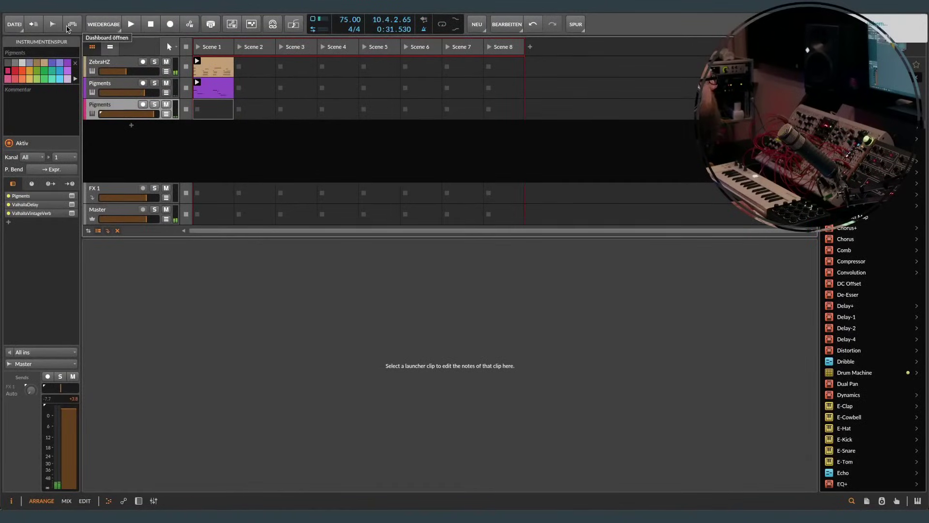
click(104, 29)
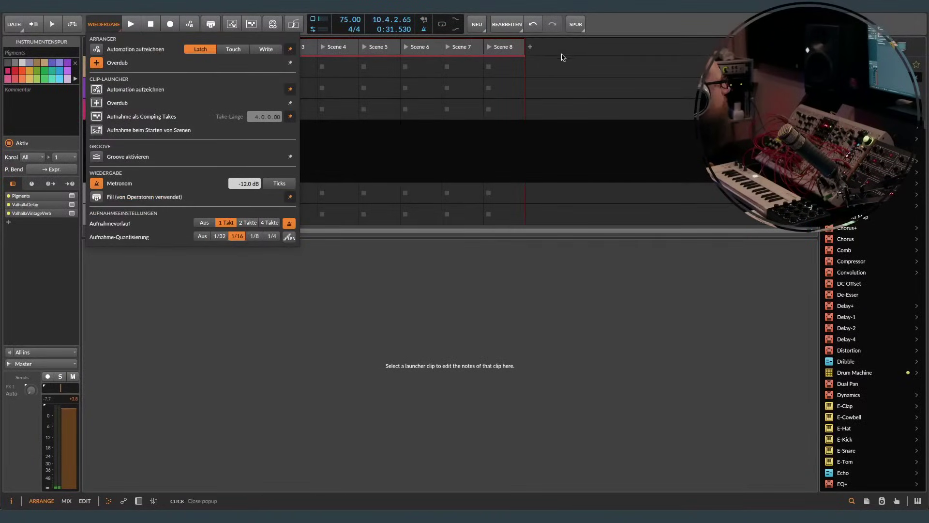
click(580, 26)
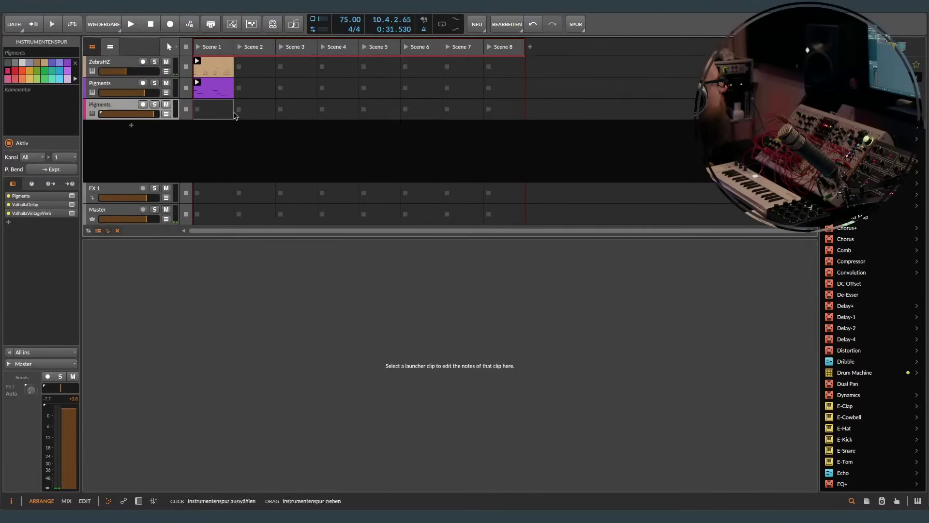
click(216, 90)
click(598, 26)
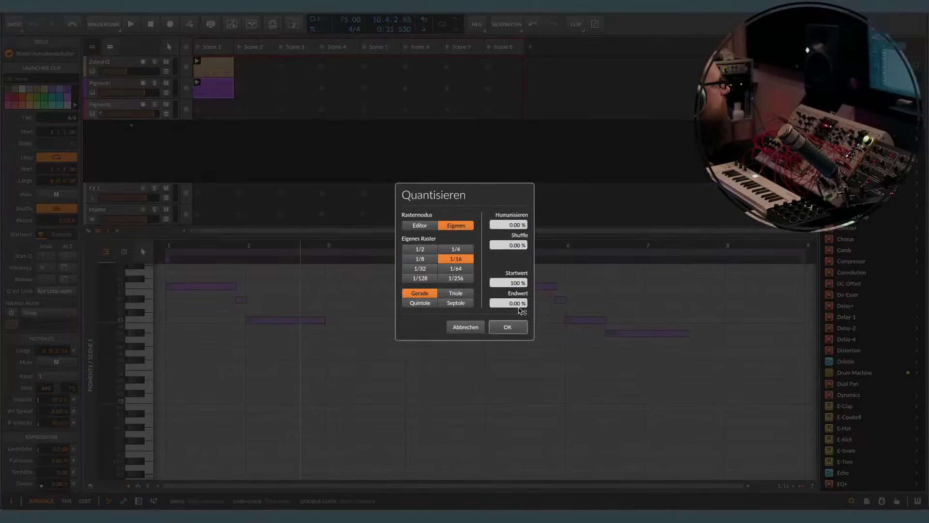
click(476, 329)
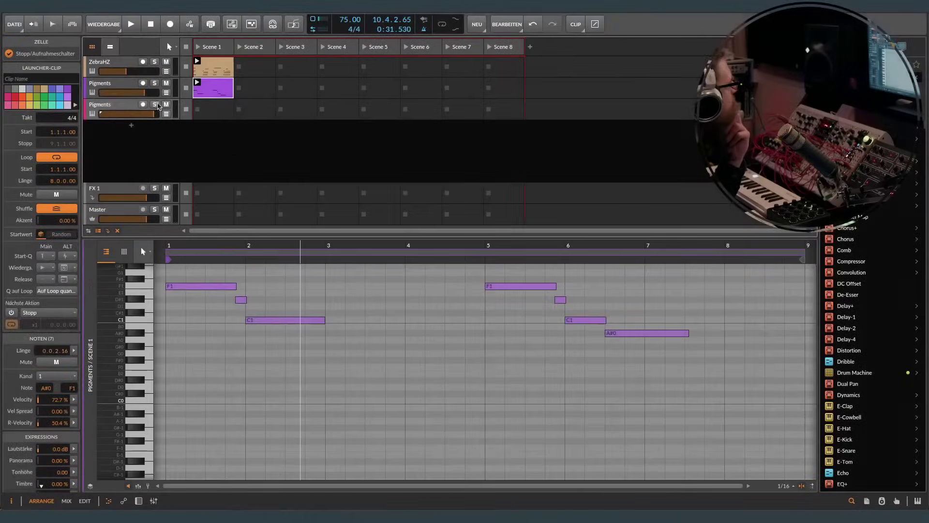
click(110, 106)
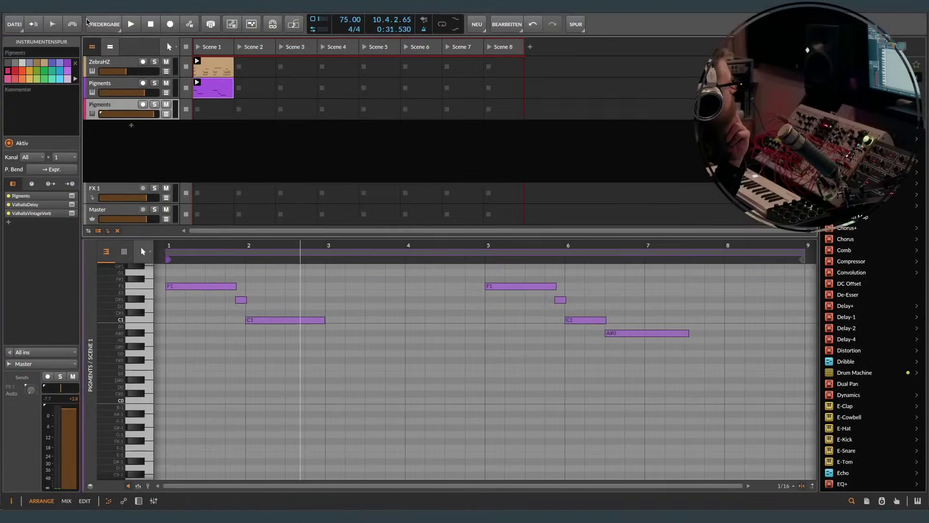
click(103, 24)
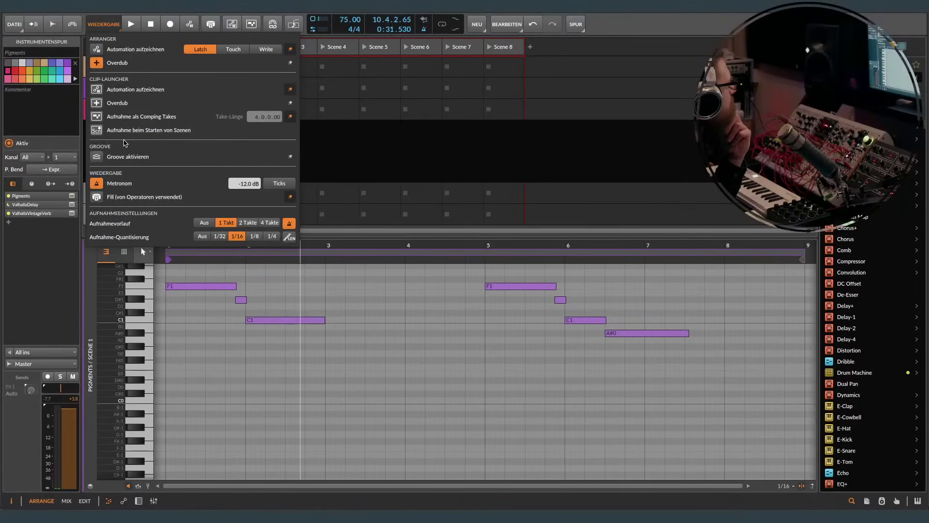
click(380, 144)
click(516, 25)
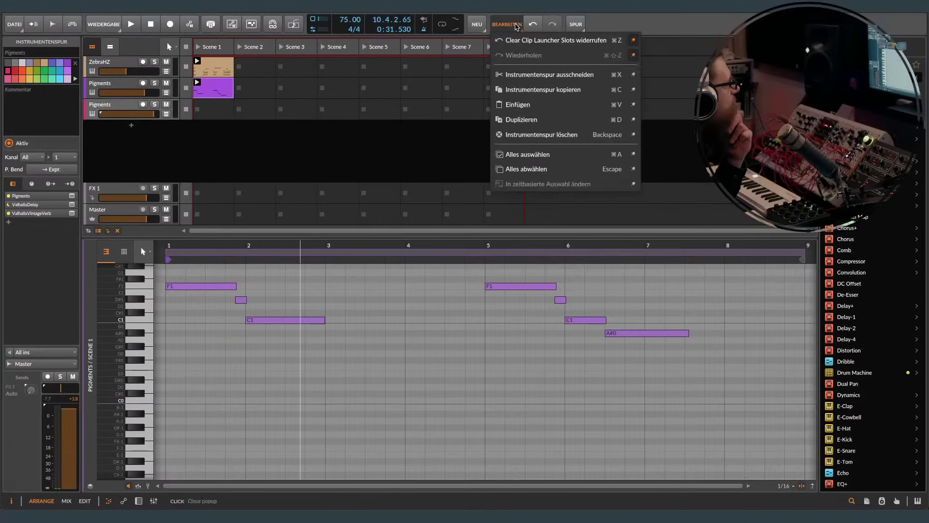
click(574, 27)
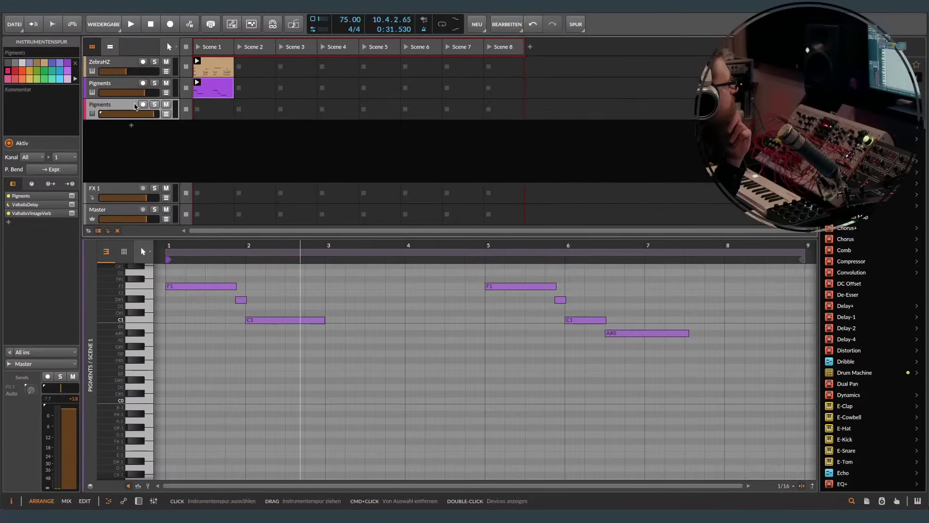
Step: Arm the third Pigments track, record a take into its Scene 1 slot during playback and show the clip in the note editor
click(143, 105)
key(space)
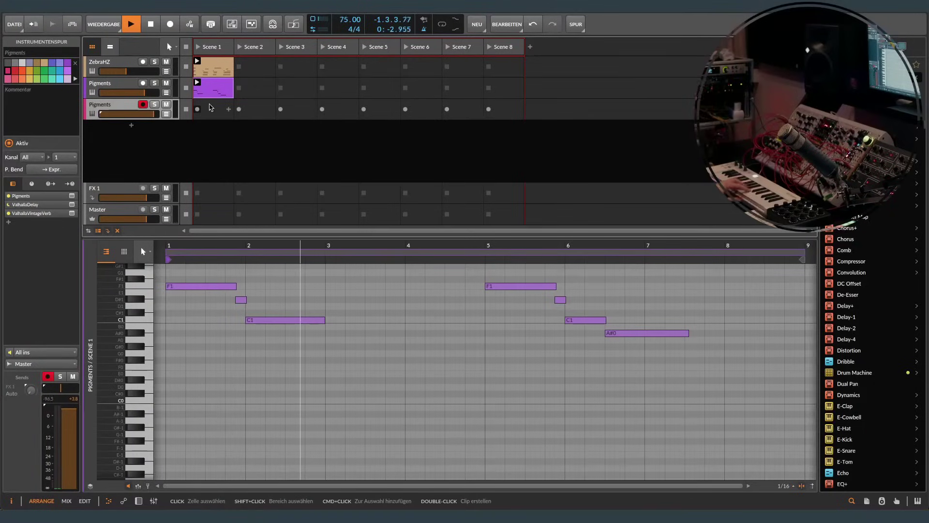
click(210, 107)
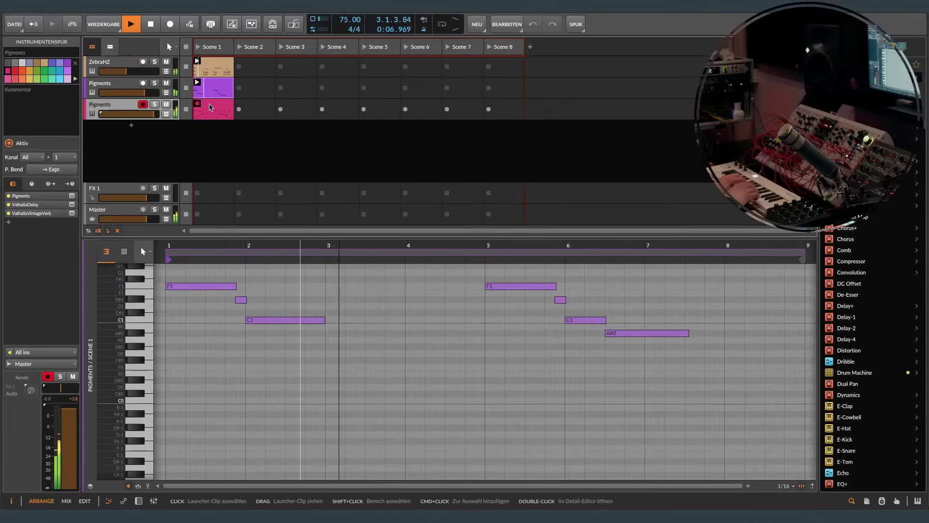
click(210, 107)
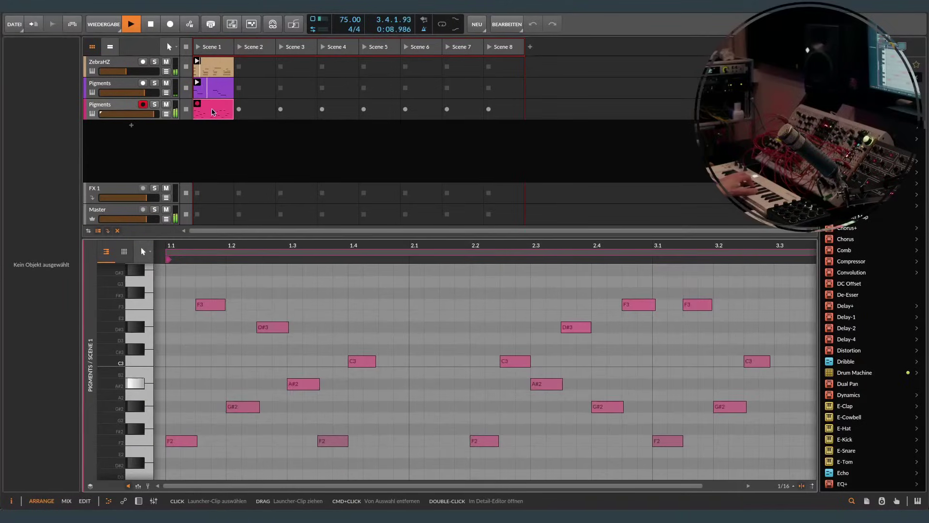
drag(375, 258, 417, 291)
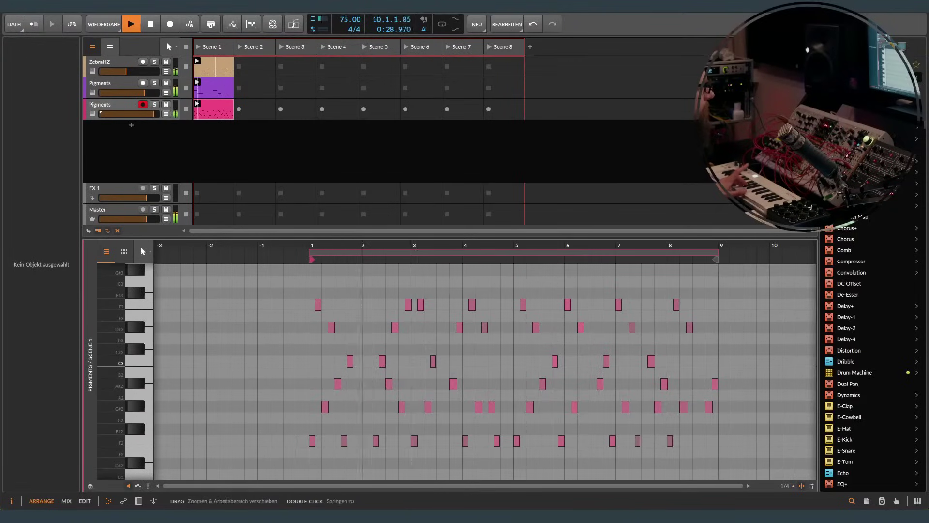
drag(412, 246, 428, 42)
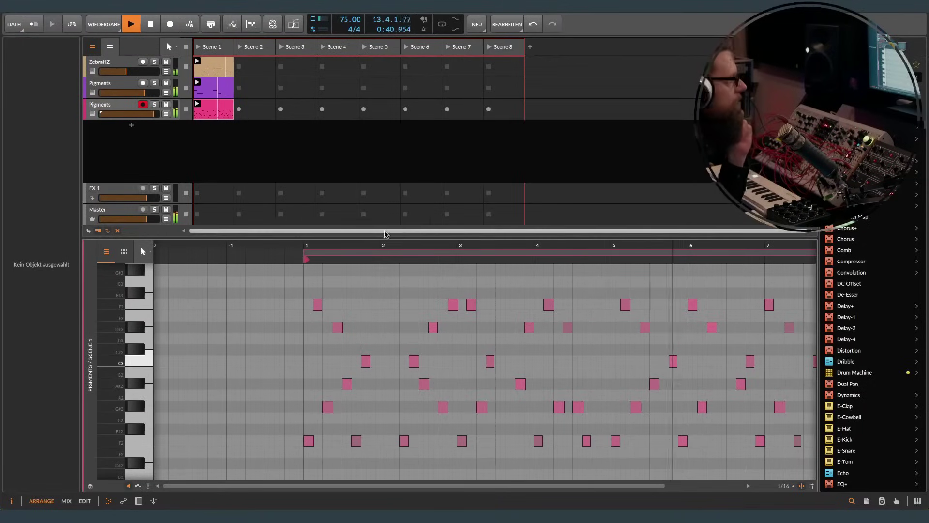
Step: In the third track's Pigments, set the ENV VCA sustain to 0.352 and Master Volume to -12.9, then set the track volume to +2.5 dB
key(d)
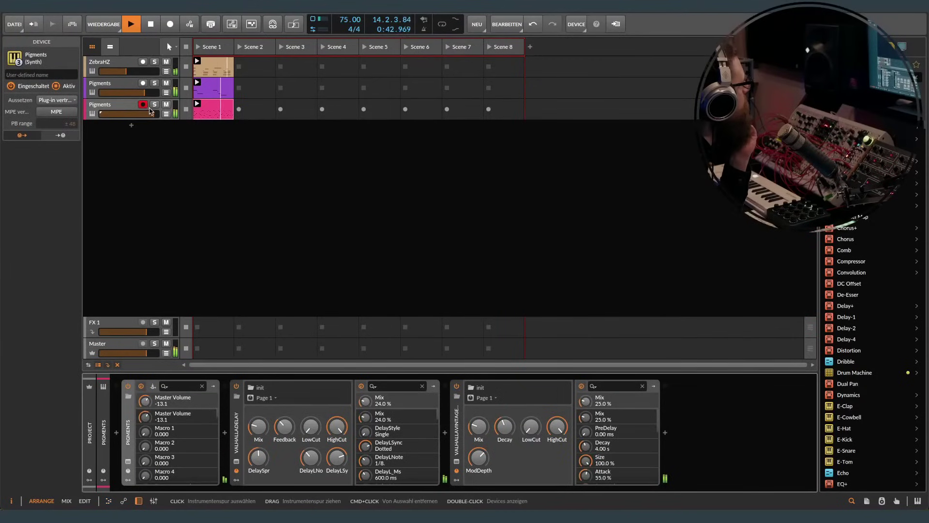
click(153, 386)
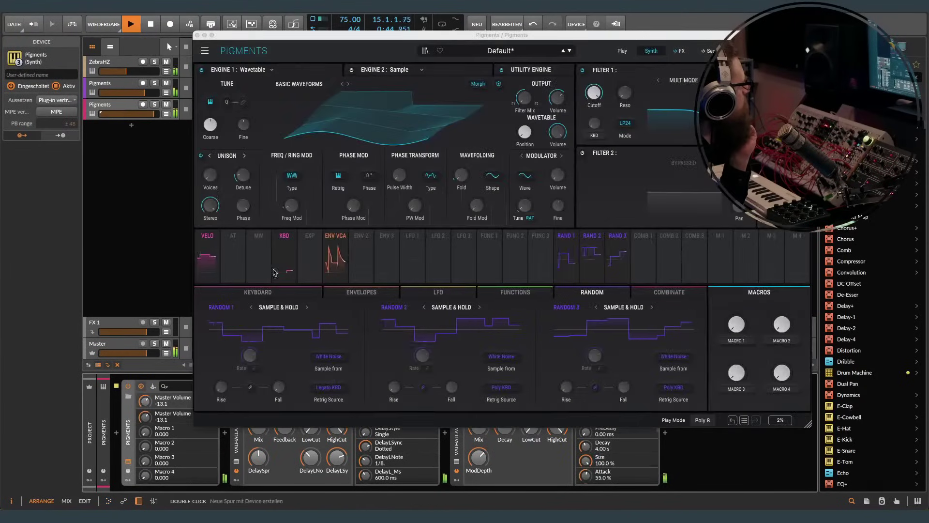
click(361, 292)
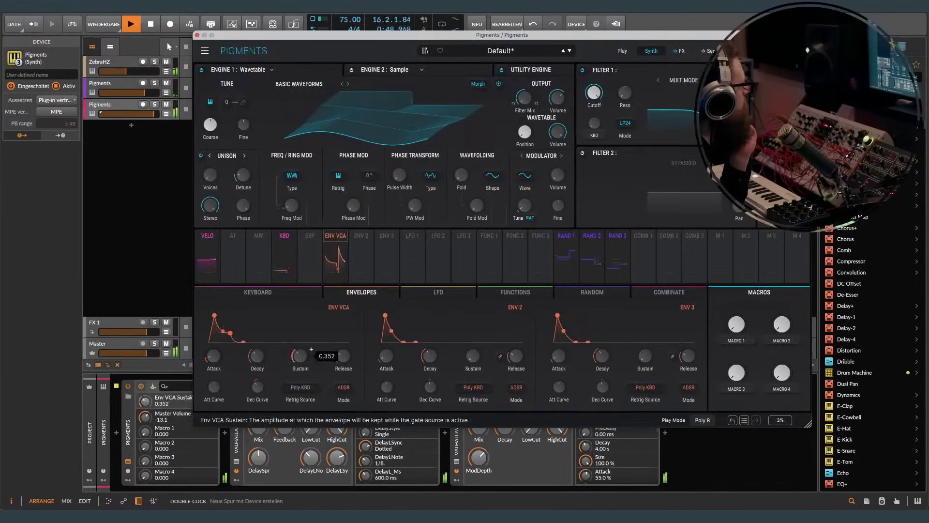
key(Down)
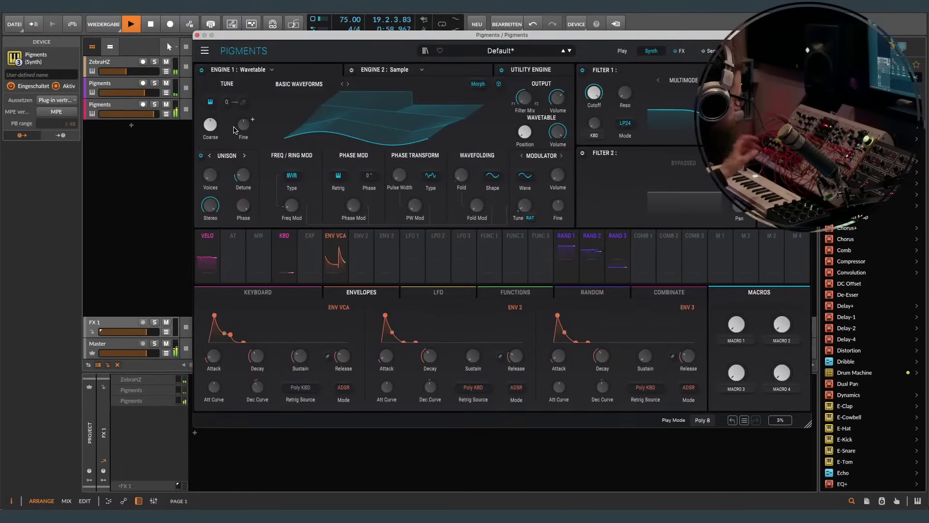
click(129, 110)
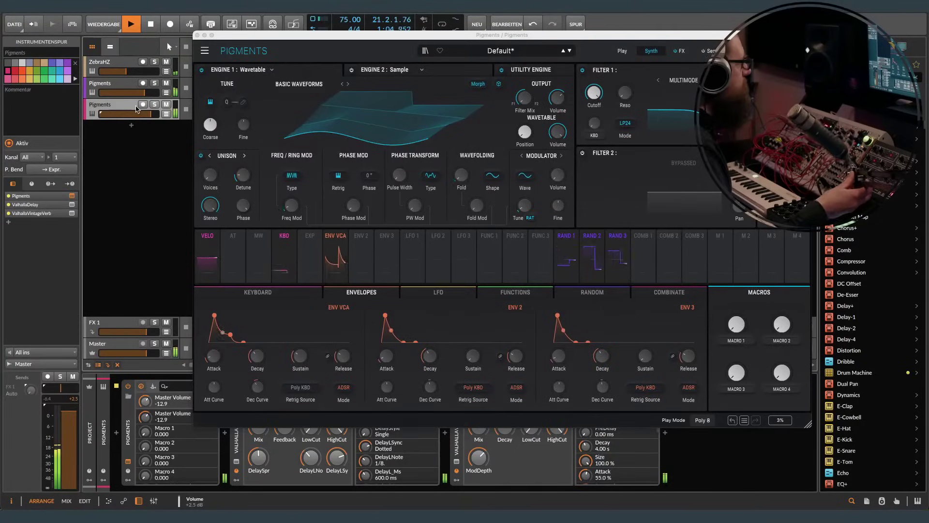
Step: Copy the Wavetable setup of Engine 1 to Engine 2 in Pigments
click(272, 71)
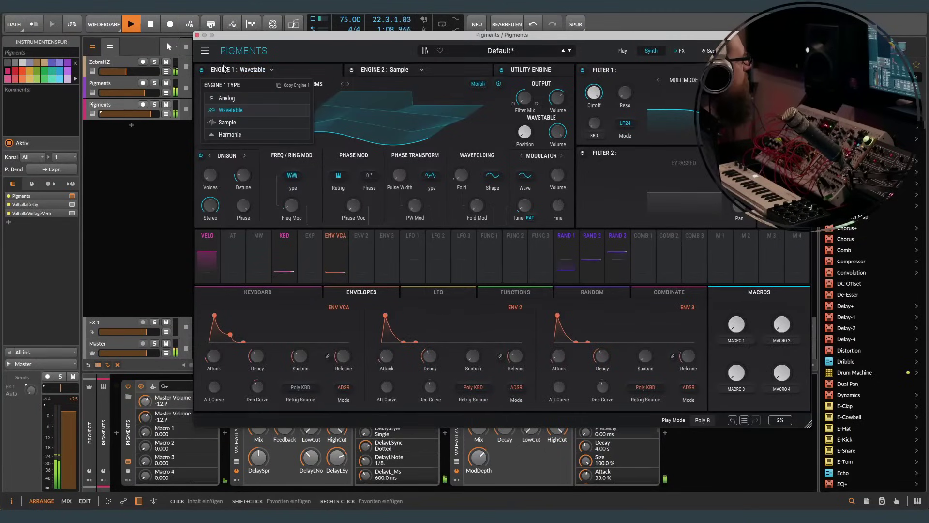
click(285, 85)
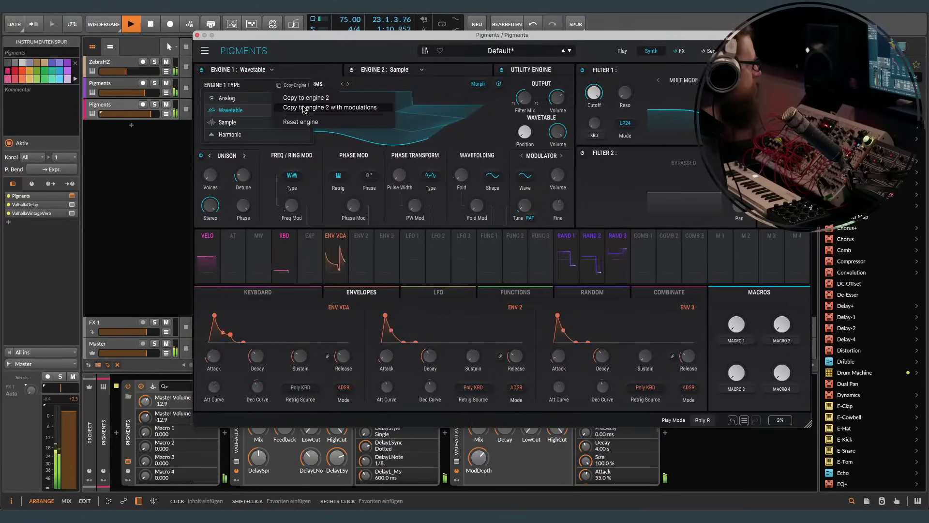
click(313, 93)
Step: Set Engine 2's Coarse tuning to 12 and its output volume to -70.0 dB, and solo the third Pigments track
drag(557, 98, 558, 126)
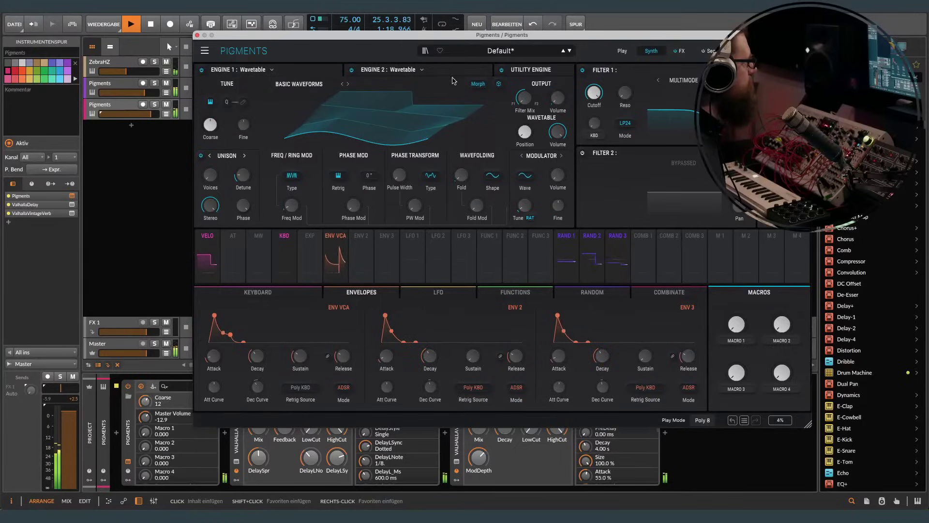
double_click(556, 98)
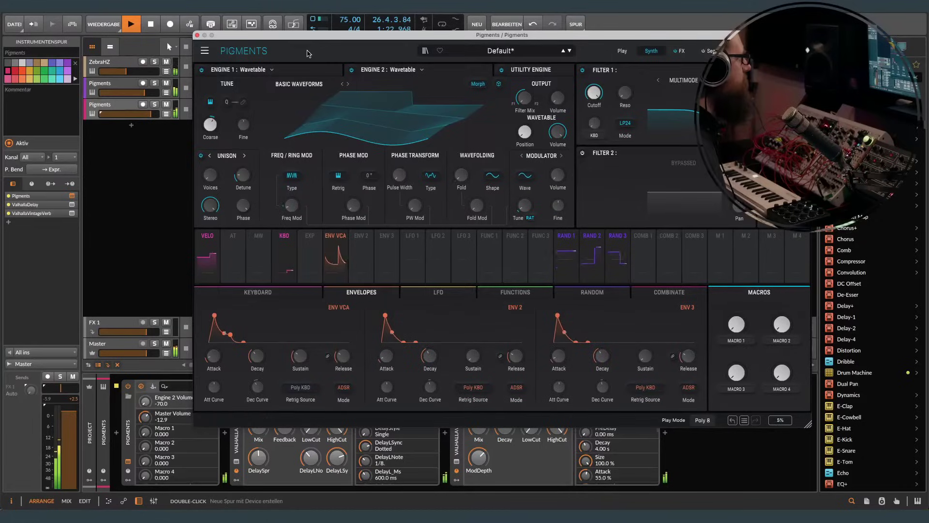
click(155, 104)
click(459, 71)
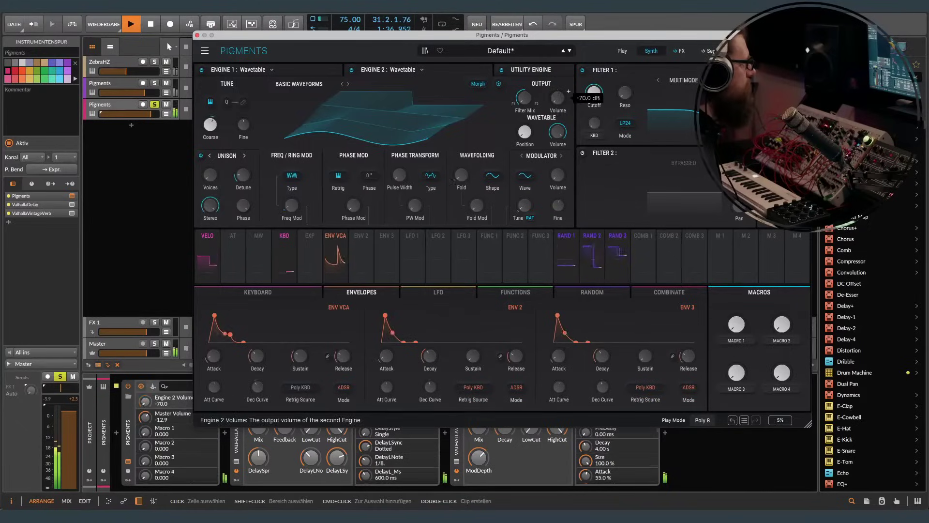
drag(559, 103, 558, 135)
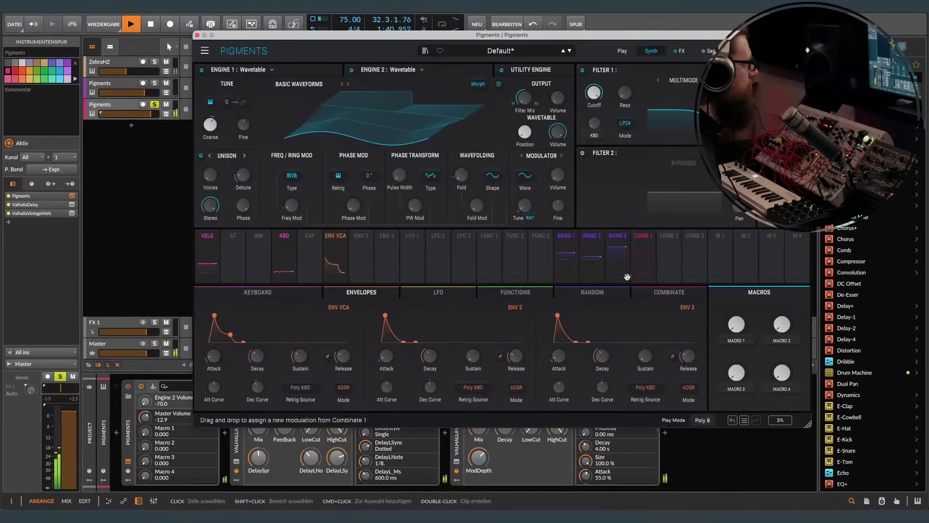
Step: Set LFO 1 to a square waveform and assign it as a modulation source for Engine 2's output volume
click(438, 292)
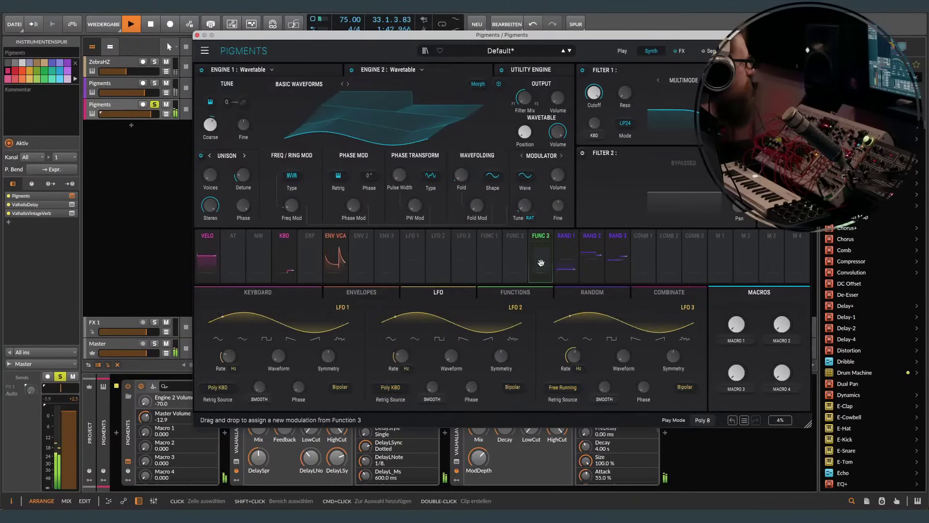
click(592, 292)
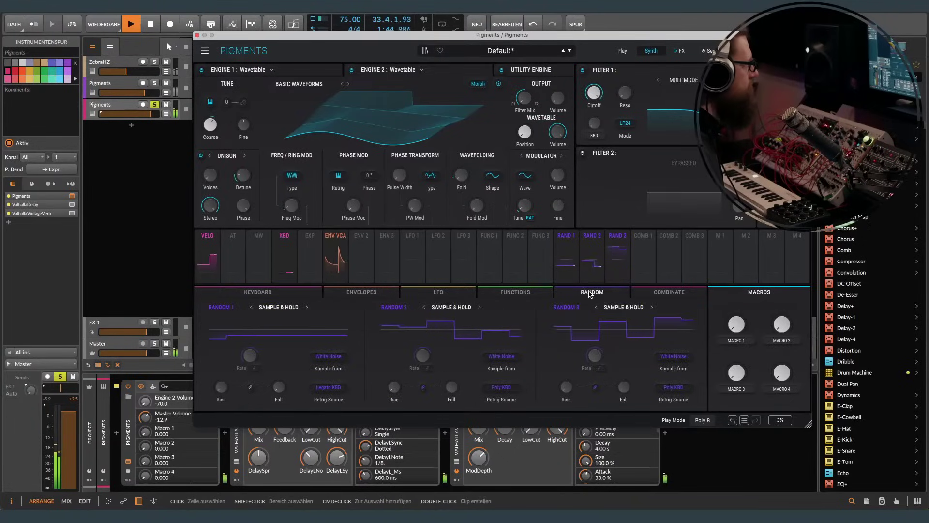
click(417, 293)
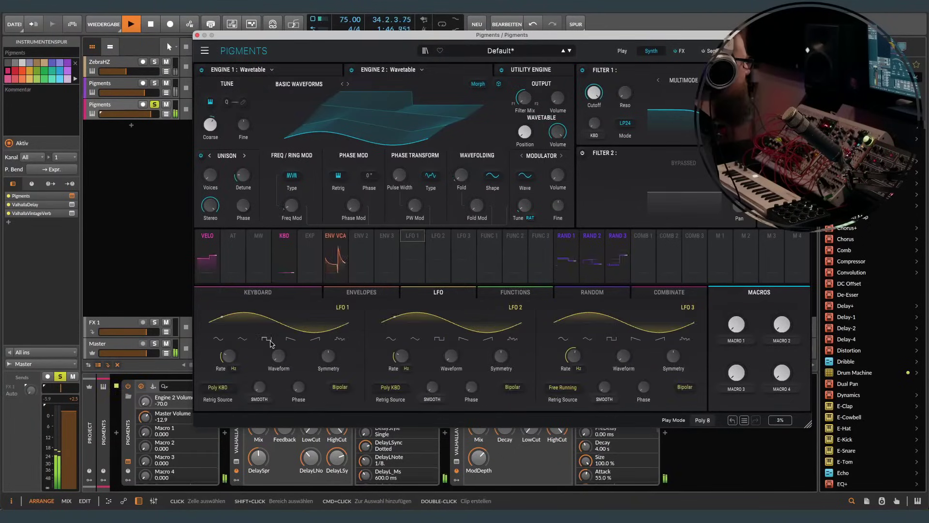
click(218, 387)
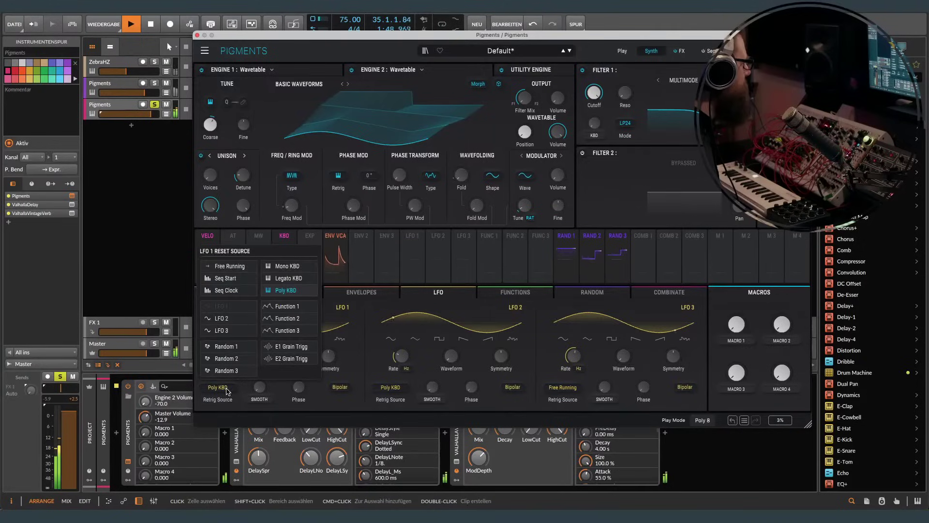
click(357, 337)
click(346, 342)
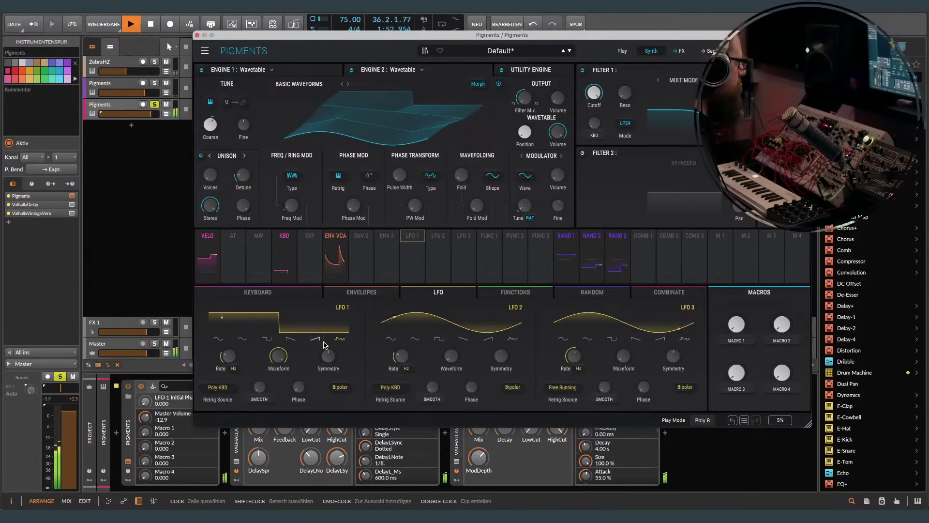
click(570, 95)
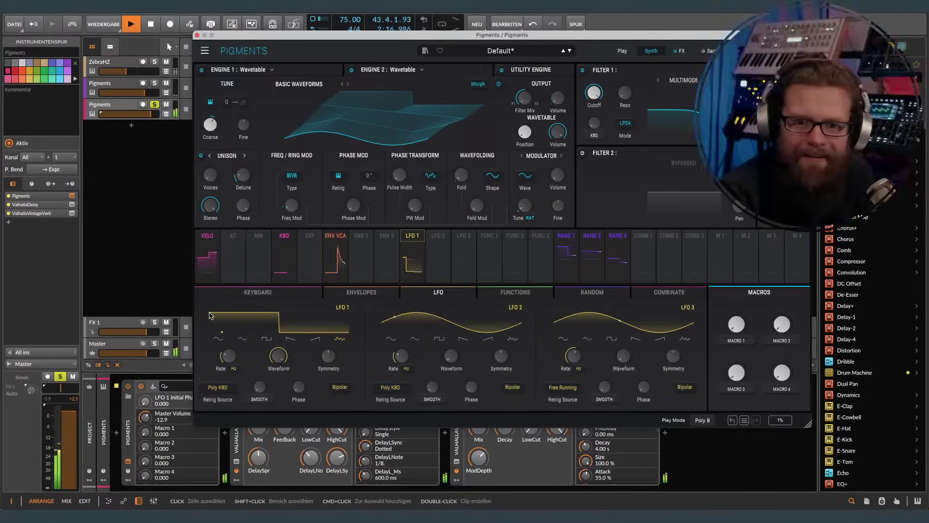
Step: Try LFO 1's other waveform shapes as modulation for Engine 2's output volume
click(242, 339)
click(266, 339)
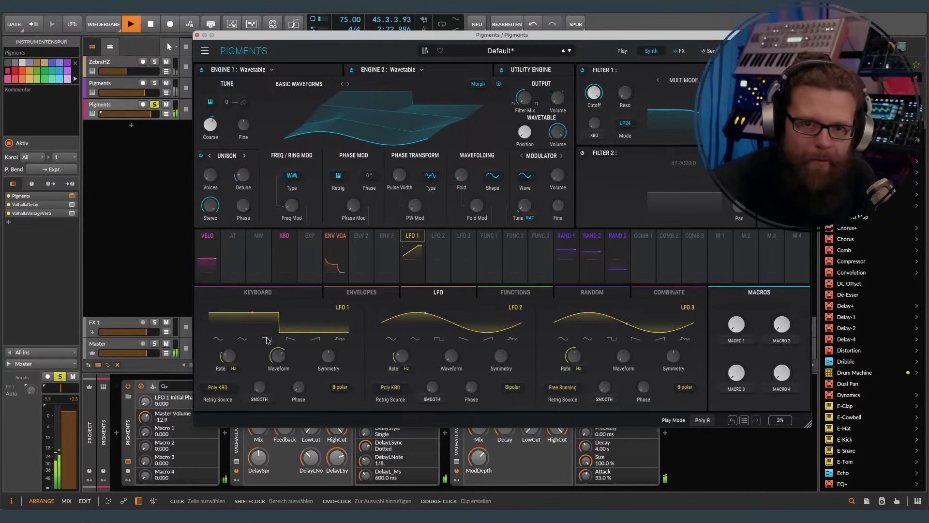
click(291, 339)
click(316, 339)
click(339, 338)
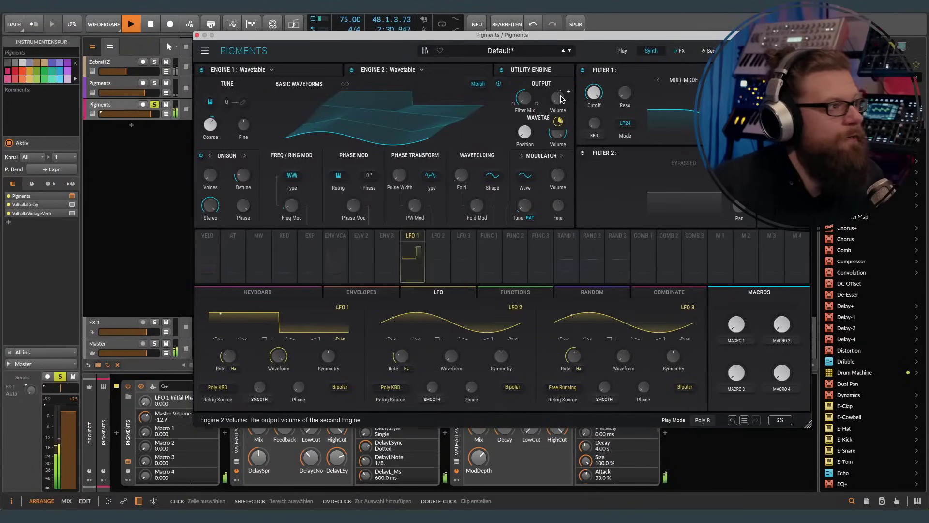
mouse_move(562, 99)
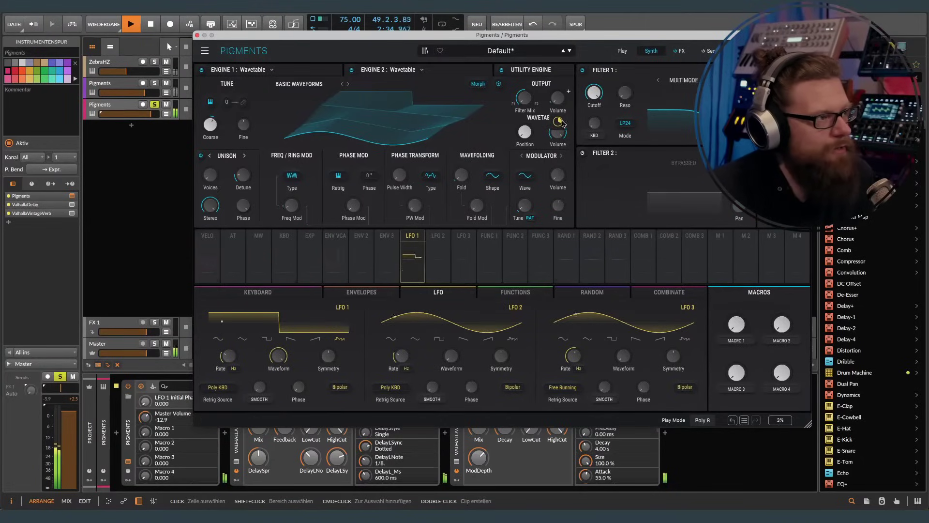
Step: Lower Engine 1's output volume, give LFO 2 the same waveform as LFO 1, and assign LFO 2 to modulate Engine 1's volume
mouse_move(558, 121)
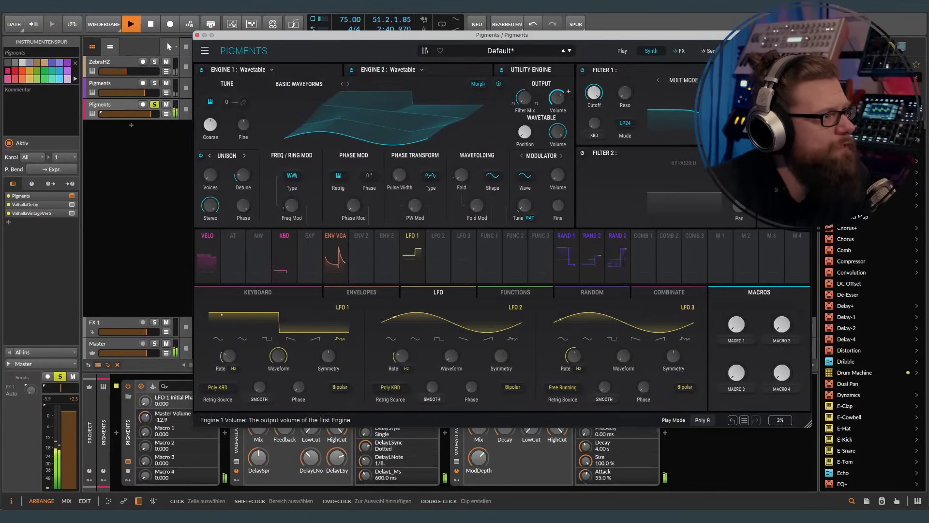
drag(559, 98, 559, 145)
click(514, 339)
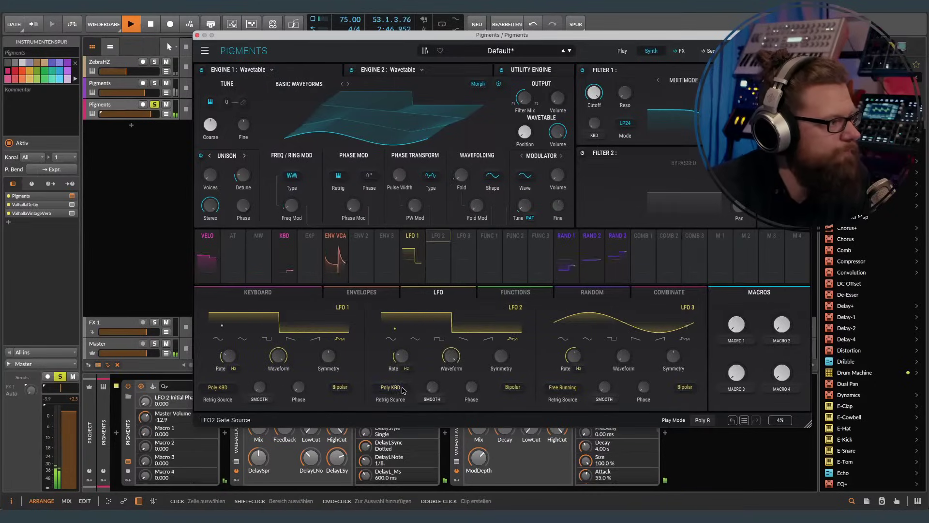
click(569, 93)
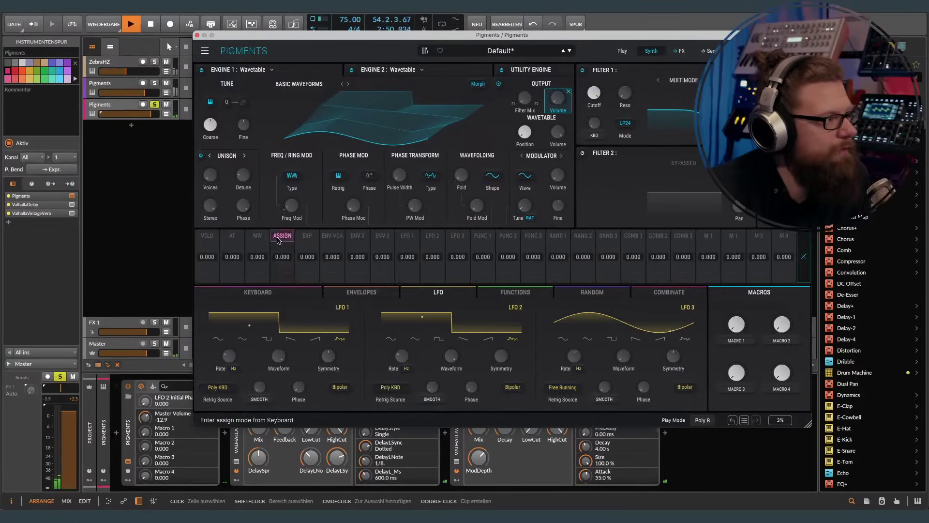
drag(432, 257, 432, 242)
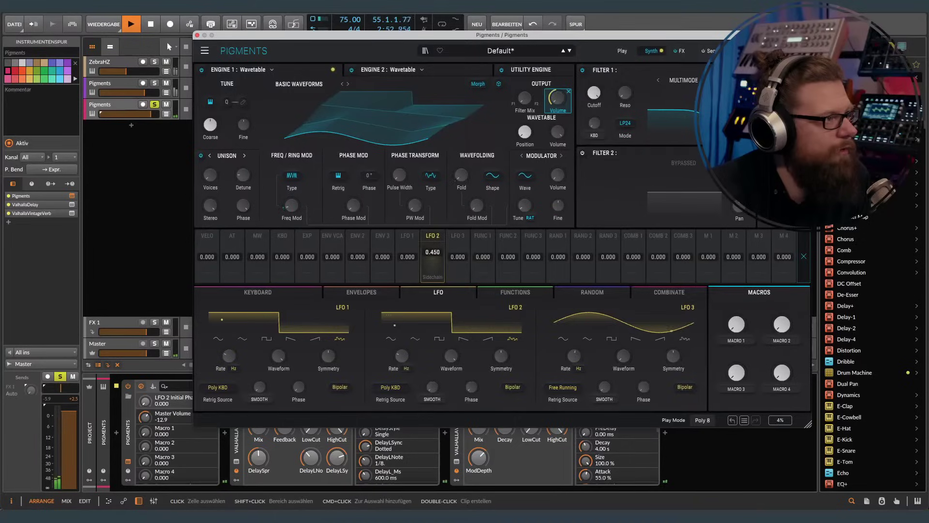
Step: Rebalance the engine volumes and reduce LFO 2's modulation amount on Engine 1's volume to 0.260
mouse_move(559, 100)
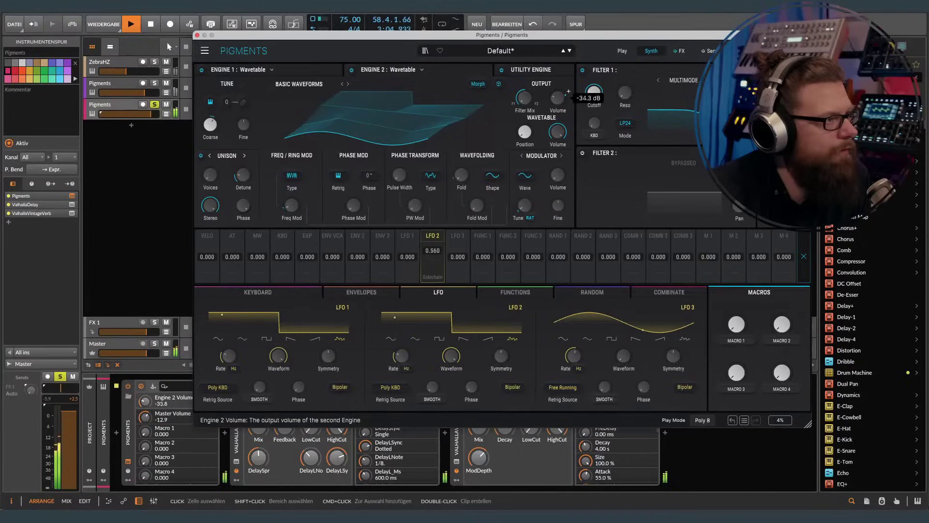
click(569, 91)
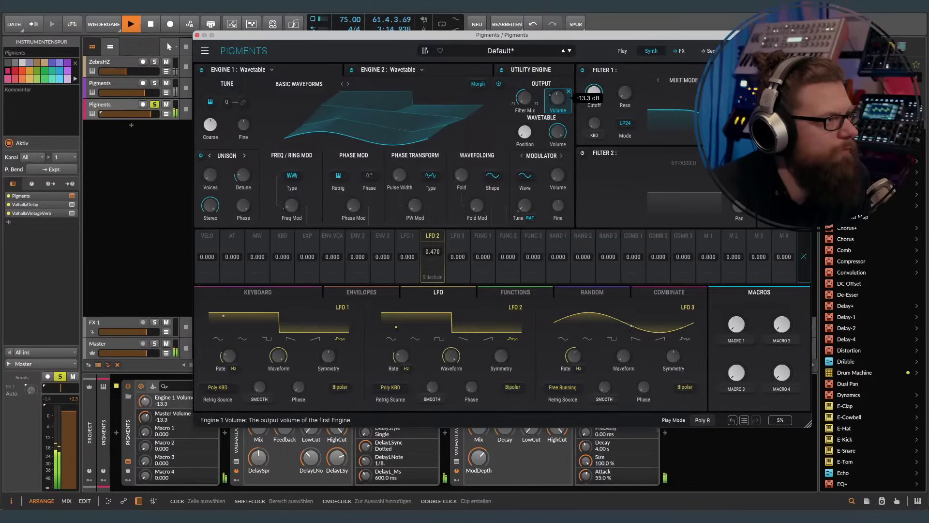
drag(439, 255, 439, 262)
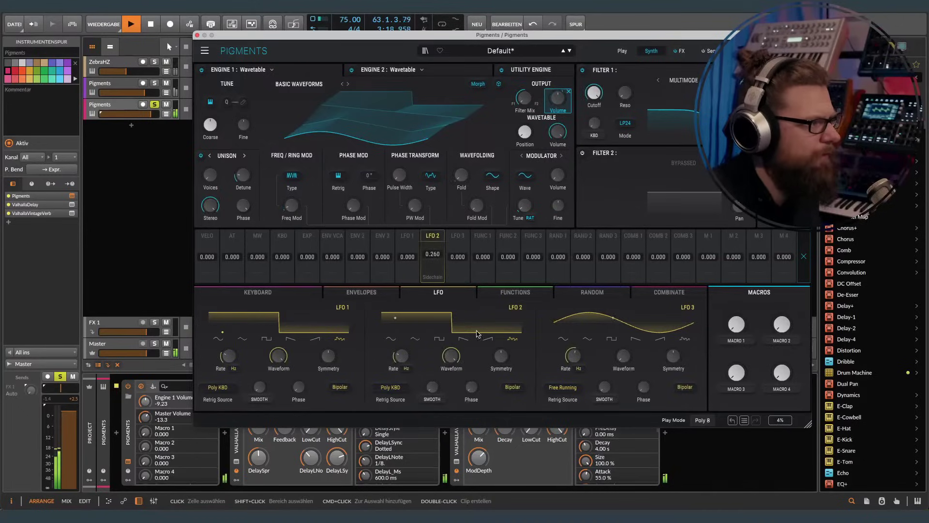
Step: Switch both LFO 2 and LFO 1 from bipolar to unipolar modulation
click(512, 387)
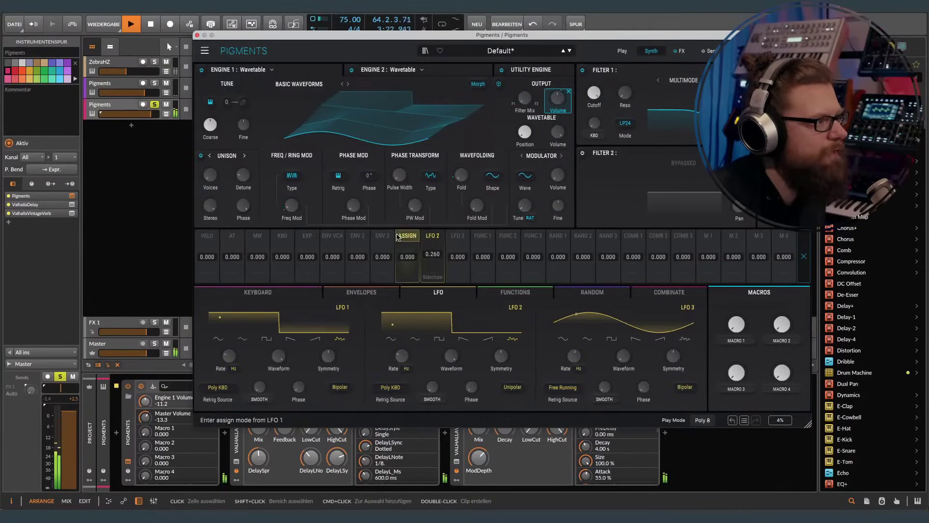
click(408, 242)
click(340, 387)
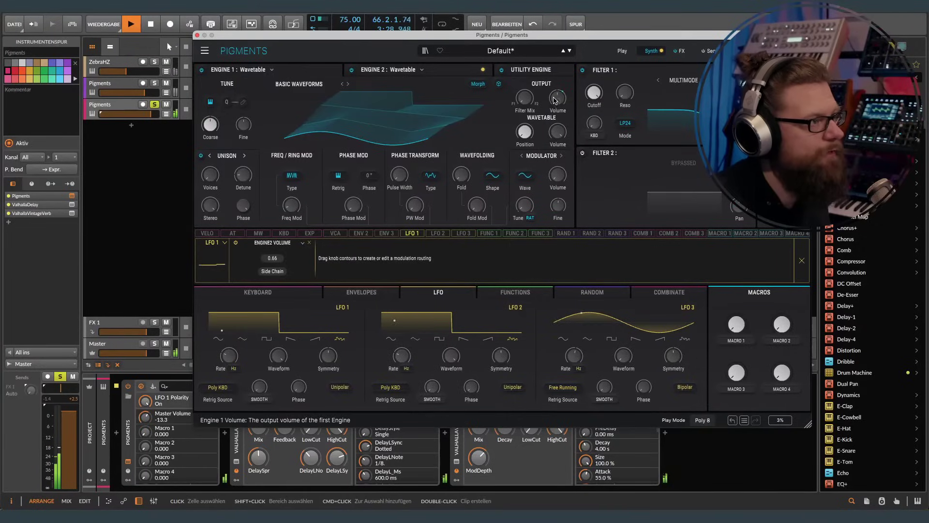
Step: Set LFO 1's modulation amount on Engine 2's volume to 0.46 and Engine 1's base output volume to -22.8 dB
drag(558, 97, 558, 117)
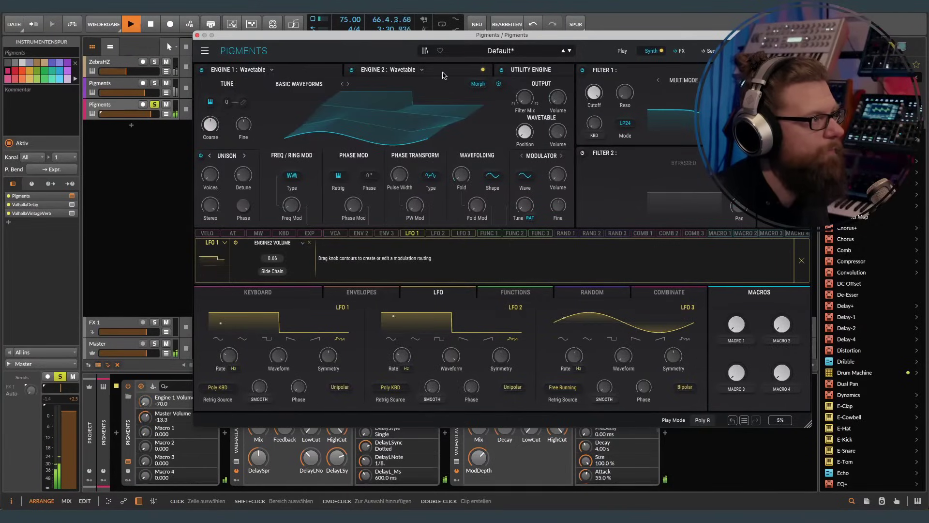
mouse_move(565, 90)
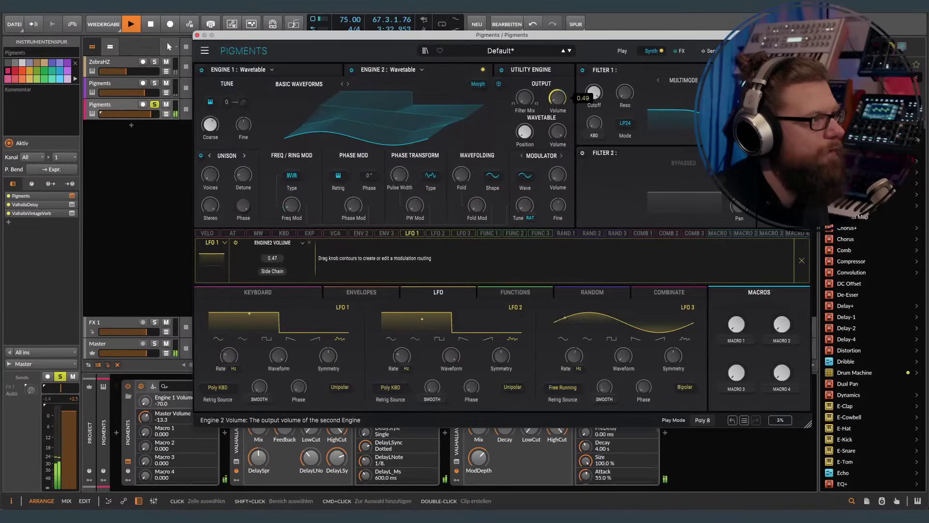
drag(560, 102, 561, 92)
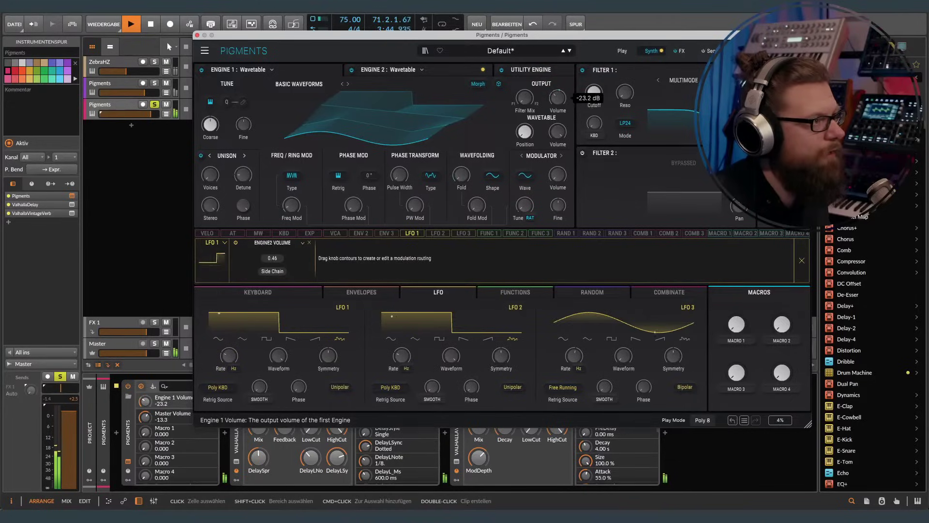
drag(558, 97, 557, 99)
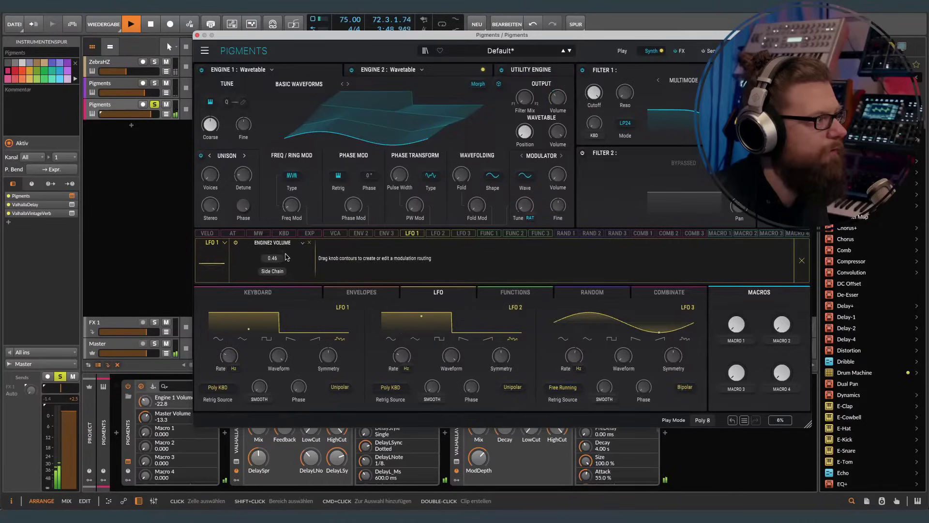
Step: Set LFO 2's amount on Engine 1's volume to 0.36 with a base level of -23.6 dB, and unsolo the track
click(431, 233)
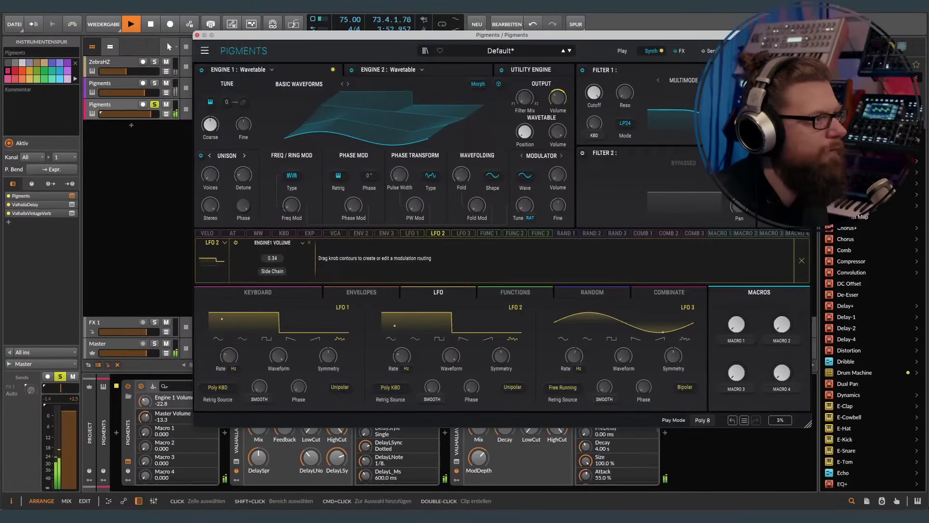
drag(558, 97, 558, 100)
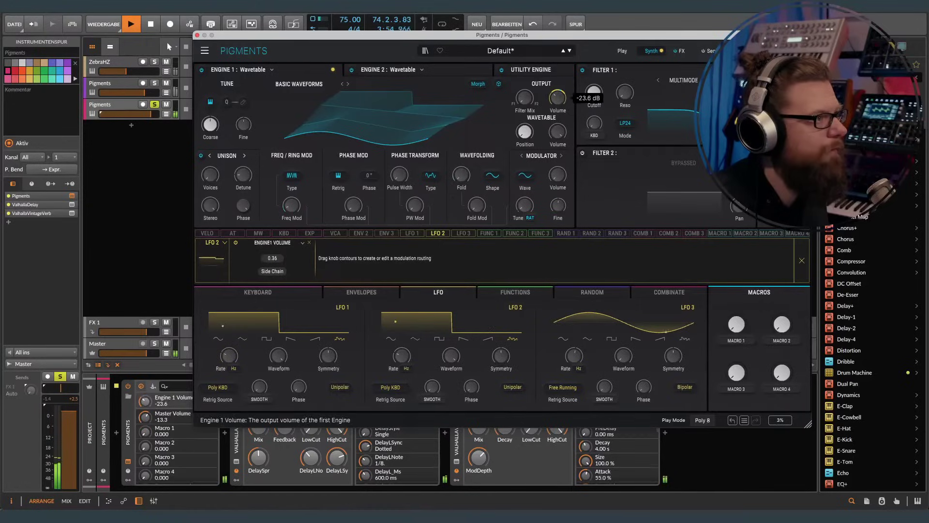
click(154, 105)
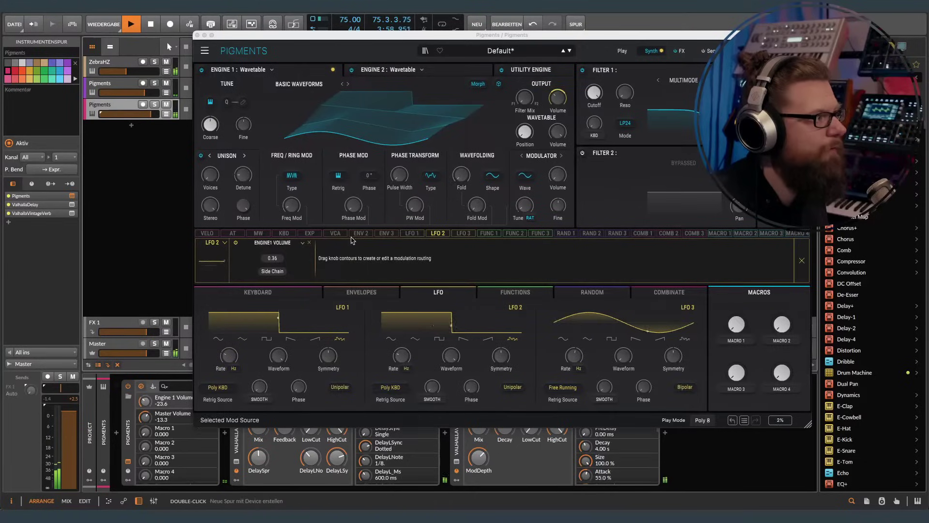
Step: Adjust the VCA envelope to a sustain of about 0.33 and an attack of 0.146, and close the Pigments window
click(361, 292)
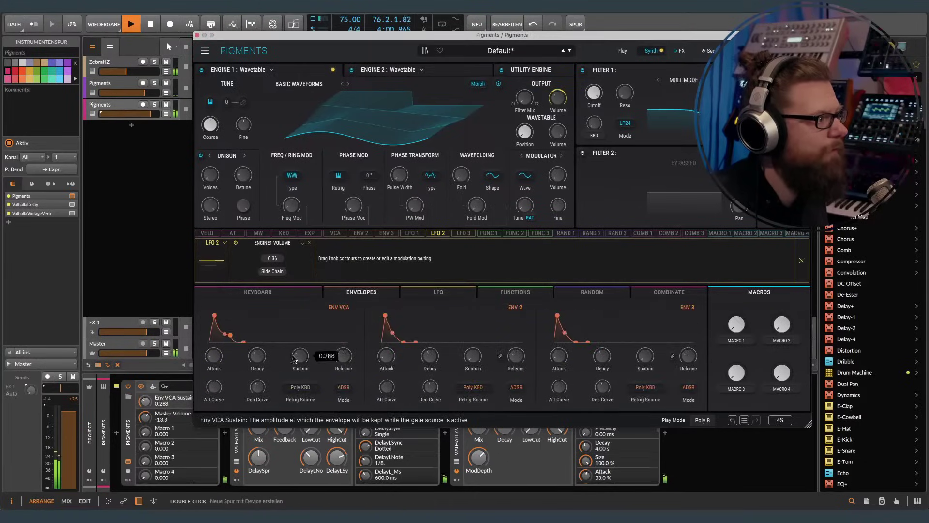
drag(257, 356, 300, 353)
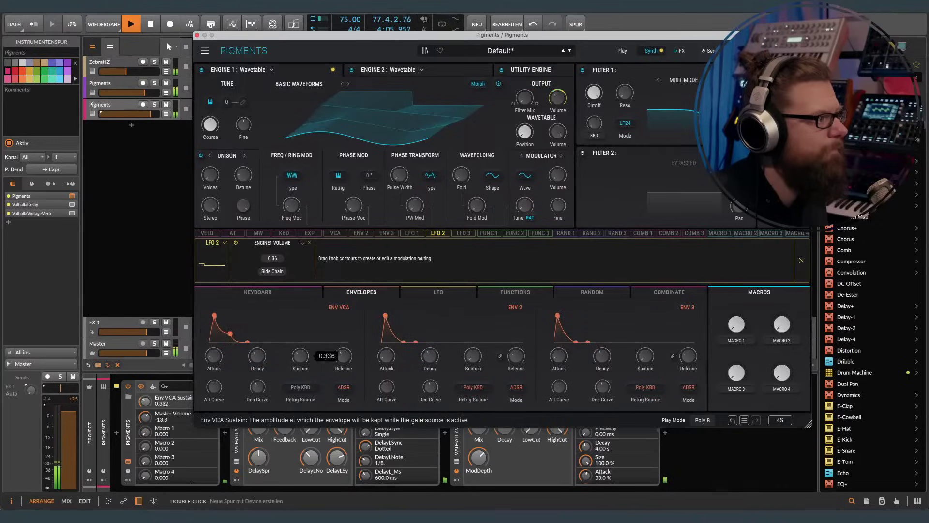
drag(214, 355, 214, 361)
click(197, 35)
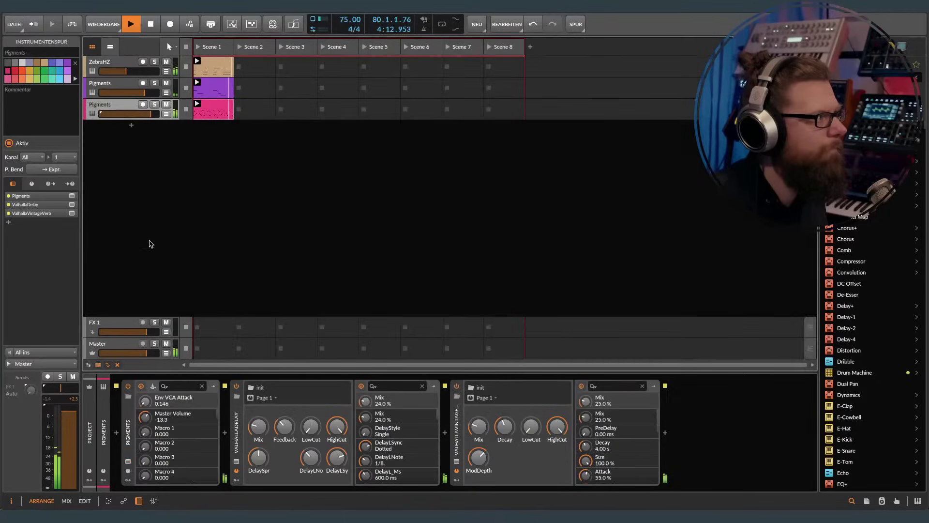
Step: Raise the track's reverb to a 37.0 % mix with 4.77 s decay, and its ValhallaDelay mix to 36.8 %
drag(478, 426, 478, 420)
mouse_move(258, 426)
mouse_down()
mouse_move(285, 423)
mouse_move(285, 414)
mouse_move(258, 424)
mouse_up()
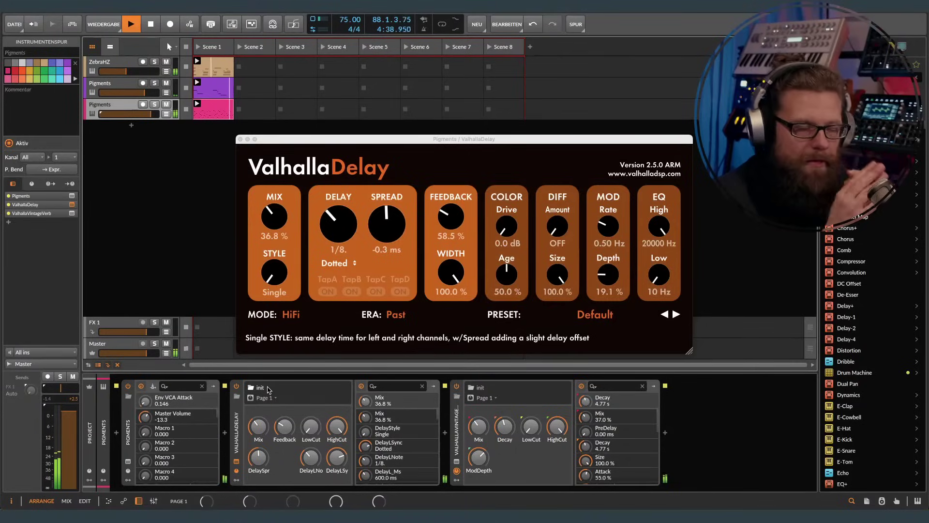
click(240, 139)
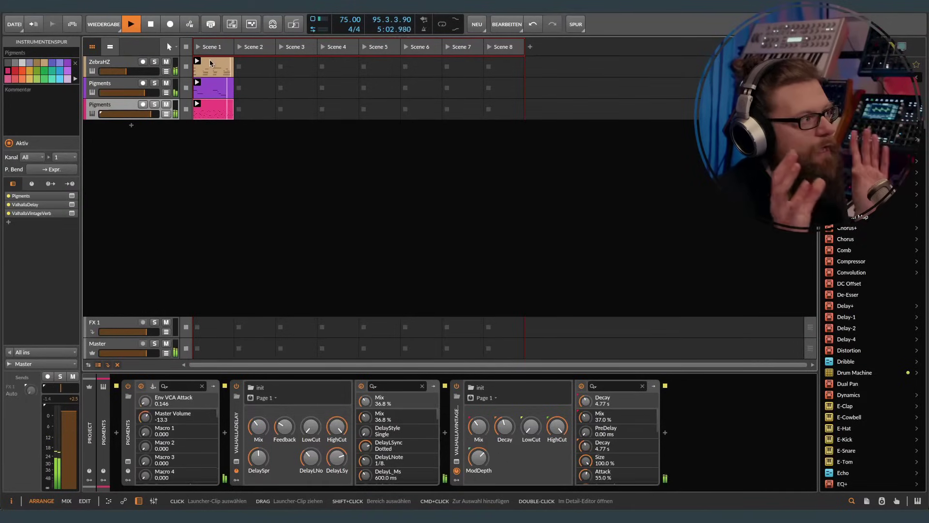
Step: Examine and compare the notes of the ZebraHZ clip and both Pigments clips in Scene 1
double_click(210, 63)
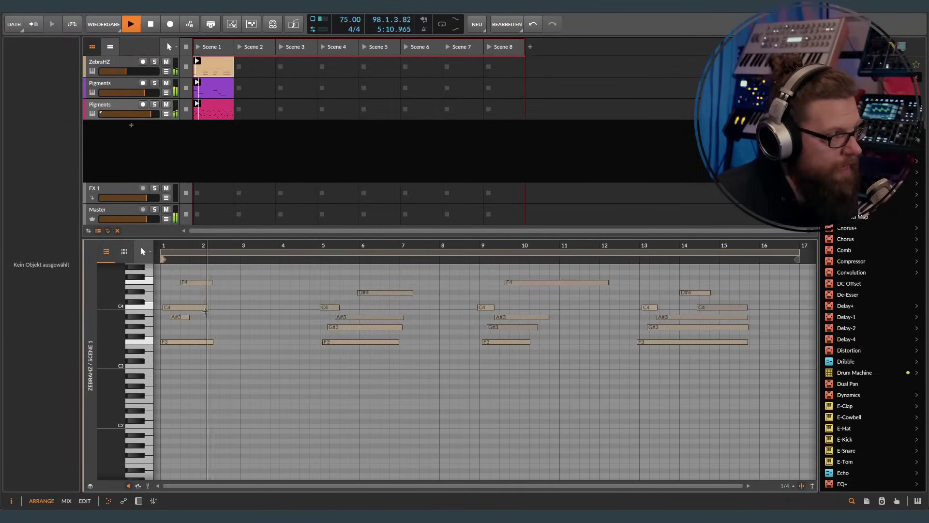
click(214, 91)
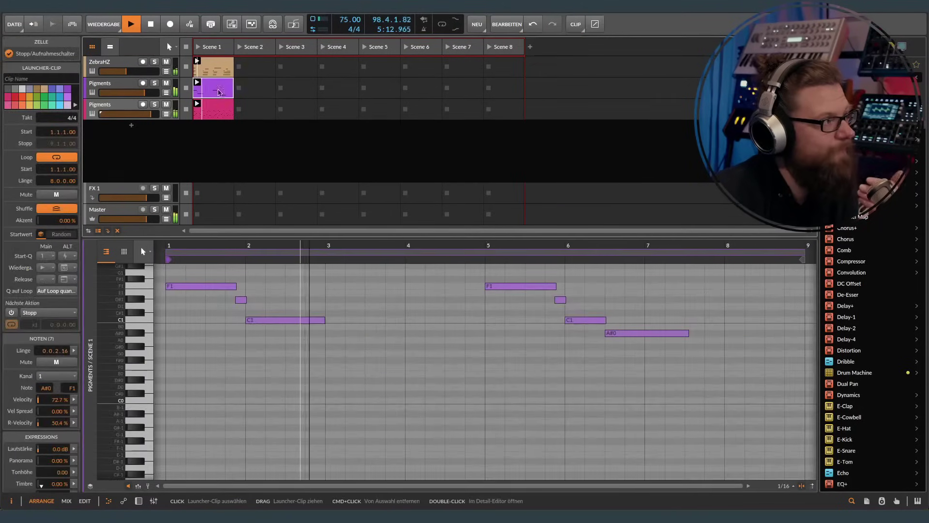
click(220, 109)
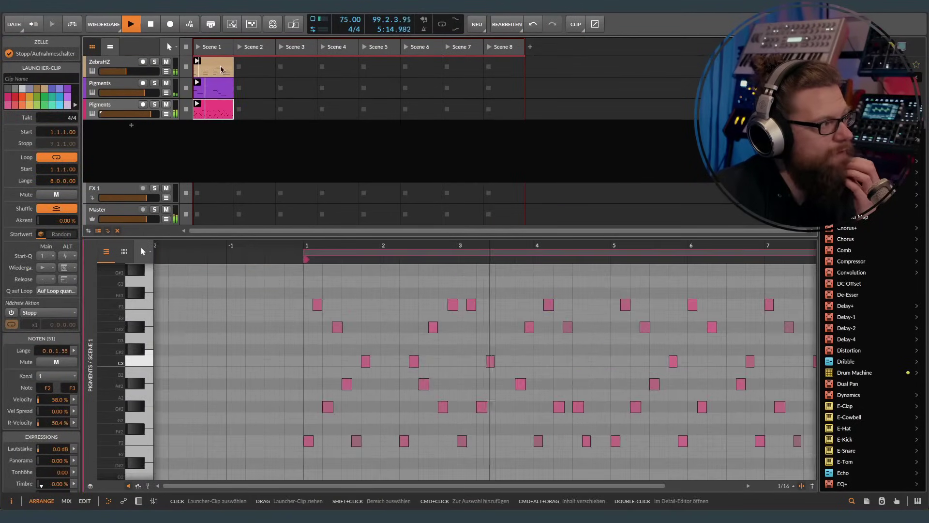
key(Up)
key(Up)
click(219, 108)
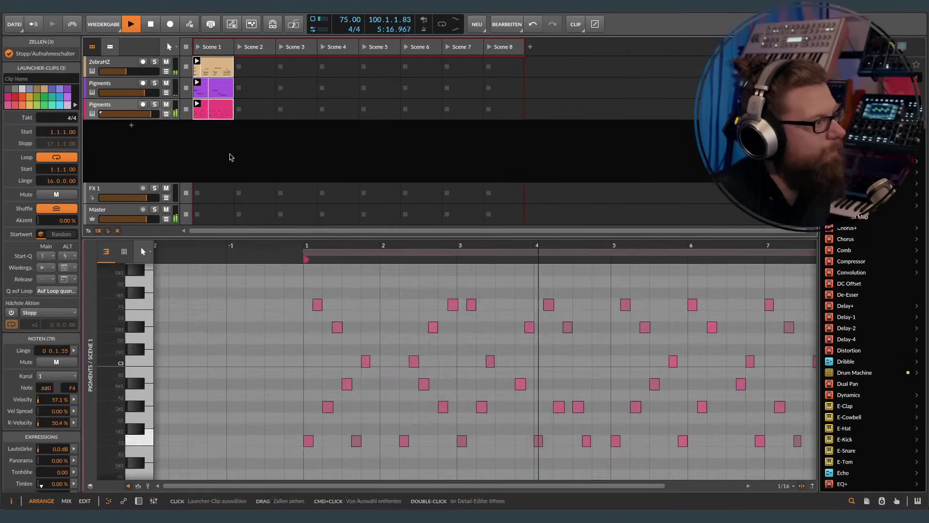
key(Up)
key(Up)
click(220, 83)
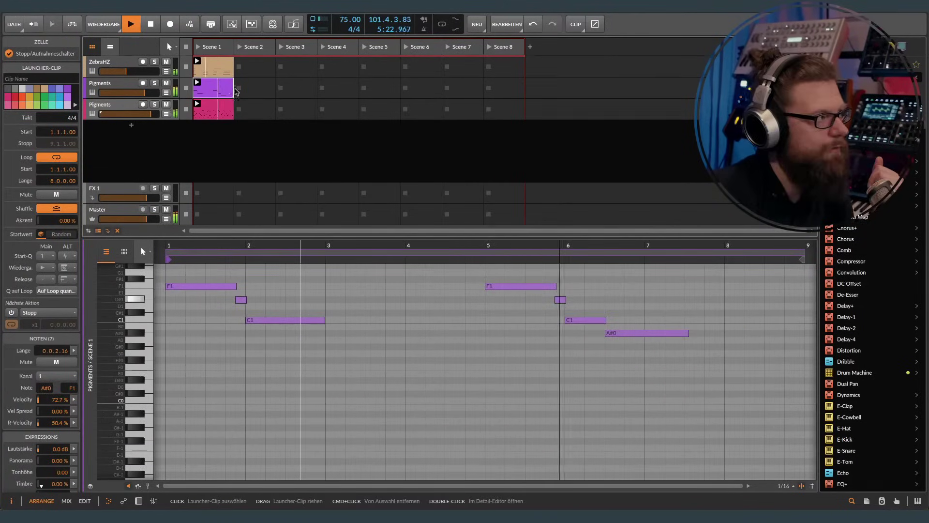
click(213, 109)
click(213, 68)
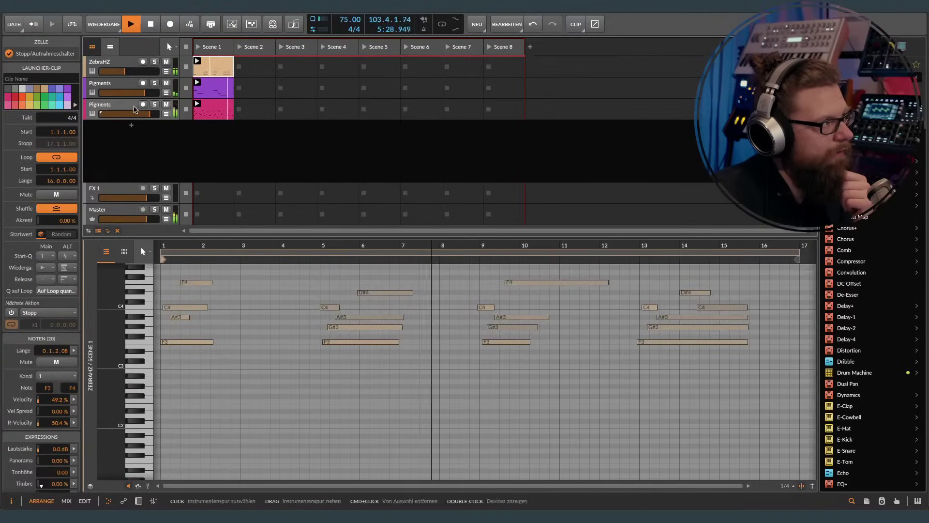
Step: Mute the notes from 3.1.3 to 4.4.3 in the third track's Pigments clip
click(129, 108)
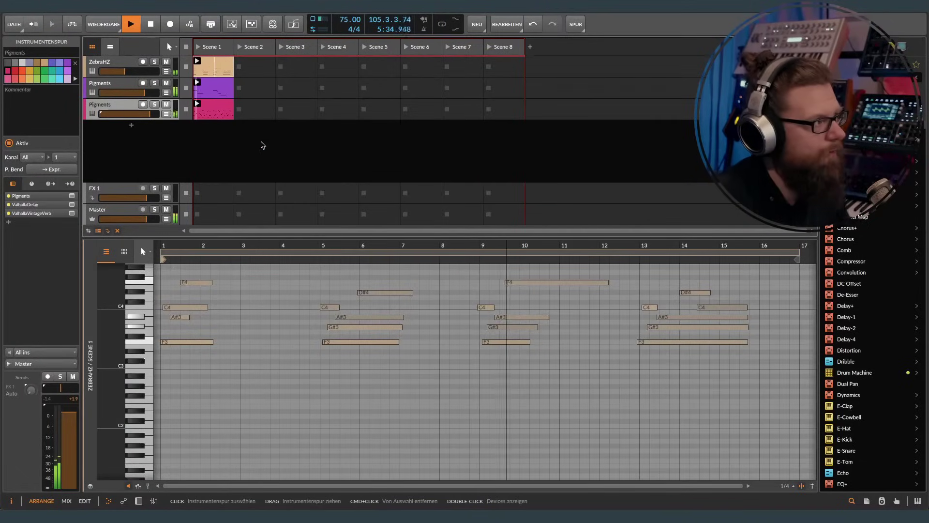
click(213, 112)
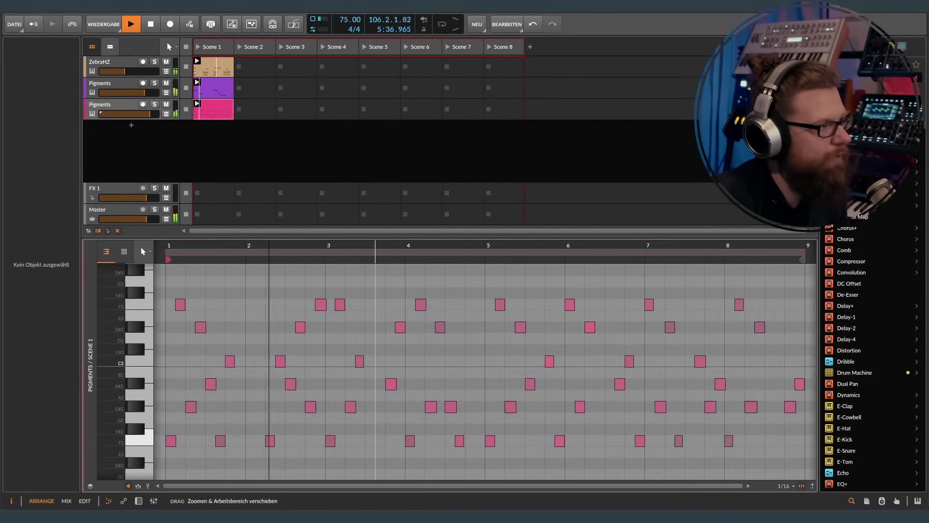
drag(380, 246, 373, 247)
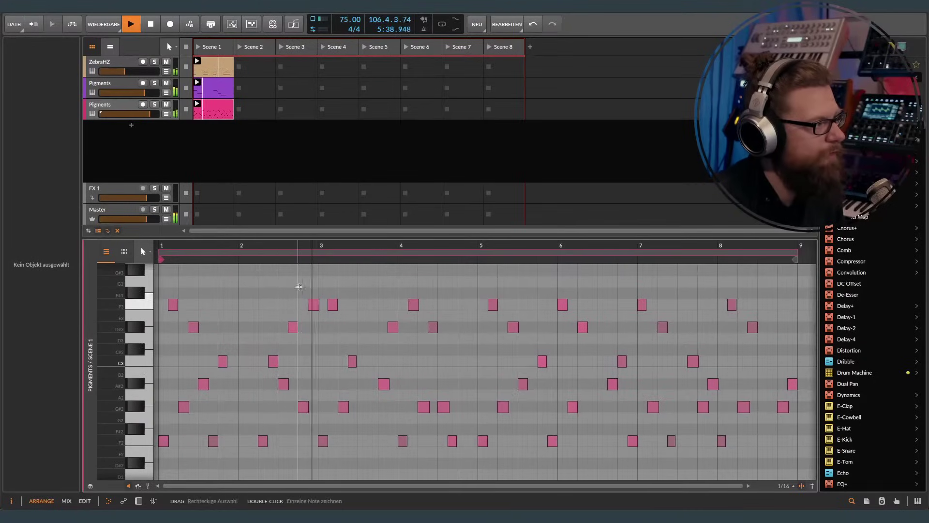
drag(329, 284, 465, 454)
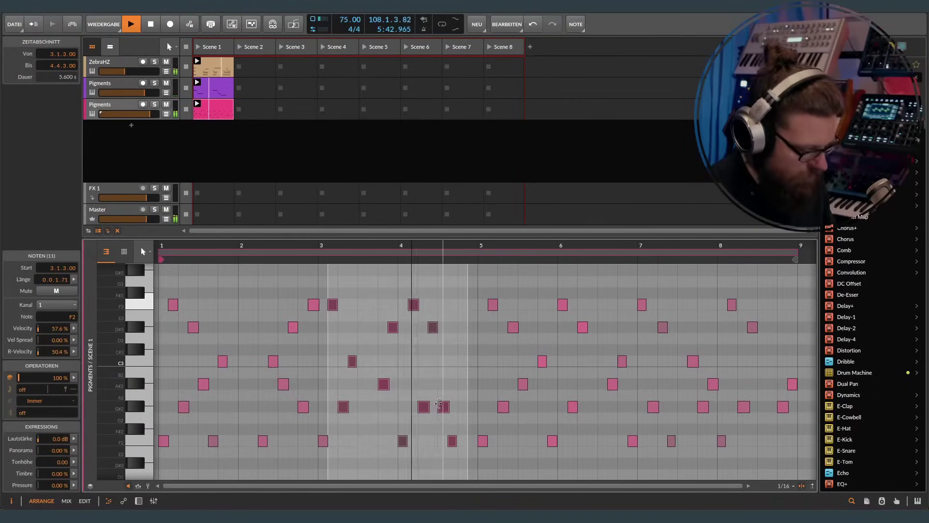
right_click(419, 301)
click(438, 306)
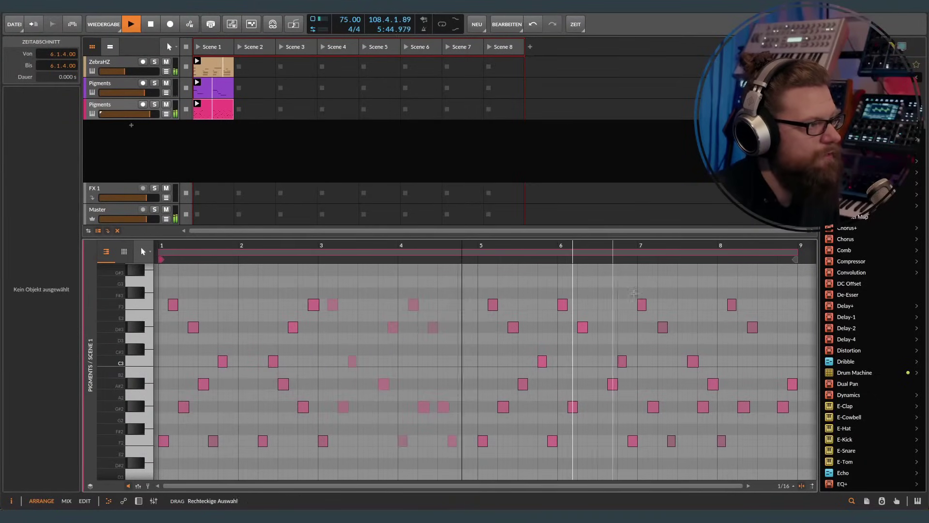
Step: Mute all notes from bar 7 to the end of the third track's Pigments clip
drag(638, 267, 806, 477)
right_click(794, 404)
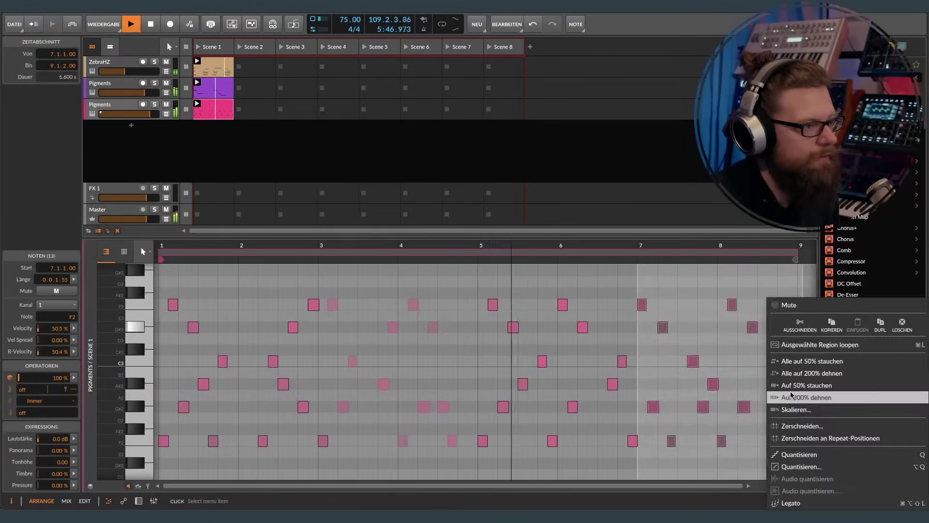
click(799, 304)
click(723, 287)
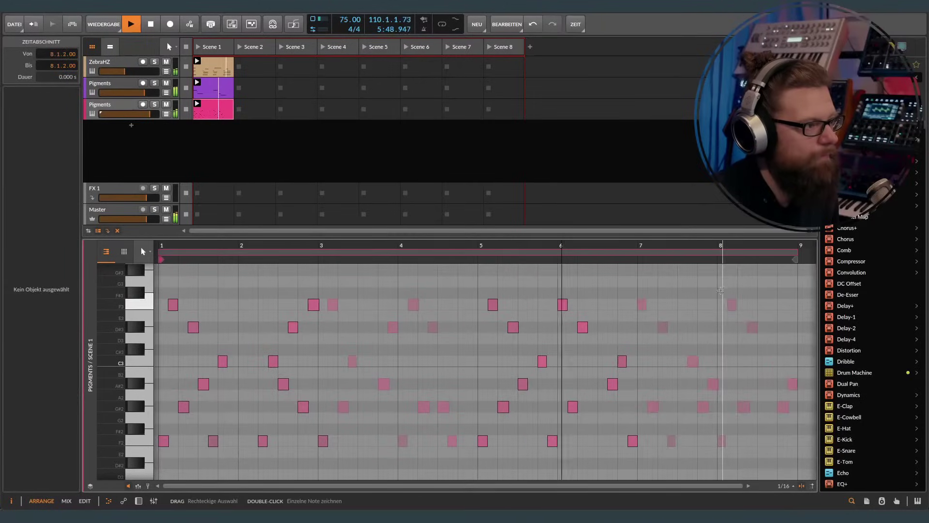
click(693, 299)
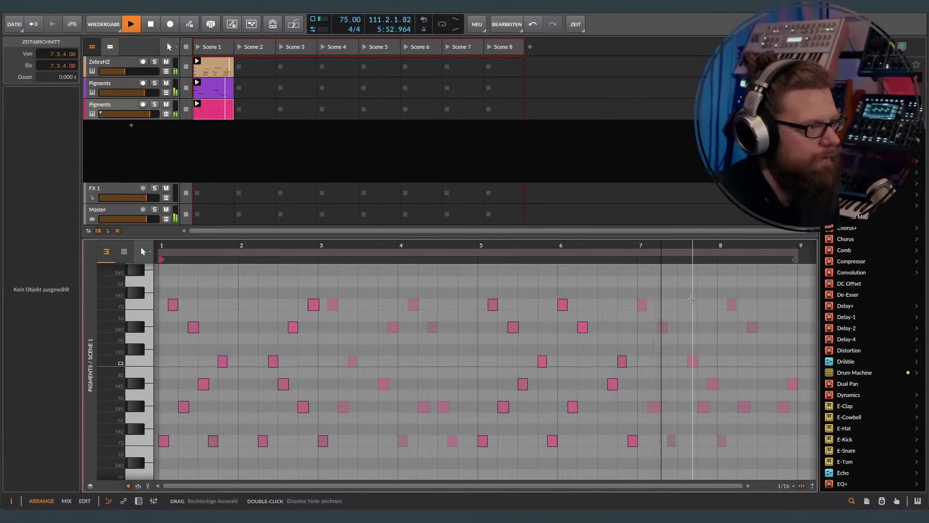
Step: Insert a second ValhallaDelay between the existing ValhallaDelay and the ValhallaVintageVerb on the third track
key(d)
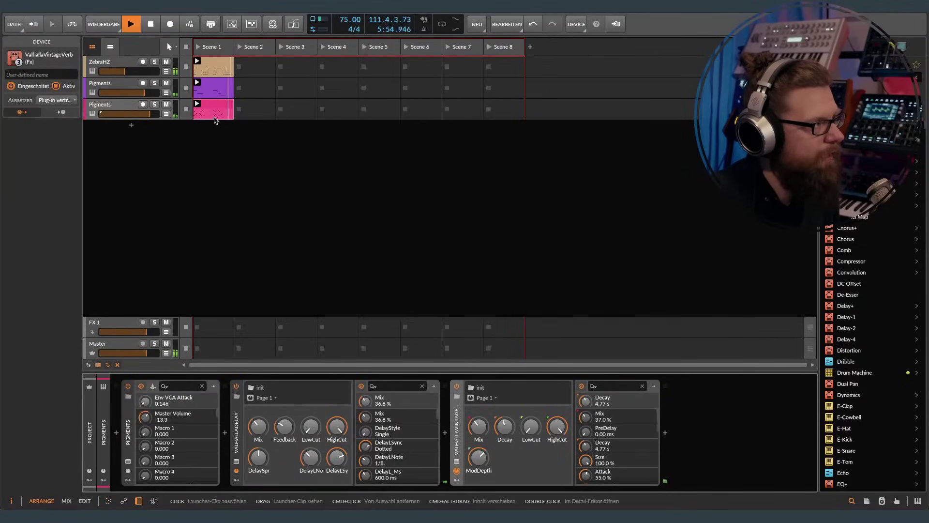
key(e)
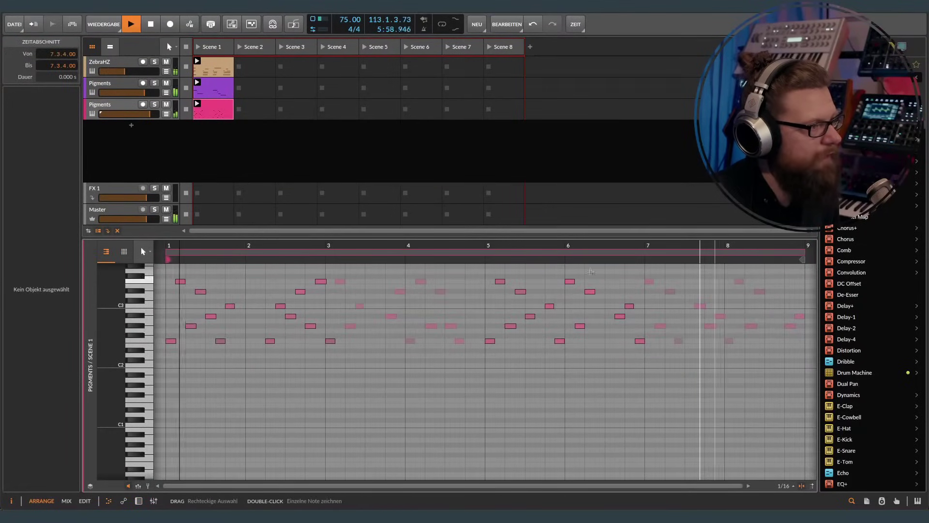
key(d)
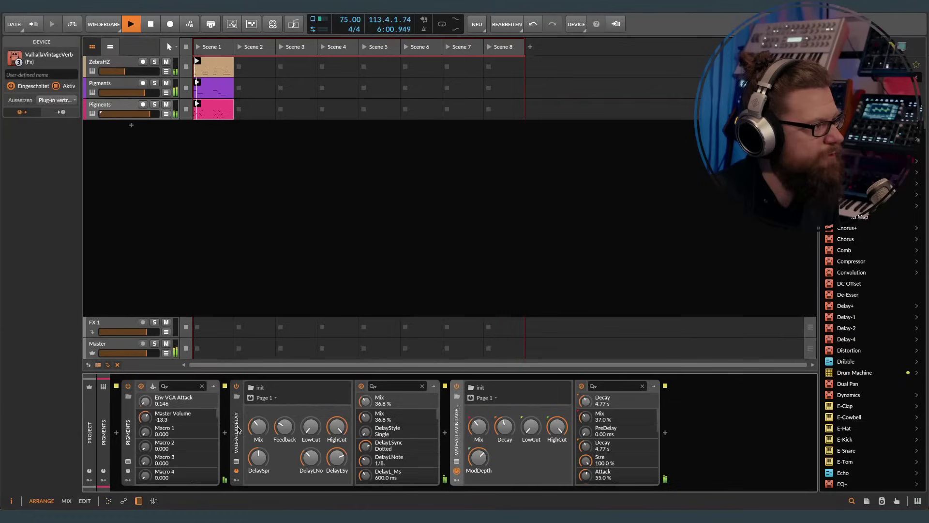
click(445, 433)
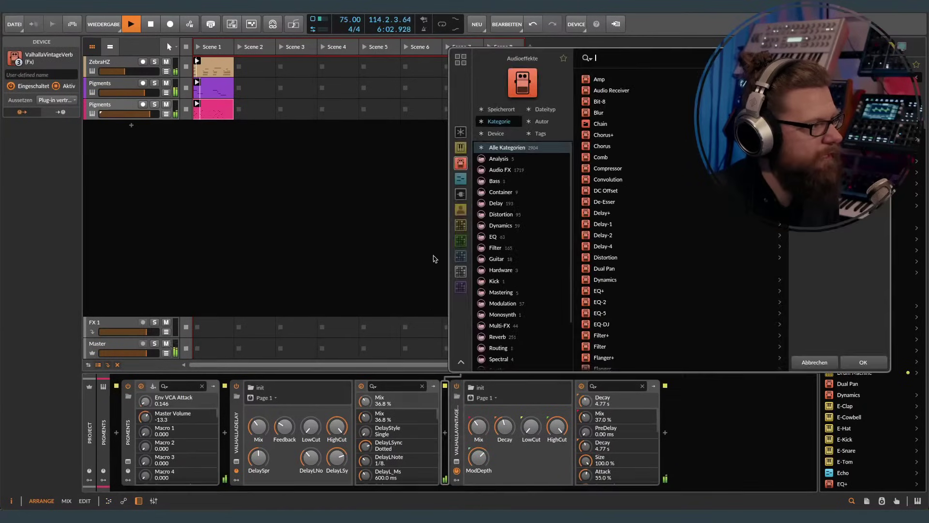
click(461, 240)
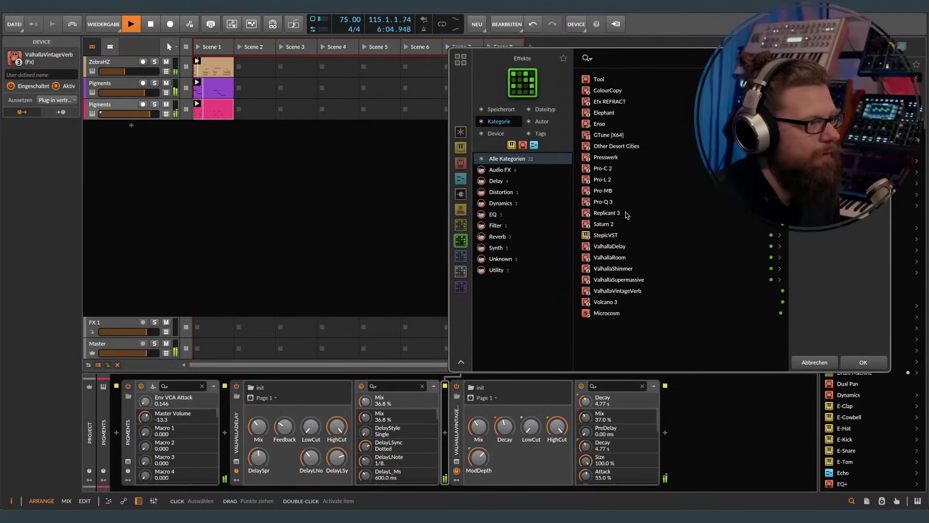
double_click(611, 246)
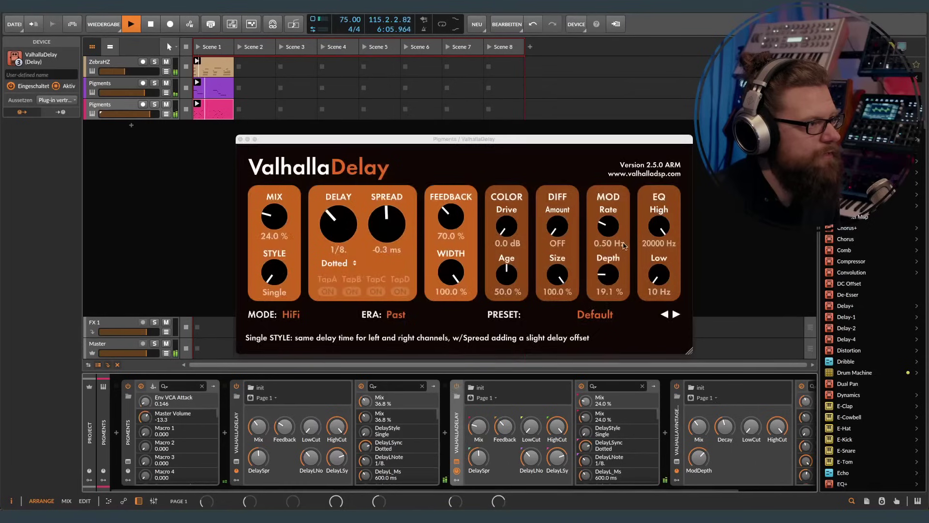
Step: Set the new ValhallaDelay to 1/4 Note timing, 0.0 ms spread, 37.4 % mix, 76.8 % feedback and a 630 Hz low cut
click(339, 263)
click(339, 274)
drag(344, 238, 388, 229)
drag(278, 224, 278, 218)
drag(454, 227, 455, 222)
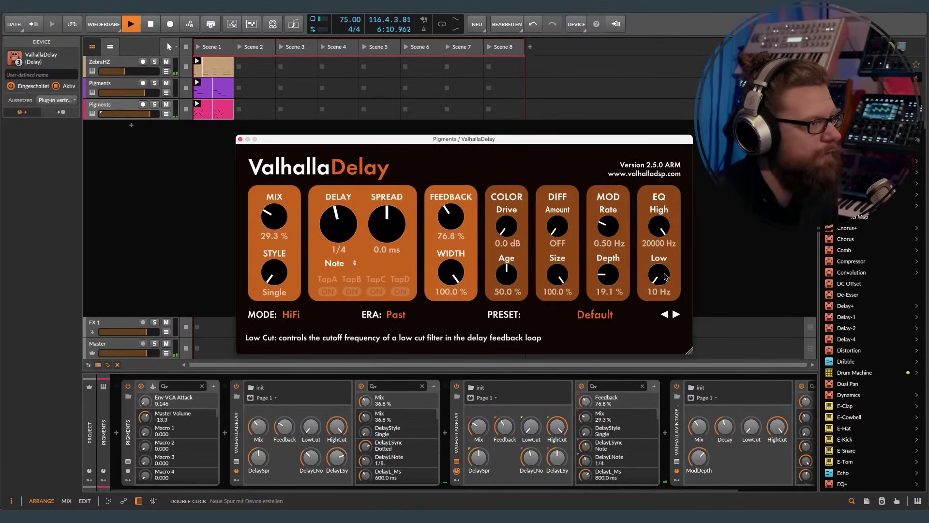
drag(659, 278, 659, 269)
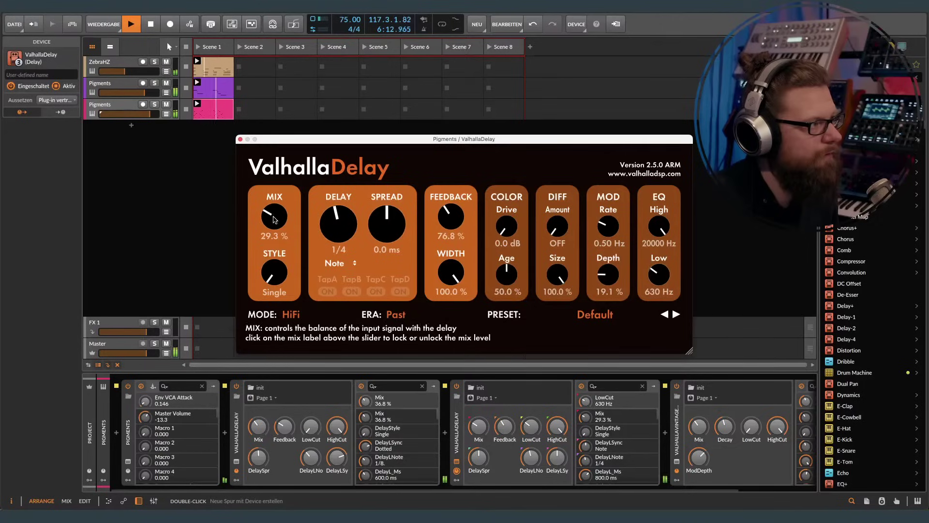
drag(275, 219, 274, 216)
Step: Solo the third track and adjust its second ValhallaDelay to 85.2 % feedback, 500 Hz low cut and 47.7 % mix
click(155, 104)
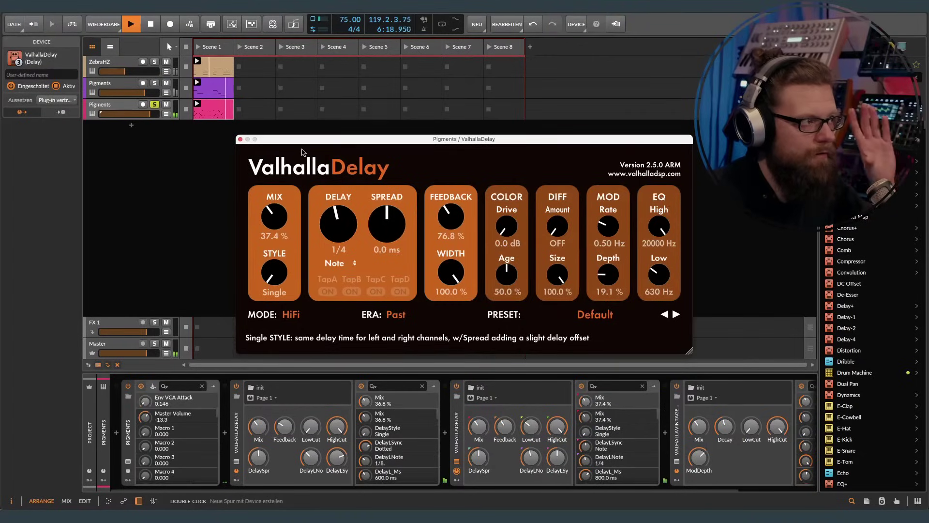
drag(451, 217, 451, 208)
drag(651, 272, 652, 275)
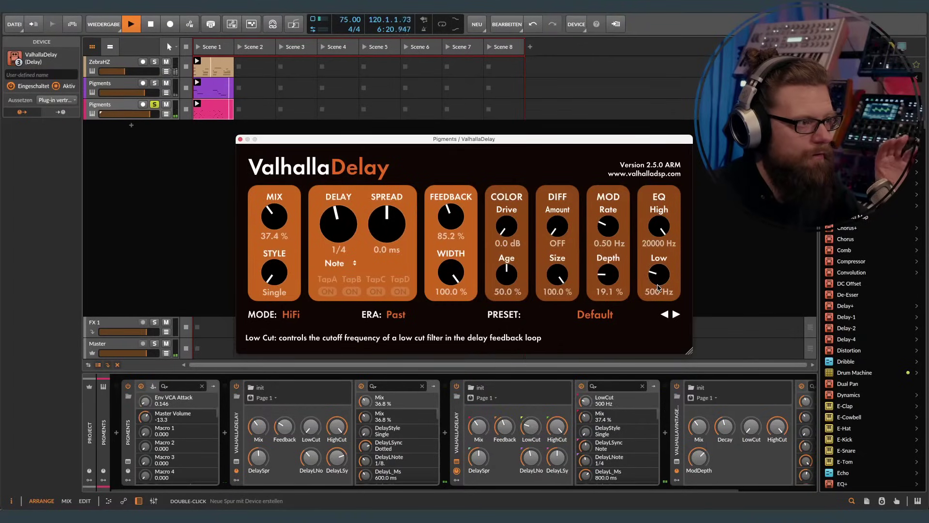
drag(266, 210, 266, 205)
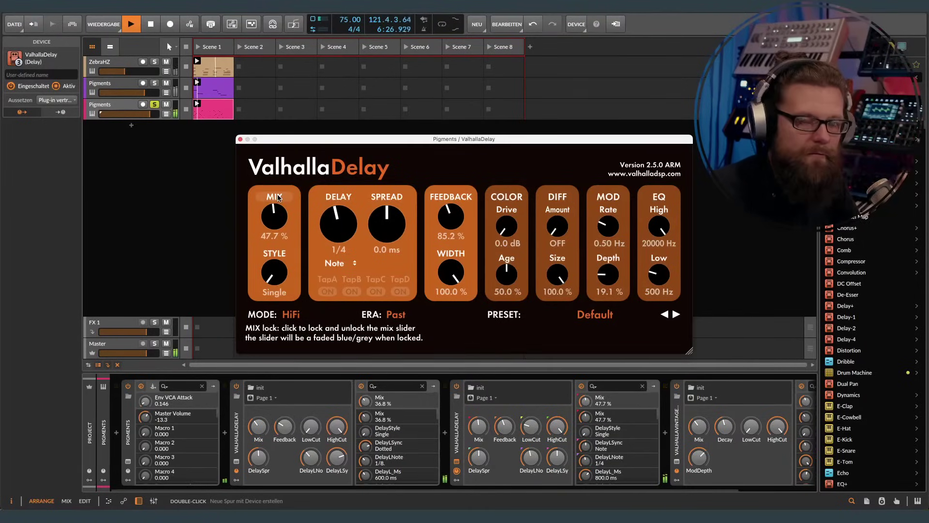
Step: Review the third track's clip notes, and lower the ValhallaVintageVerb's mix to about 0.32 along with its decay
double_click(228, 117)
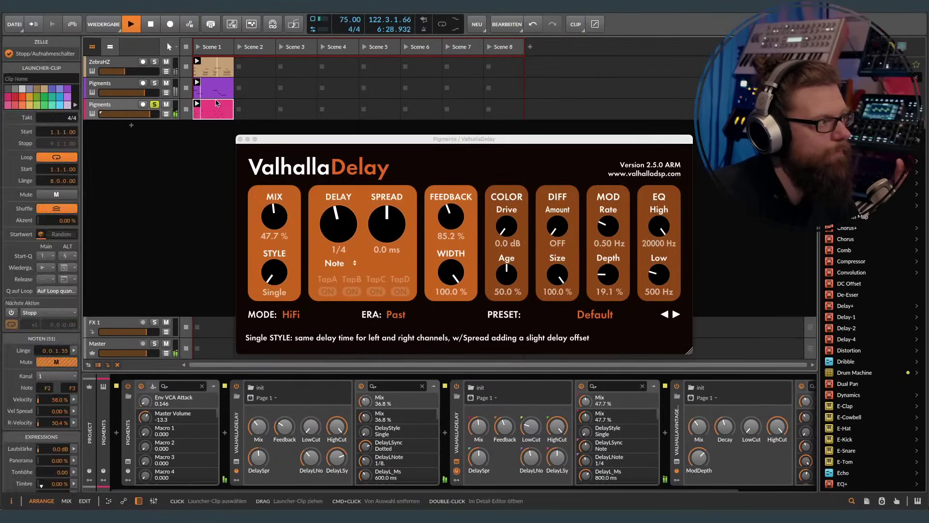
drag(292, 142, 243, 44)
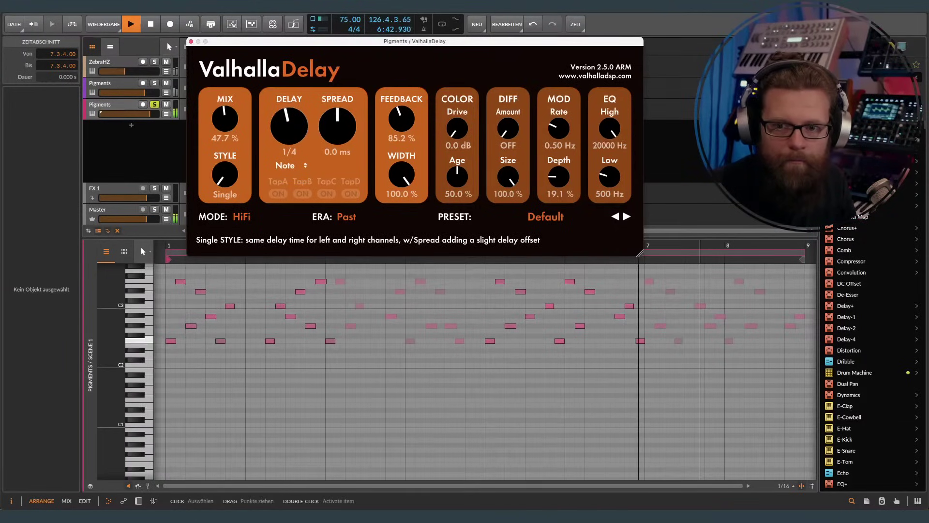
click(652, 146)
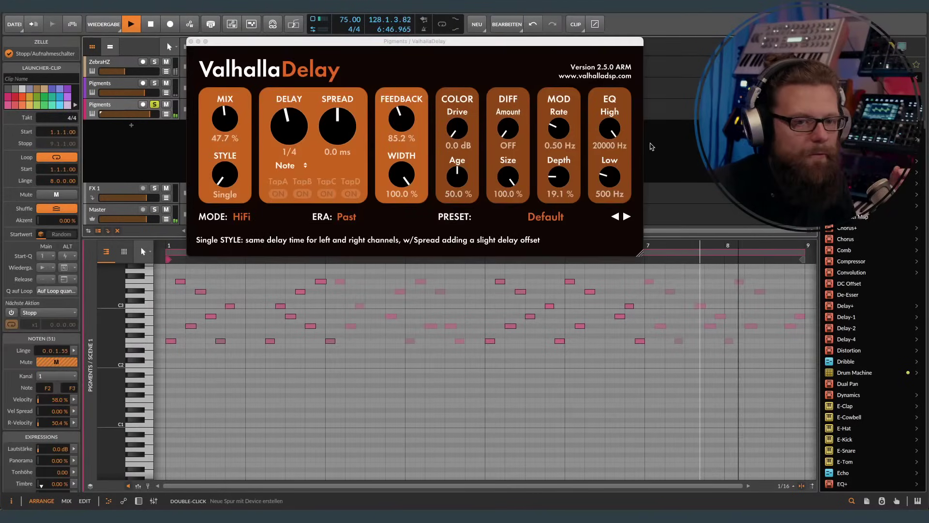
click(125, 107)
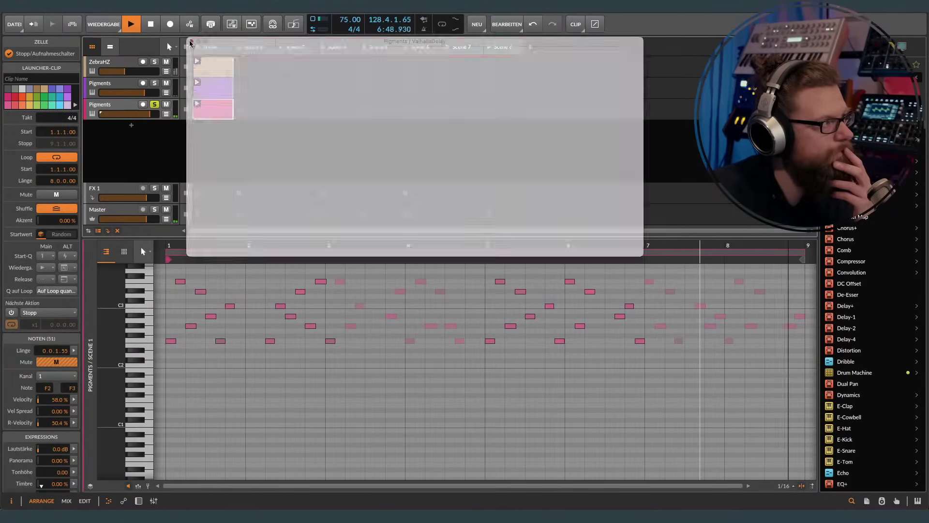
double_click(125, 107)
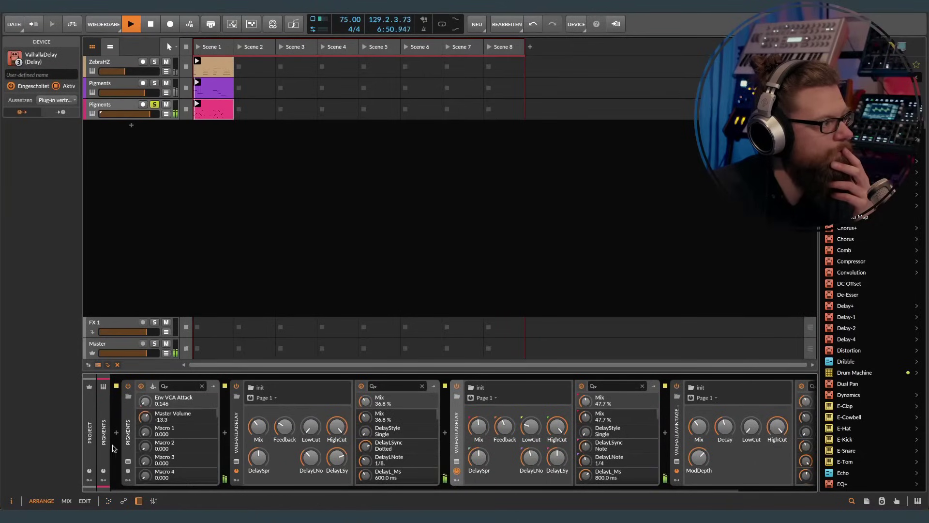
mouse_move(697, 425)
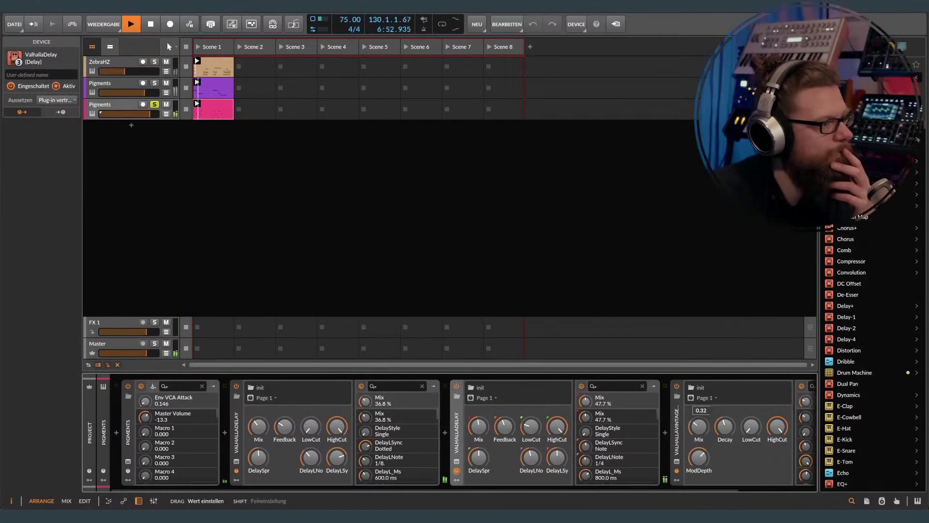
drag(725, 426, 724, 437)
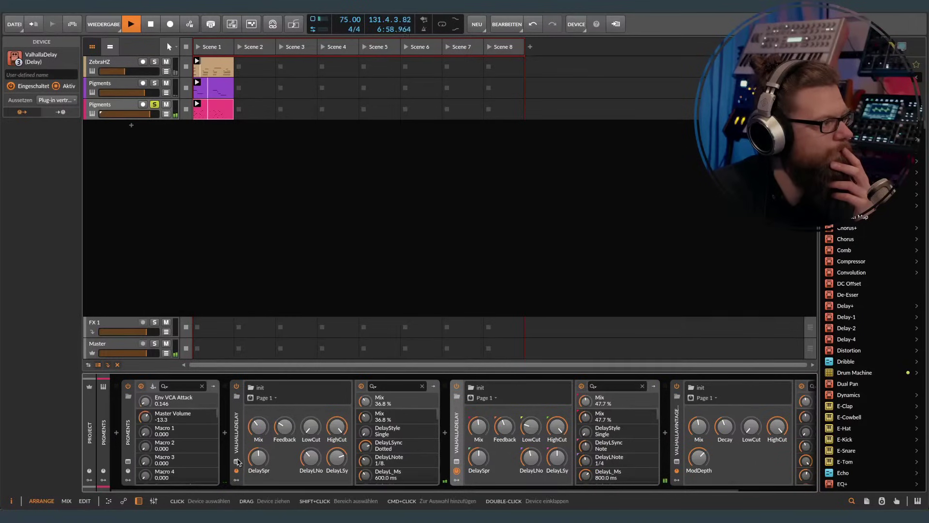
Step: Enable Filter 2 in the third track's Pigments in BP24 mode, with resonance 0.488 and a lowered cutoff
click(128, 462)
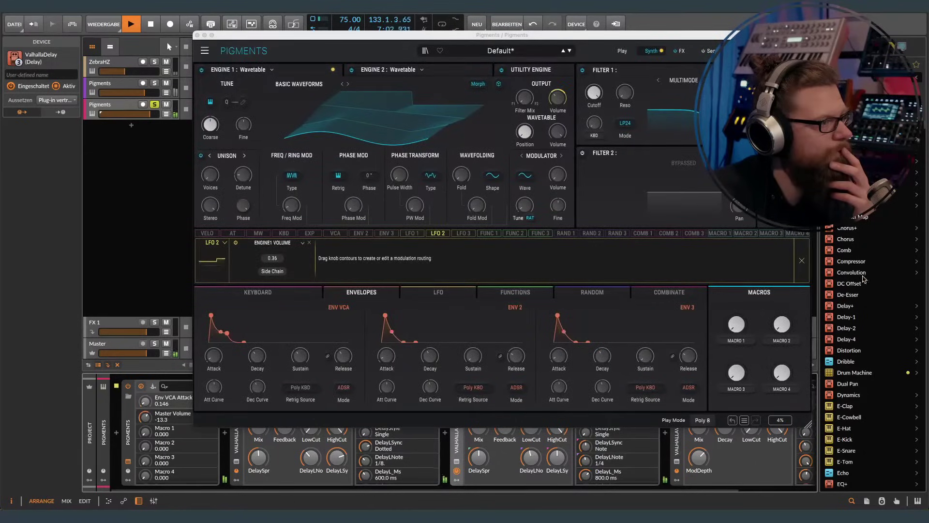
click(803, 262)
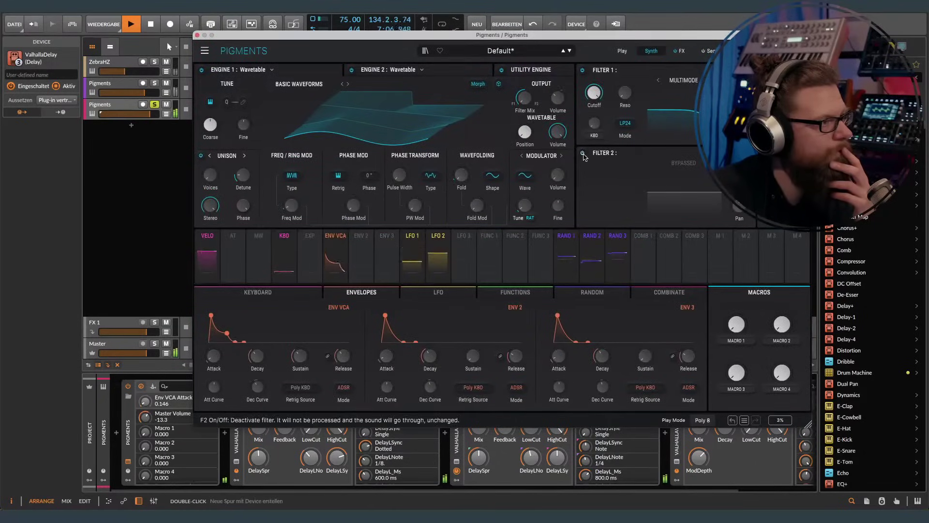
click(584, 155)
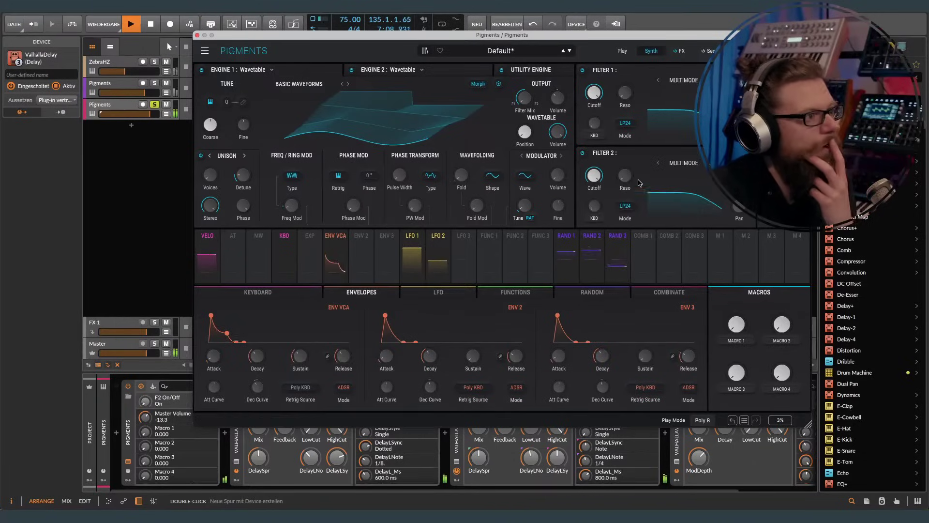
click(626, 207)
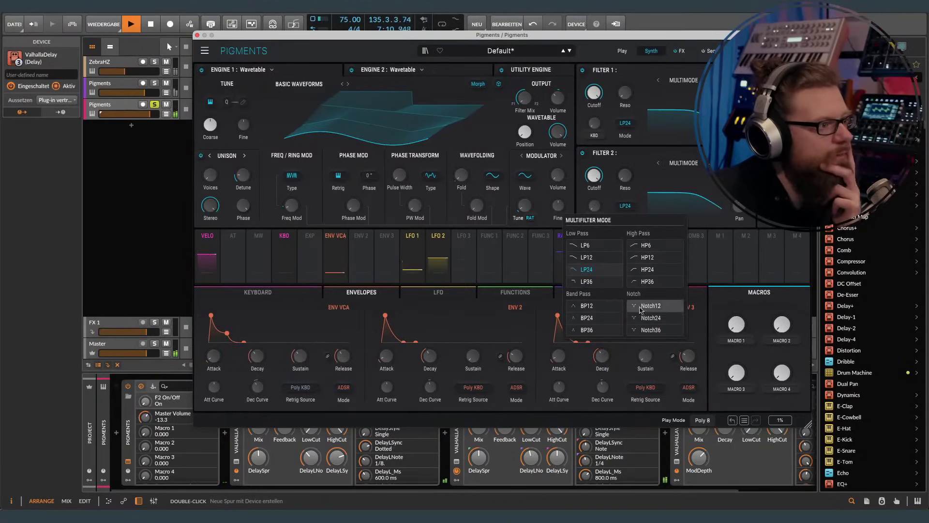
click(587, 318)
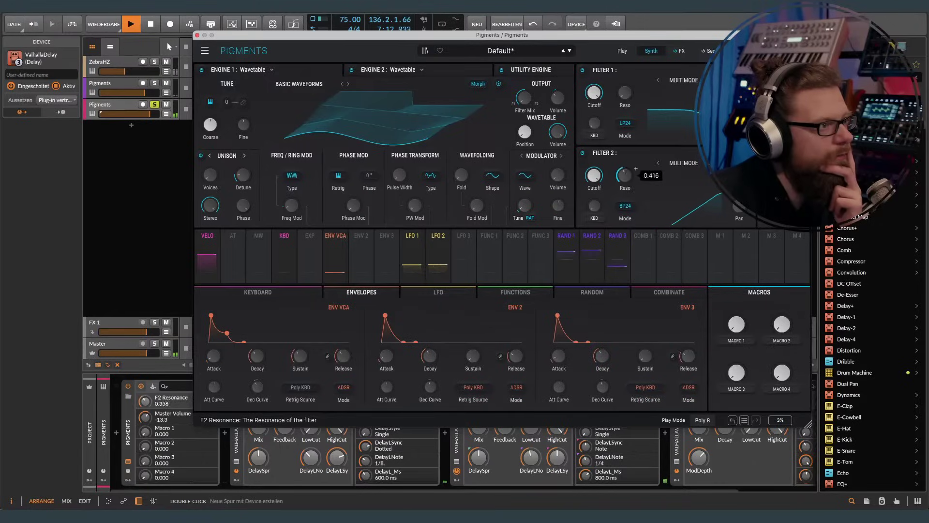
drag(636, 168, 636, 161)
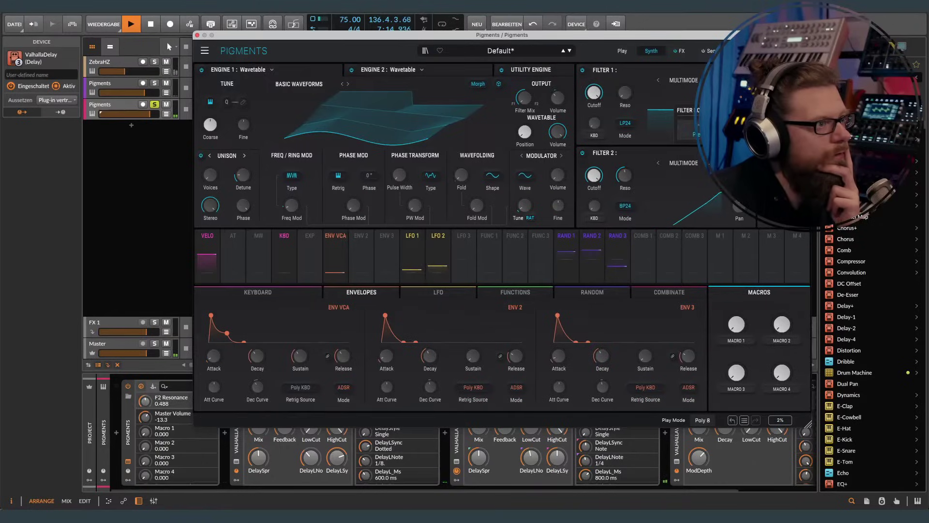
drag(599, 174, 594, 194)
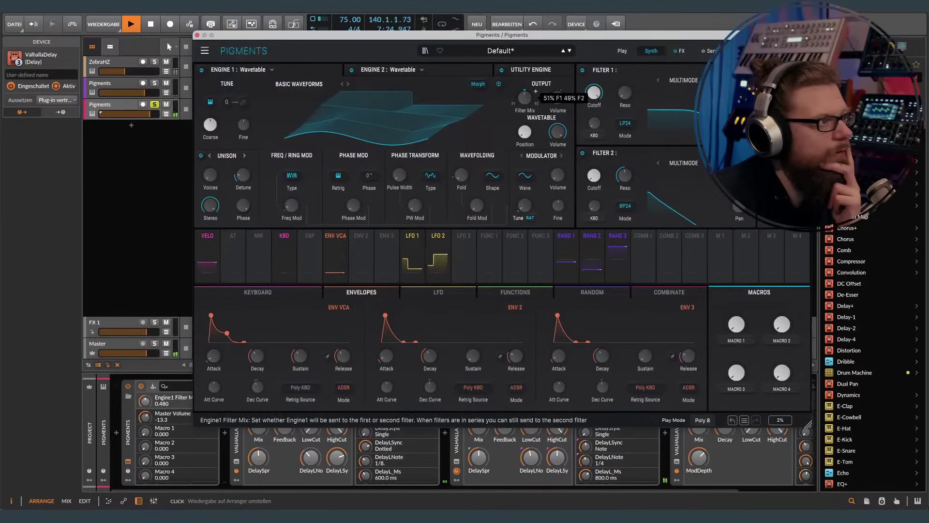
Step: Split both engines' filter mix evenly between the two filters, with filter routing at 1.00 and Filter 2's cutoff at 666
mouse_move(536, 91)
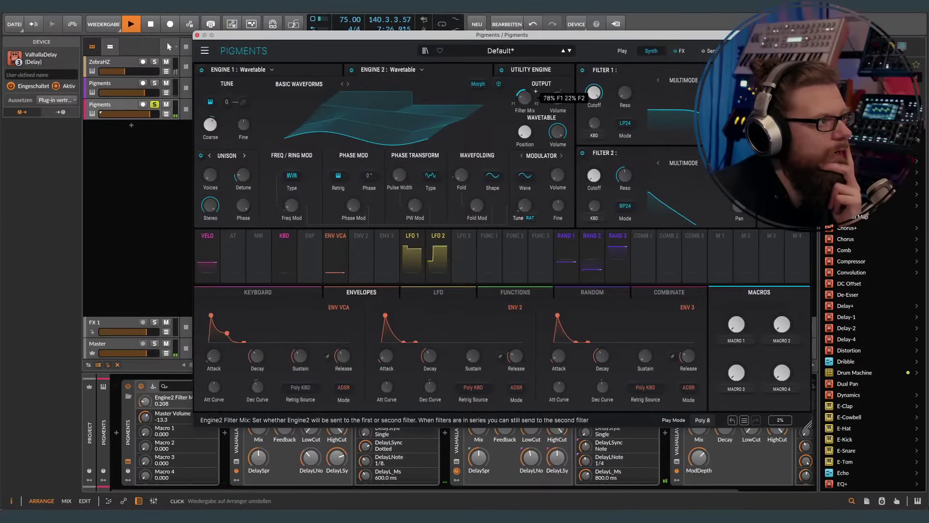
drag(525, 97, 525, 99)
drag(513, 35, 500, 47)
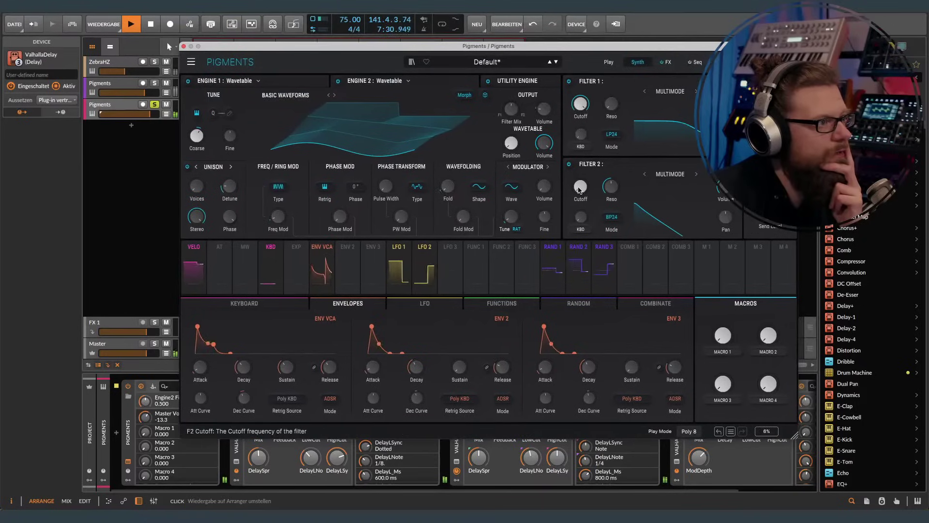
drag(581, 186, 586, 213)
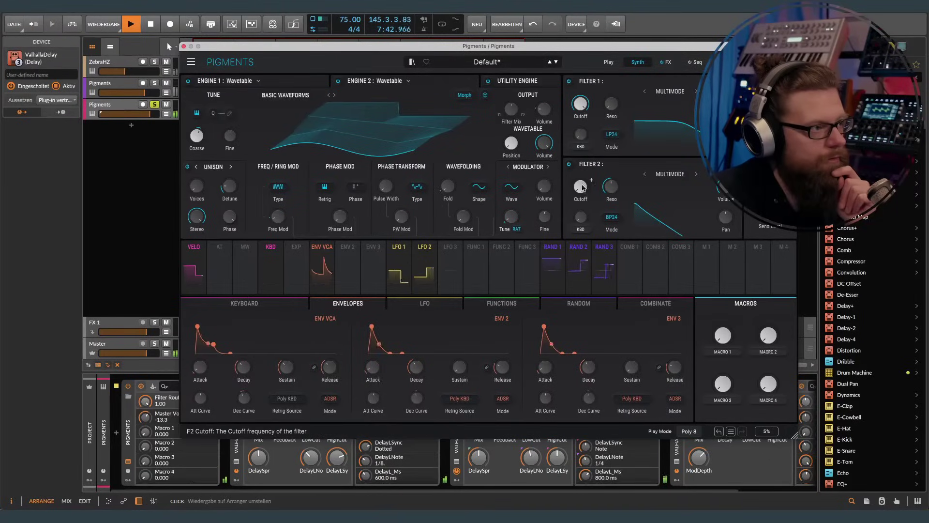
drag(586, 209, 591, 179)
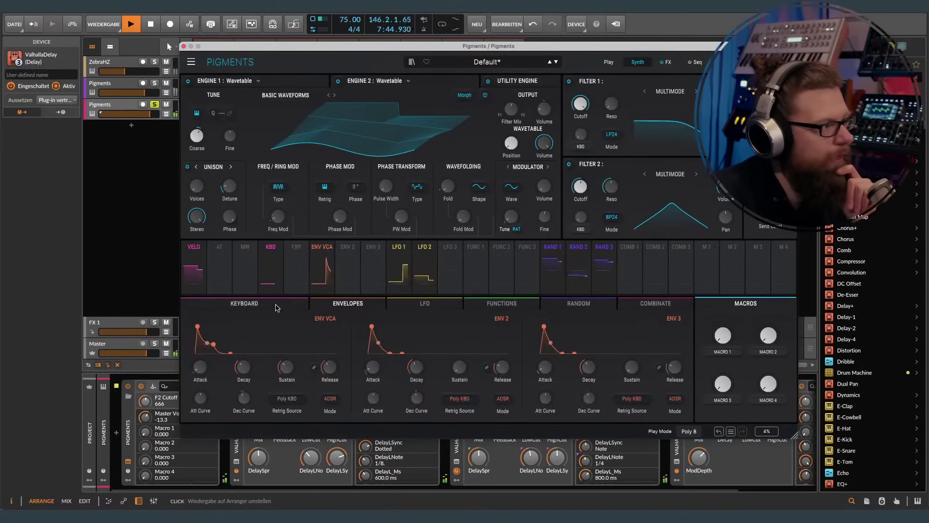
Step: Set LFO 3's retrigger source to Poly KBD
click(449, 261)
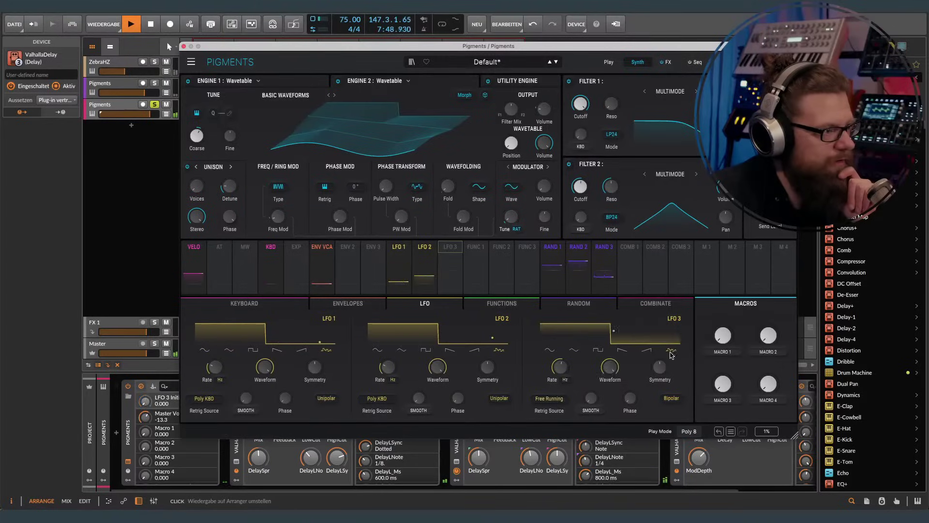
click(548, 399)
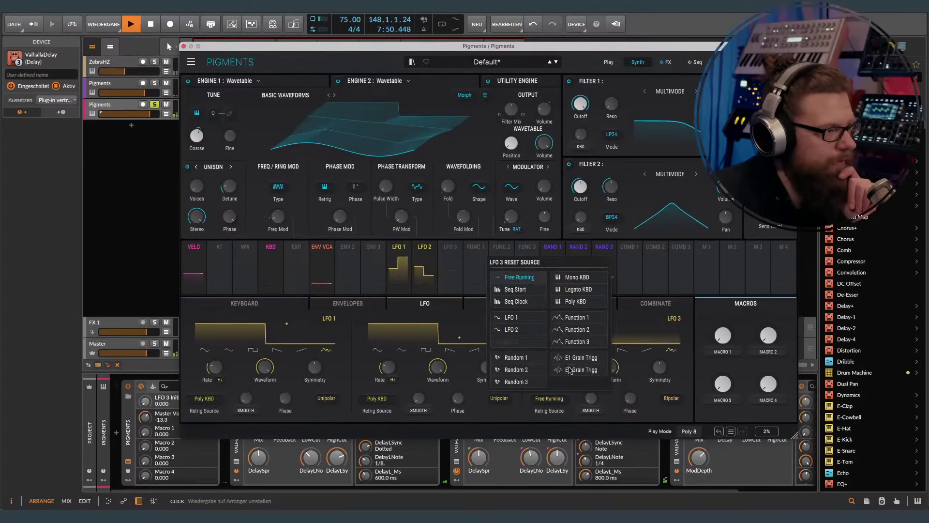
click(571, 291)
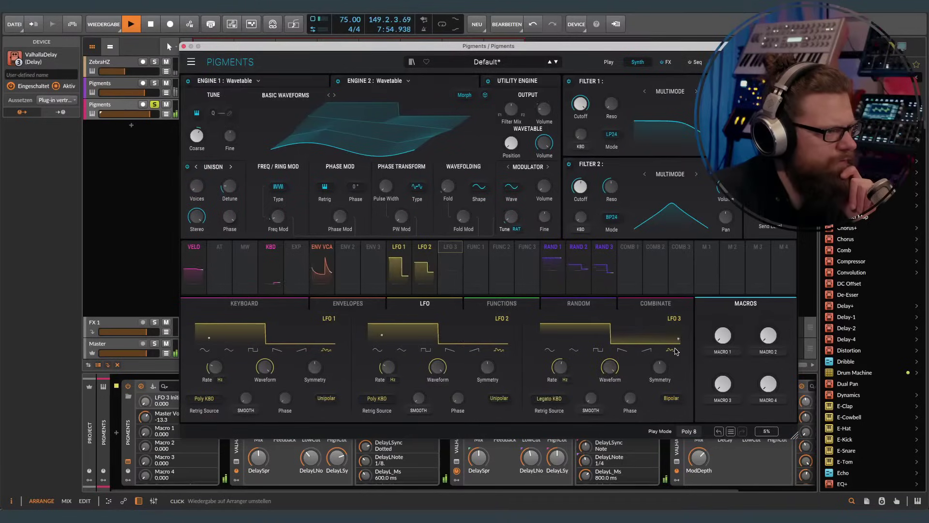
click(571, 361)
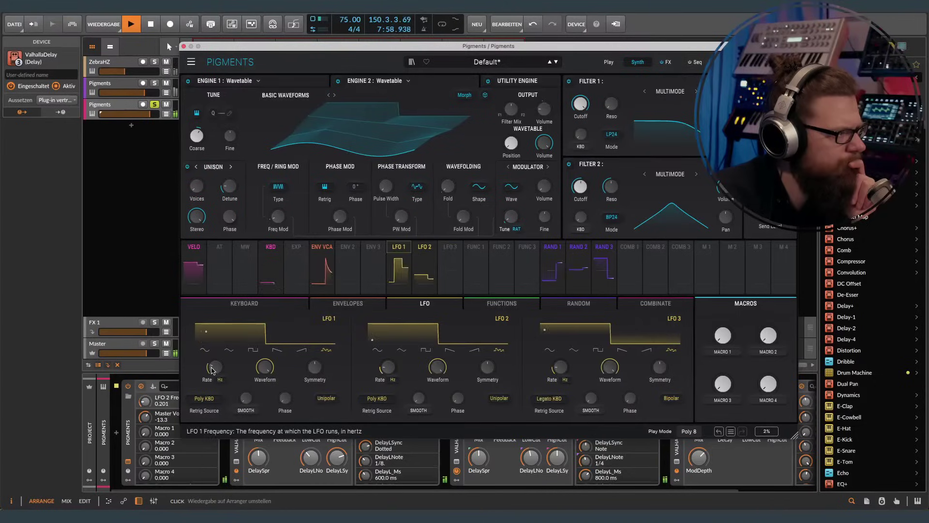
click(226, 361)
click(556, 399)
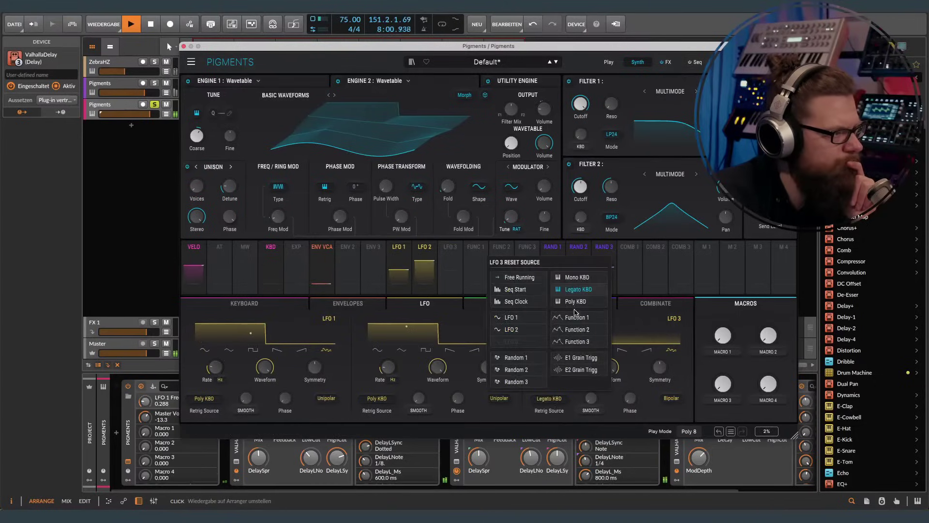
click(578, 302)
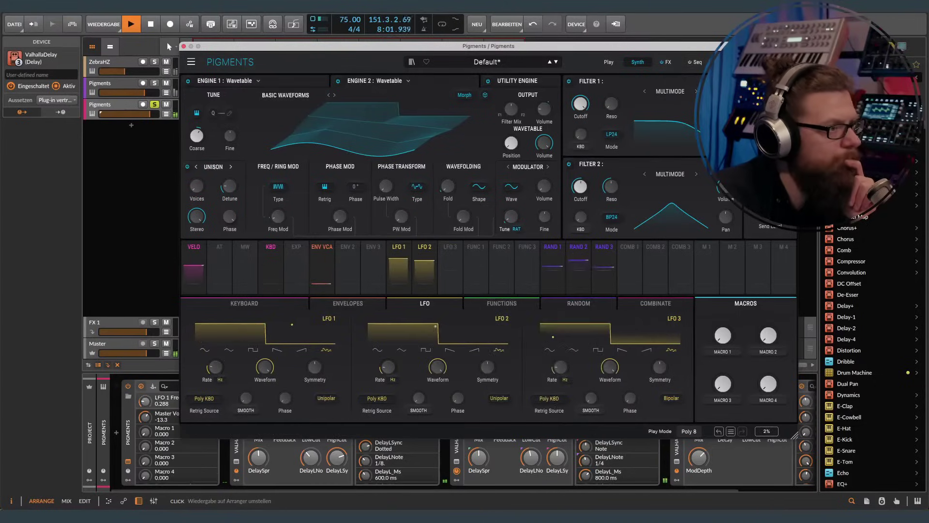
Step: Modulate Filter 2's cutoff with LFO 3 at 0.160, raise its resonance to about 0.644 and lower its volume to about -6.99
click(592, 181)
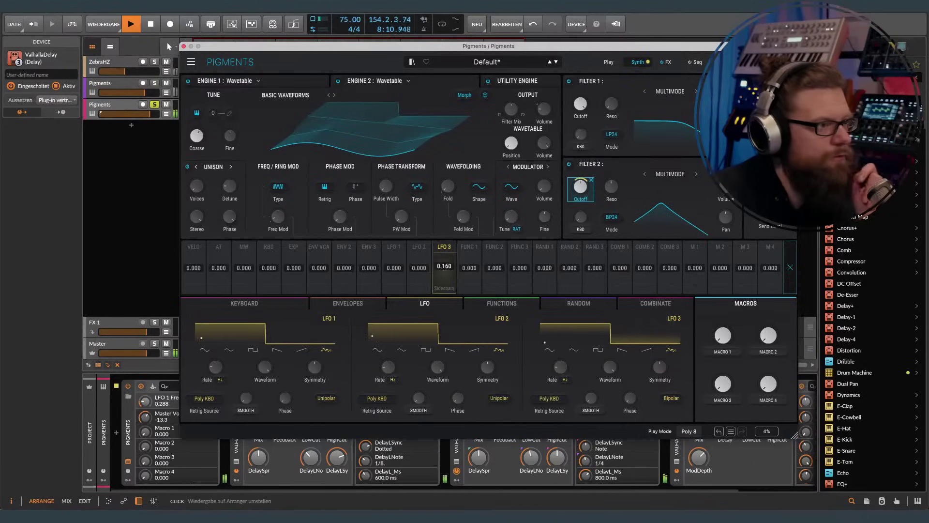
click(581, 186)
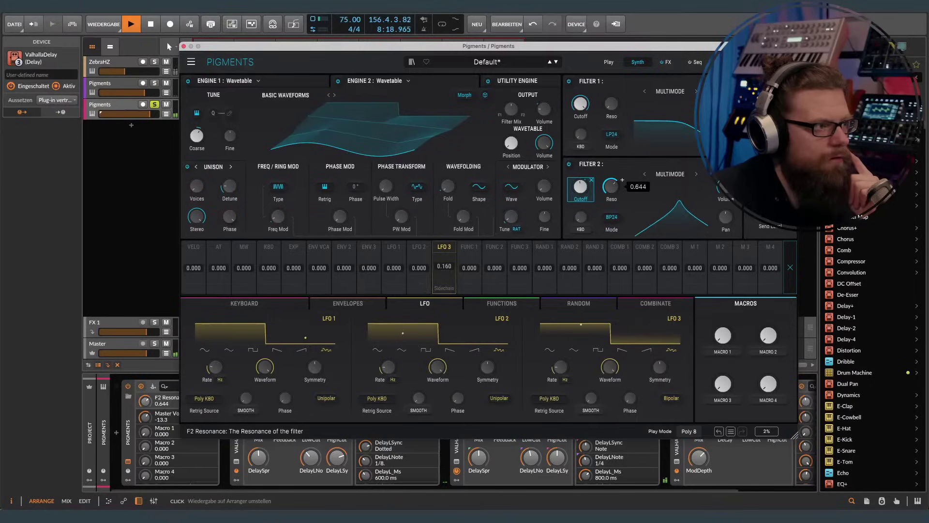
drag(580, 186, 581, 183)
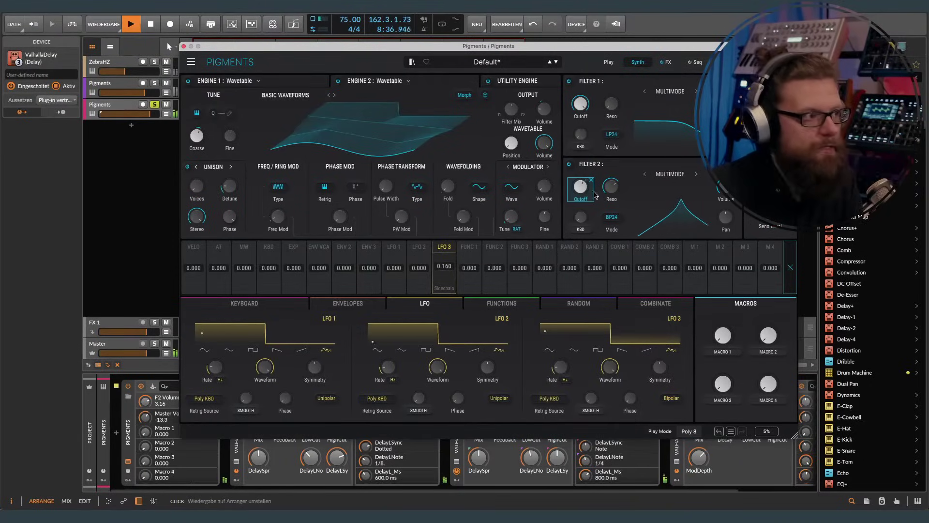
drag(582, 188, 583, 194)
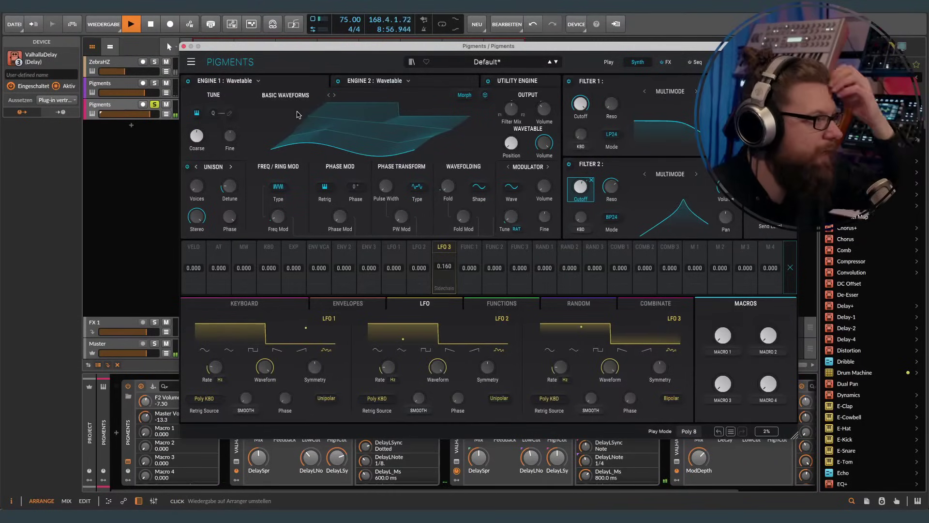
click(578, 246)
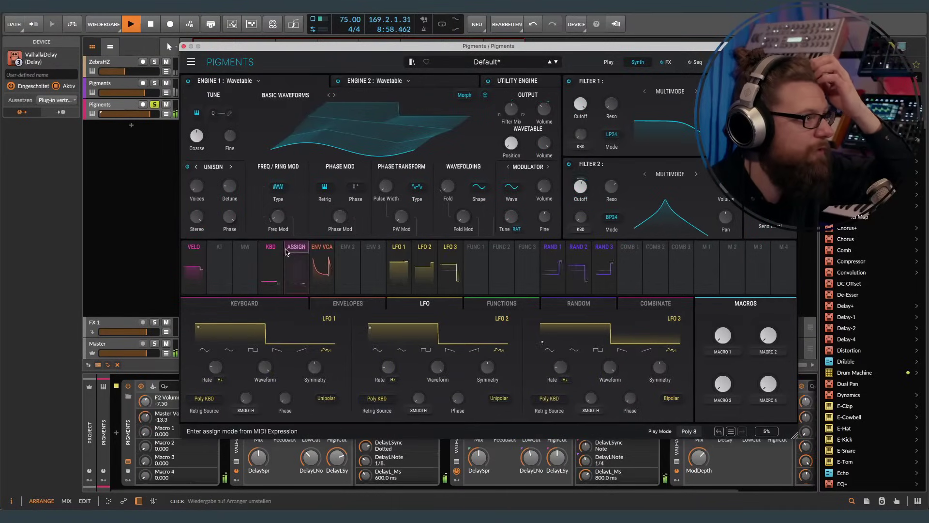
click(280, 218)
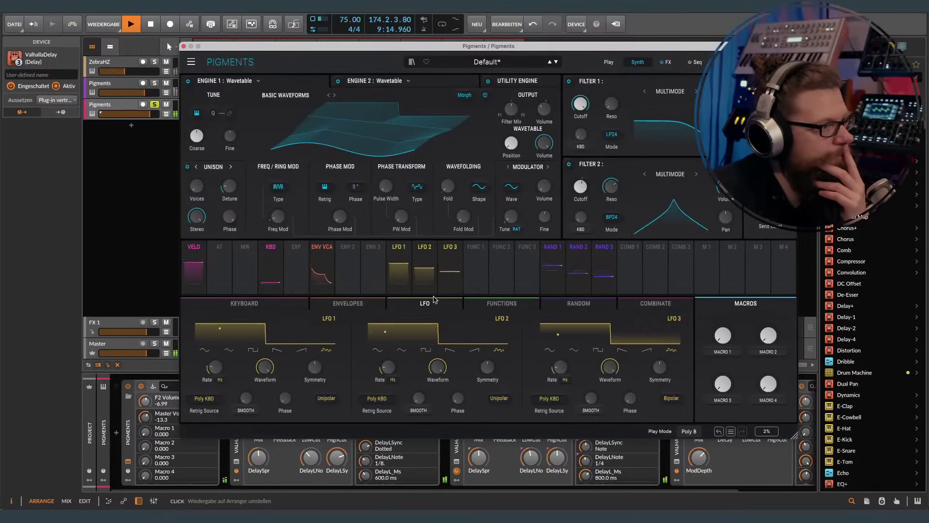
Step: Close the third track's Pigments, take the track out of solo and save the project
click(184, 47)
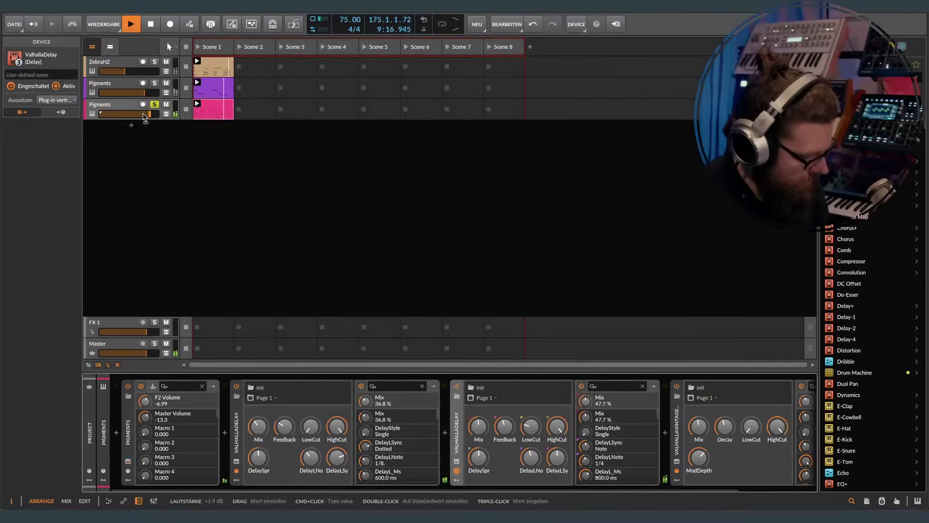
click(34, 26)
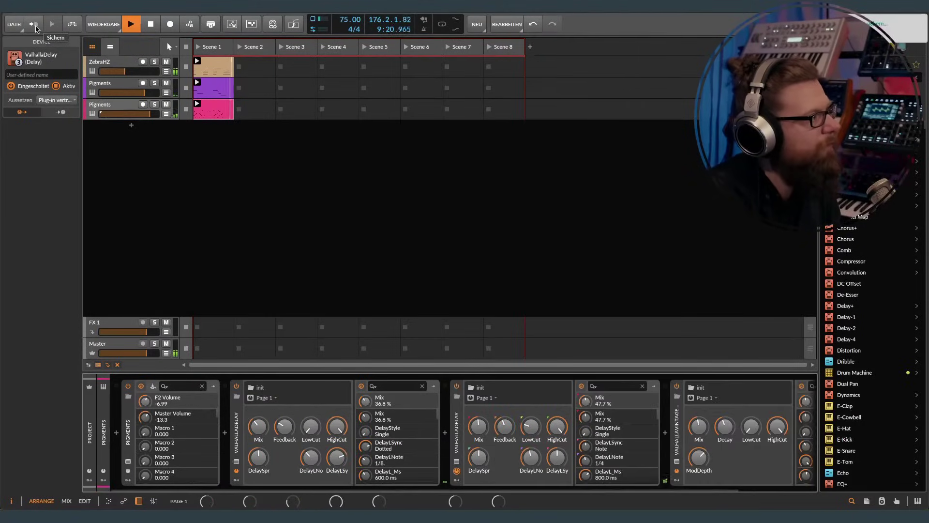
Step: Check the second track's Pigments and ValhallaVintageVerb devices
key(Up)
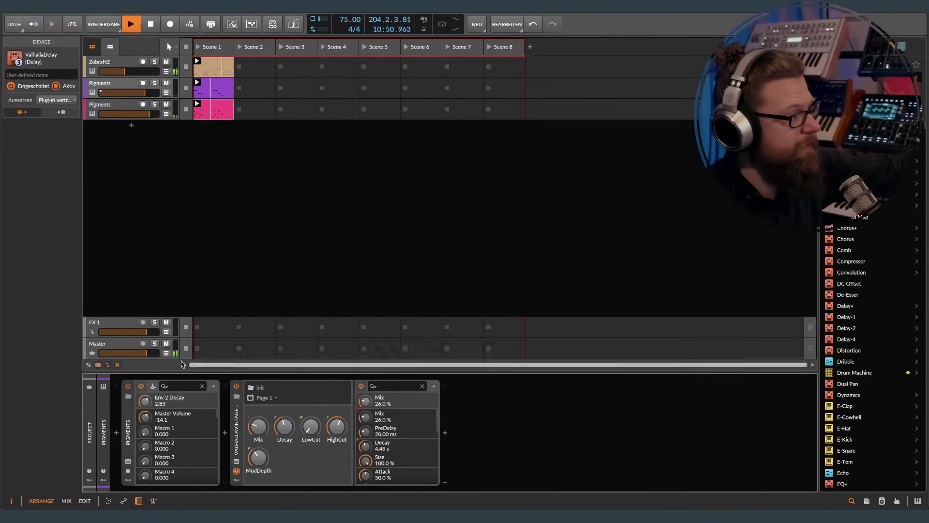
click(130, 447)
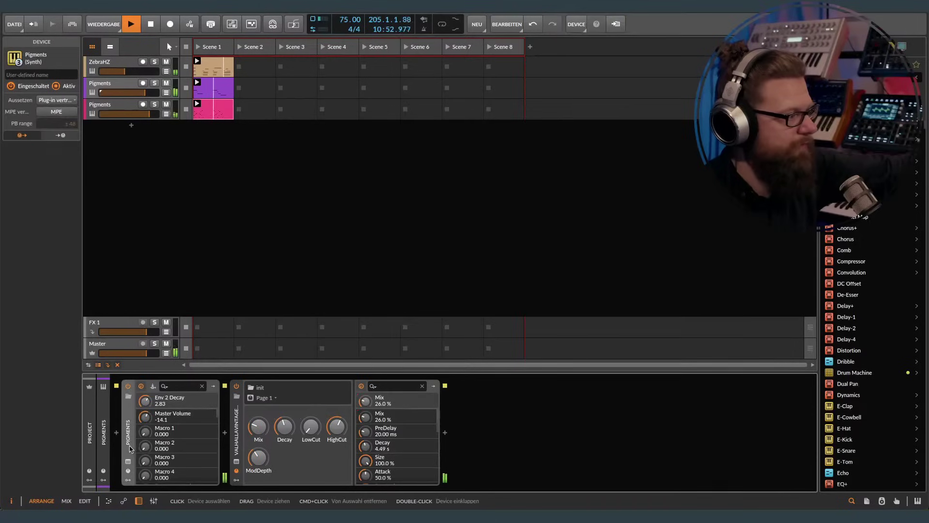
click(237, 460)
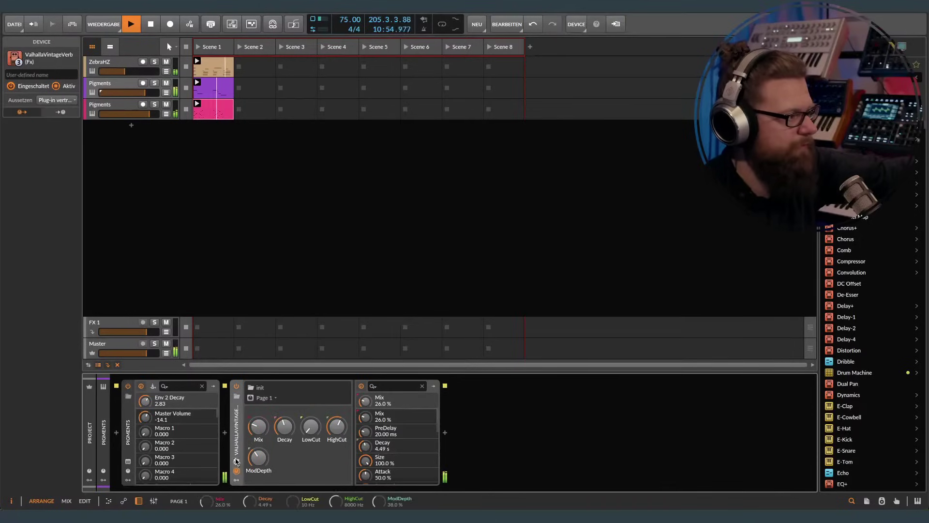
click(237, 461)
click(237, 461)
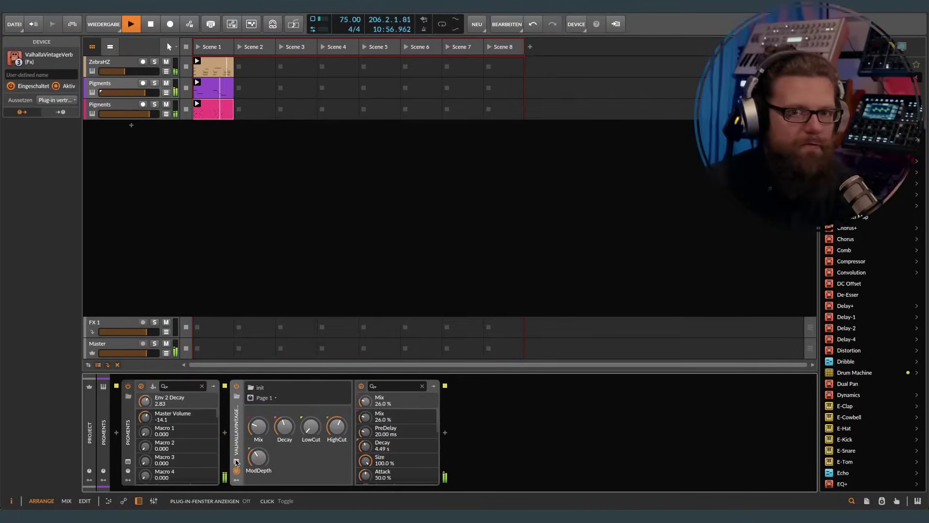
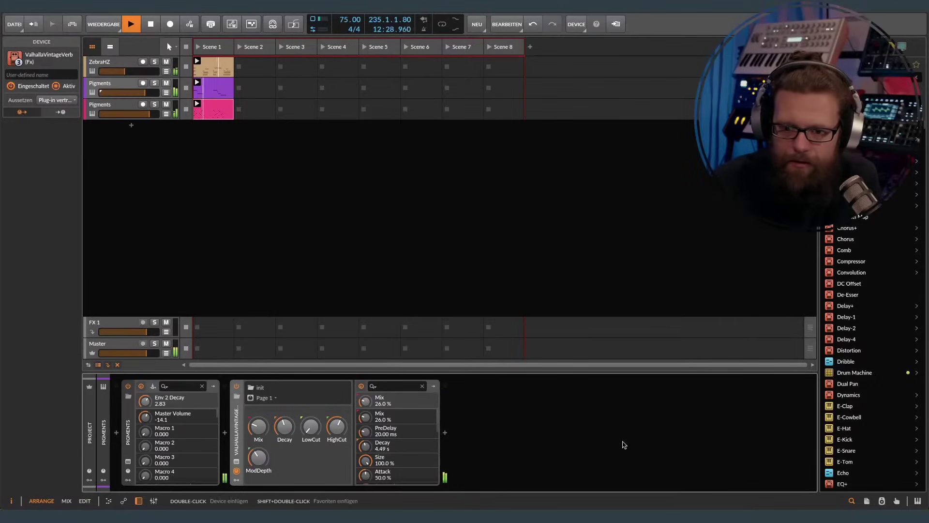
Step: Insert a Pro-Q 3 equalizer between Pigments and the first ValhallaDelay on the third track
click(103, 107)
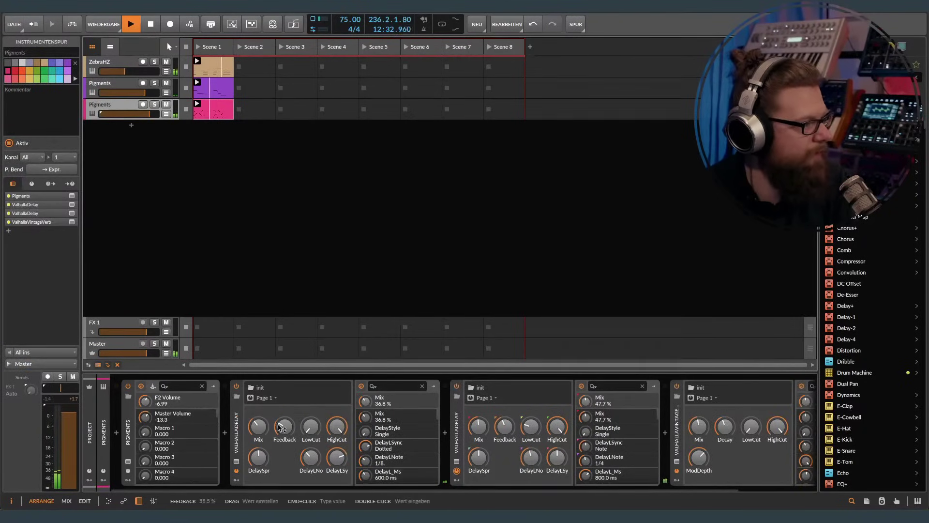
click(226, 432)
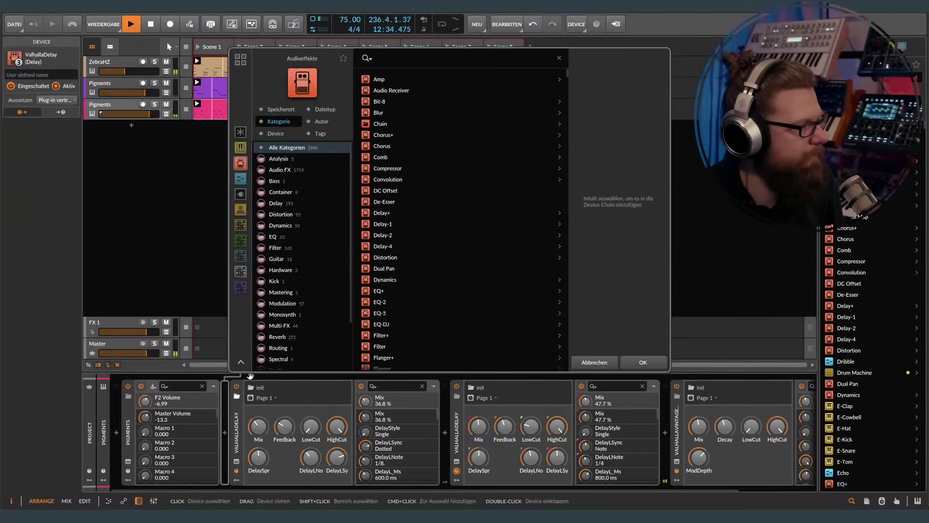
click(241, 241)
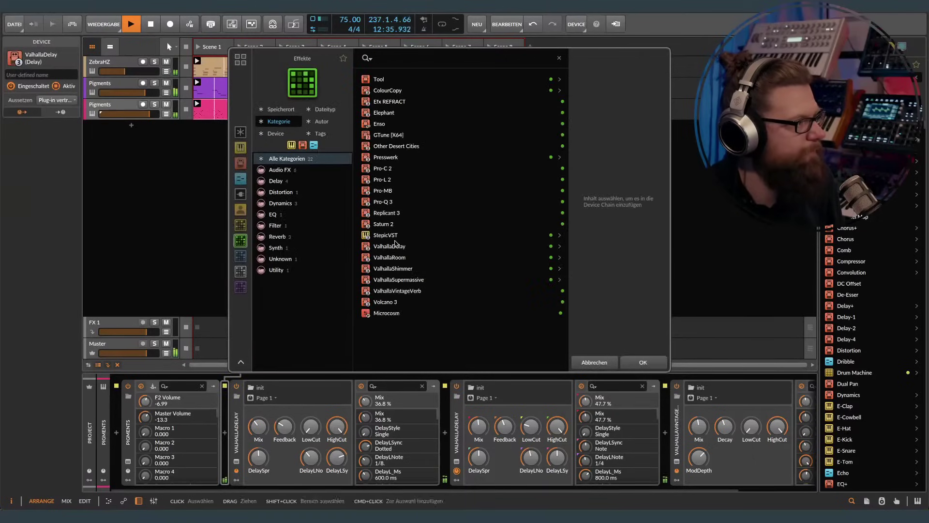
double_click(385, 202)
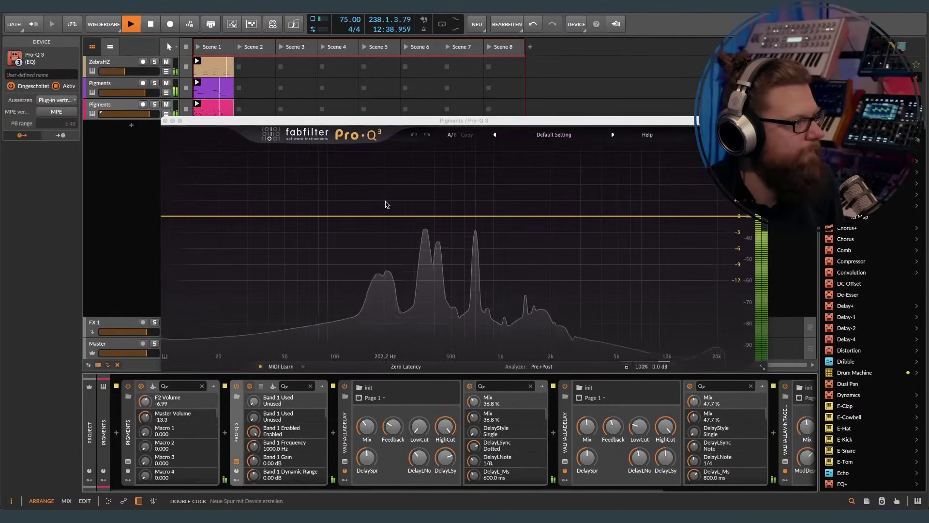
Step: Solo the third track temporarily to examine its frequency spectrum in Pro-Q 3
click(155, 105)
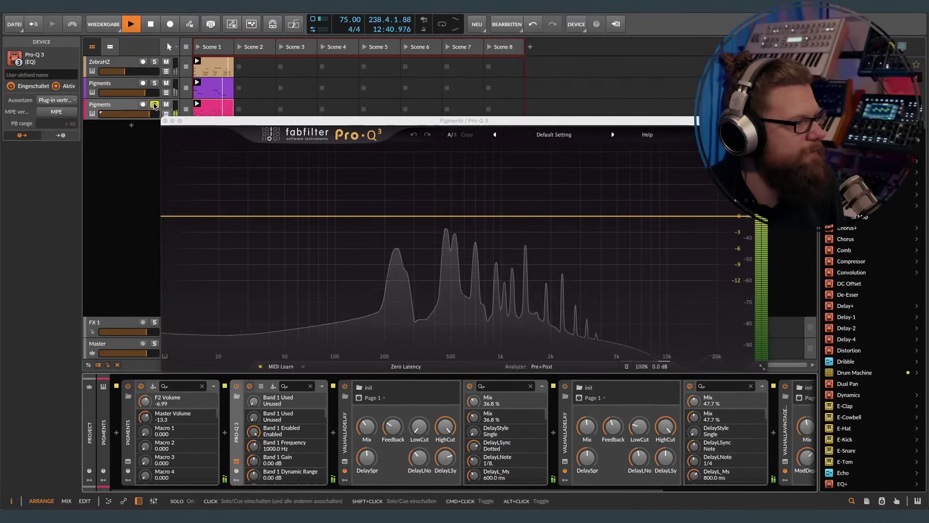
click(155, 104)
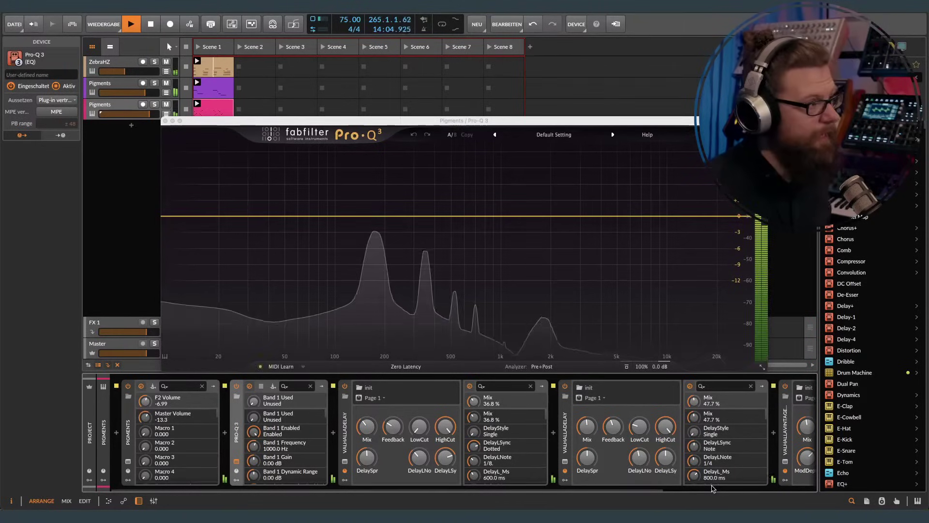
click(166, 120)
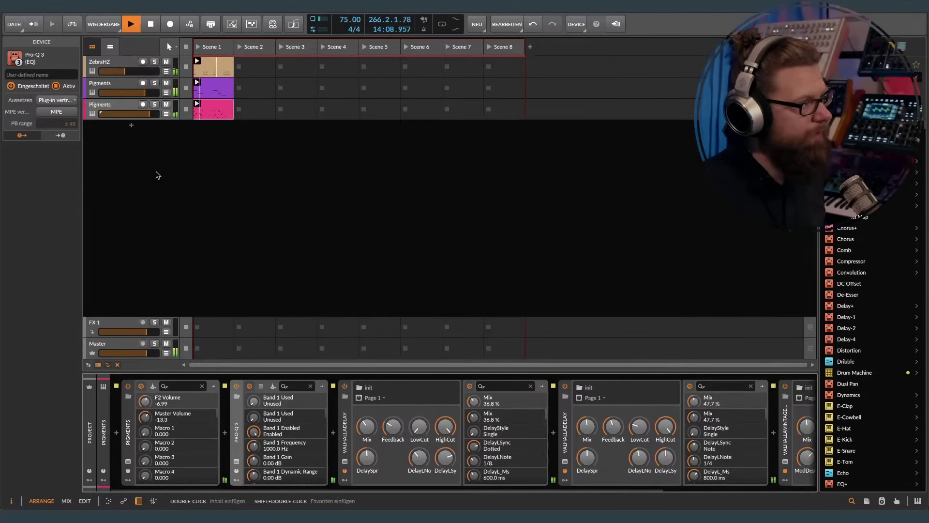
Step: Add a fourth instrument track and load Pigments on it
click(138, 172)
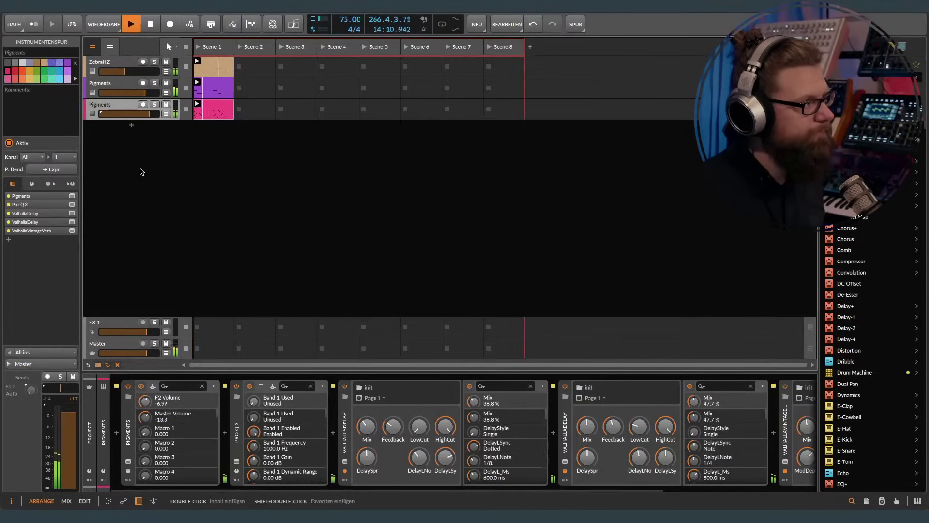
right_click(137, 161)
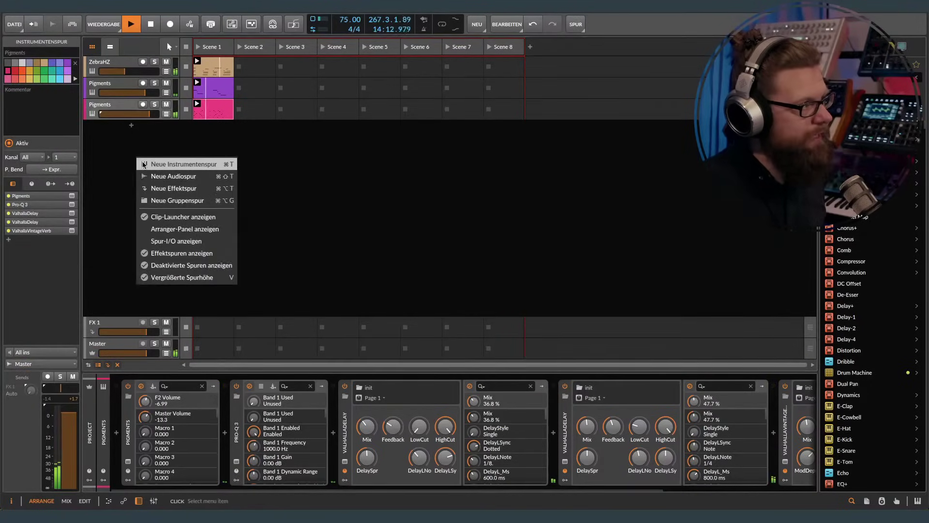
click(144, 165)
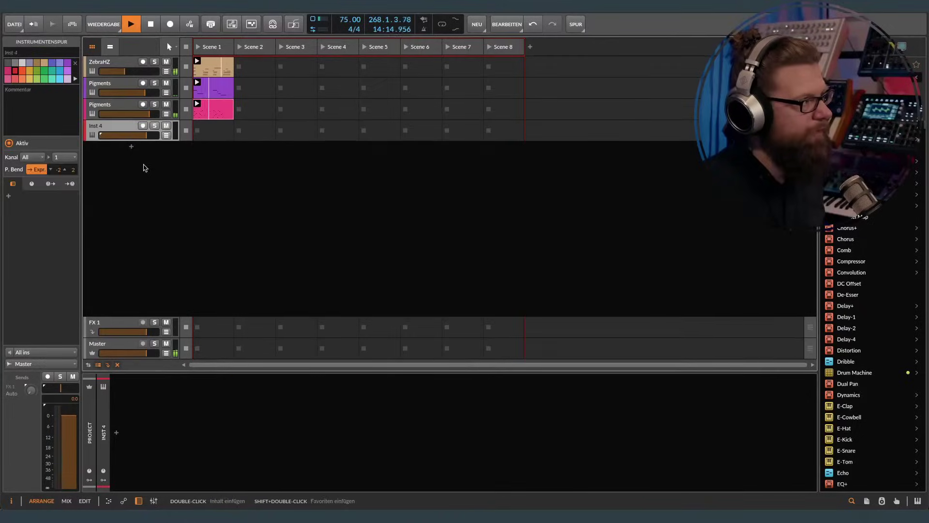
click(116, 433)
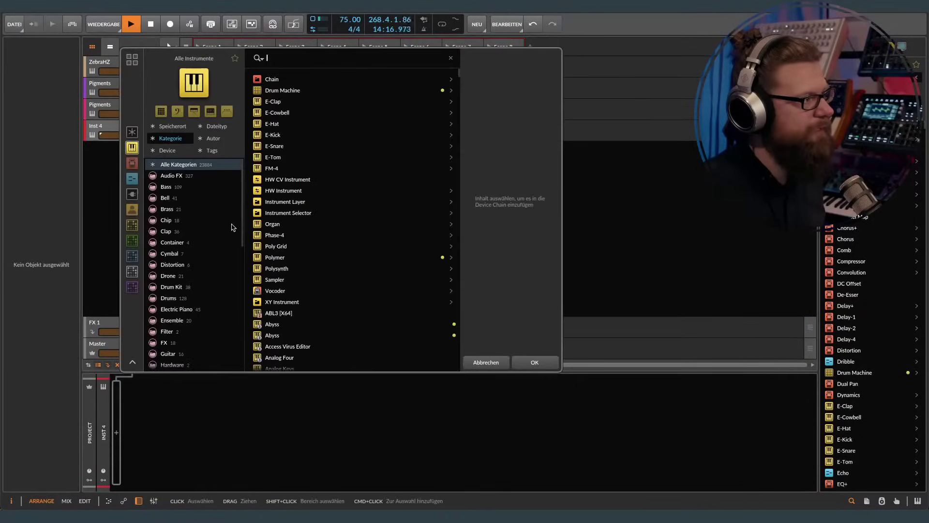
click(138, 226)
scroll(345, 315, down, 1)
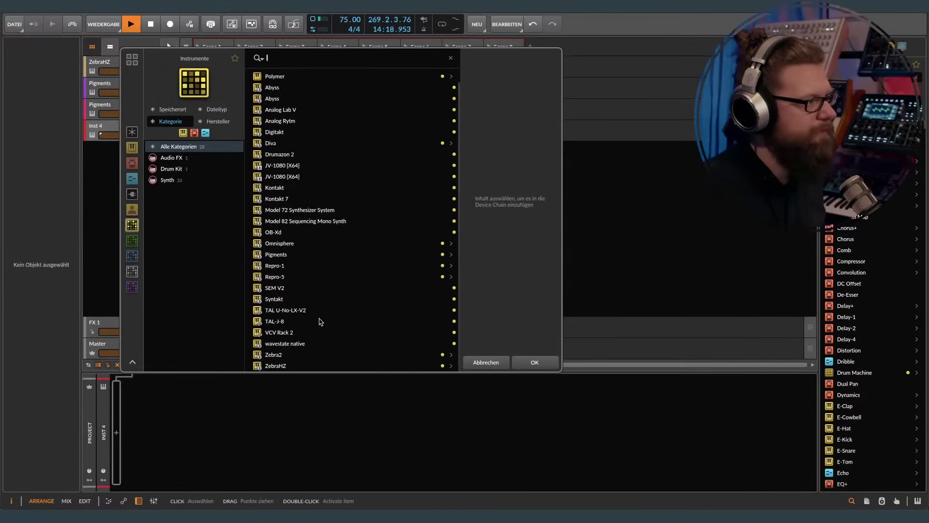
double_click(286, 255)
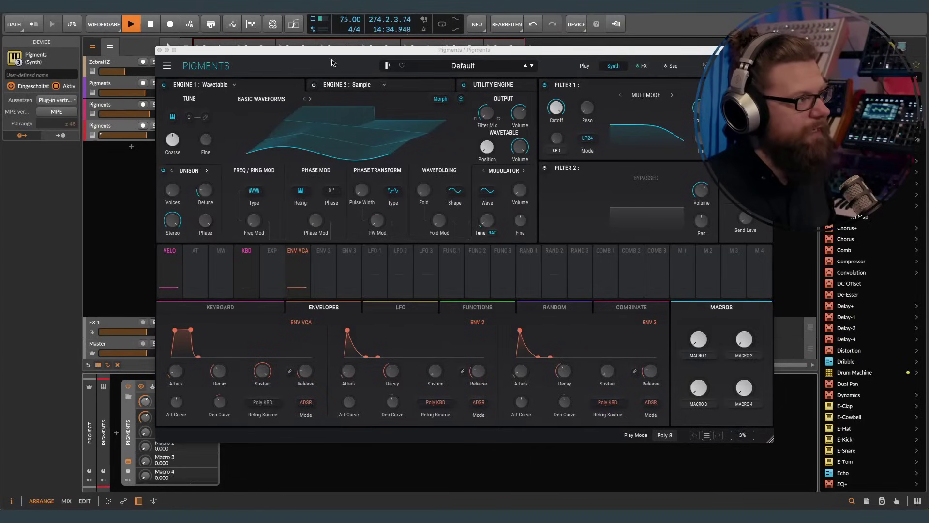
drag(329, 52, 322, 60)
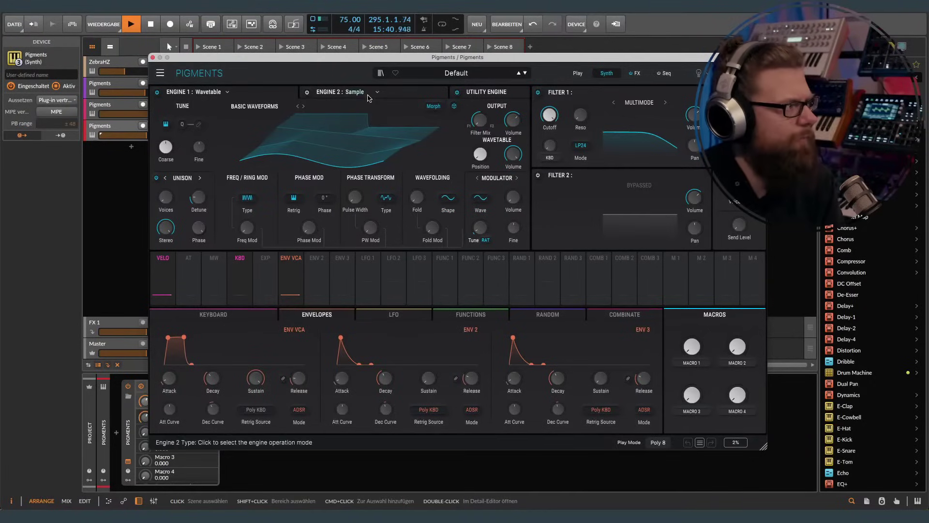
Step: Review the spectrum of the third track in Pro-Q 3 again
click(152, 57)
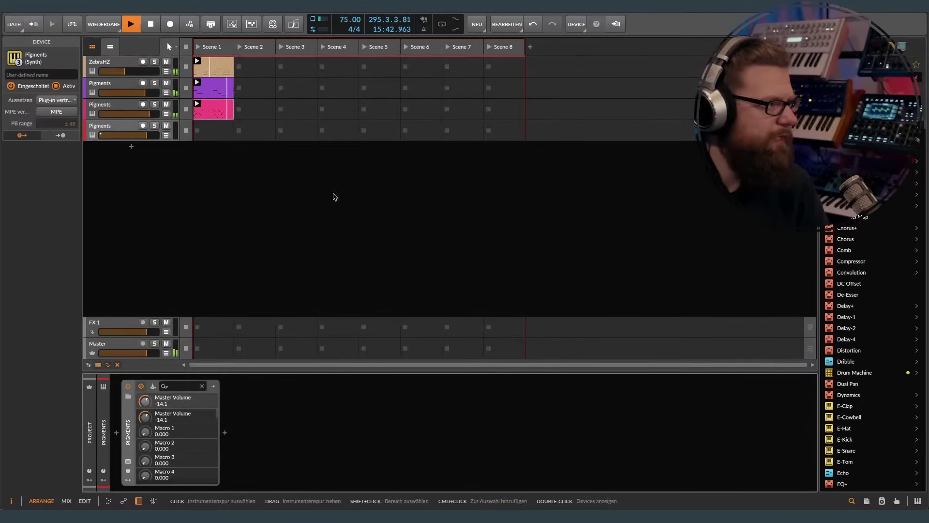
click(108, 112)
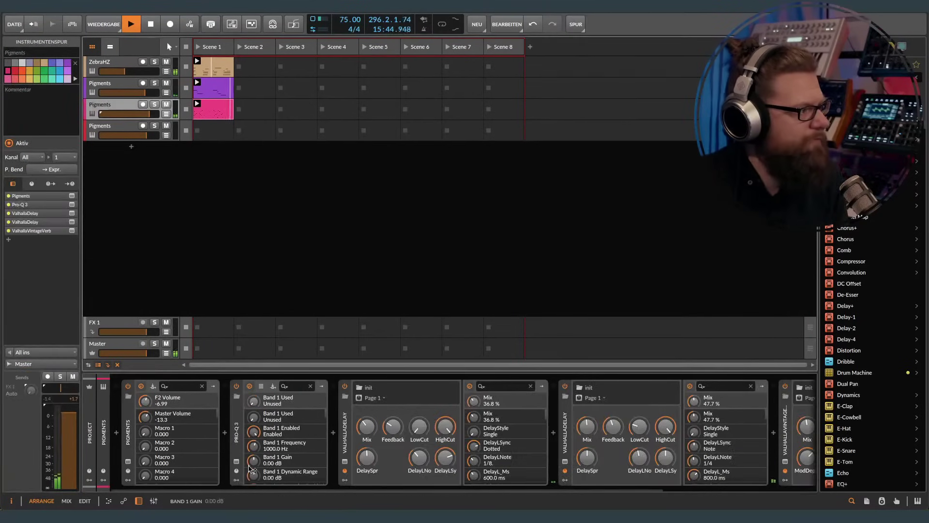
click(236, 462)
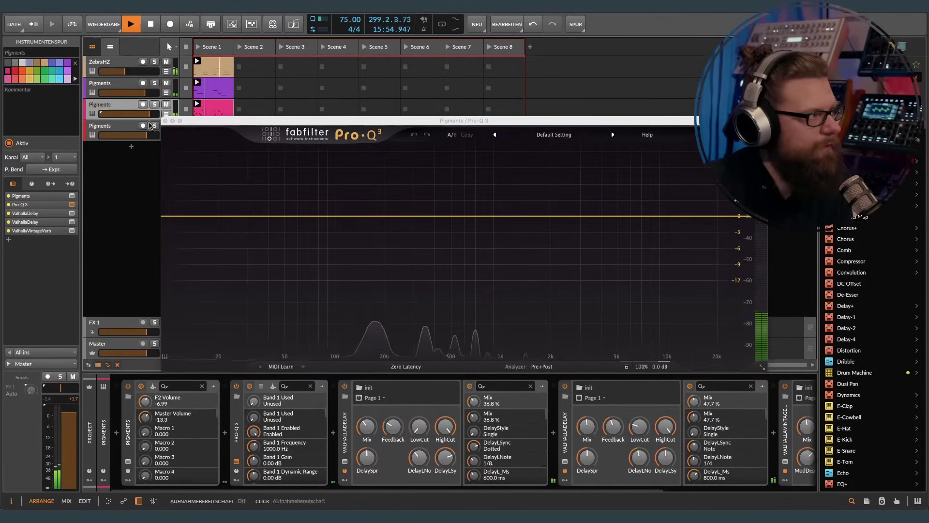
click(165, 121)
Step: Arm the fourth track for recording, bring up its Pigments and stop playback
click(143, 128)
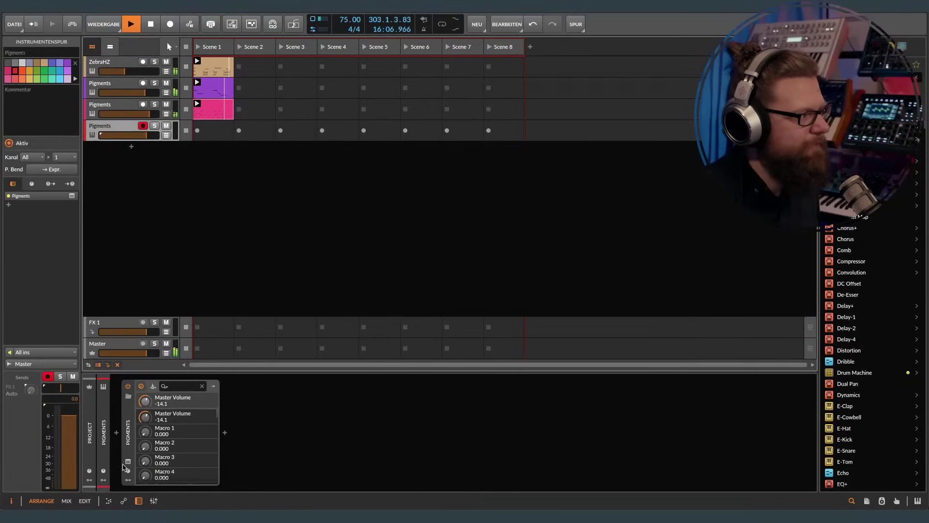
click(128, 464)
key(space)
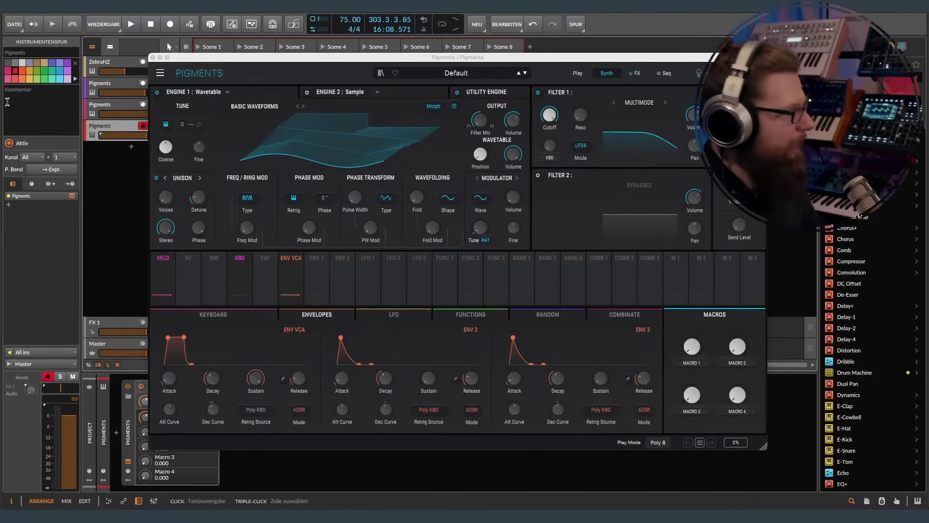
Step: Switch Engine 1 of the fourth track's Pigments from Wavetable to Analog
click(228, 92)
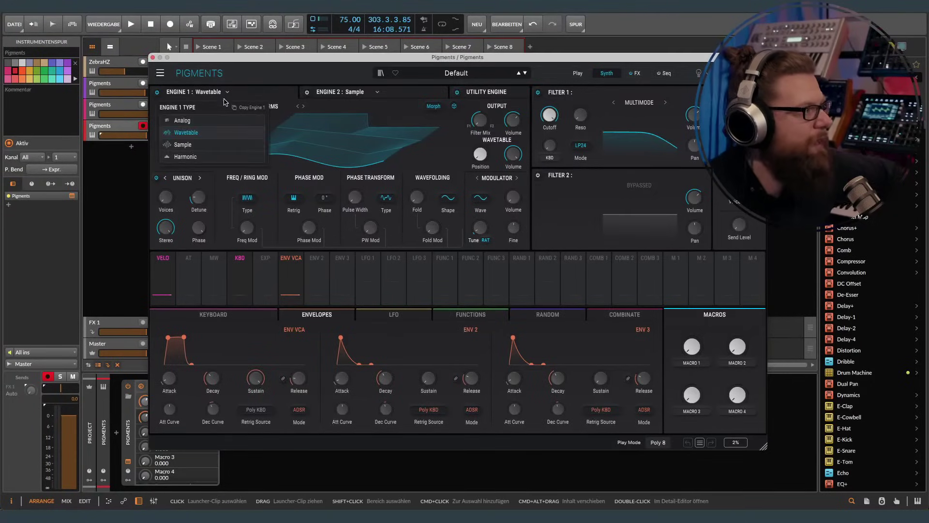
click(198, 122)
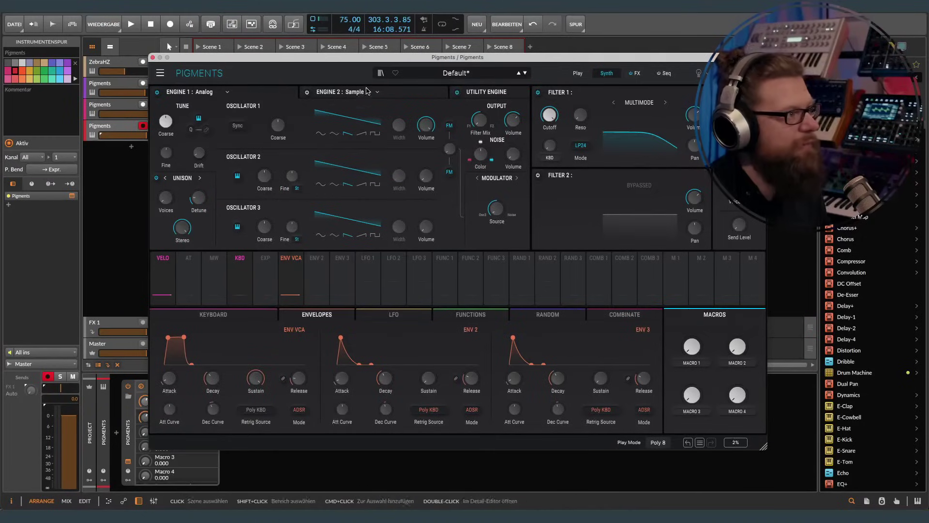
mouse_move(426, 125)
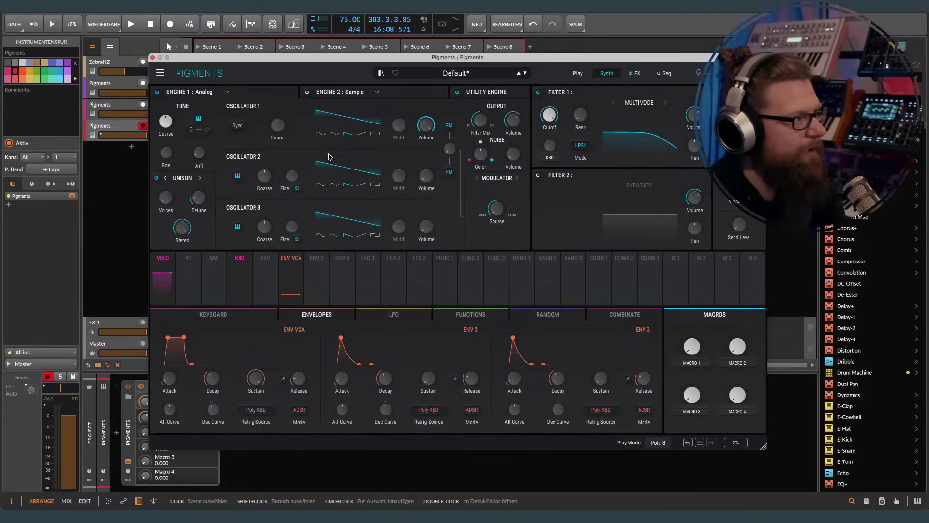
Step: Give Oscillator 2 a square wave, raise its volume and fine-tune it to about 0.032 st
click(375, 186)
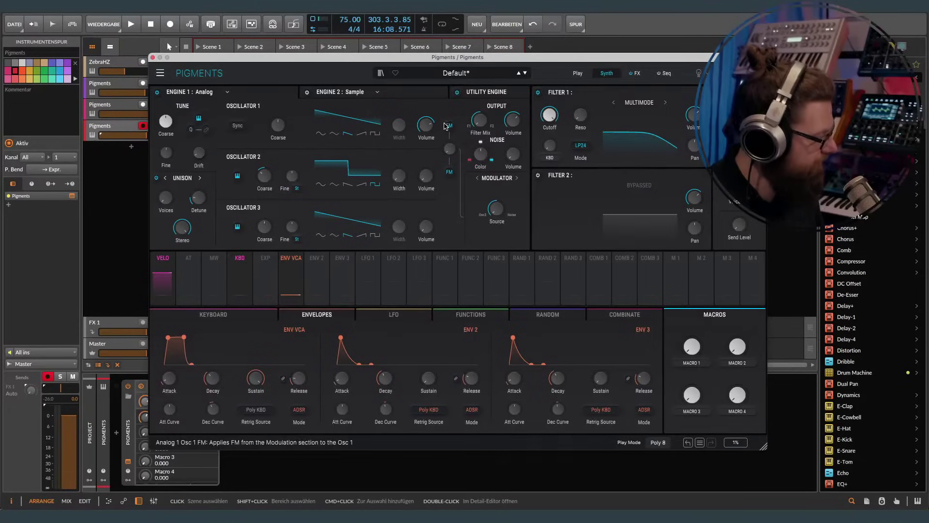
drag(437, 172, 437, 156)
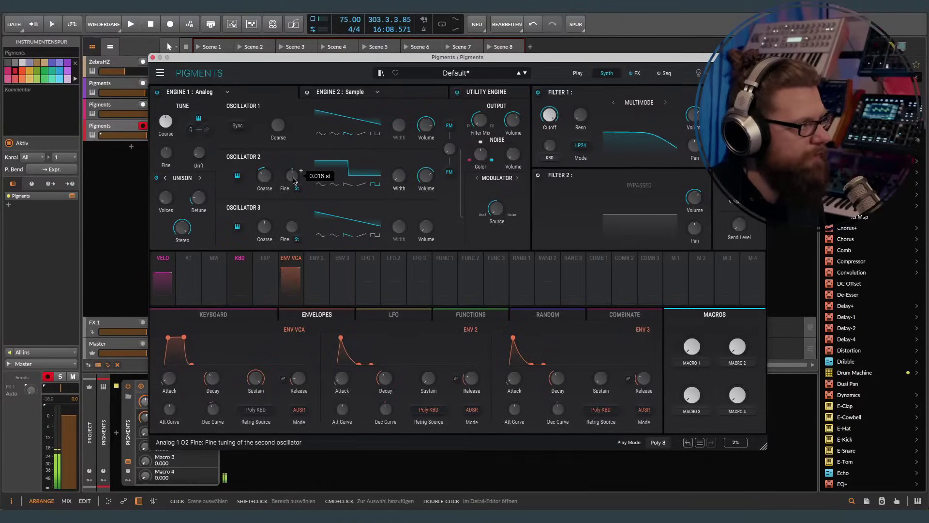
drag(294, 180, 293, 178)
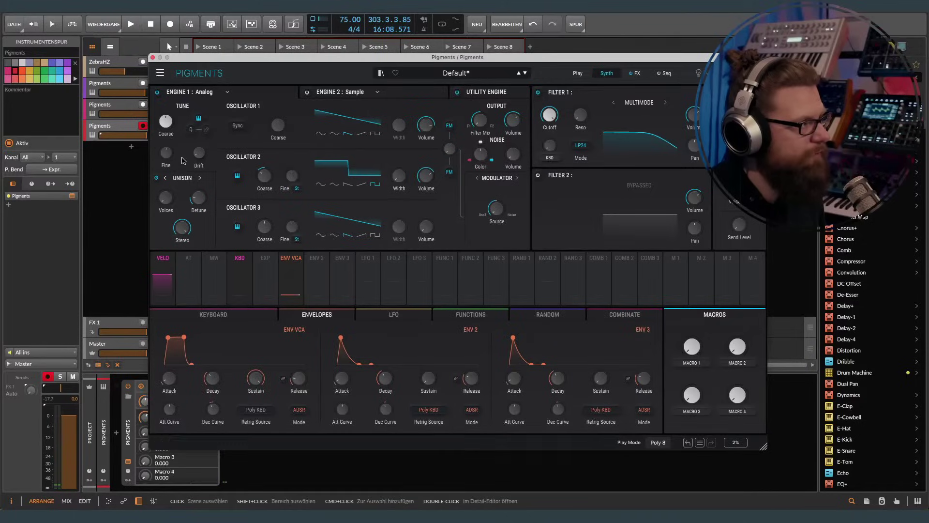
drag(199, 153, 201, 158)
mouse_move(300, 170)
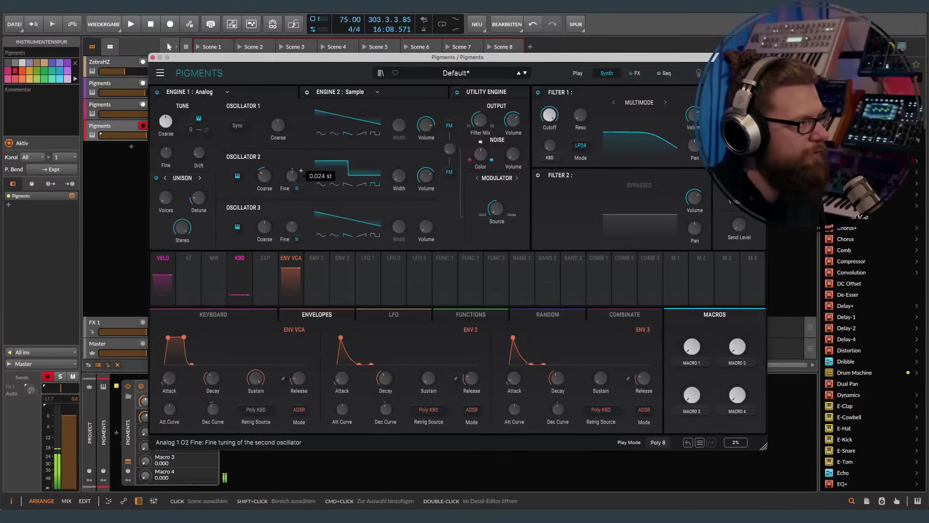
scroll(561, 108, down, 5)
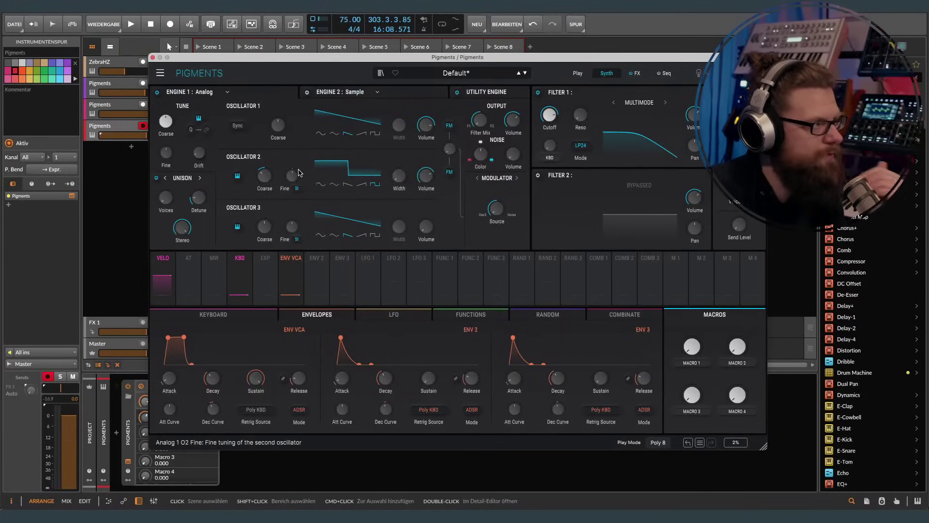
drag(293, 182, 293, 177)
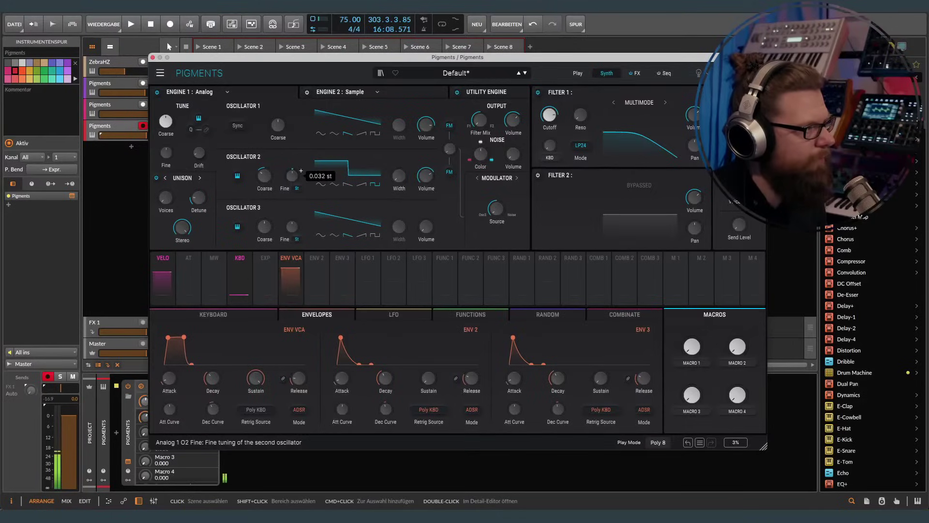
Step: Adjust the Filter 1 cutoff and set the play mode to Legato
mouse_move(560, 109)
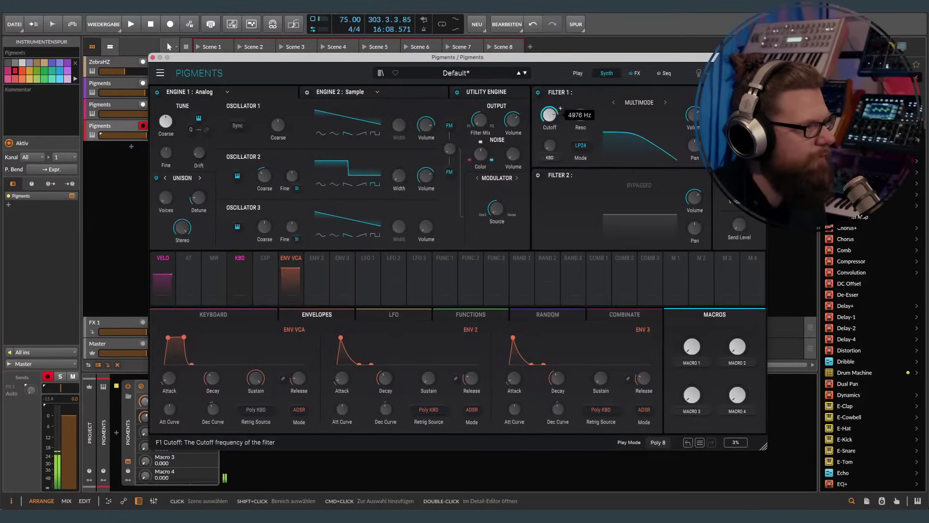
drag(561, 109, 561, 126)
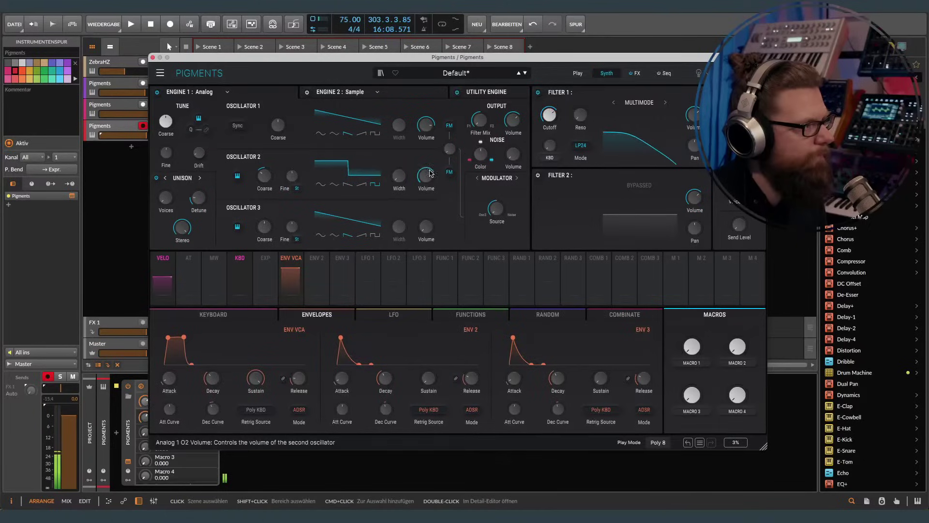
mouse_move(437, 170)
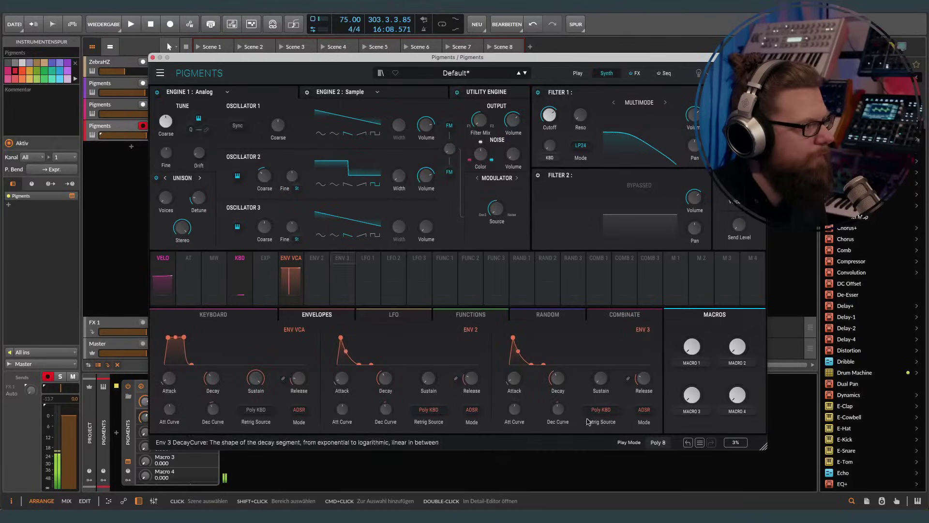
click(658, 444)
click(661, 331)
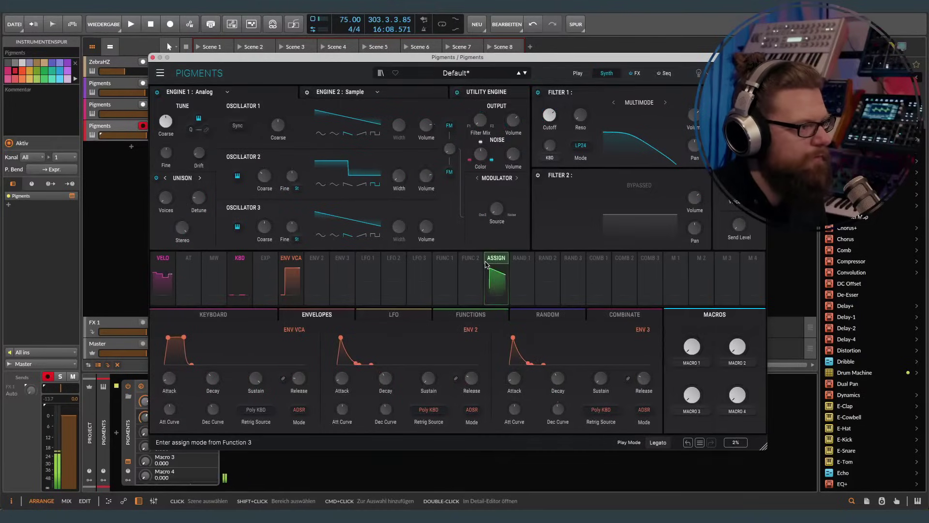
Step: Add a little resonance to Filter 1 and lower its cutoff further
mouse_move(560, 109)
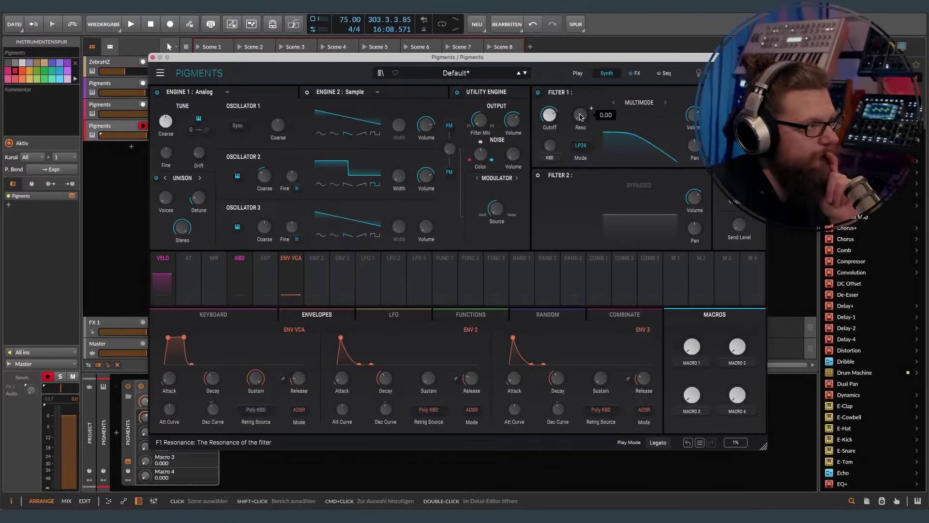
scroll(591, 108, up, 5)
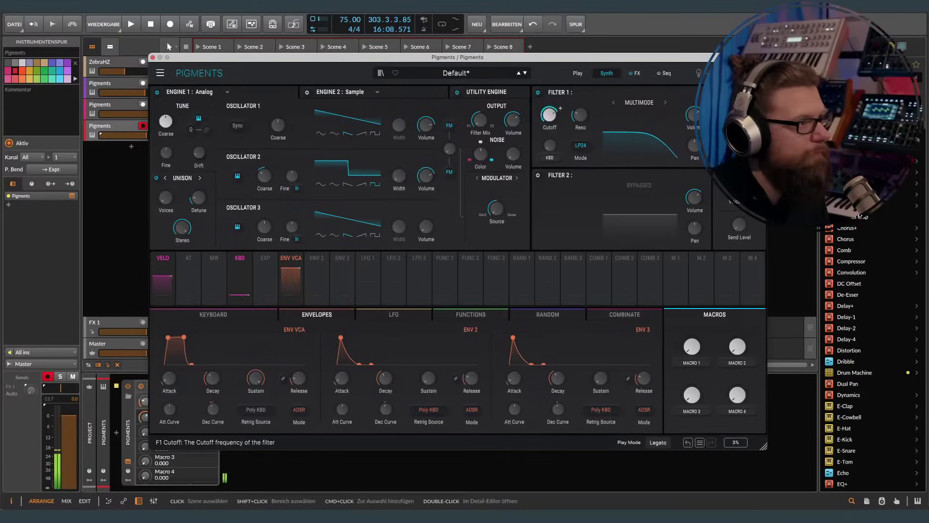
scroll(560, 109, down, 3)
scroll(560, 108, down, 1)
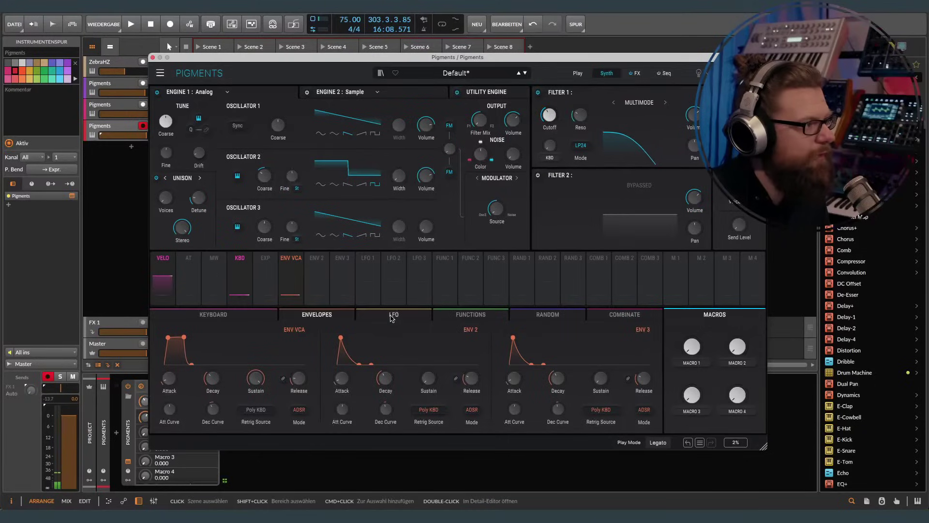
Step: Modulate the Filter 1 cutoff with Env 2 by 0.44 and readjust the base cutoff
click(316, 264)
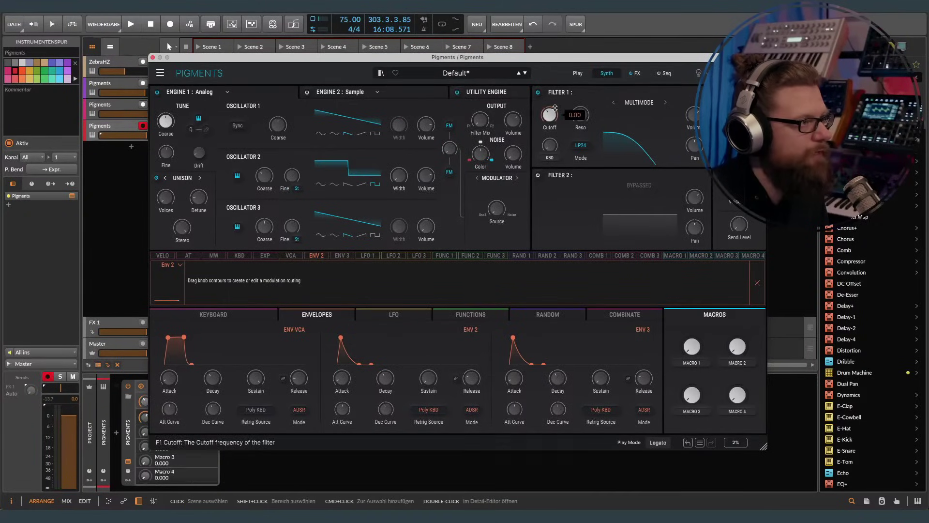
drag(556, 109, 555, 107)
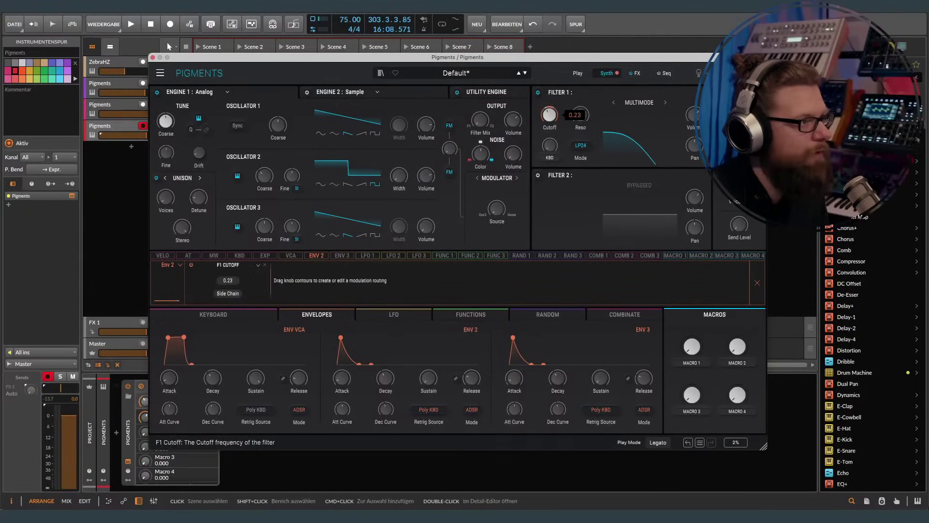
drag(555, 108, 555, 106)
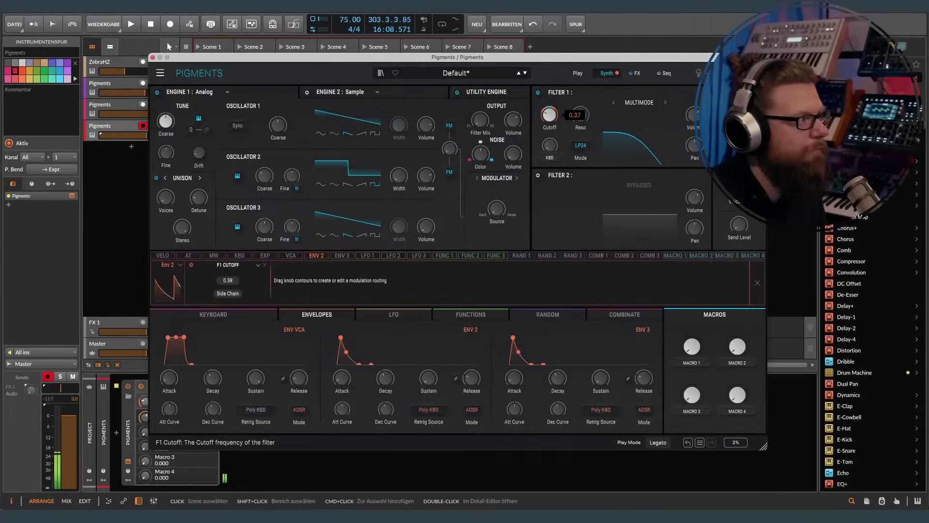
drag(557, 107, 557, 108)
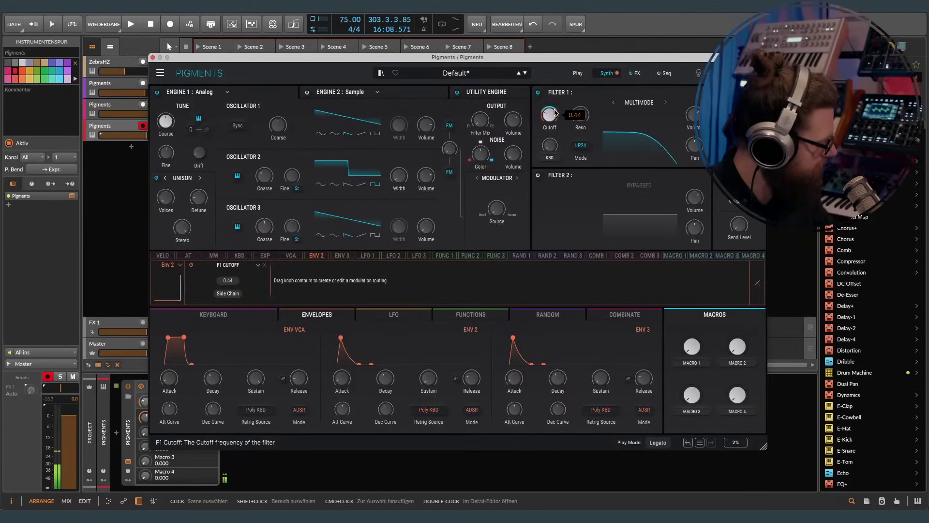
mouse_move(555, 114)
mouse_down()
mouse_move(555, 125)
mouse_move(550, 115)
mouse_up()
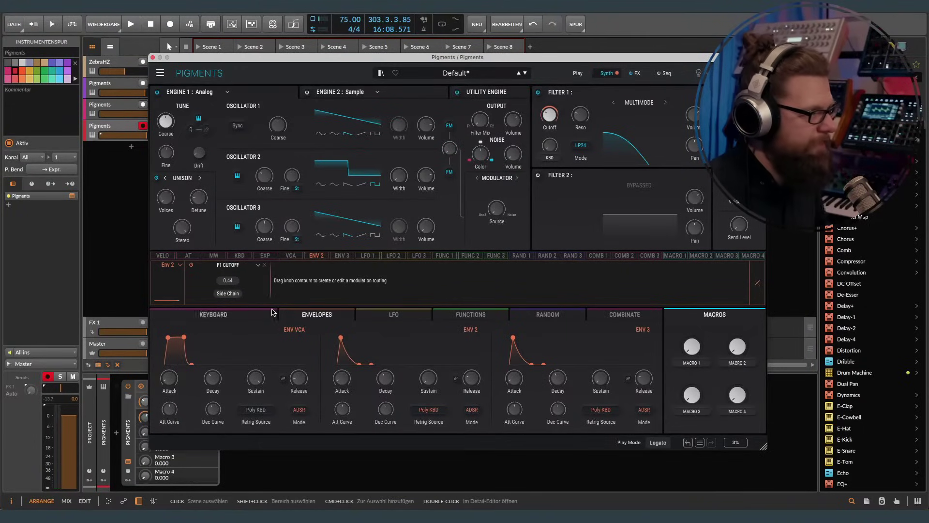
Step: Side-chain the Env 2 cutoff modulation to Rand 1 and set Random 1's type to Sample & Hold
click(228, 294)
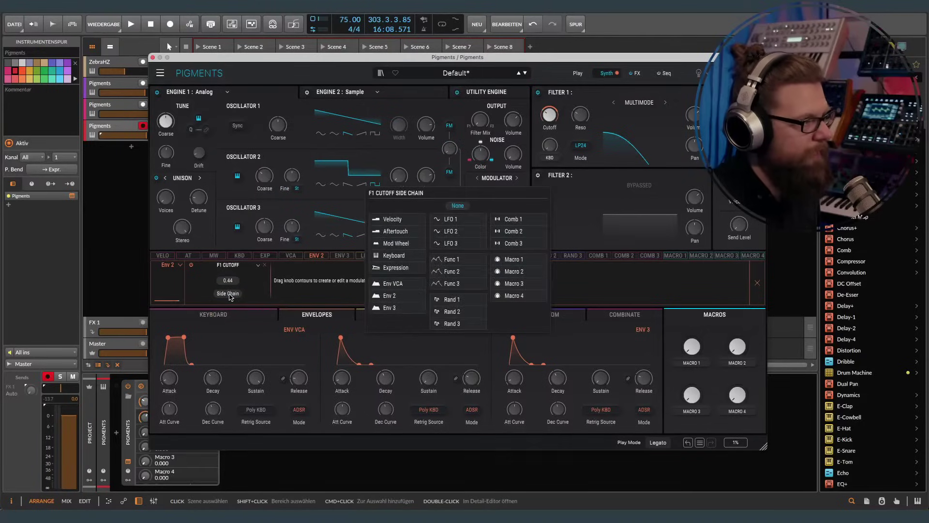
click(452, 300)
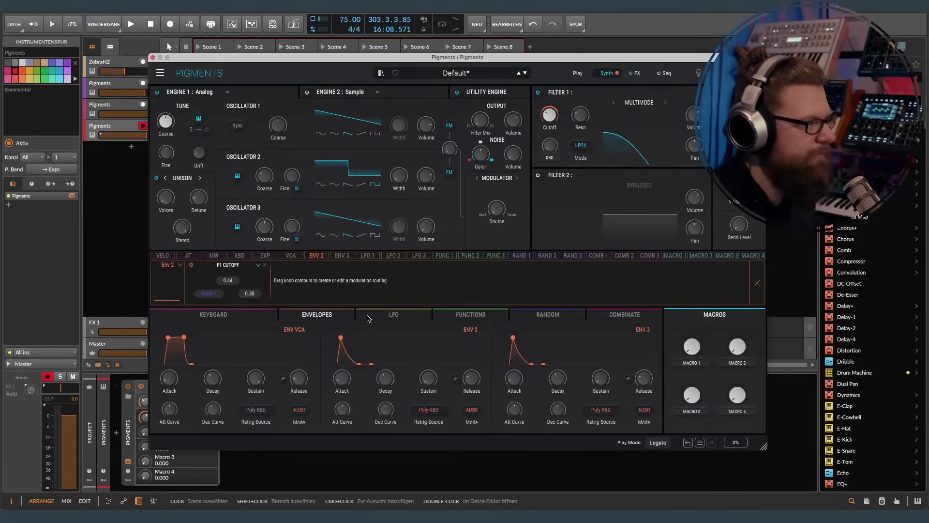
click(539, 316)
click(235, 330)
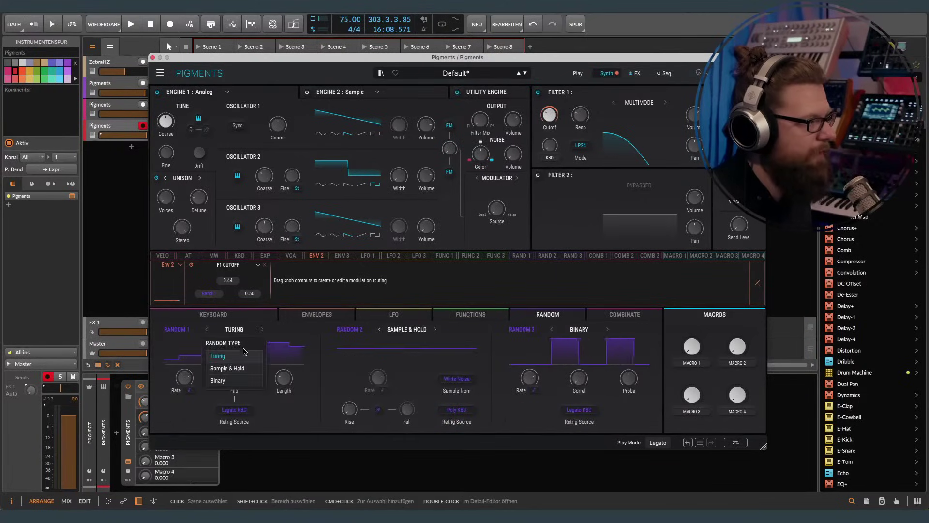
click(228, 364)
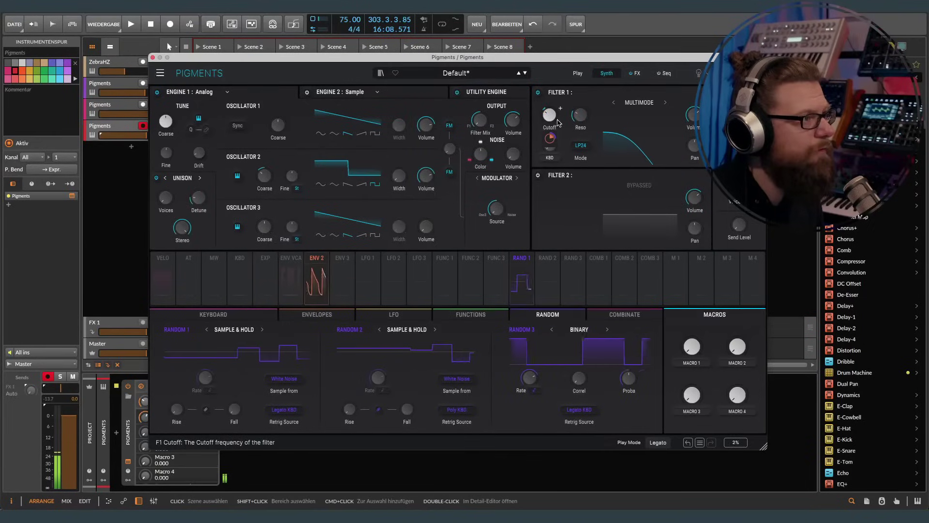
Step: Review the Env 2 routing to the filter cutoff and close the Pigments window
mouse_move(552, 118)
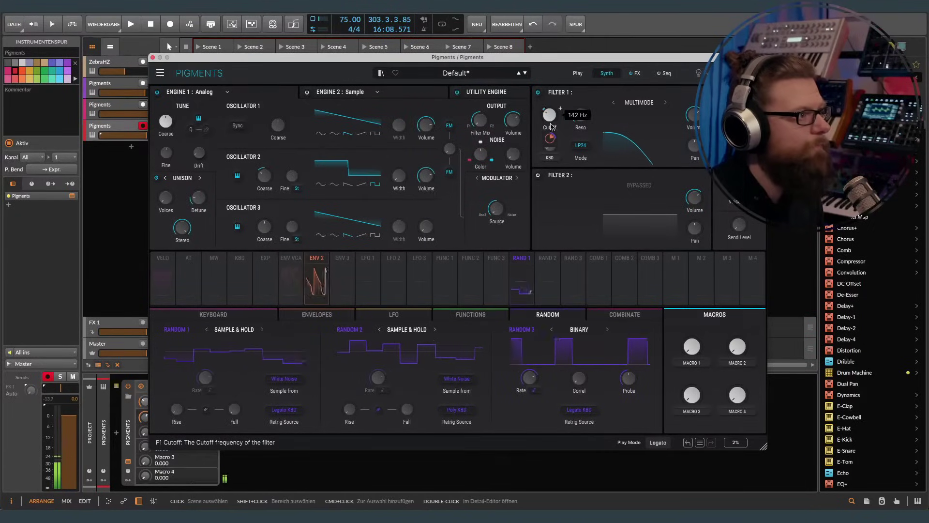
click(311, 269)
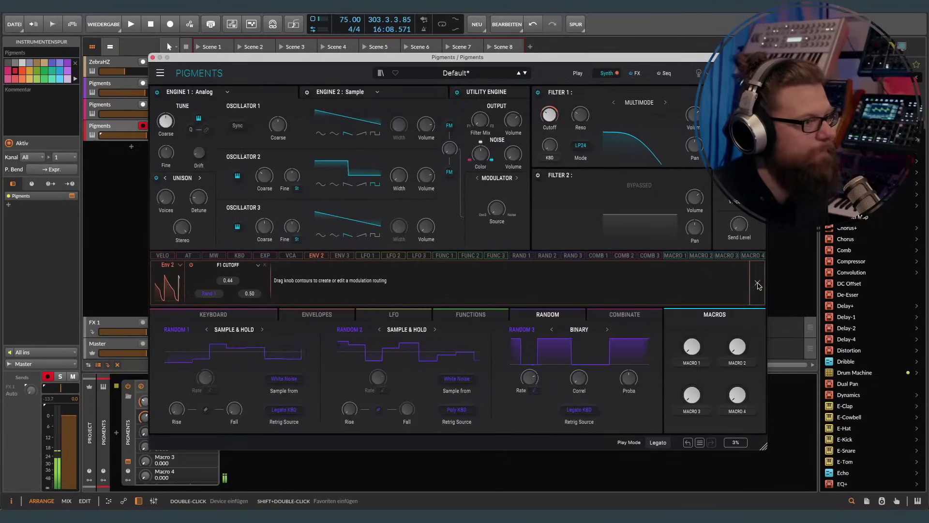
click(758, 285)
drag(293, 61, 301, 33)
click(162, 29)
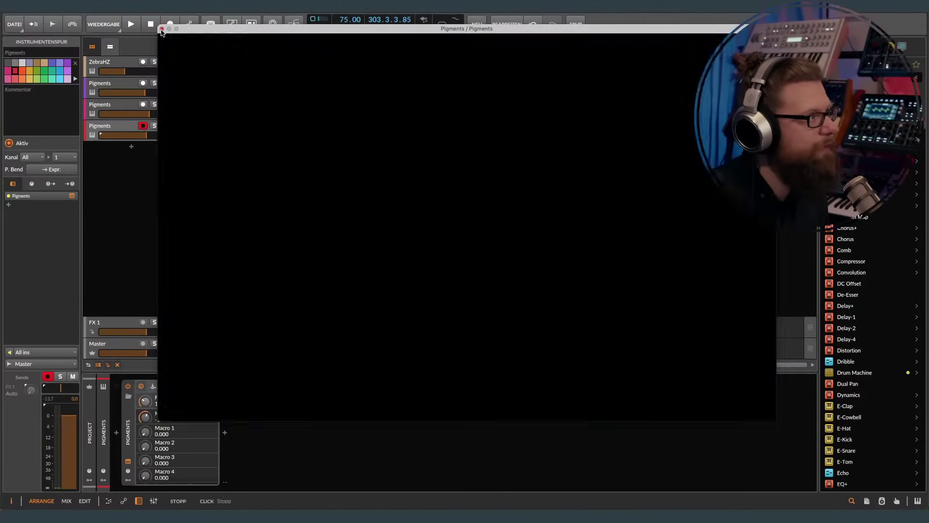
Step: Add ValhallaDelay after Pigments on the fourth track
click(224, 432)
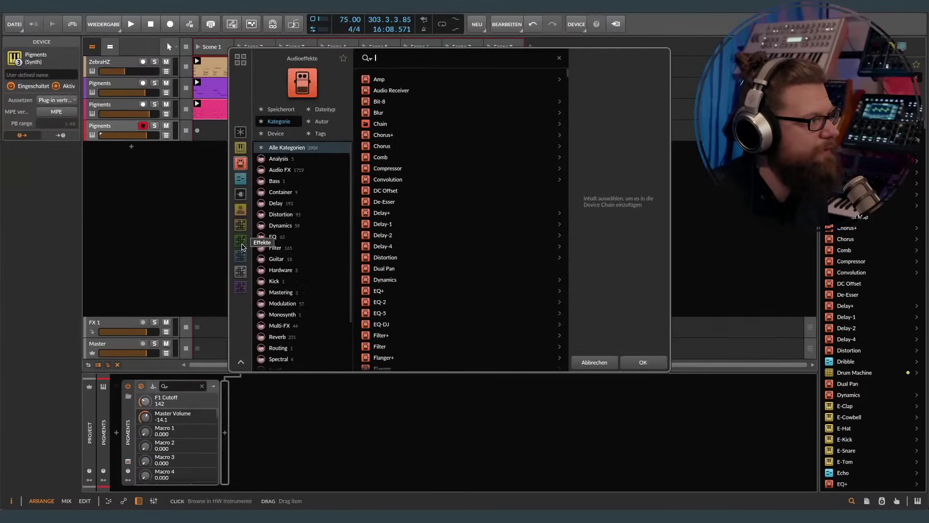
click(241, 242)
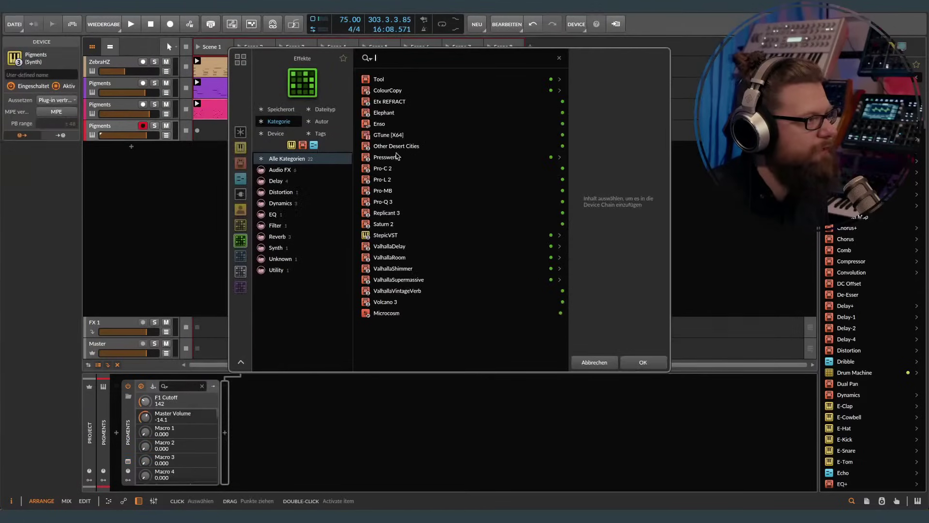
double_click(389, 247)
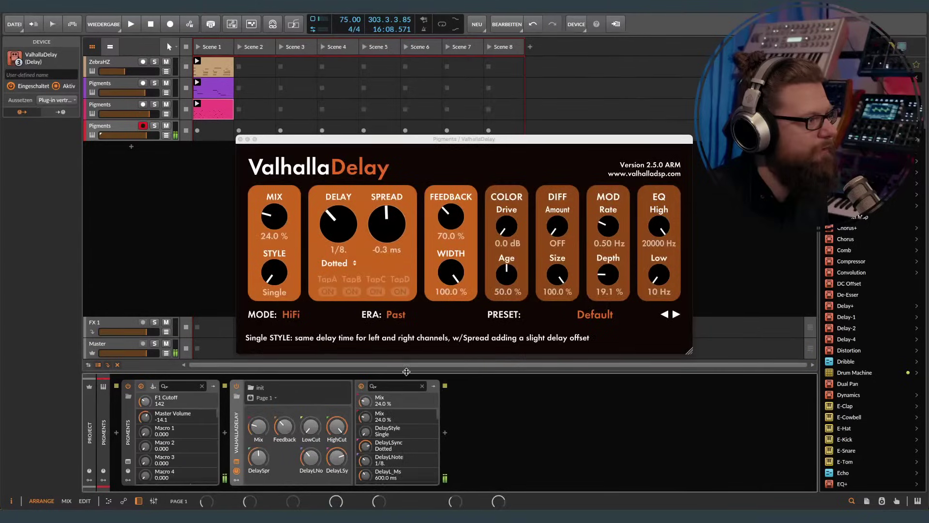
Step: Add ValhallaVintageVerb after the delay on the fourth track and load its "p| Standard" user preset
click(445, 433)
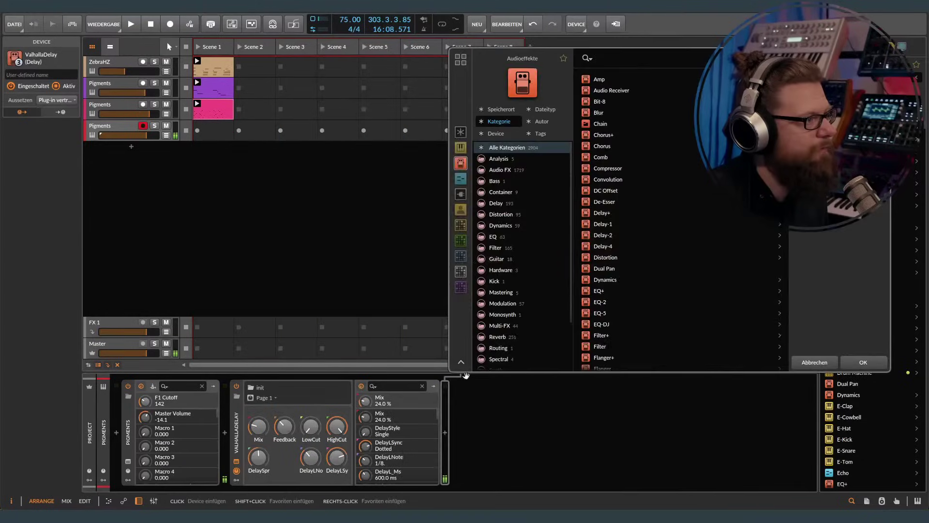
click(461, 242)
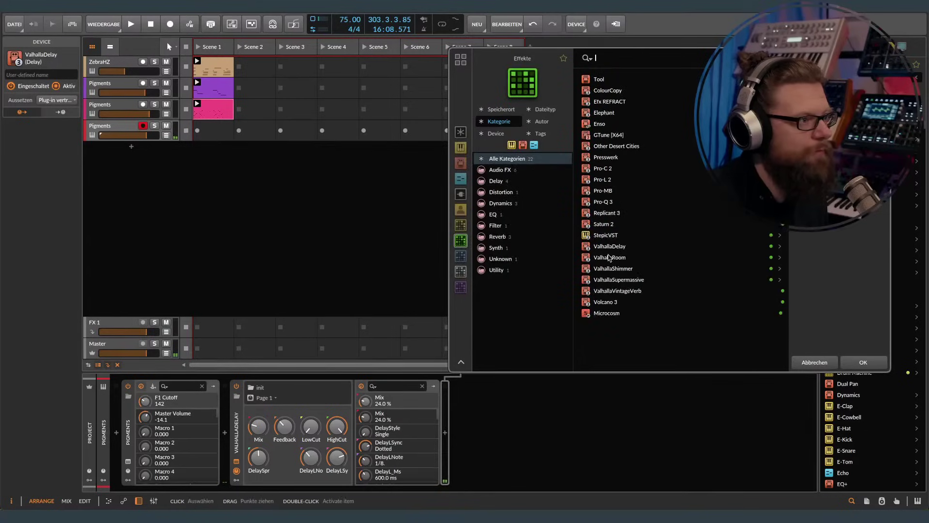
double_click(608, 292)
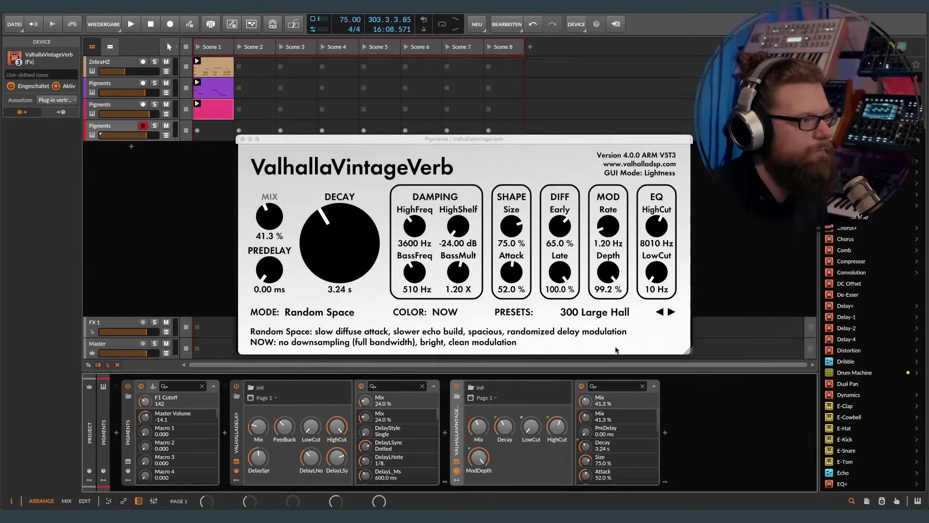
click(595, 312)
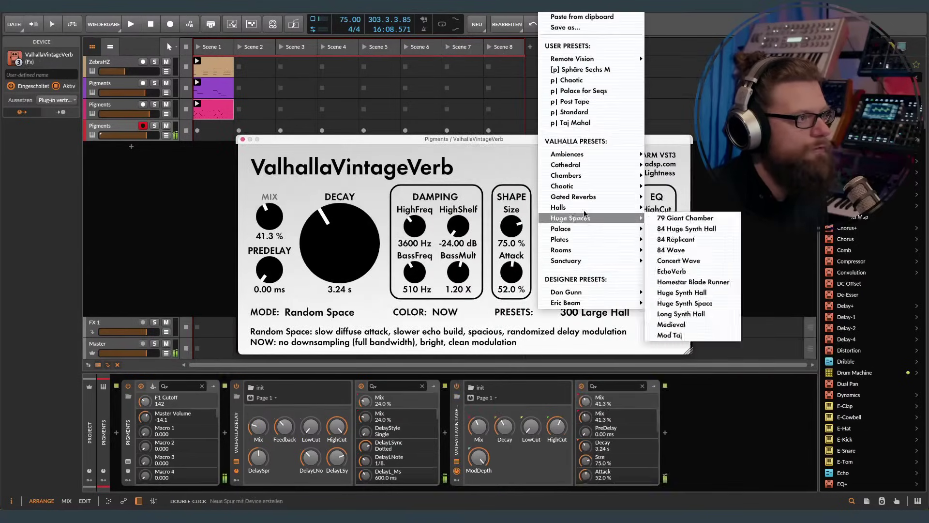
mouse_move(581, 208)
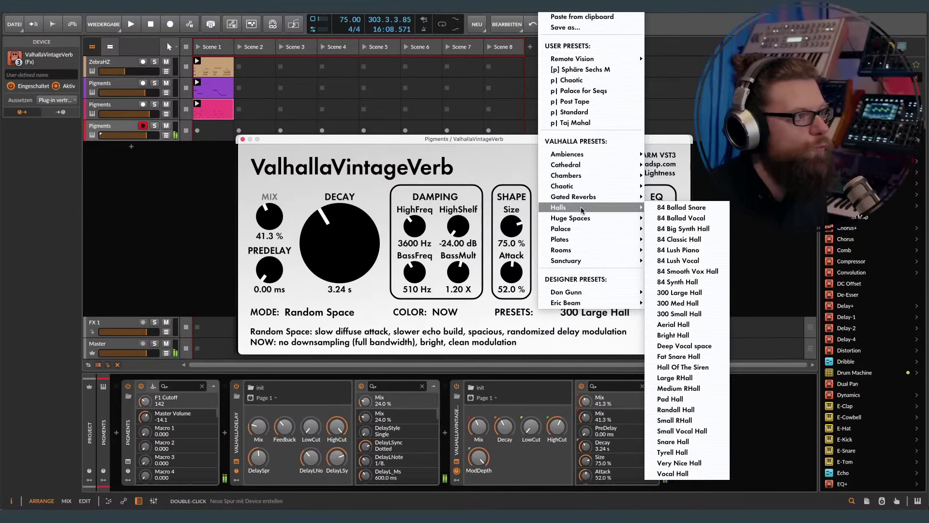
click(589, 110)
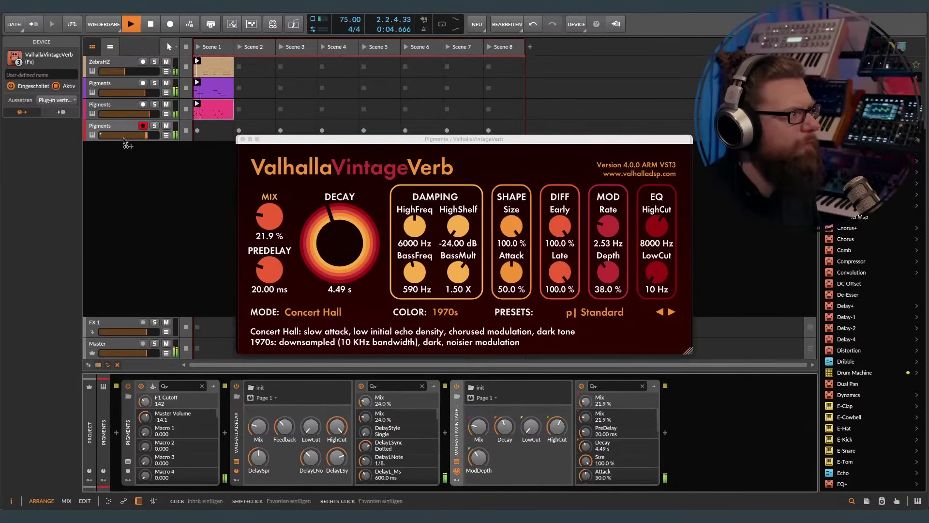
Step: Lower the fourth track's volume slightly while the other layers play
drag(141, 136, 155, 141)
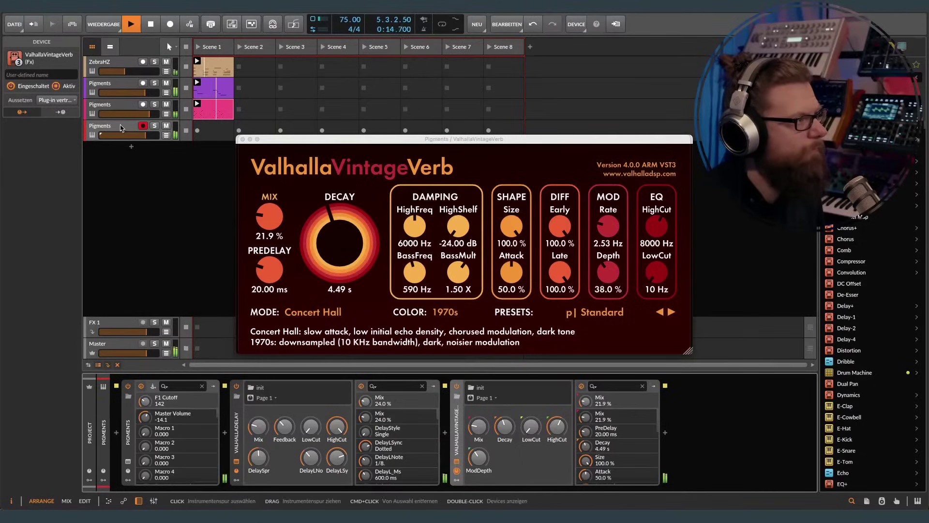
Step: Adjust the fourth track's volume slightly and set the filter 1 cutoff in its Pigments instance to 338 Hz
drag(123, 136, 128, 136)
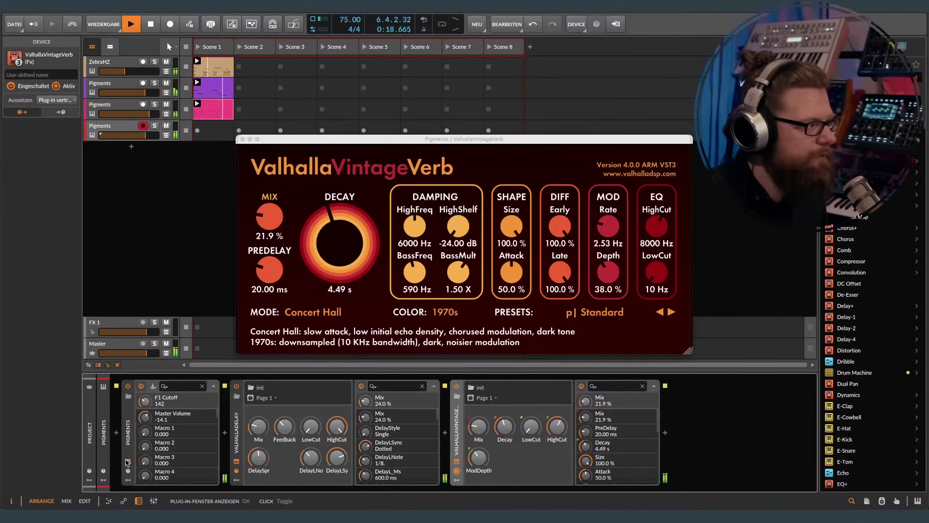
click(127, 463)
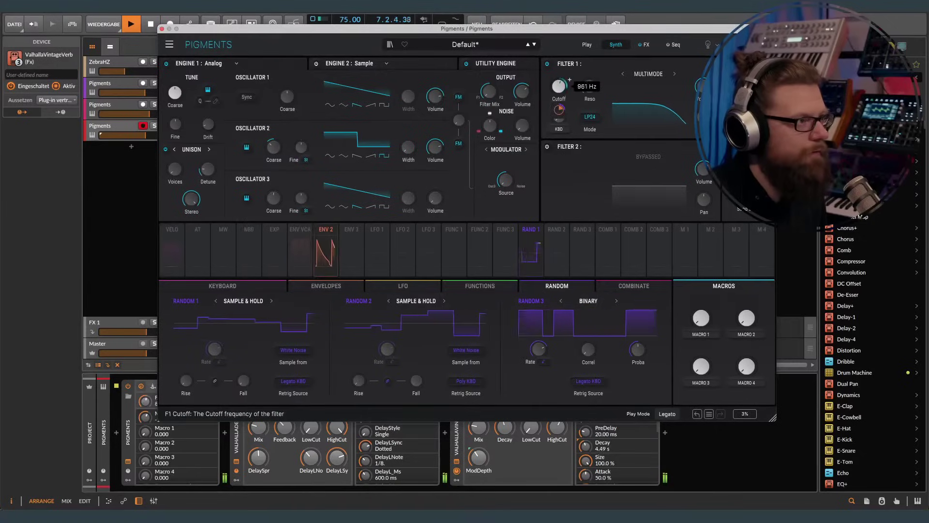
drag(559, 86, 564, 89)
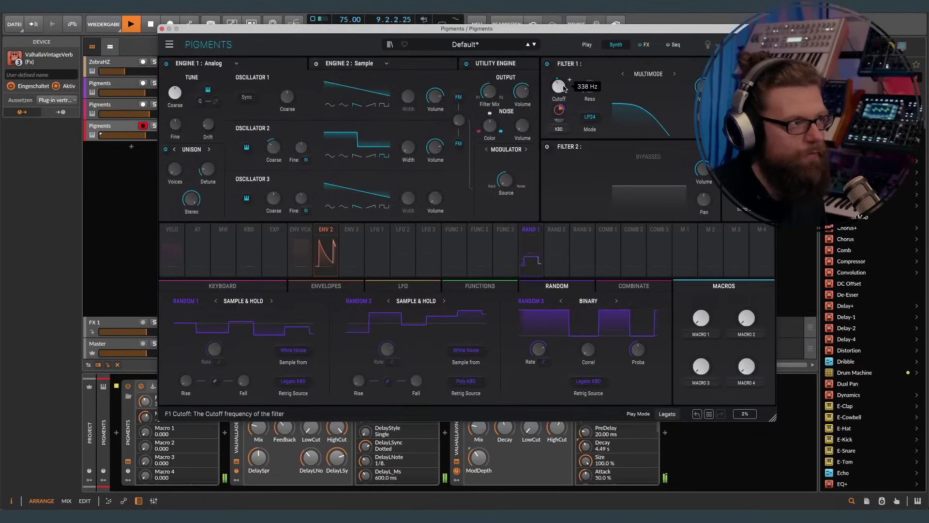
click(161, 30)
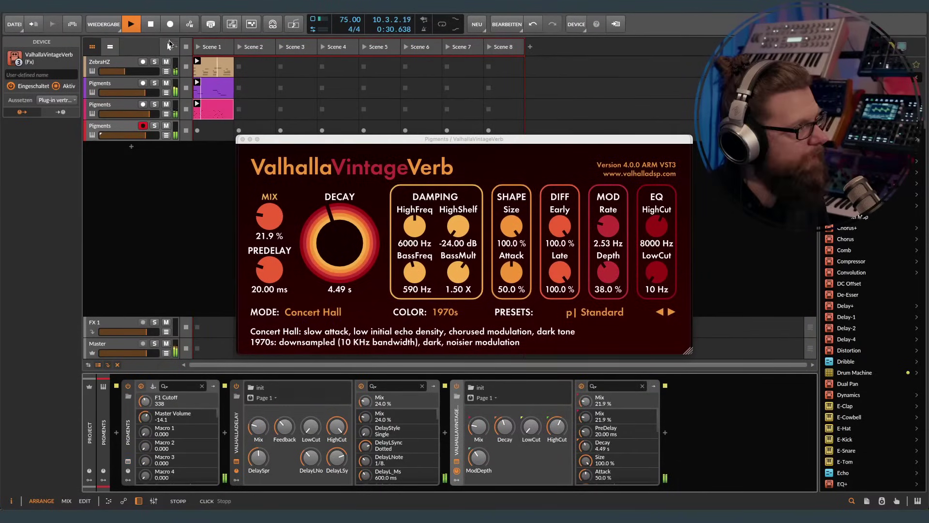
Step: Solo the fourth and second tracks in turn and bring up the master track's Pro-Q 3 spectrum analyzer
click(154, 127)
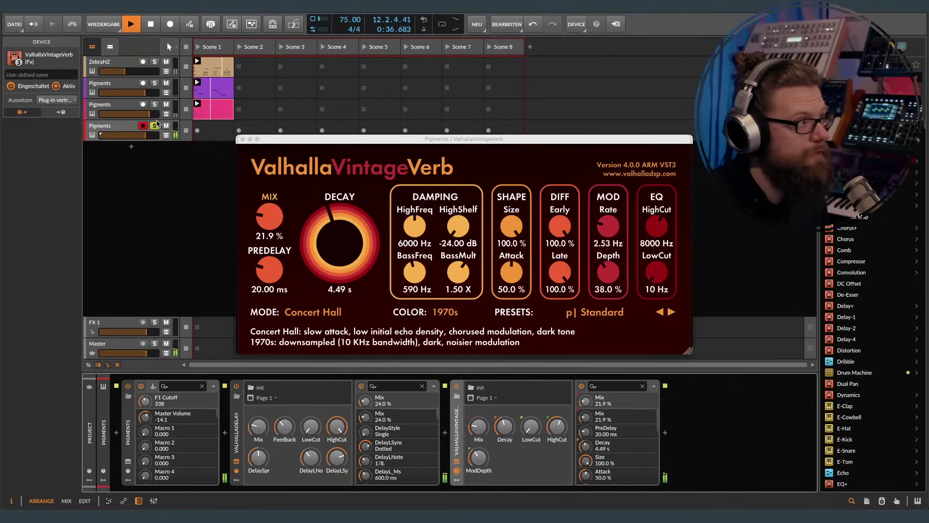
click(155, 83)
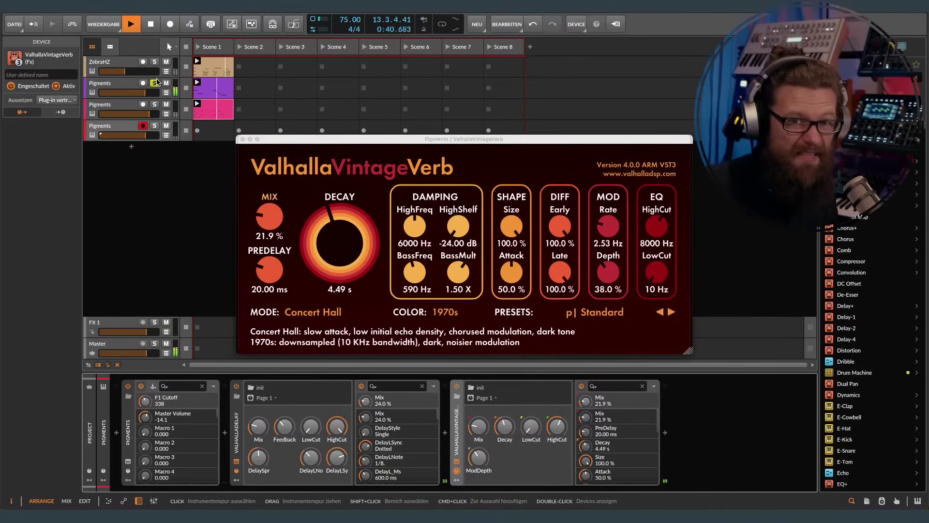
click(117, 345)
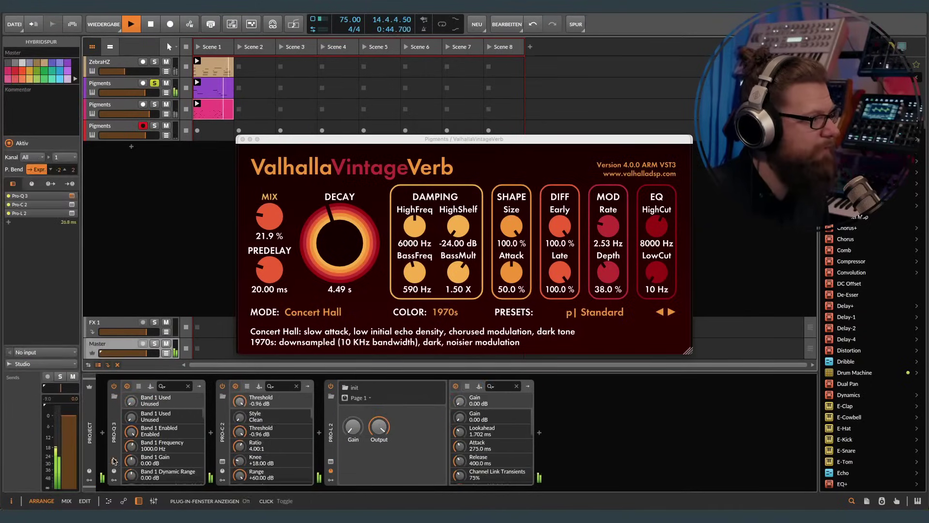
click(115, 461)
drag(422, 126, 413, 161)
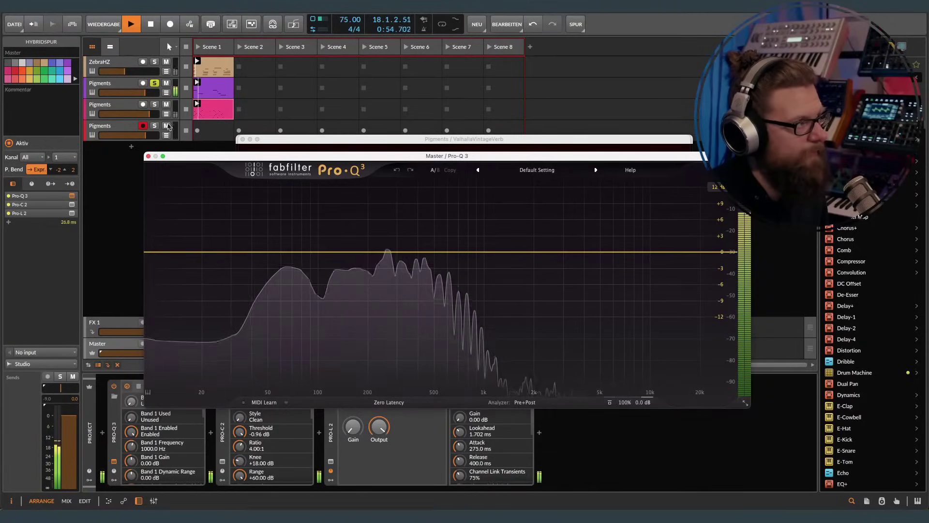
Step: Compare the spectra of the individually soloed fourth and second tracks, clear the solo, and close the open effect windows
click(155, 125)
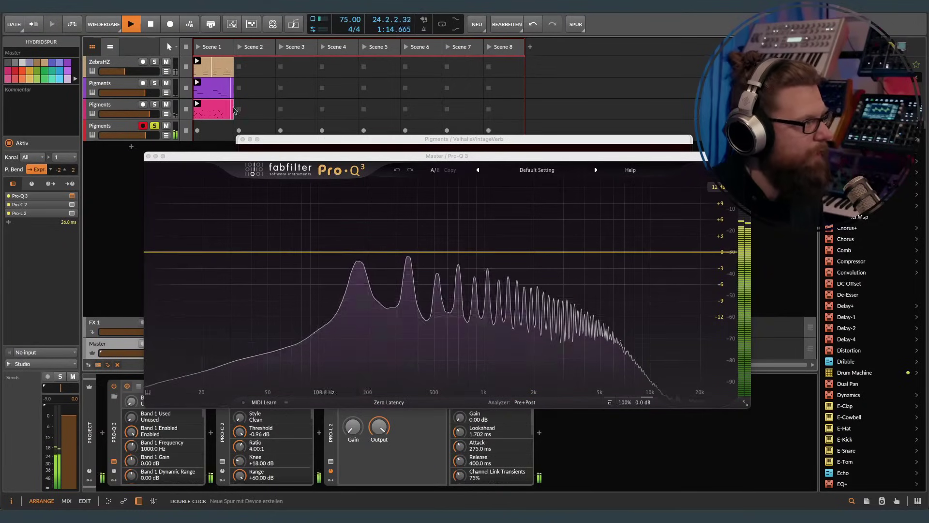
click(155, 83)
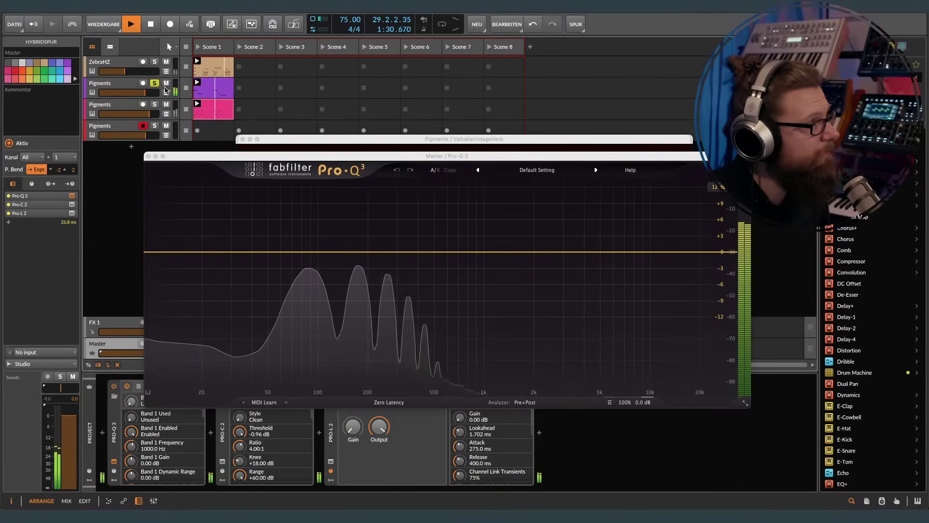
click(154, 127)
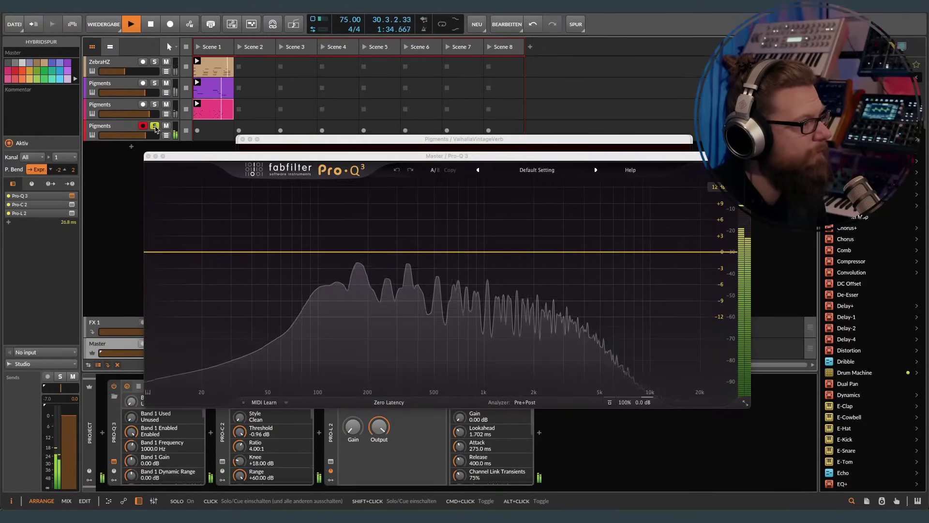
click(155, 126)
click(145, 126)
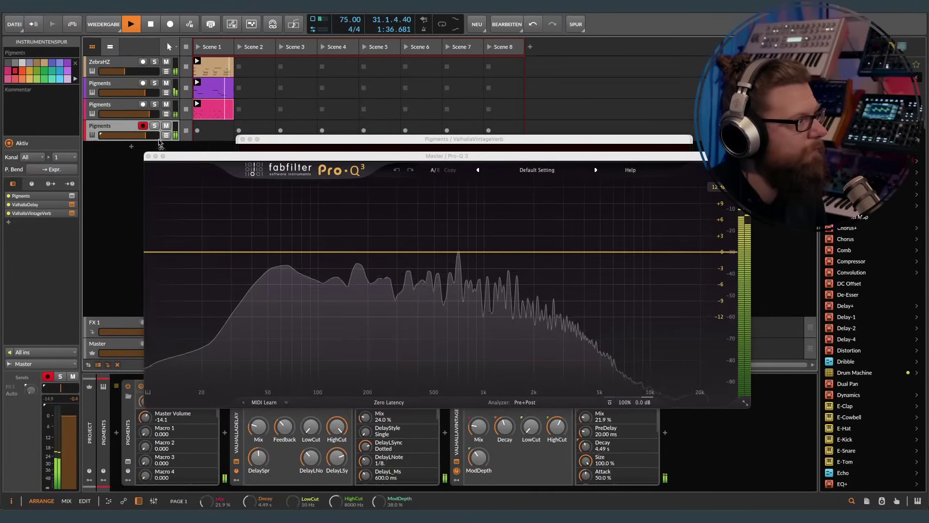
click(255, 139)
click(243, 139)
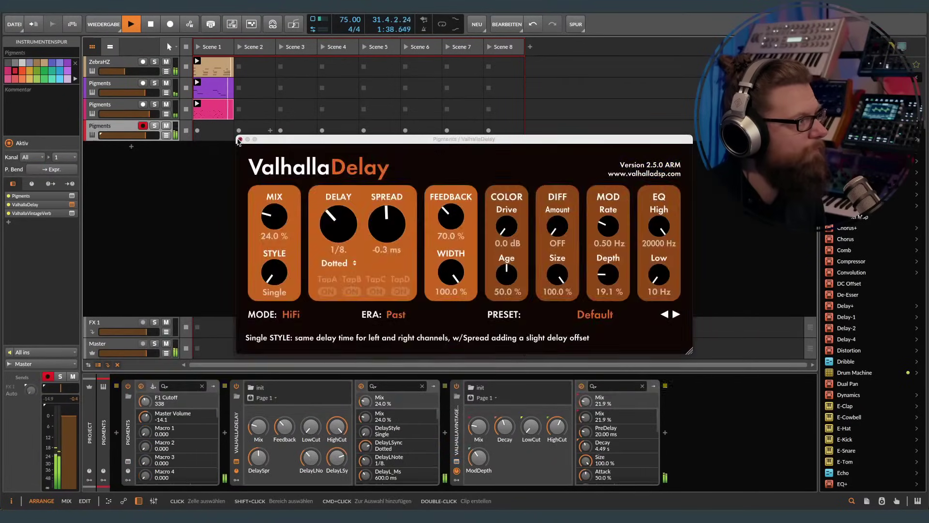
click(241, 140)
Step: Reopen Pigments on the fourth track and fine-tune its filter 1 cutoff within the full mix
click(127, 466)
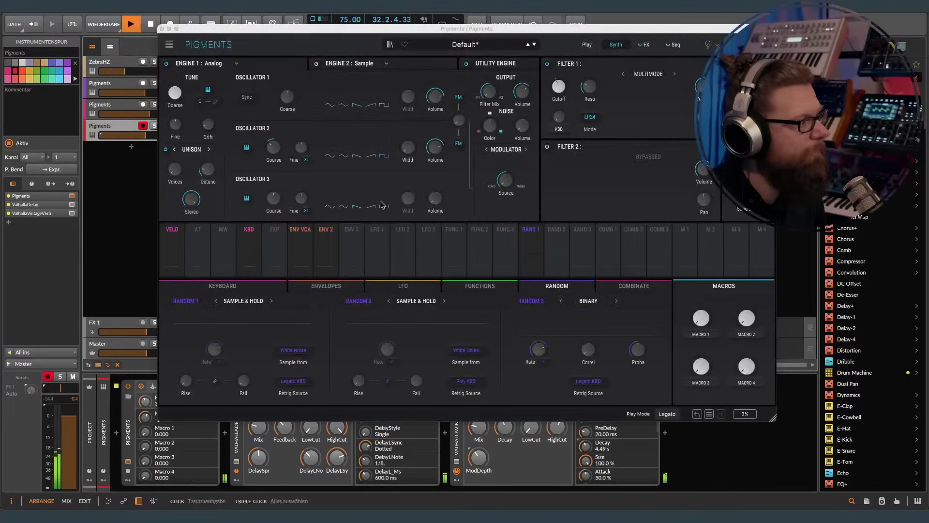
scroll(570, 79, up, 3)
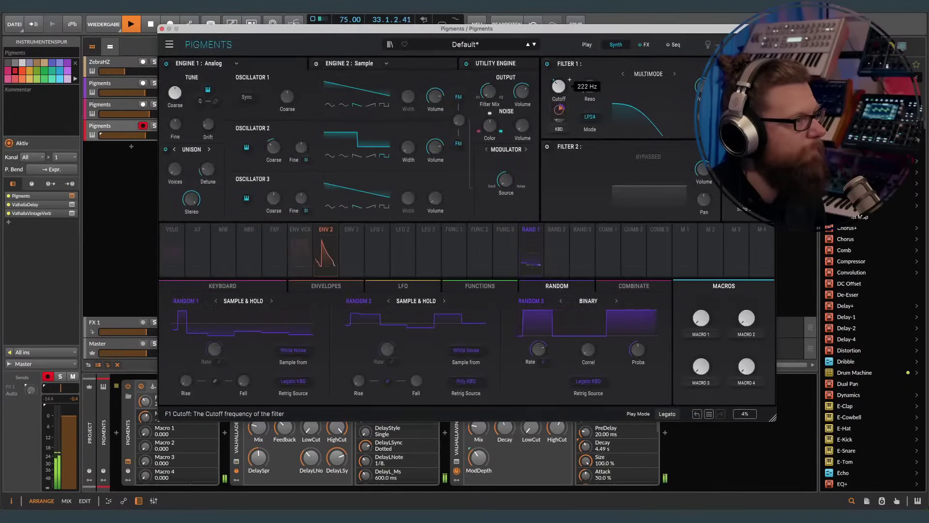
scroll(570, 79, down, 2)
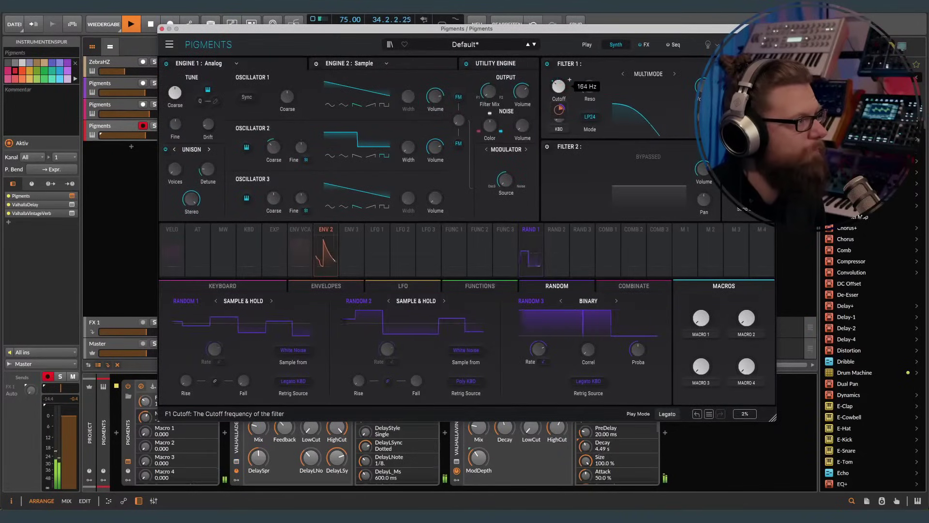
scroll(570, 79, up, 1)
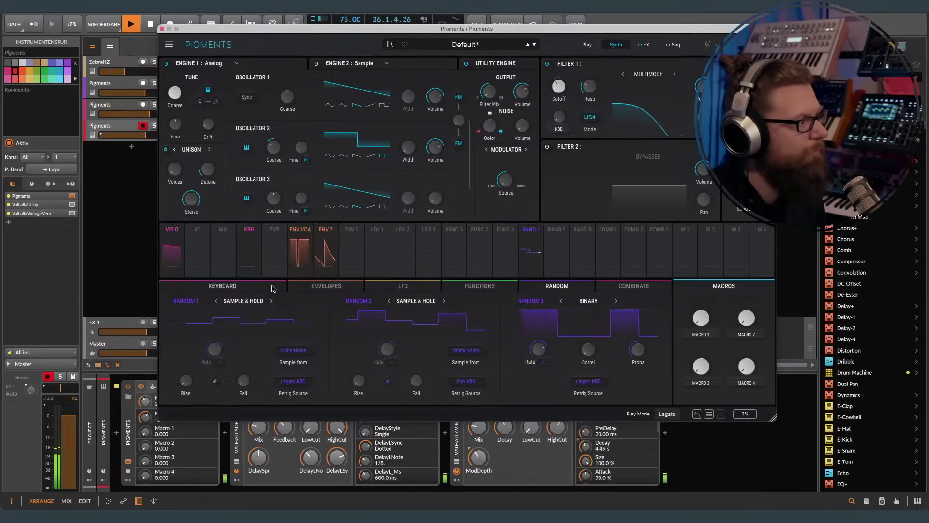
Step: Lower the VCA envelope's sustain in Pigments and raise the fourth track's volume to +2.9 dB
click(327, 285)
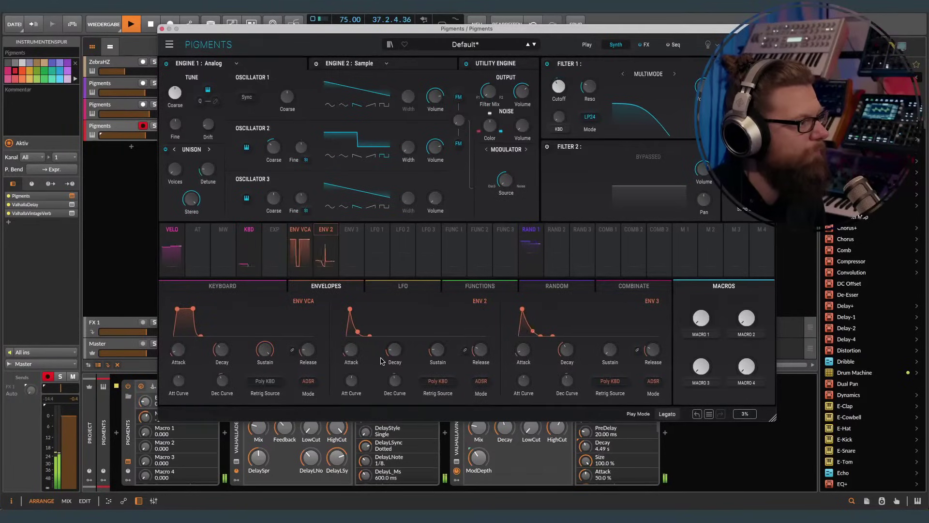
drag(265, 350, 264, 369)
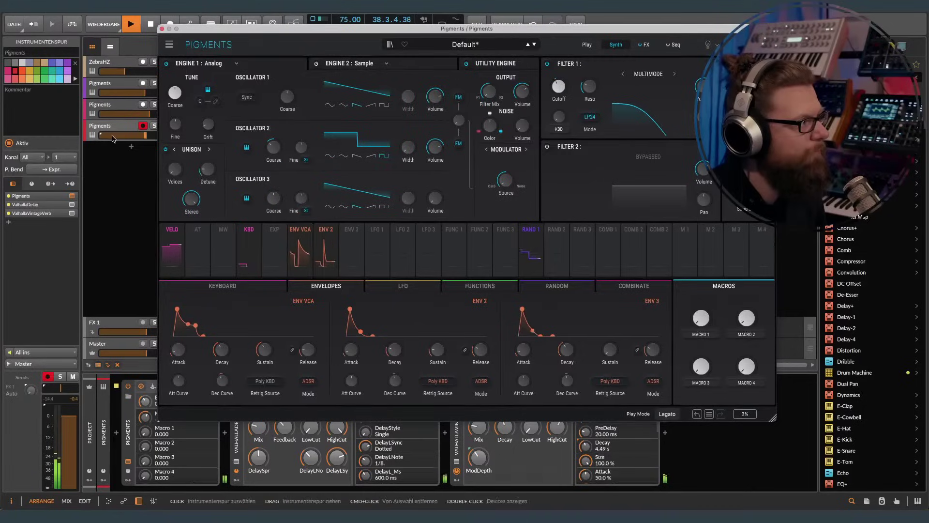
click(148, 136)
Step: Set the Env 2 modulation amount on the filter 1 cutoff to 0.30 and shorten Env 2's decay while soloing the fourth track
click(568, 89)
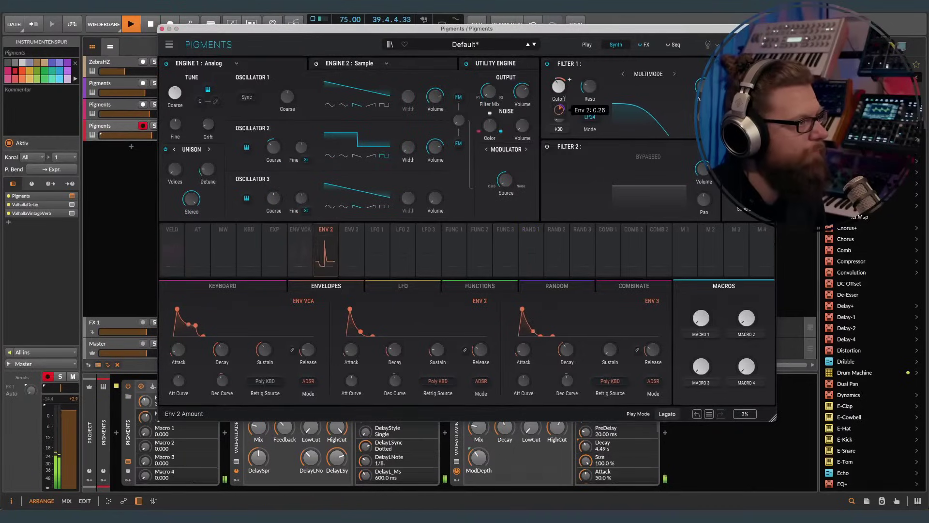
drag(590, 89, 590, 87)
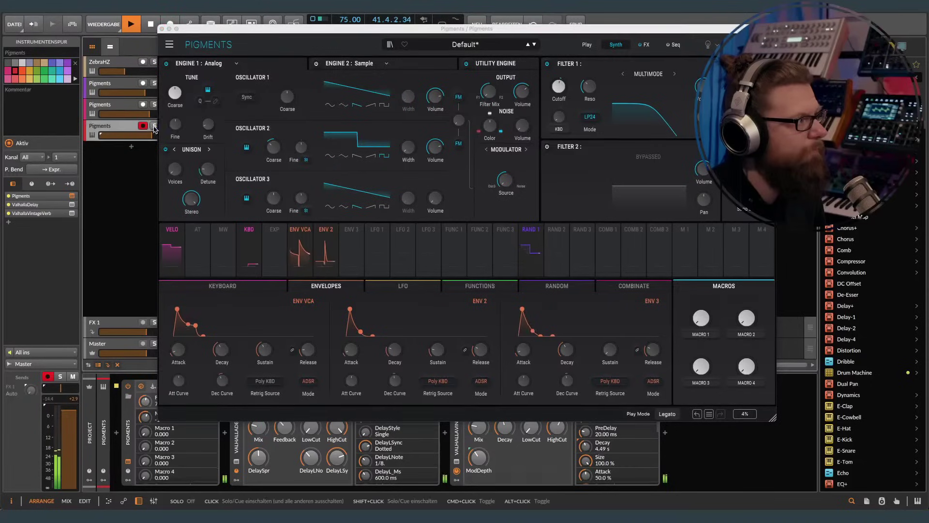
mouse_move(406, 343)
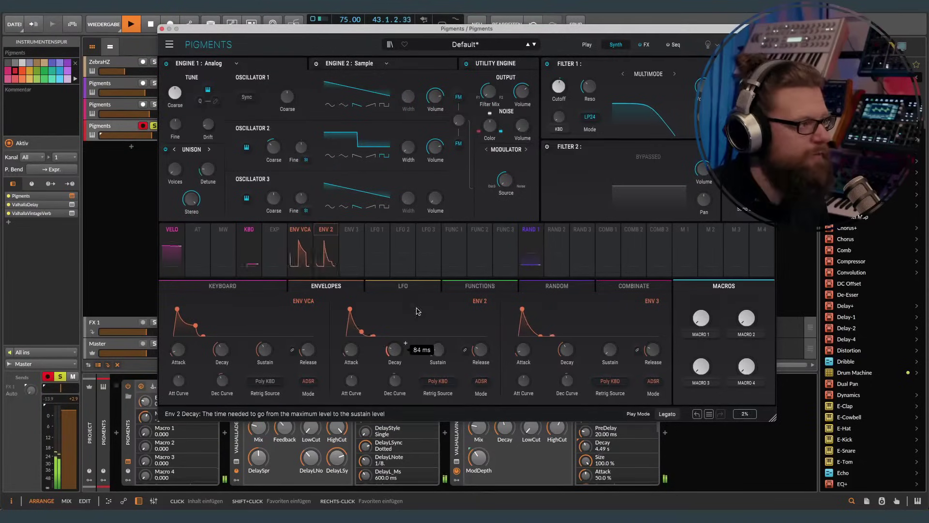
mouse_move(560, 110)
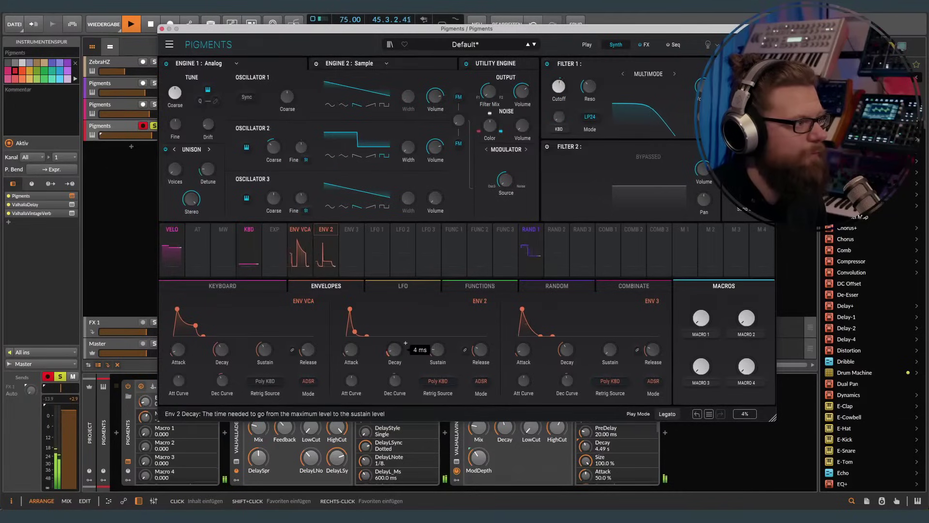
drag(394, 351, 405, 342)
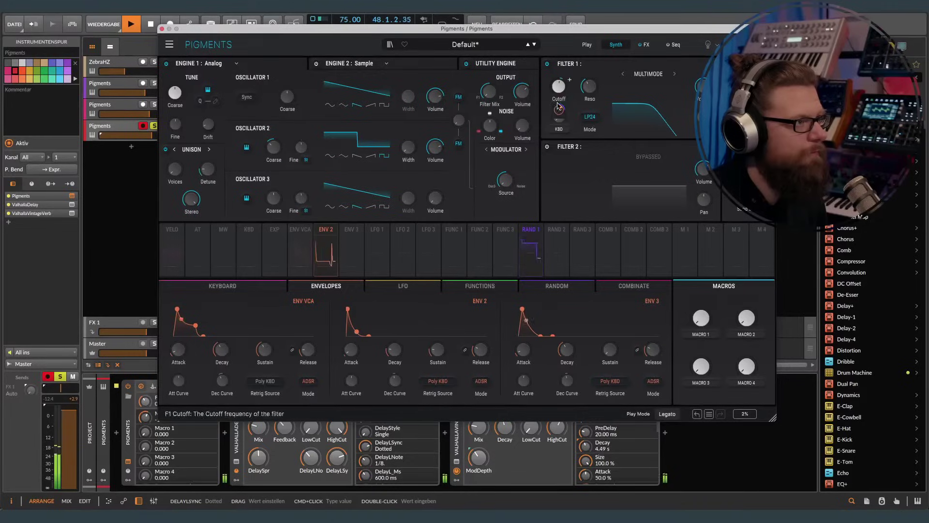
Step: Remove the Random 1 side chain from the Env 2 routing to the filter 1 cutoff
click(325, 230)
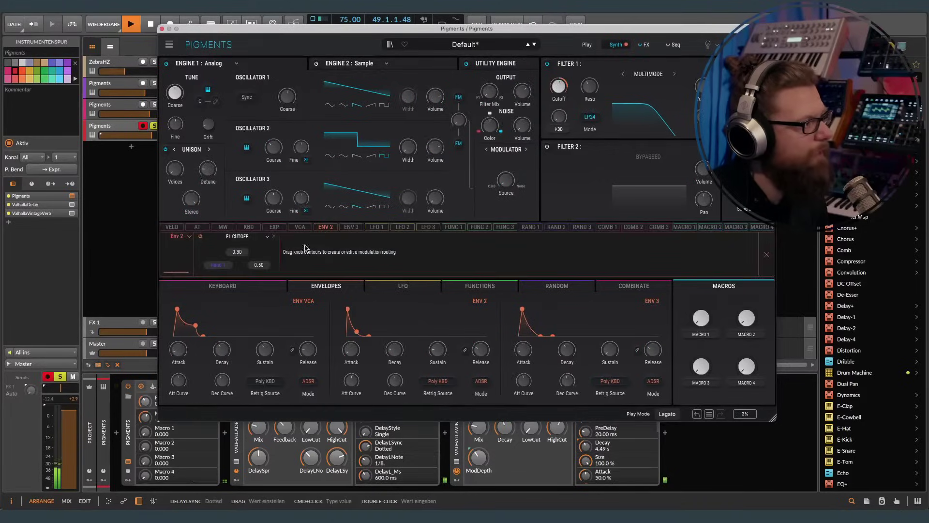
click(229, 269)
click(467, 178)
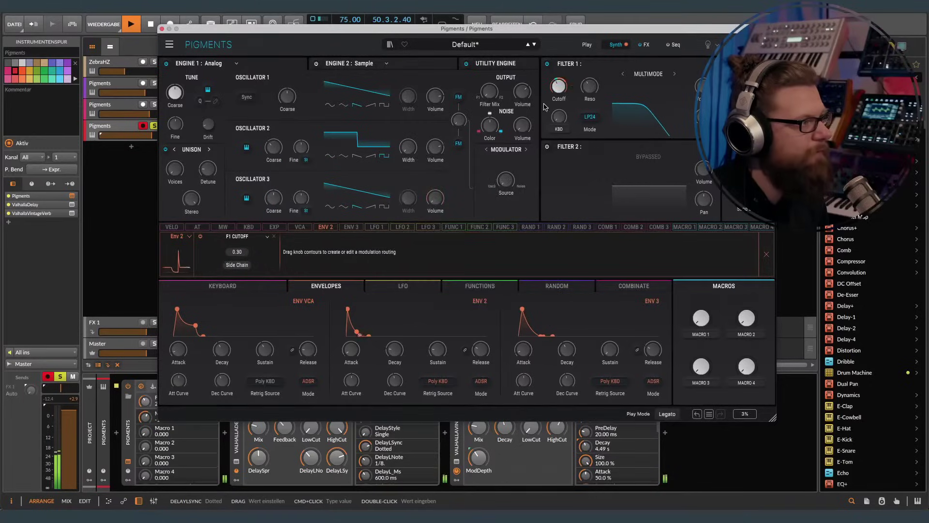
click(767, 254)
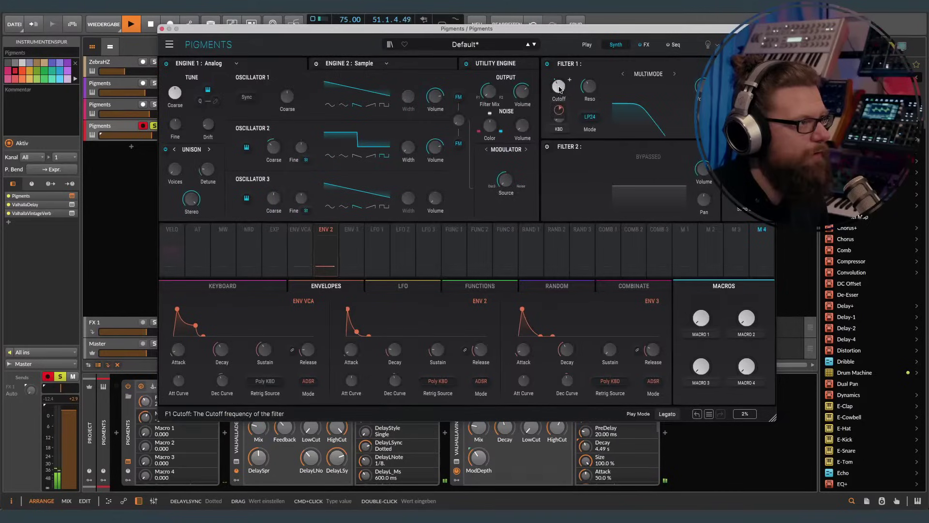
Step: Modulate the filter 1 cutoff directly with Random 1 at an amount of 0.140
click(569, 83)
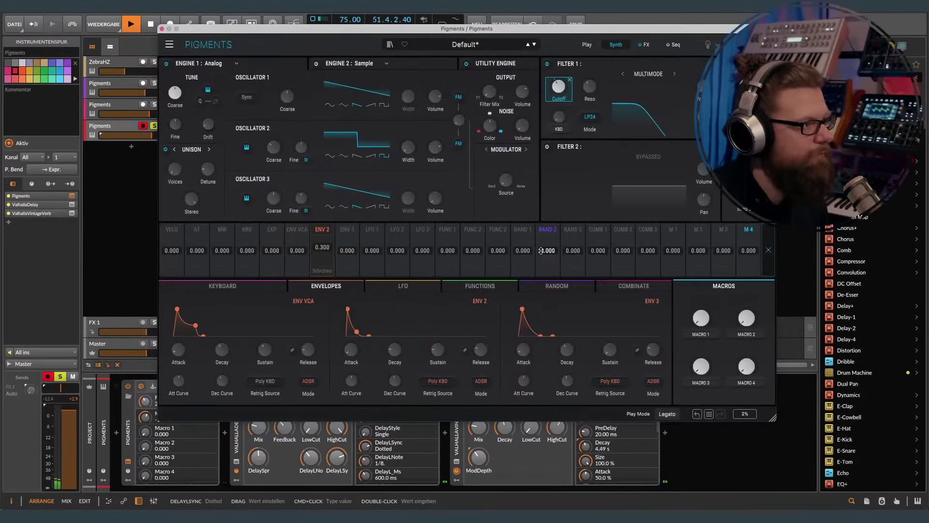
click(557, 287)
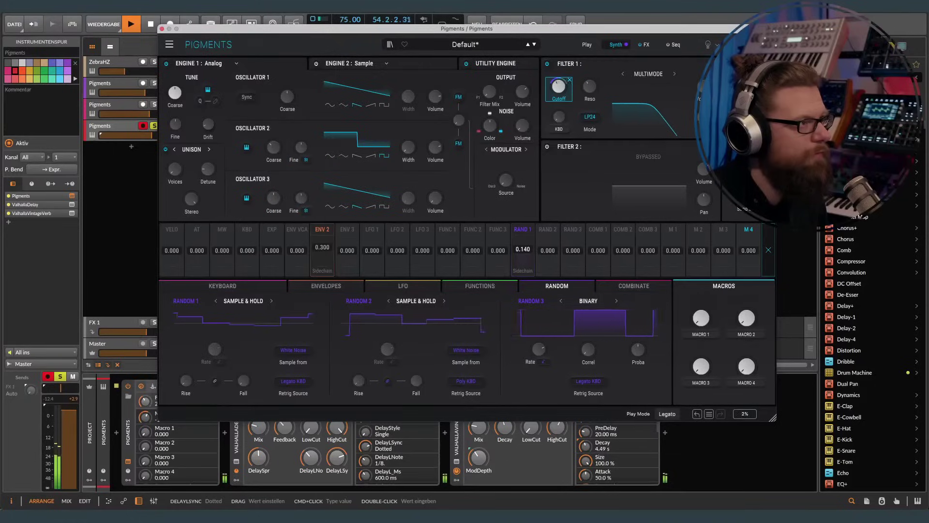
click(769, 249)
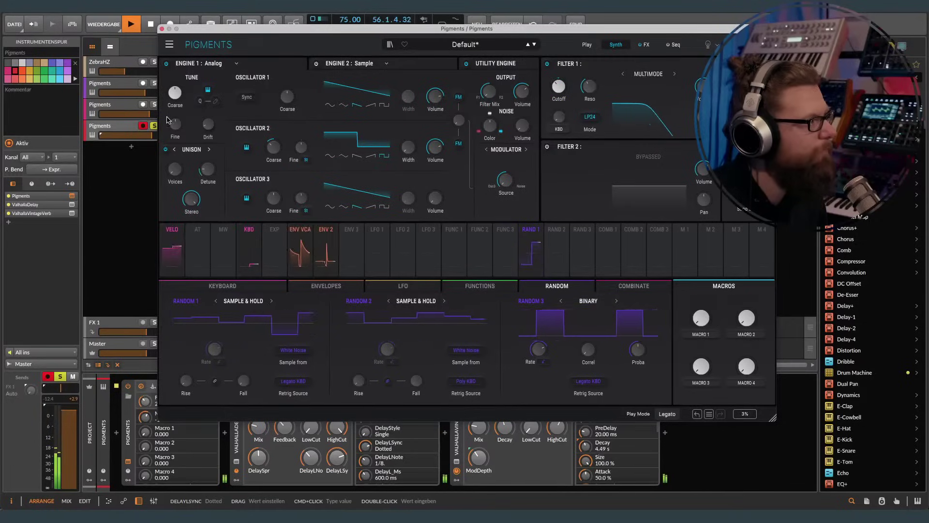
Step: Clear the fourth track's solo, set its filter 1 cutoff to 448 Hz in Pigments, and close the instrument window
click(155, 126)
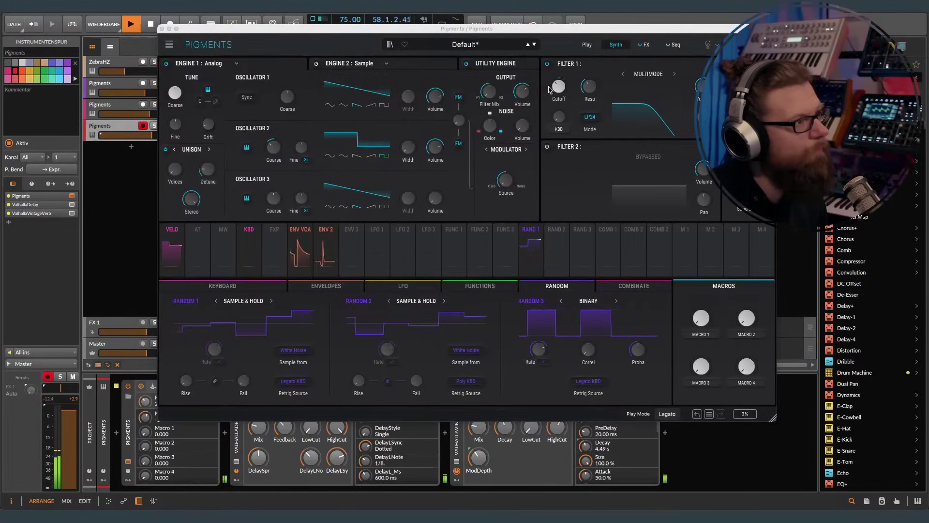
click(569, 80)
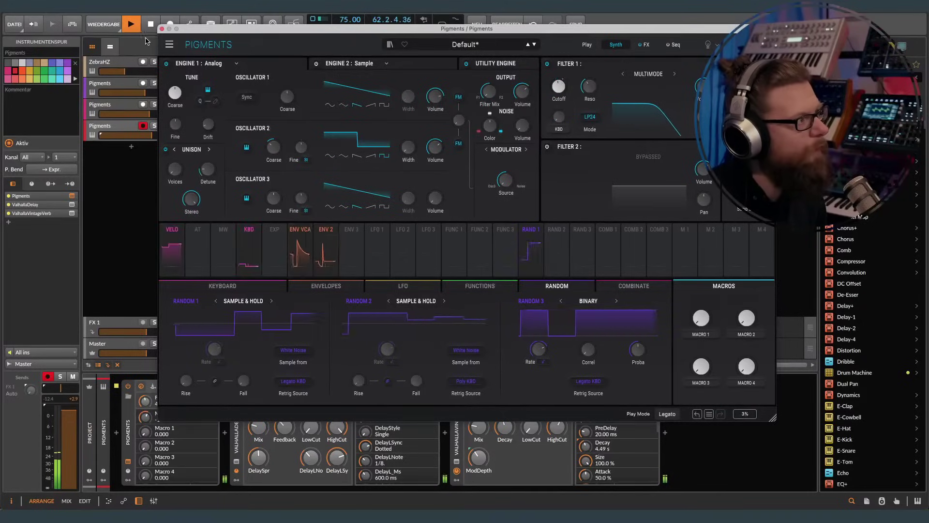
click(162, 28)
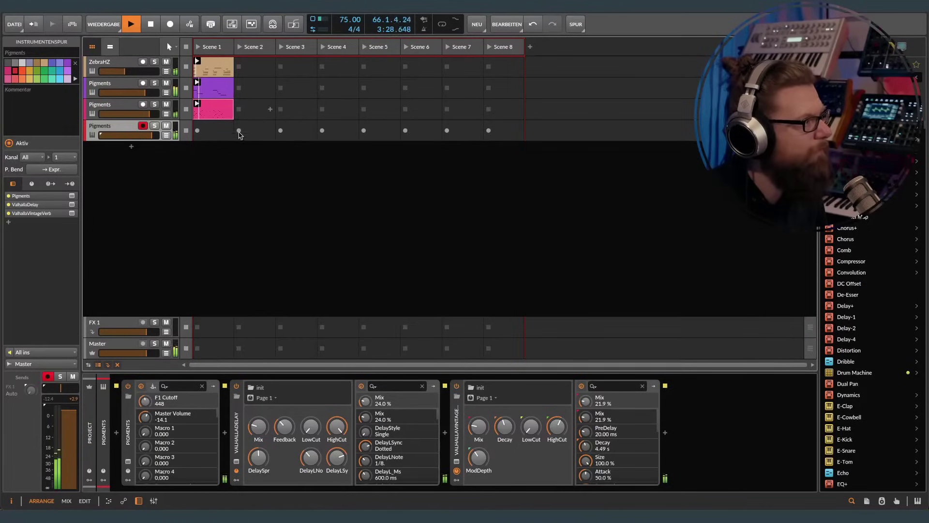
Step: Record a note clip for the fourth track in Scene 1 and move its clip and loop start to 1.1.3.00
click(198, 134)
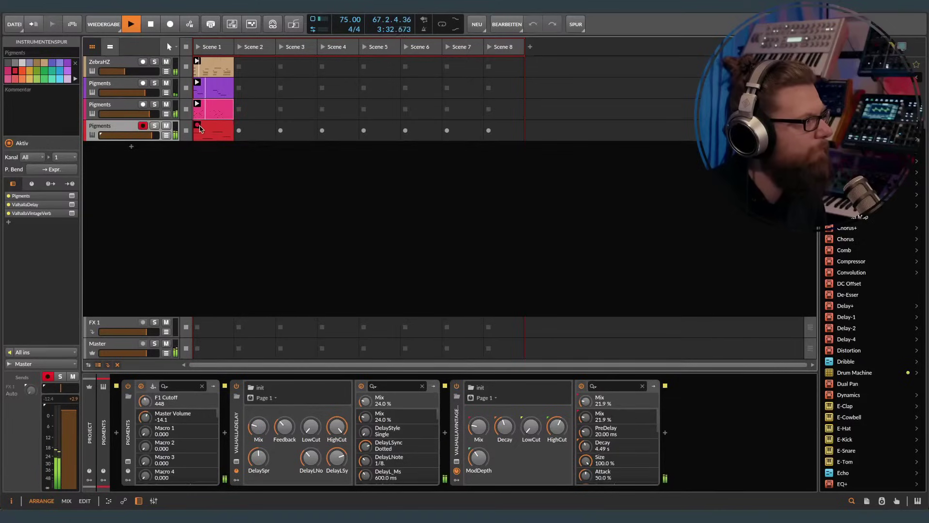
double_click(213, 129)
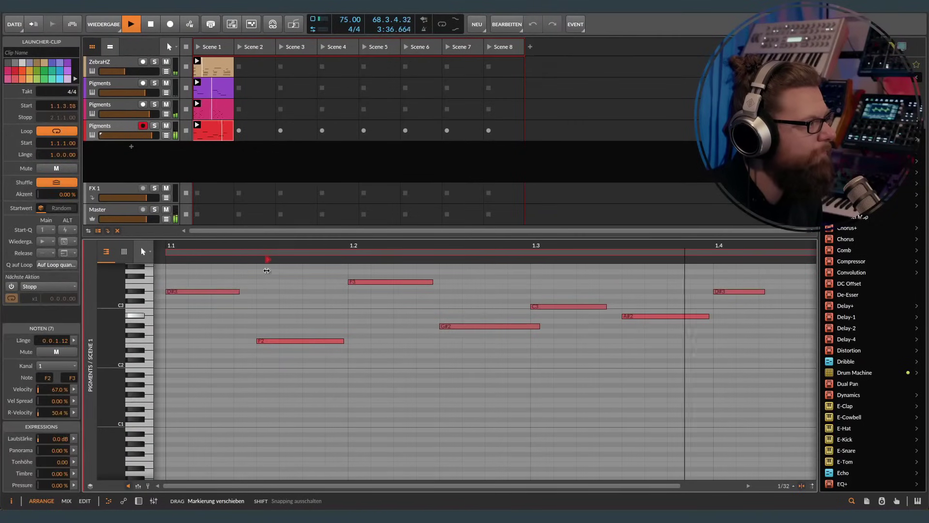
mouse_move(260, 257)
mouse_down()
mouse_move(250, 257)
mouse_move(263, 256)
mouse_up()
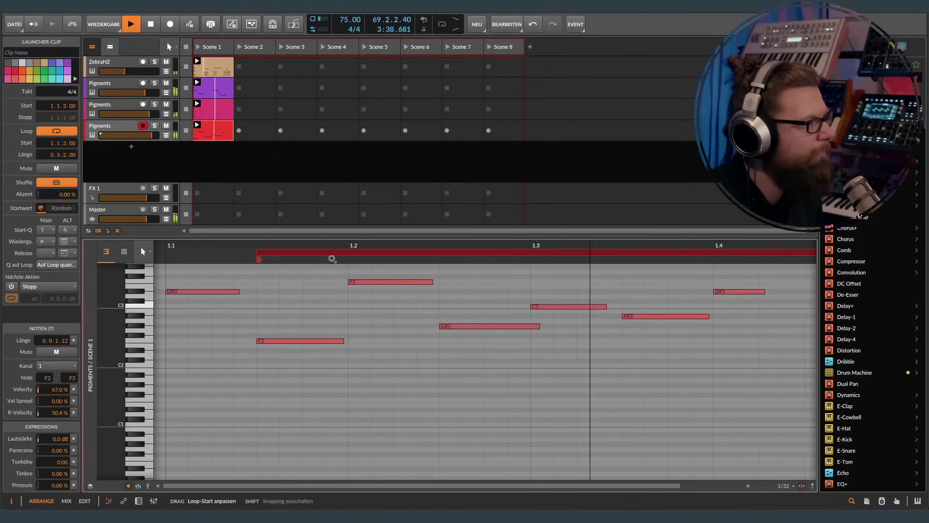
drag(523, 245, 523, 213)
click(636, 271)
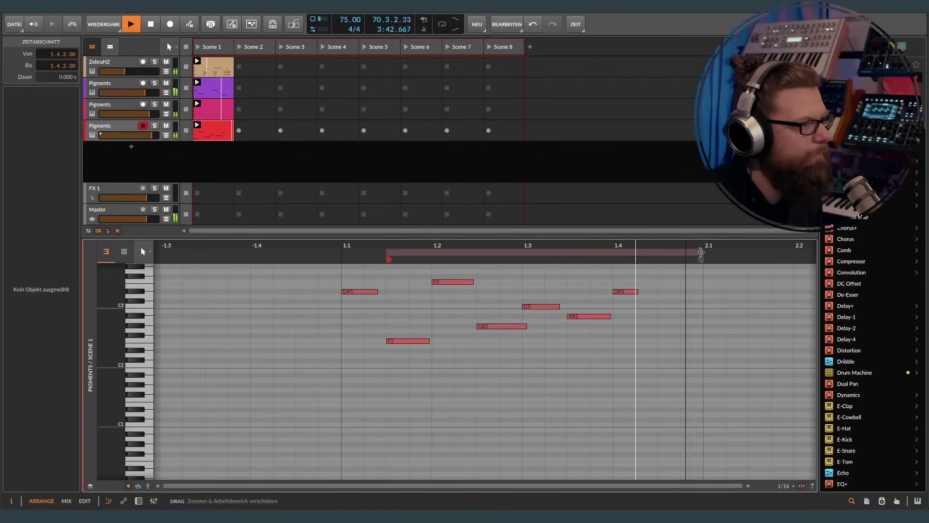
Step: Shorten the red Pigments clip's loop to end midway through beat 1.4, and extend the last D#3 note to the loop end
drag(701, 256, 654, 260)
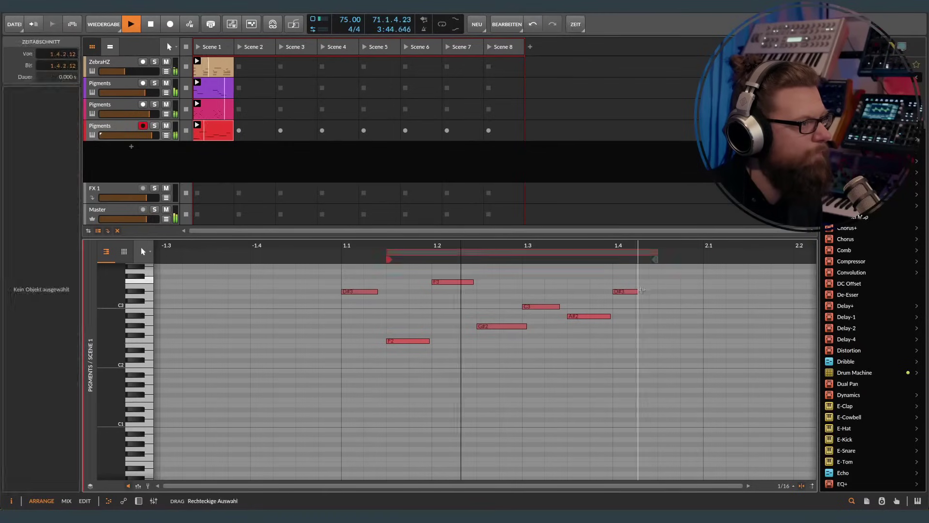
click(634, 292)
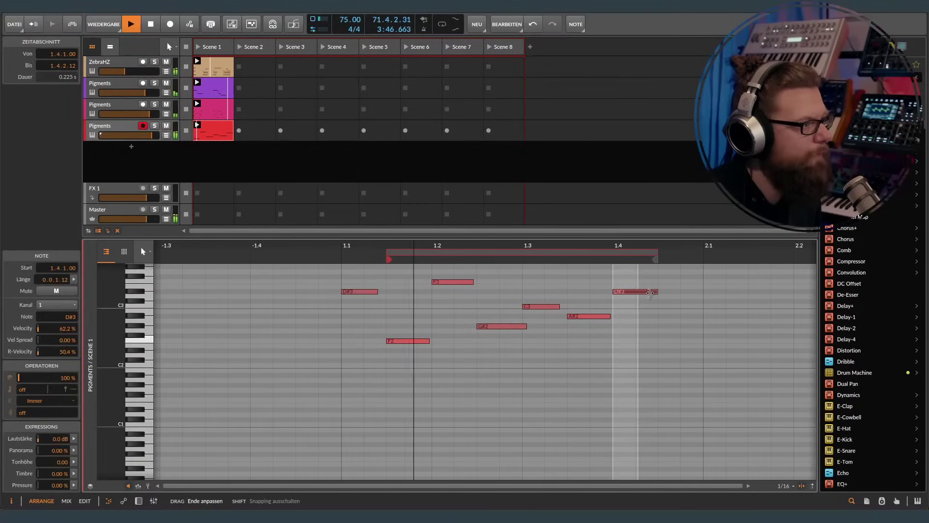
click(590, 300)
Step: Shorten the G#2 note and slightly lengthen the C3 note, and delete the D#3 note lying before the loop start
drag(527, 325, 517, 325)
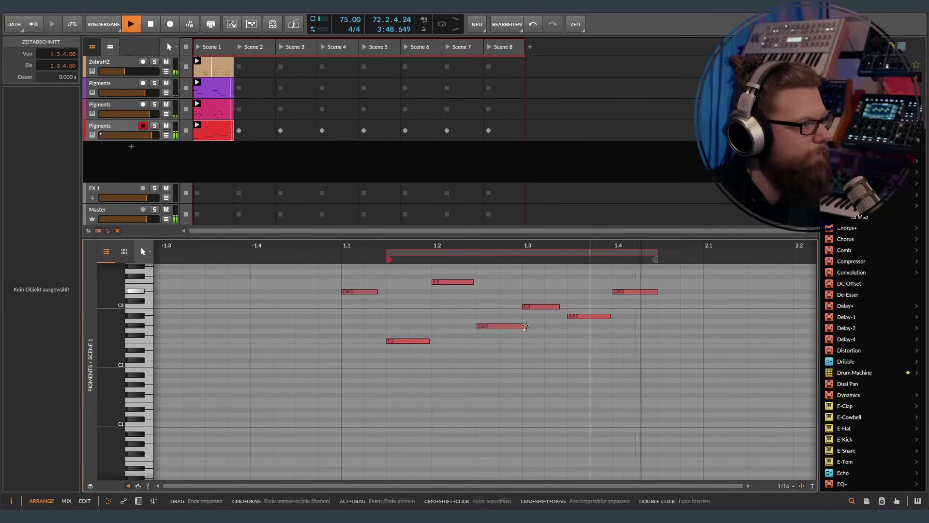
click(537, 317)
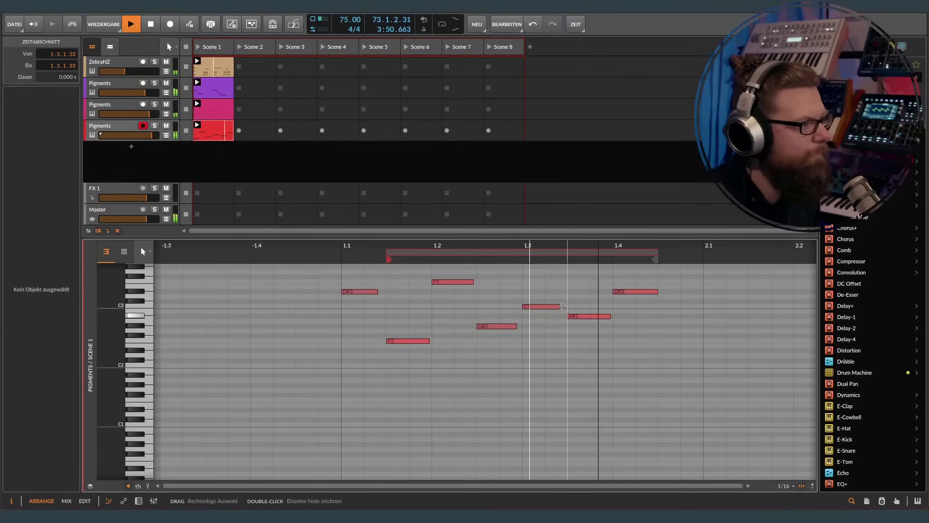
drag(559, 306, 564, 297)
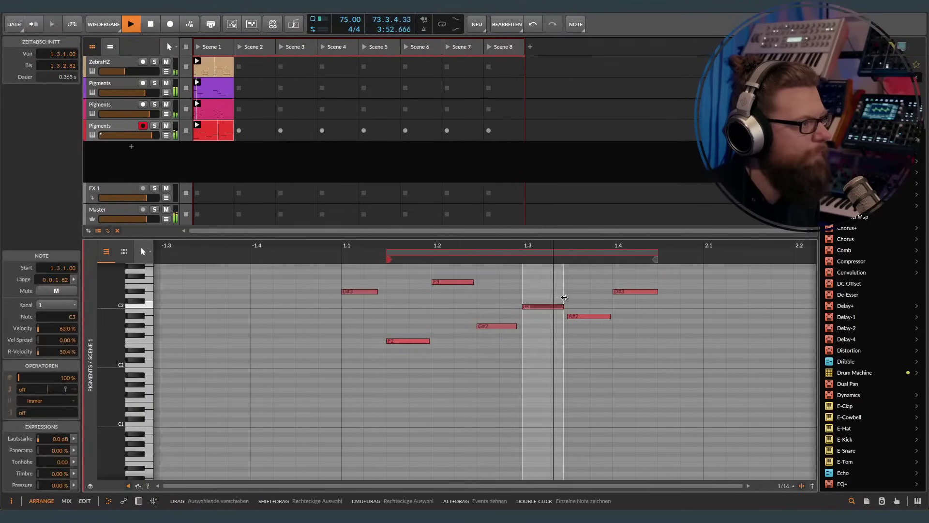
click(373, 292)
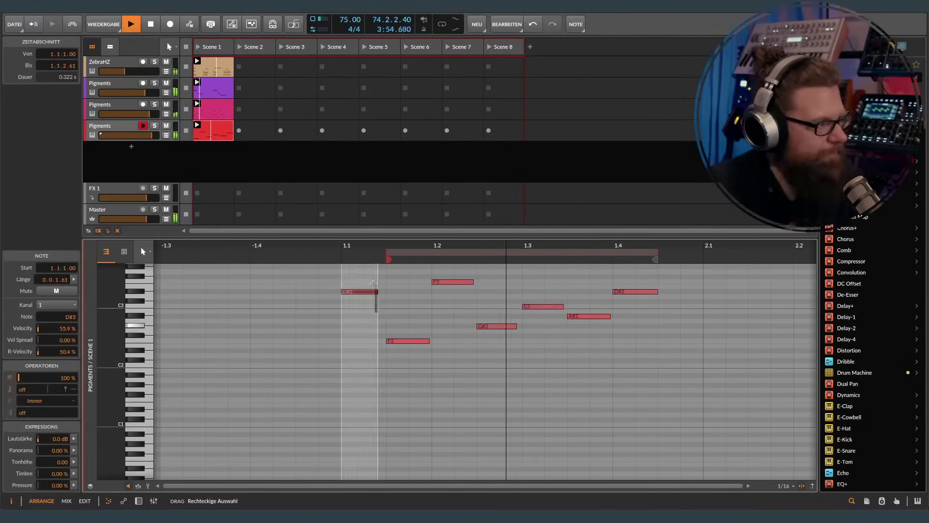
key(Delete)
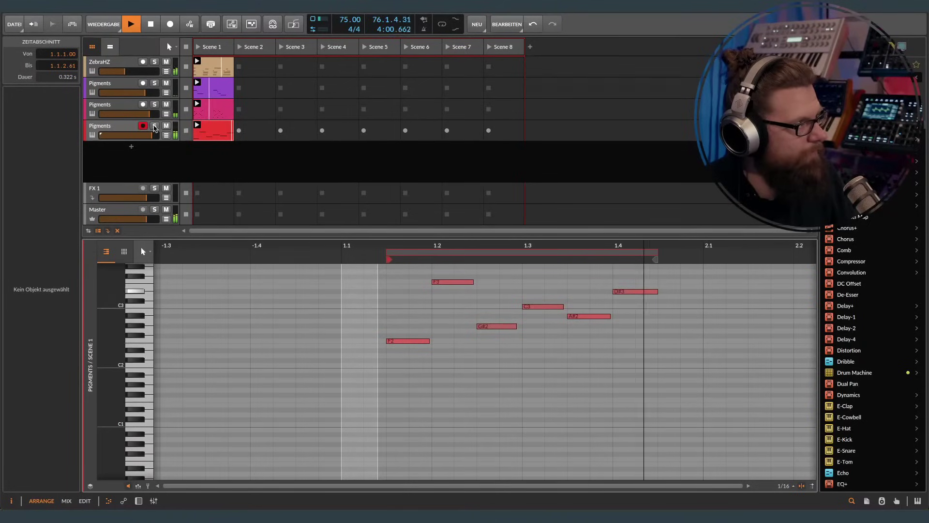
Step: Solo the red Pigments track and compare its short looped clip with the pink Pigments clip in the note editor
click(154, 125)
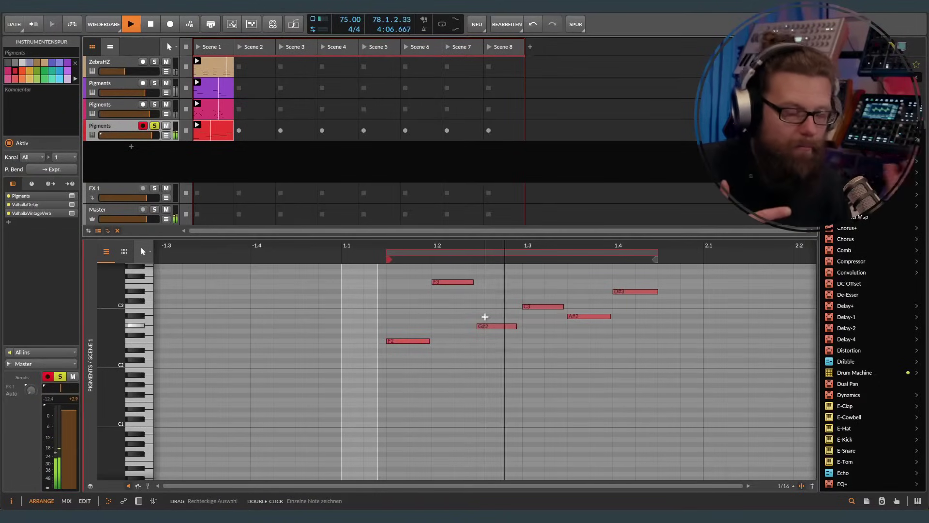
click(220, 110)
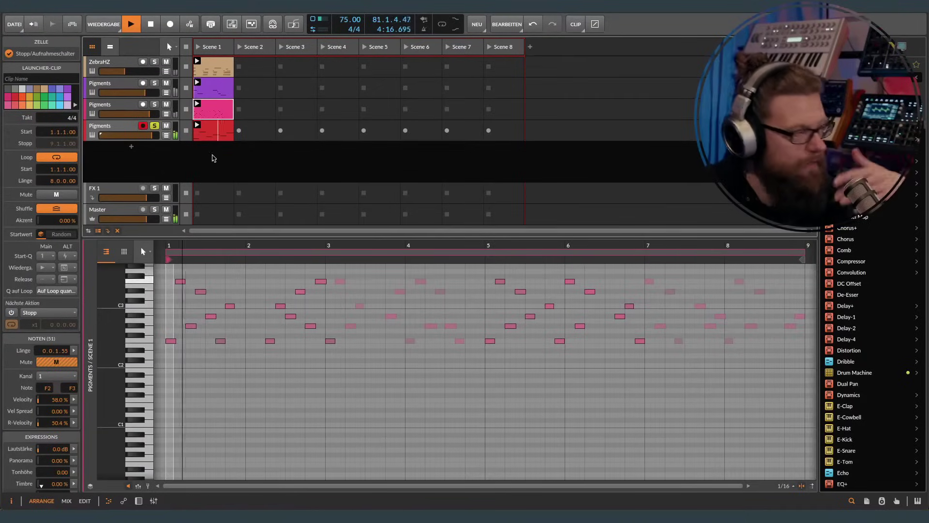
click(212, 127)
double_click(212, 128)
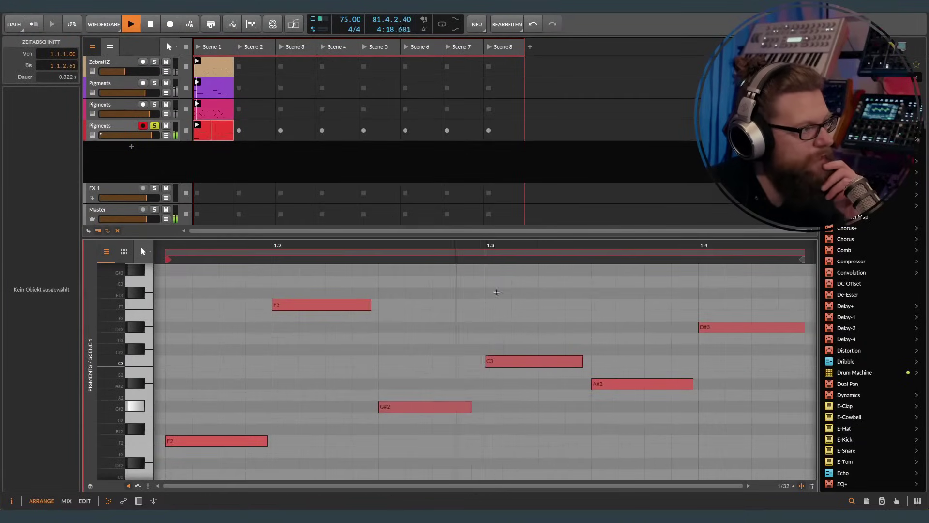
drag(486, 243, 467, 243)
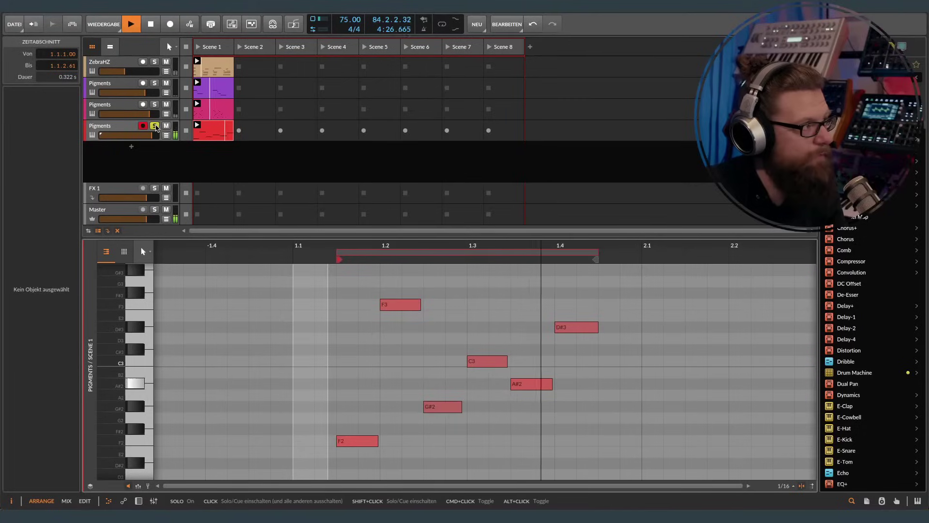
Step: Compare the red and pink Pigments tracks using mute and solo, lower the red track's volume to +1.2 dB, and clear the mute and solos
click(165, 127)
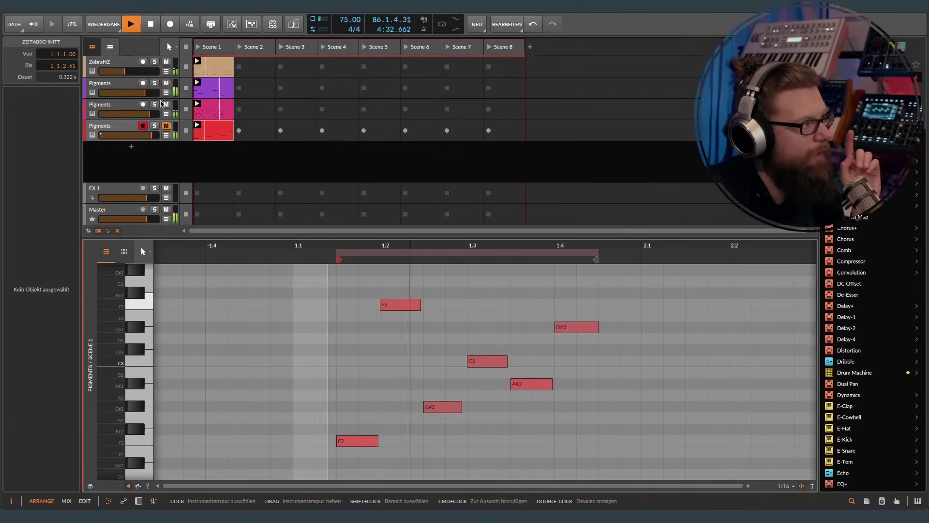
click(154, 104)
click(217, 107)
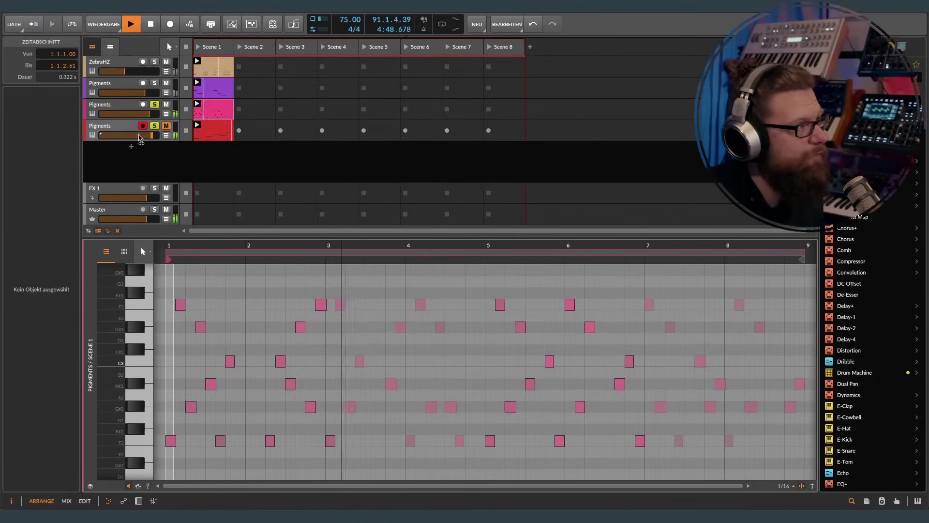
click(144, 135)
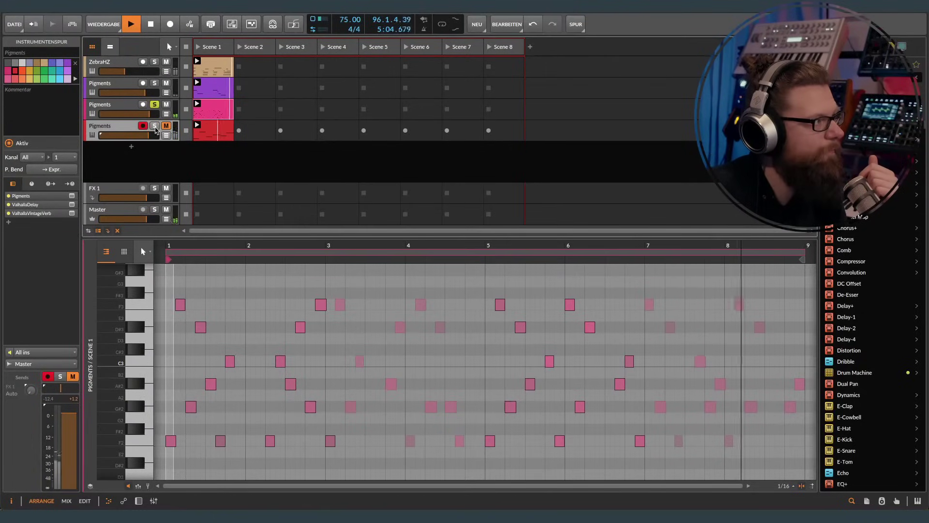
click(155, 105)
Step: Open the red track's Pigments plug-in window, reposition it over the arrangement, and solo that track
key(d)
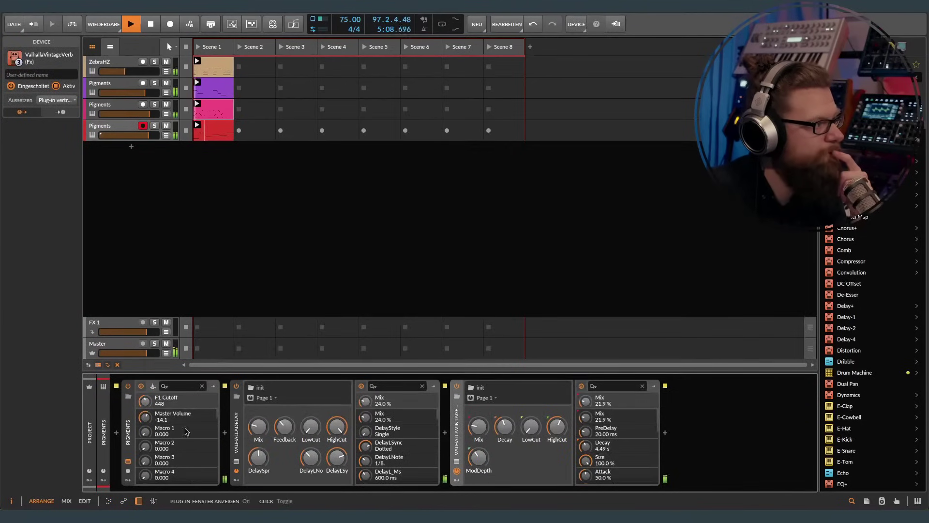
click(128, 461)
mouse_move(569, 80)
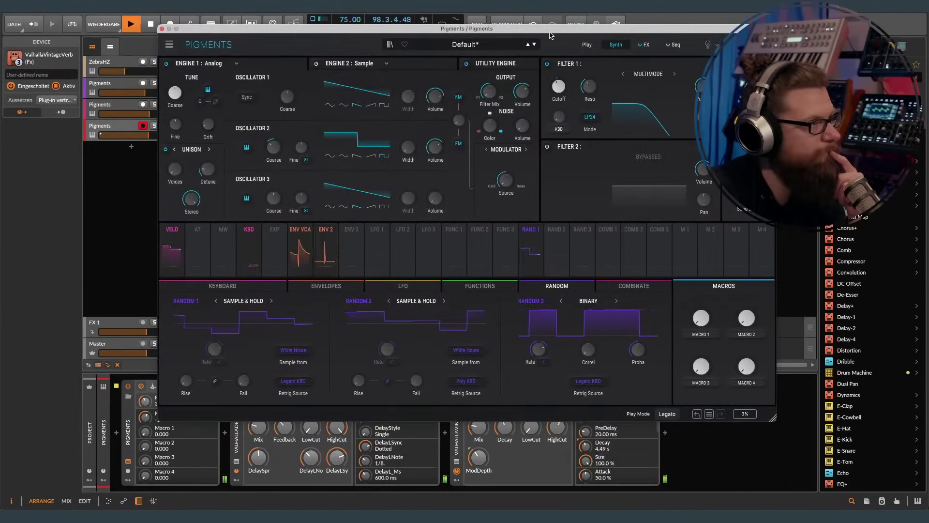
drag(550, 32, 575, 37)
click(155, 126)
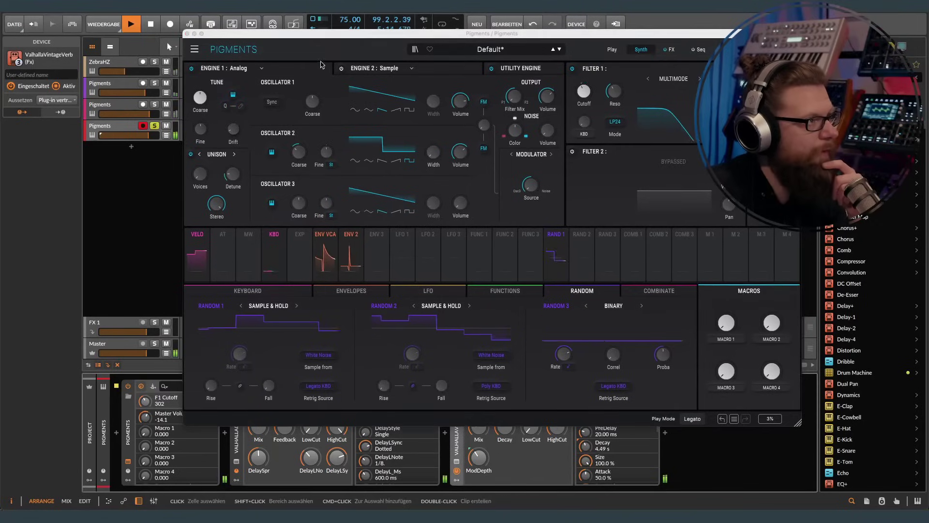
drag(321, 37, 283, 43)
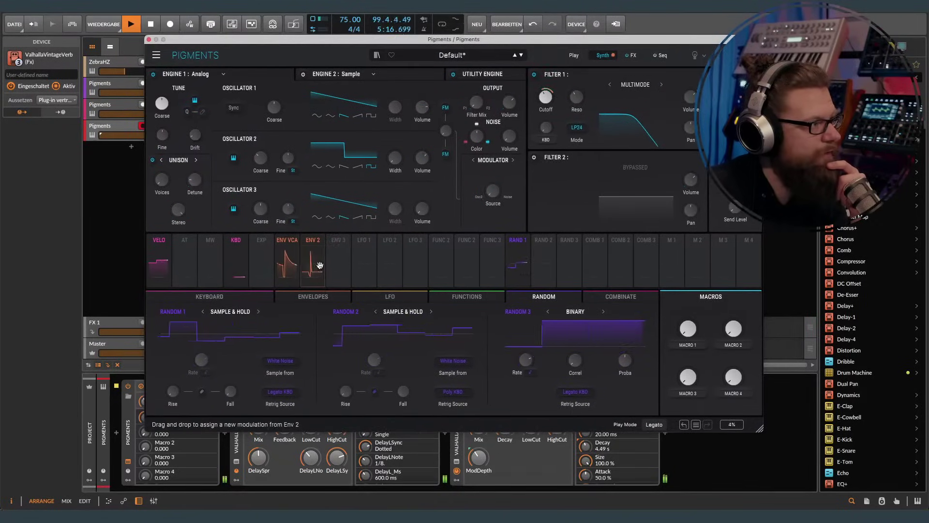
Step: Fine-tune Filter 1's cutoff to about 199 Hz and adjust the Rise of Random 1 in Pigments
click(287, 262)
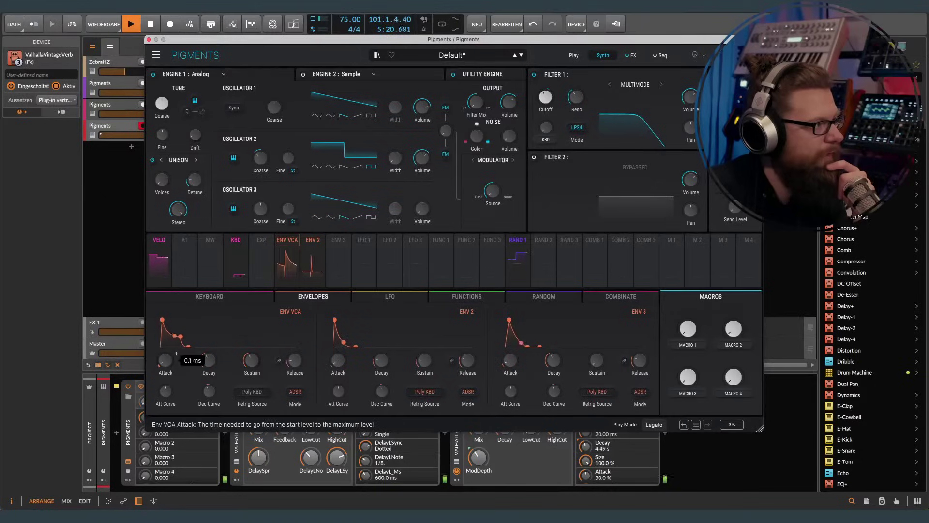
mouse_move(547, 98)
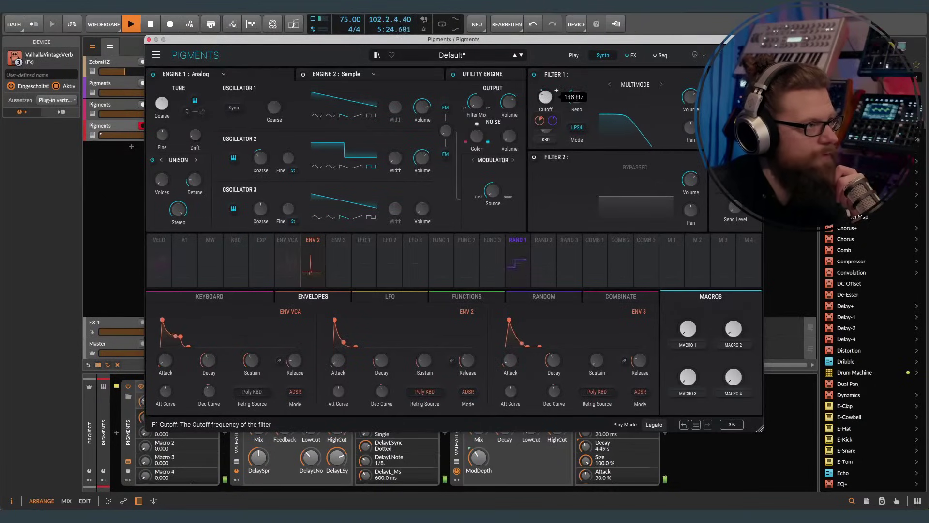
mouse_move(554, 123)
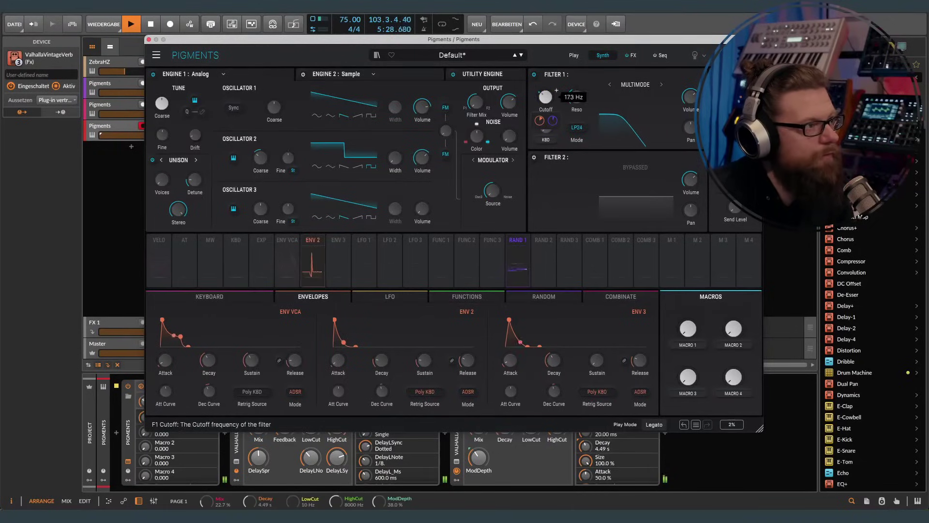
click(544, 297)
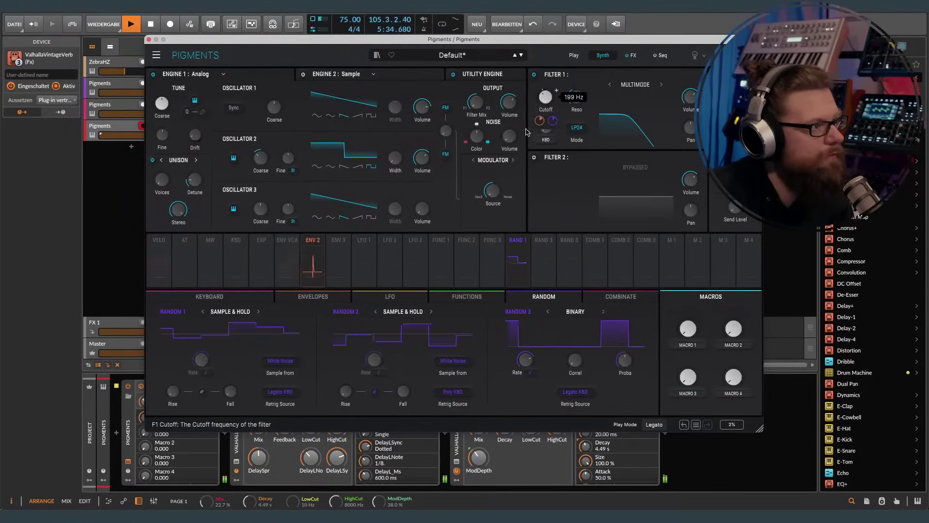
drag(173, 391, 174, 395)
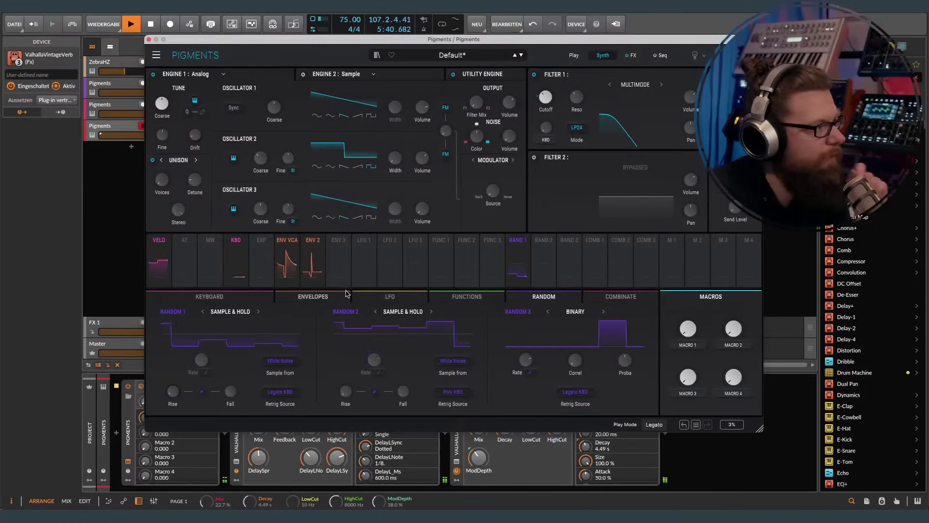
Step: Shape Env 2 with a near-instant attack and a shorter decay, and review the random modulators driving the sound
click(313, 256)
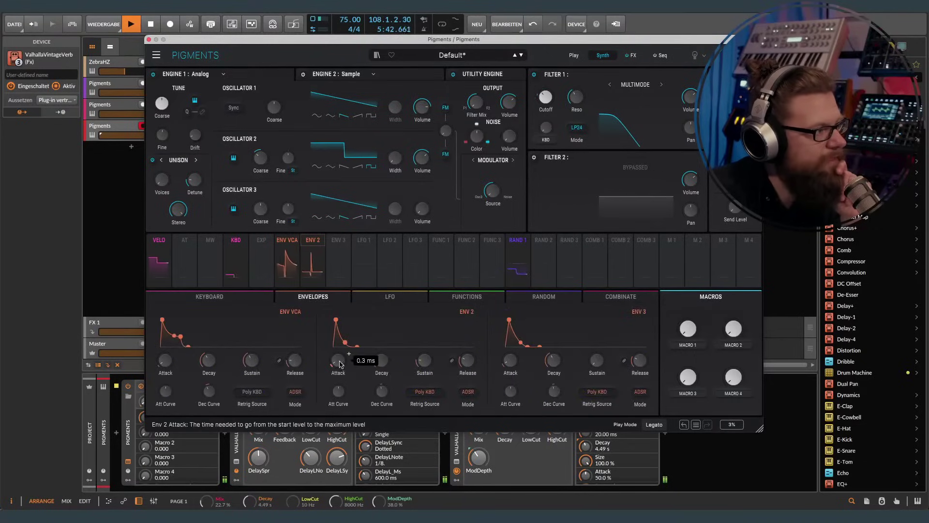
drag(339, 364, 339, 371)
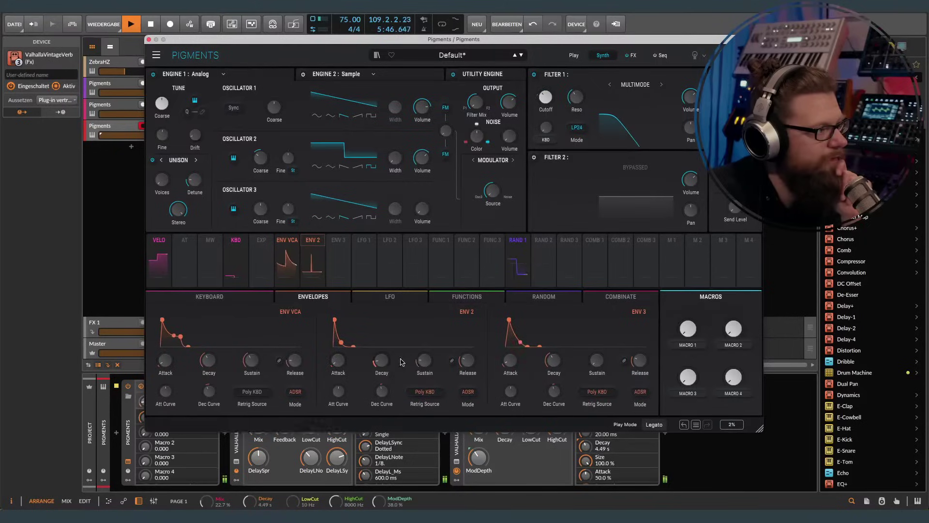
drag(424, 360, 425, 366)
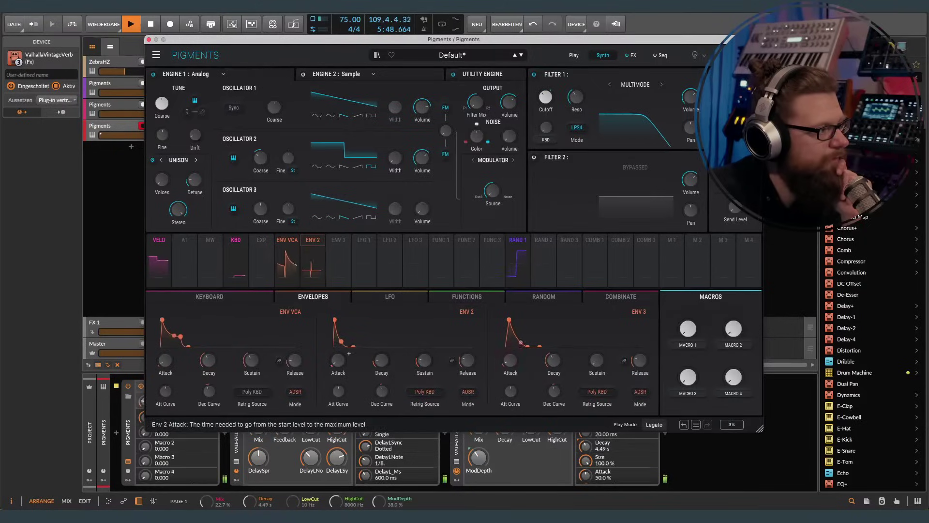
click(517, 261)
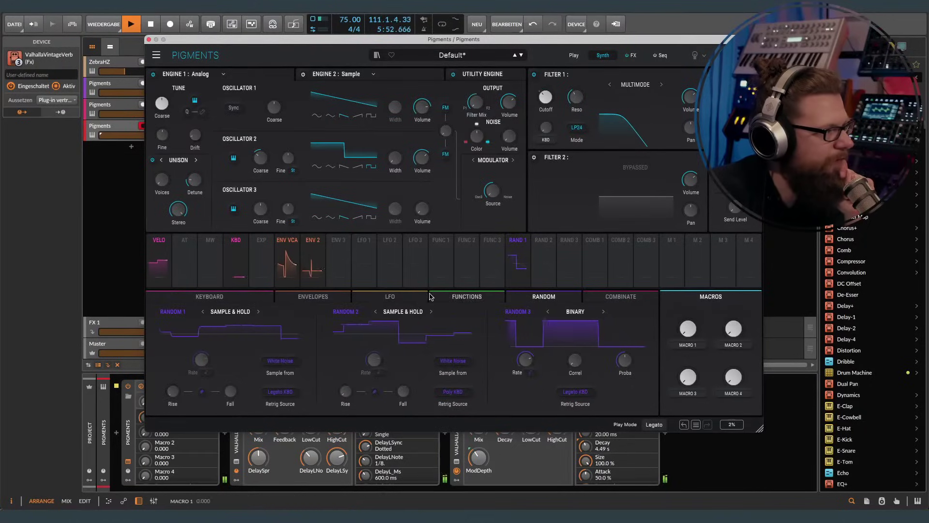
click(332, 300)
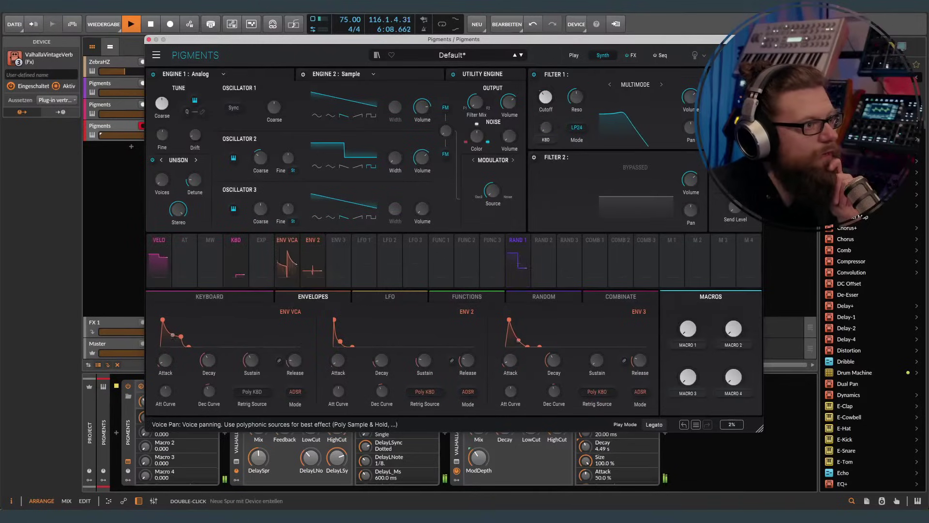
Step: Route Random 2 to Voice Pan with a modulation amount of 0.10
click(544, 241)
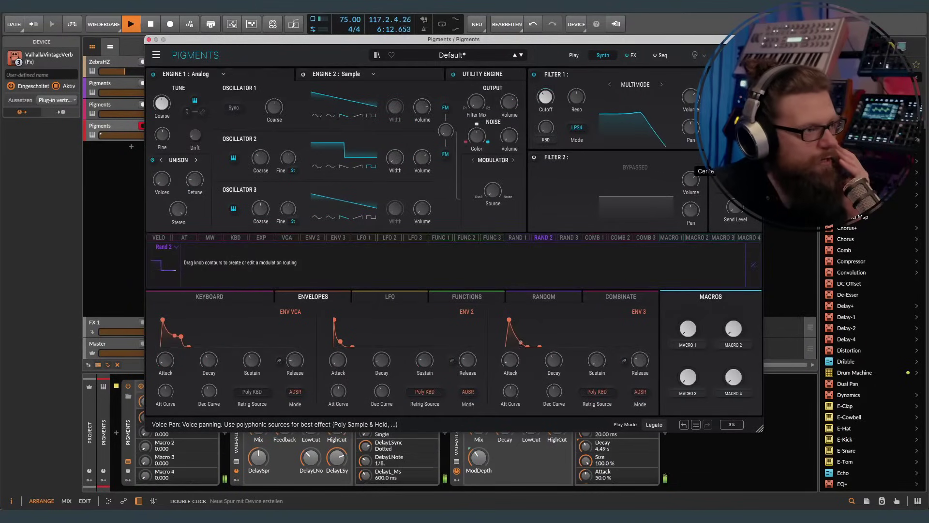
drag(178, 209, 178, 206)
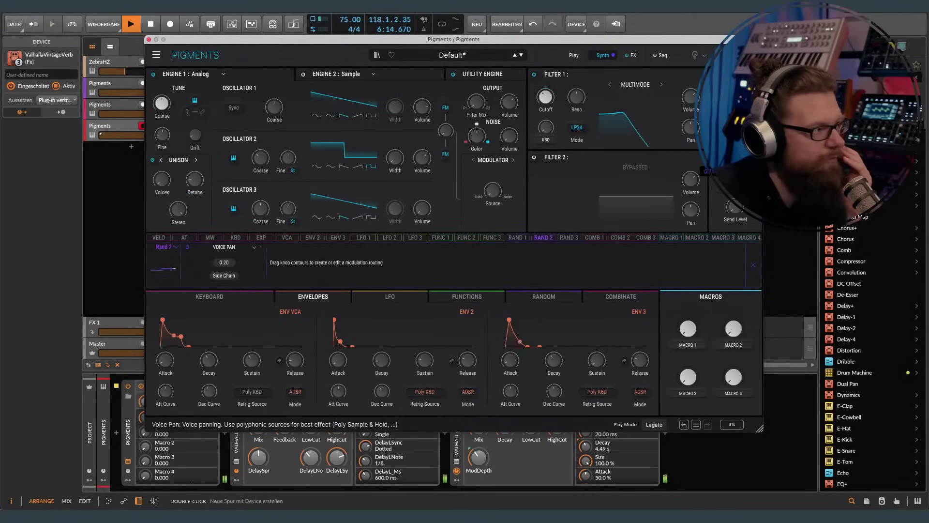
click(529, 296)
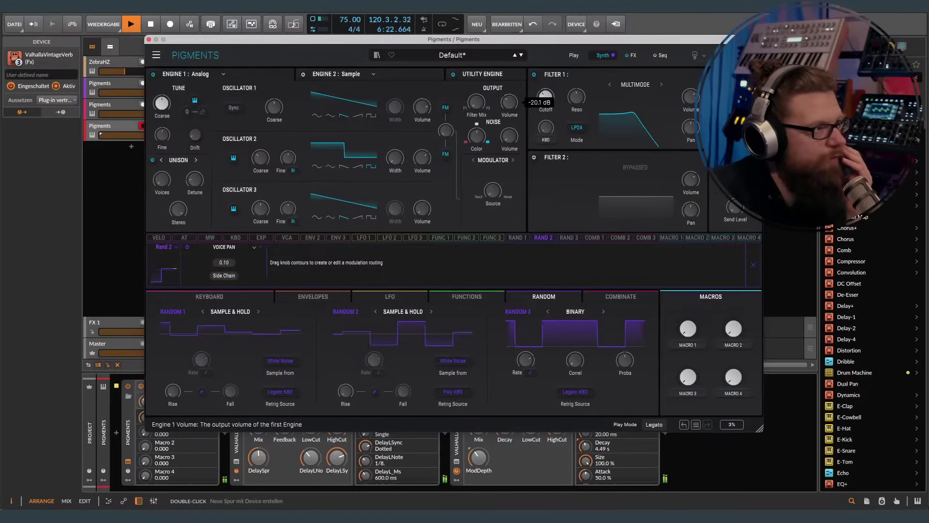
Step: Change Random 3 from Binary to Sample & Hold and set its retrigger source to Poly KBD
click(570, 238)
click(575, 311)
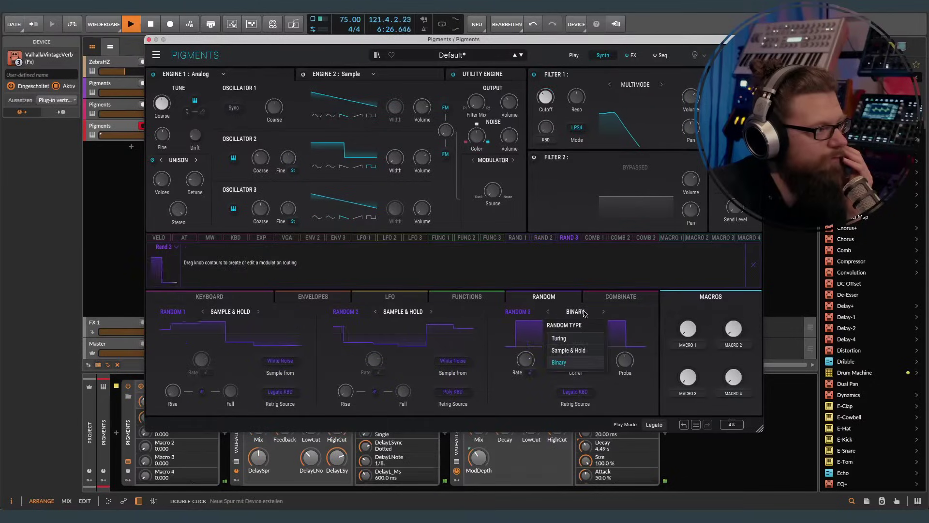
click(590, 351)
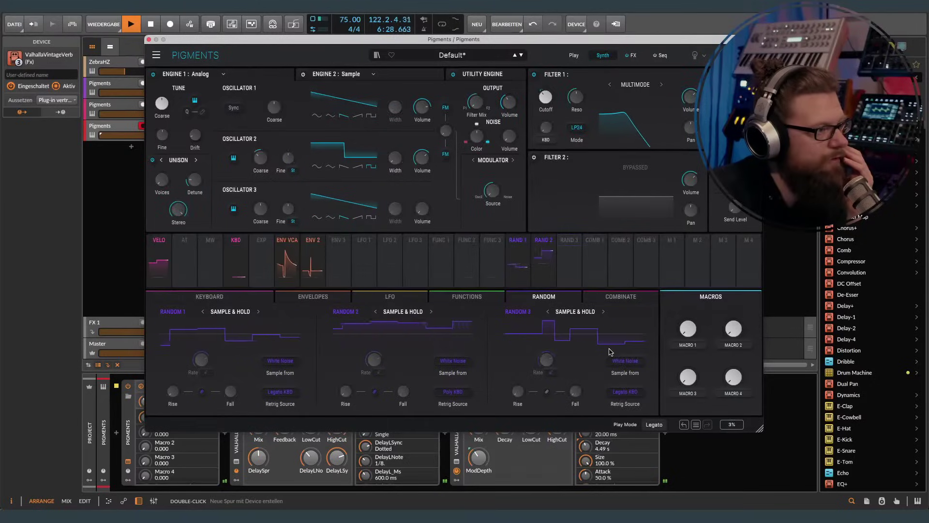
click(625, 392)
click(653, 295)
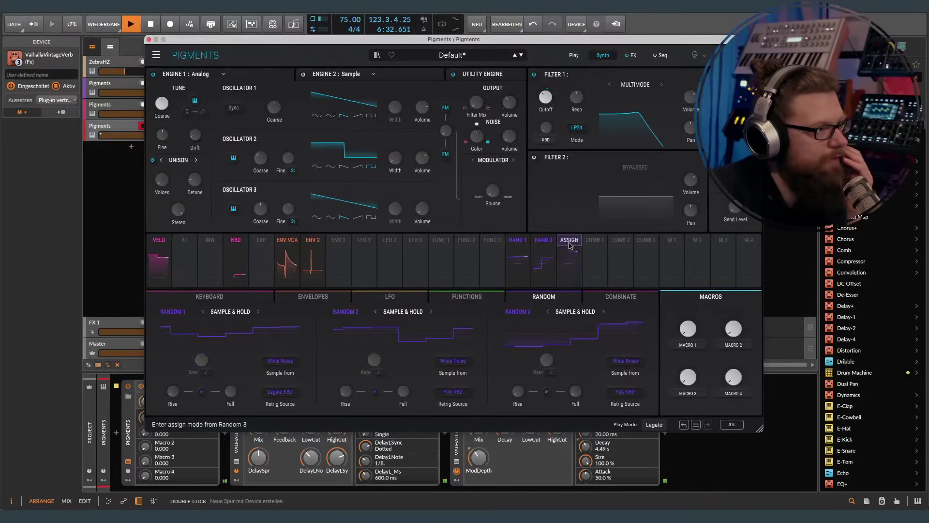
Step: Try to modulate Engine 1's output Volume with Random 3 at an amount of 0.15
click(576, 263)
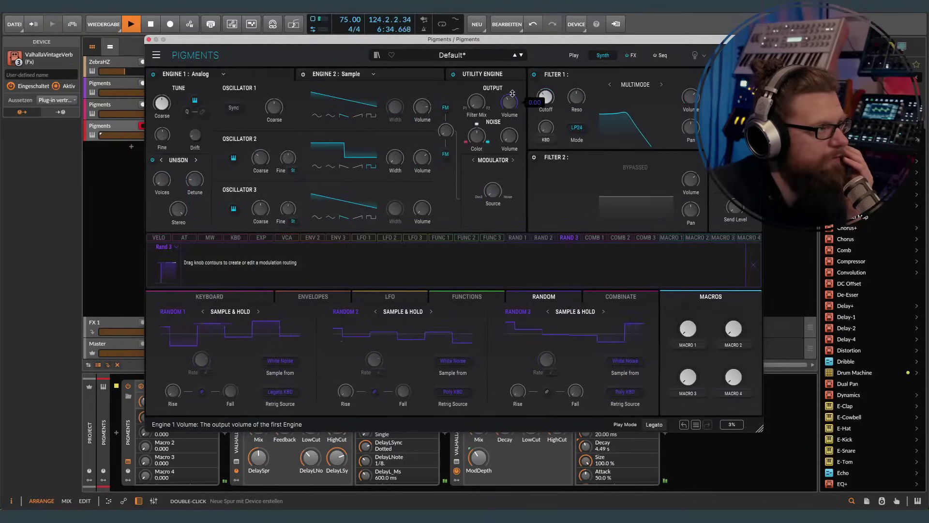
drag(509, 94, 510, 88)
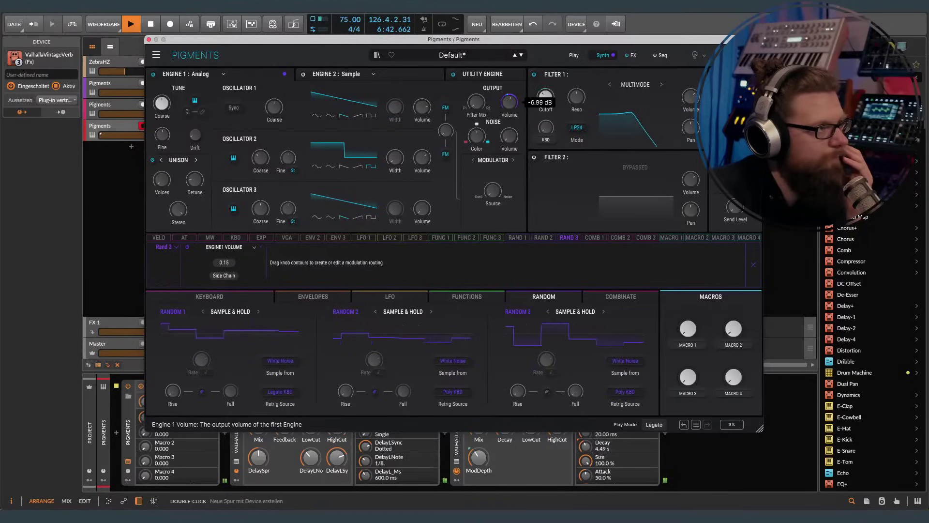
double_click(512, 92)
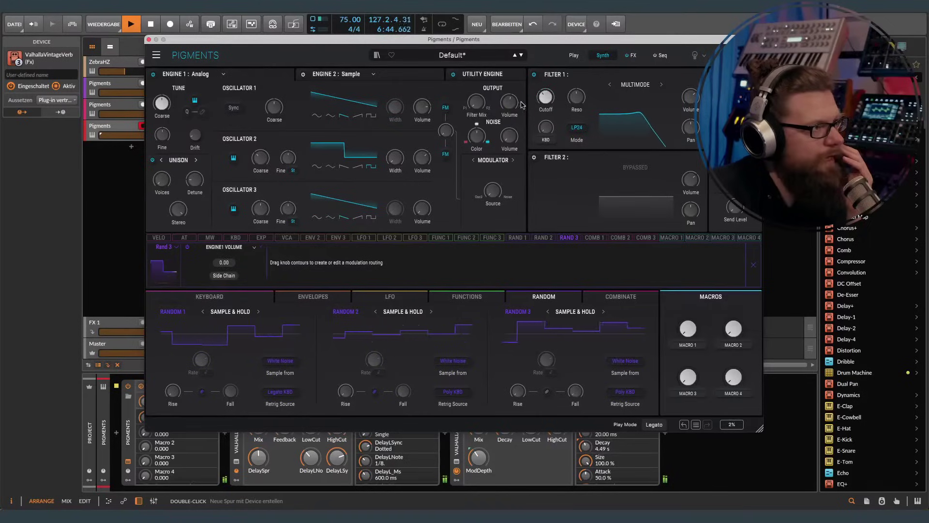
Step: Enable Filter 2, switch its mode to BP24 and lower its cutoff
mouse_move(511, 106)
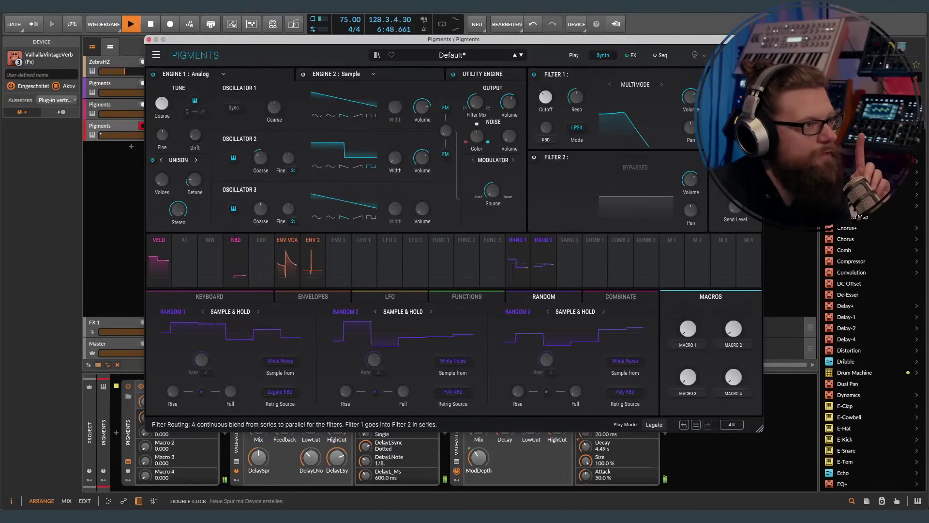
click(535, 160)
click(577, 210)
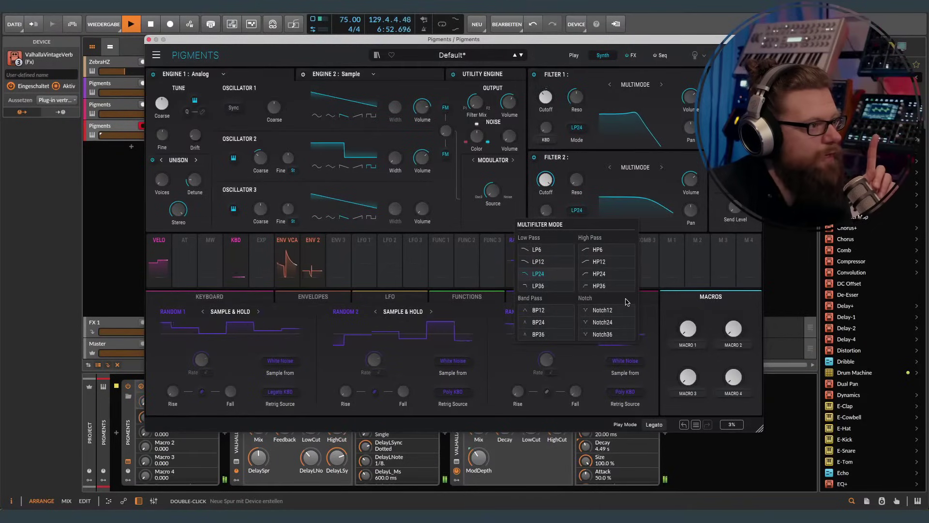
click(538, 322)
mouse_move(557, 172)
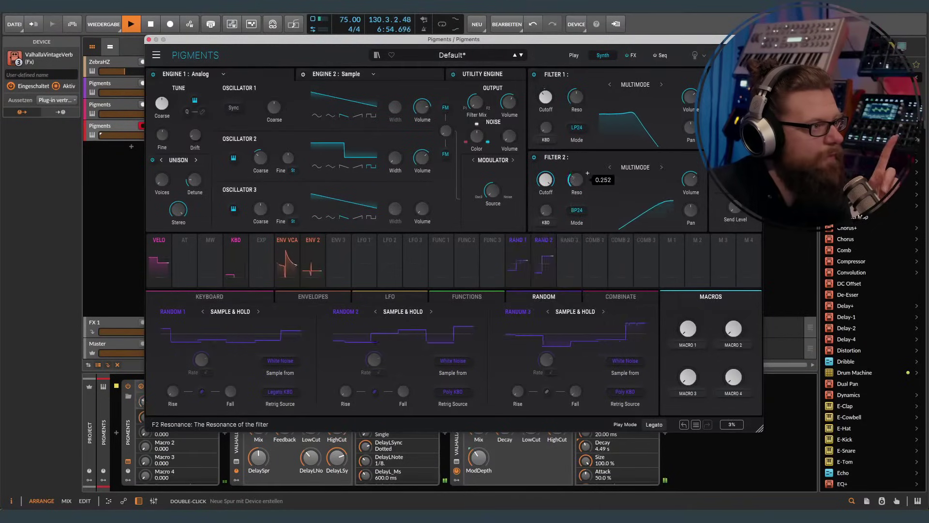
drag(545, 179, 546, 208)
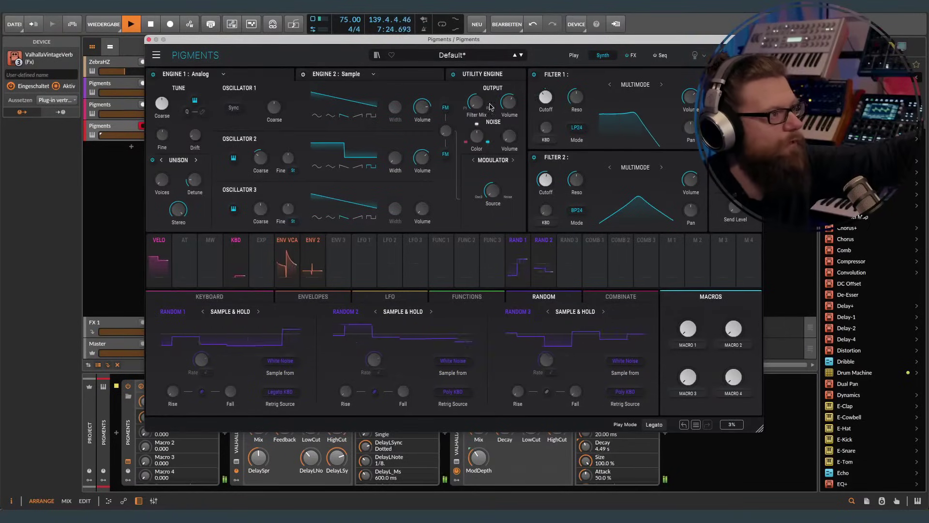
Step: Adjust Engine 1's Filter Mix between both filters and fine-tune Filter 2's cutoff to about 666 Hz
mouse_move(475, 104)
drag(475, 104, 476, 101)
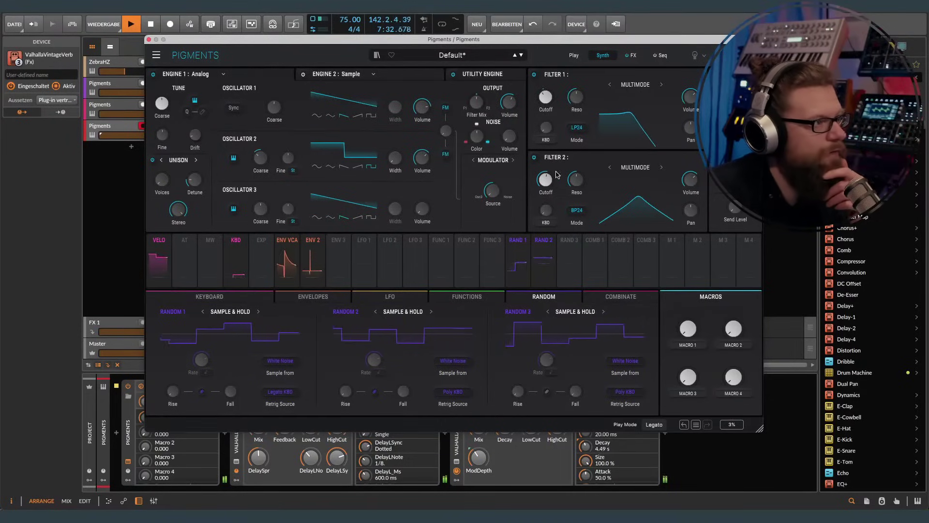
mouse_move(556, 175)
drag(546, 179, 545, 181)
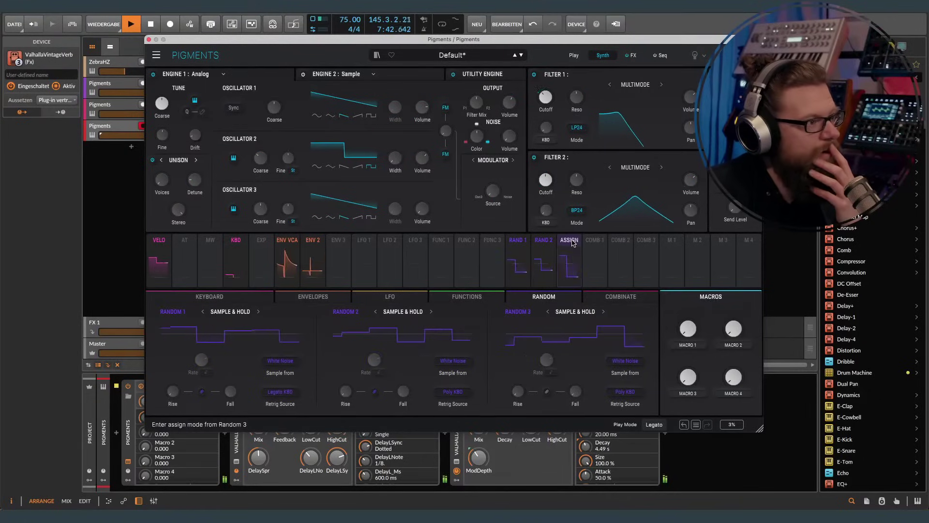
Step: Route Random 3 to Filter 2's Cutoff with an amount of 0.17, and adjust that filter's volume and its cutoff to about 934 Hz
click(570, 241)
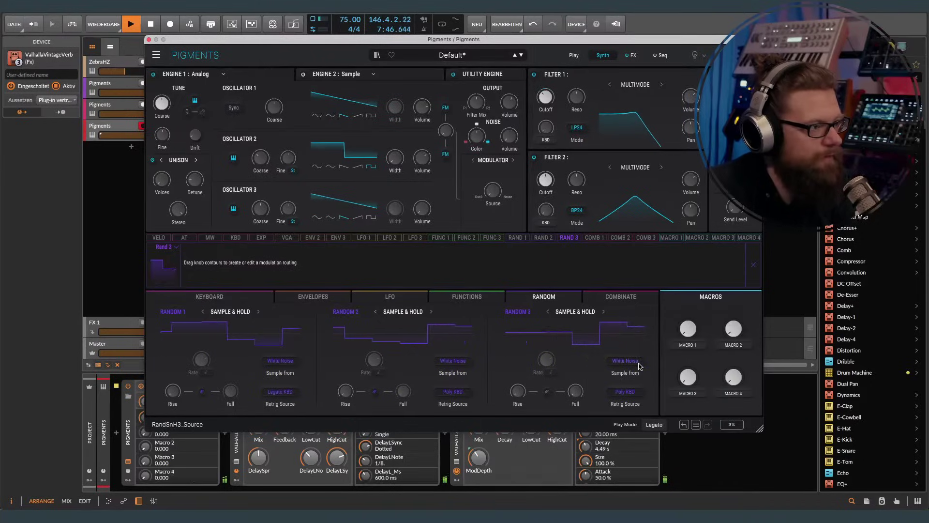
drag(551, 177, 551, 177)
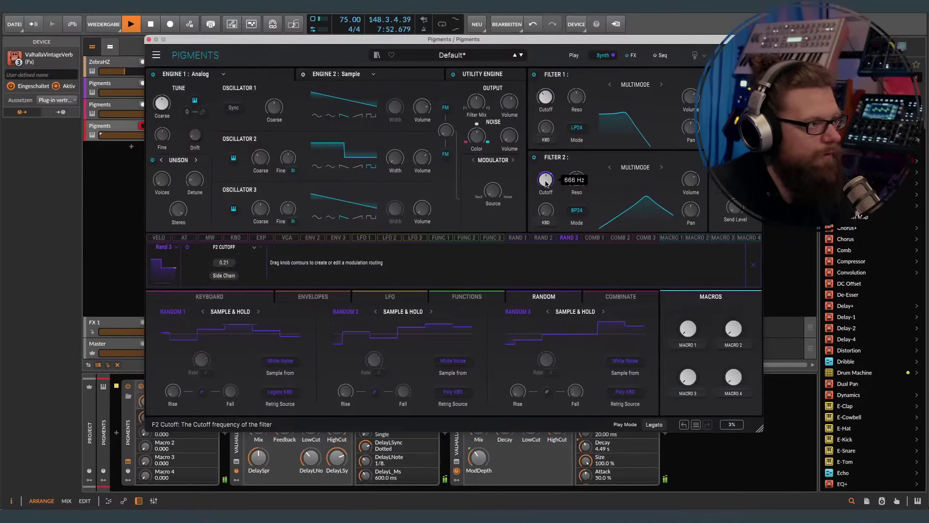
drag(546, 183, 546, 184)
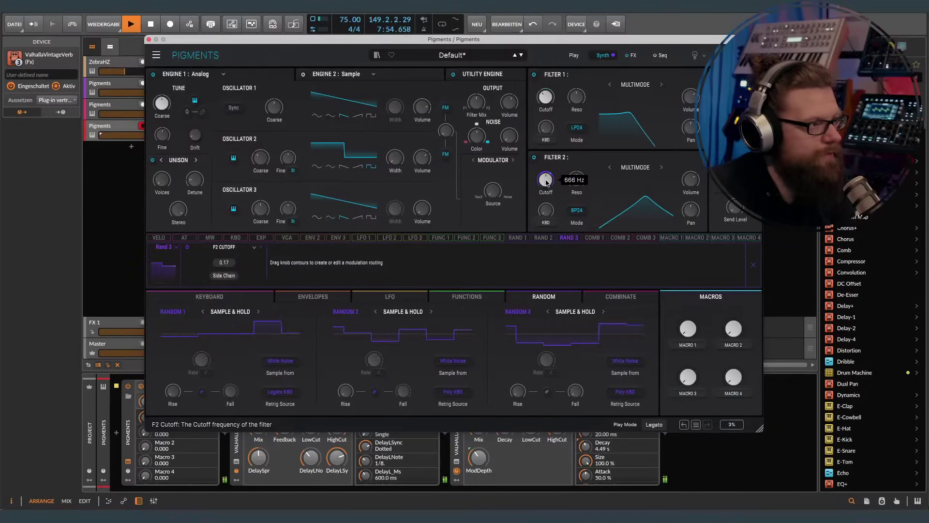
drag(545, 180, 545, 176)
drag(692, 180, 692, 180)
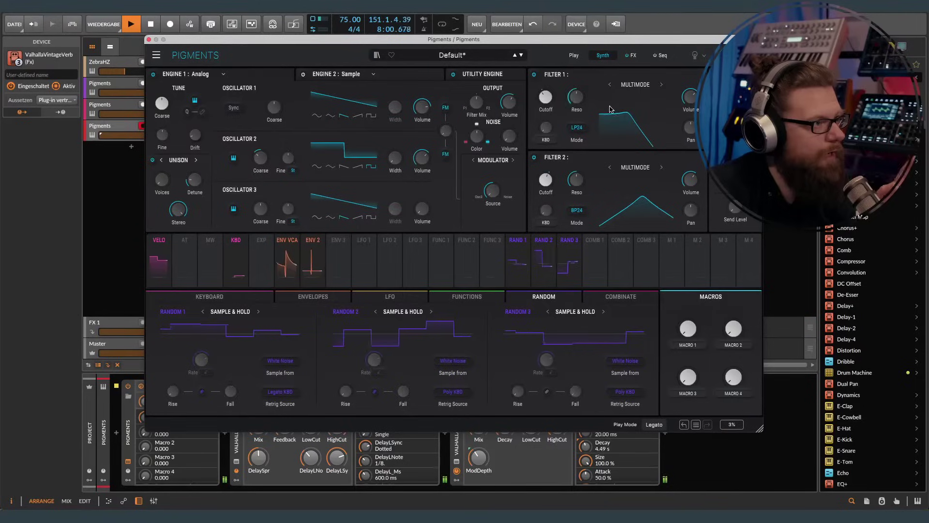
Step: Try to modulate Filter 2's Cutoff with Env 2 at an amount of 0.25
click(313, 296)
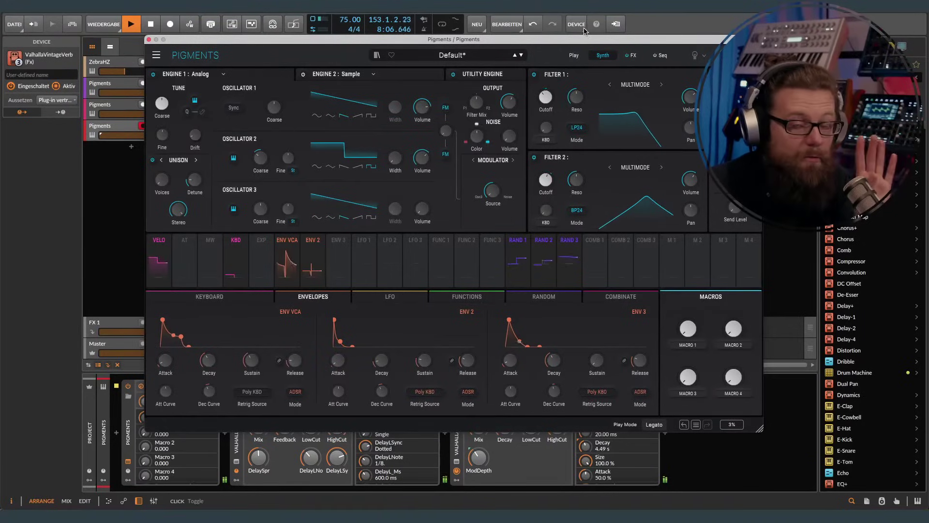
mouse_move(545, 188)
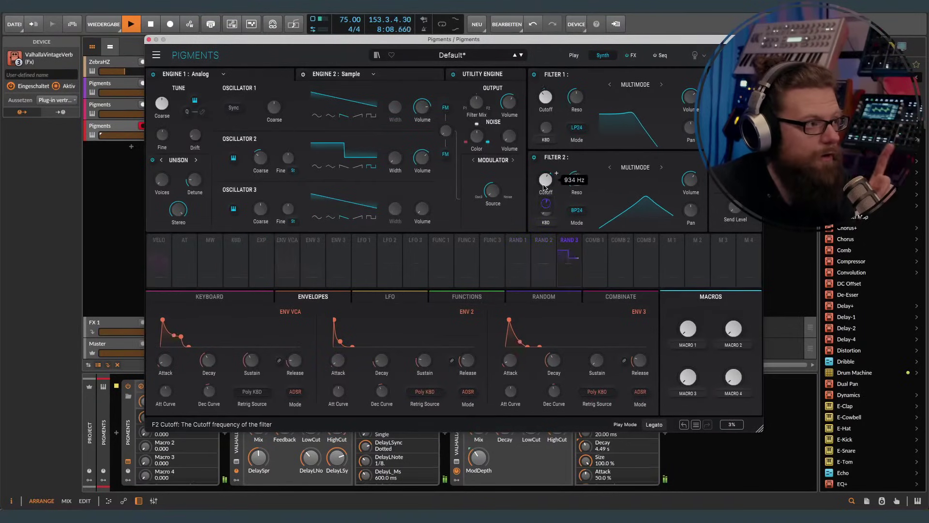
click(311, 242)
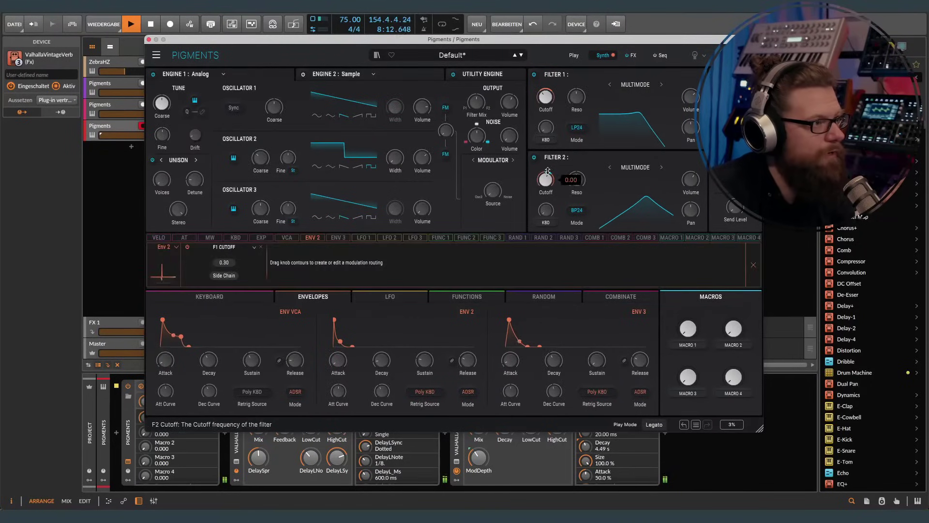
drag(548, 170, 547, 168)
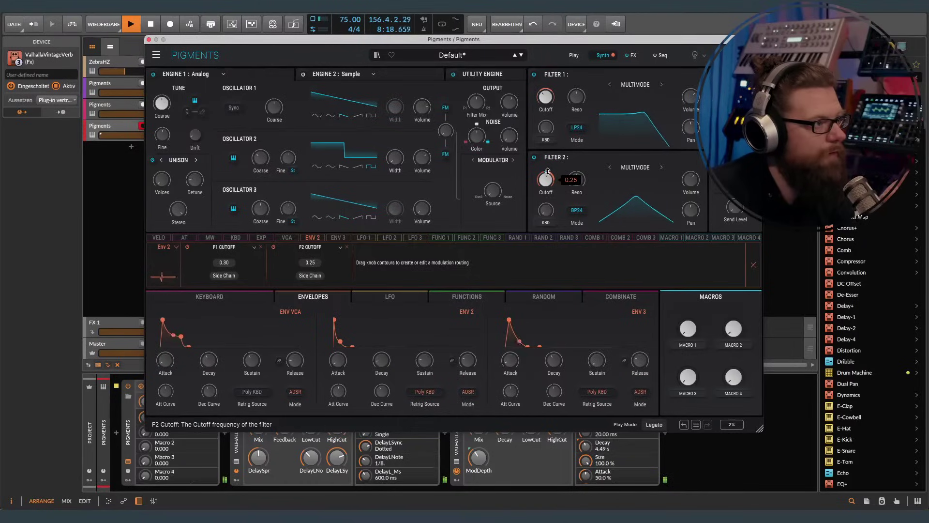
click(349, 248)
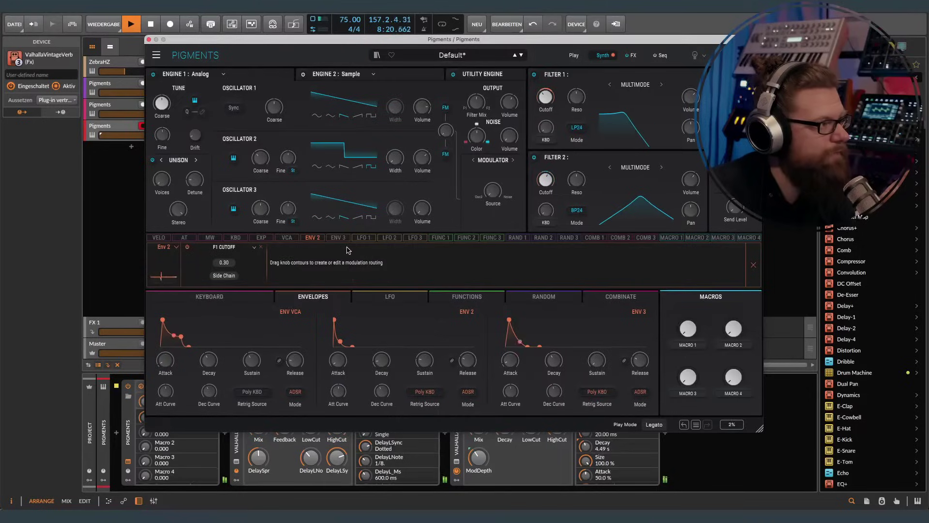
Step: Route Env 3 to Filter 2's Cutoff with a modulation amount of 0.17 and fine-tune Env 3's decay
mouse_move(554, 367)
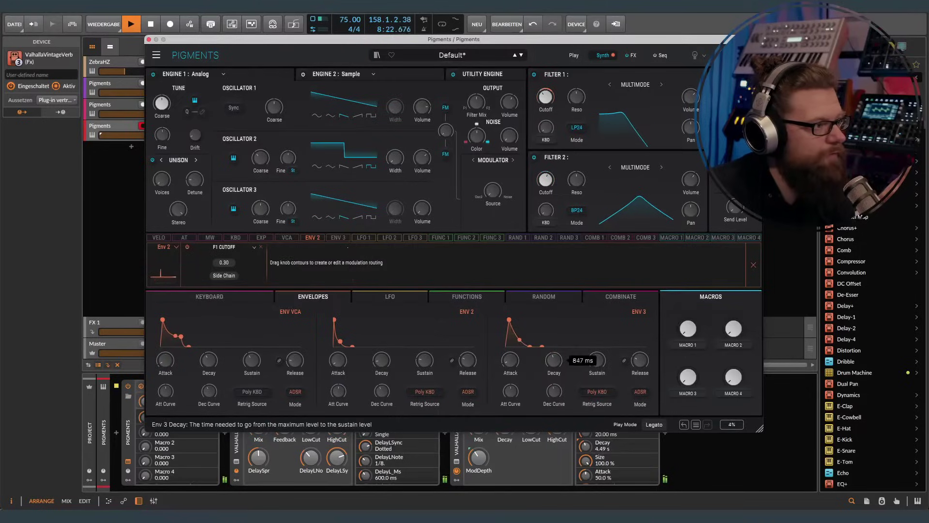
click(337, 238)
drag(552, 175, 551, 167)
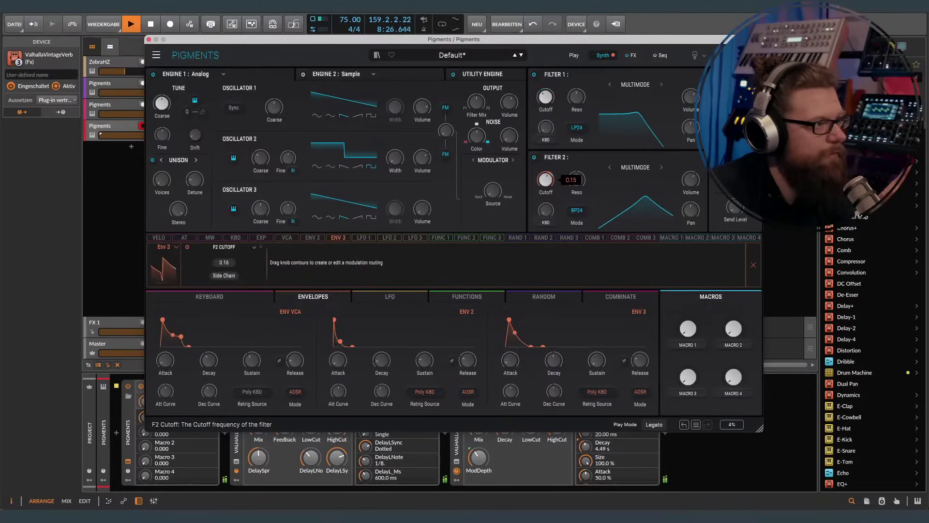
mouse_move(554, 360)
mouse_down()
mouse_move(554, 342)
mouse_move(554, 363)
mouse_up()
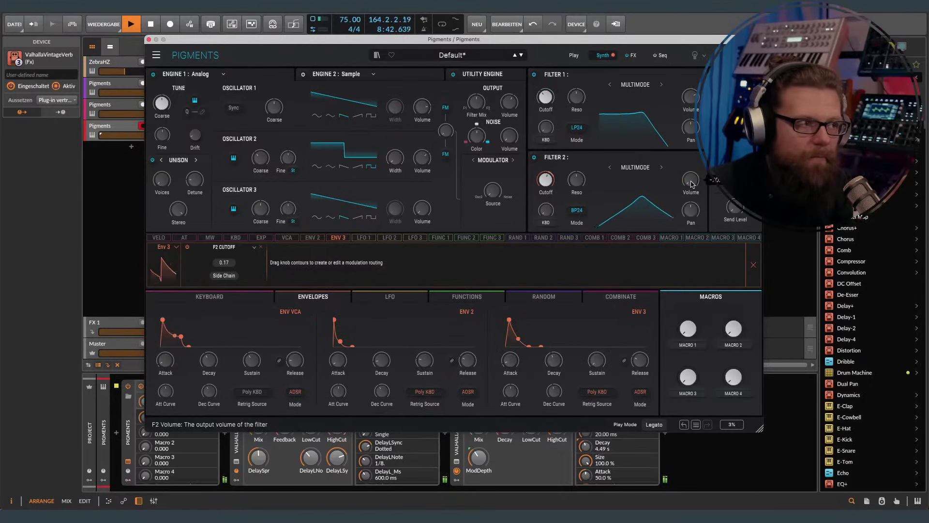
Step: Set Filter 2's volume to about -10.3 and its cutoff to about 389 Hz, and leave the modulation routing view
drag(692, 184, 691, 152)
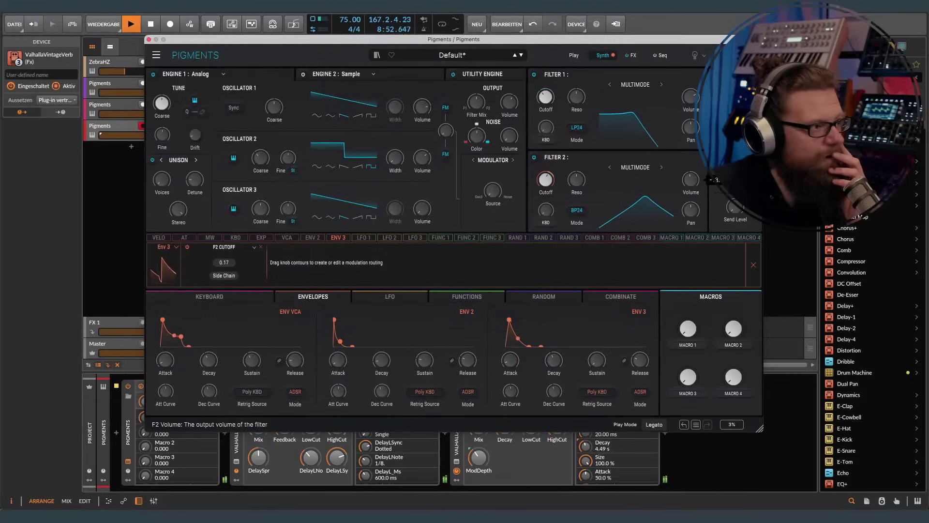
mouse_move(545, 179)
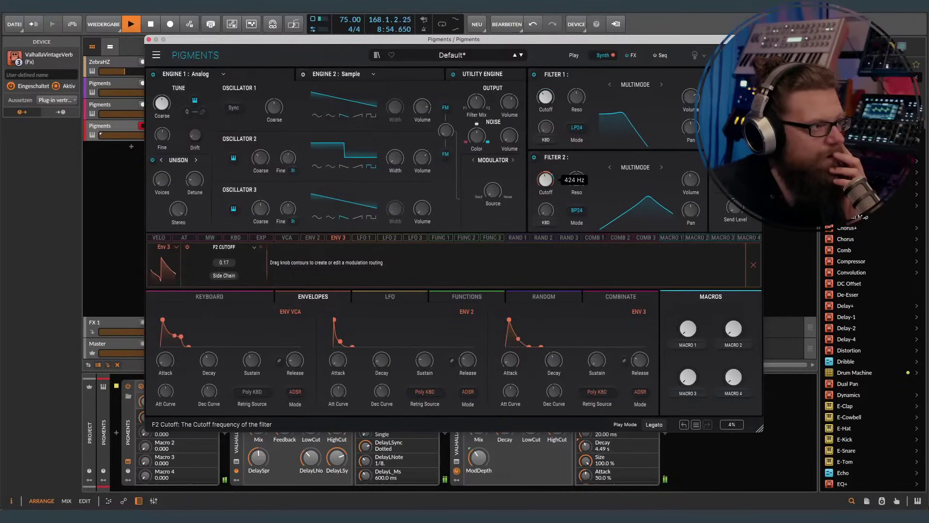
drag(546, 180, 551, 185)
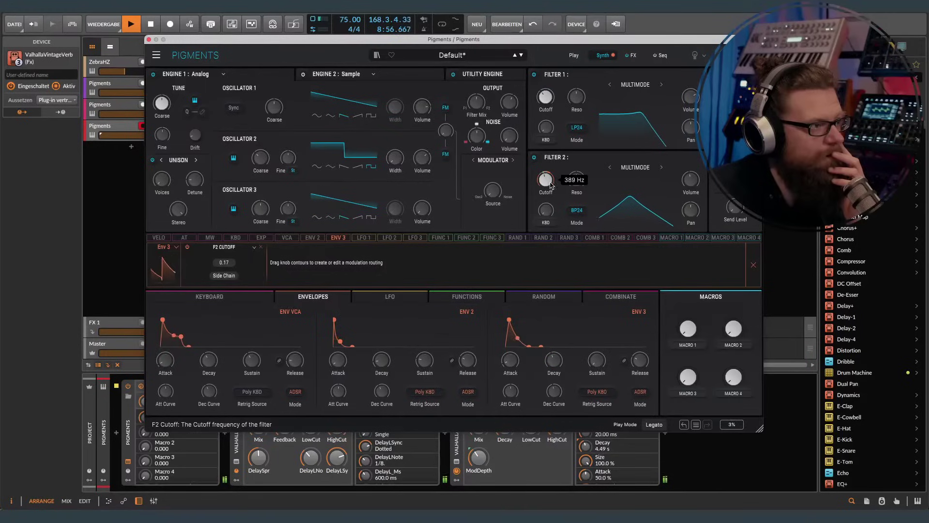
click(754, 265)
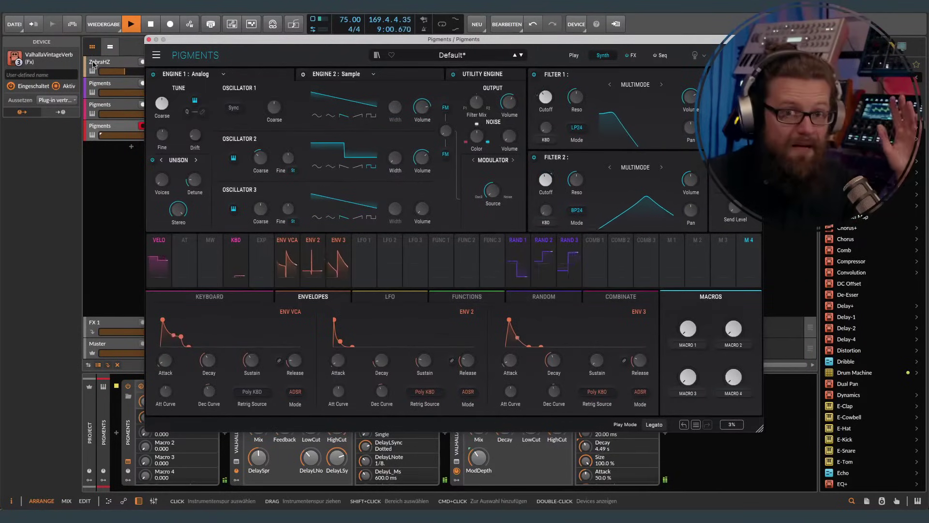
Step: Close the Pigments window and balance the red Pigments track's volume to +1.4 dB
click(149, 39)
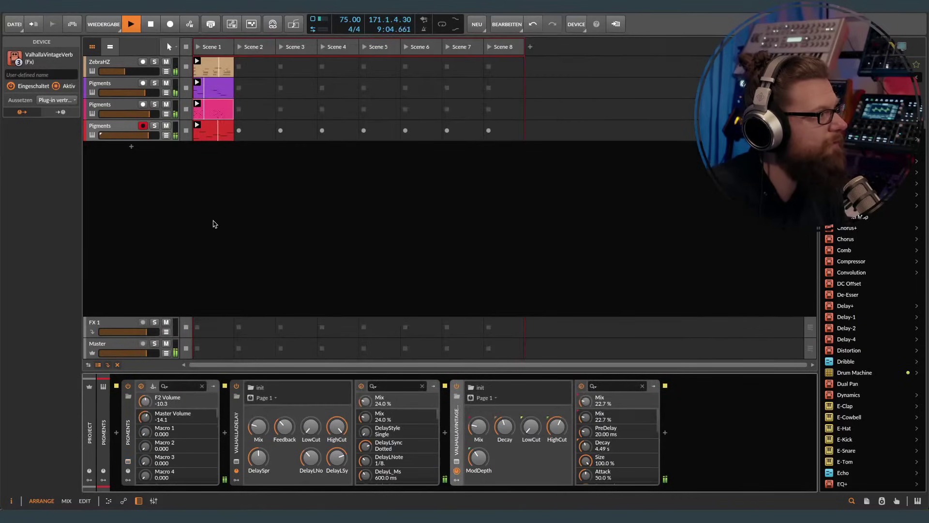
click(115, 131)
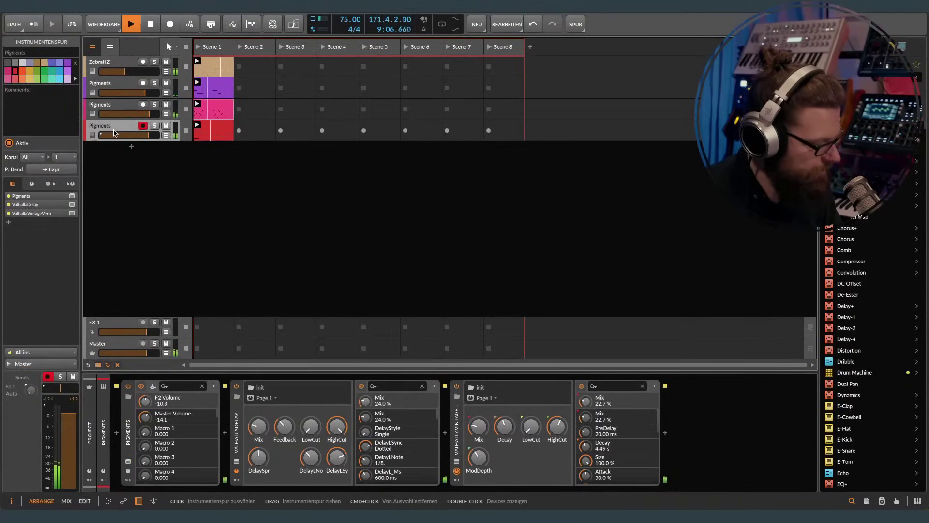
scroll(115, 133, down, 3)
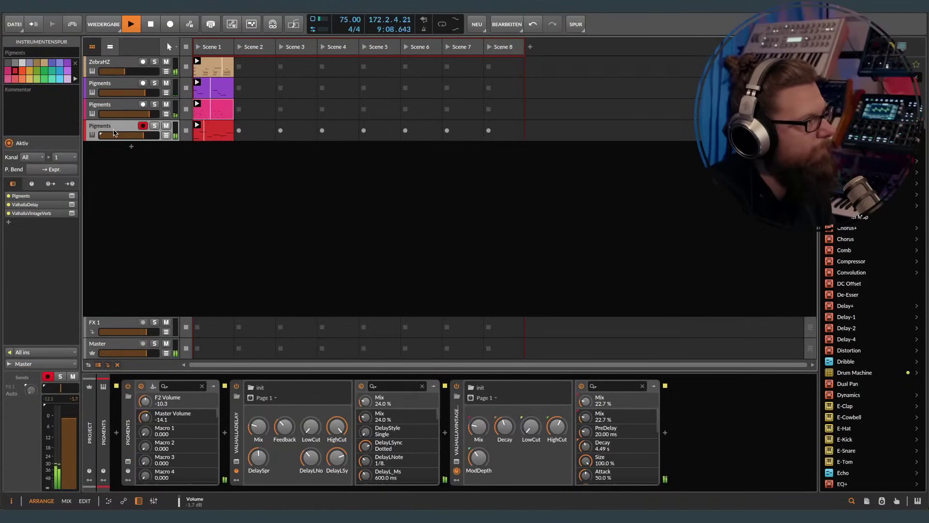
scroll(115, 133, up, 3)
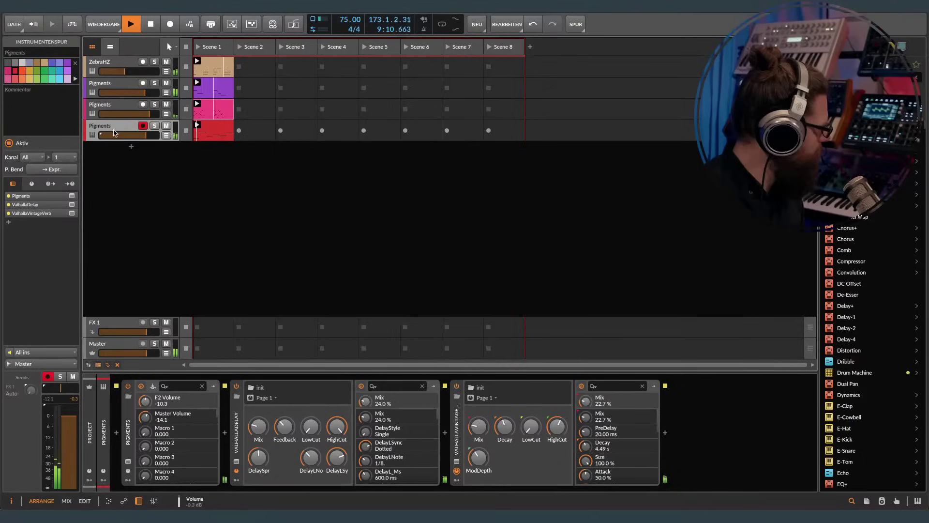
scroll(115, 133, up, 2)
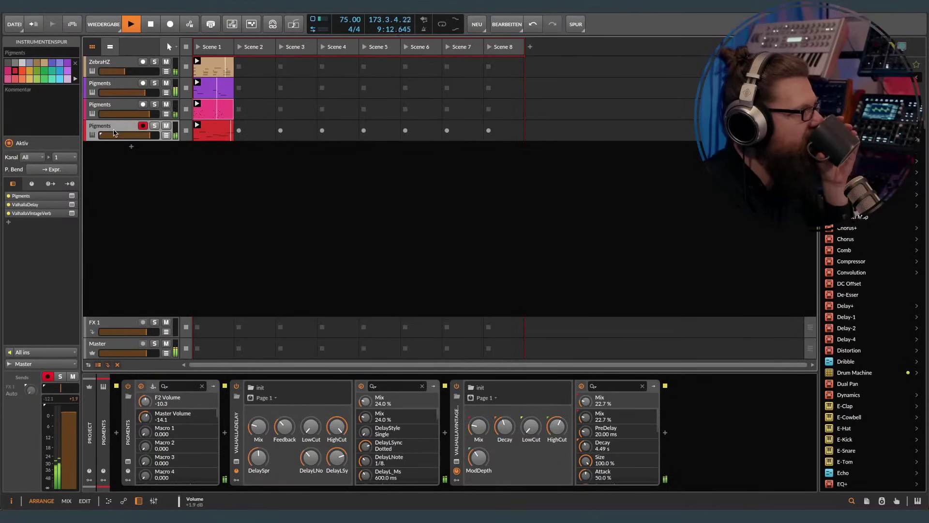
scroll(115, 133, down, 2)
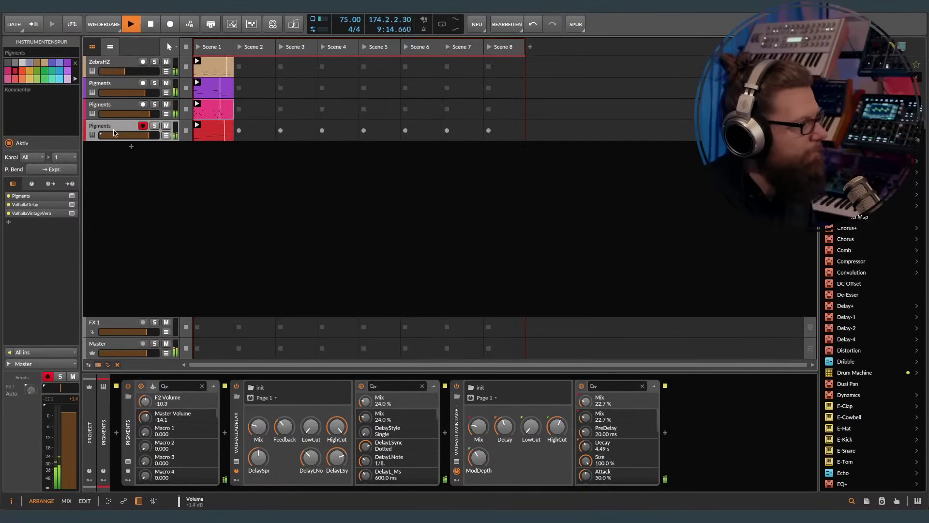
Step: On the Master track, lower Pro-C 2's threshold to -6.63 dB and open Pro-L 2 with its gain at about +5.4 dB
click(119, 344)
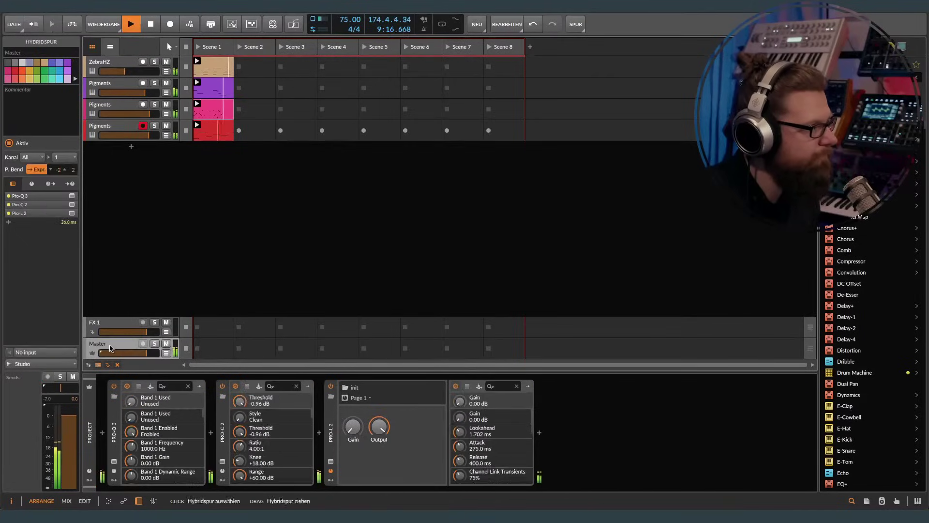
click(222, 462)
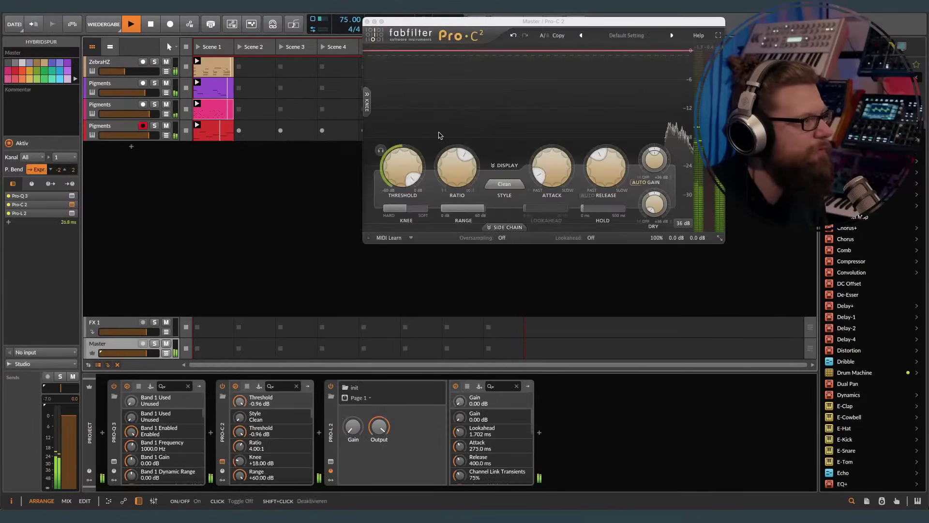
click(231, 462)
click(231, 462)
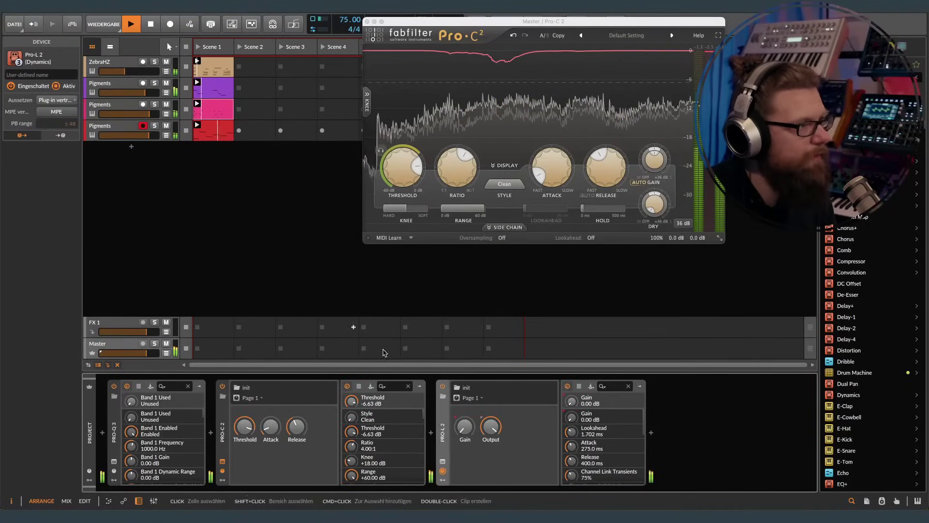
click(441, 472)
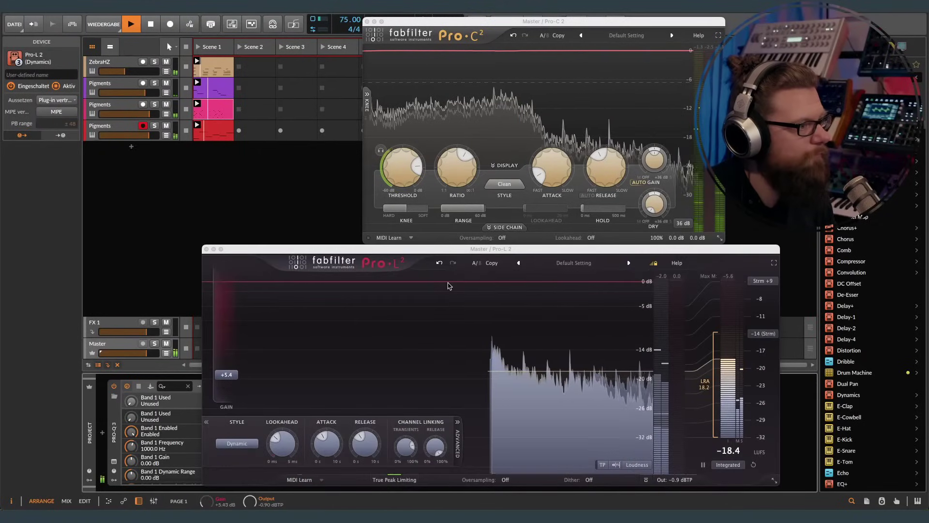
Step: Raise Pro-L 2's gain to about +5.9 dB and lower the purple Pigments track's volume to about -3.2 dB
click(738, 452)
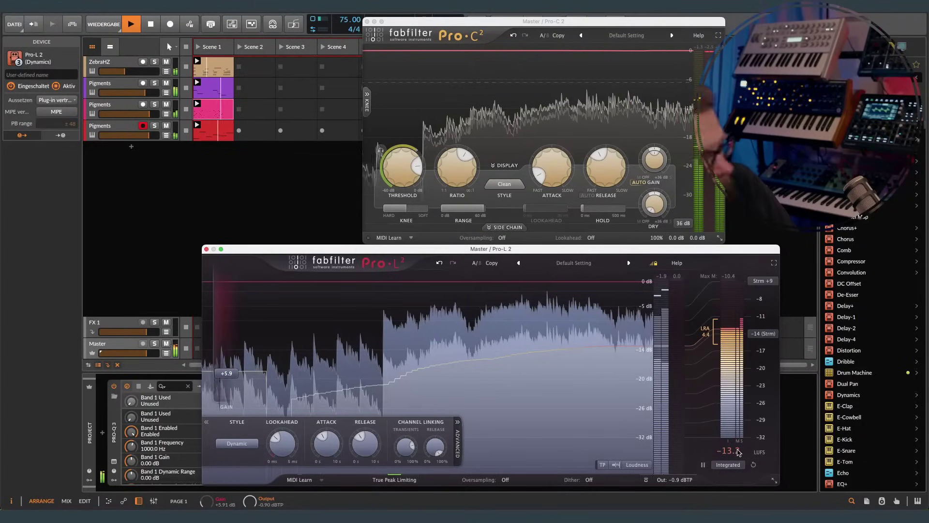
key(Up)
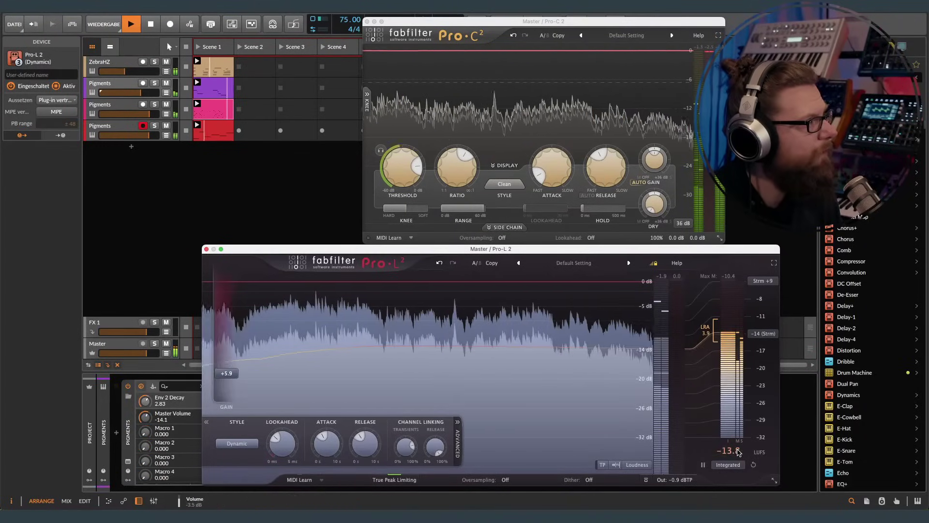
Step: Close the Pro-L 2 window and expand Pro-C 2's side-chain section to inspect its filter
drag(293, 249, 263, 194)
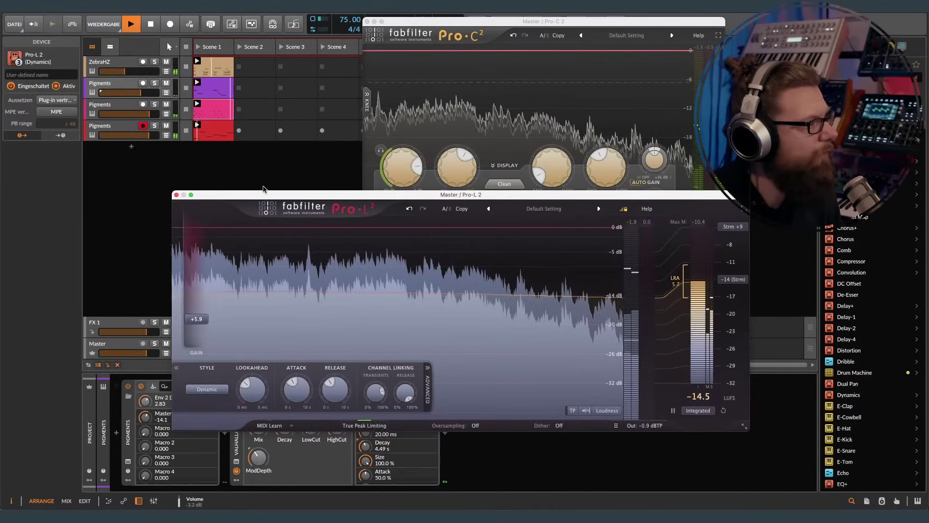
click(176, 195)
click(505, 227)
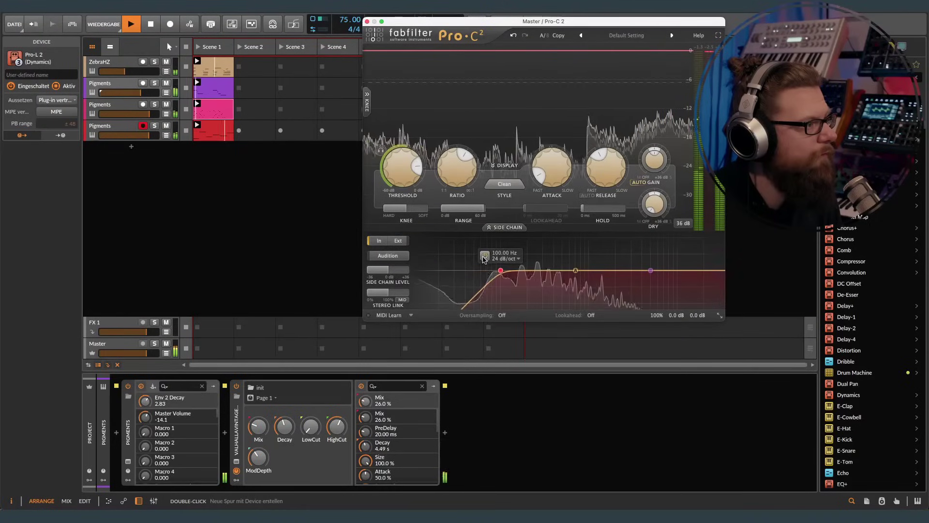
mouse_move(410, 167)
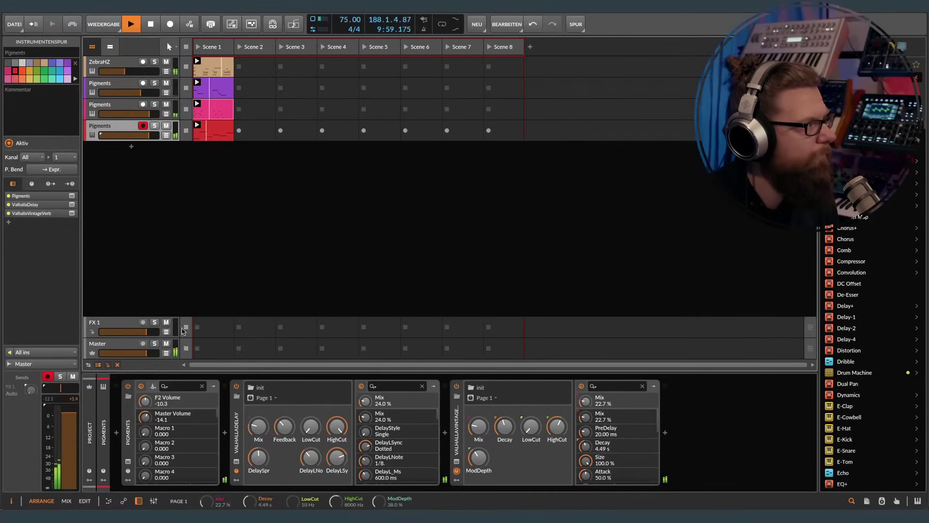
Step: Open Pigments on the red track, raise Filter 2's volume to about -5.86, and stop playback
click(128, 463)
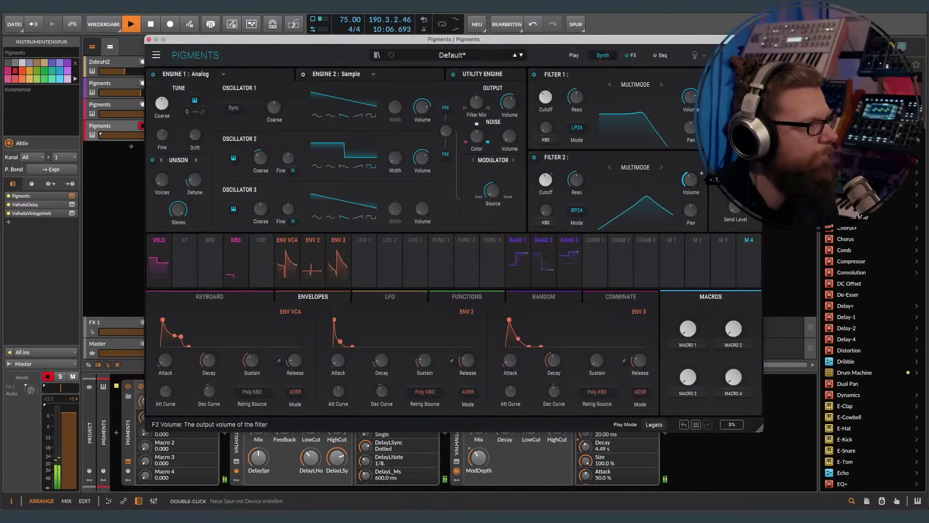
drag(691, 180, 691, 184)
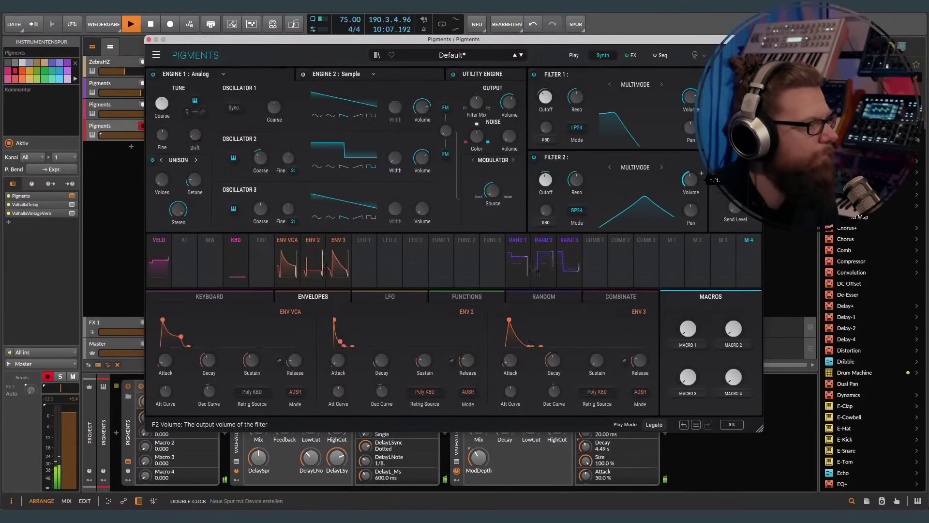
click(130, 472)
click(555, 175)
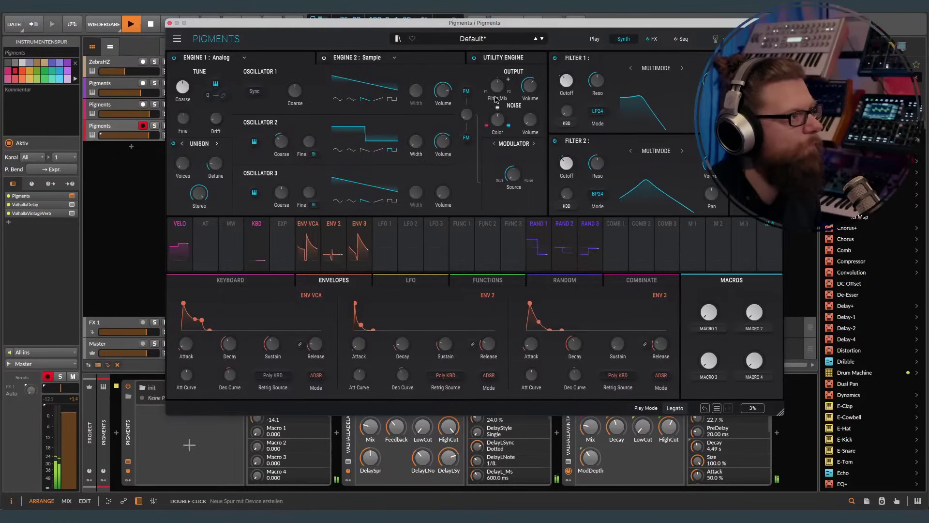
key(space)
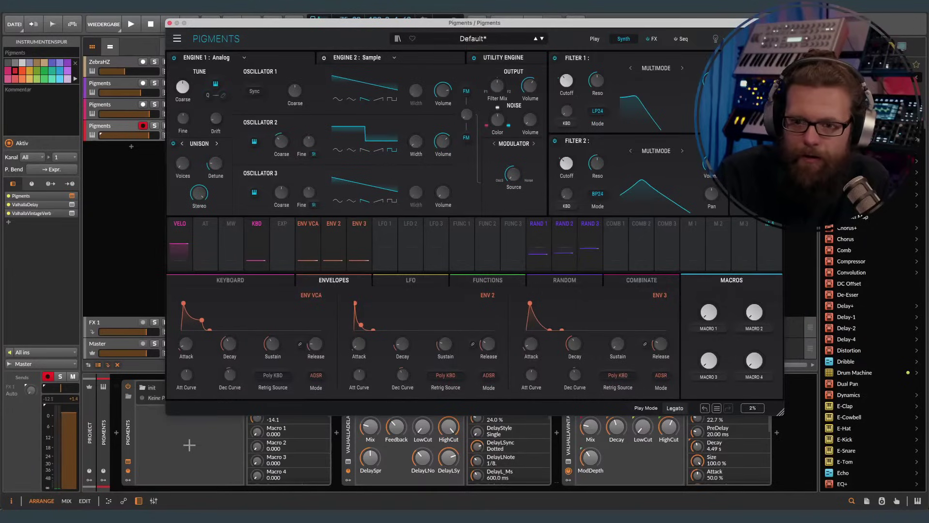
Step: Open Pro-L 2 on the Master track and restart playback
key(super+w)
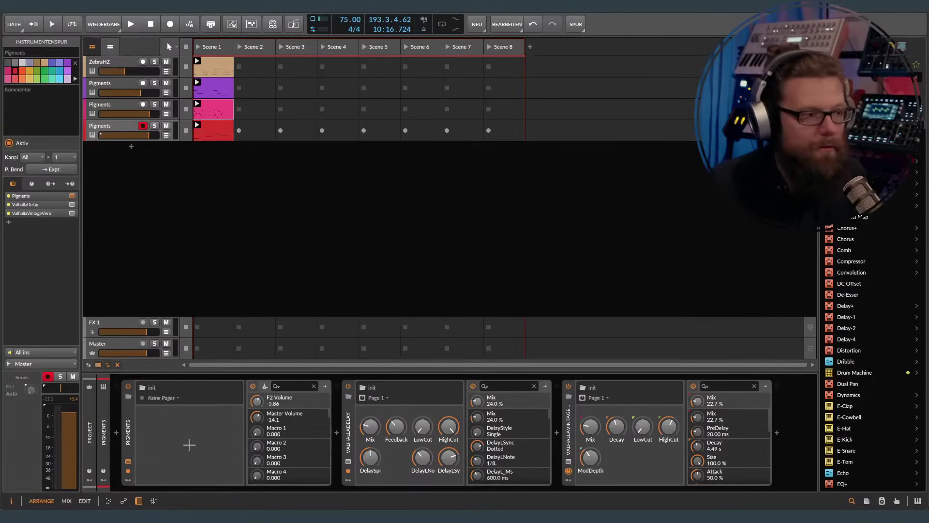
click(187, 255)
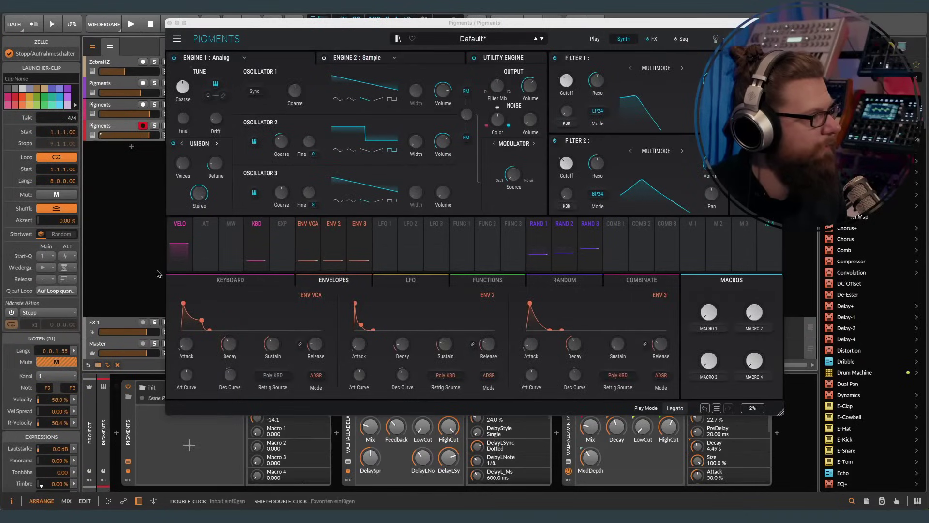
click(125, 281)
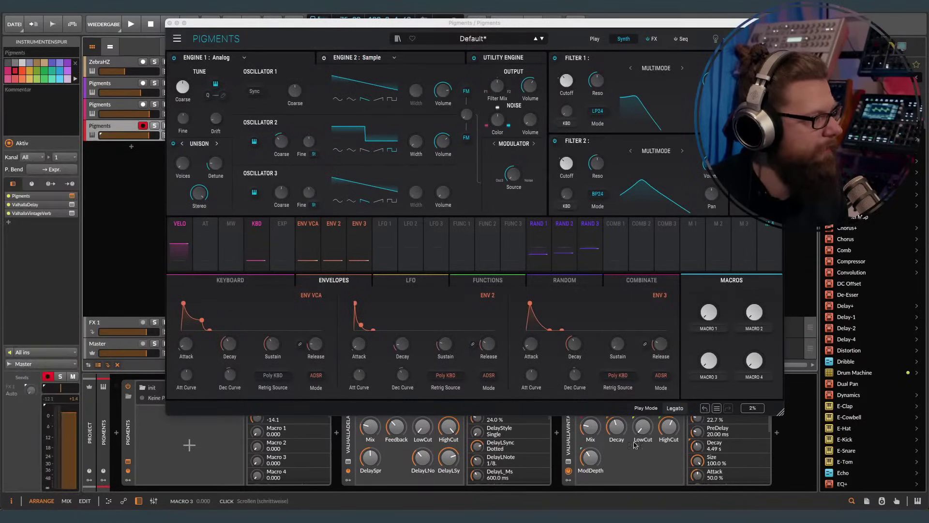
click(144, 356)
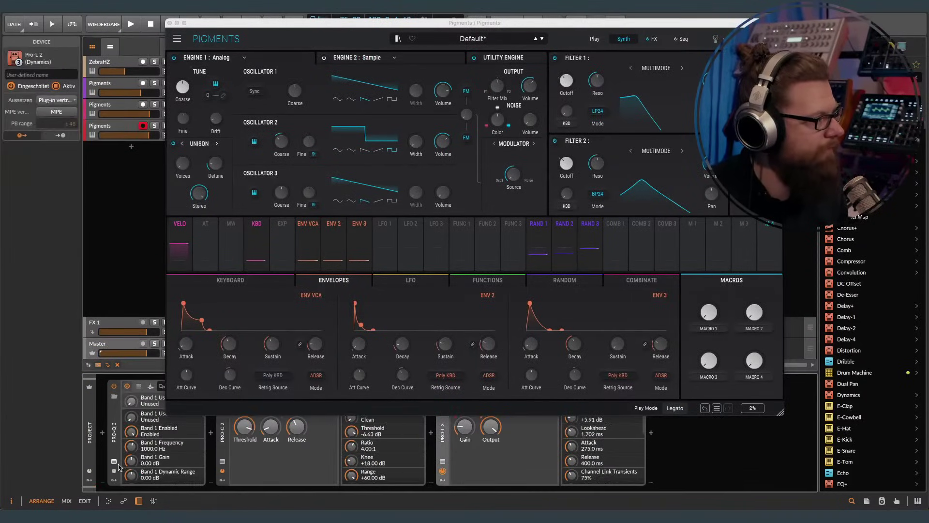
click(442, 470)
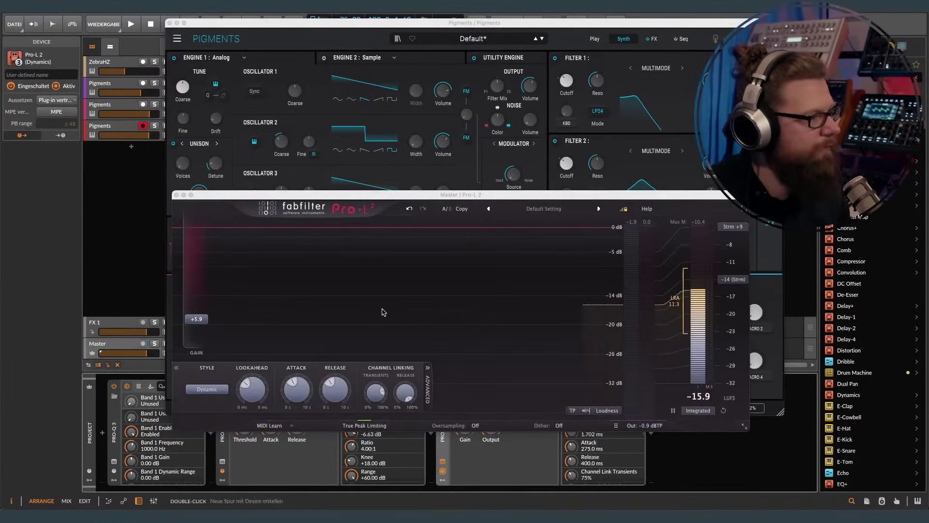
key(space)
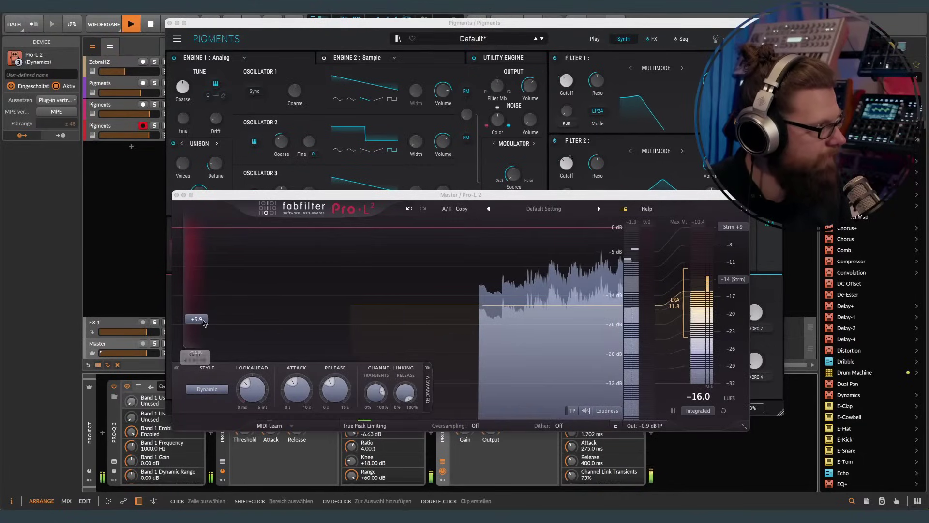
Step: Raise Pro-L 2's gain to about +11.57 dB while listening to the mix and close the limiter window
drag(440, 385, 441, 371)
scroll(441, 371, up, 6)
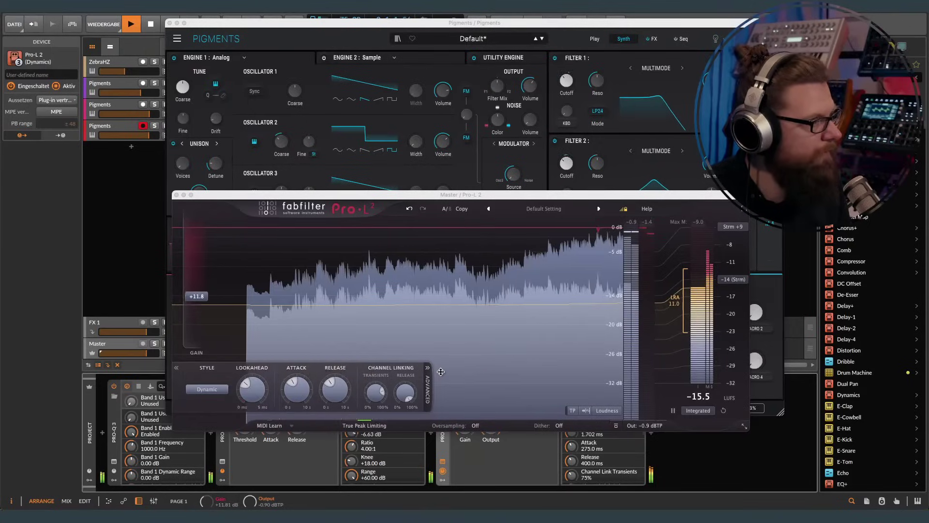
scroll(441, 371, down, 1)
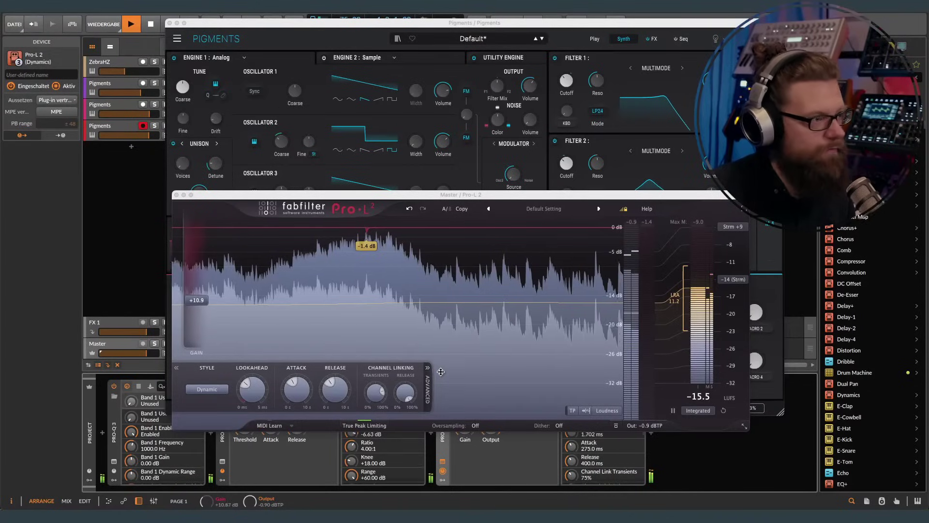
scroll(441, 371, up, 3)
scroll(441, 371, up, 9)
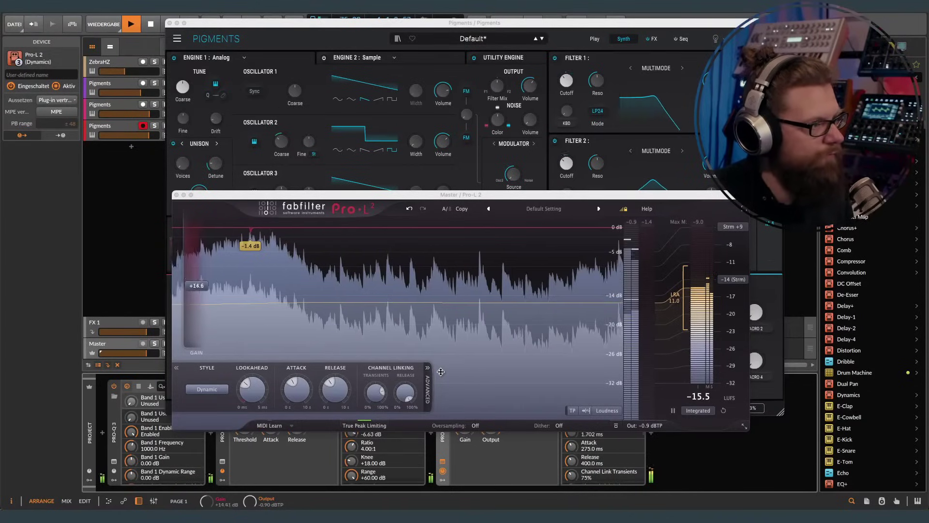
scroll(441, 371, down, 7)
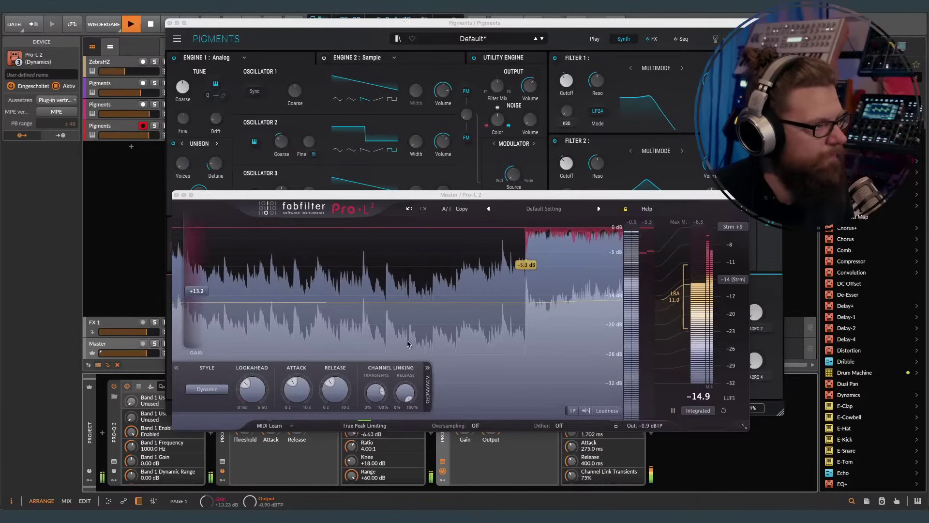
scroll(396, 327, down, 2)
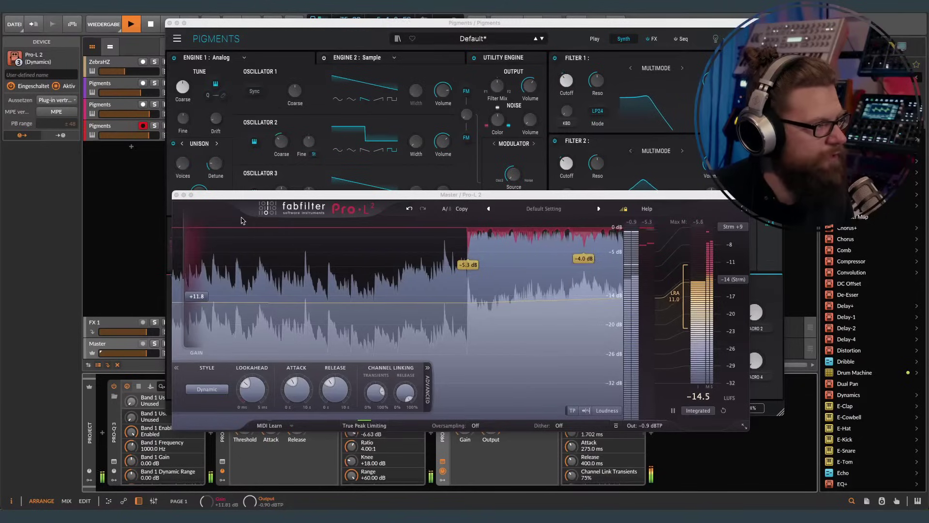
click(176, 195)
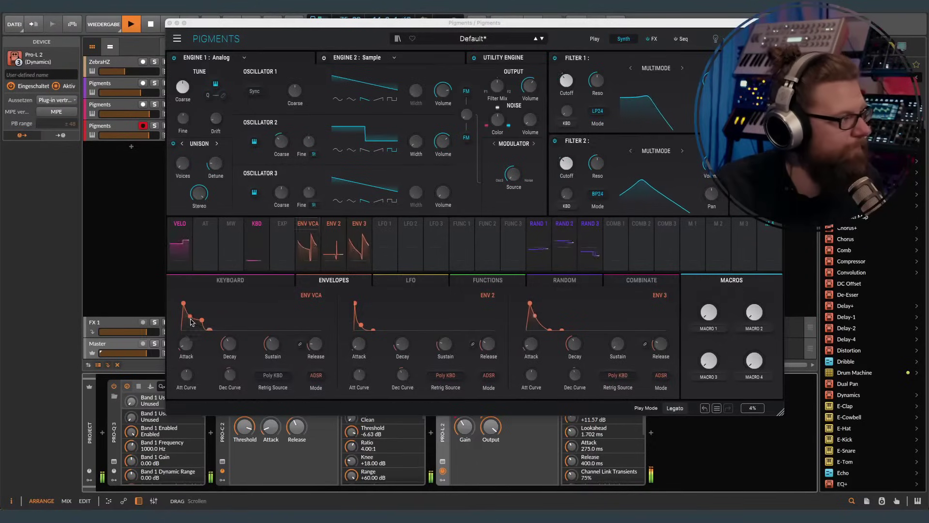
Step: Open Pro-L 2 on the Master track with playback stopped, set its gain to about +8.19 dB, and restart playback
key(space)
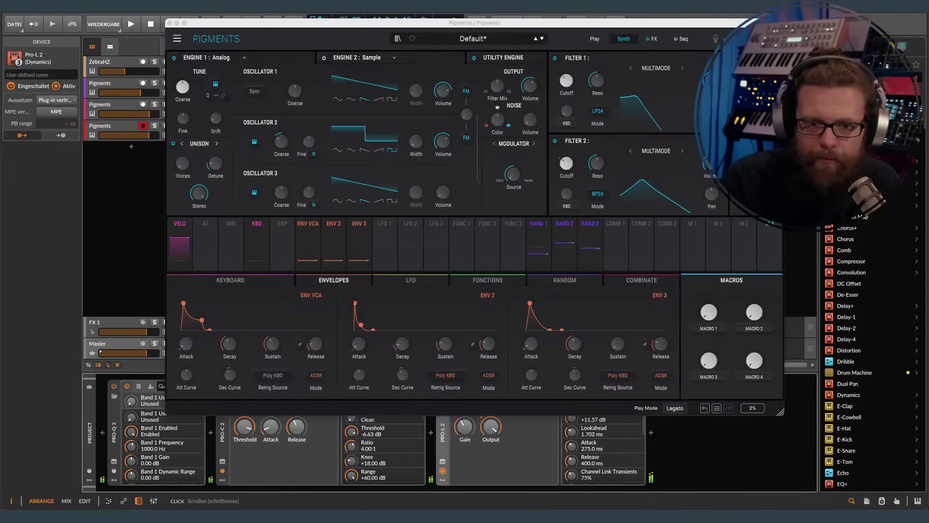
key(super+w)
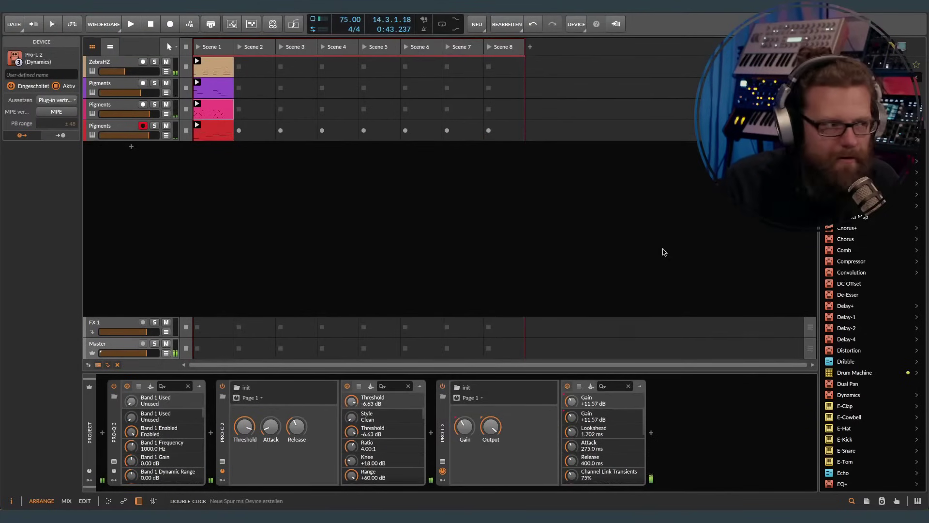
key(super+z)
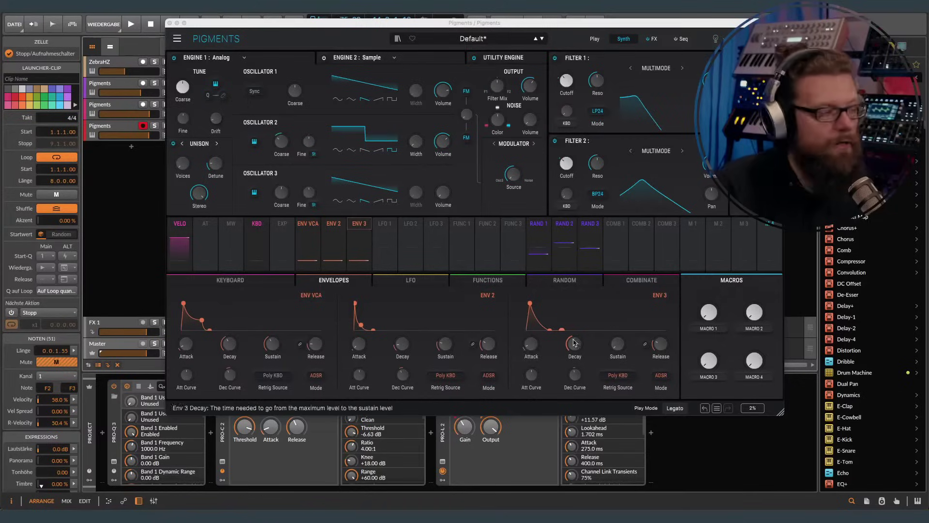
click(129, 283)
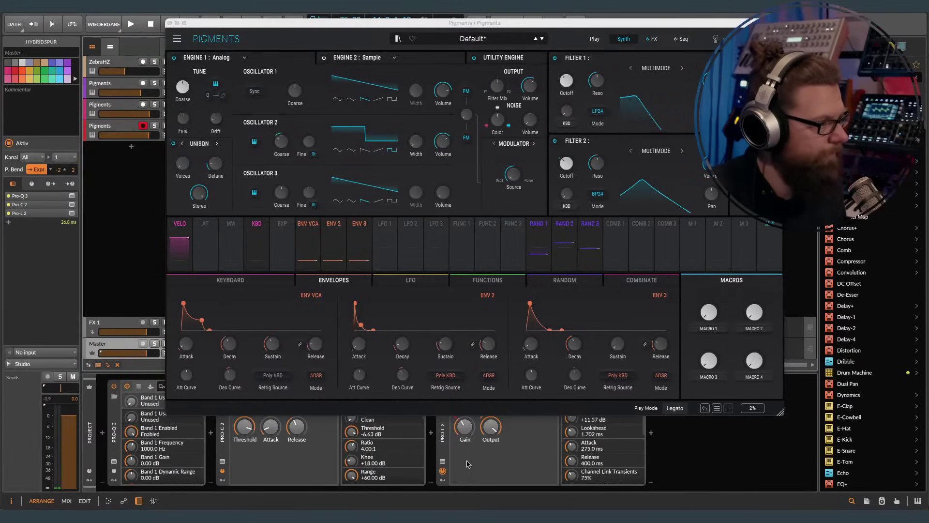
click(442, 462)
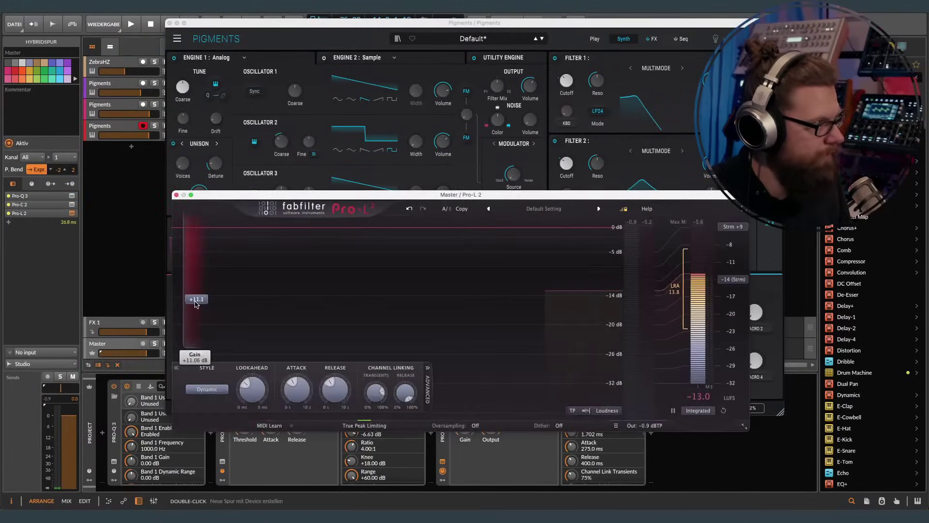
drag(178, 298, 178, 312)
key(space)
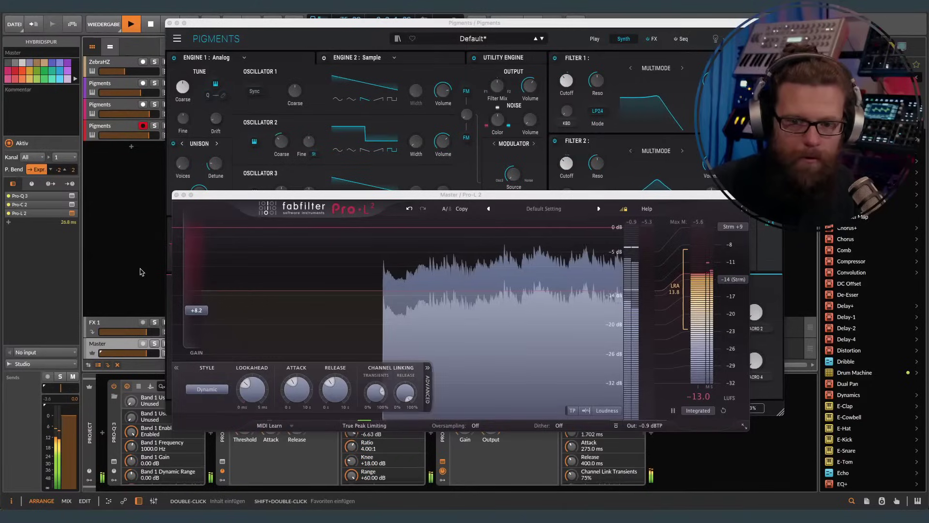
Step: Close the Pigments and Pro-L 2 windows and stop playback
click(169, 24)
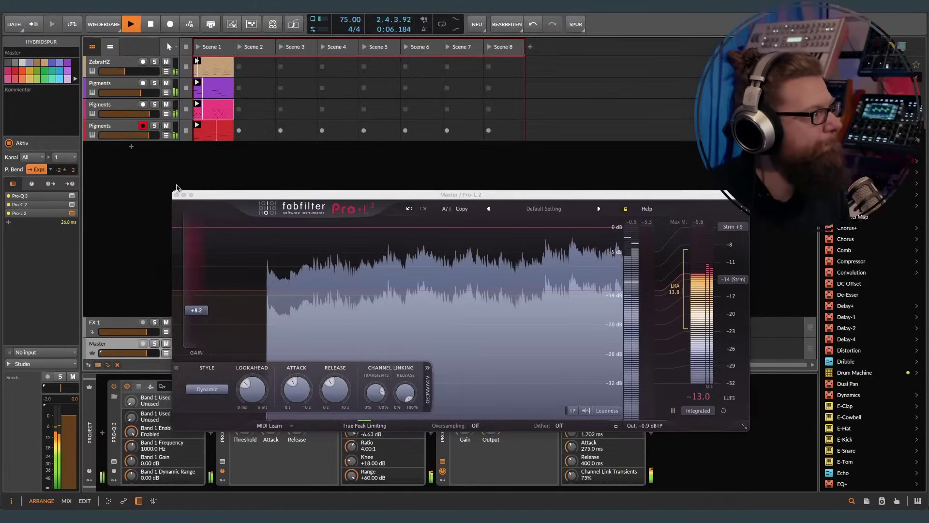
click(176, 194)
key(space)
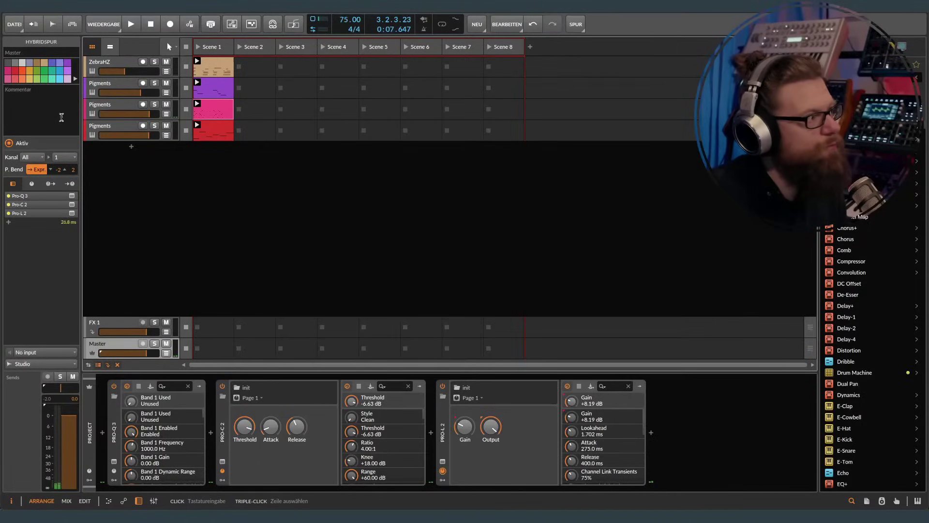
Step: Solo the red Pigments track and open its Pigments window
click(116, 126)
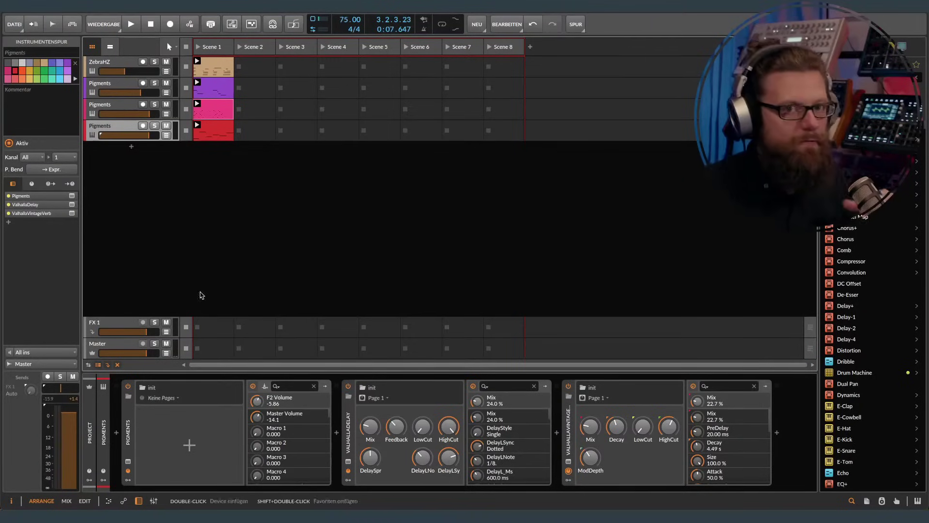
click(154, 126)
click(155, 126)
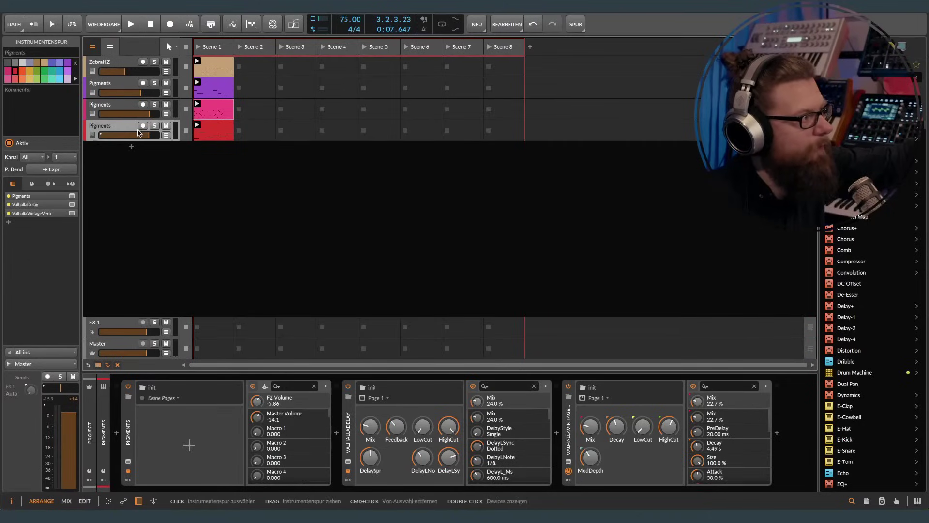
click(156, 128)
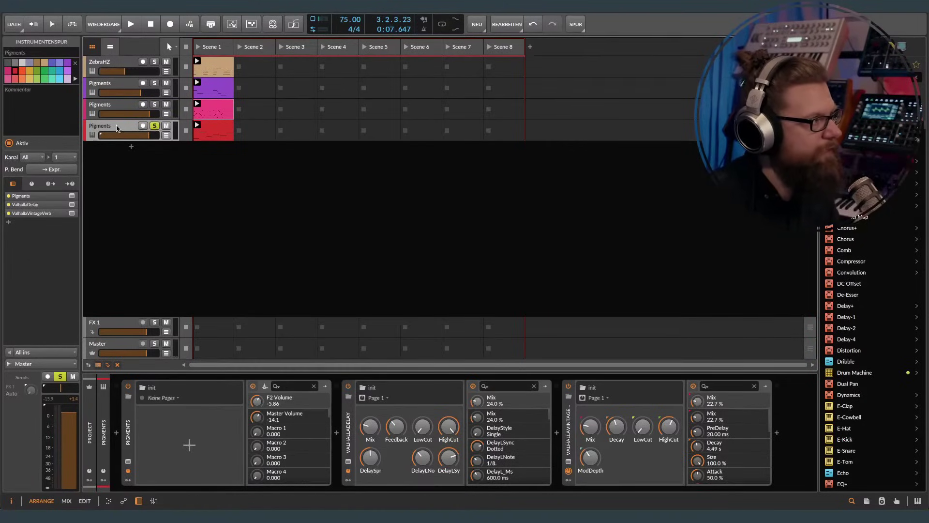
click(71, 195)
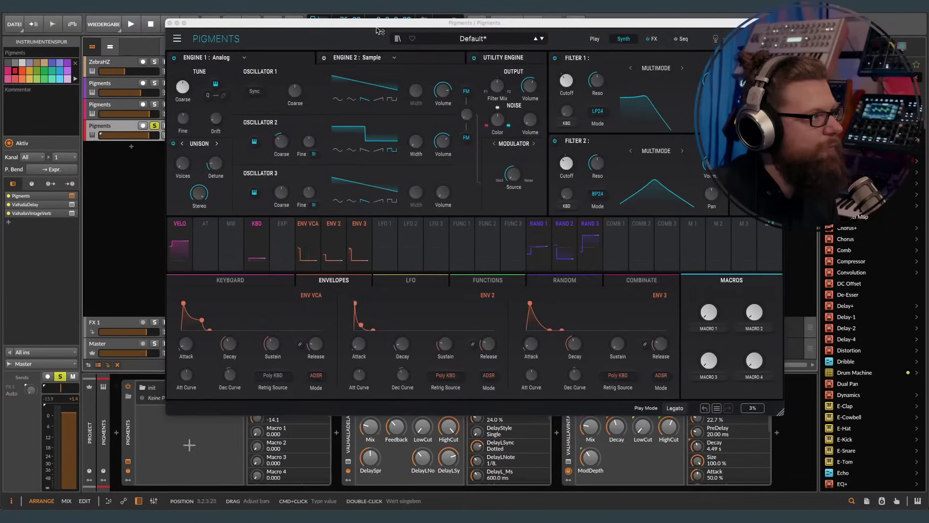
Step: Shrink the Pigments window and place it above the device chain so the whole synth is visible
drag(781, 412, 716, 355)
drag(636, 28, 584, 20)
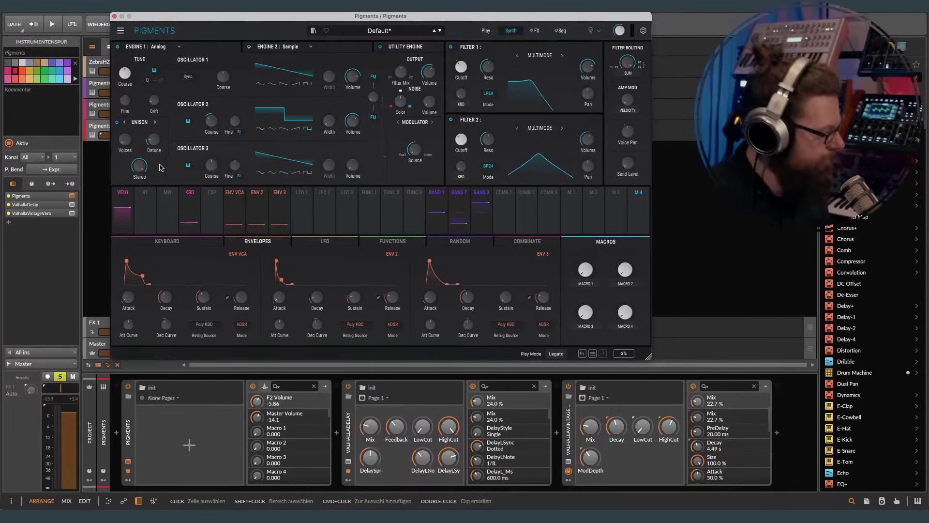
drag(165, 18, 239, 15)
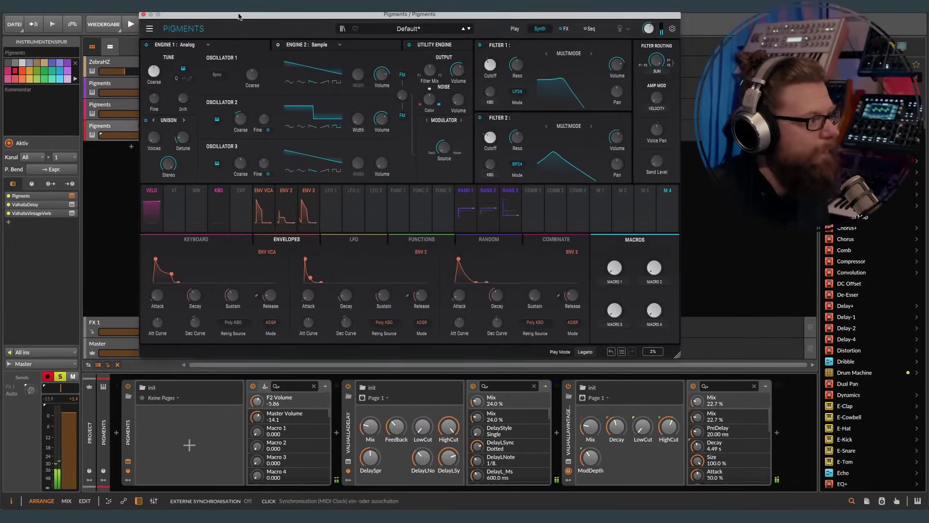
Step: Create a remote control page named Perform for the red track's Pigments and map its first knob to Engine 1's Filter Mix
click(189, 444)
click(150, 430)
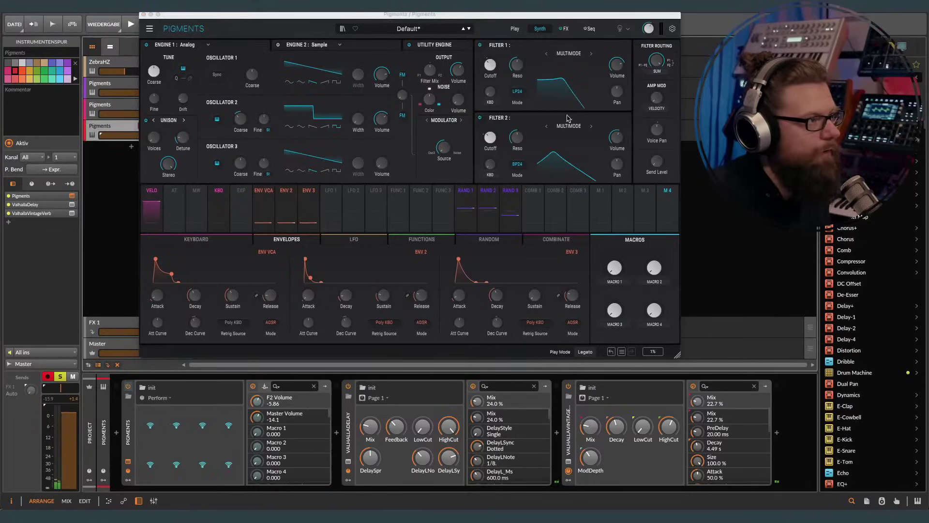
click(430, 73)
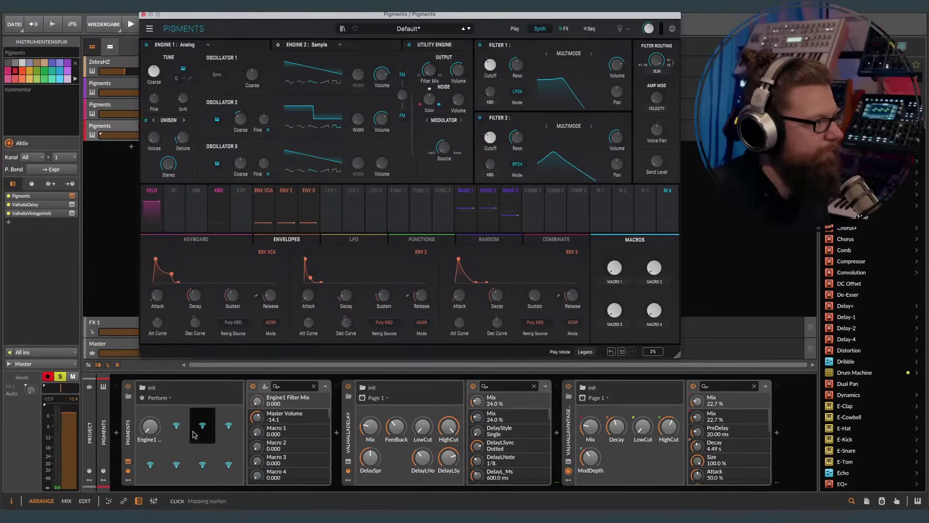
click(124, 442)
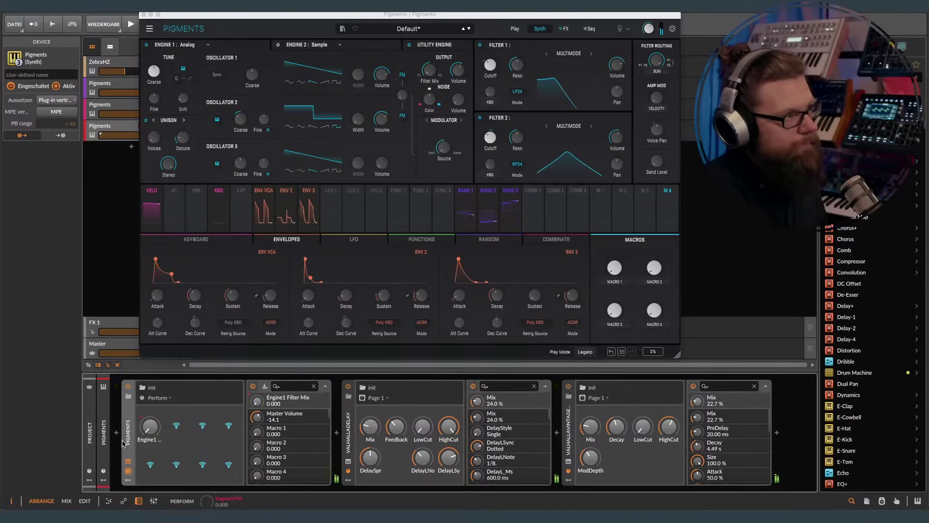
Step: Map the second and third knobs of the Perform page to the Filter 1 Cutoff and Filter 2 Cutoff
click(176, 433)
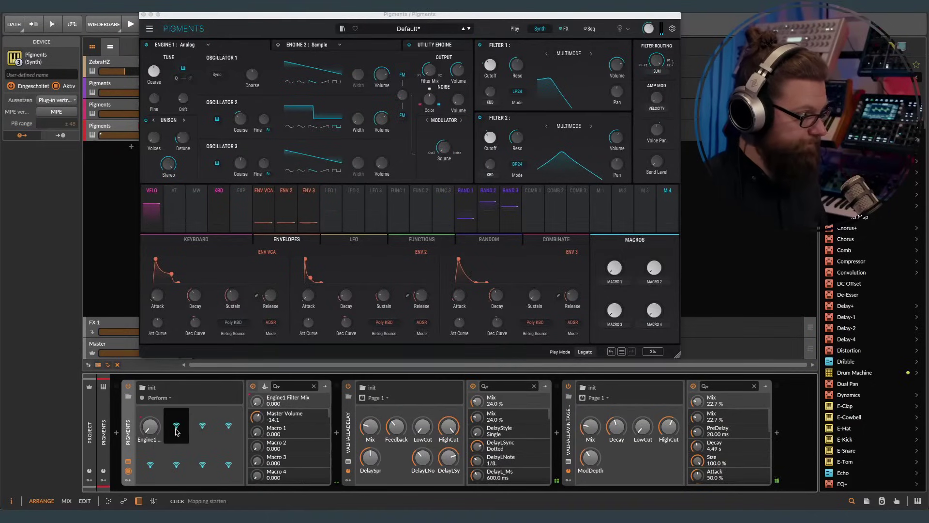
click(491, 64)
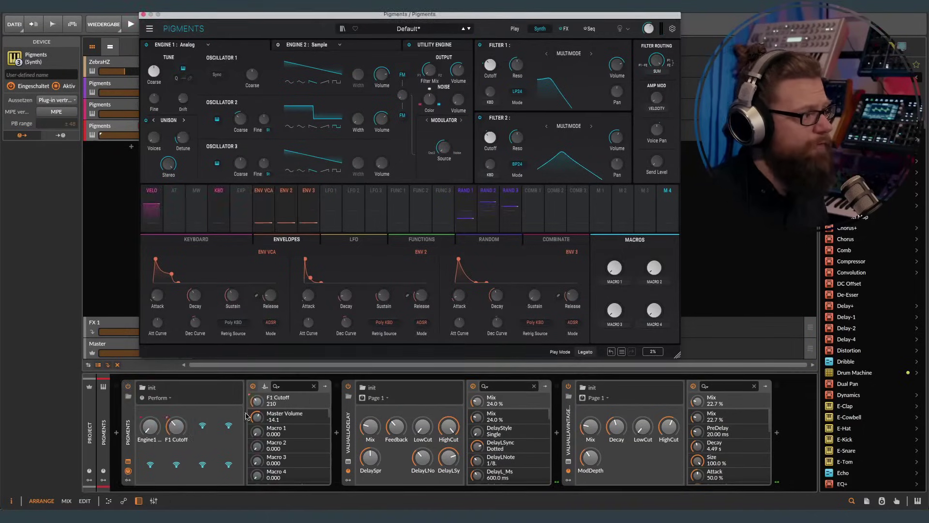
click(202, 426)
click(491, 137)
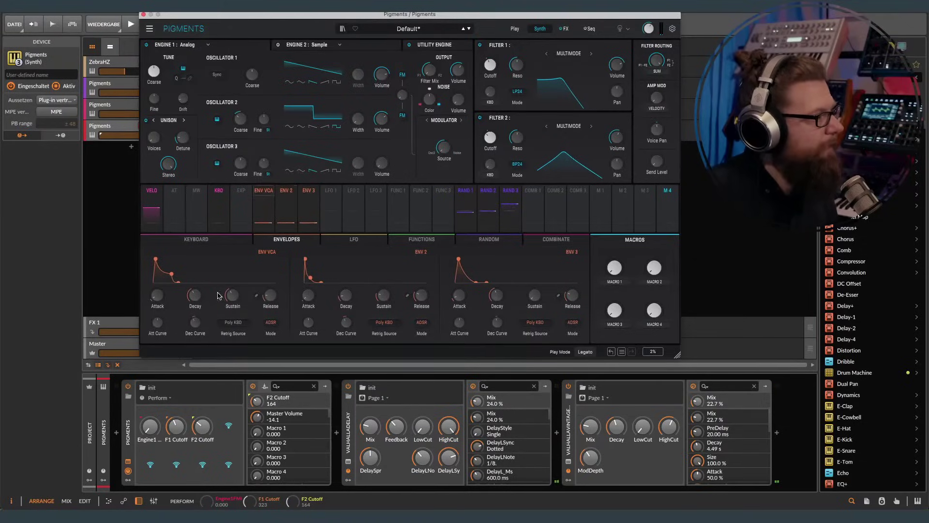
Step: Try different Env VCA decay and sustain amounts by ear, settling on a decay of about 0.176 s and a sustain of about 0.212
drag(232, 297, 194, 297)
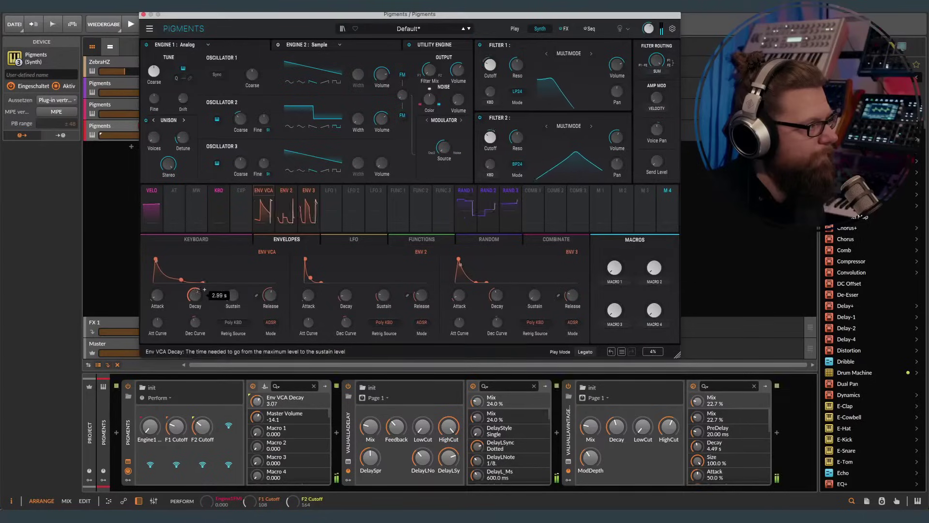
drag(233, 296, 233, 293)
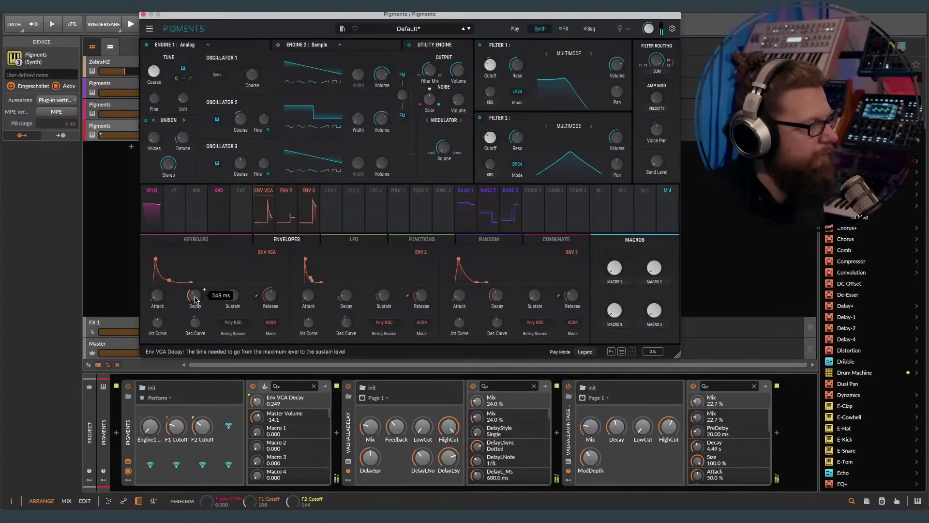
drag(194, 295, 194, 292)
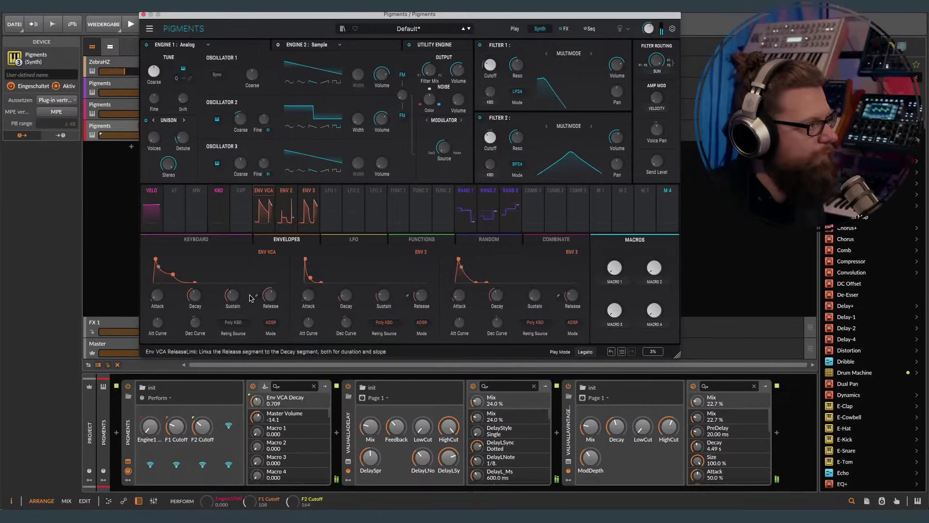
mouse_move(242, 290)
mouse_down()
mouse_move(194, 296)
mouse_move(244, 306)
mouse_move(205, 290)
mouse_move(244, 293)
mouse_up()
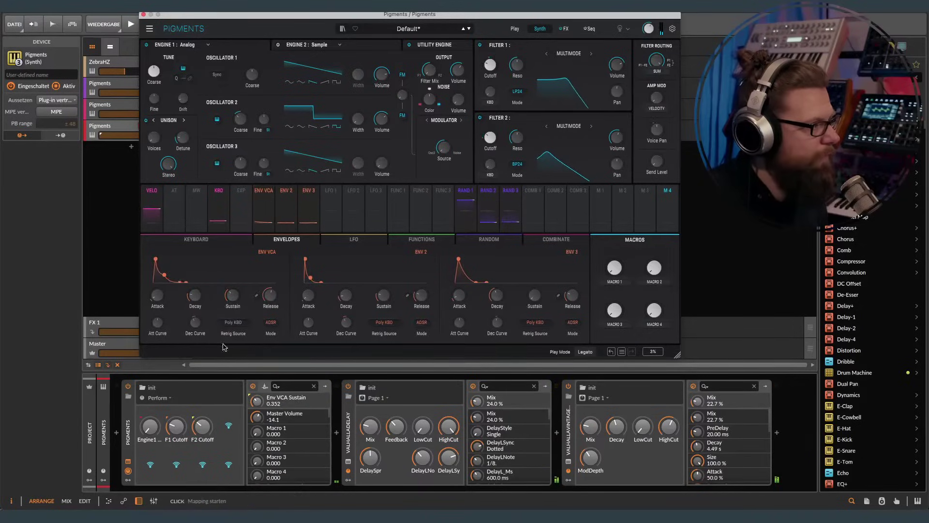
drag(232, 296, 279, 289)
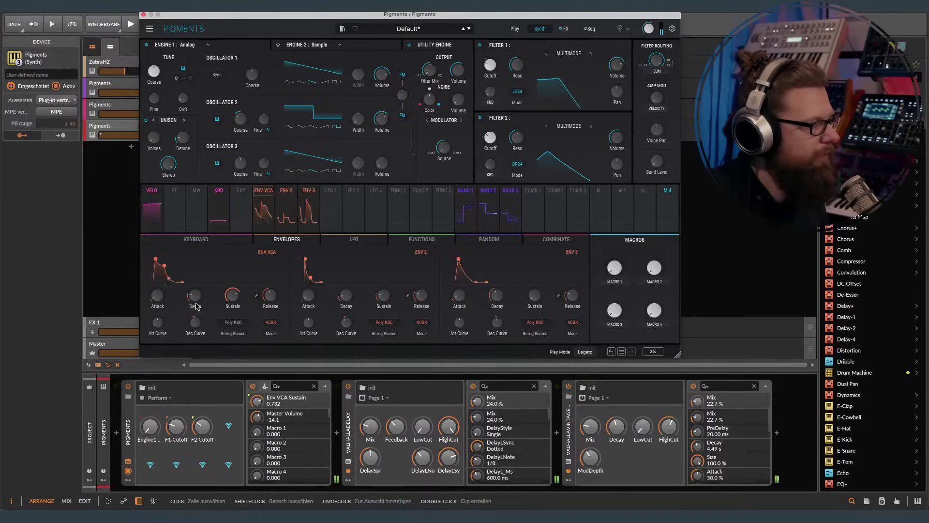
drag(194, 296, 243, 302)
Step: Map the fourth and fifth knobs of the Perform page to Env VCA Decay and Env VCA Sustain
click(228, 428)
click(194, 295)
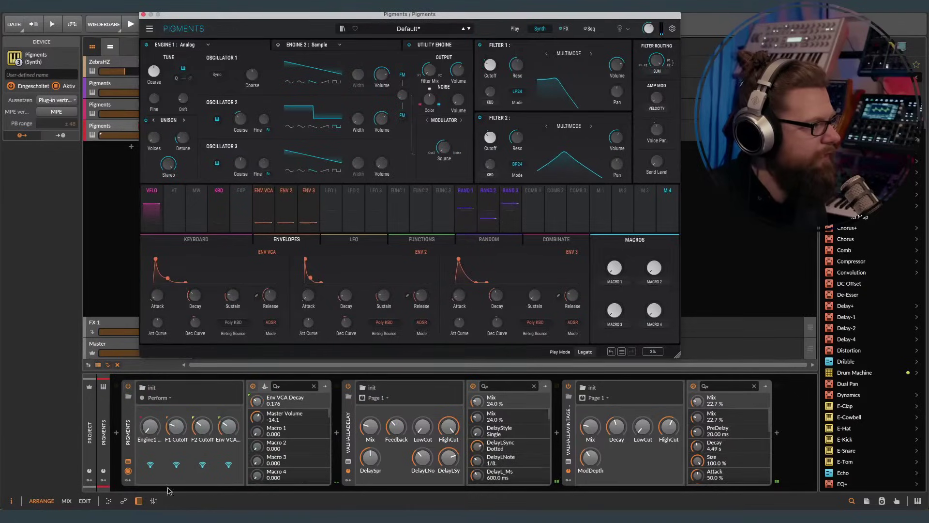
click(150, 457)
click(232, 296)
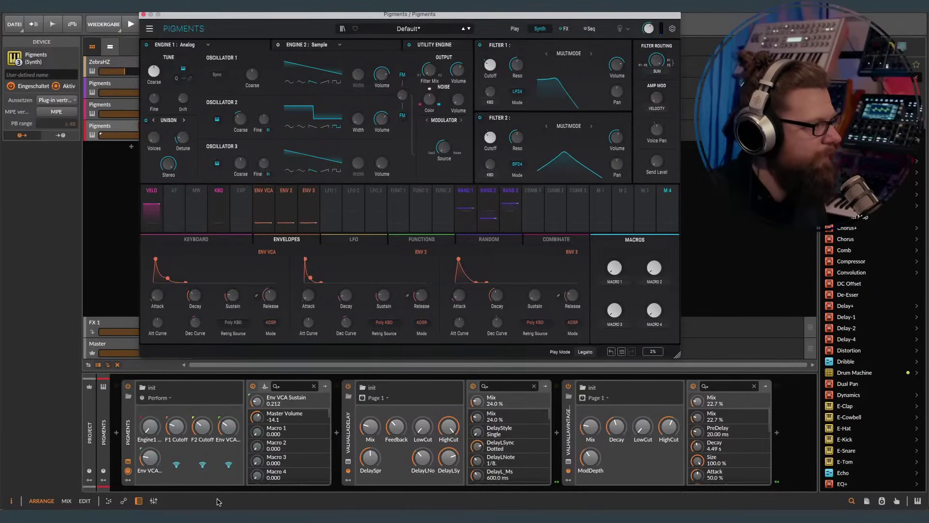
Step: Rename the two envelope knobs on the Perform page Decay and Sustain, and the Engine 1 filter mix knob Flt Mix
double_click(232, 440)
text(Decay)
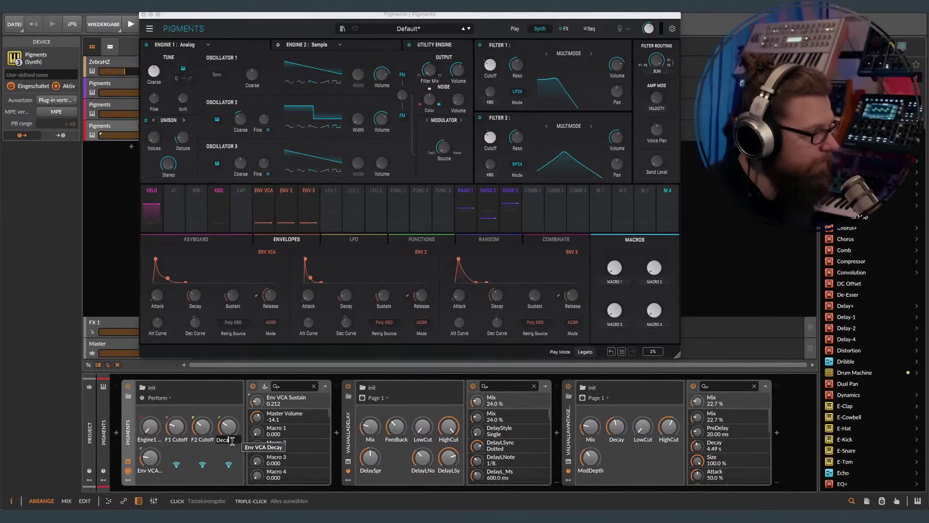
key(Return)
double_click(140, 471)
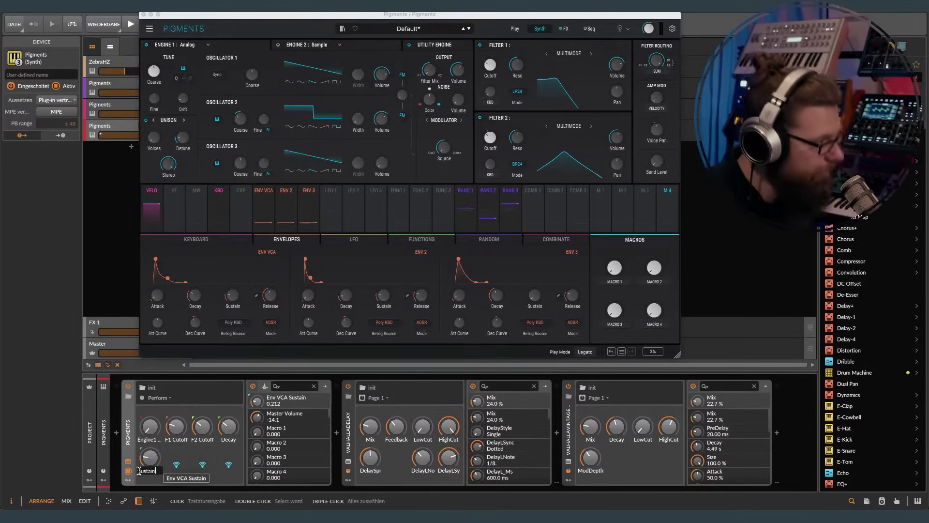
key(Return)
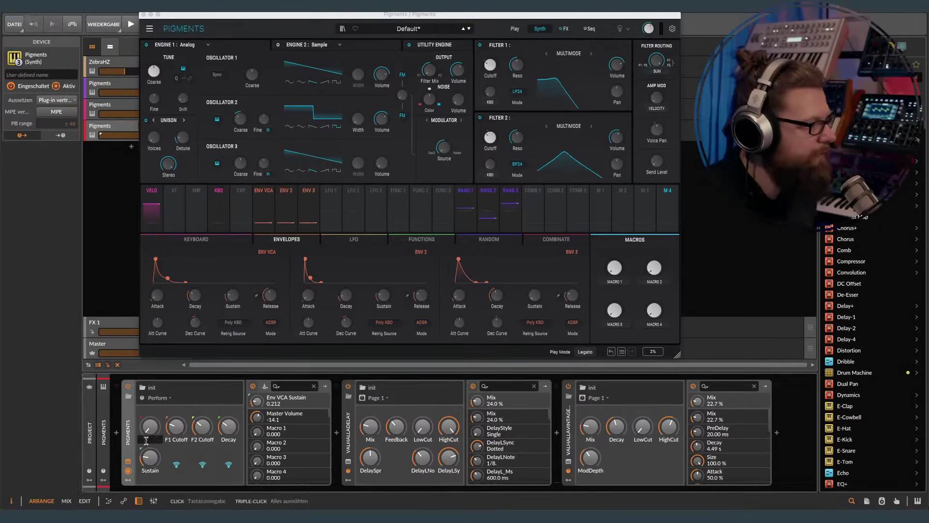
text(Filt)
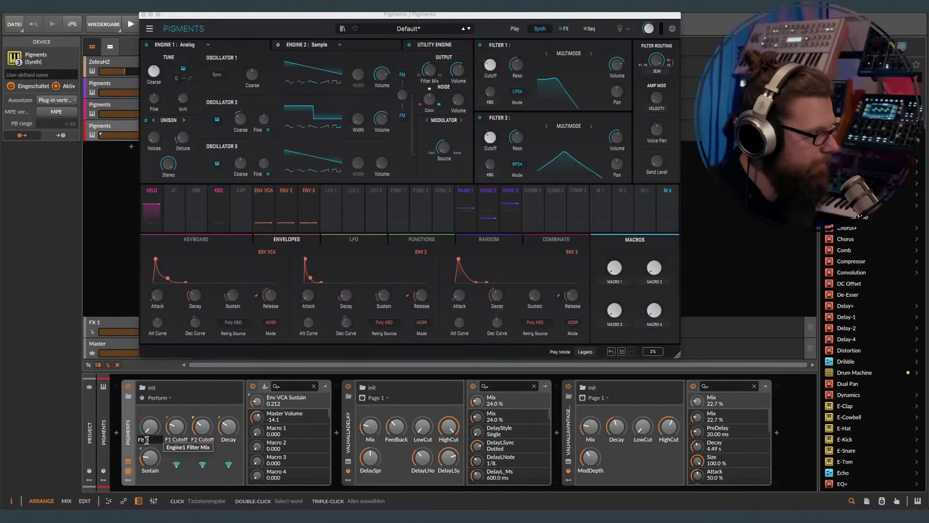
text( Mix)
key(Return)
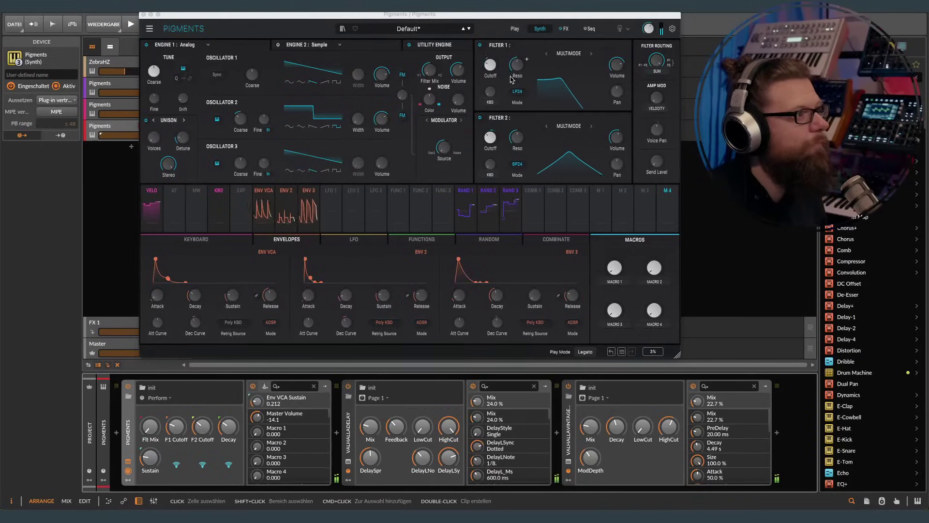
Step: Close the Pigments window, then unsolo and disarm the red Pigments track
mouse_move(485, 88)
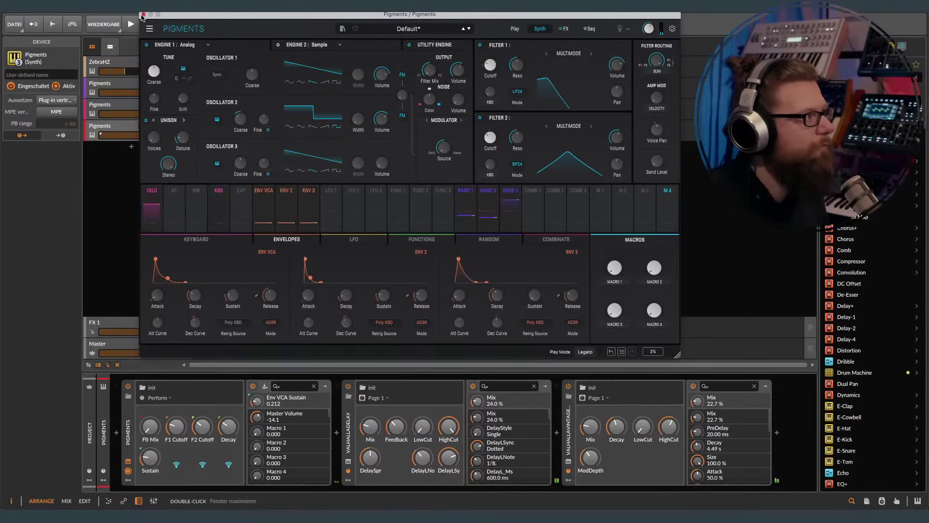
click(143, 15)
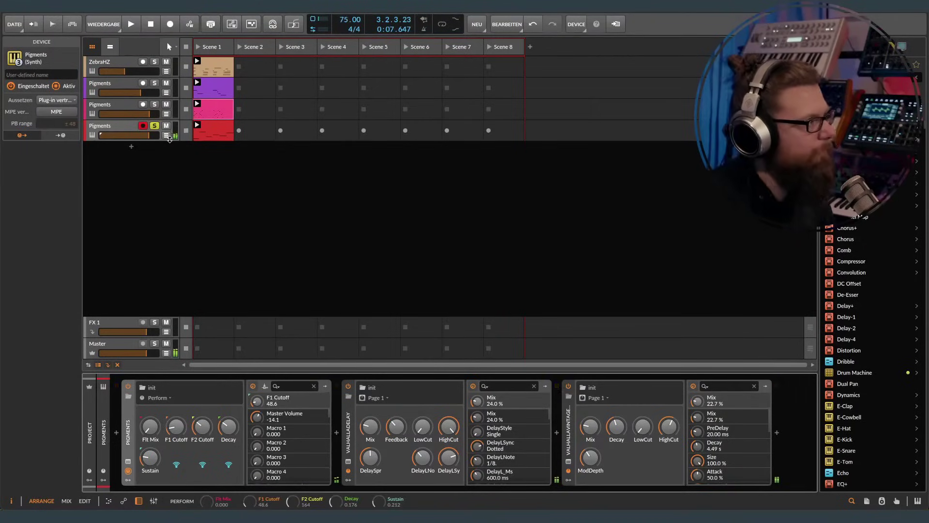
click(153, 126)
click(143, 126)
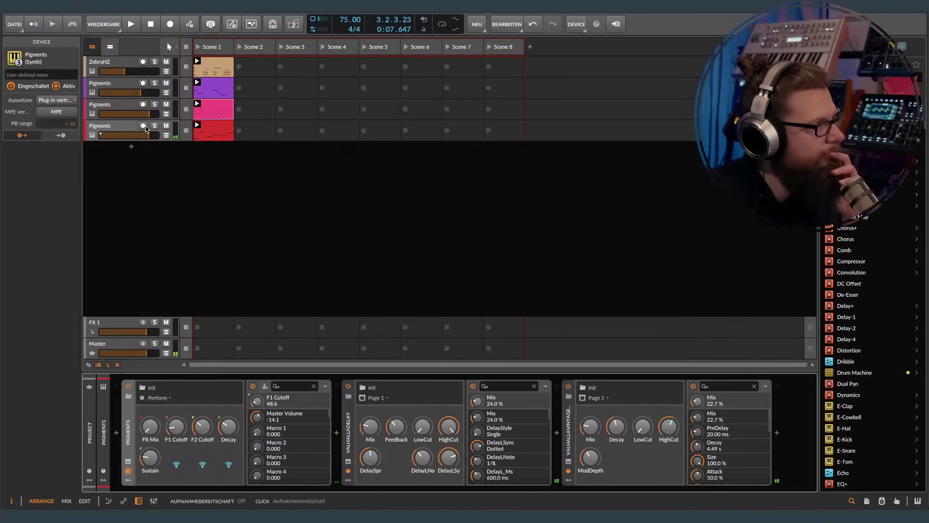
Step: Show the arranger timeline beside the clip launcher
click(110, 46)
drag(378, 55, 378, 16)
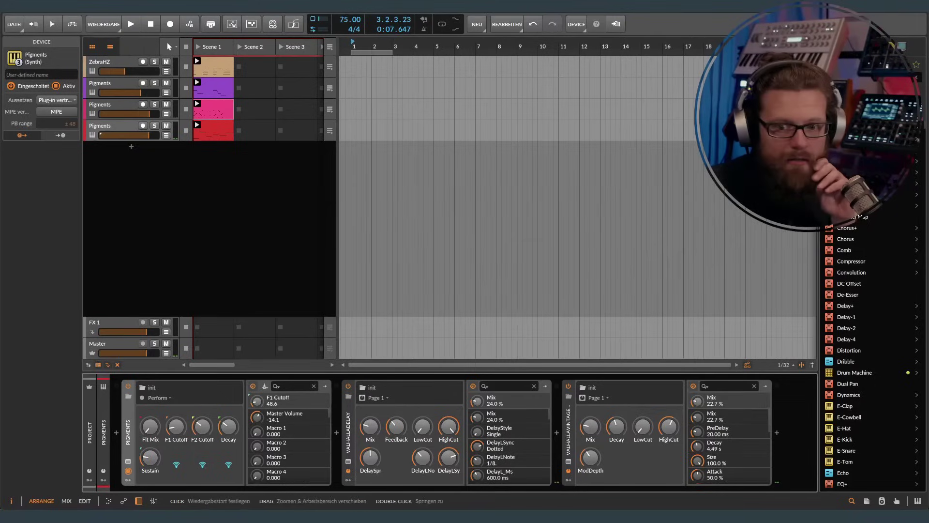
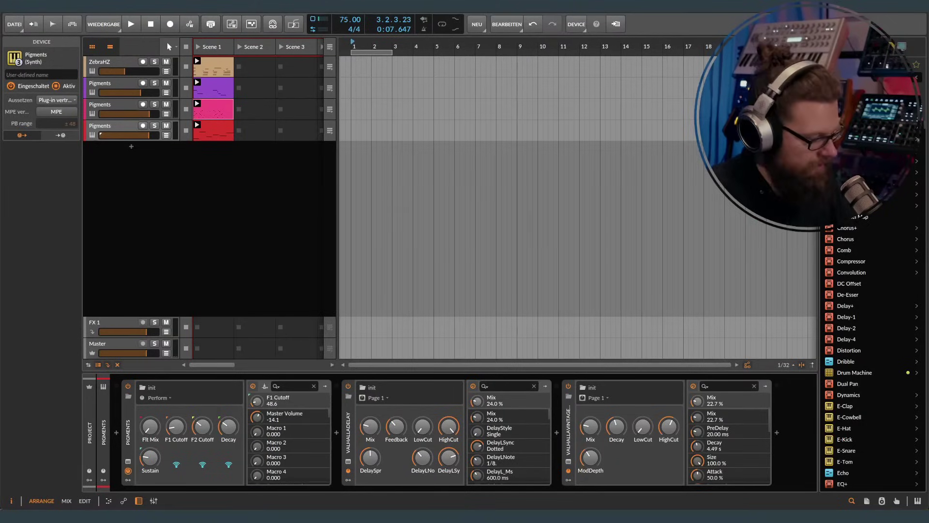
Step: Step through the red track's devices from Pigments to ValhallaVintageVerb and back to check their remote control pages, and briefly view the Pigments window
key(Right)
key(Right)
key(Left)
key(Left)
key(Right)
key(Right)
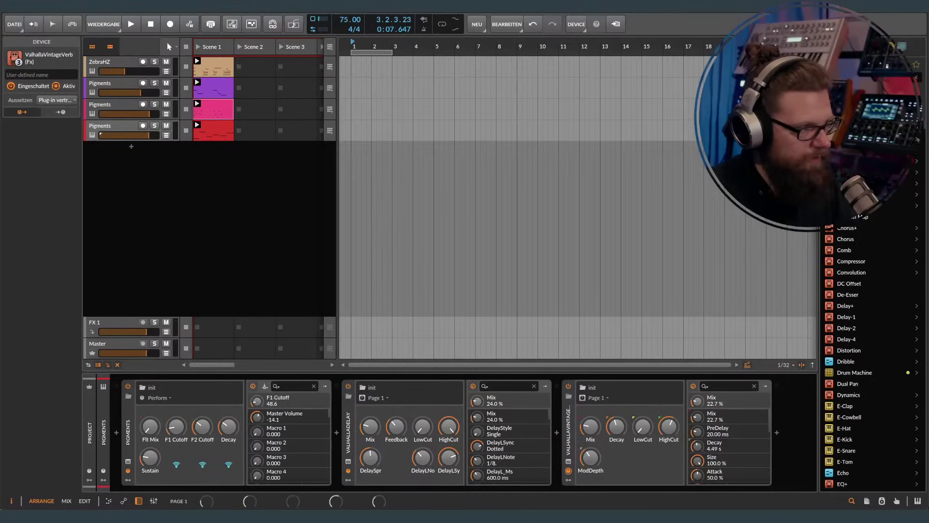
key(Left)
key(Right)
key(Right)
key(Left)
key(Left)
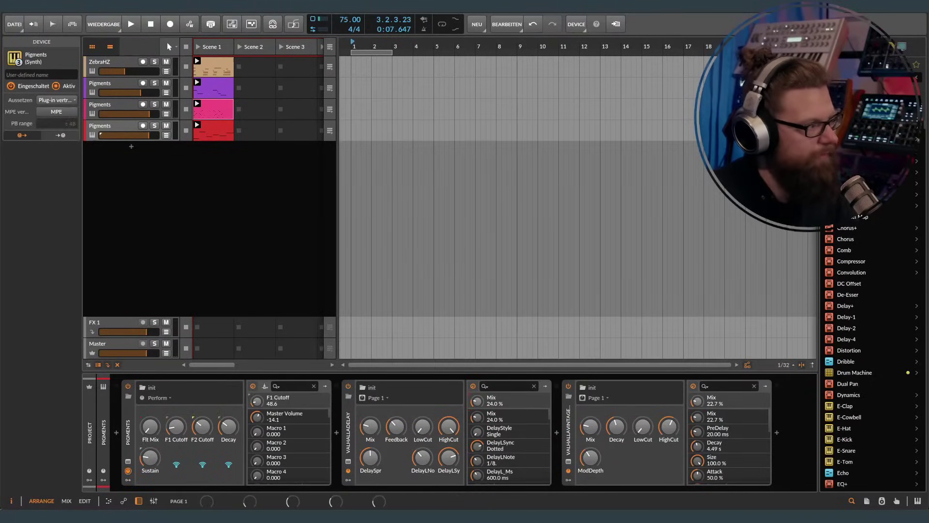
click(128, 464)
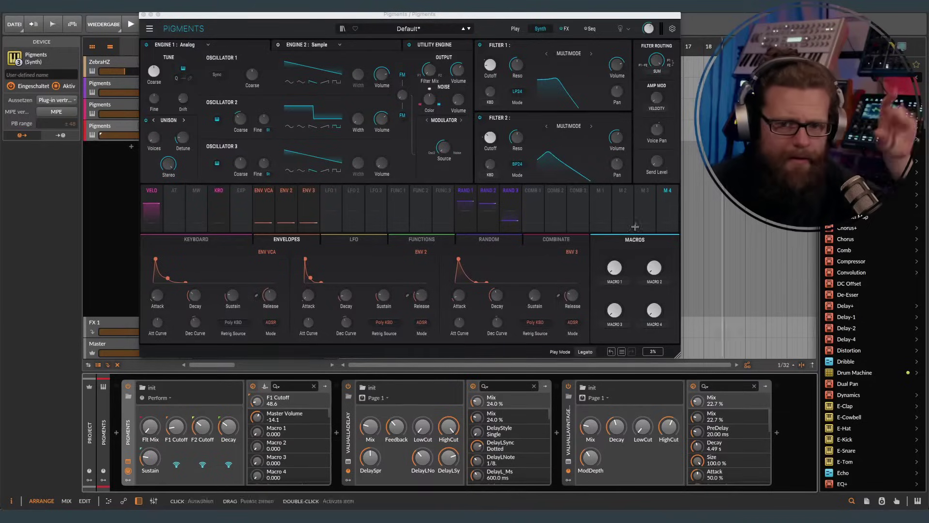
click(144, 15)
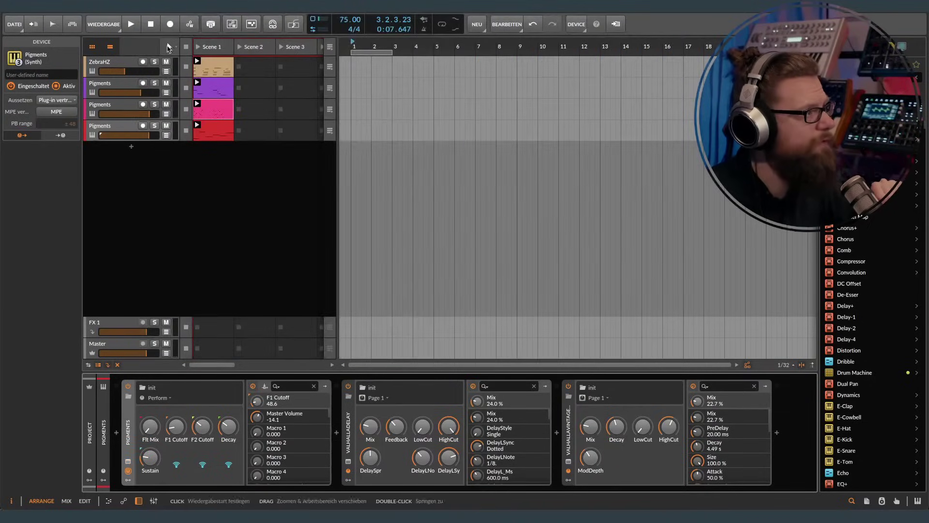
Step: Enable arranger automation writing, stop the three Pigments clips, and start recording into the arranger with only the ZebraHZ clip playing
click(189, 24)
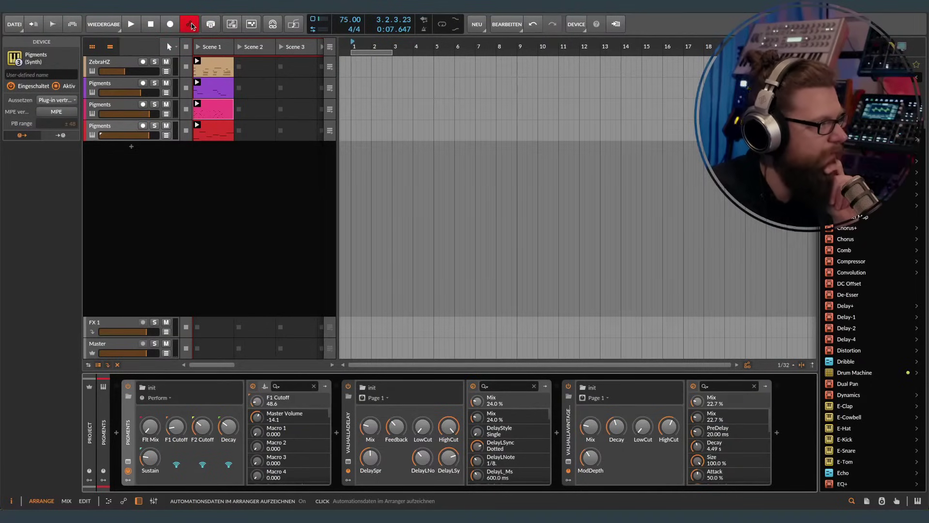
click(187, 89)
click(170, 26)
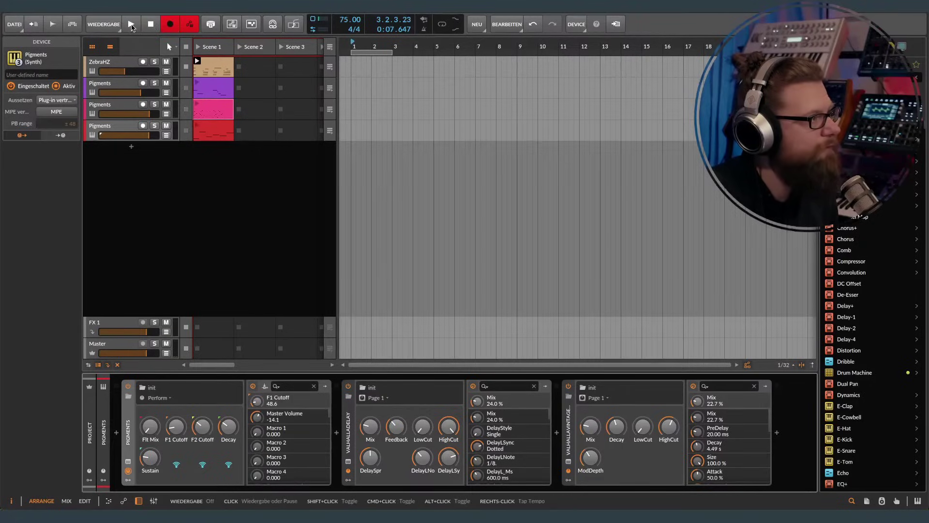
click(131, 25)
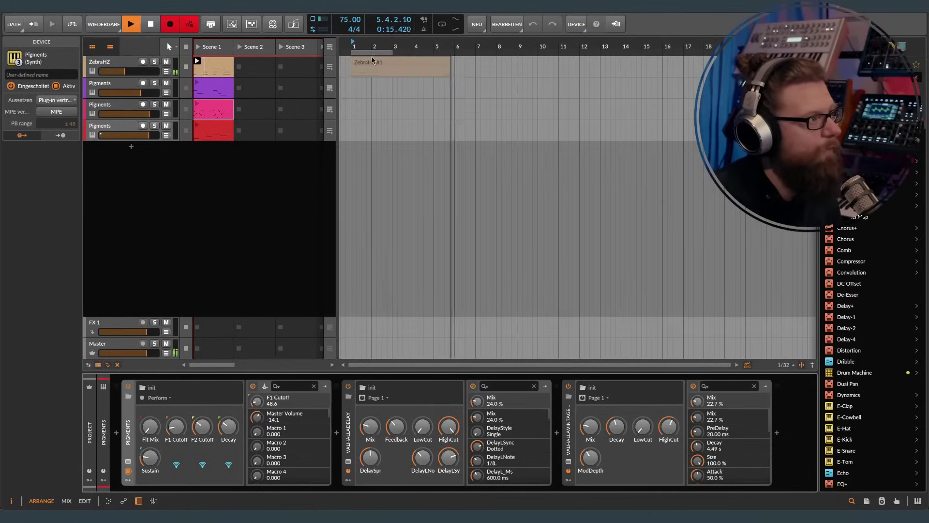
key(minus)
key(minus)
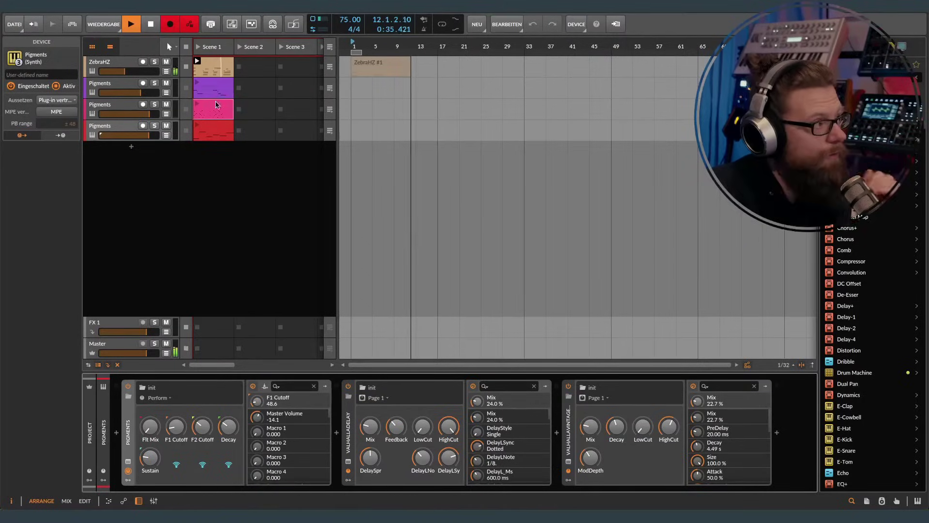
Step: Bring the pink, purple and red Pigments clips into the running arranger recording in turn, selecting each track to perform its device controls
click(98, 113)
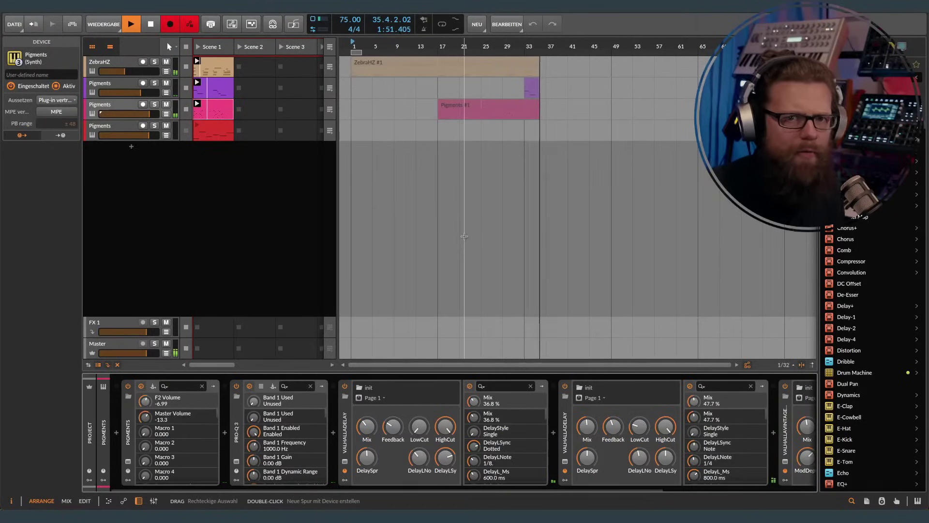
click(114, 86)
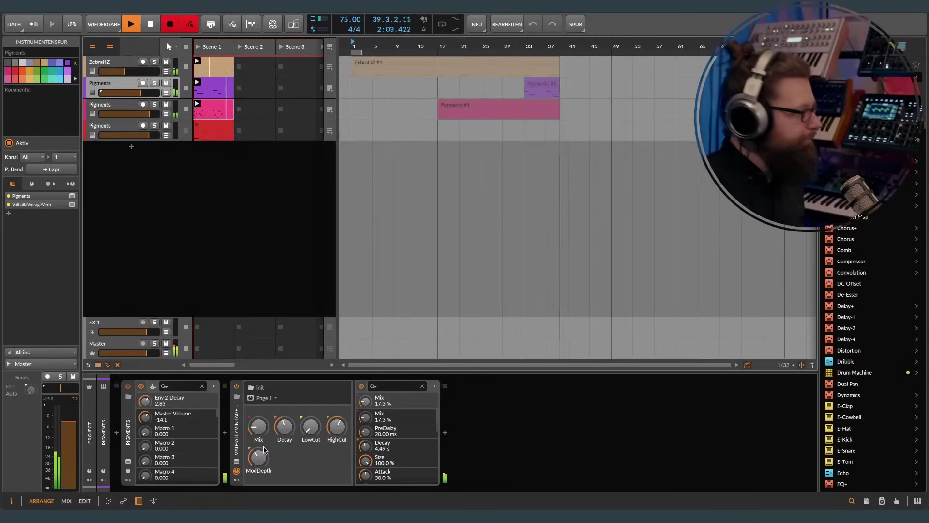
key(Down)
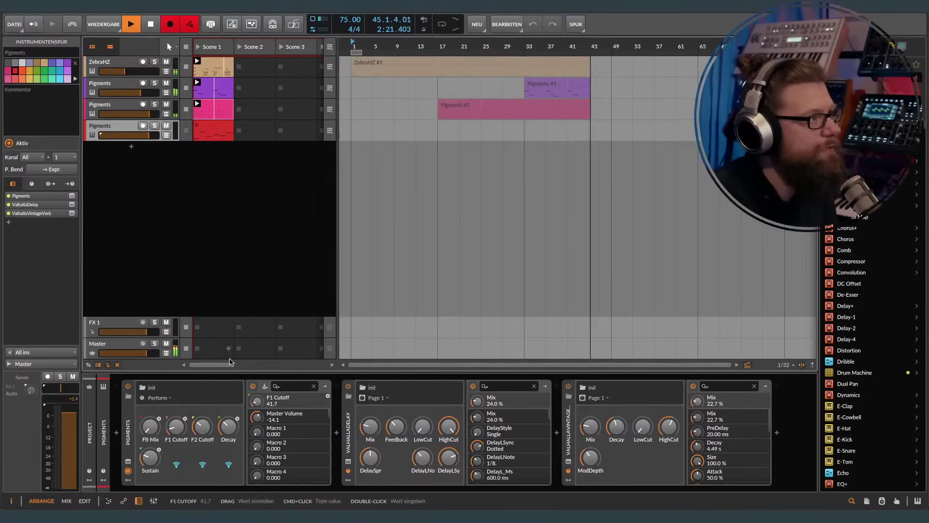
drag(481, 45, 461, 47)
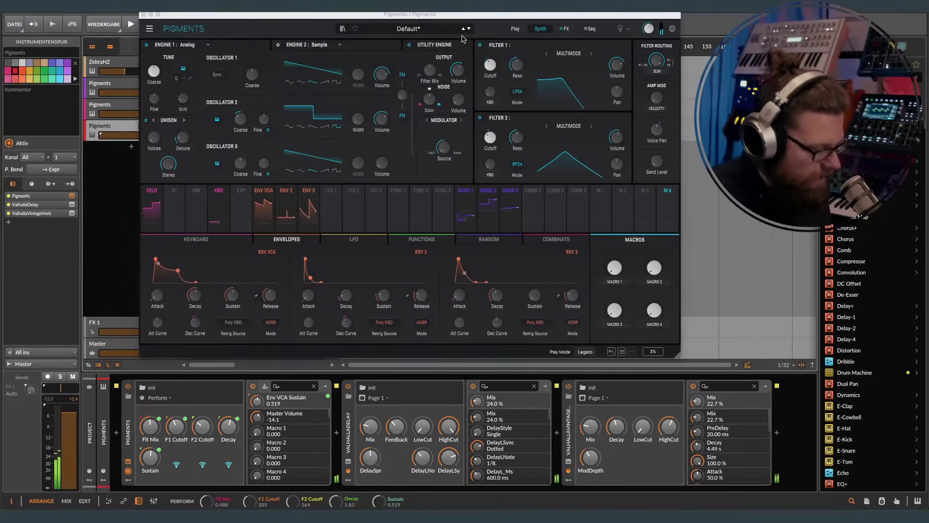
Step: Delete the recorded red Pigments clip from the arranger, then undo the deletion and the arranger recording
drag(379, 14, 430, 191)
click(476, 127)
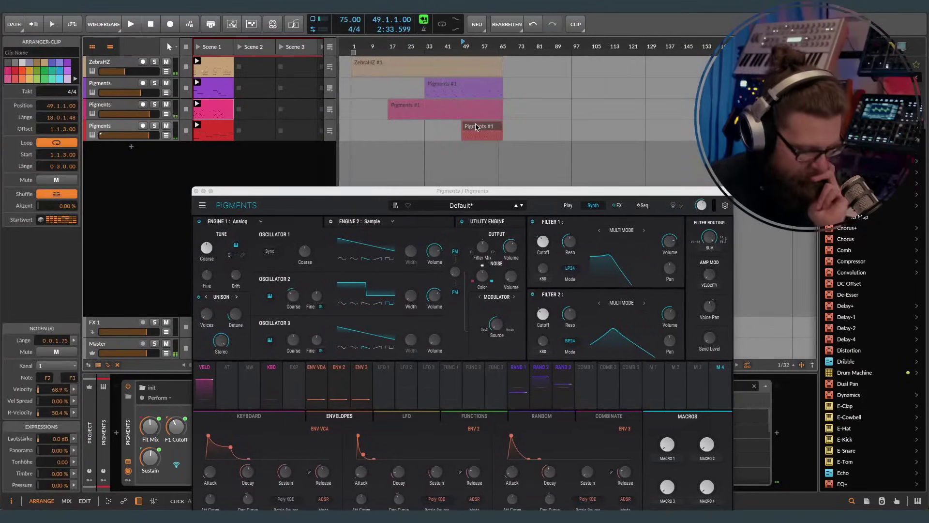
key(Delete)
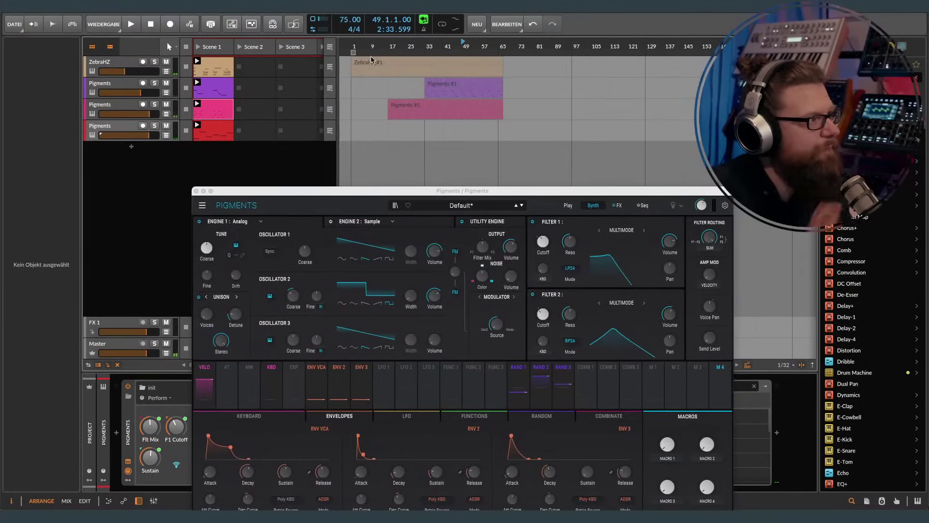
key(super+z)
key(super+z)
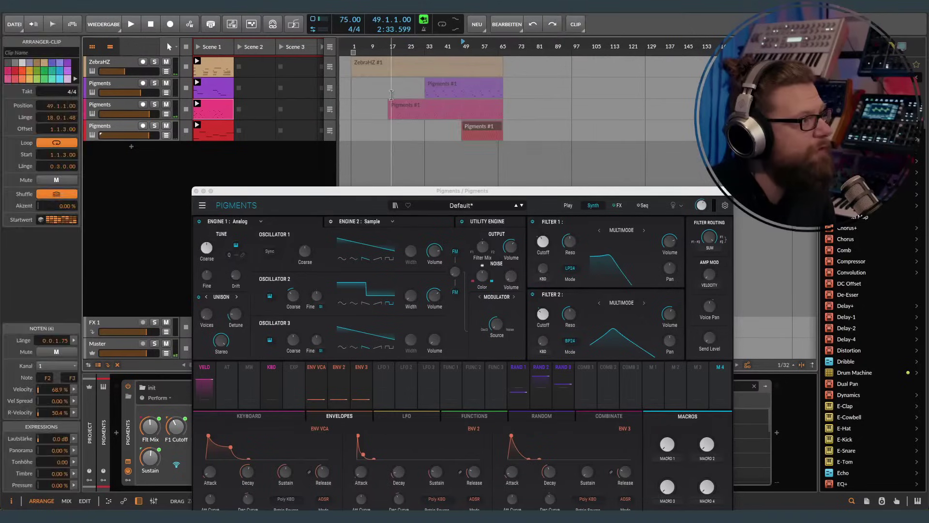
Step: Check the red Pigments track's automation lane and its list of automatable device parameters, then hide the lane and select the track
click(115, 87)
click(166, 136)
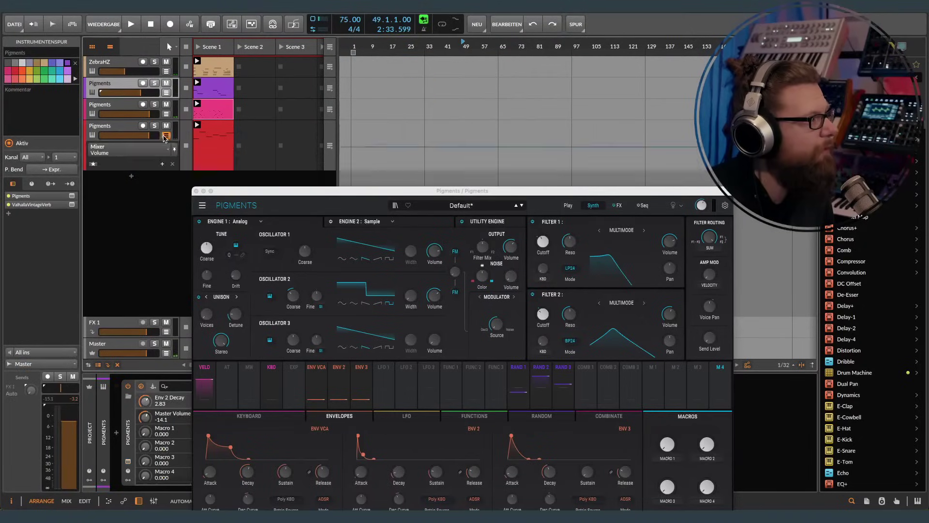
click(152, 152)
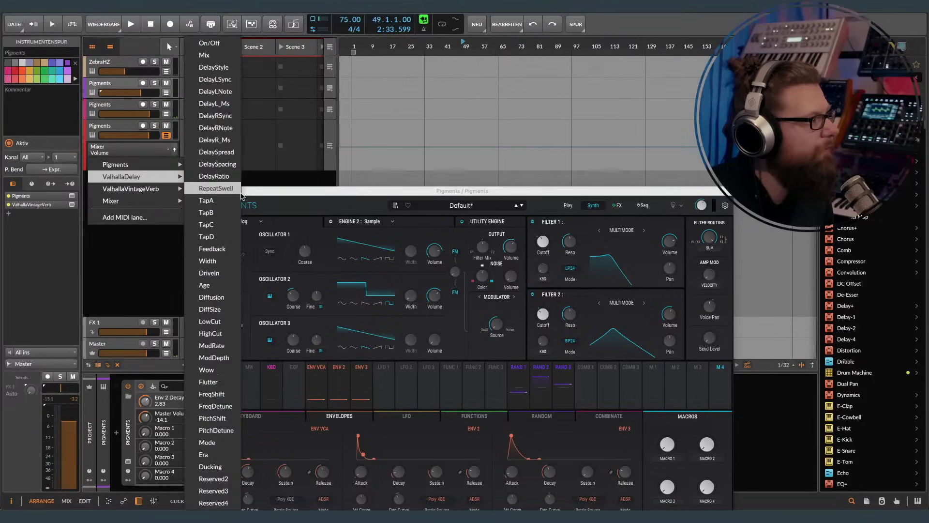
click(282, 212)
drag(279, 190, 342, 103)
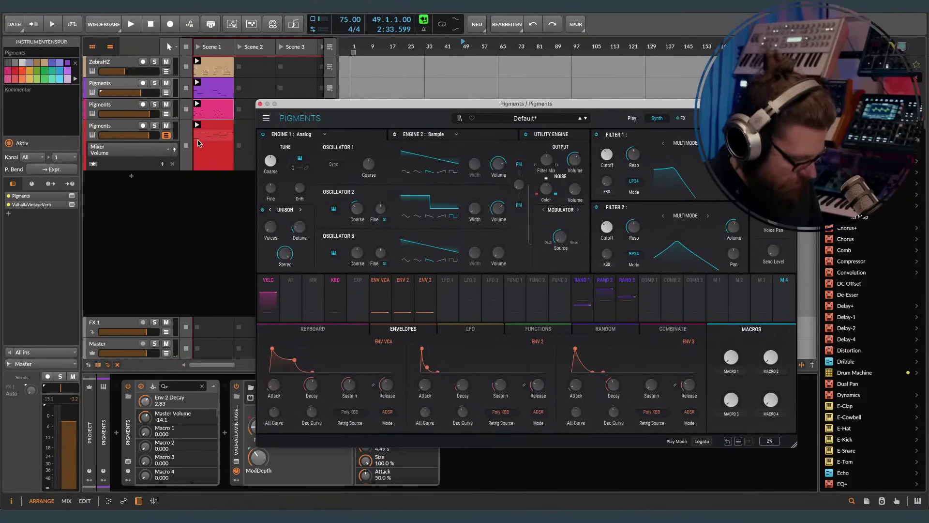
click(166, 136)
click(136, 133)
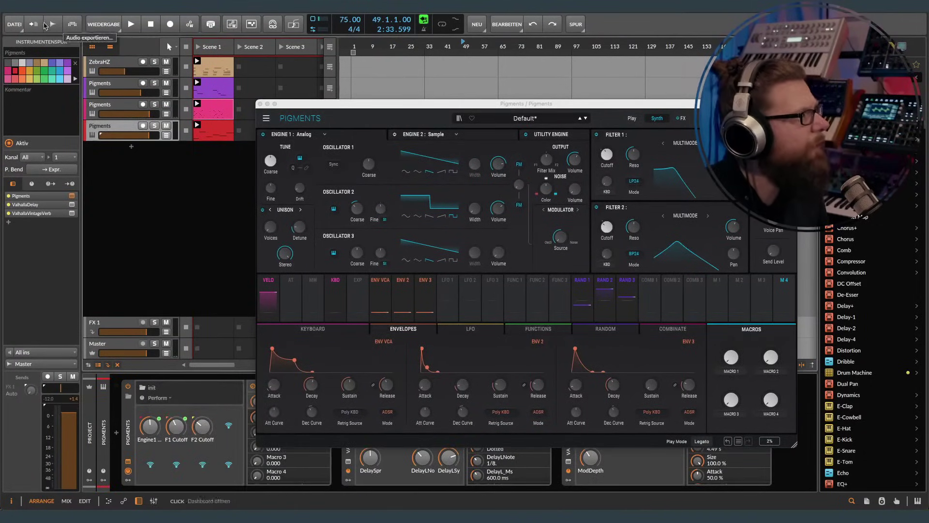
Step: Try to reload the 13 Ambient project from the recent projects on the dashboard
click(15, 24)
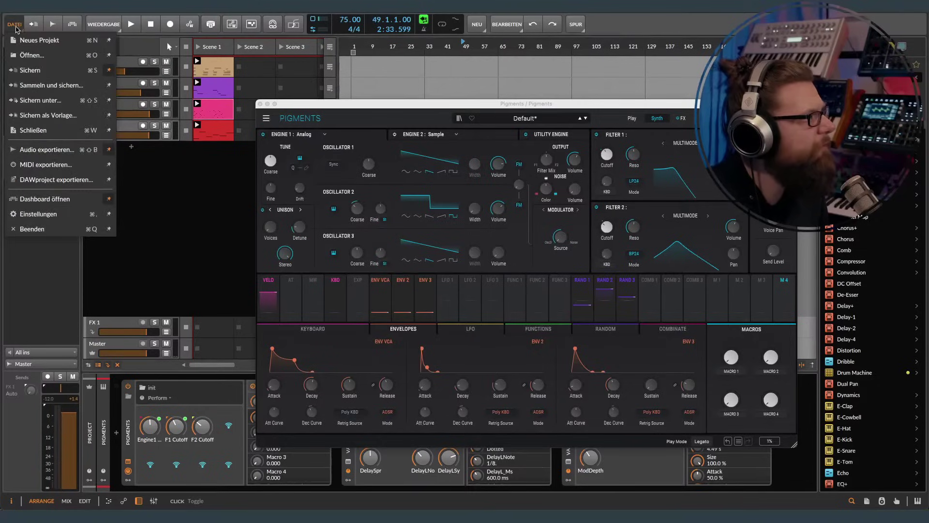
click(76, 27)
click(73, 26)
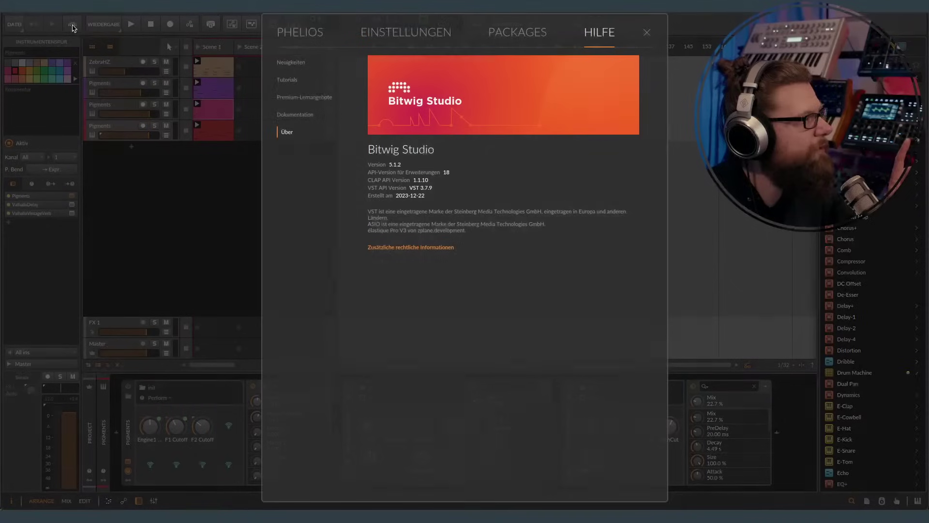
click(300, 34)
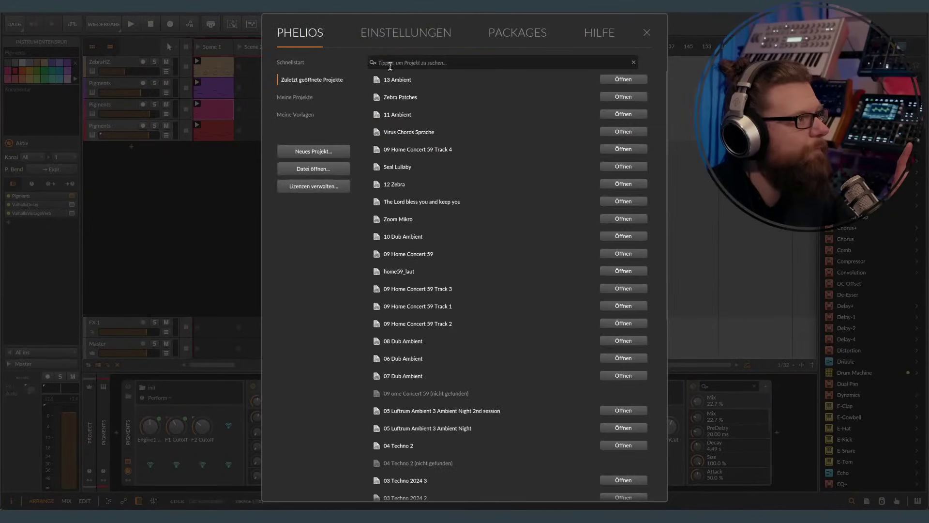
double_click(401, 80)
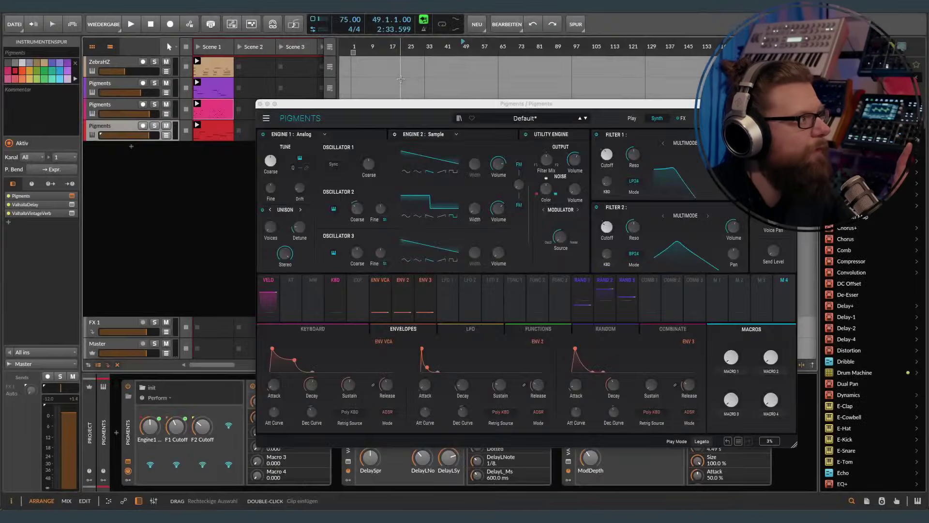
Step: Close the 13 Ambient project without saving, reopen it from the recent projects and activate its audio engine
click(83, 12)
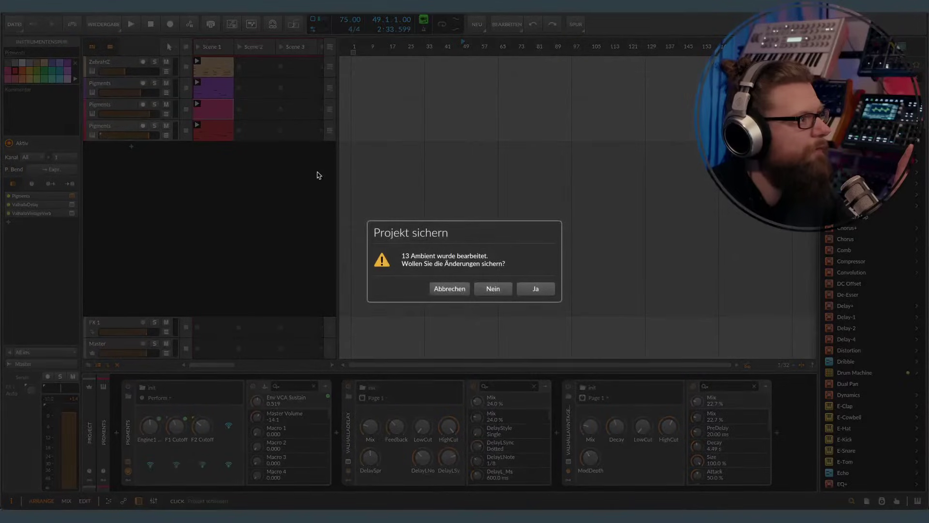
click(492, 289)
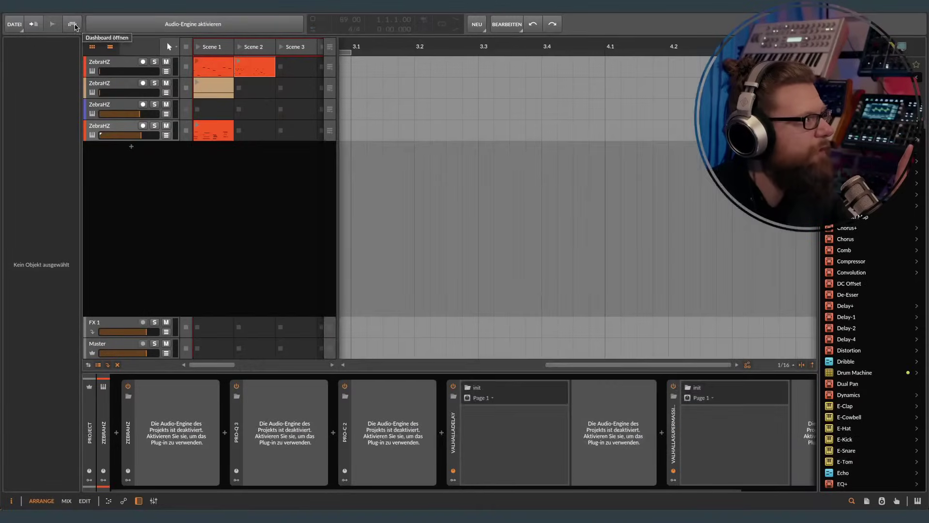
click(73, 24)
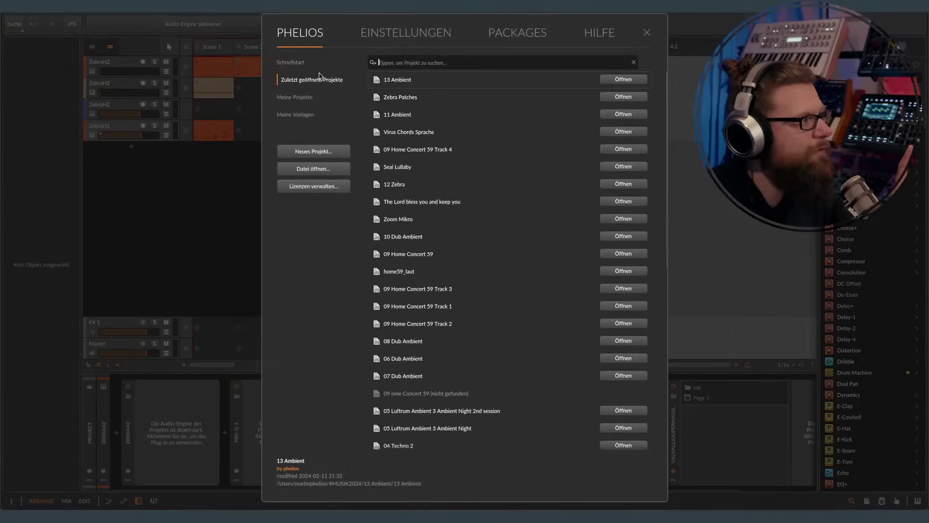
click(393, 79)
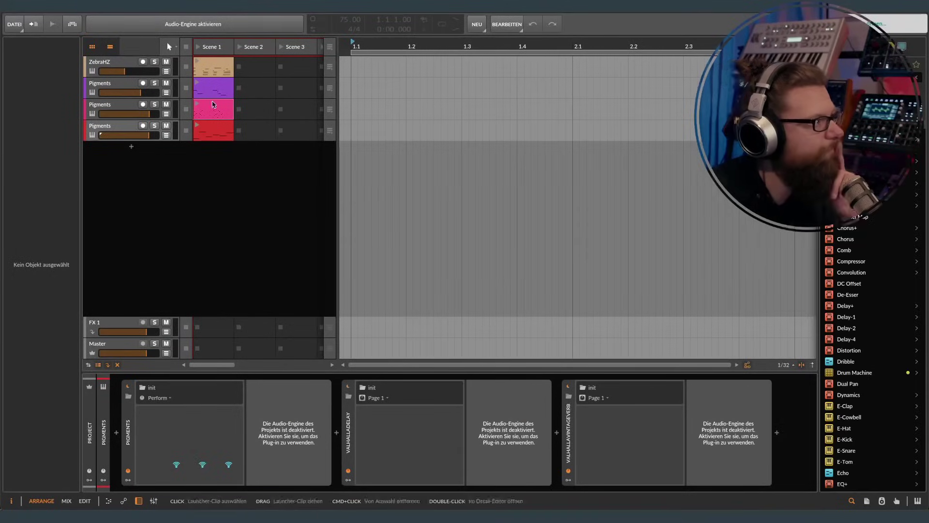
click(135, 25)
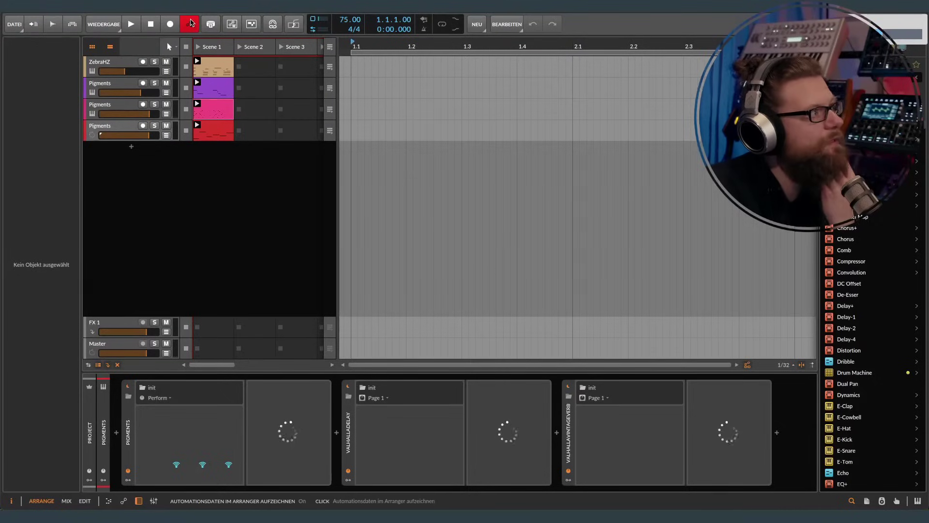
Step: Solo the red Pigments track, start playback and bring up its Pigments window over the arranger
click(123, 130)
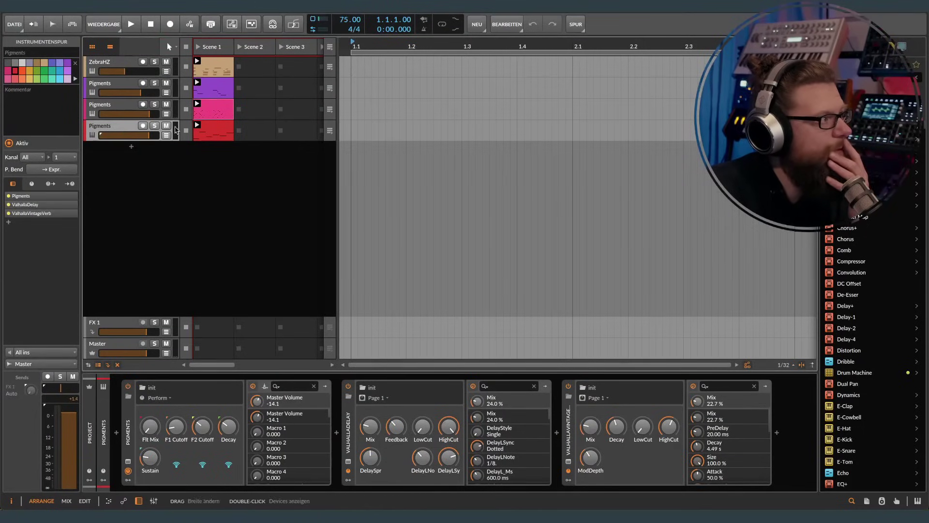
click(154, 126)
key(space)
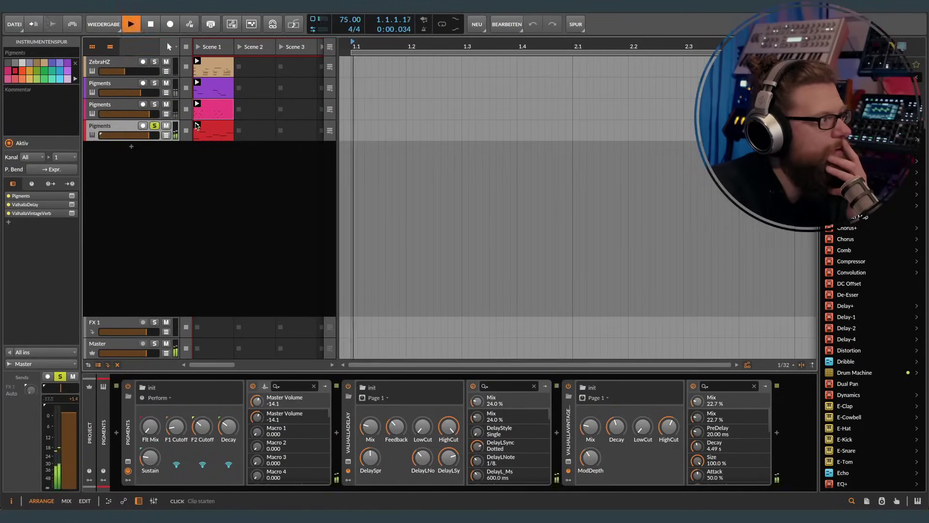
click(144, 459)
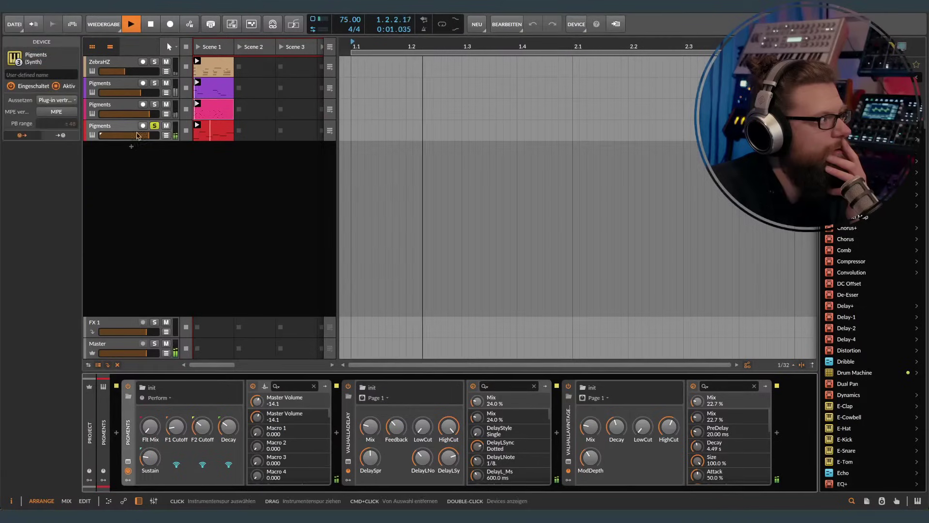
click(128, 461)
drag(518, 15, 583, 27)
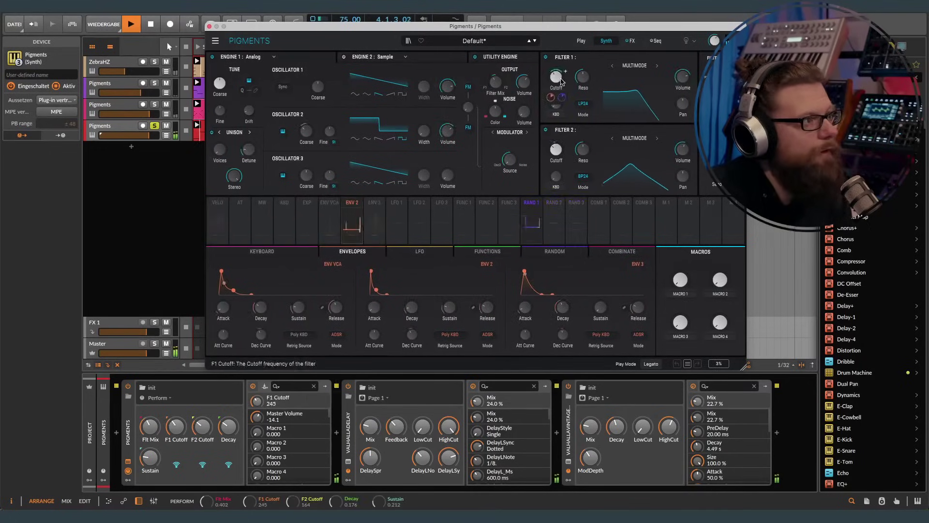
Step: Remove envelope modulation from both filter cutoffs and set Env VCA decay to 0.683, sustain to 0.600, release to about 1.79 s, with slightly longer attack
mouse_move(551, 98)
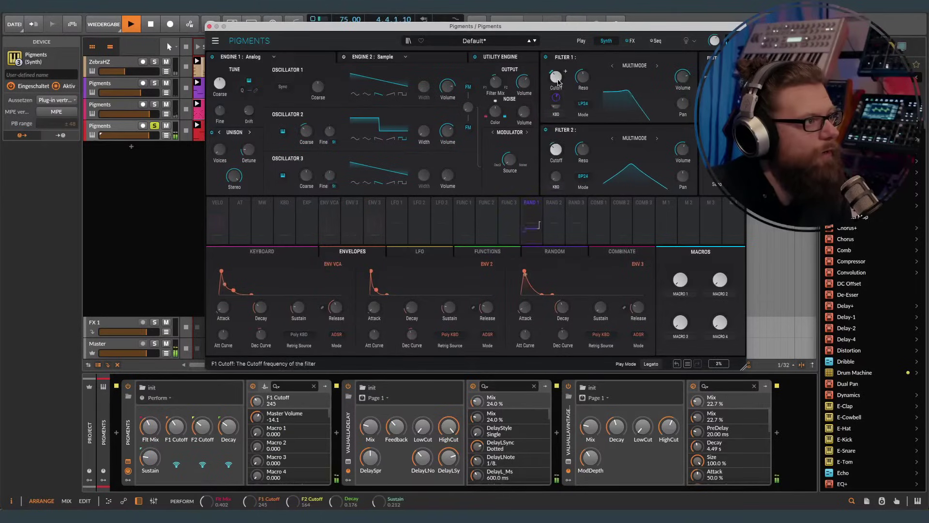
mouse_move(551, 173)
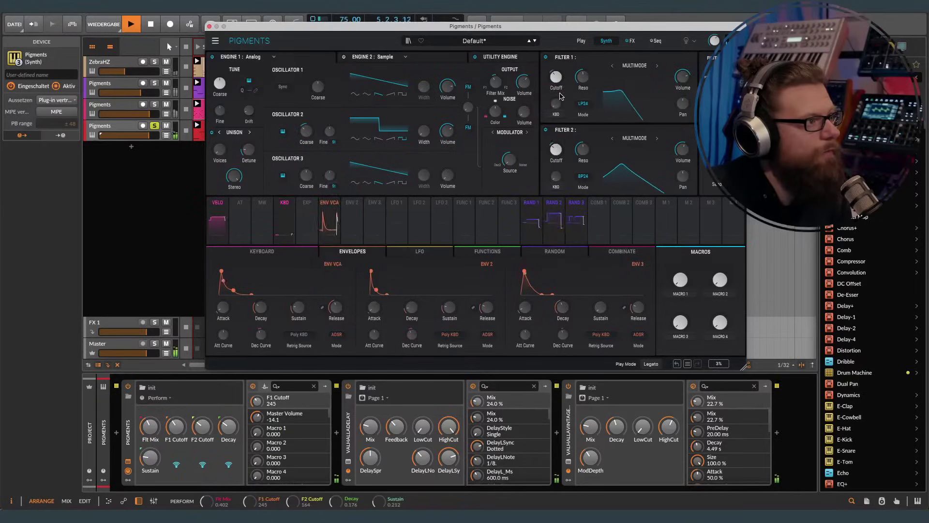
drag(261, 308, 340, 304)
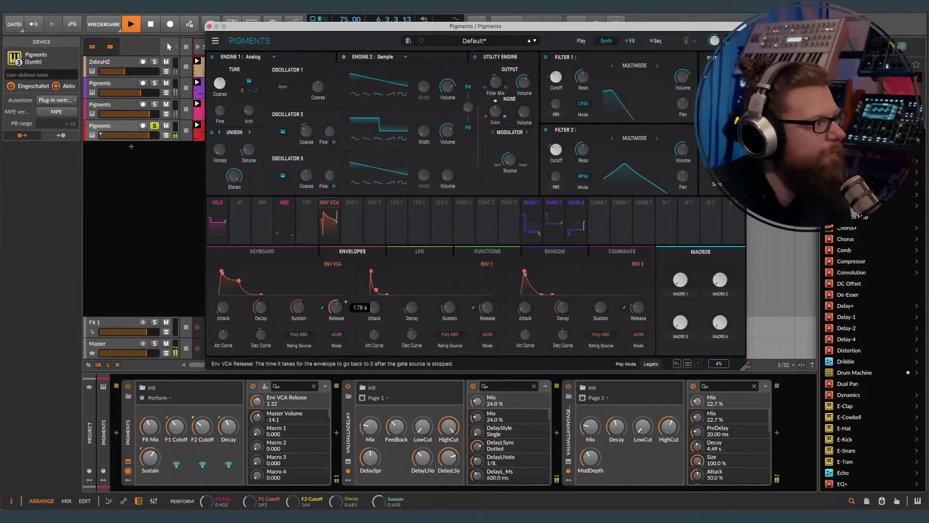
drag(223, 308, 233, 300)
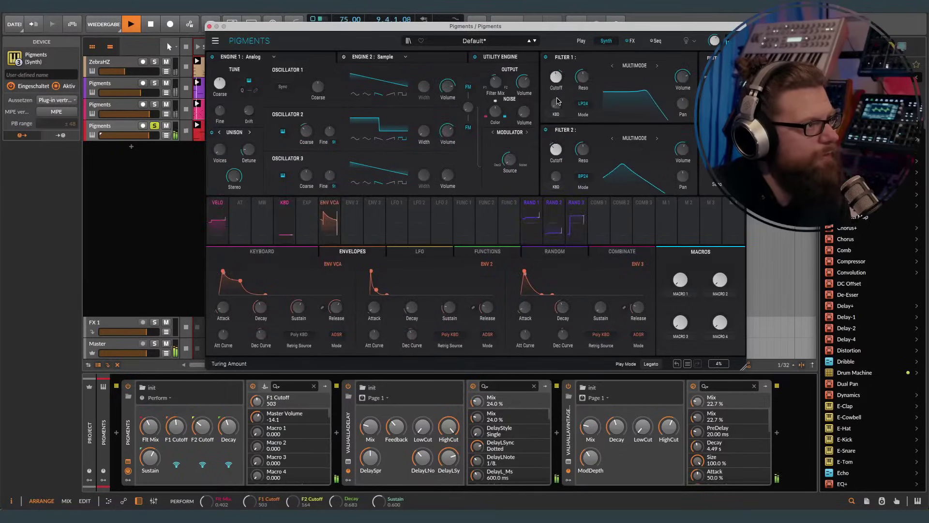
Step: Set the Rand 1 modulation of Filter 1's cutoff to 0.09, then close the modulation view and the Pigments window
drag(534, 211, 557, 77)
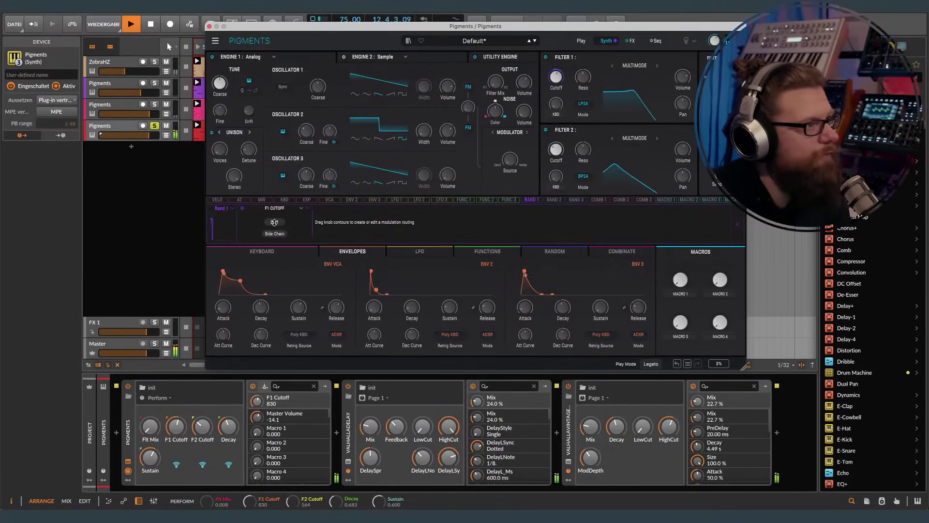
drag(275, 221, 278, 233)
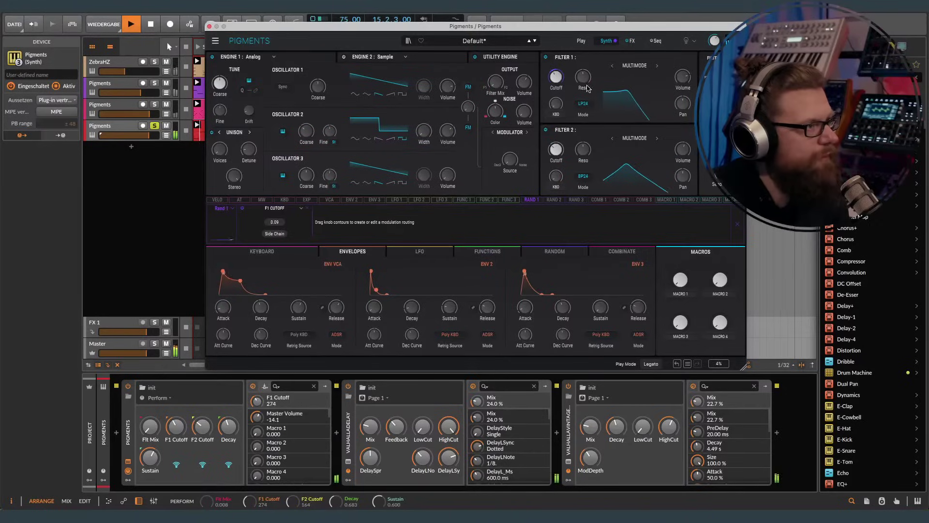
click(737, 223)
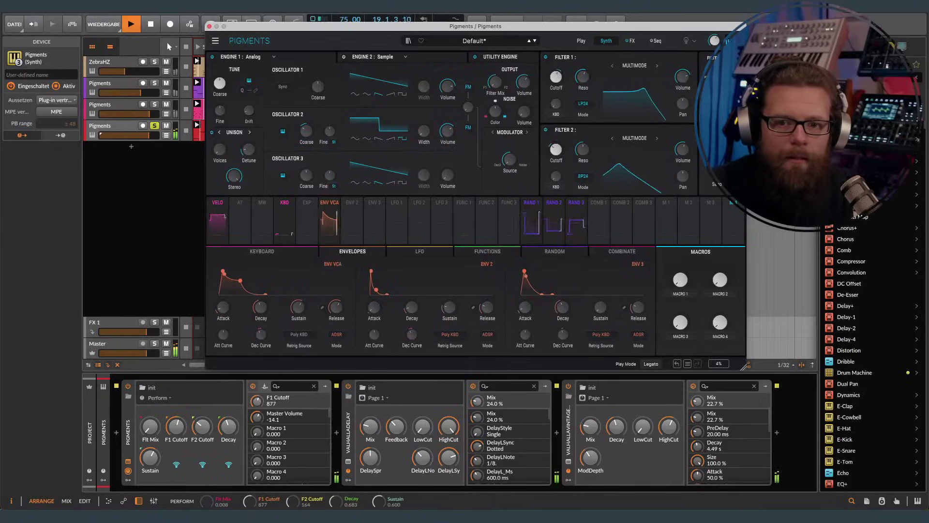
key(super+w)
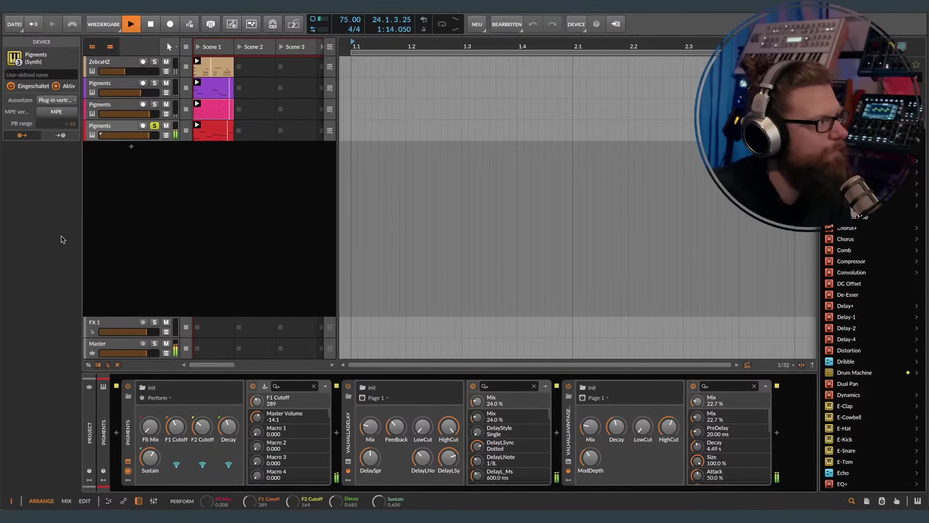
Step: Reopen the red track's Pigments window and set LFO 2 to free running with a triangle wave and a rate of 0.019 Hz
click(128, 461)
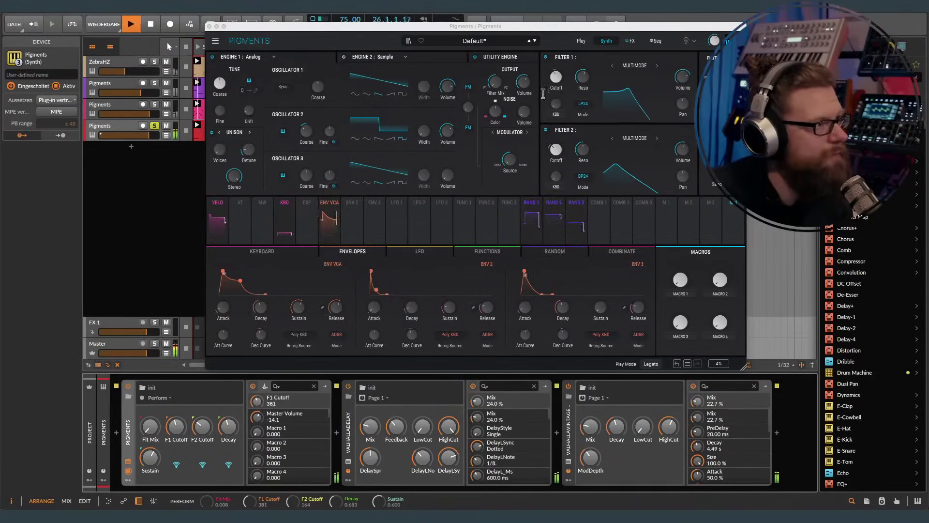
click(420, 252)
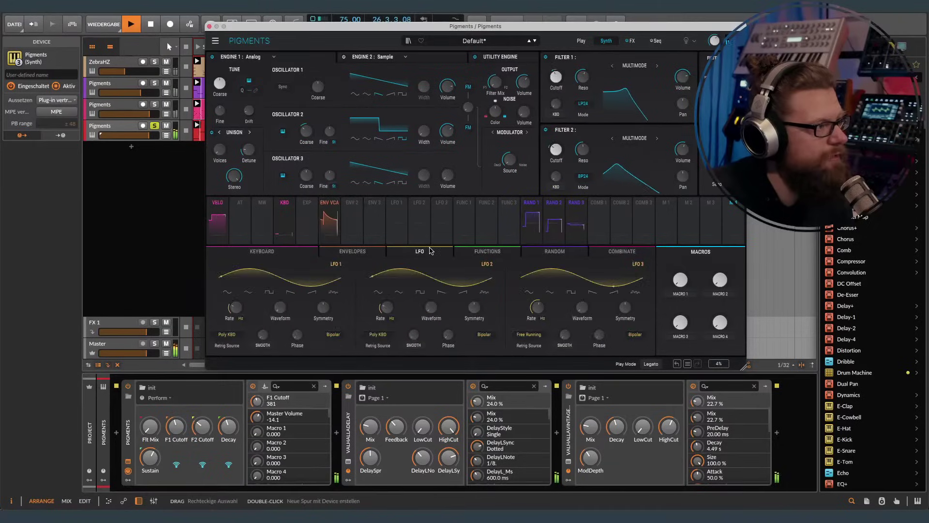
click(378, 334)
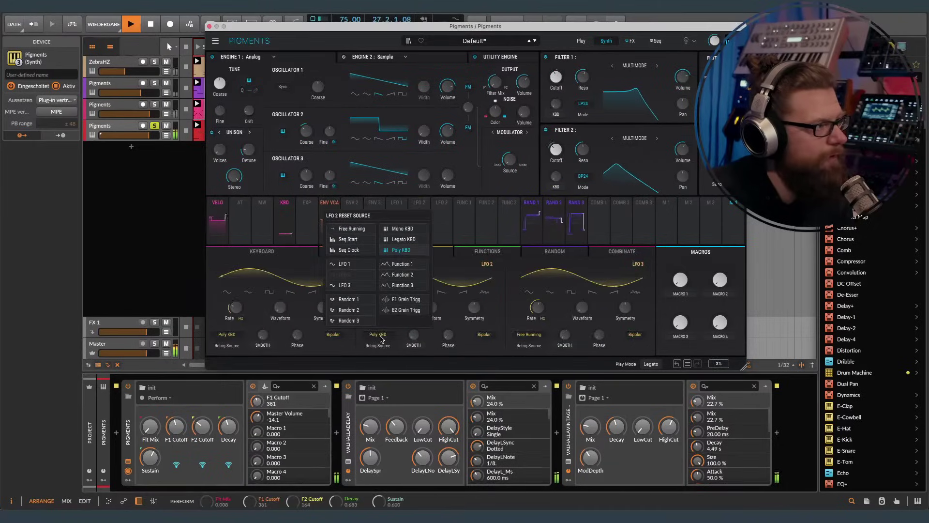
click(353, 228)
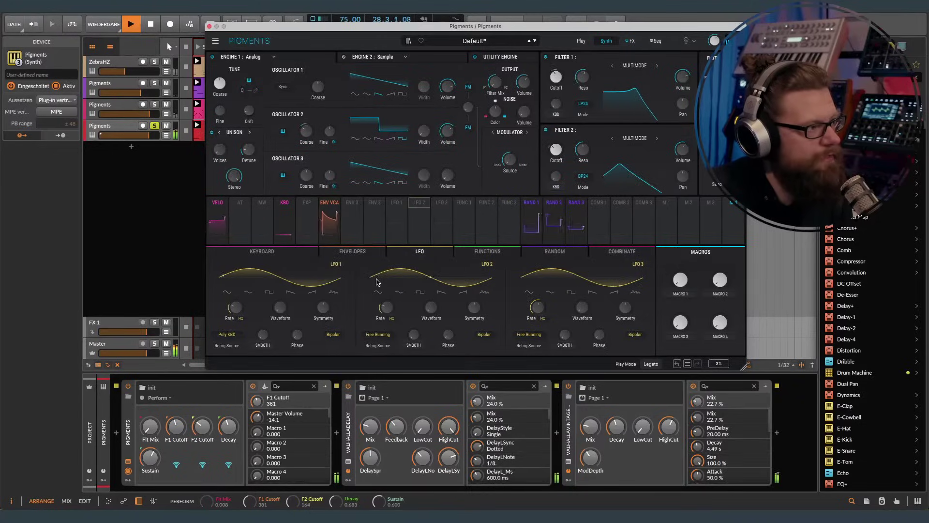
drag(390, 310, 397, 301)
click(399, 292)
scroll(396, 301, down, 5)
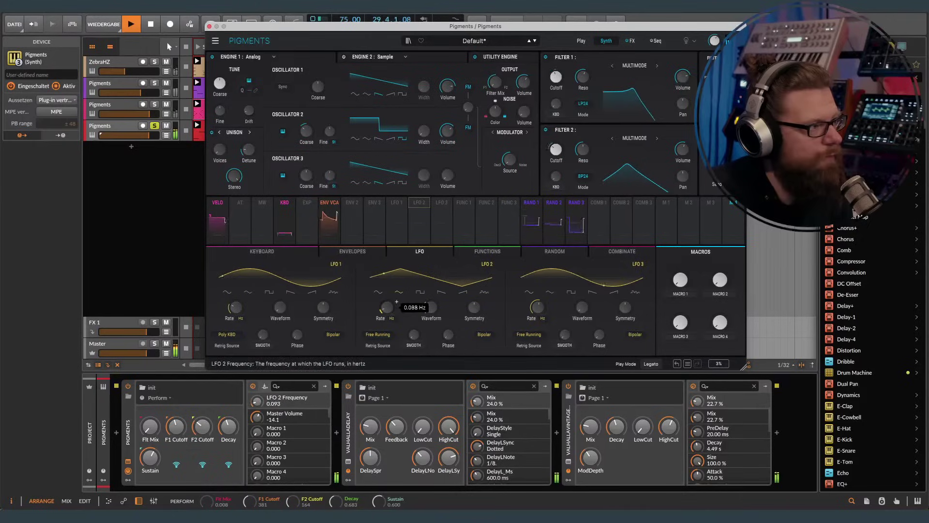
scroll(397, 302, up, 2)
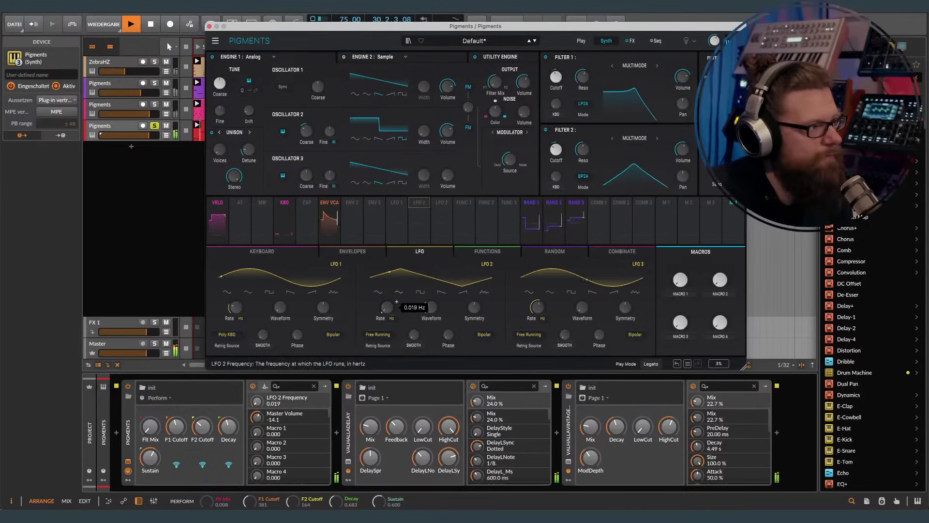
Step: Modulate Filter 1's cutoff with LFO 2 at 0.140 and tune LFO 2's rate to about 0.032 Hz
click(564, 72)
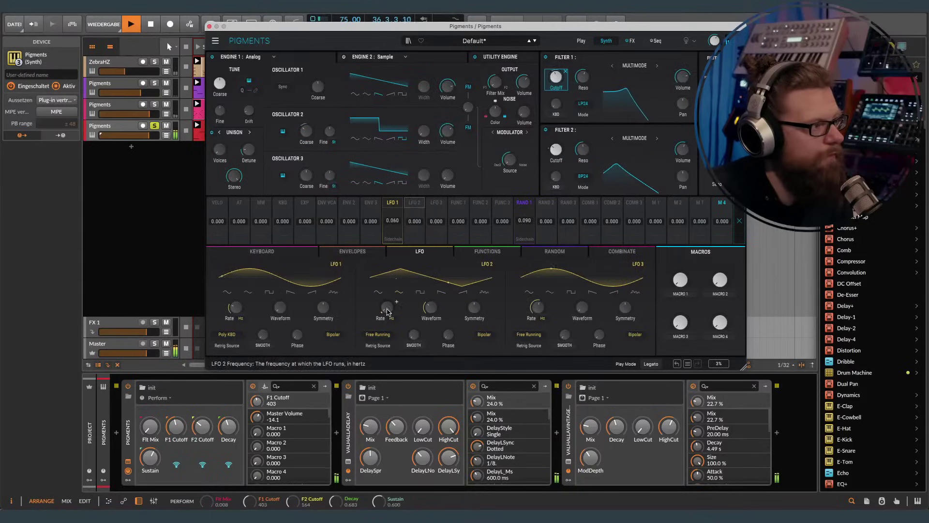
drag(385, 307, 396, 303)
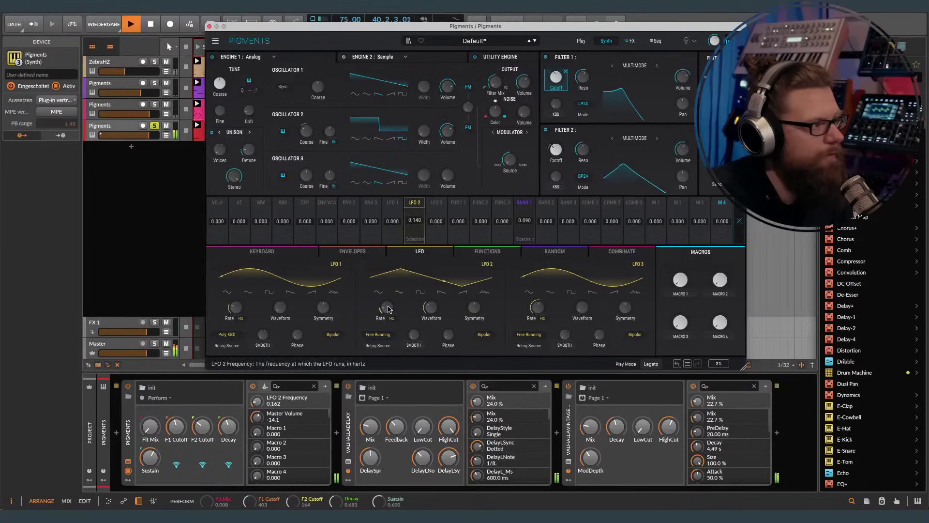
drag(387, 308, 396, 302)
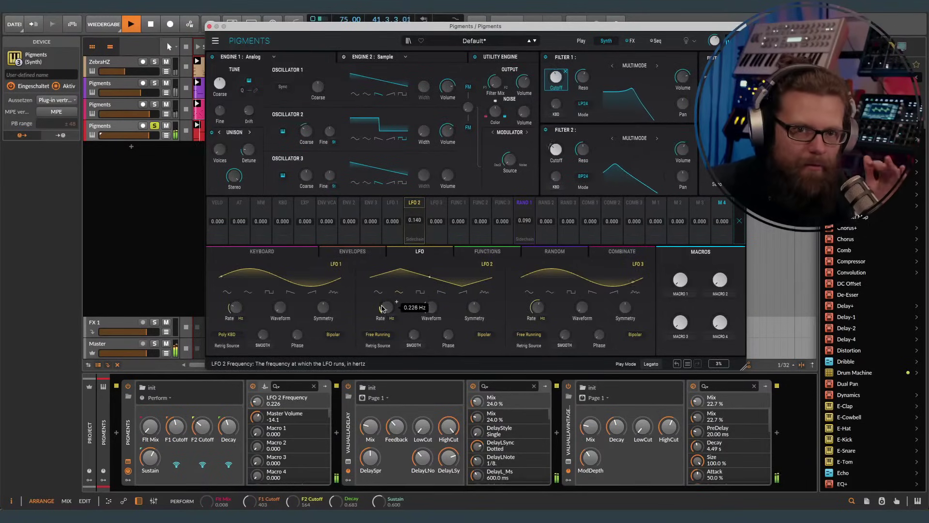
drag(382, 309, 396, 302)
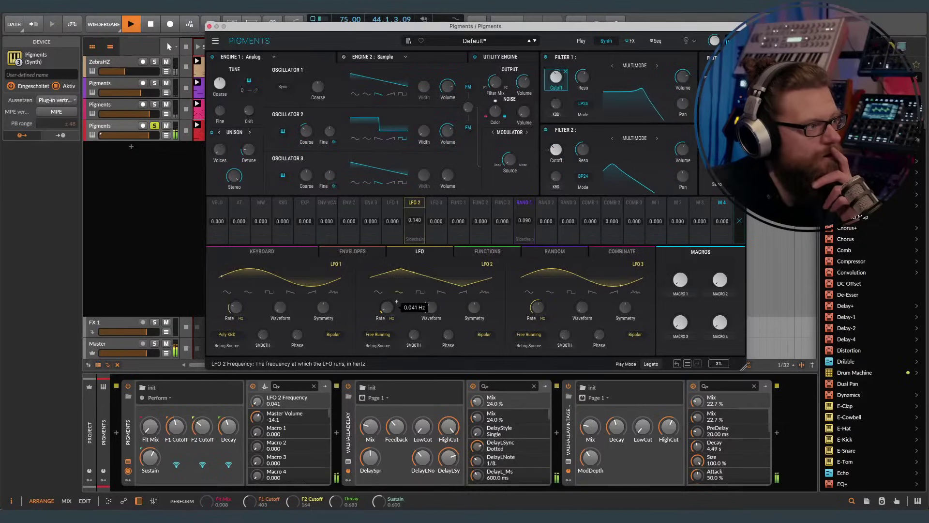
drag(396, 302, 397, 303)
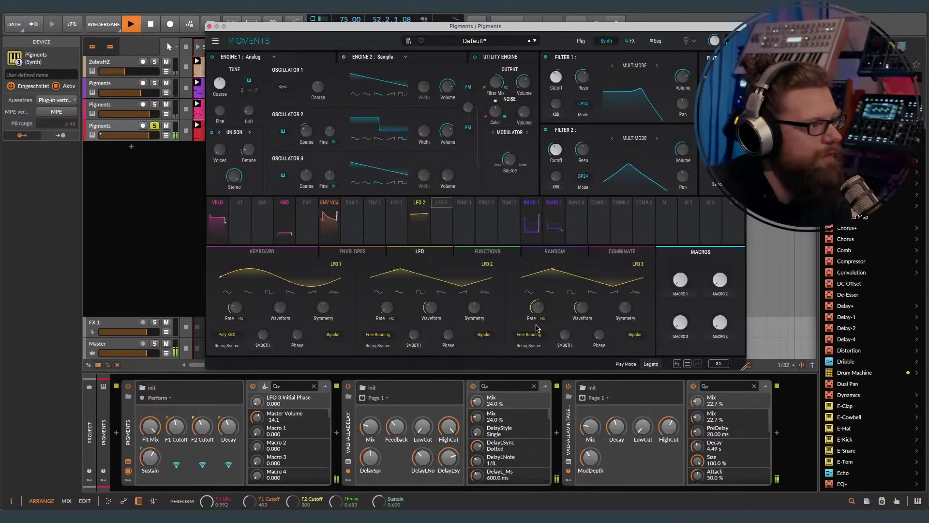
Step: Give LFO 3 a triangle wave and slow its rate to 0.044 Hz
mouse_move(547, 302)
scroll(547, 302, down, 3)
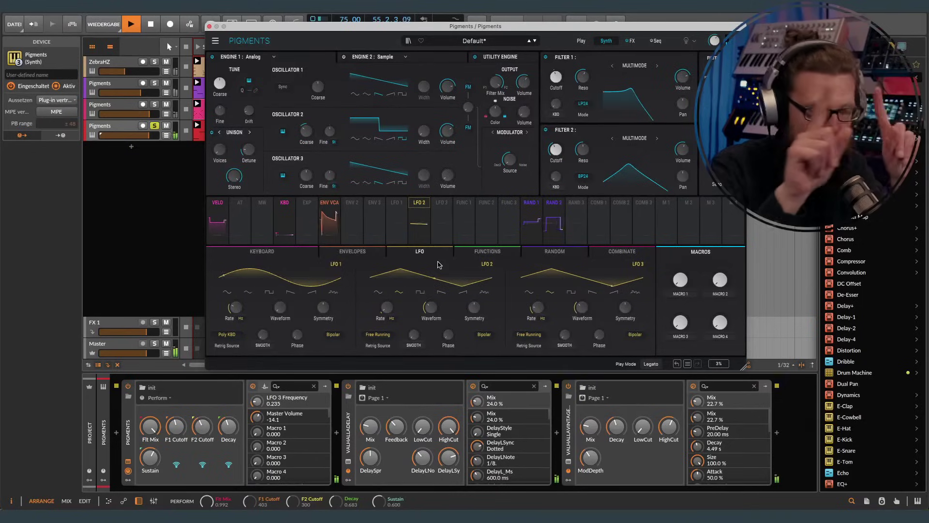
drag(547, 306, 548, 301)
mouse_move(382, 310)
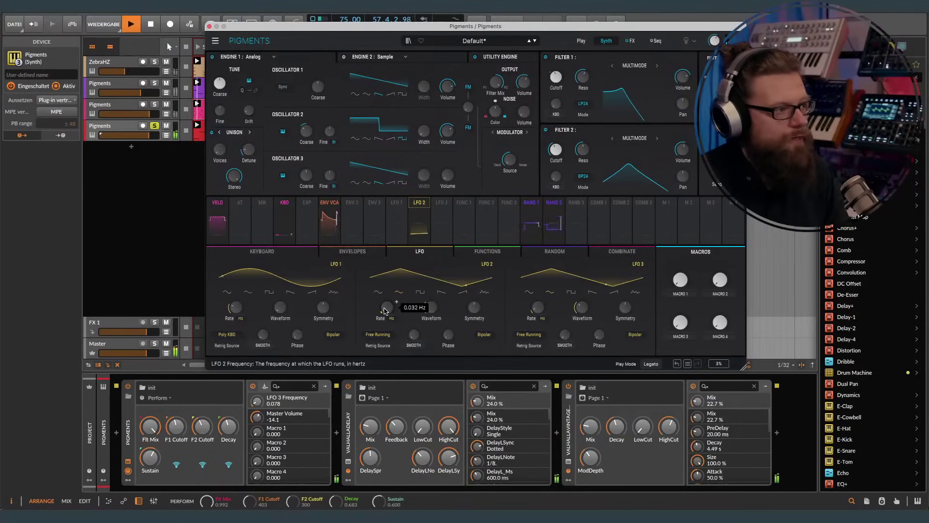
mouse_move(541, 309)
scroll(541, 310, down, 4)
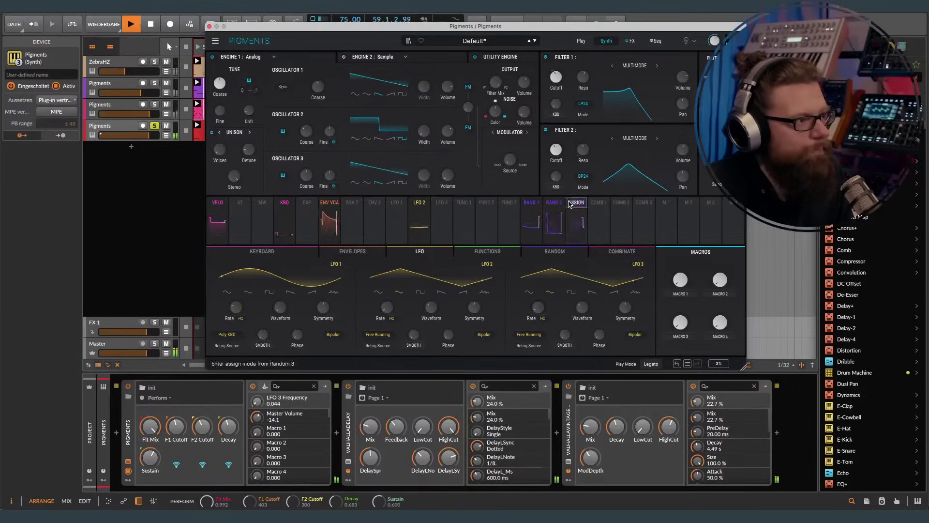
Step: Modulate Filter 2's cutoff with LFO 3 at 0.190 and set Engine 1's filter mix to 0.567
click(556, 149)
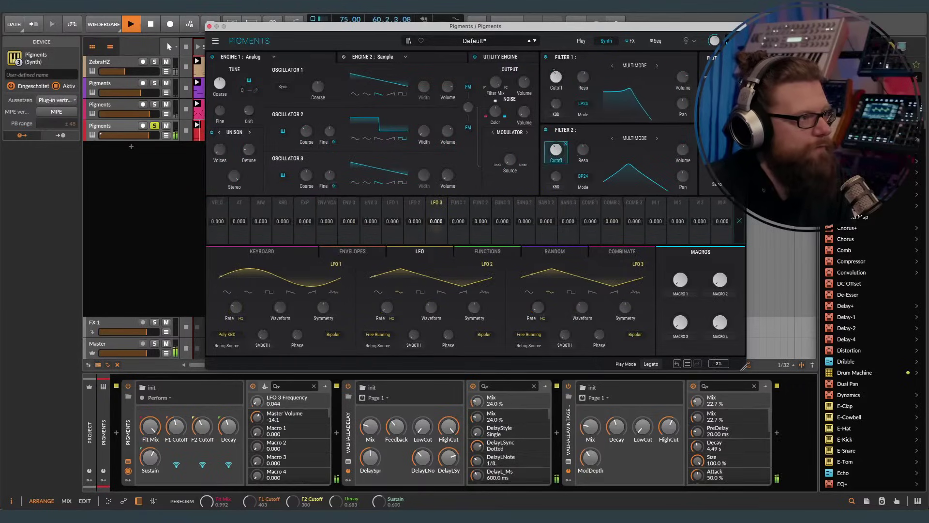
drag(436, 221, 436, 217)
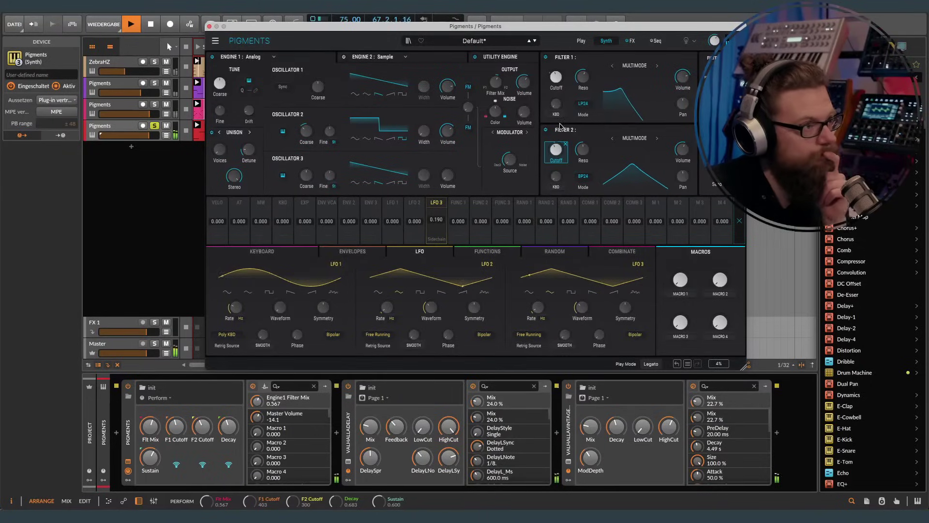
Step: Set Filter 2's volume to -3.50 dB and pan Filter 1 off-centre to 0.335
mouse_move(554, 81)
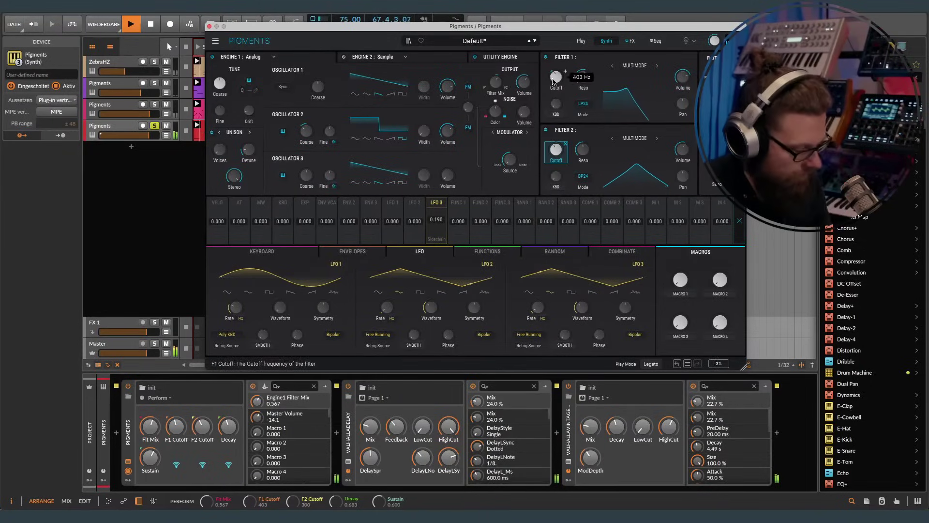
click(691, 146)
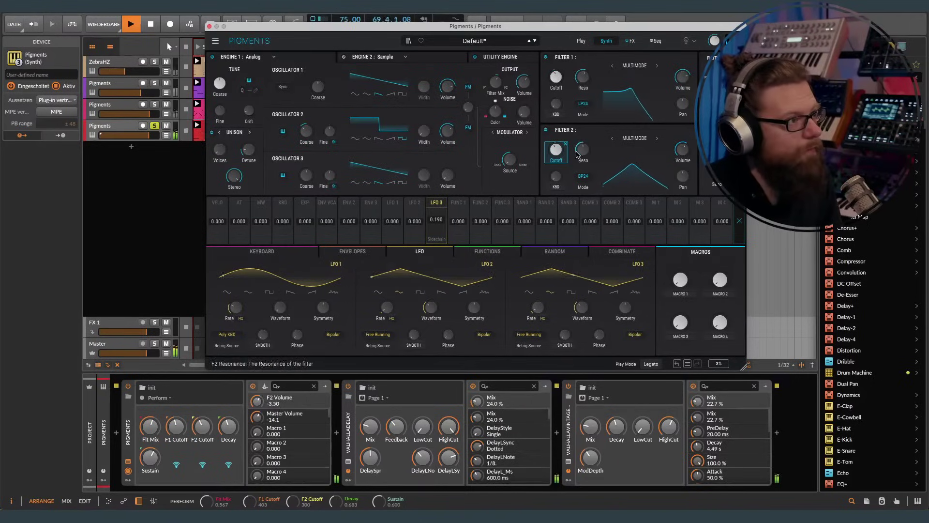
mouse_move(584, 155)
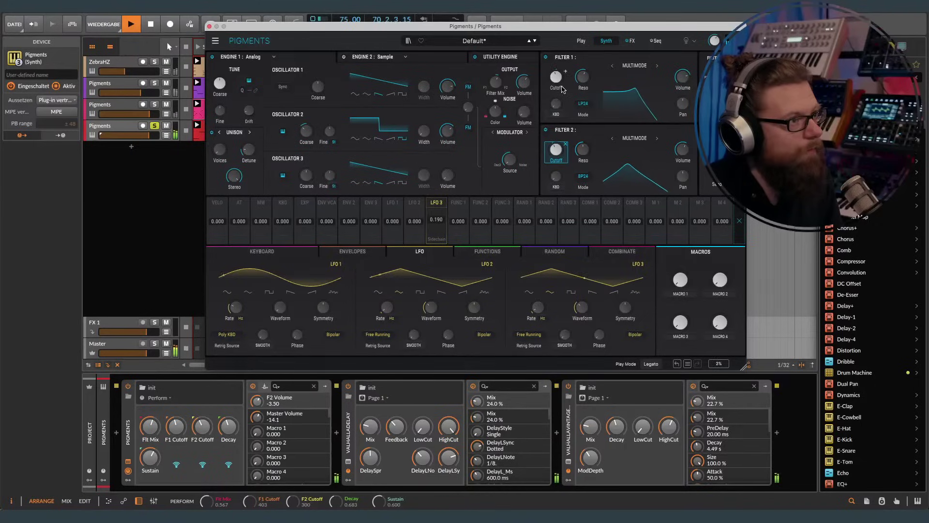
drag(683, 106, 684, 107)
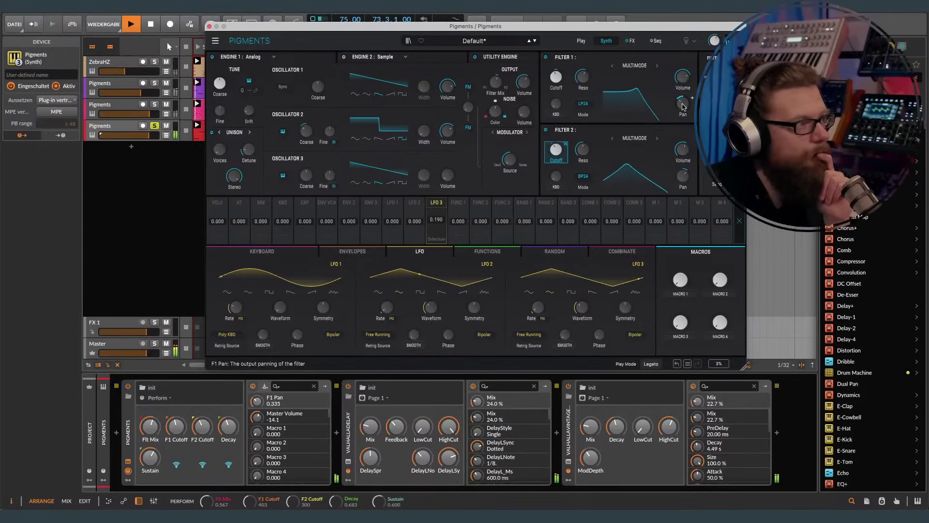
Step: Unsolo the red Pigments track, set its volume to +1.4 dB and close the synth window
click(154, 127)
click(125, 130)
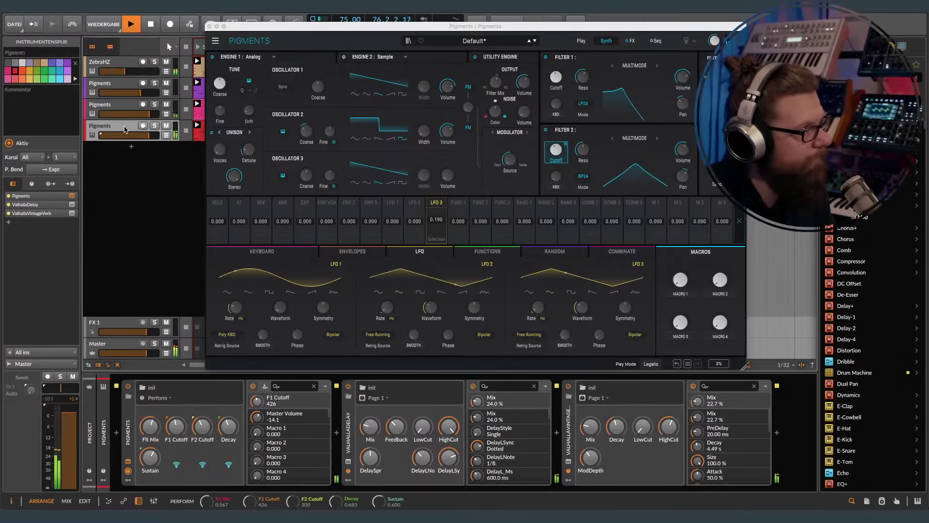
click(209, 26)
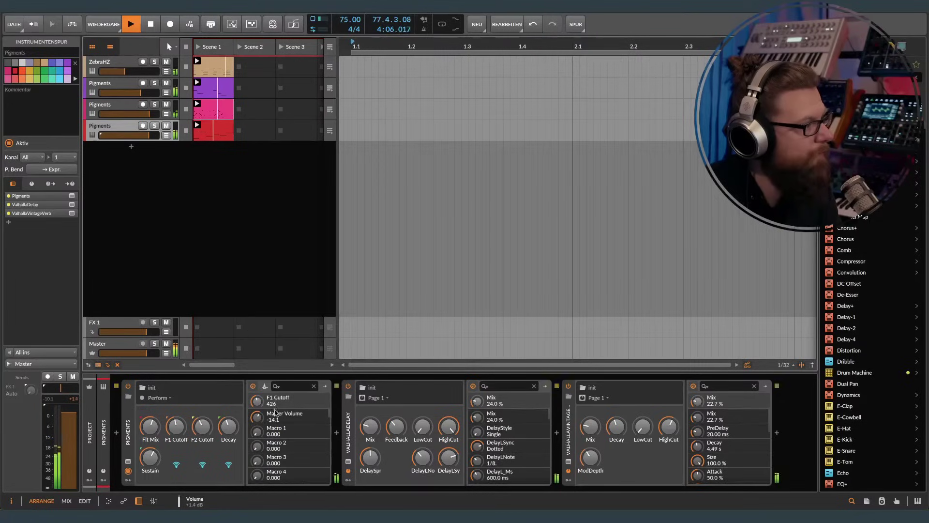
Step: Insert Pro-Q 3 between Pigments and ValhallaDelay on the red track
click(336, 433)
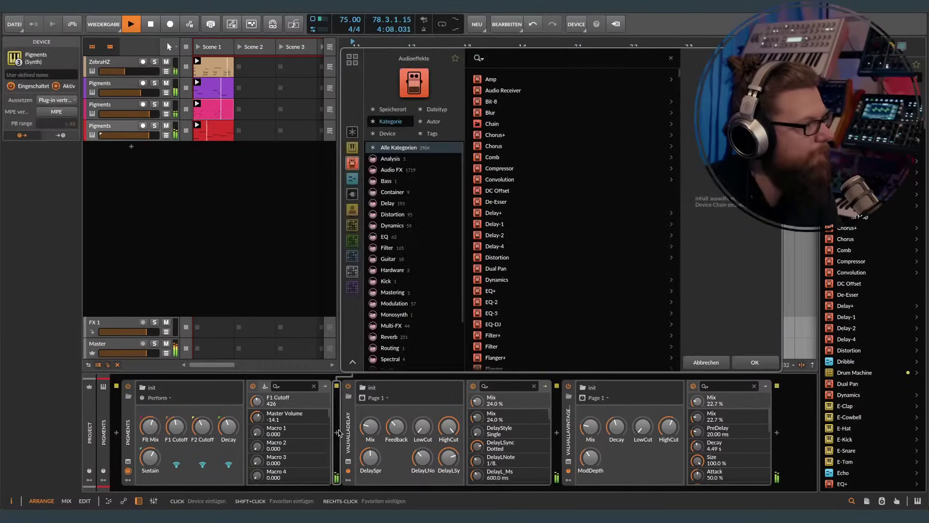
click(352, 240)
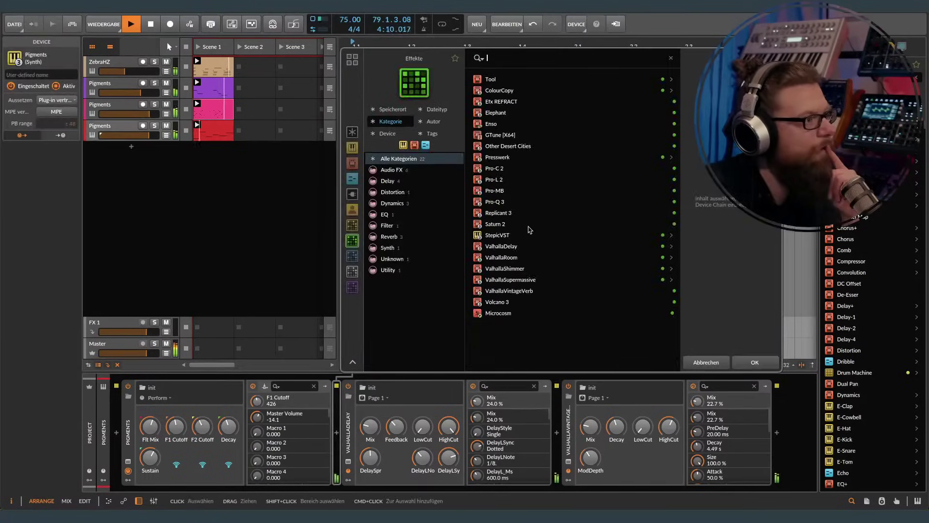
double_click(499, 202)
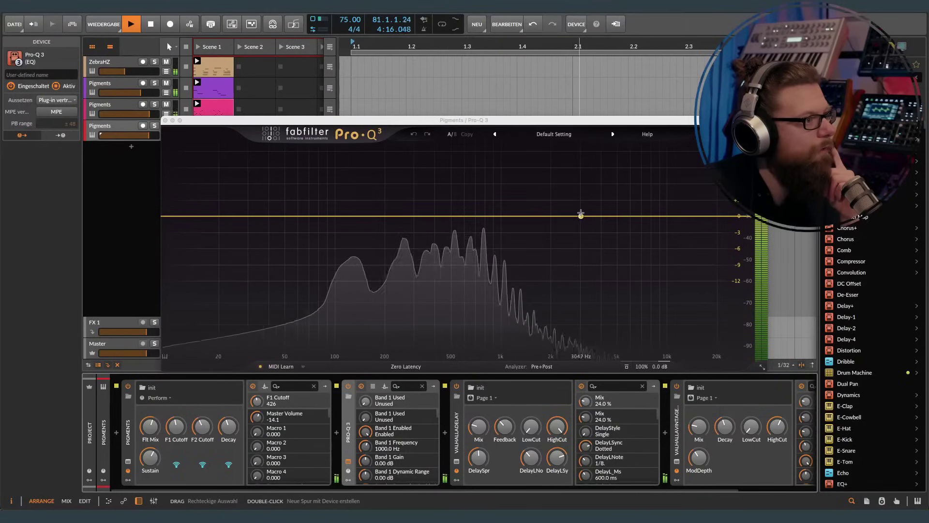
Step: Shape the EQ with a low cut at about 85 Hz and a high-shelf boost at about 1566 Hz, then close Pro-Q 3
click(340, 221)
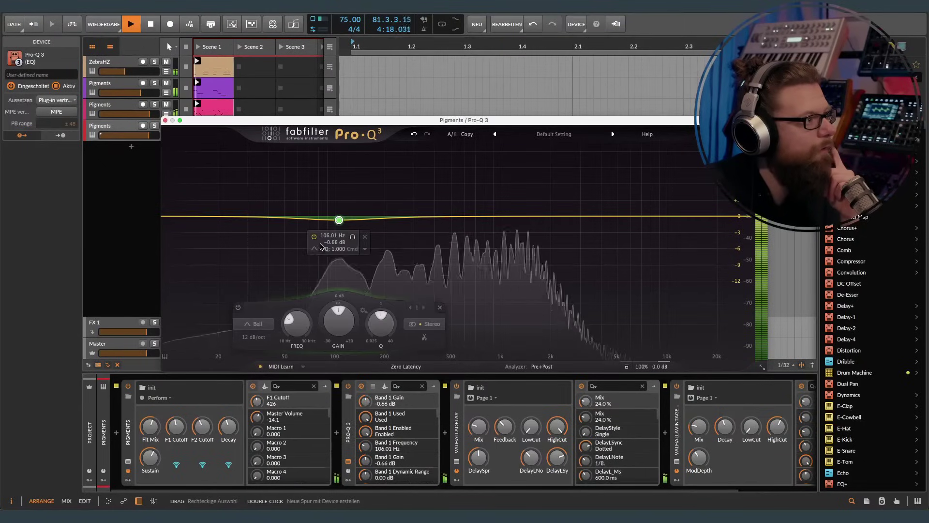
click(336, 260)
drag(339, 218, 324, 240)
drag(574, 216, 533, 204)
scroll(573, 210, up, 1)
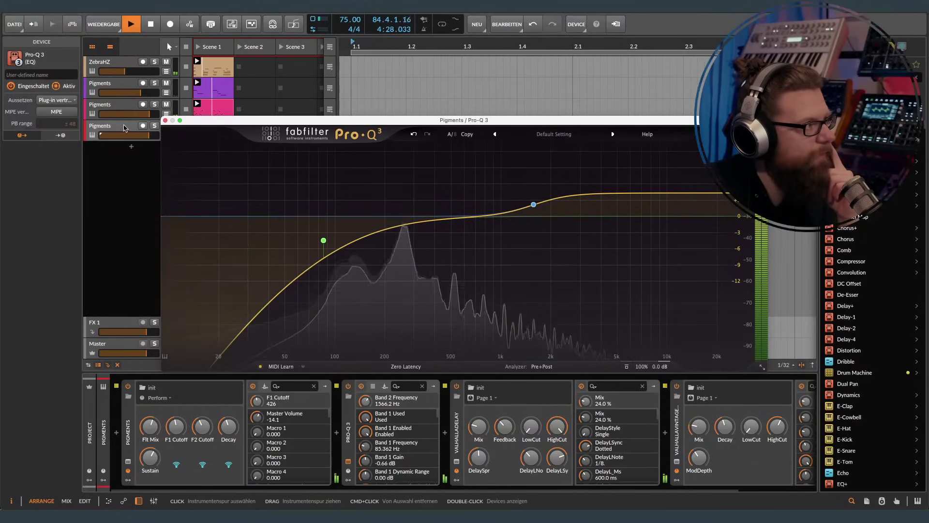
click(145, 127)
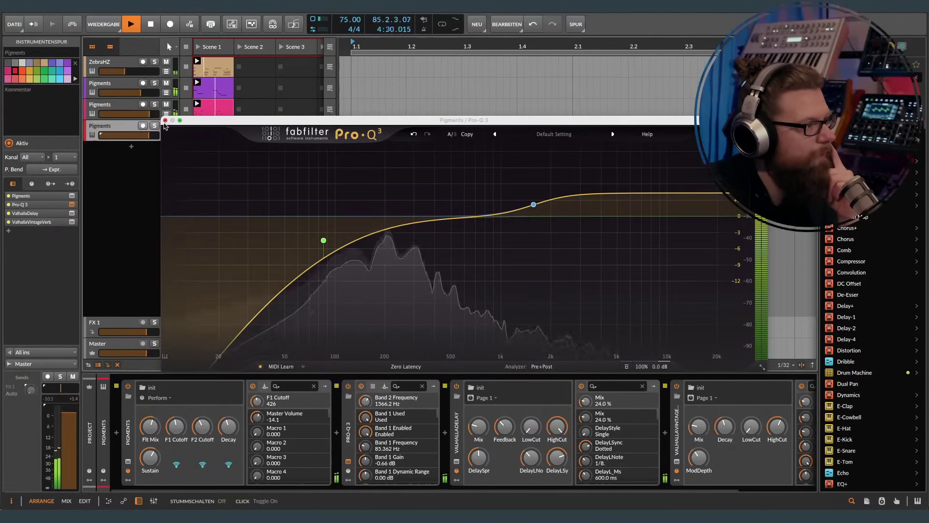
click(165, 120)
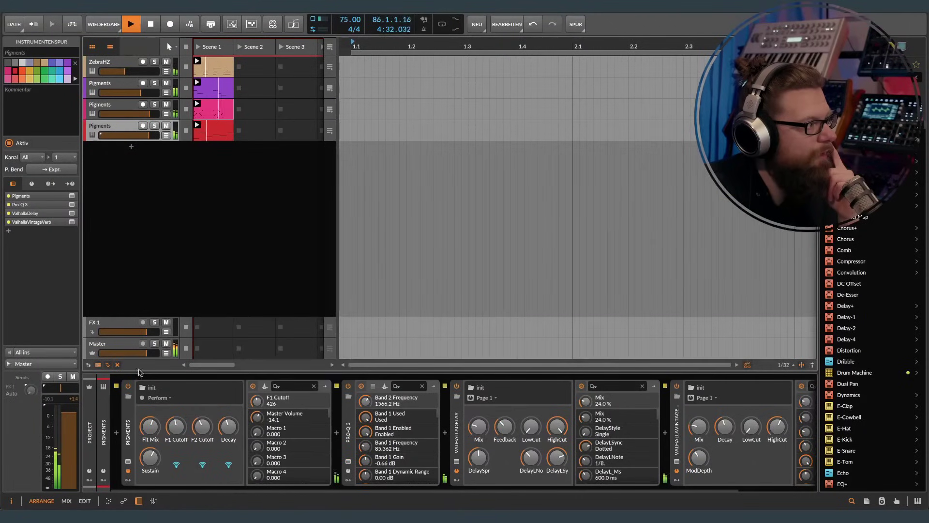
Step: Set the red track's Filter 1 cutoff to 927 Hz and its volume to -0.3 dB, leaving the Pigments window closed
click(72, 195)
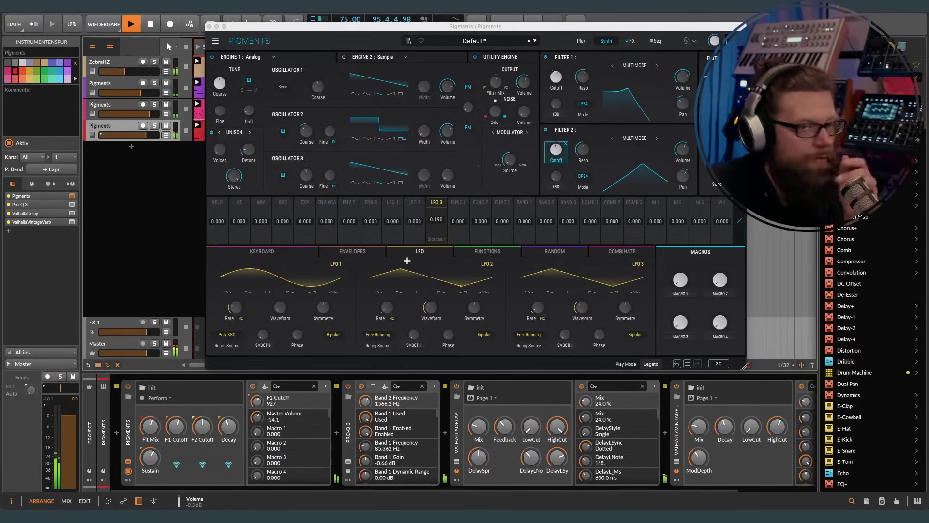
click(209, 28)
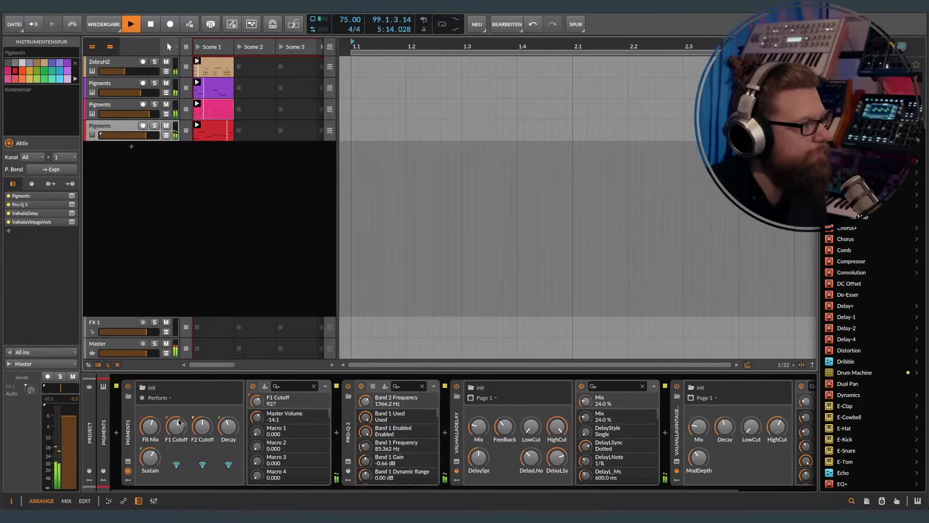
Step: Reopen Pigments, set Env VCA decay to 0.970 and sustain to 0.504, and solo the red track
click(128, 468)
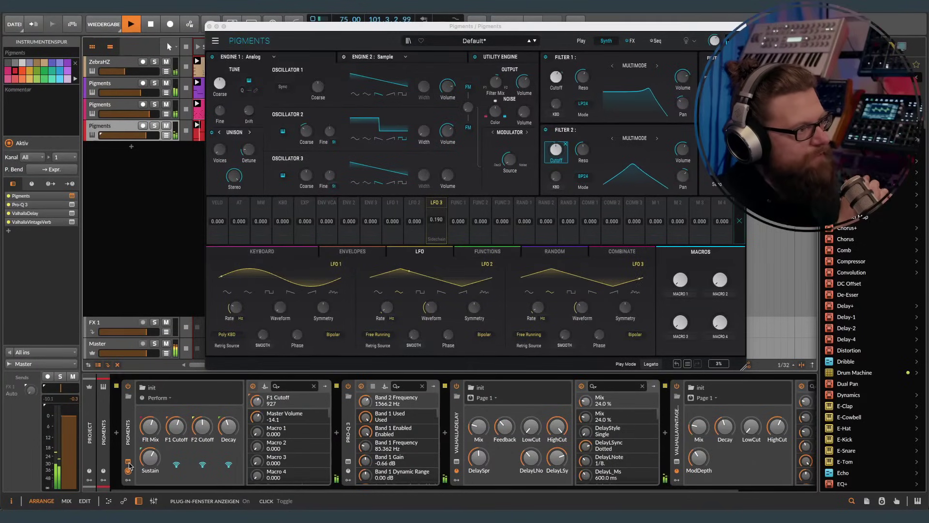
click(358, 252)
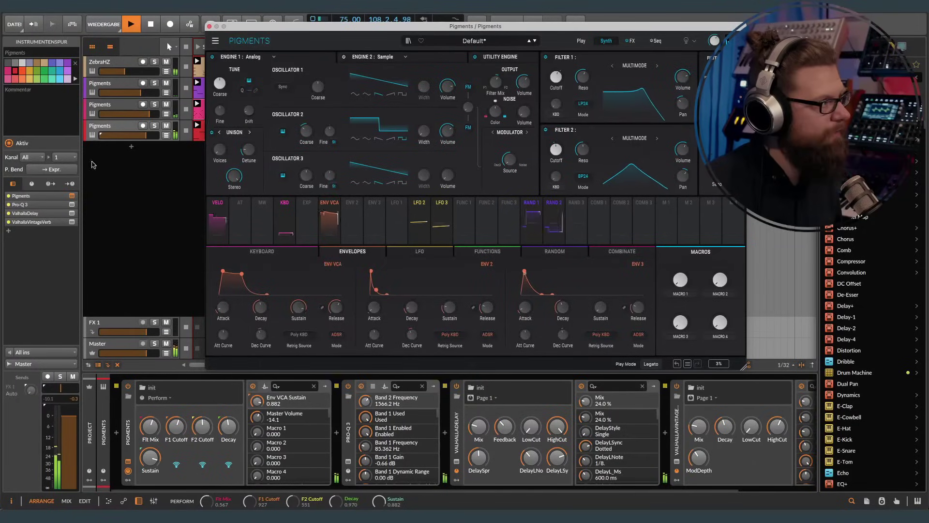
key(s)
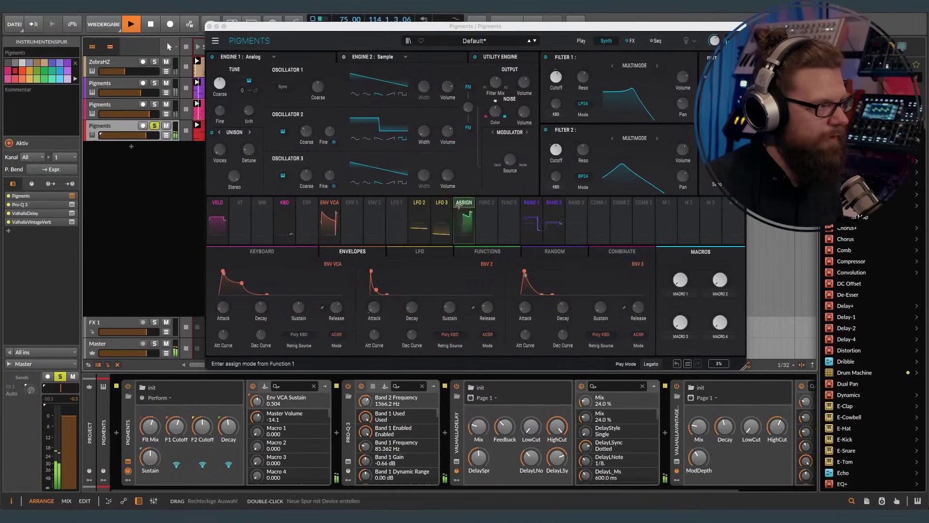
mouse_move(400, 205)
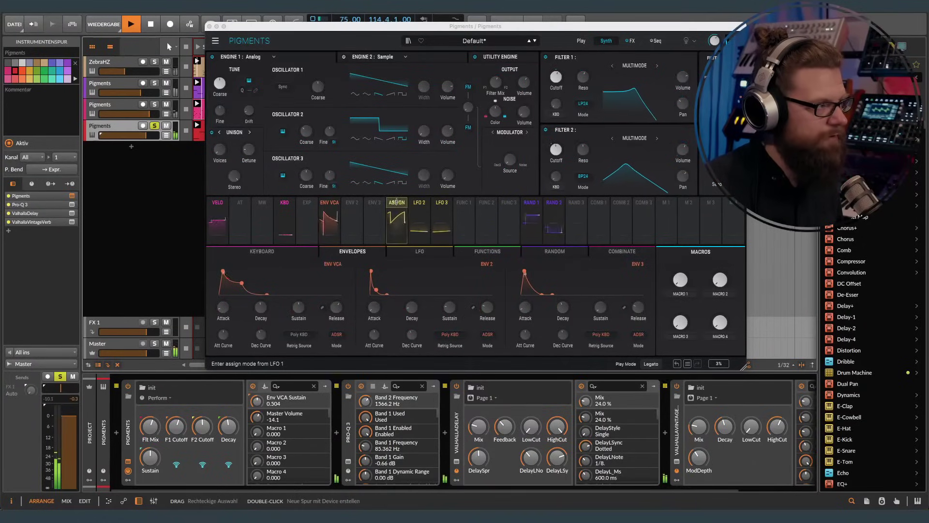
Step: Set LFO 1 in Pigments to a free-running triangle wave at 0.019 Hz
click(397, 203)
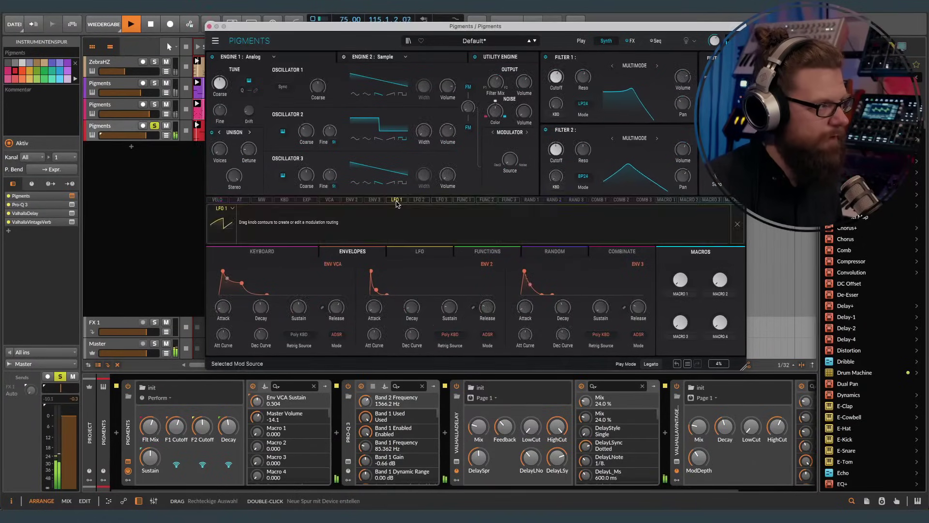
click(738, 224)
click(419, 251)
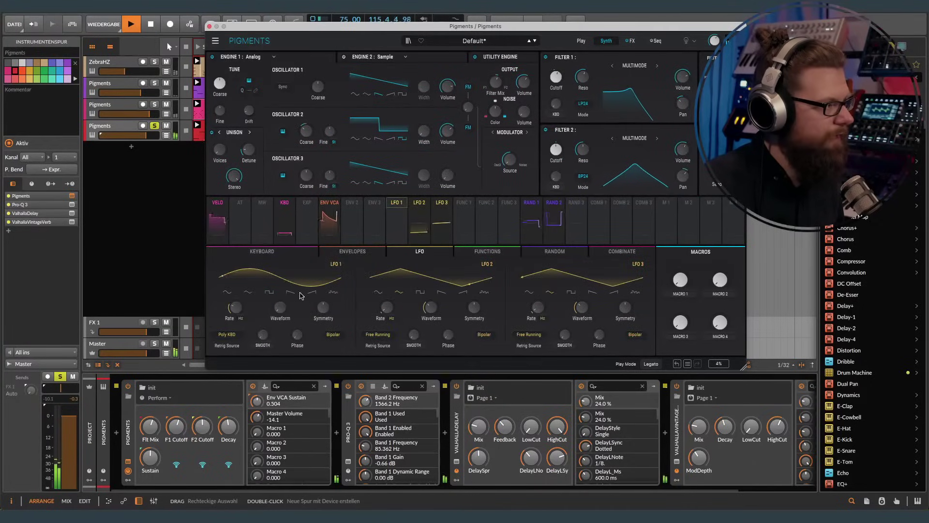
click(227, 335)
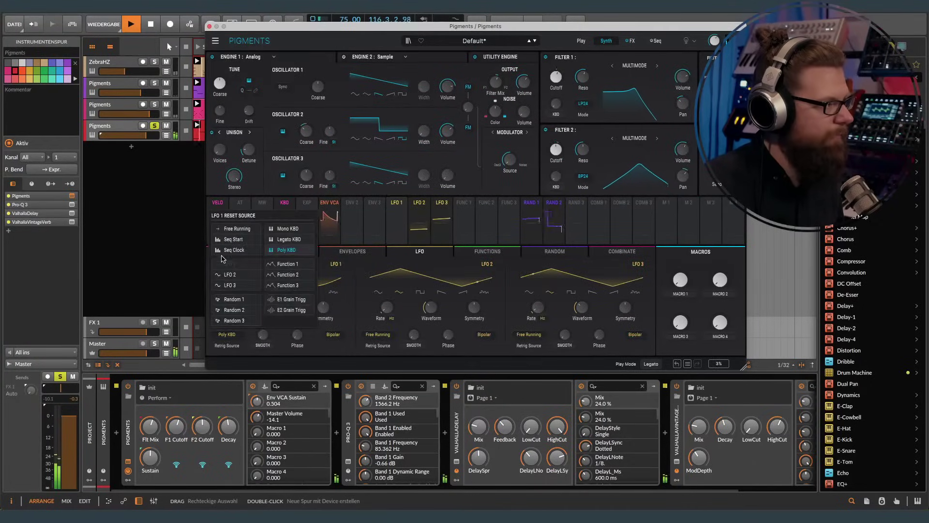
click(236, 228)
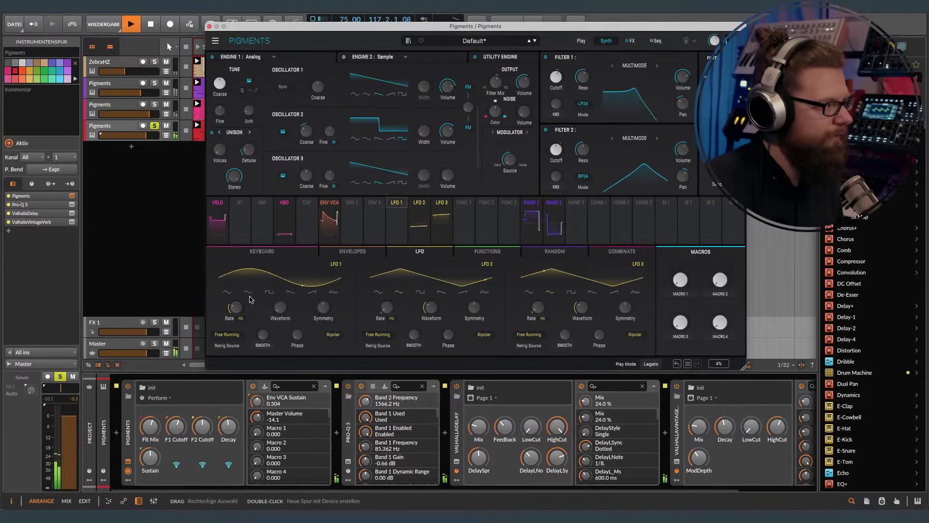
click(249, 293)
drag(235, 307, 246, 302)
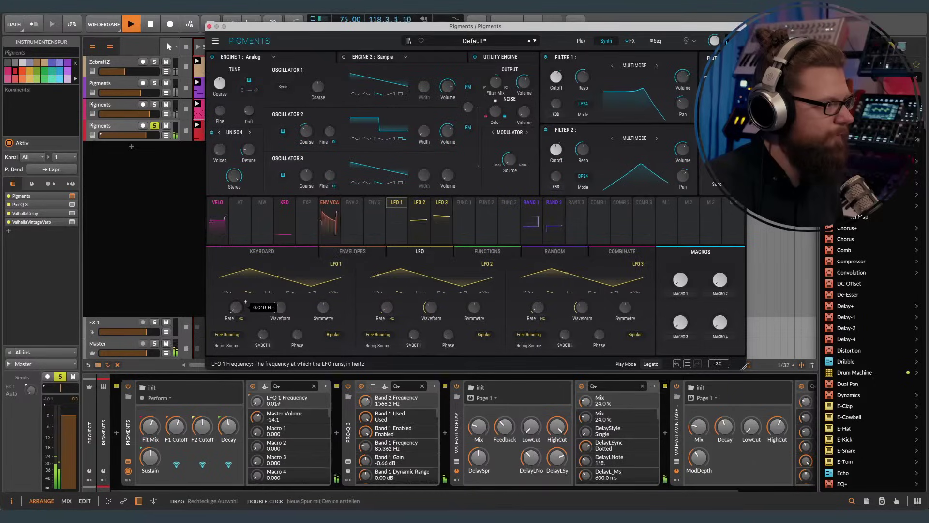
Step: Modulate Env VCA sustain with LFO 1 by 0.480 and set the sustain to 0.488
click(353, 252)
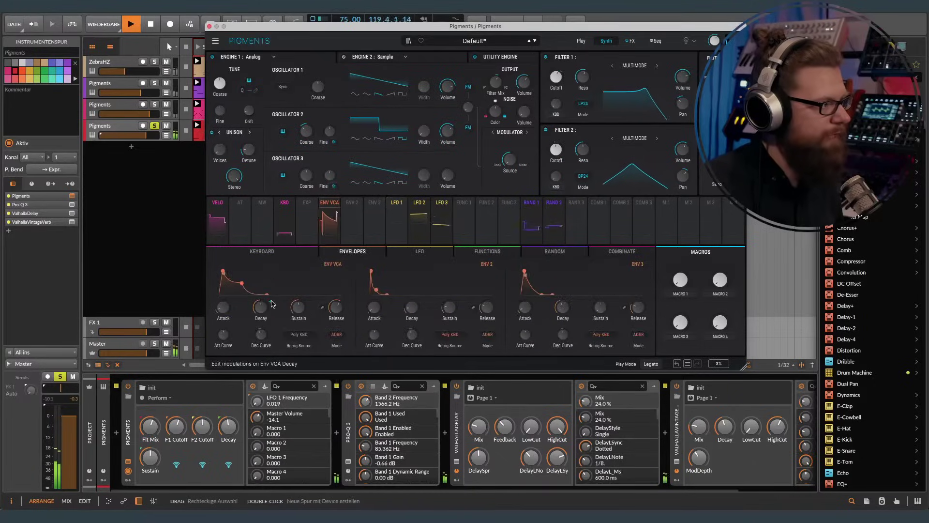
click(307, 306)
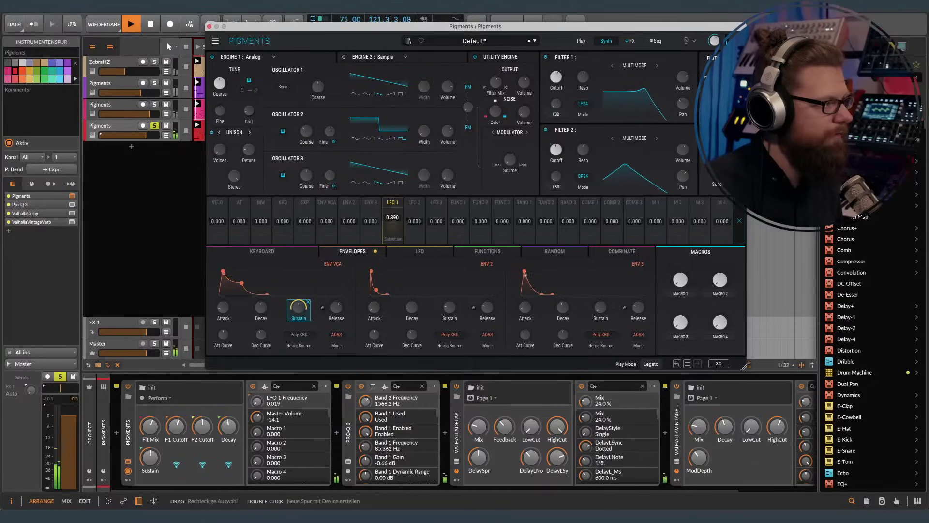
drag(392, 218, 392, 214)
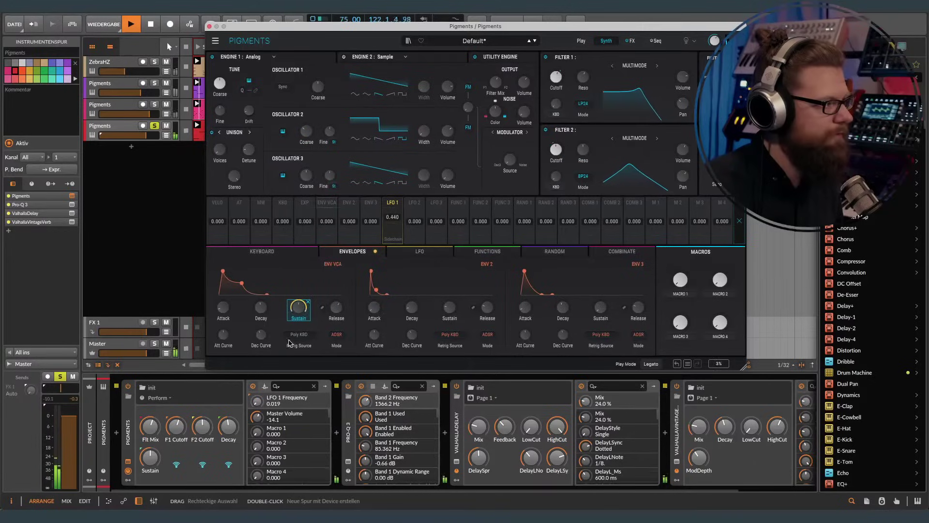
drag(299, 322, 310, 305)
click(300, 314)
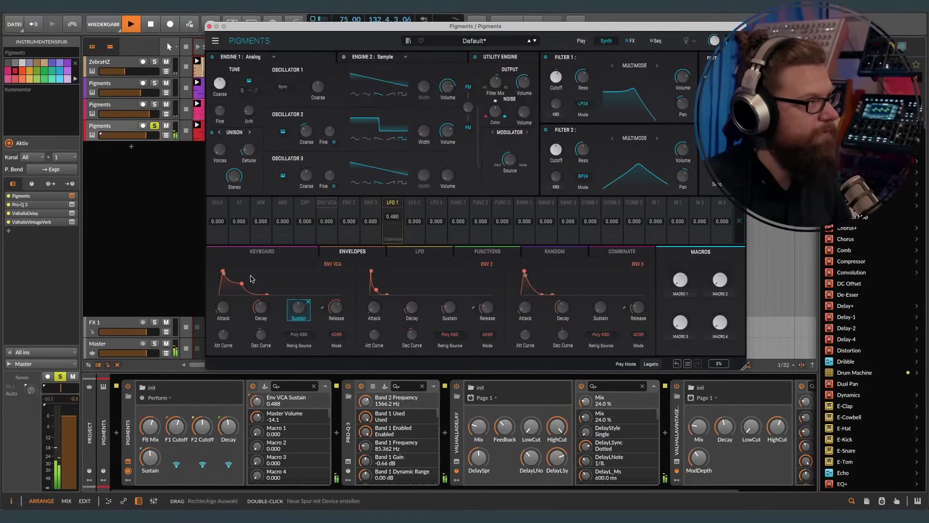
Step: Unsolo the red track to hear it together with the other tracks
click(107, 190)
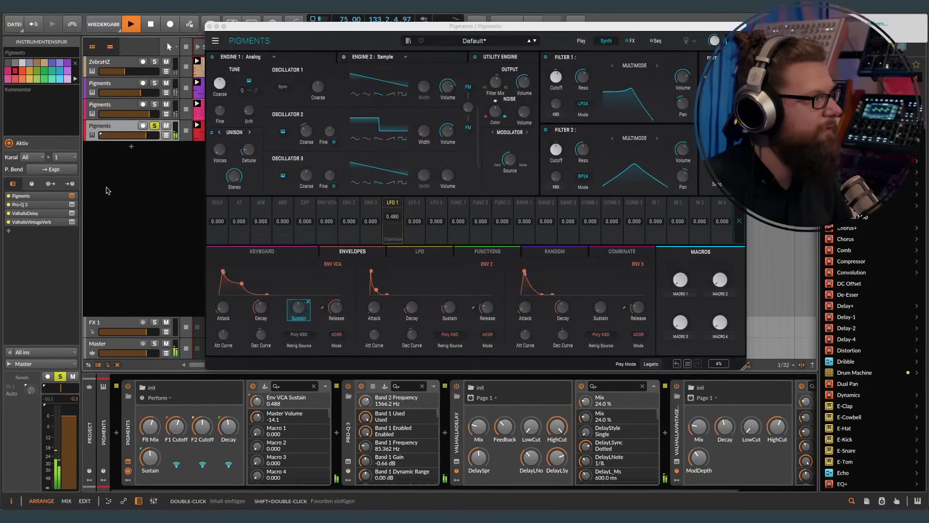
click(153, 127)
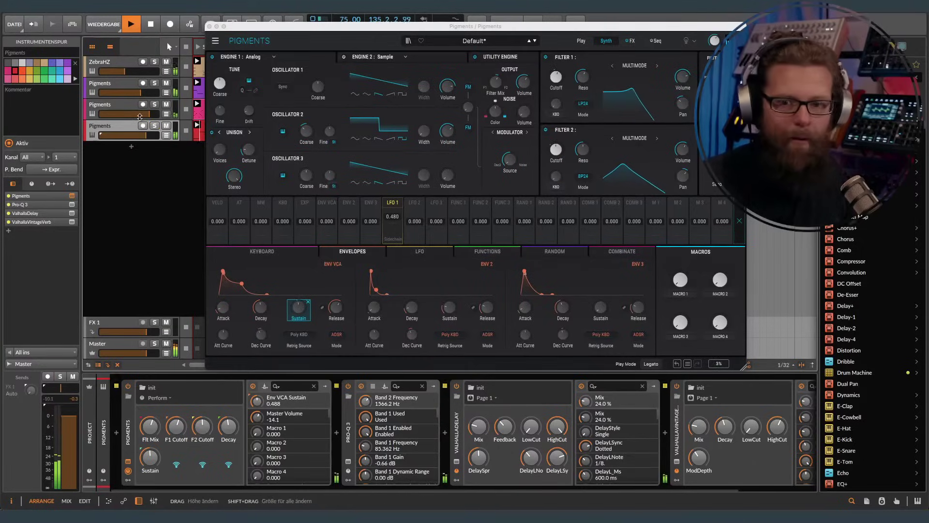
mouse_move(231, 175)
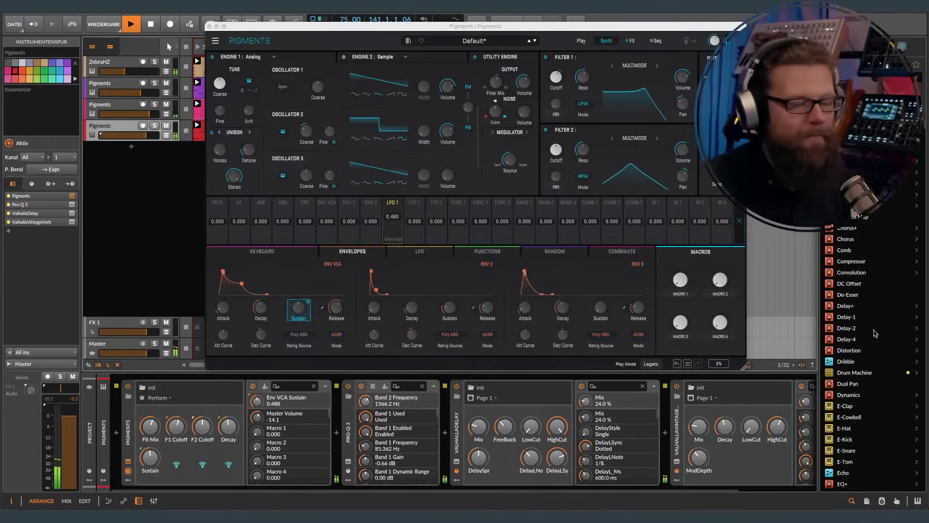
Step: Close the Pigments window and stop playback, returning the playhead to the start of the arrangement
click(209, 26)
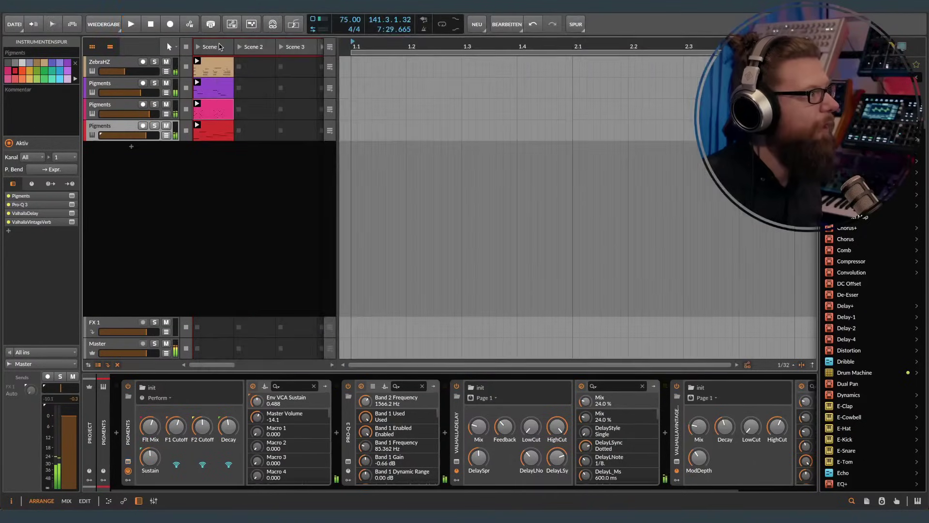
key(space)
drag(380, 59, 380, 44)
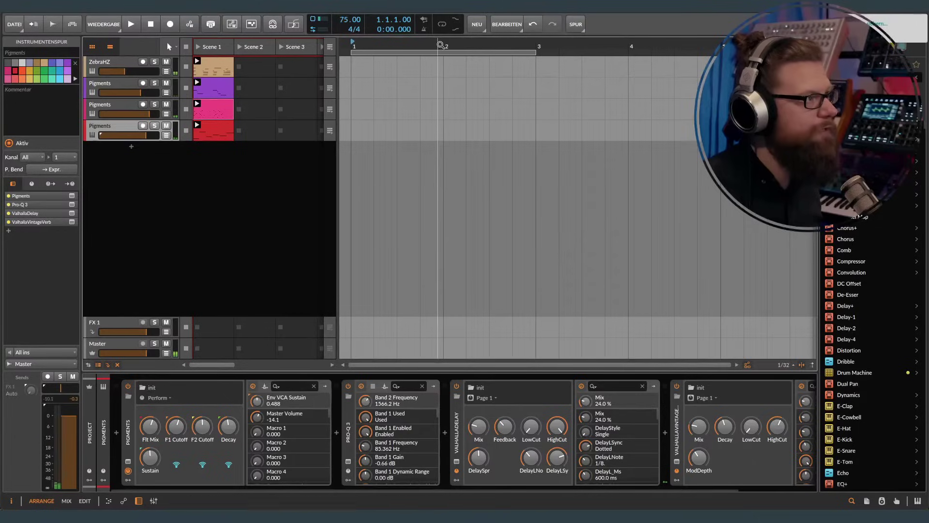
drag(437, 47, 368, 48)
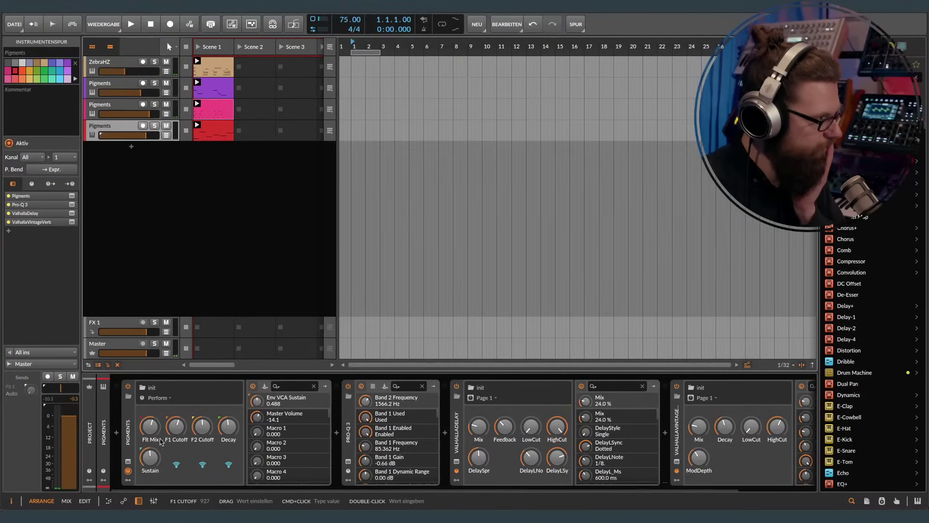
Step: Reopen Pigments on the red track and assign Macro 1 to Filter 1 cutoff at -0.500 and Filter 2 cutoff at -0.430
click(130, 462)
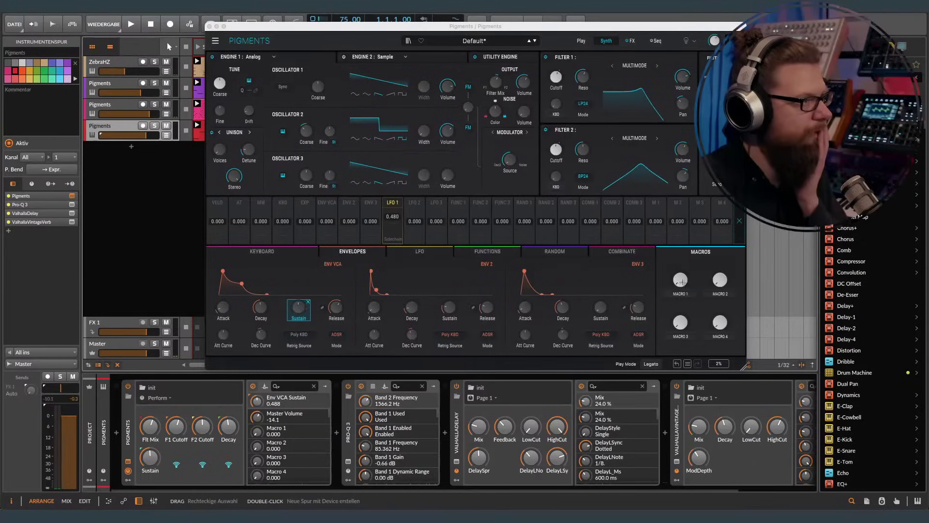
click(556, 78)
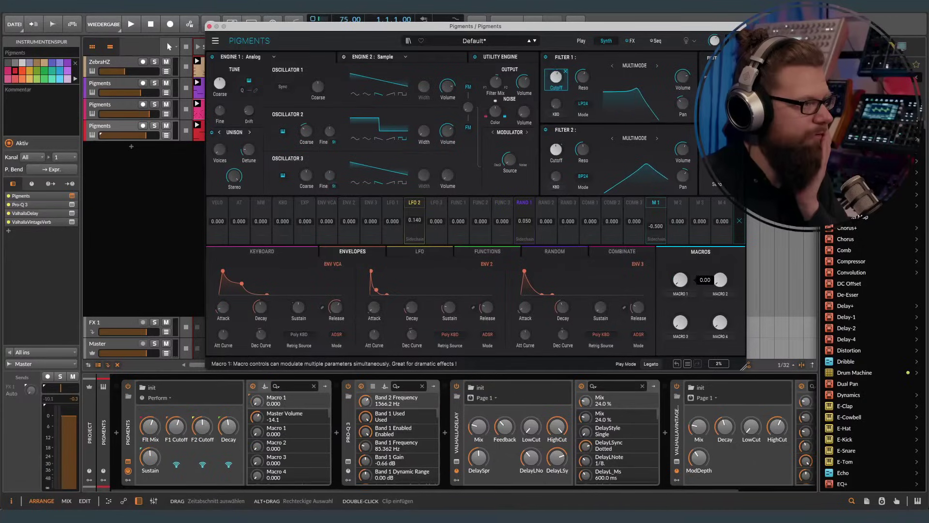
click(566, 147)
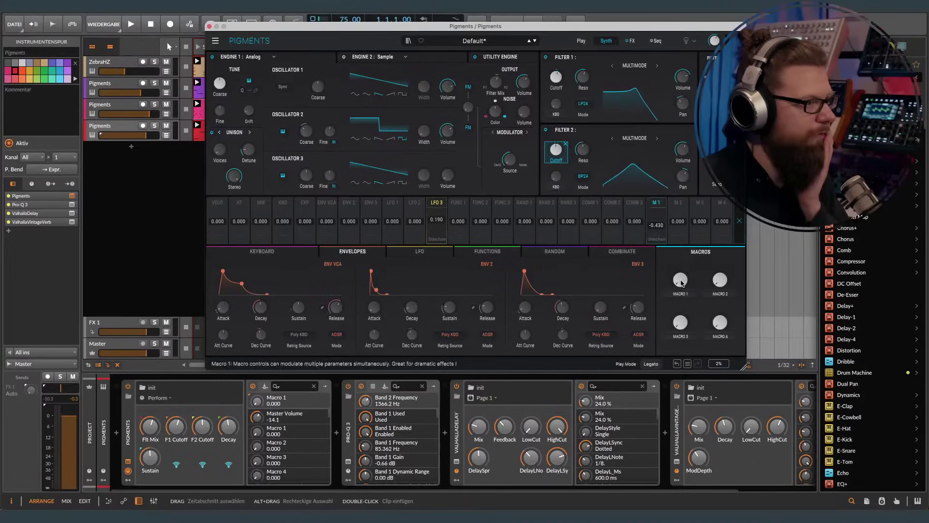
drag(680, 280, 680, 310)
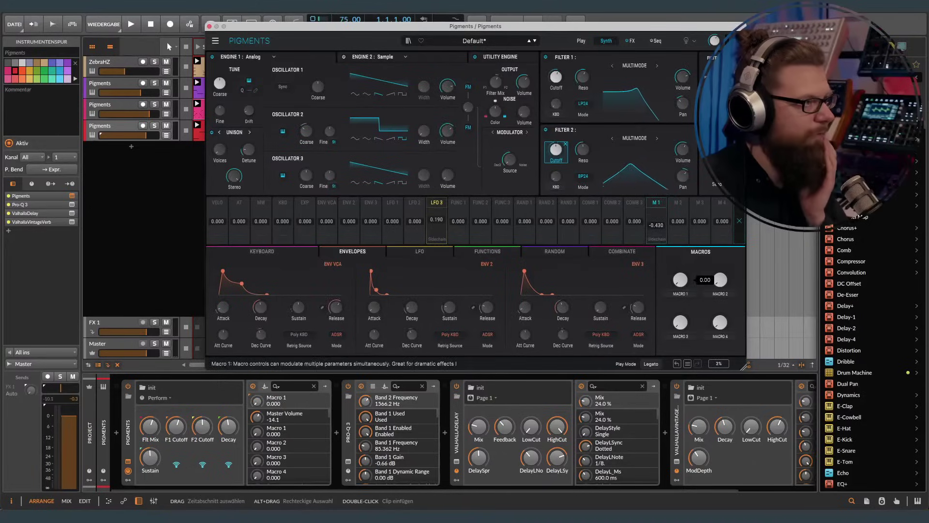
Step: Play the red track soloed and raise Macro 1 to 1.00 to test the filter fade
click(155, 126)
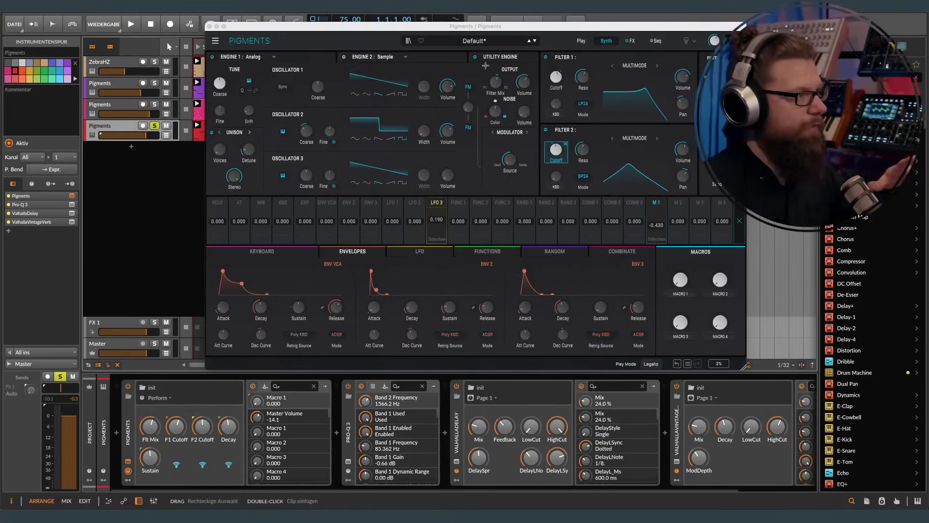
key(space)
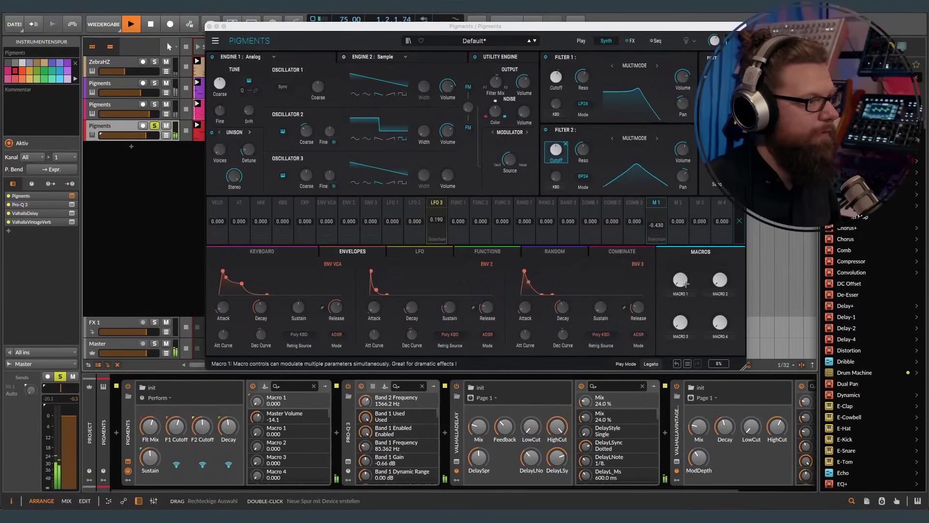
drag(680, 281, 681, 277)
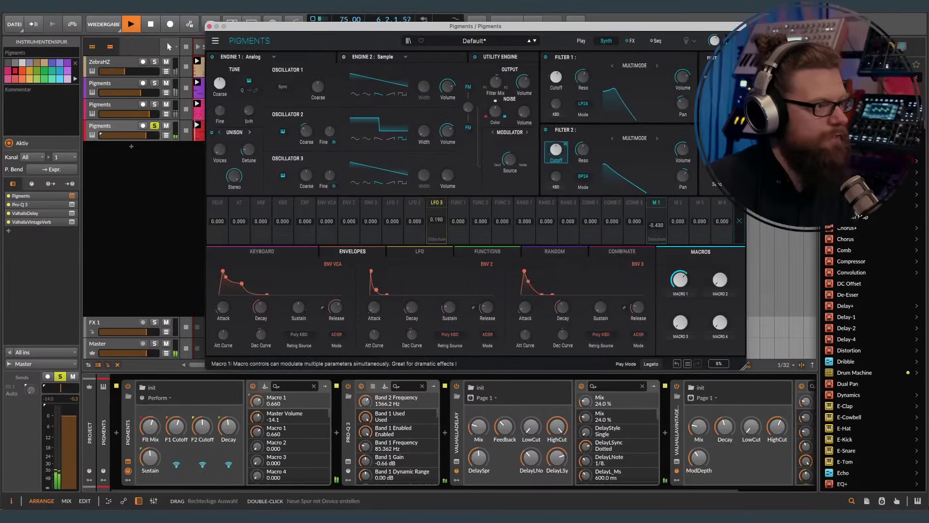
drag(681, 280, 681, 247)
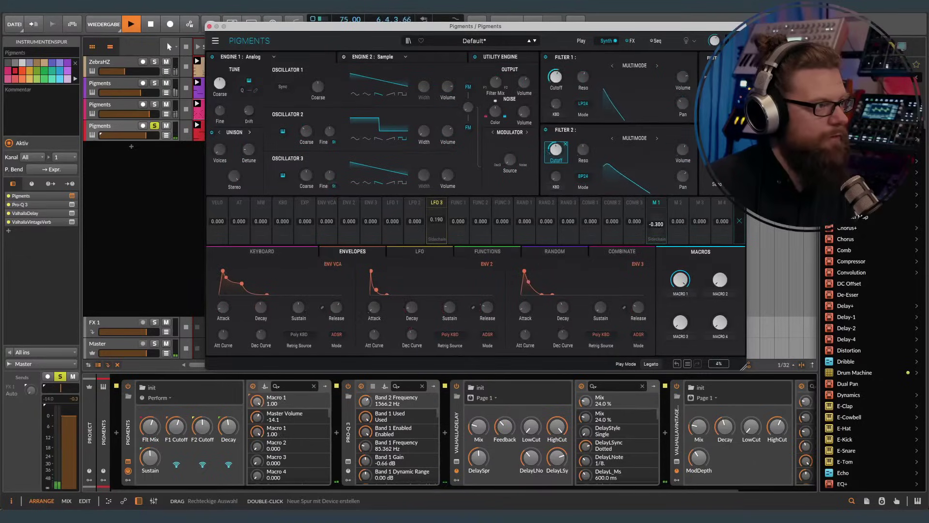
Step: Adjust Macro 1's modulation to -0.390 on Filter 1 cutoff and -0.440 on Filter 2 cutoff, then set the macro to 1.00
click(557, 76)
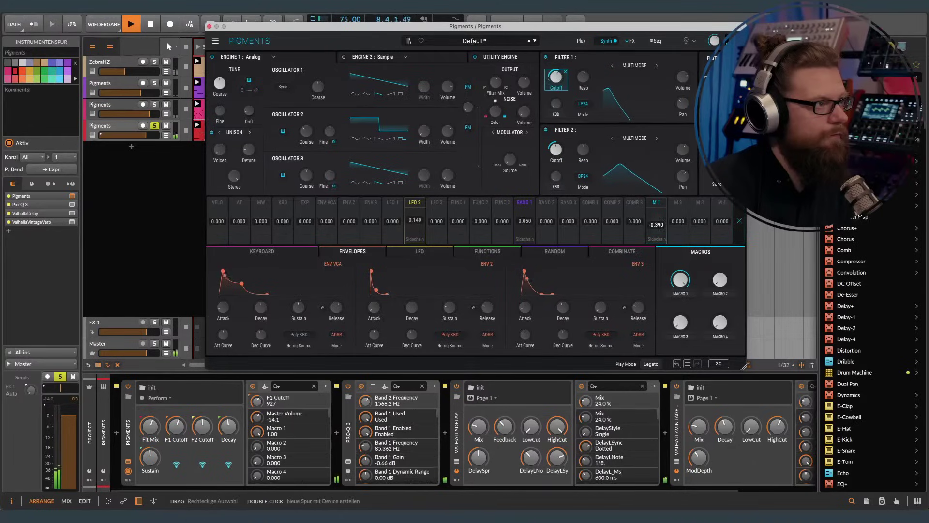
click(565, 146)
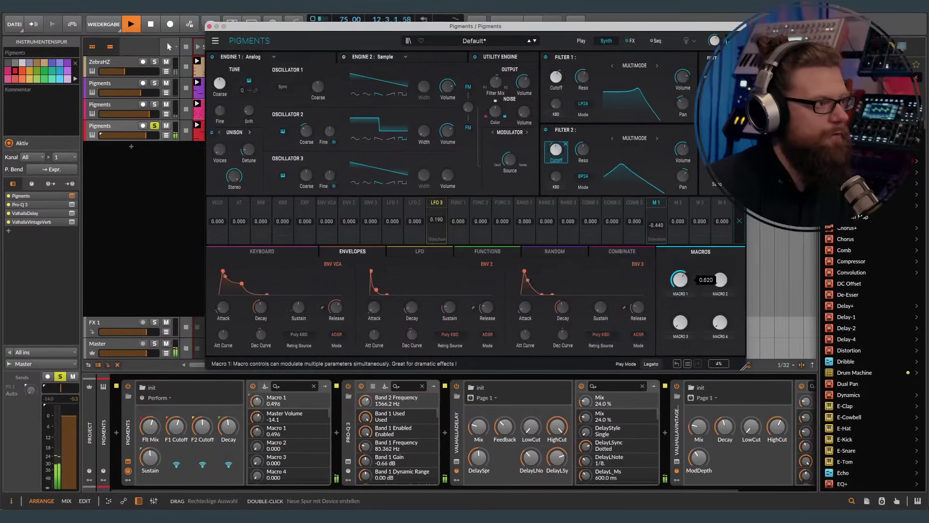
drag(681, 280, 681, 247)
Step: Map Macro 1 to a free remote control slot on the Perform page and name it Fade
click(228, 465)
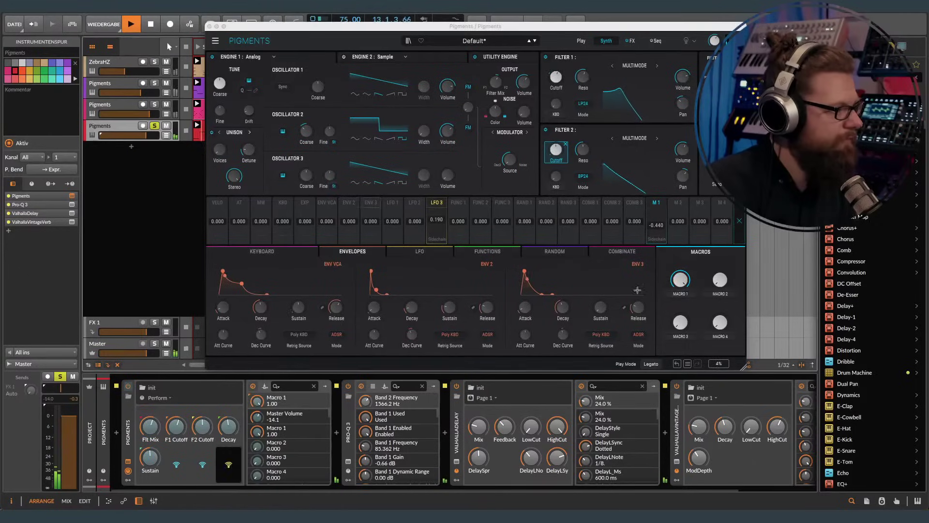
click(680, 280)
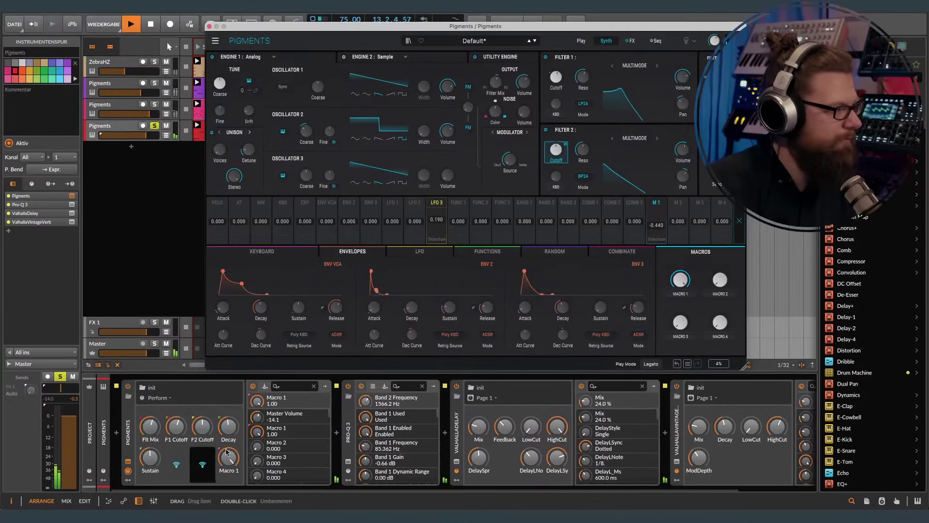
click(229, 477)
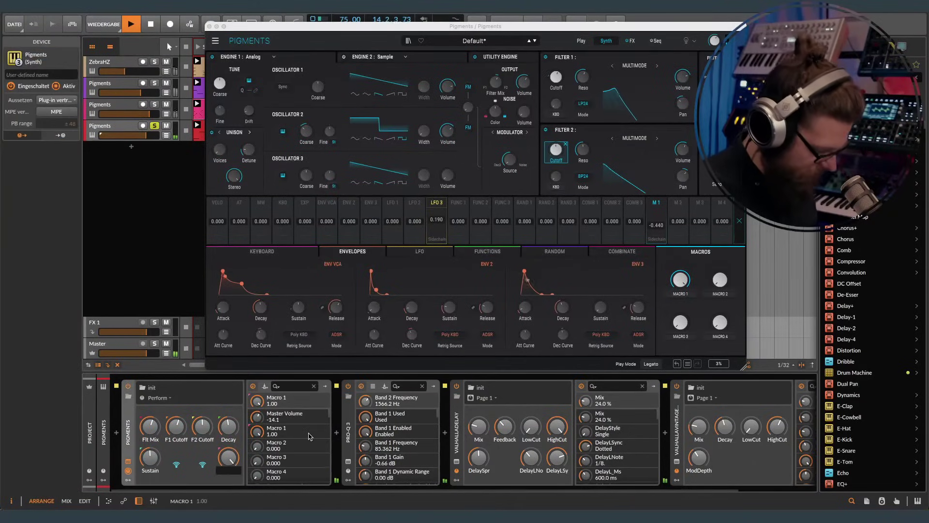
text(Fade)
key(Return)
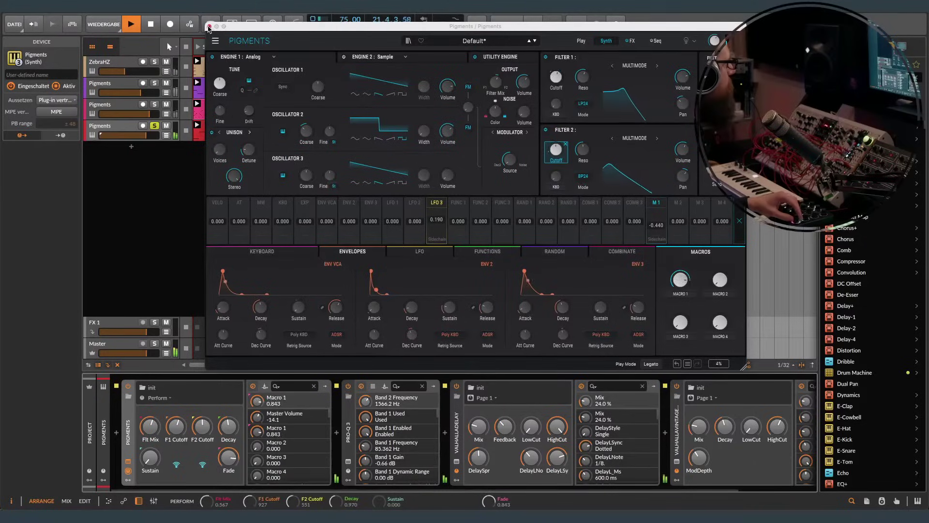
Step: Close the Pigments window and stop the launcher clips, with the red track unsoloed
click(209, 27)
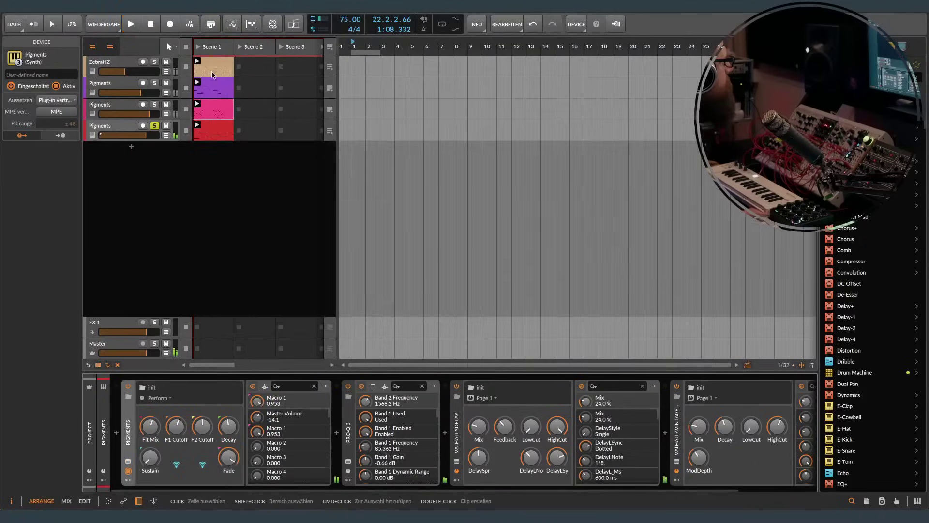
click(186, 111)
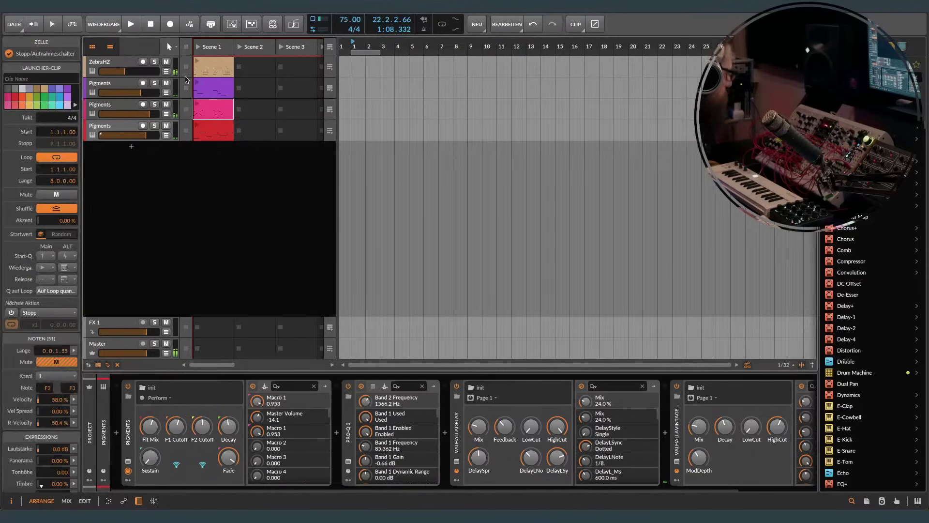
click(37, 28)
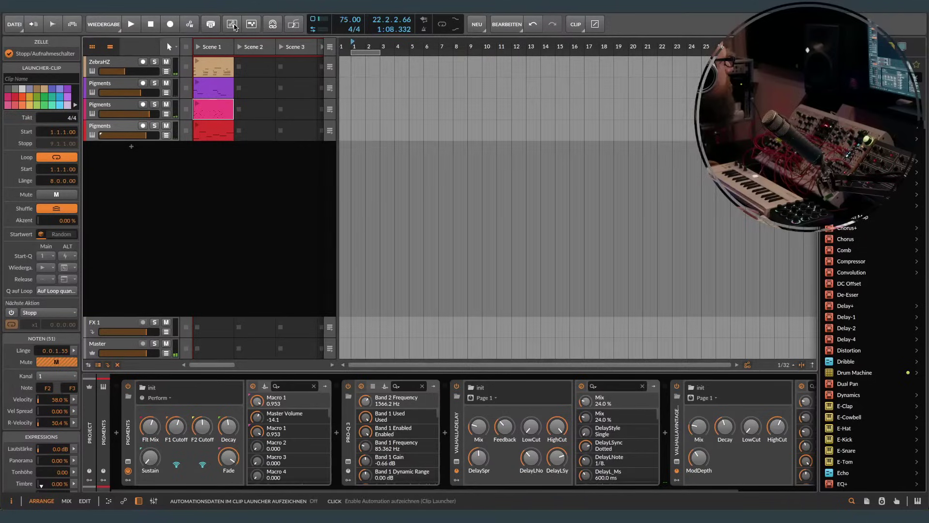
Step: Enable arranger automation writing and arm arranger recording with the playhead reset to the start
click(232, 24)
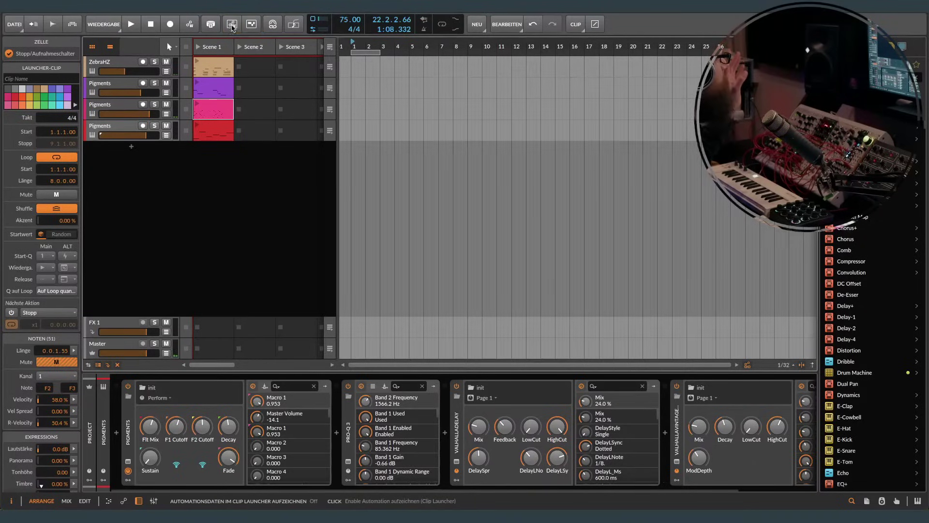
click(190, 25)
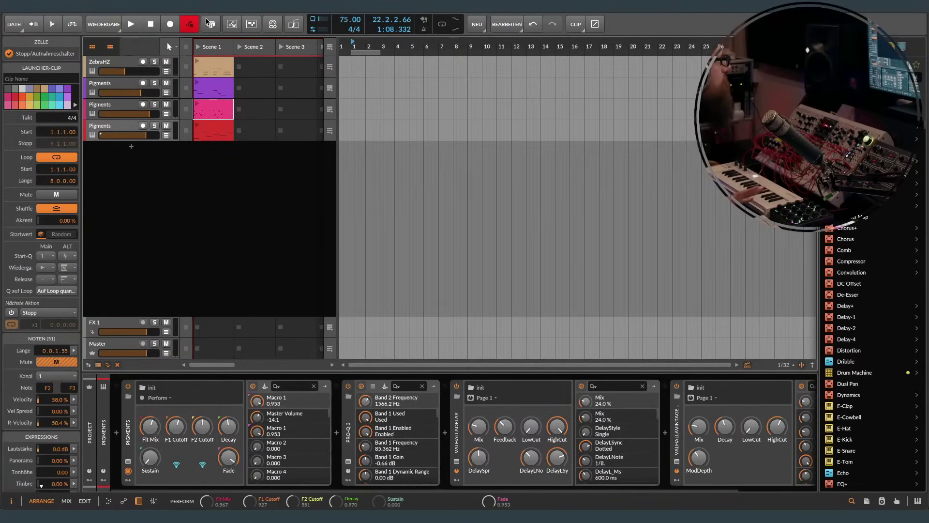
click(150, 25)
click(168, 24)
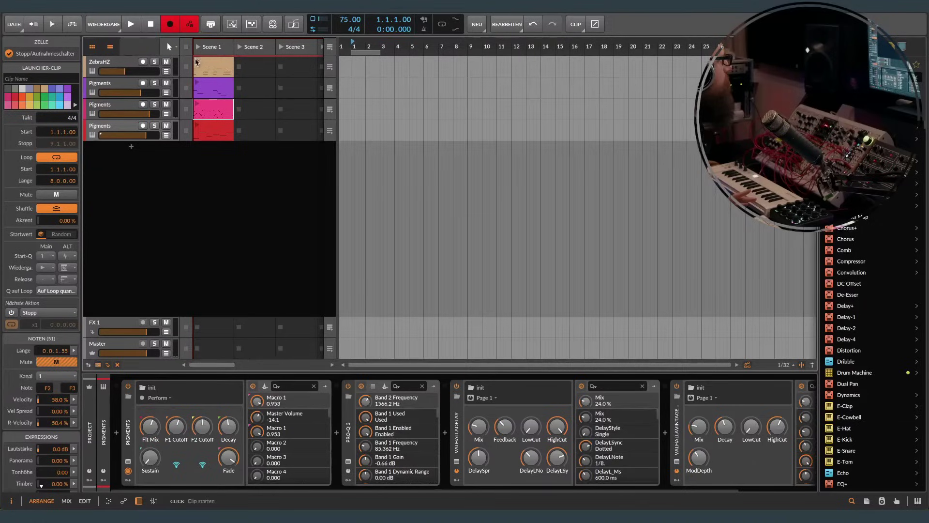
Step: Launch the ZebraHZ clip in Scene 1 to record it into the arranger, and show the time ruler above the timeline
click(194, 59)
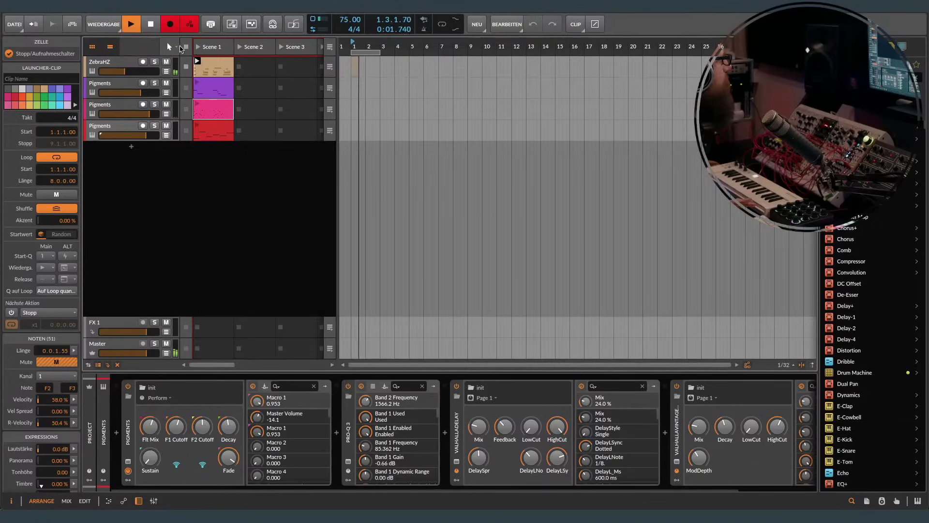
scroll(409, 47, down, 1)
scroll(409, 47, down, 2)
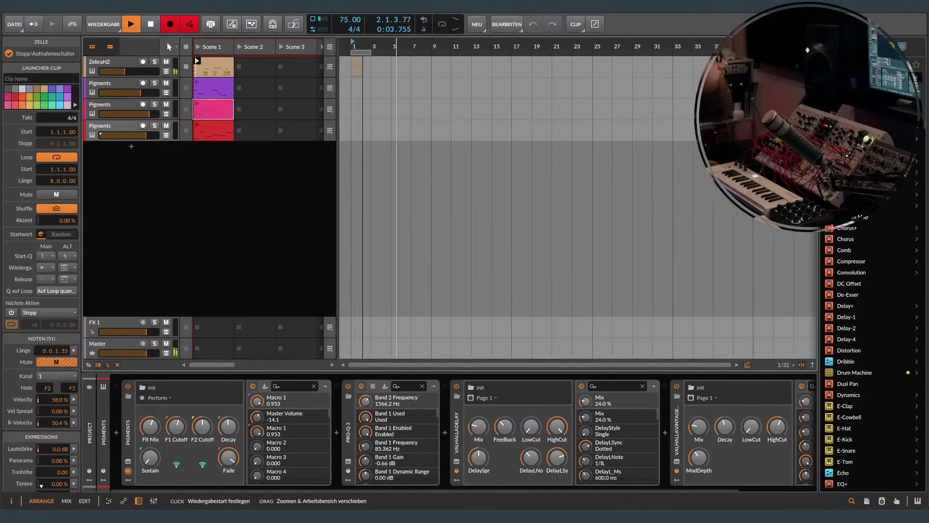
right_click(422, 48)
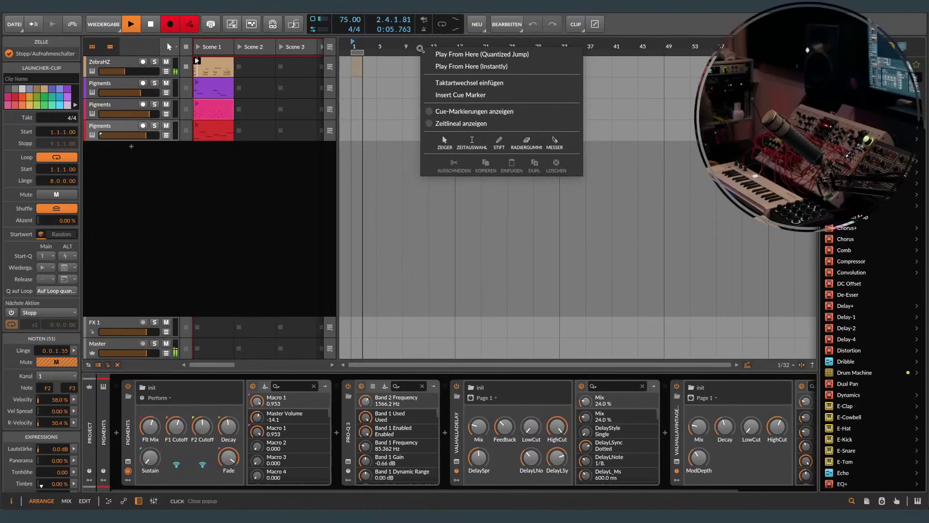
key(Escape)
right_click(416, 45)
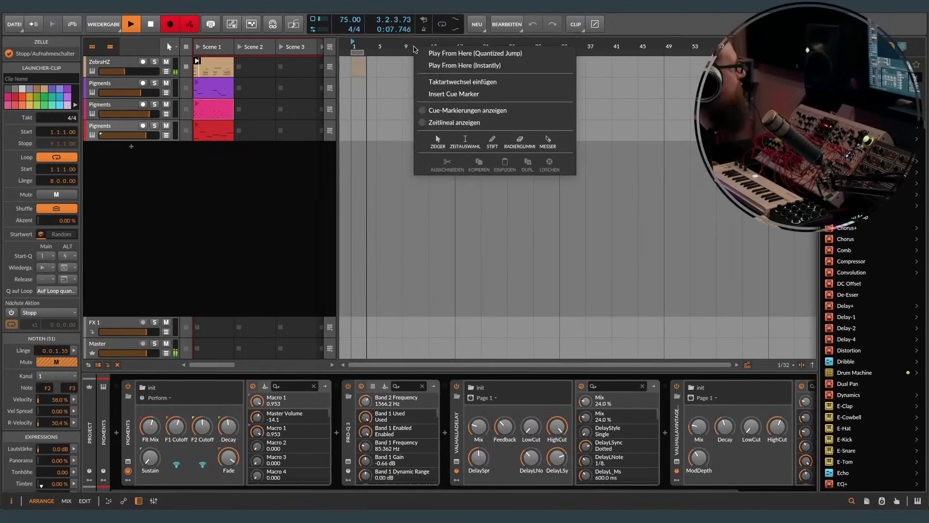
click(463, 126)
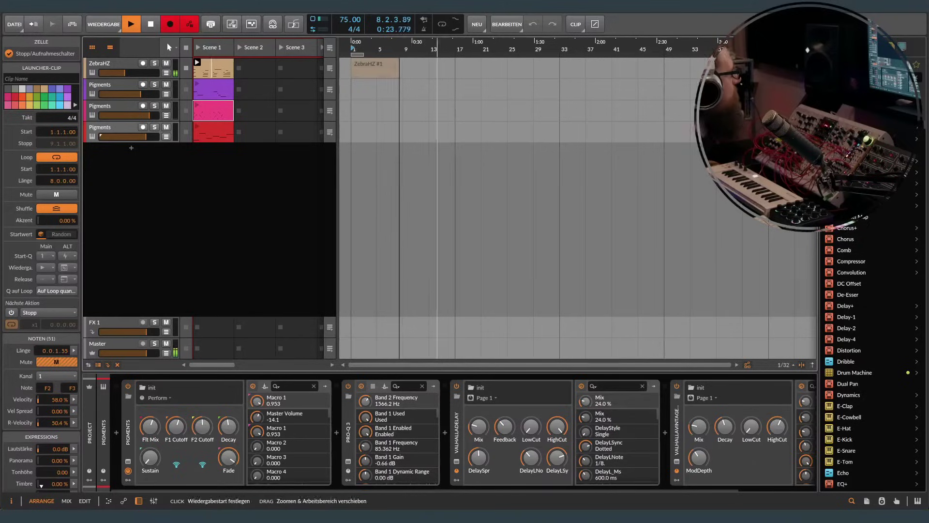
Step: Bring the pink and purple Pigments clips of Scene 1 into the arranger recording, with the metronome switched off
drag(429, 43, 475, 46)
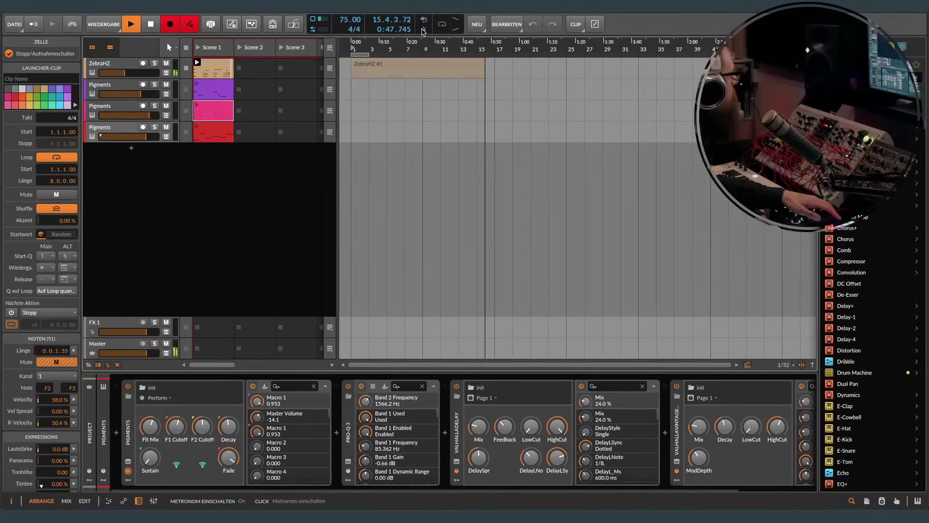
click(423, 31)
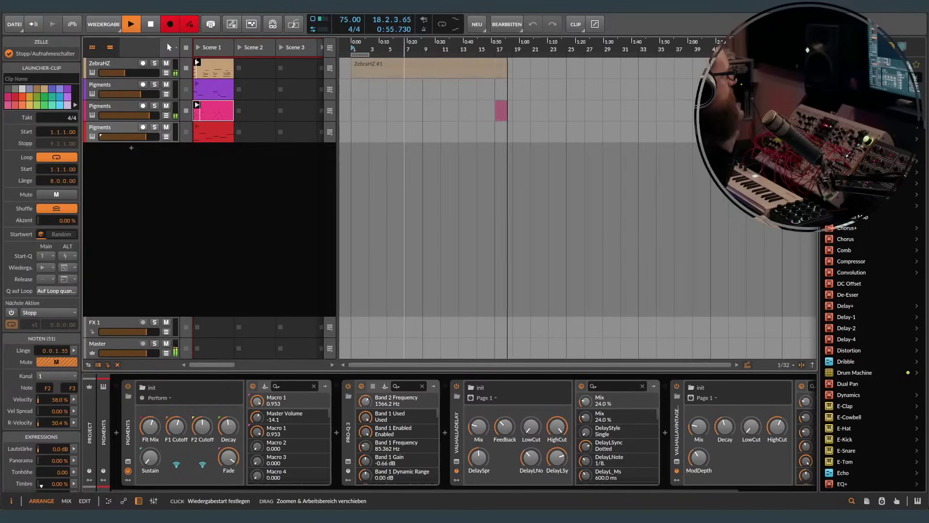
drag(405, 46, 371, 53)
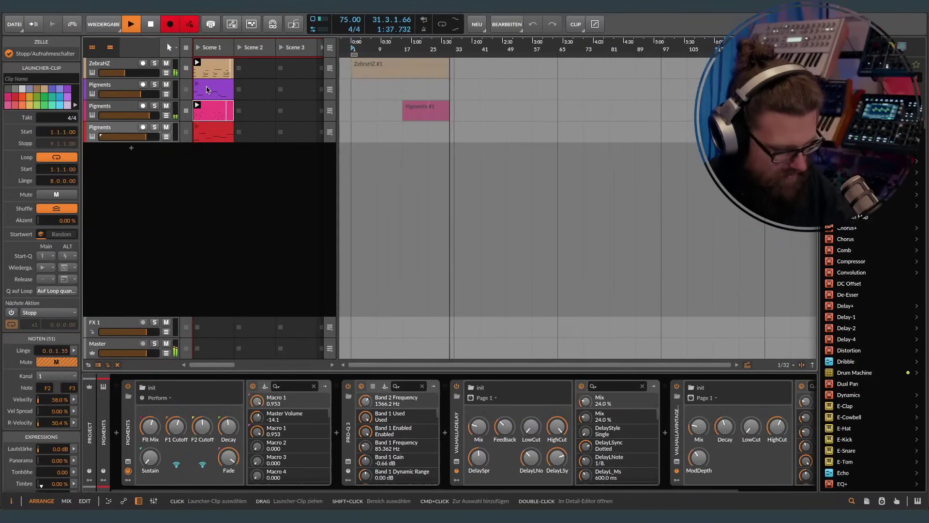
click(424, 30)
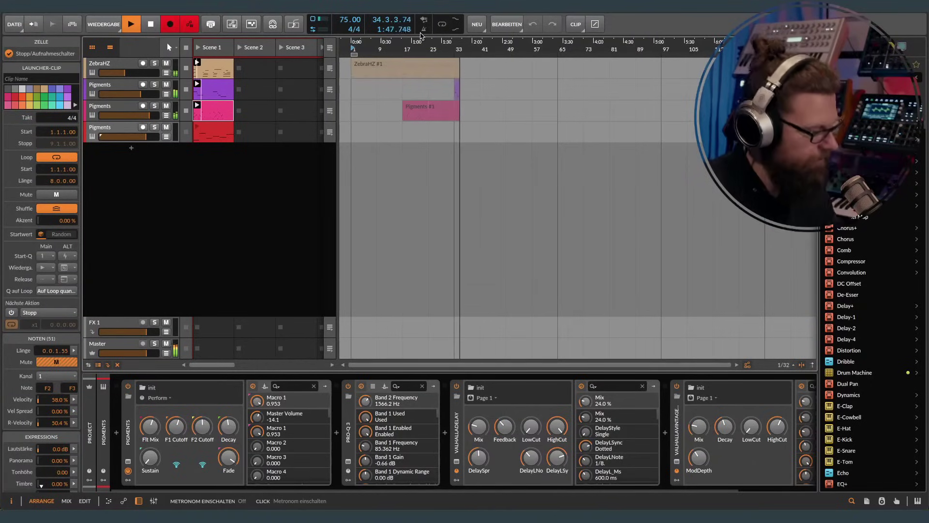
Step: Switch back and forth between the pink and red Pigments tracks, ending with the red track selected
key(Up)
key(Down)
key(Up)
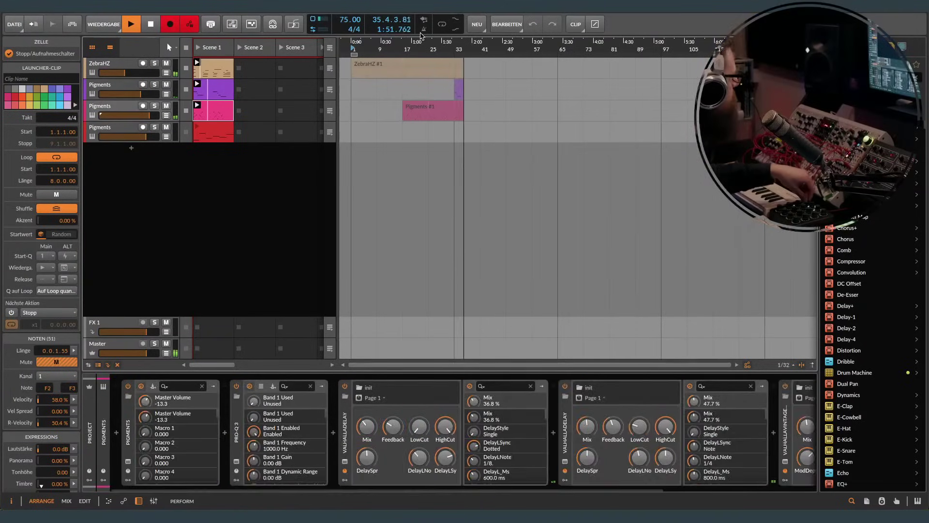
key(Down)
key(Up)
key(Down)
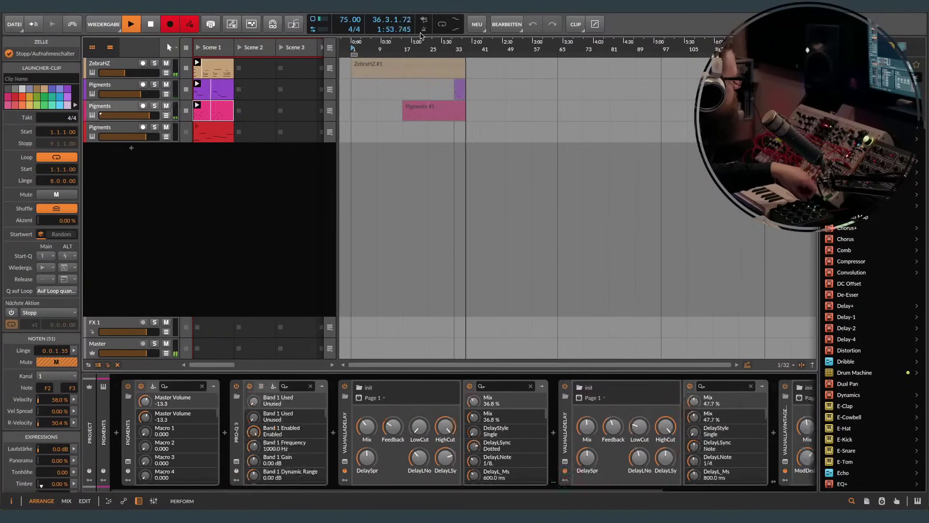
key(Up)
key(Down)
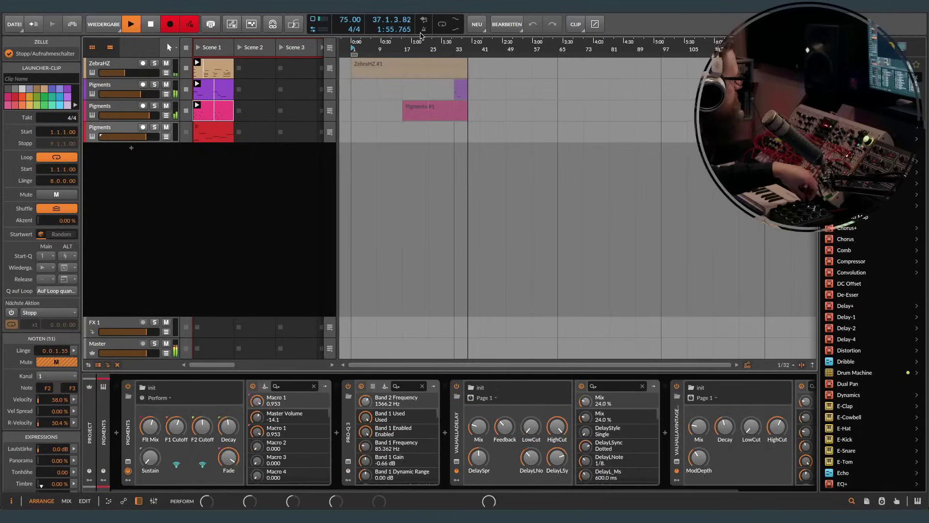
key(Up)
key(Down)
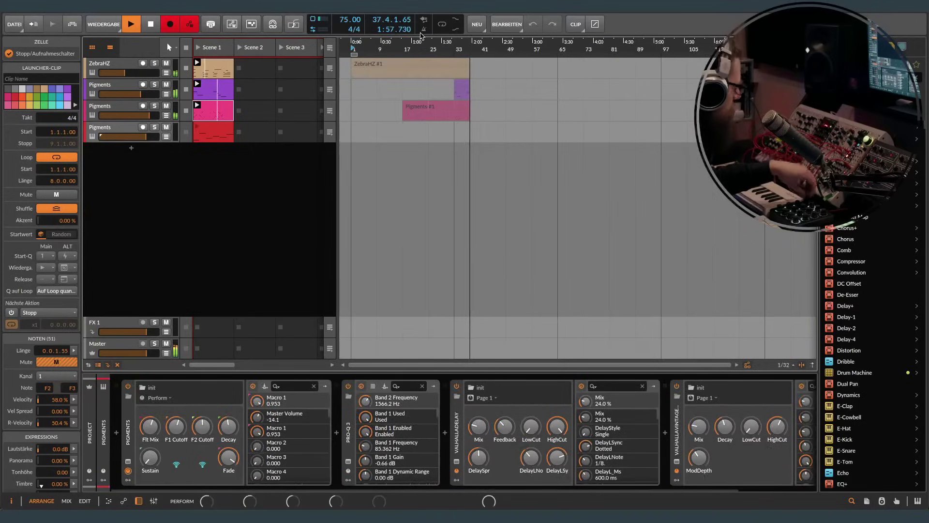
key(Up)
key(Down)
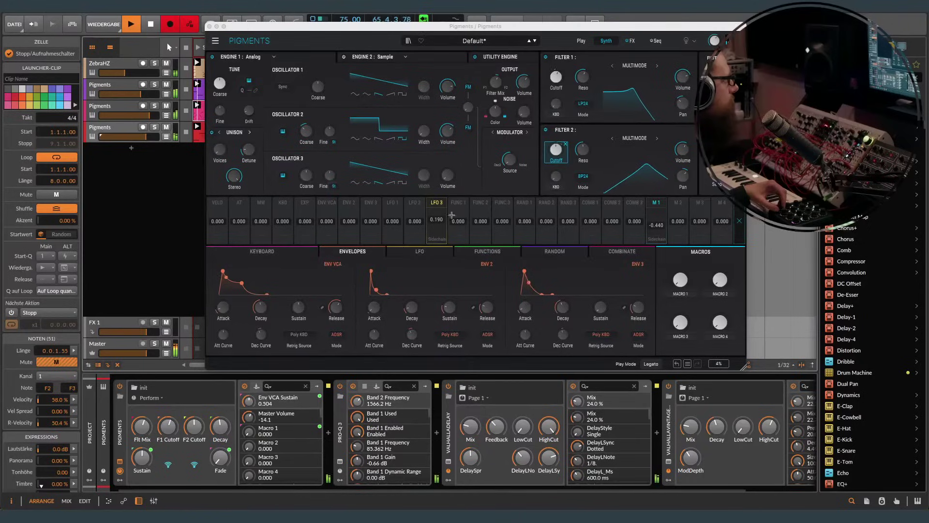
Step: Set LFO 1's modulation of the ENV VCA sustain to 0.360 and close the red track's Pigments window
click(739, 221)
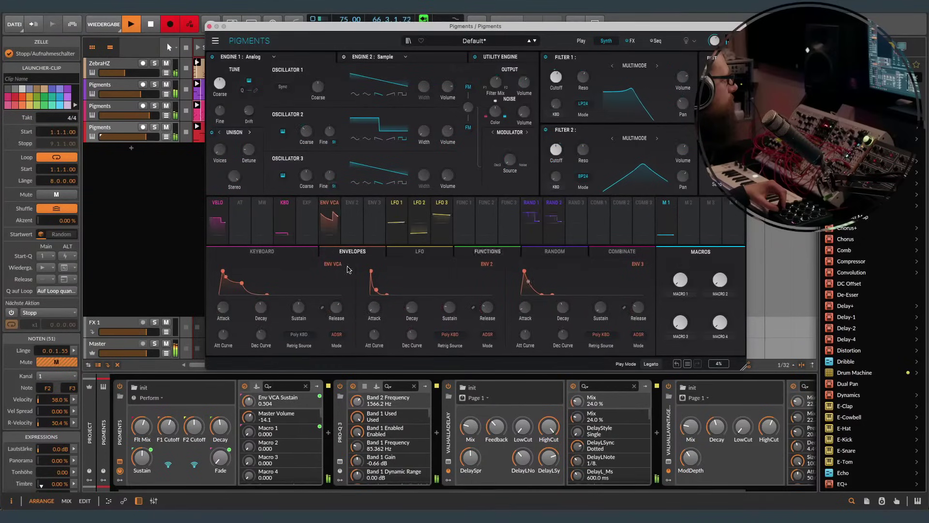
click(271, 305)
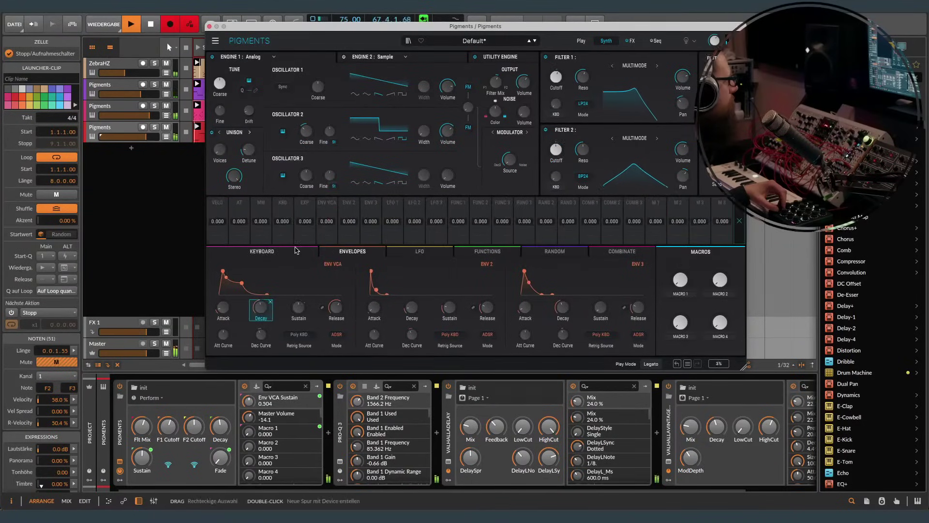
click(307, 303)
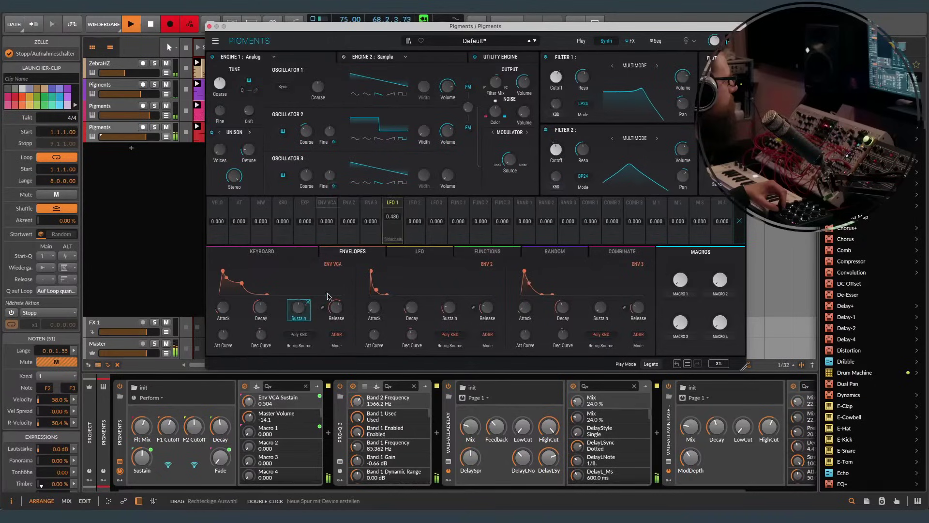
drag(392, 217, 392, 218)
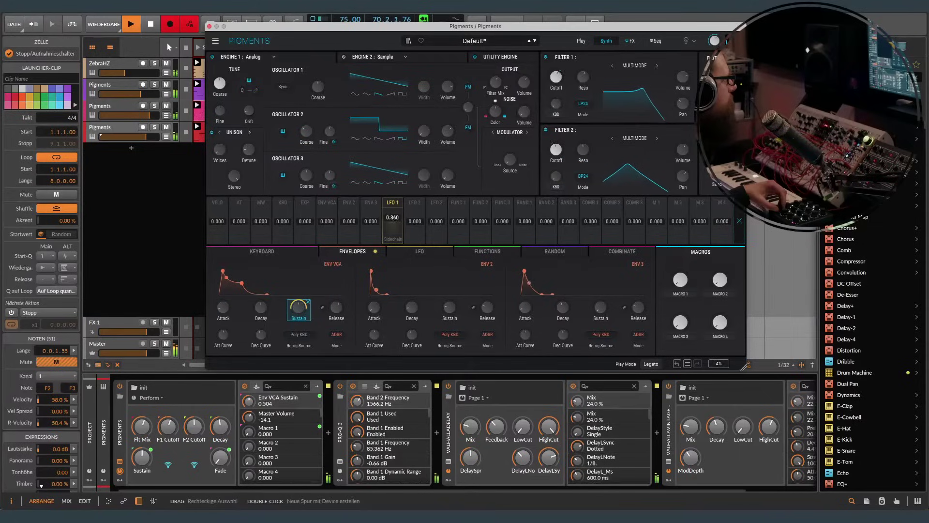
click(739, 221)
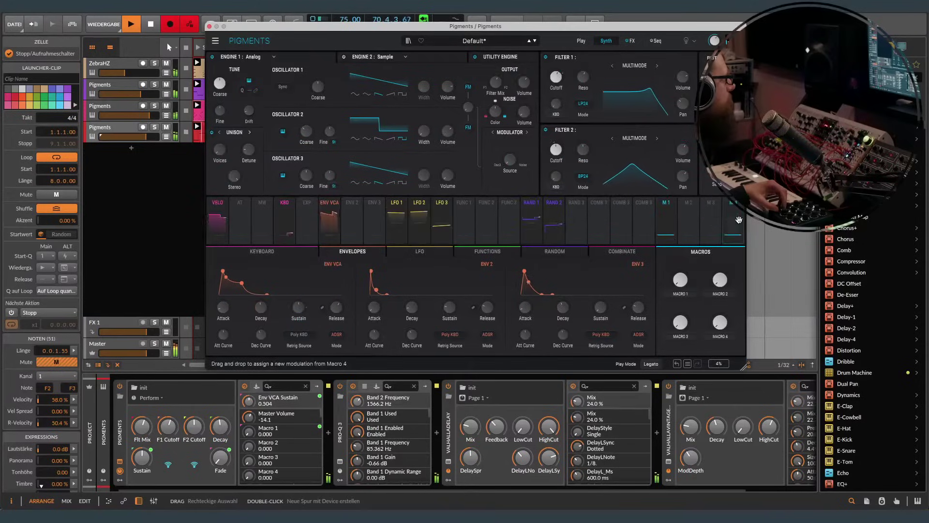
drag(273, 28, 297, 41)
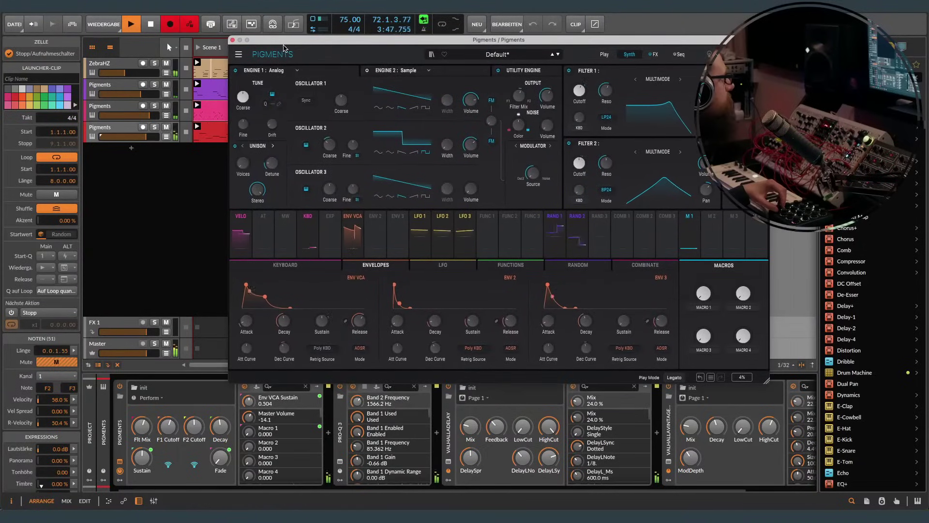
click(232, 40)
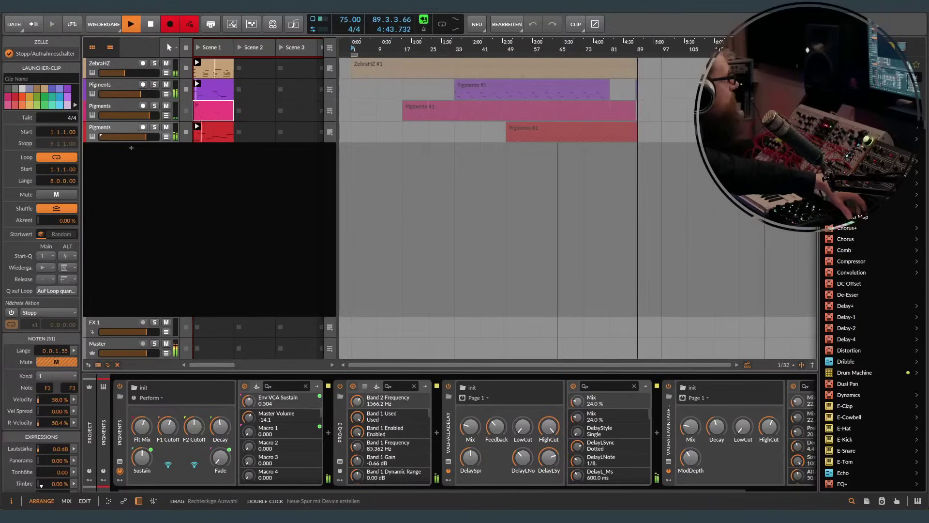
Step: Stop the arranger recording once the launcher clips have ended, and restore automation control
drag(638, 43, 495, 90)
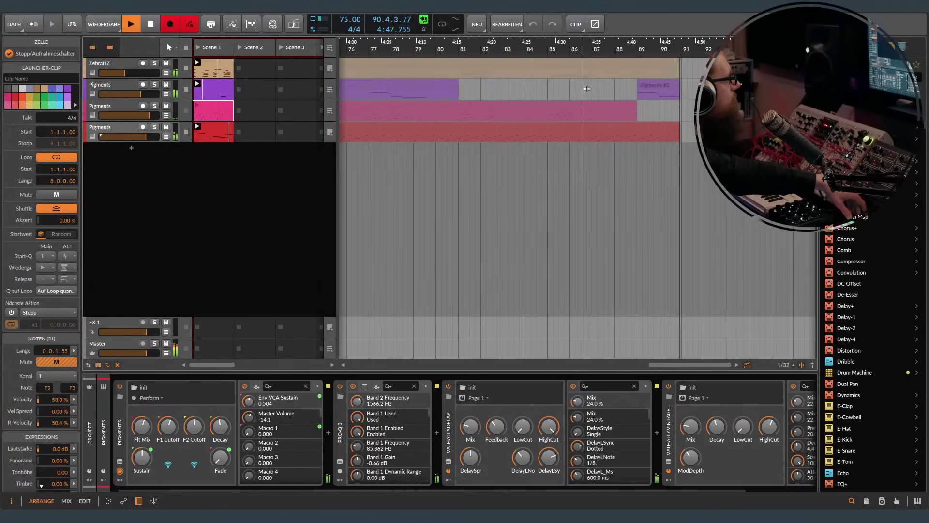
drag(624, 45, 644, 41)
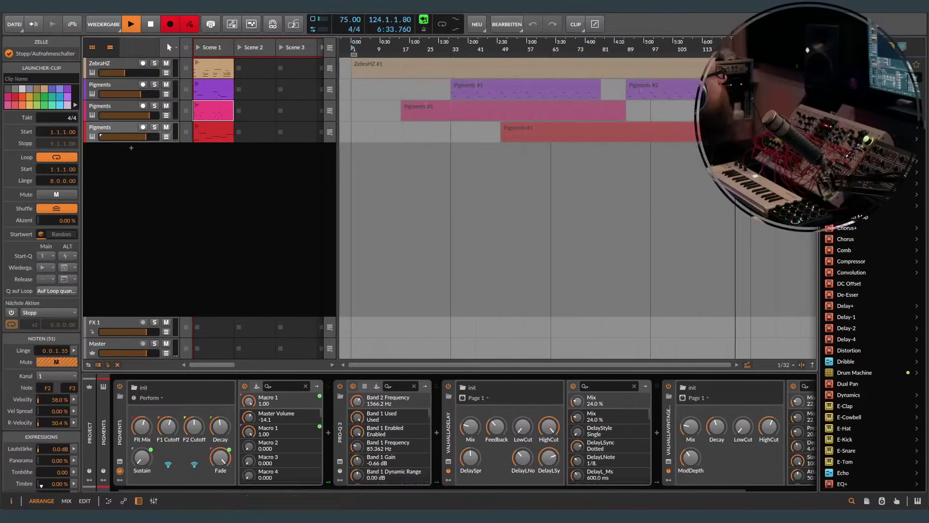
key(space)
click(424, 23)
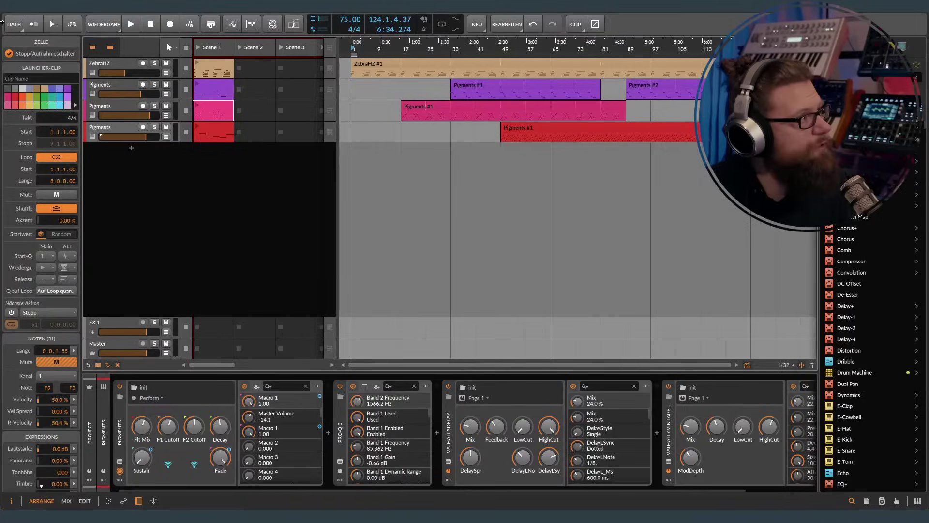
Step: Switch to the 89 BPM project and audition the first ZebraHZ track's Scene 2 clip with the track volume raised
click(135, 27)
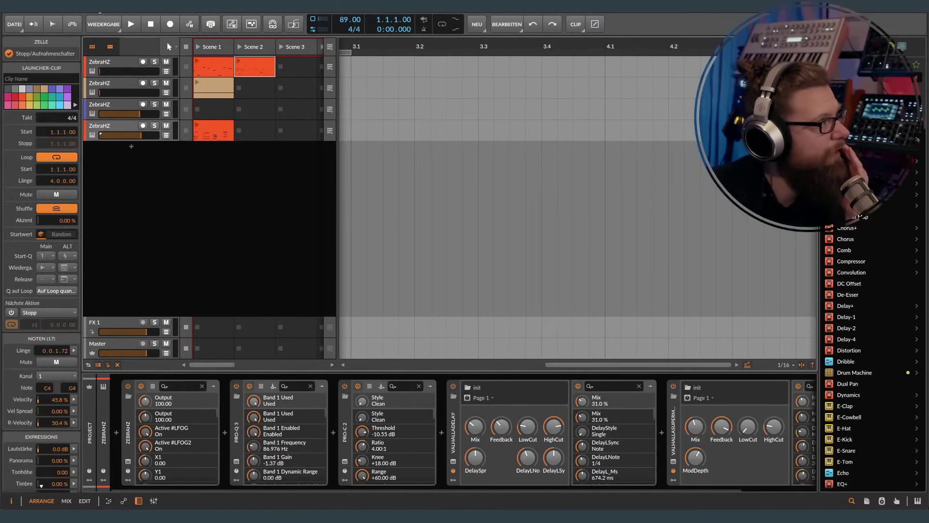
drag(110, 75, 226, 61)
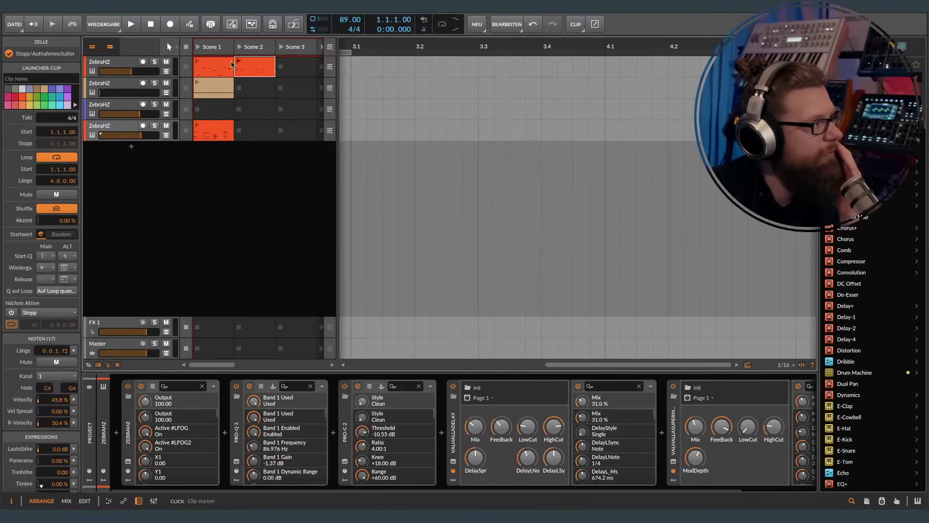
click(155, 62)
click(238, 61)
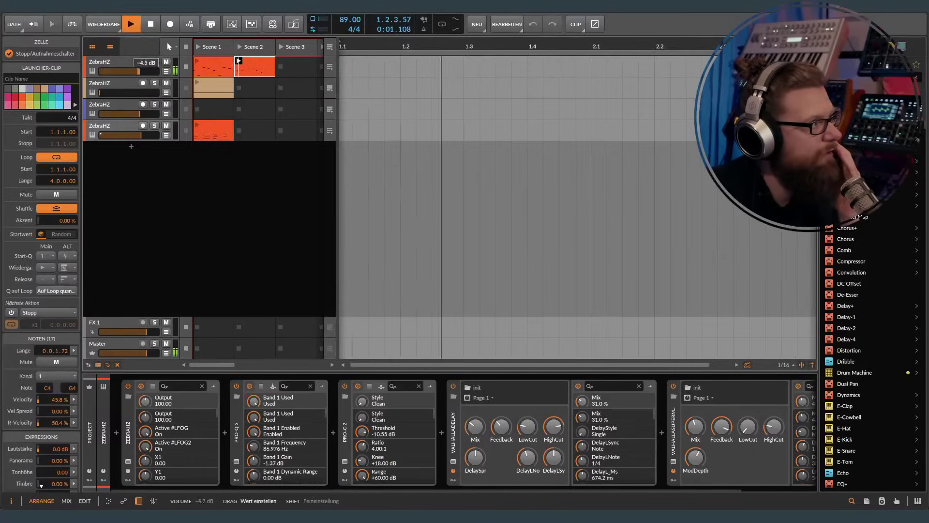
click(154, 62)
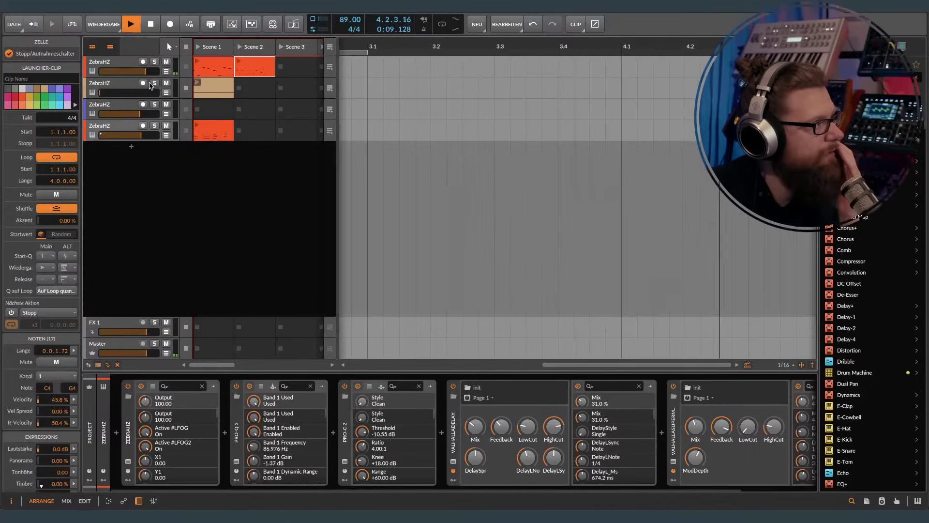
Step: Raise the second ZebraHZ track's volume to about -0.4 dB and solo it with its Scene 1 clip playing
drag(116, 92, 145, 92)
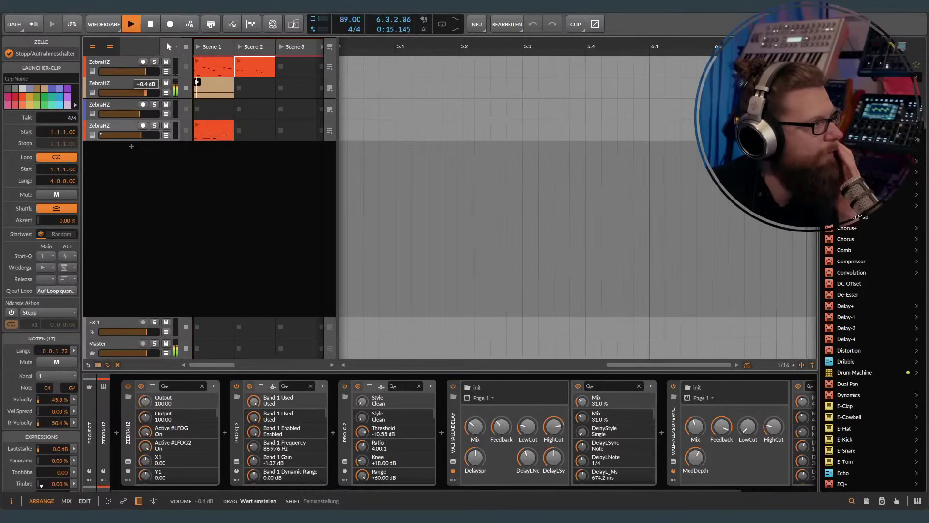
click(155, 83)
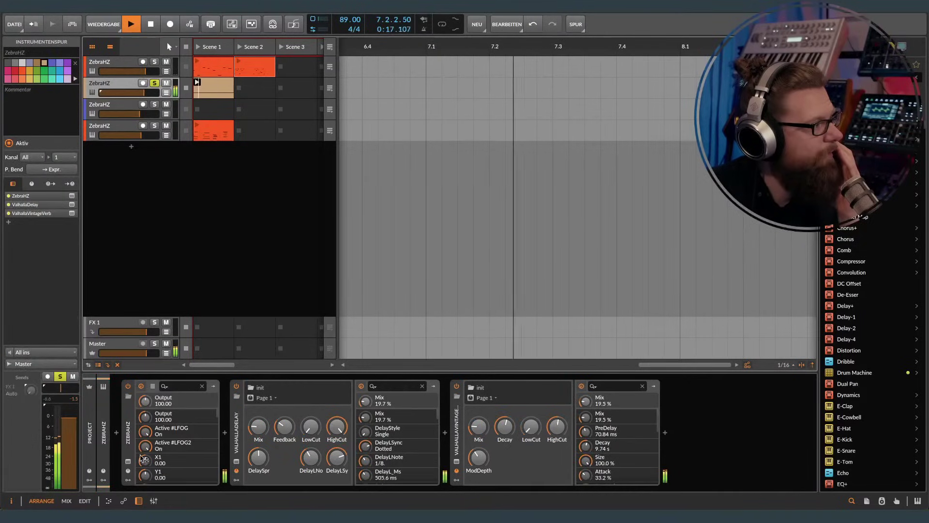
Step: In the second track's ZebraHZ, set D-VCF1's LfoG1 cutoff modulation depth to 38.00 and its MMap1 resonance modulation depth to 52.00
click(141, 386)
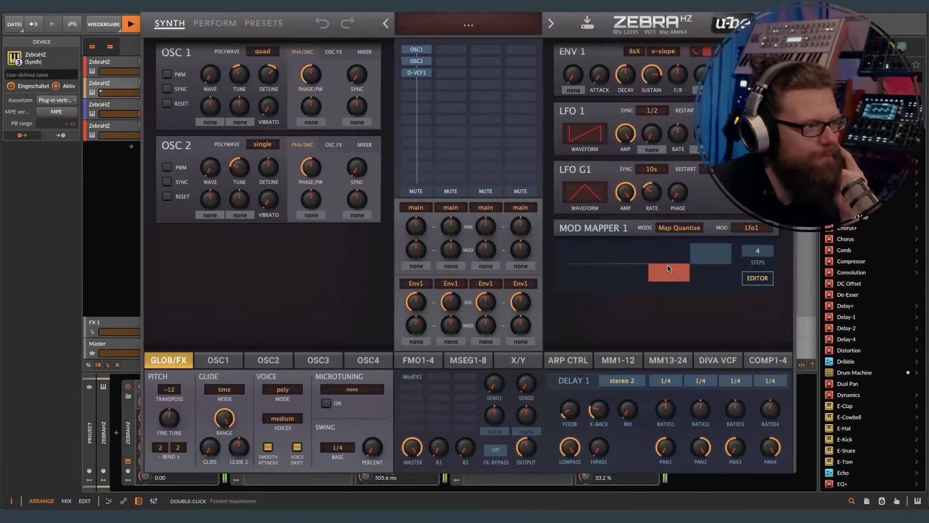
click(718, 360)
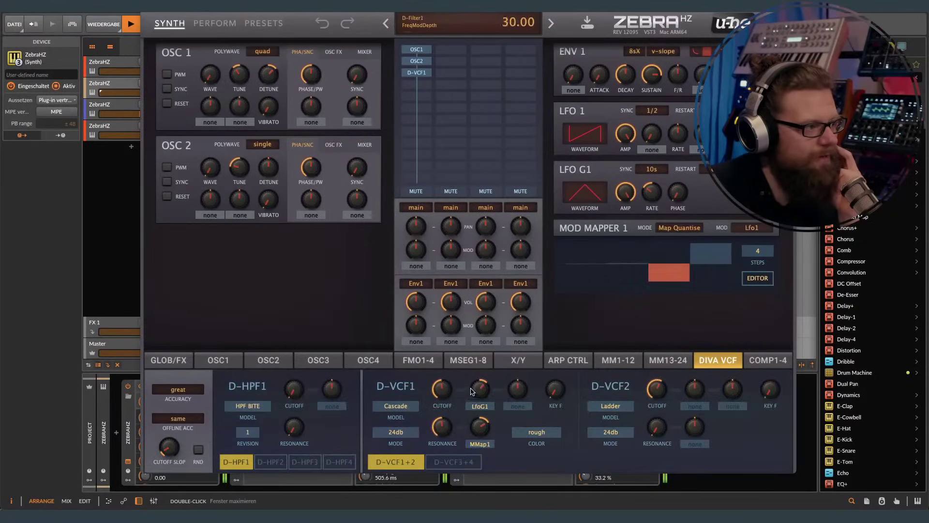
drag(478, 390, 477, 389)
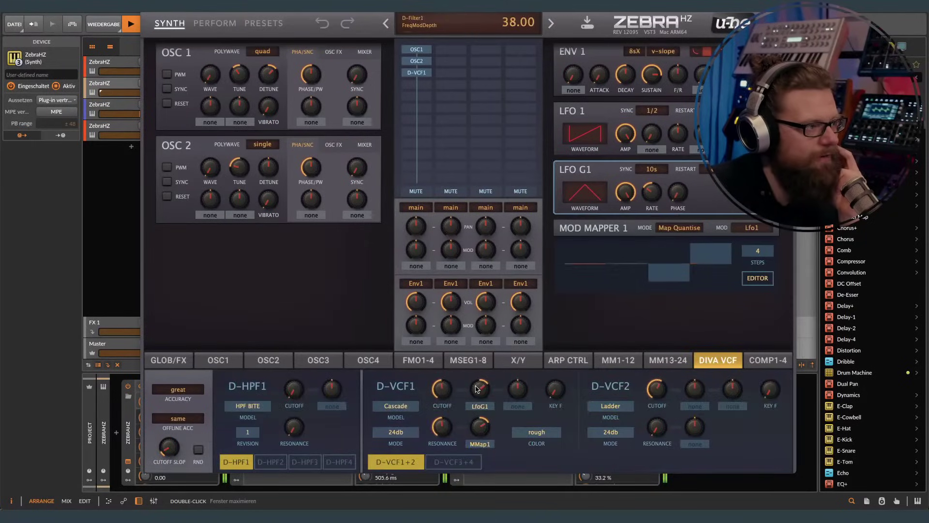
drag(481, 425, 482, 422)
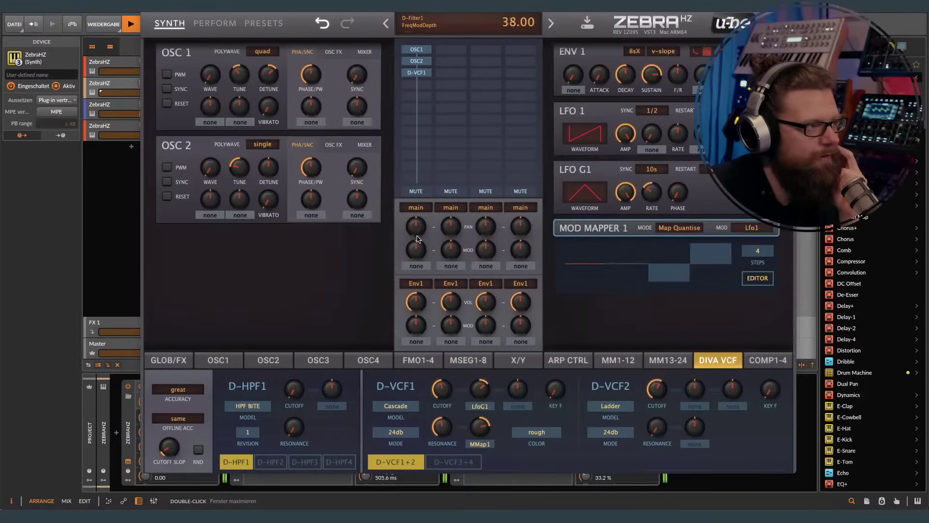
Step: Close the ZebraHZ plug-in window and the 89 BPM project, answering the save prompt
key(super+w)
key(super+w)
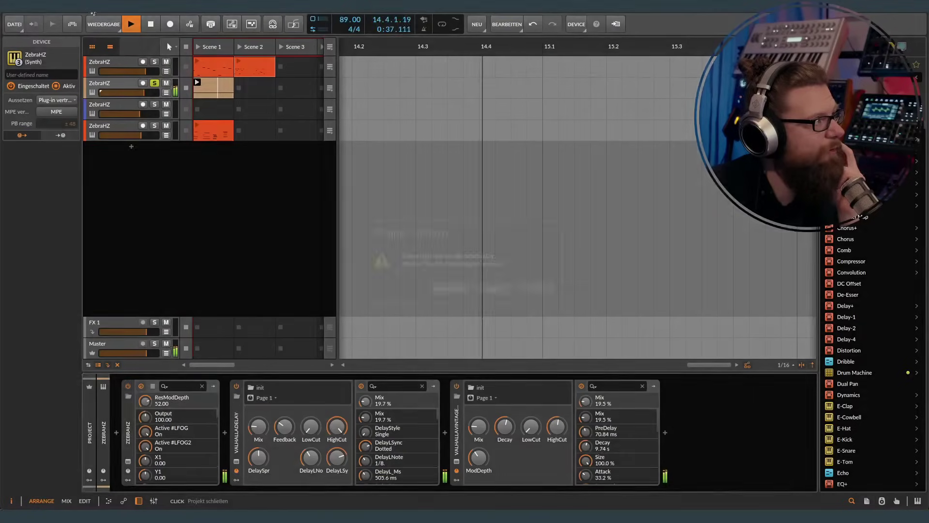
click(493, 288)
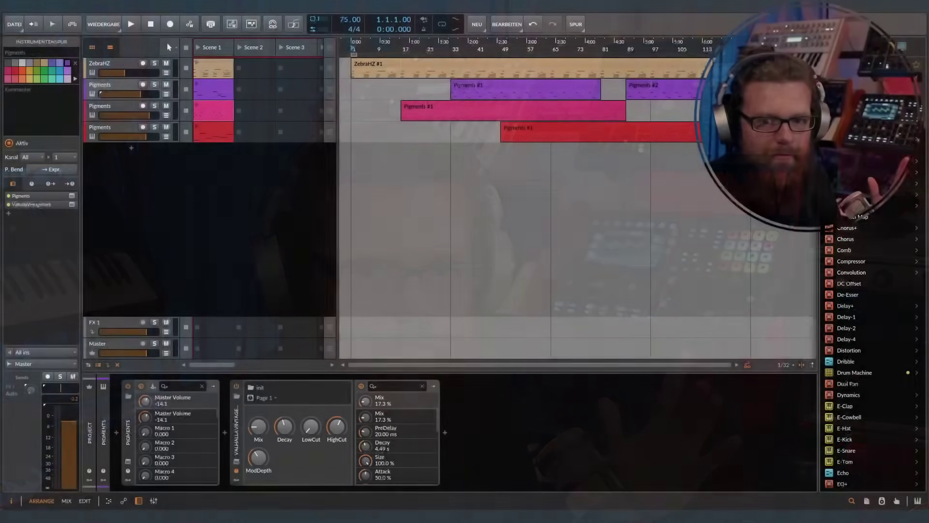
Step: Audition the purple Pigments track soloed from its first arranger clip at bar 33, with its ValhallaVintageVerb settings open
click(214, 110)
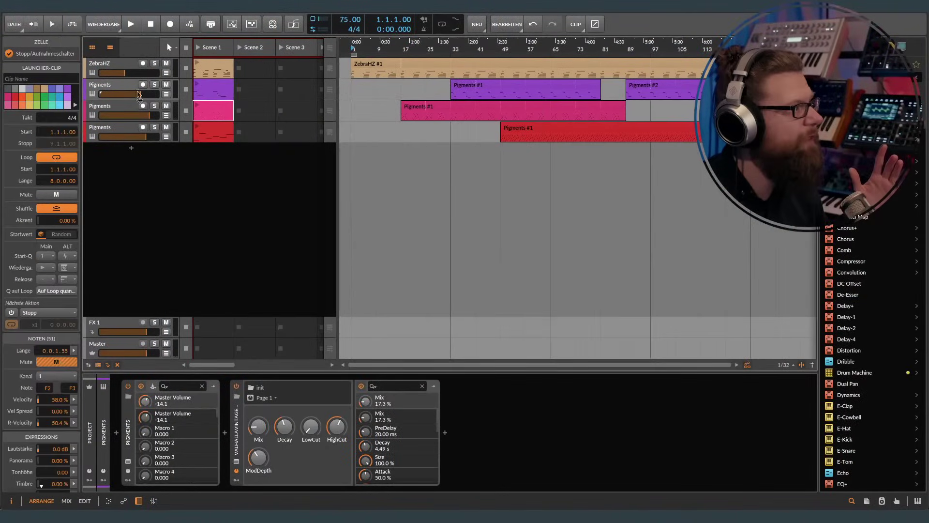
click(488, 86)
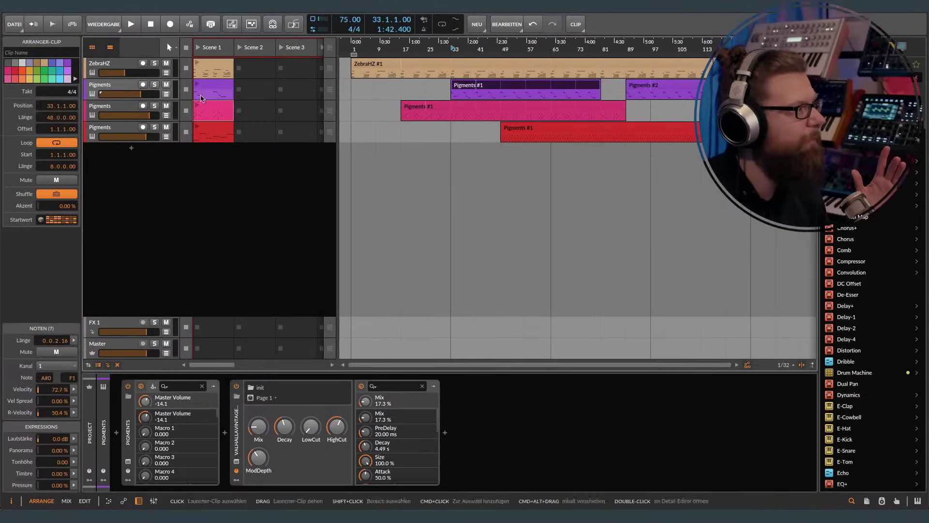
click(154, 84)
key(space)
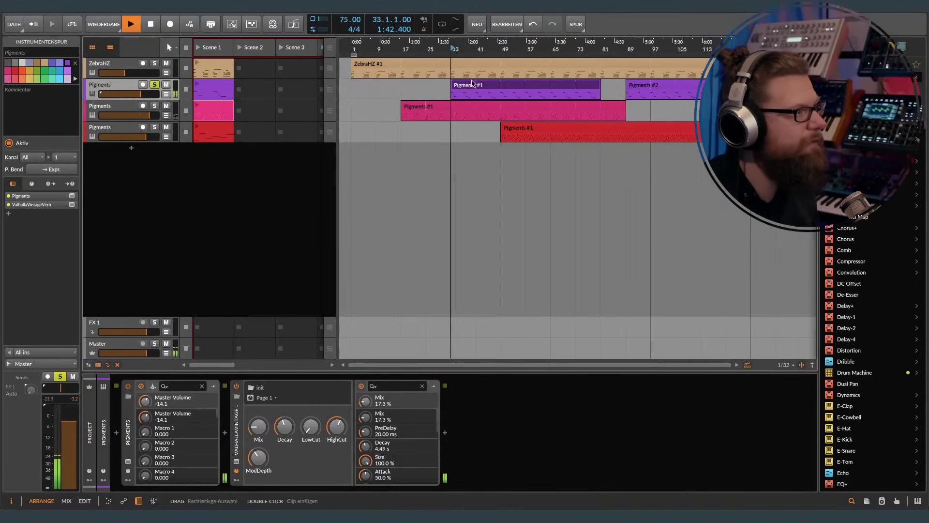
click(237, 461)
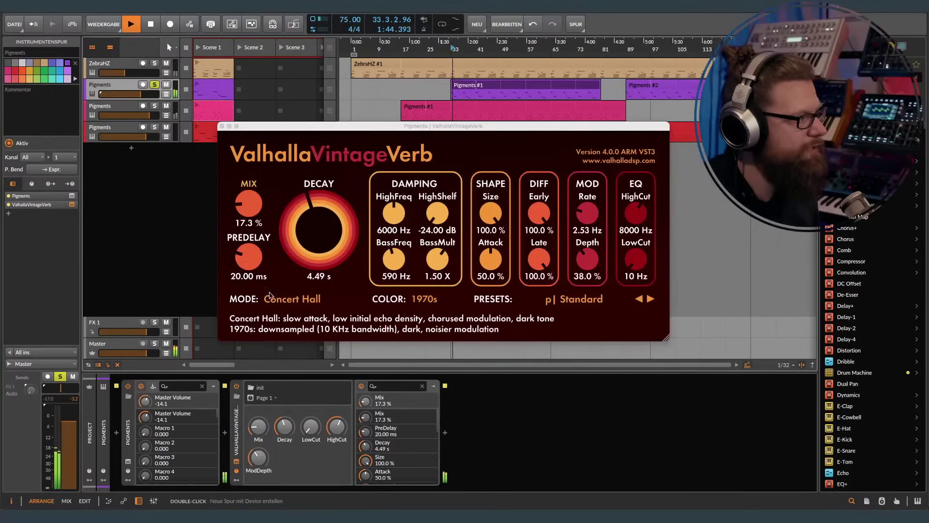
click(242, 432)
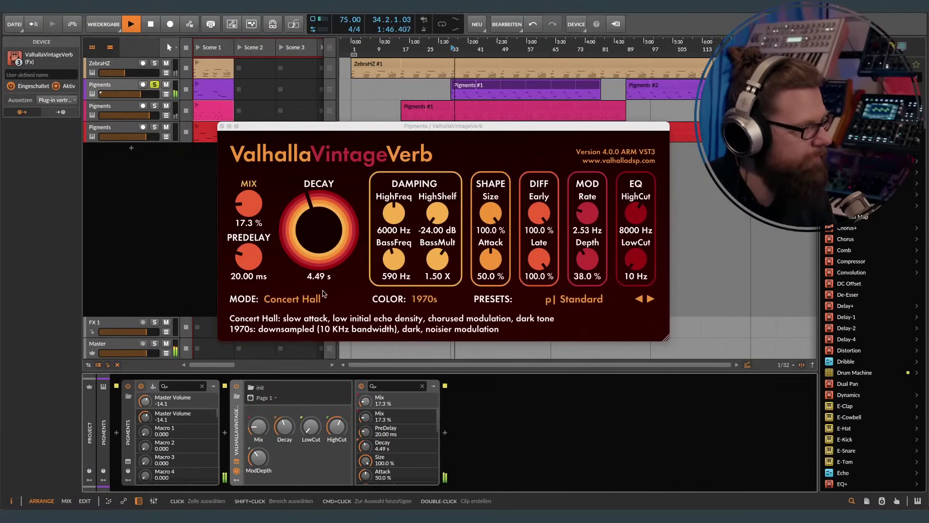